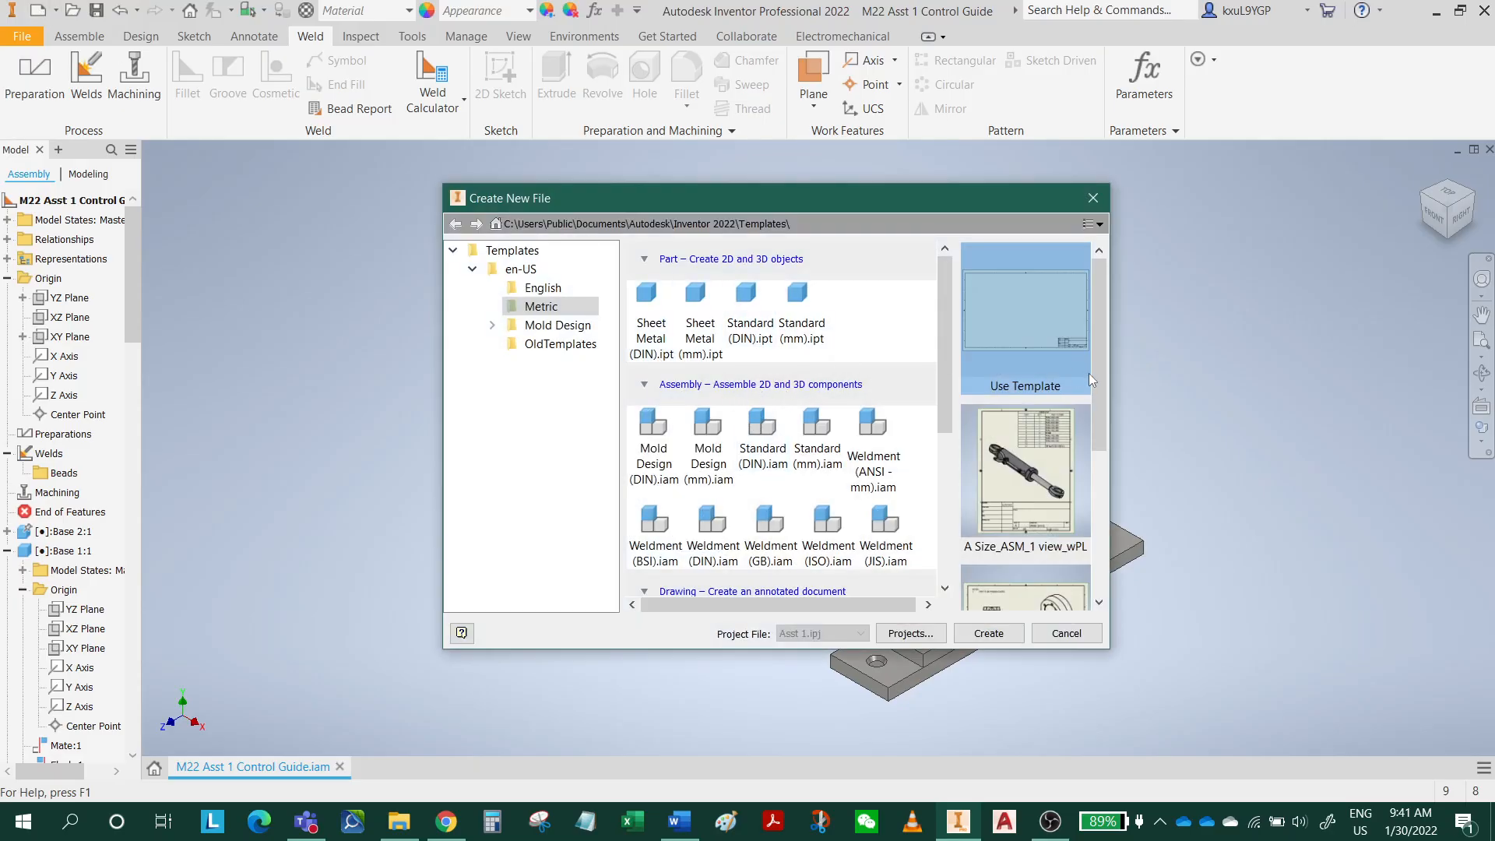
# Create a new drawing from the metric ANSI (mm).idw template and set its sheet size to B.
pyautogui.moveTo(944, 366); pyautogui.dragTo(942, 517)
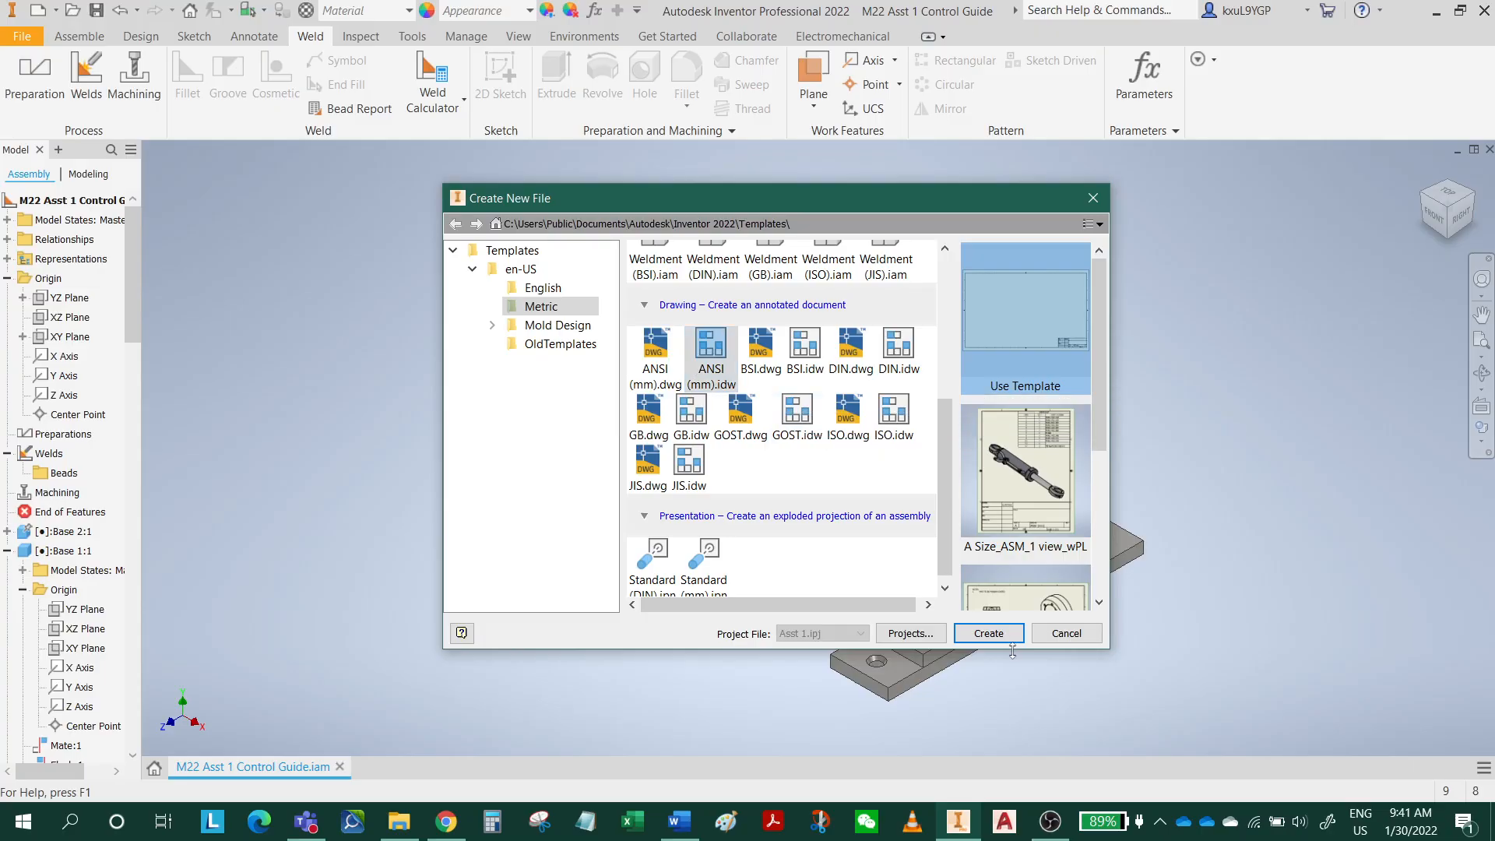
pyautogui.click(989, 635)
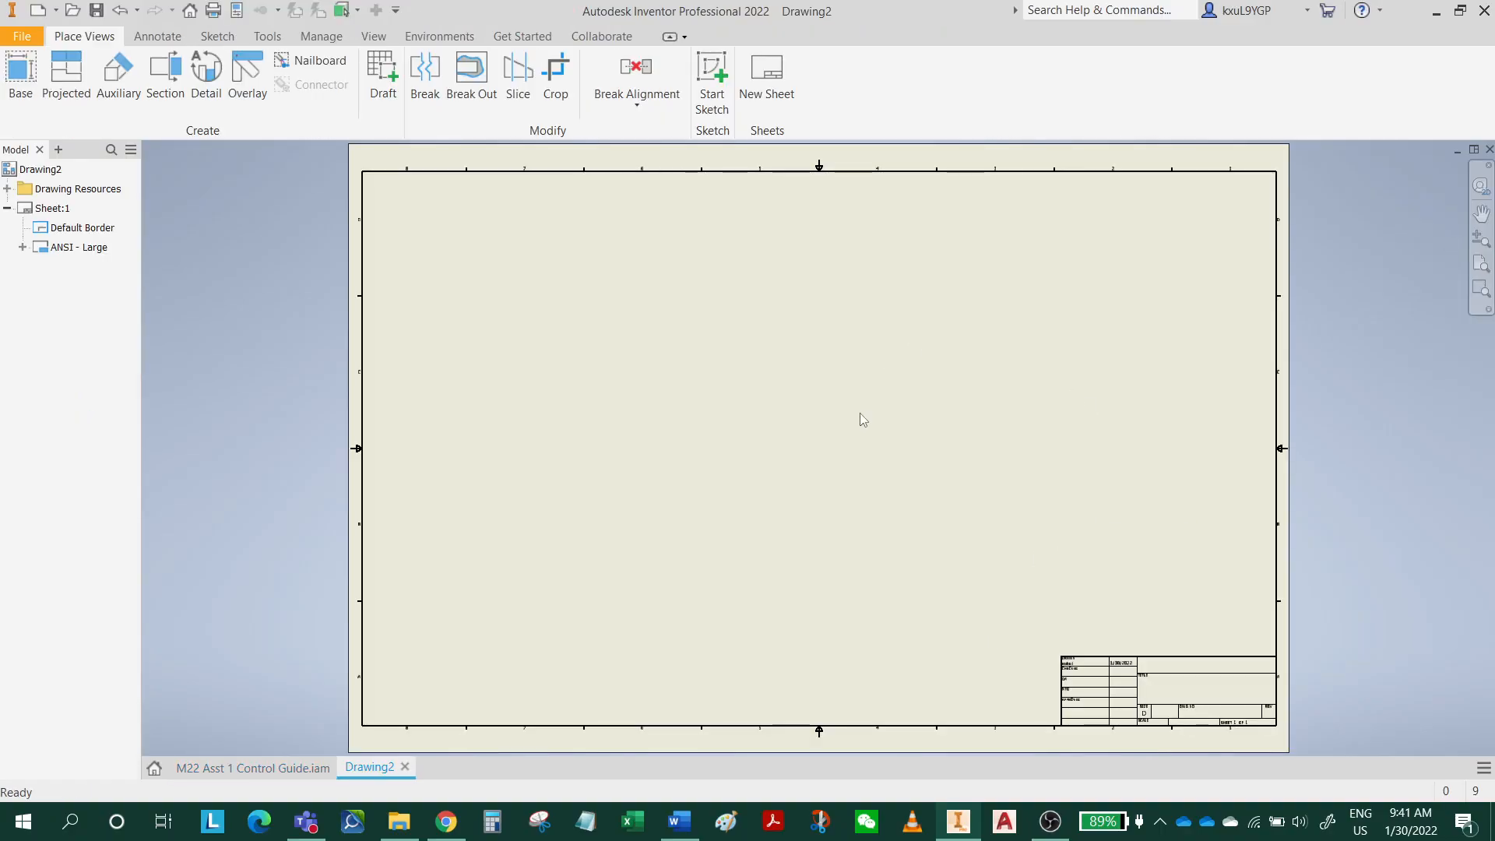
pyautogui.click(56, 215)
pyautogui.rightClick(55, 216)
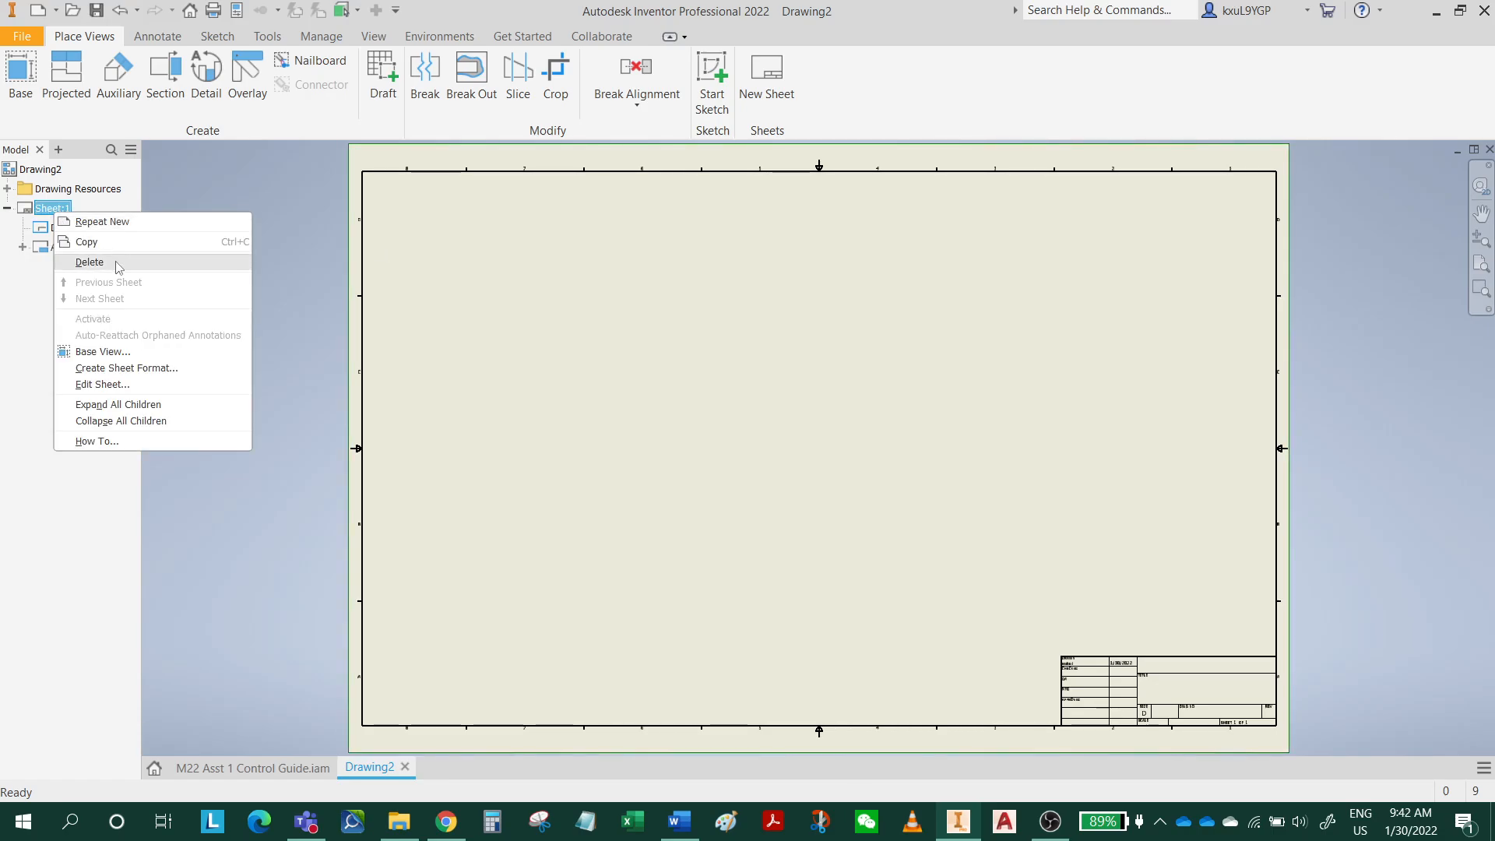
pyautogui.click(153, 390)
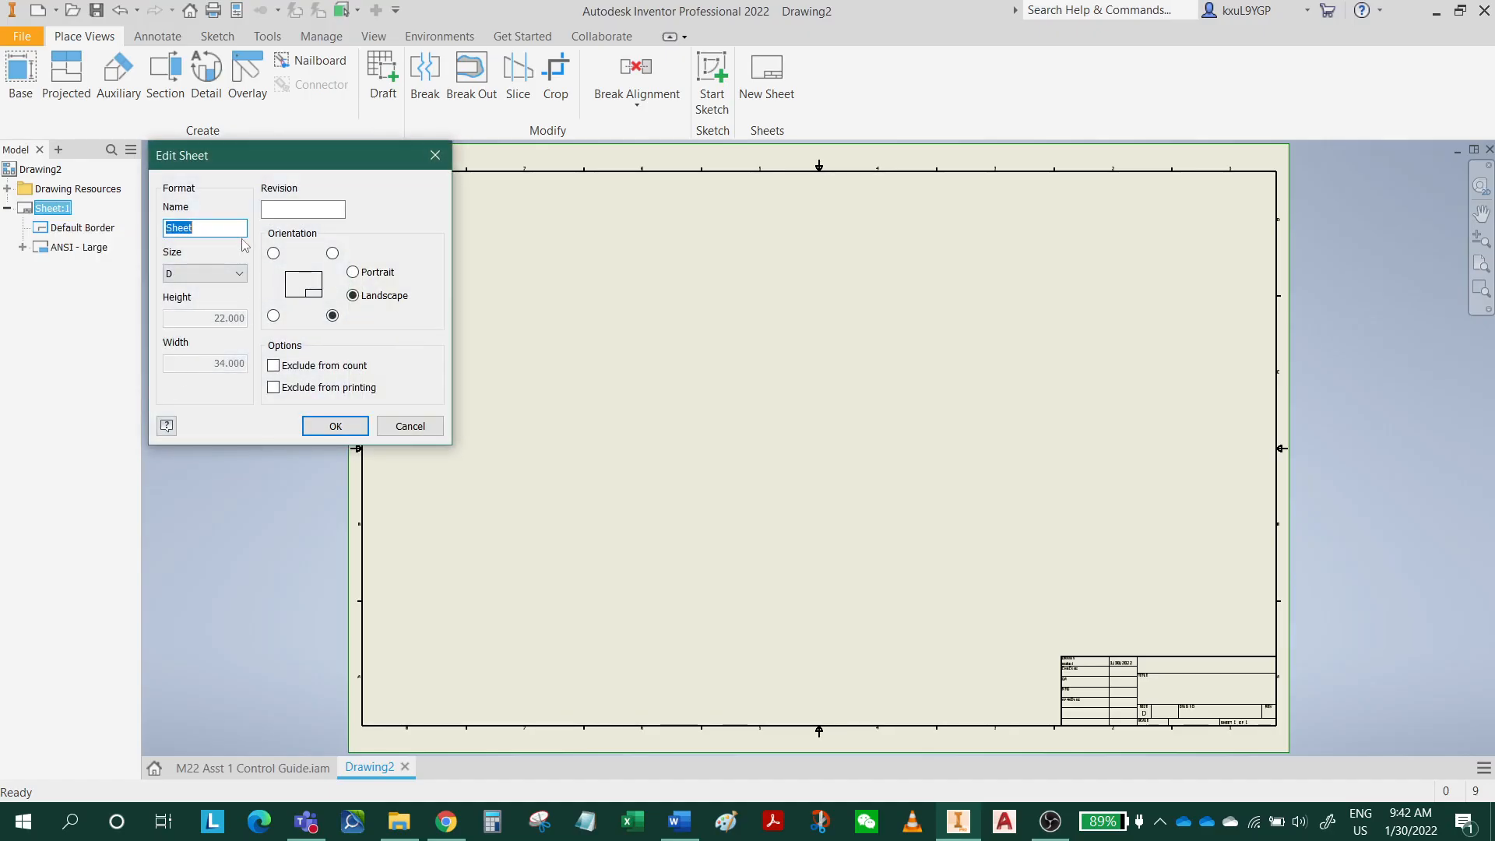
pyautogui.click(219, 278)
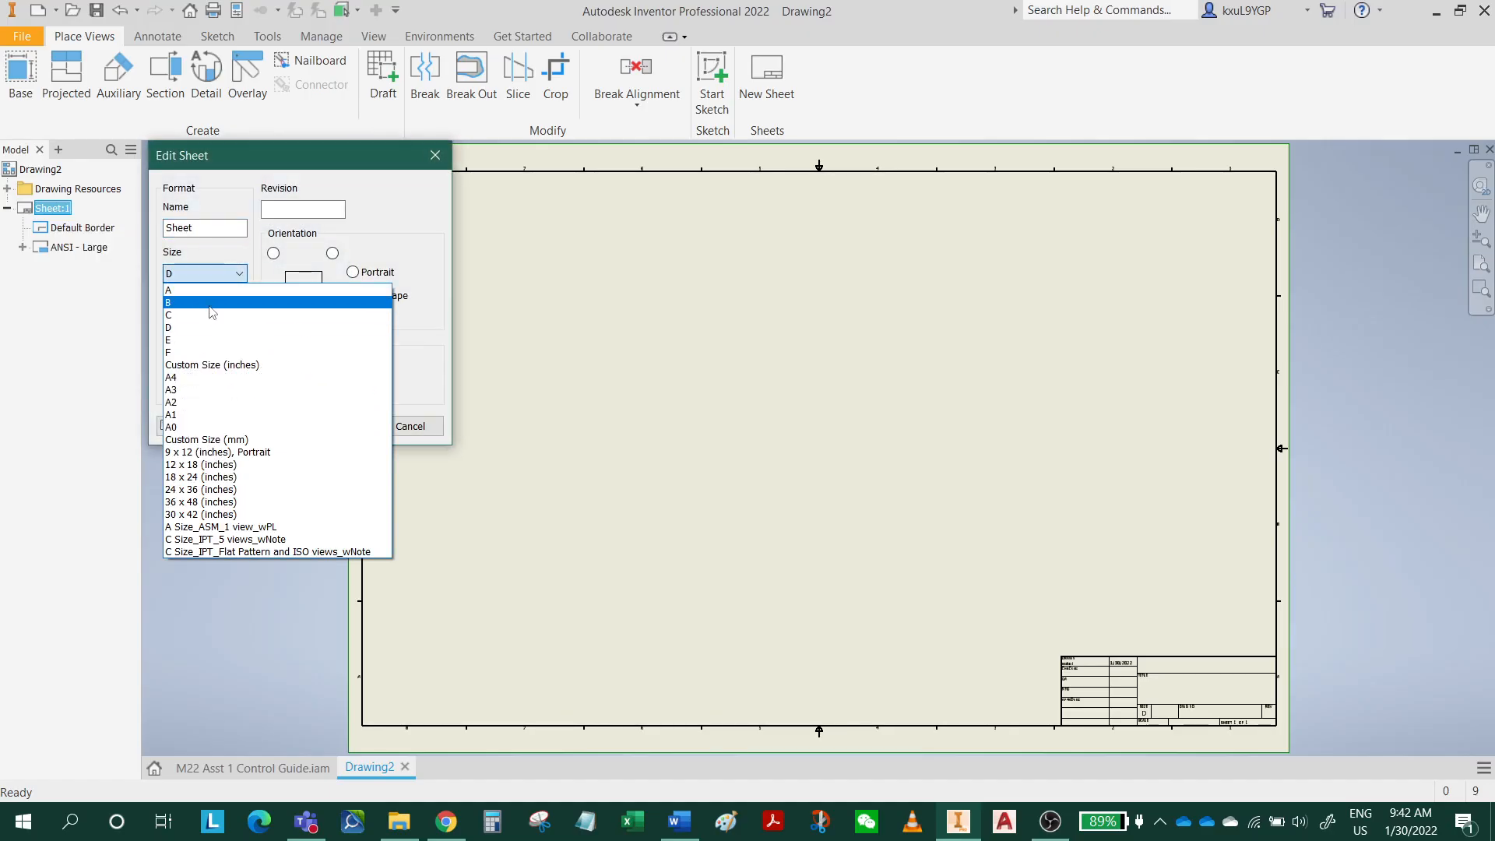
pyautogui.click(210, 306)
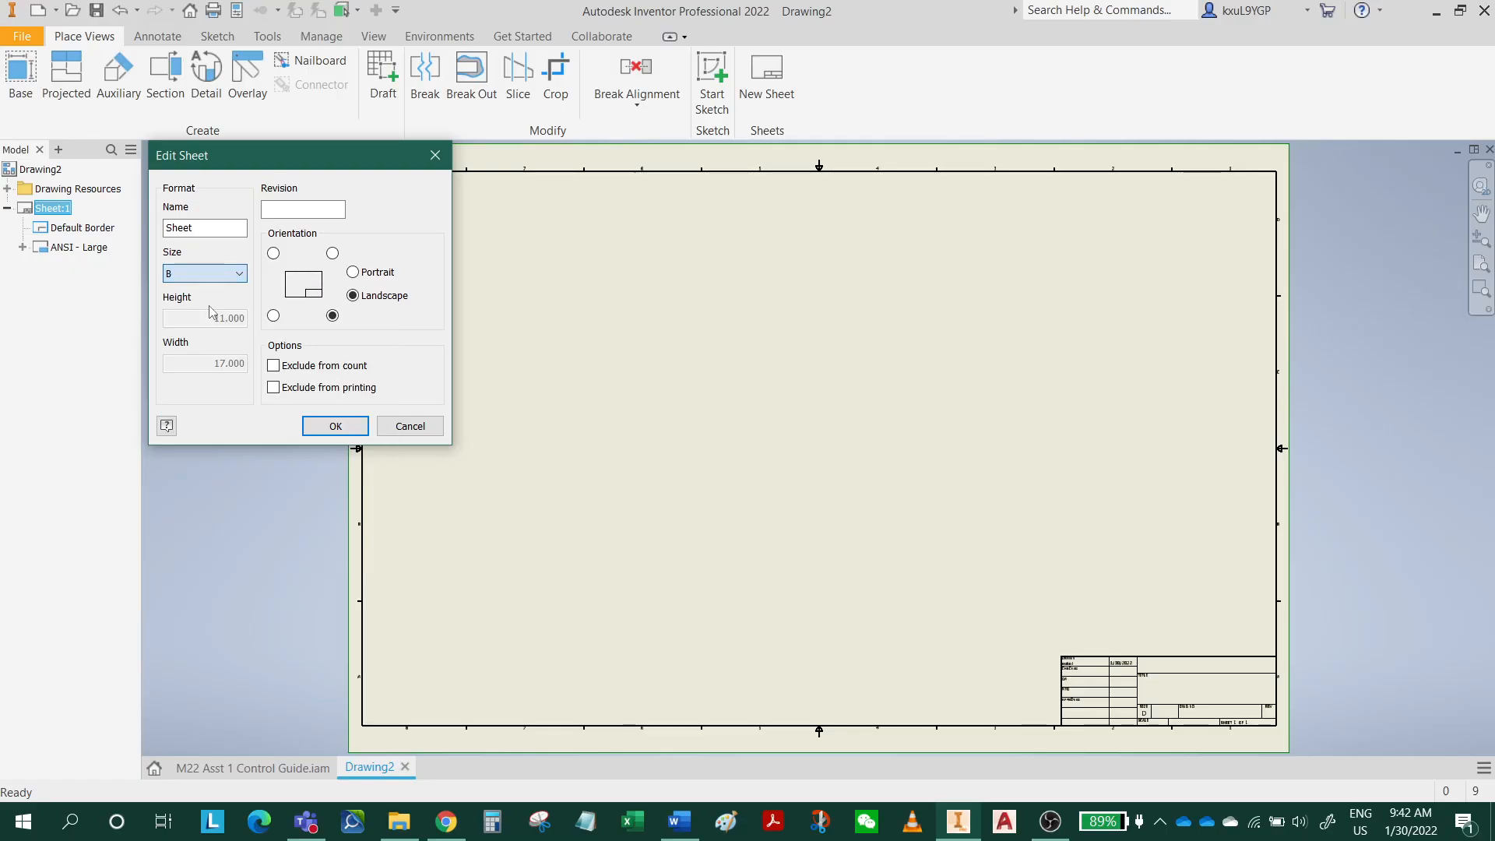
pyautogui.click(330, 430)
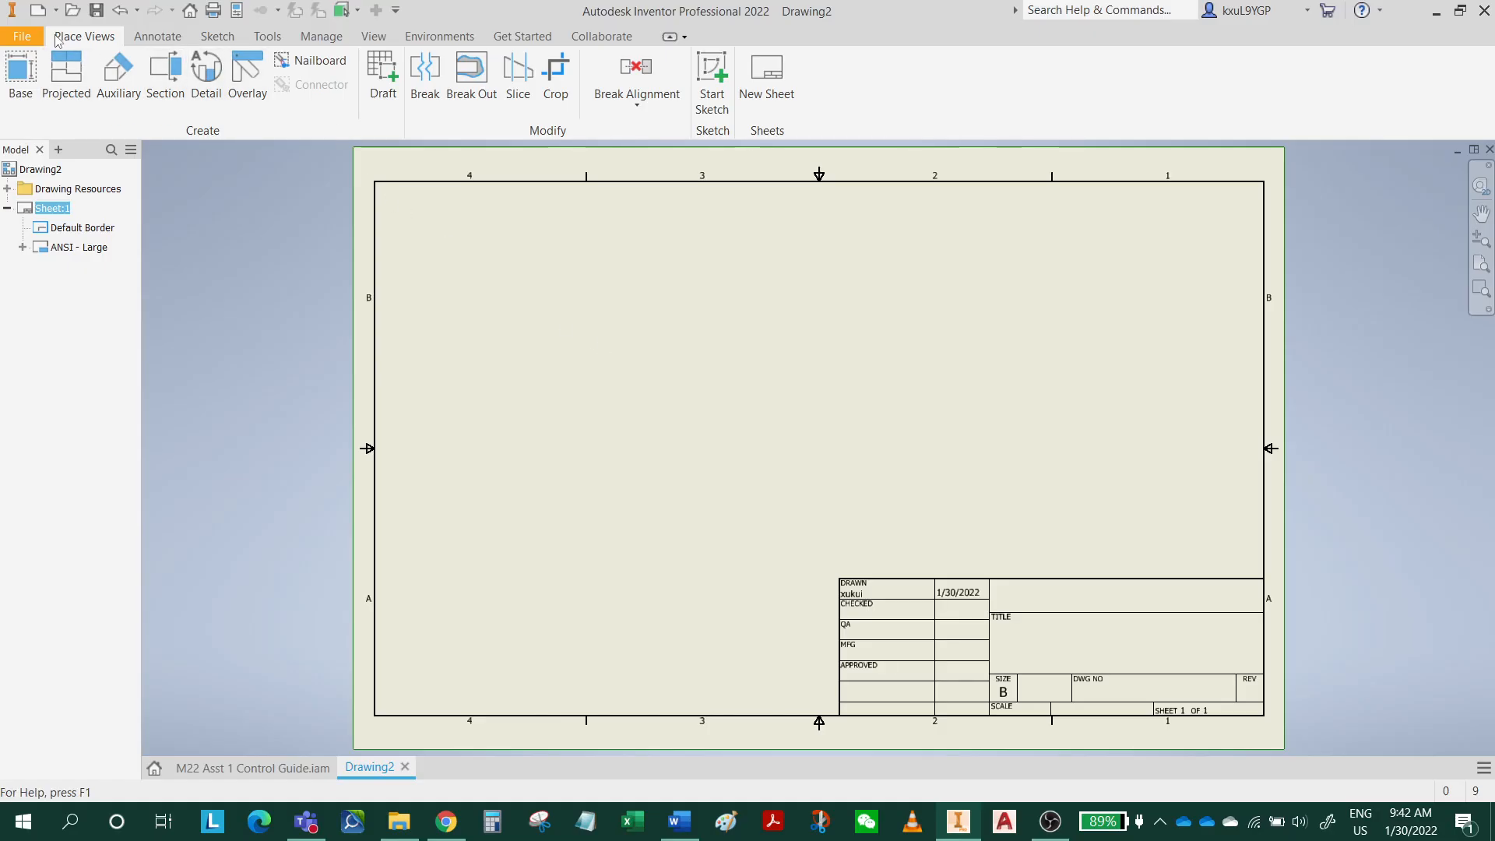
# Place an isometric base view of the control guide assembly at 1/4 scale, just above the title block.
pyautogui.click(24, 93)
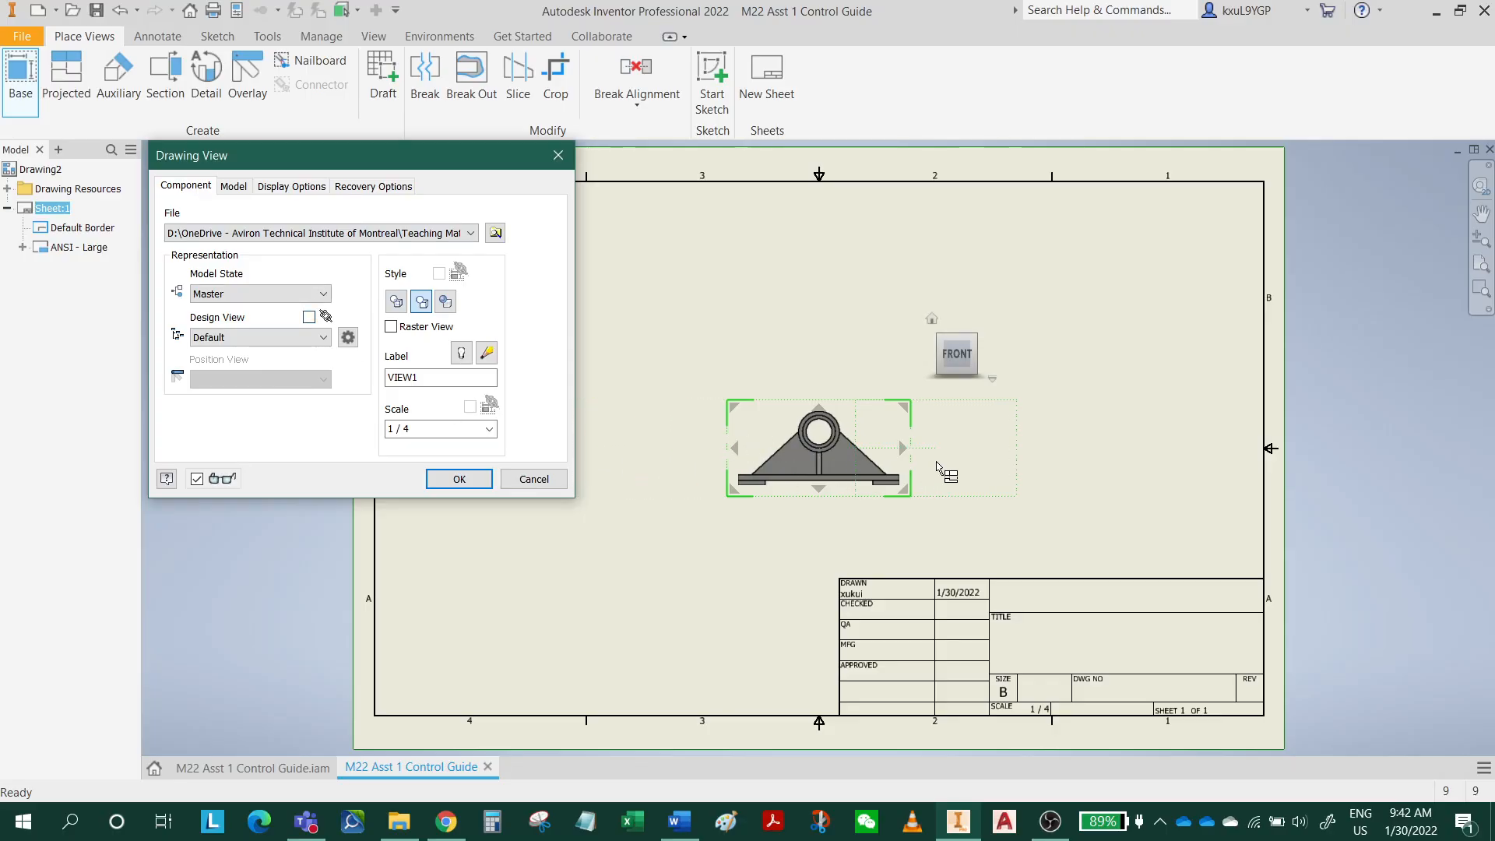
pyautogui.click(934, 320)
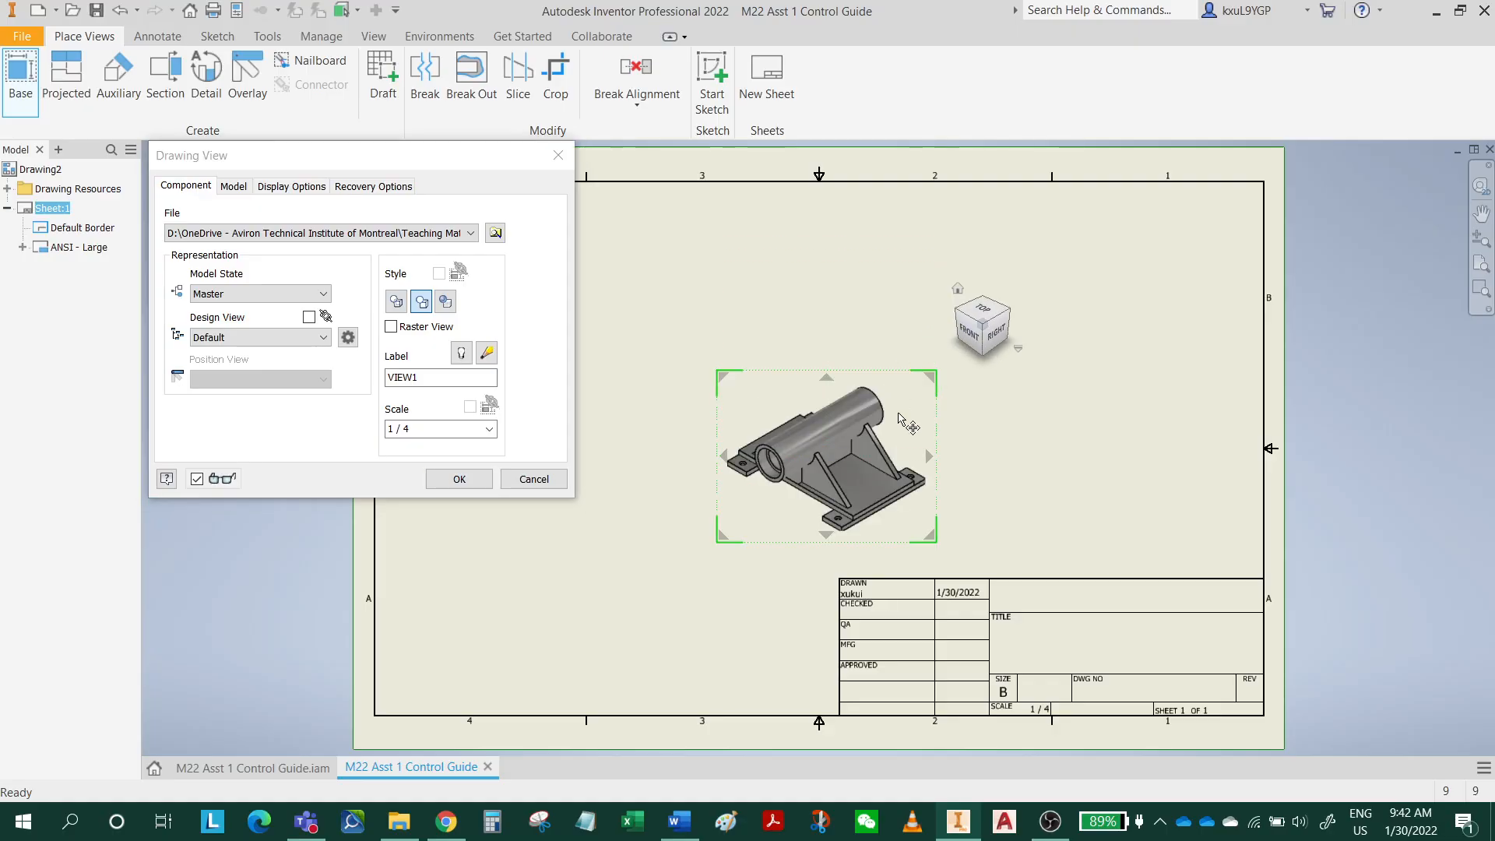
pyautogui.moveTo(936, 421); pyautogui.dragTo(1214, 449)
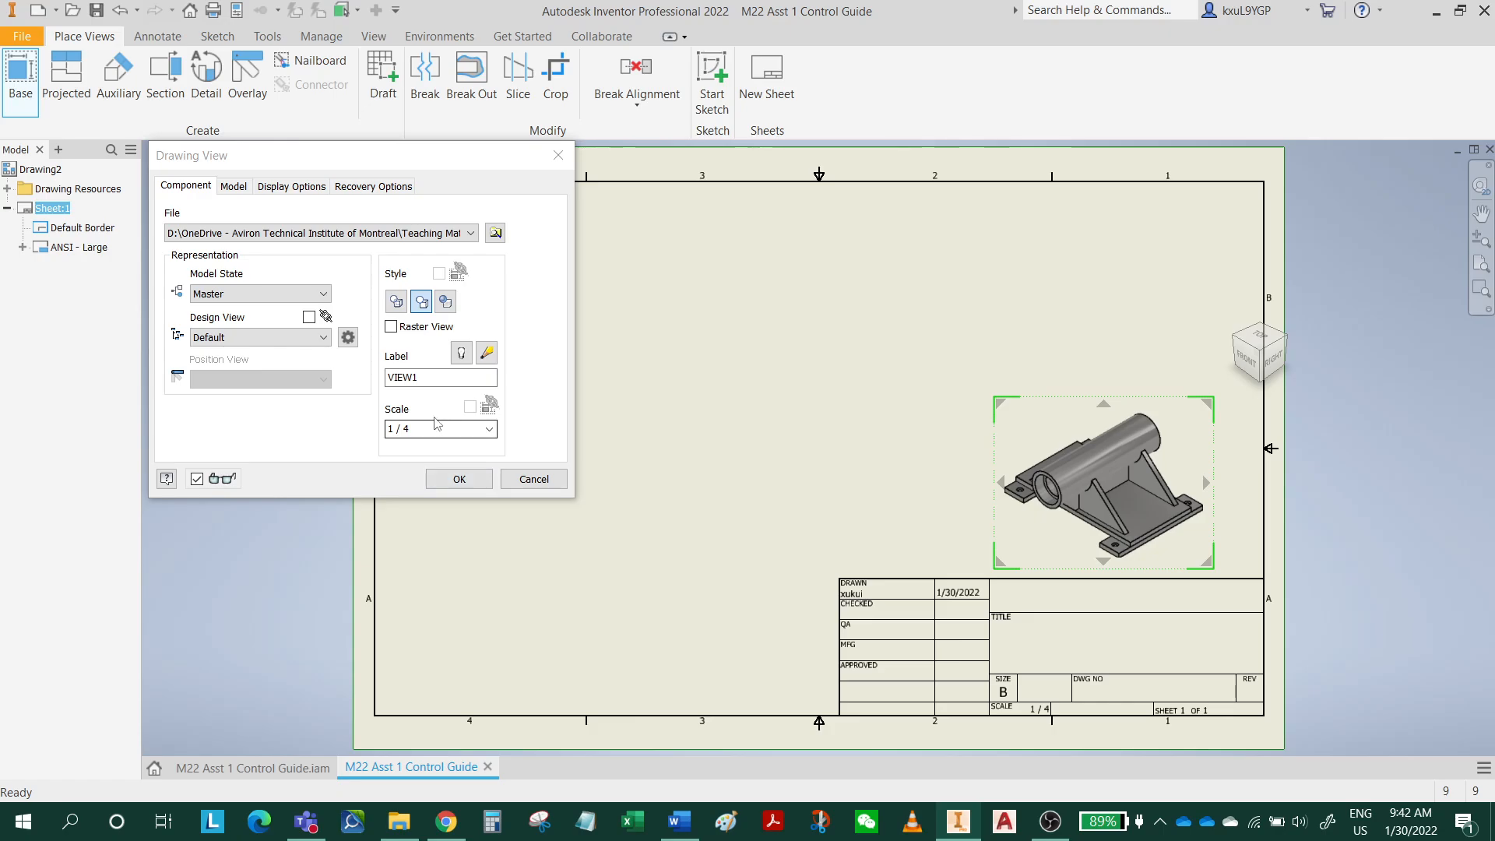
pyautogui.click(460, 480)
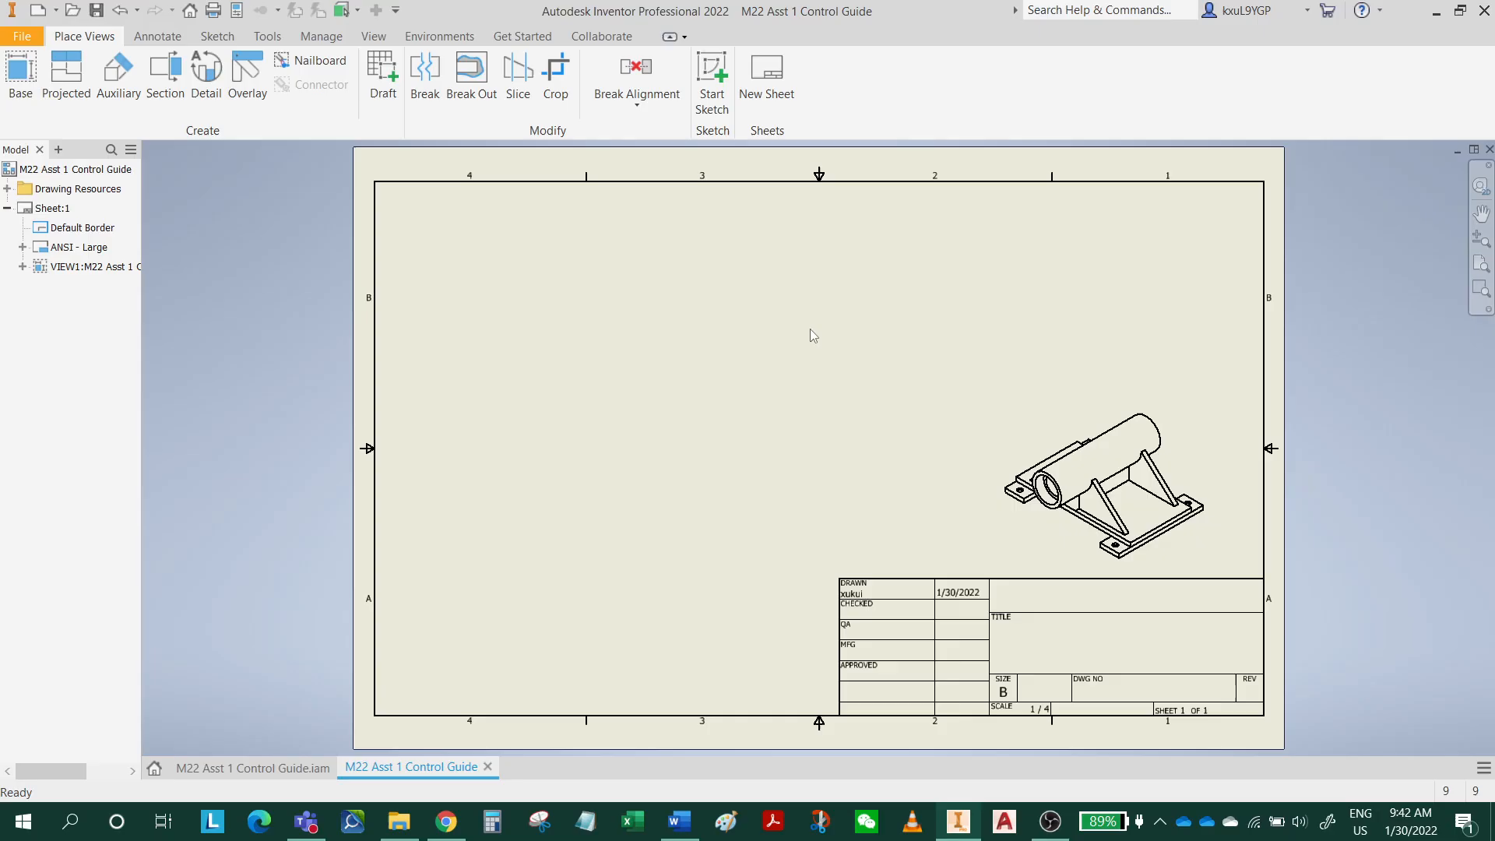
# Save the drawing as M22 Asst 1 Control Guide in the Asst 1 folder.
pyautogui.click(99, 11)
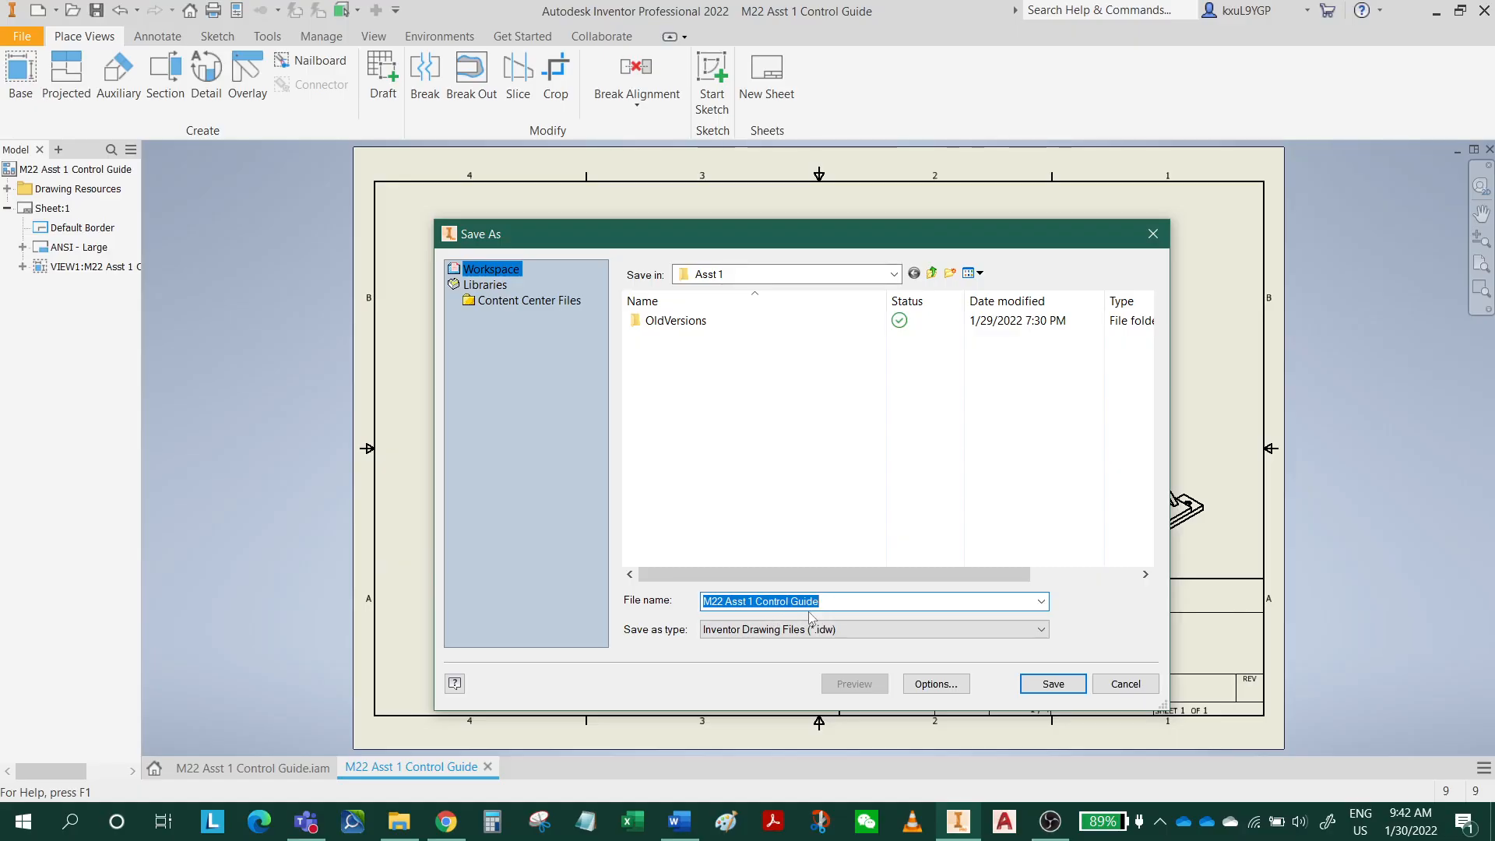
pyautogui.click(1052, 685)
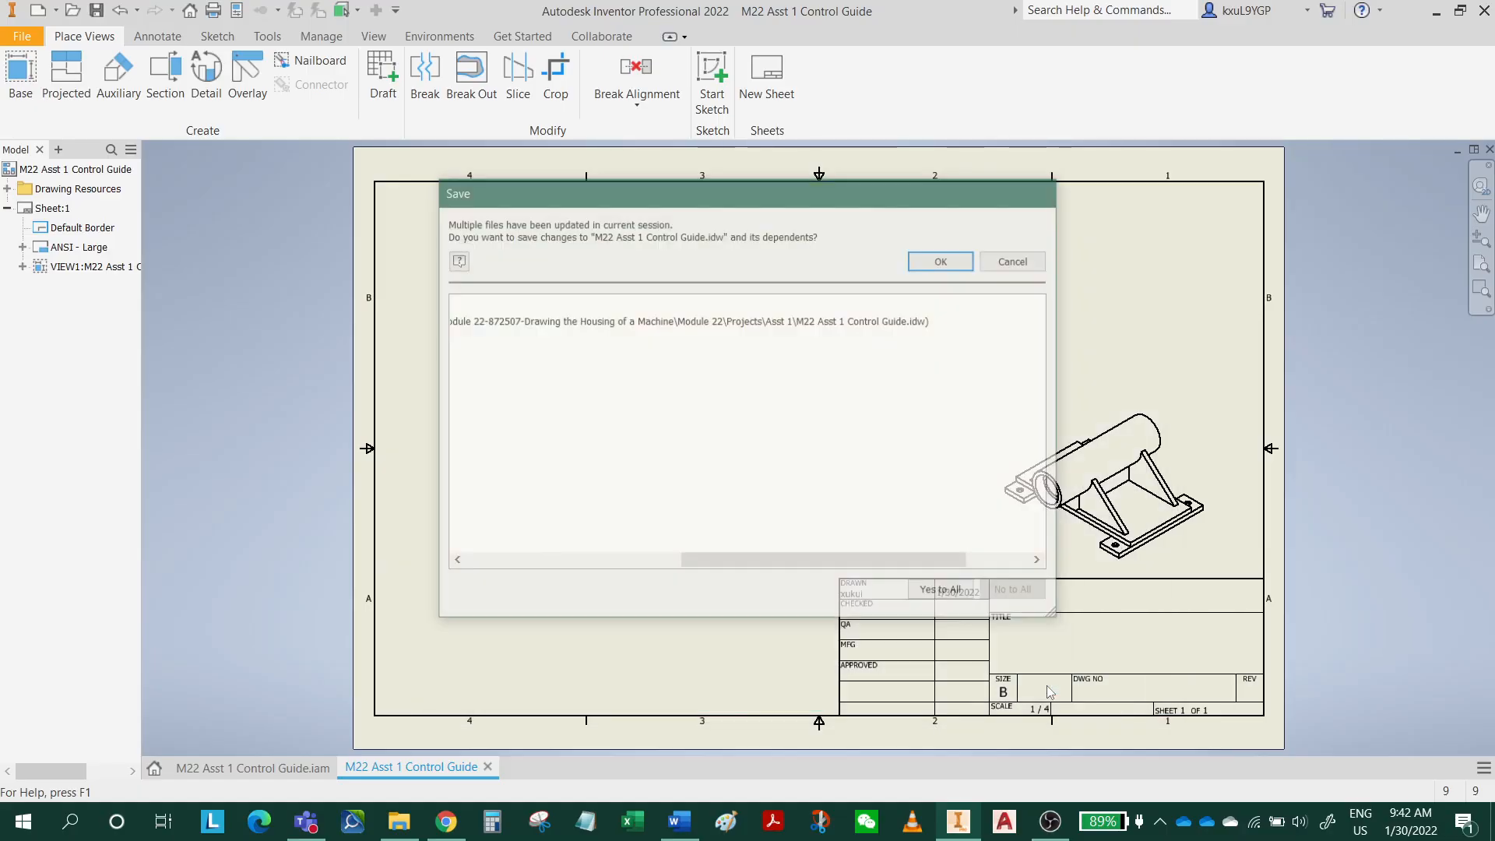
pyautogui.click(945, 261)
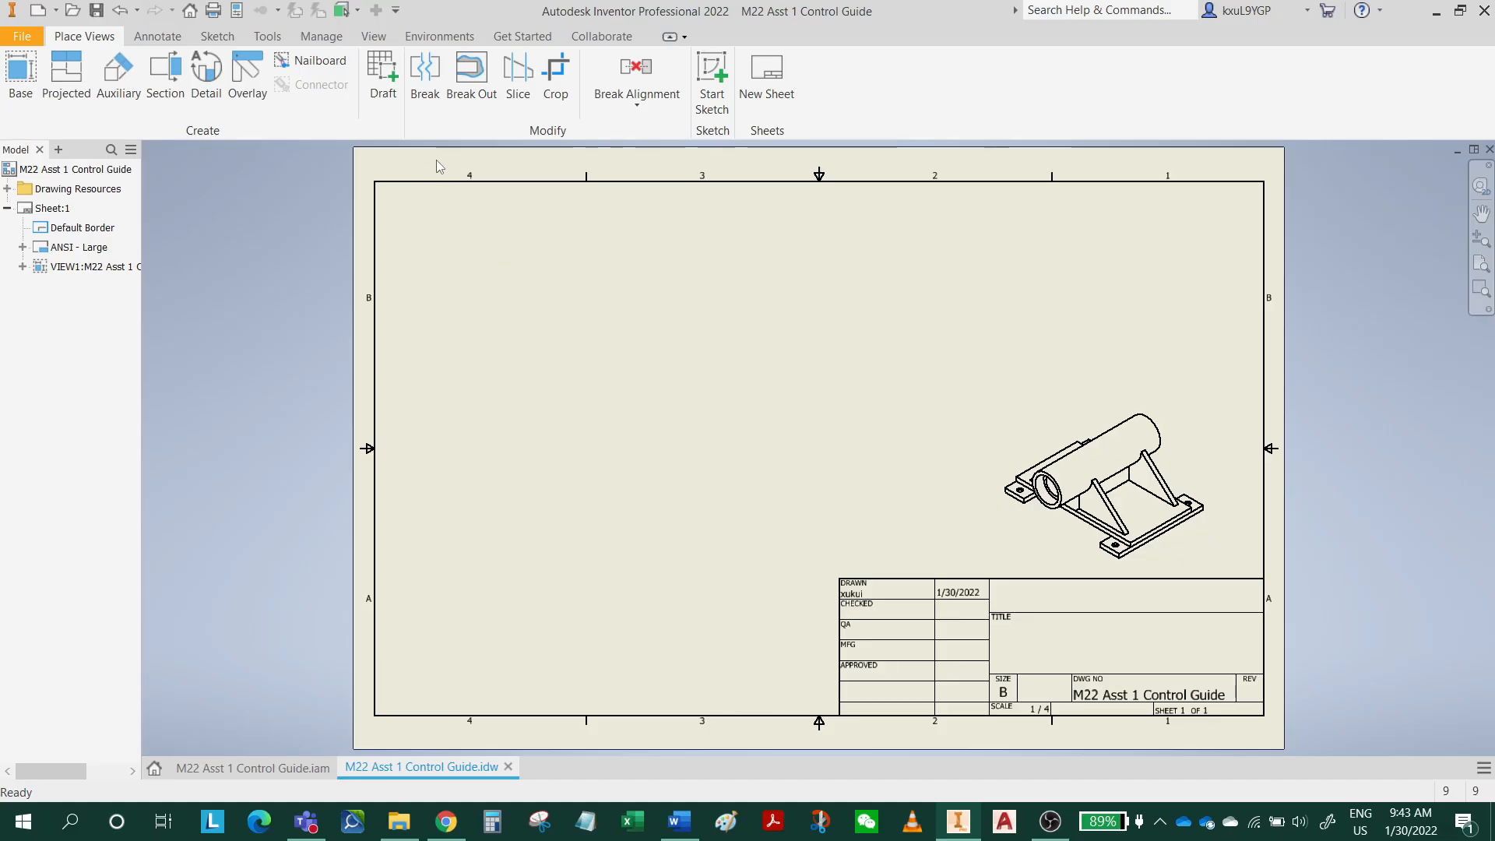
# Insert a structured parts list for the isometric view, anchored at the upper-right corner of the sheet border.
pyautogui.click(160, 37)
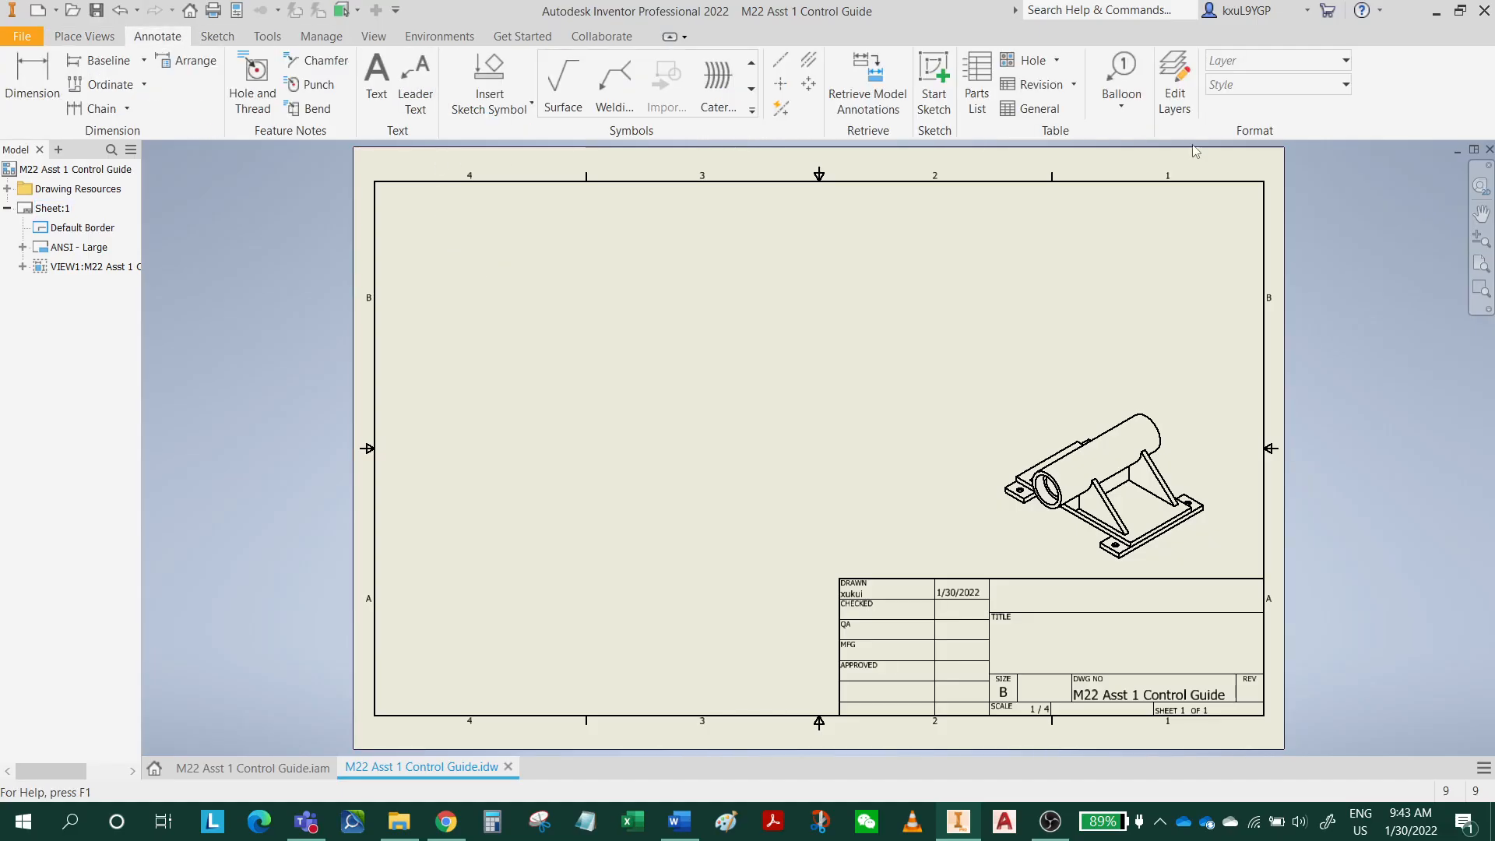
pyautogui.click(977, 86)
pyautogui.click(1144, 512)
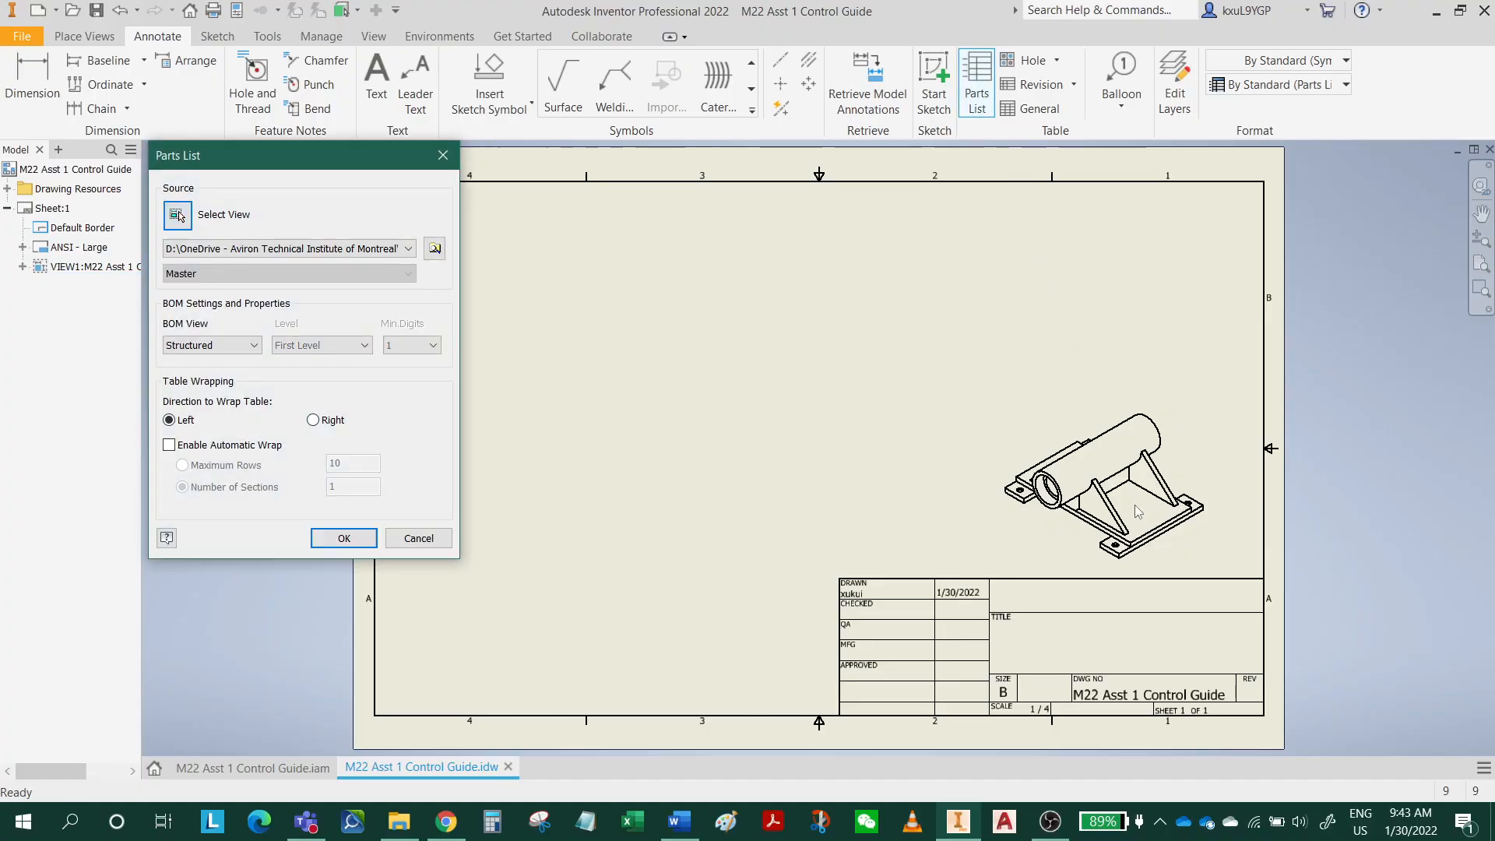
pyautogui.click(343, 538)
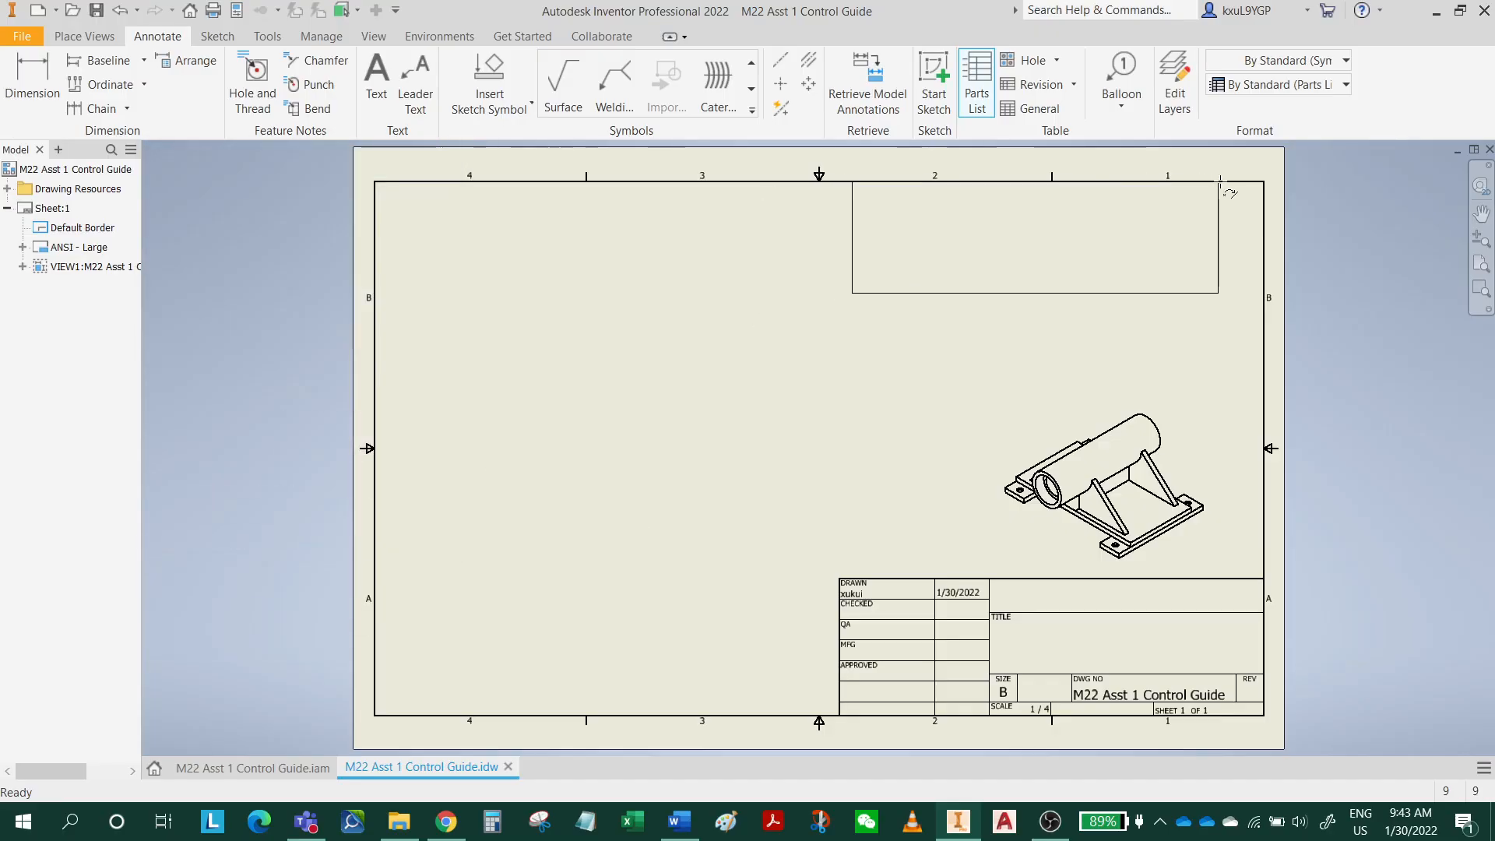
pyautogui.click(1264, 182)
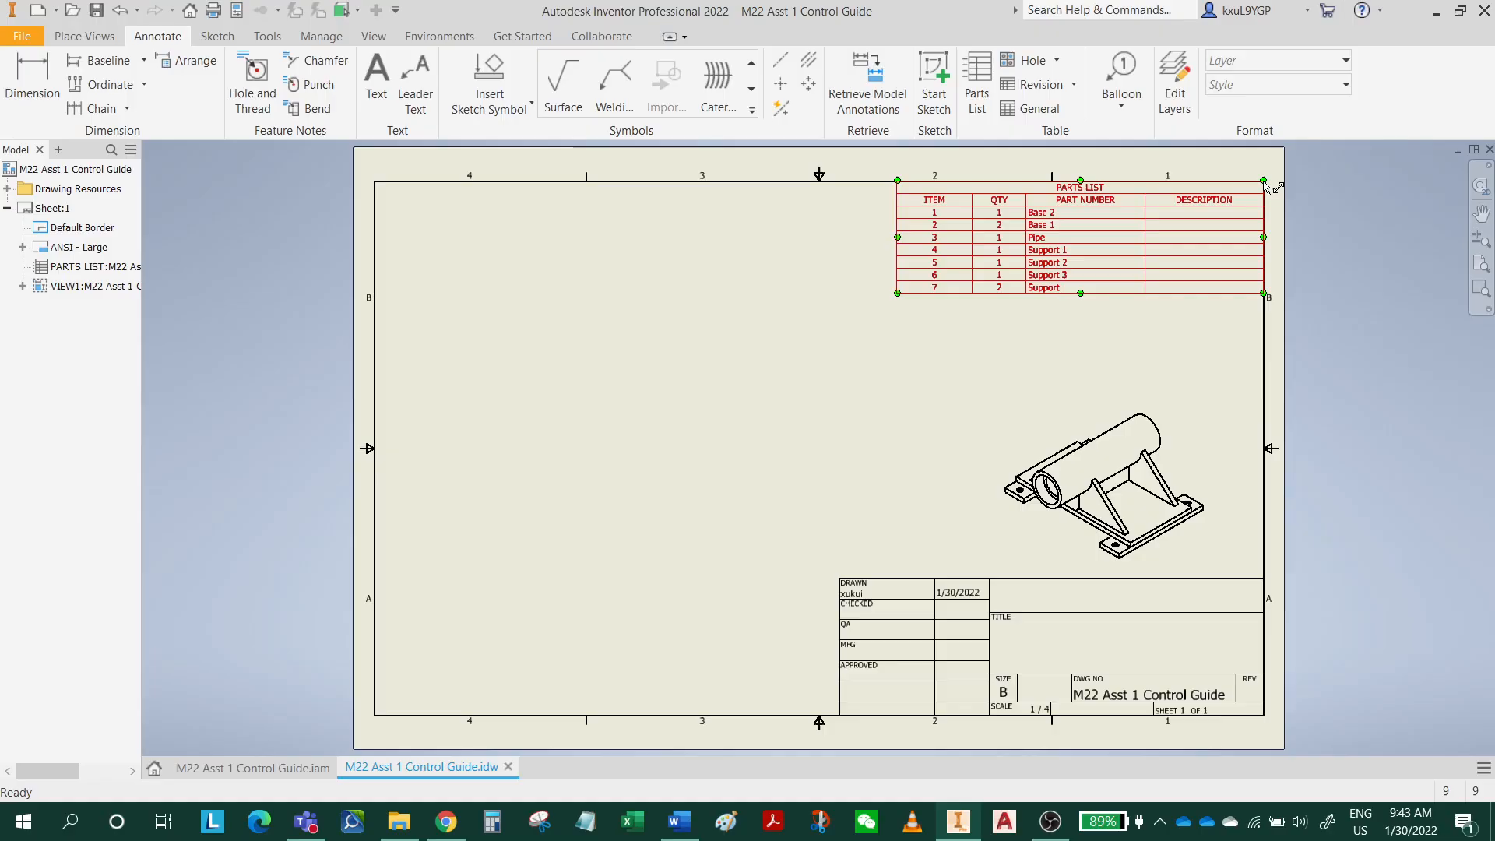
# Open the parts list for editing and remove the DESCRIPTION column from its selected properties.
pyautogui.scroll(3, 1173, 200)
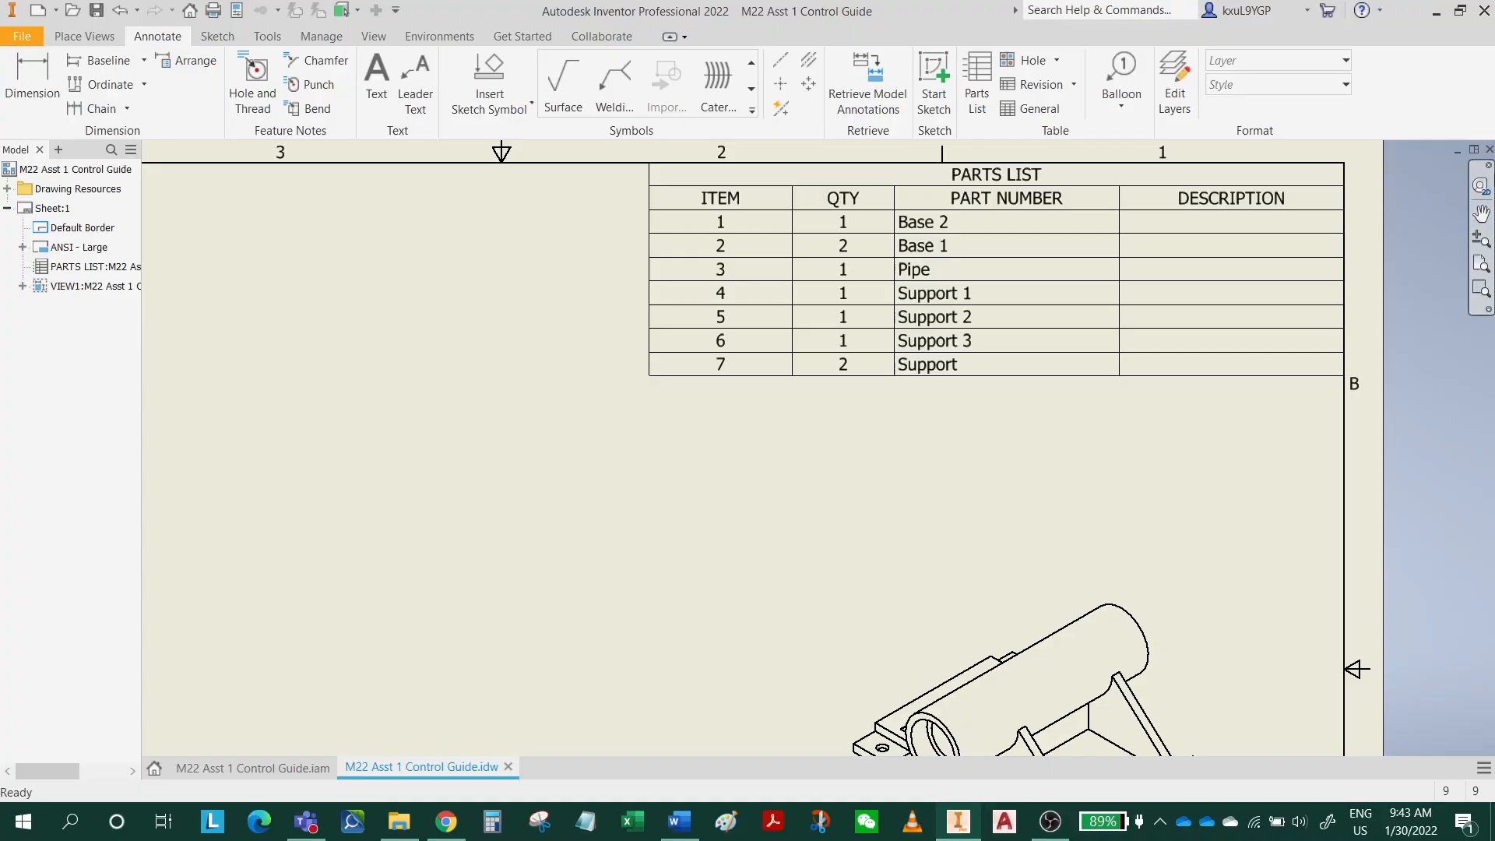
pyautogui.click(1053, 204)
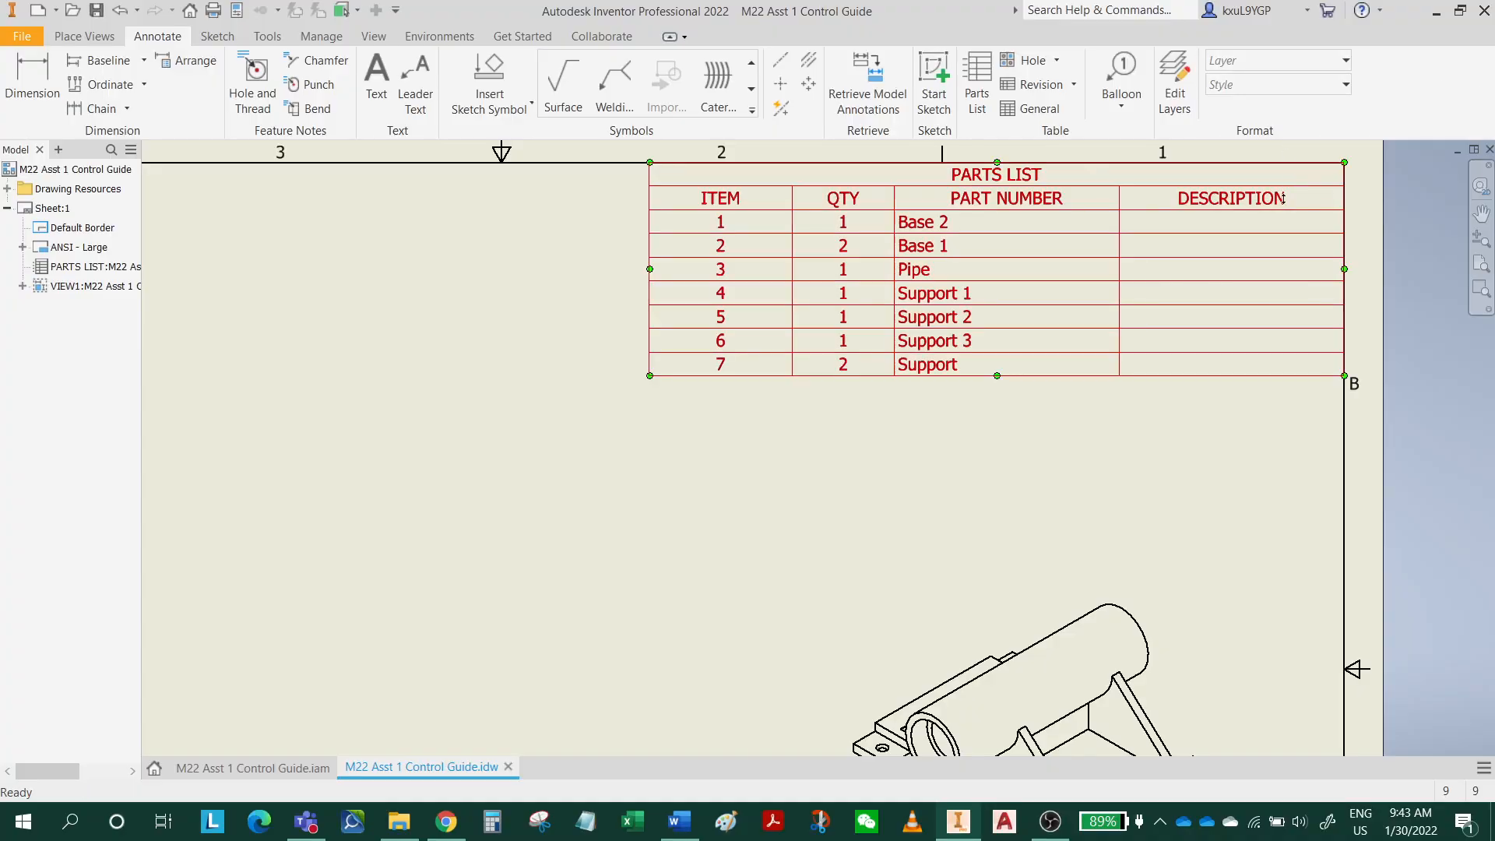
pyautogui.doubleClick(1053, 205)
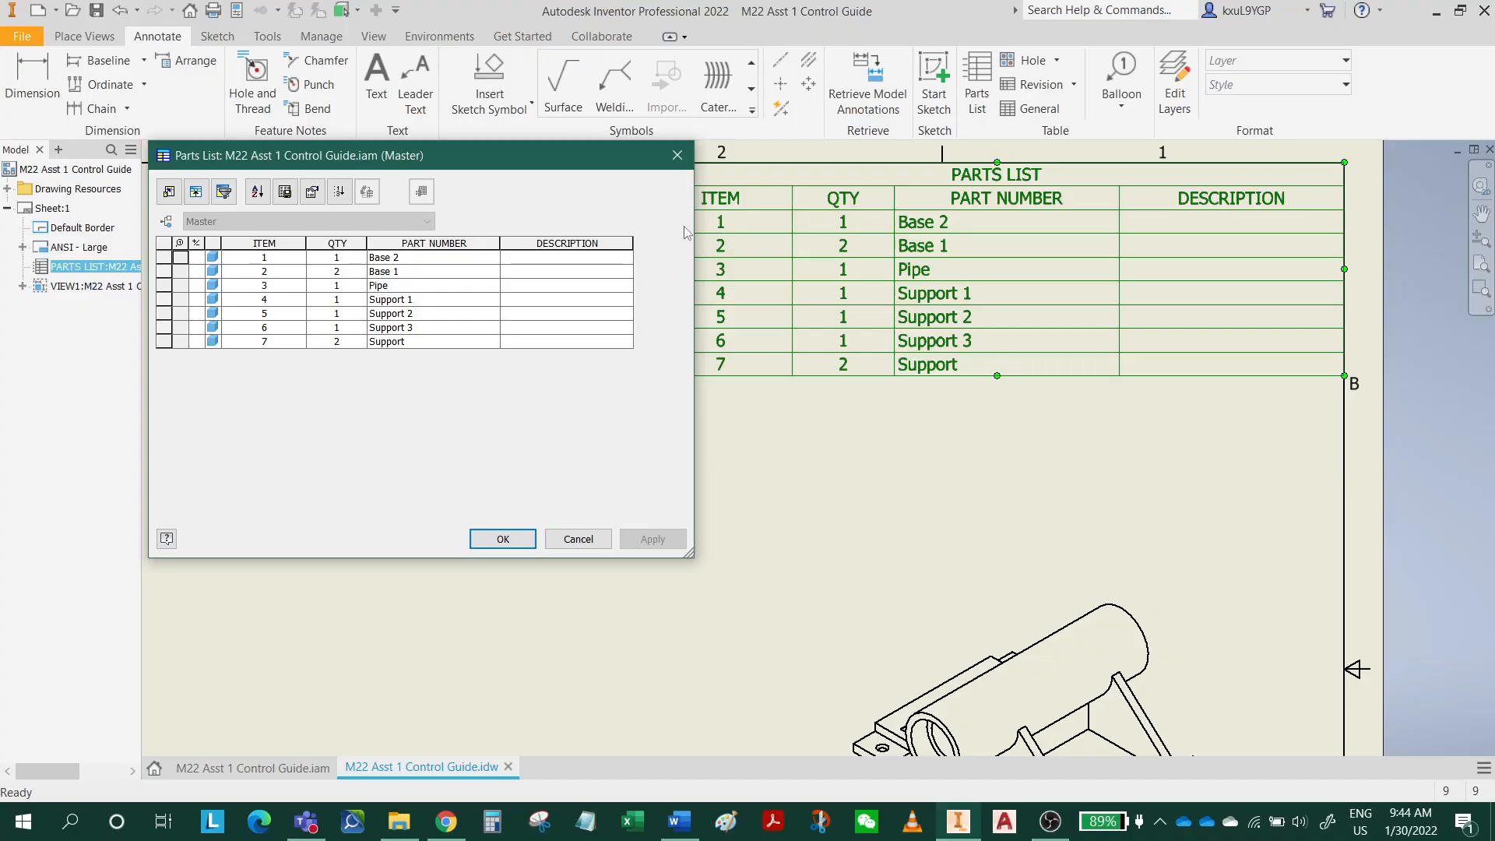
pyautogui.click(168, 193)
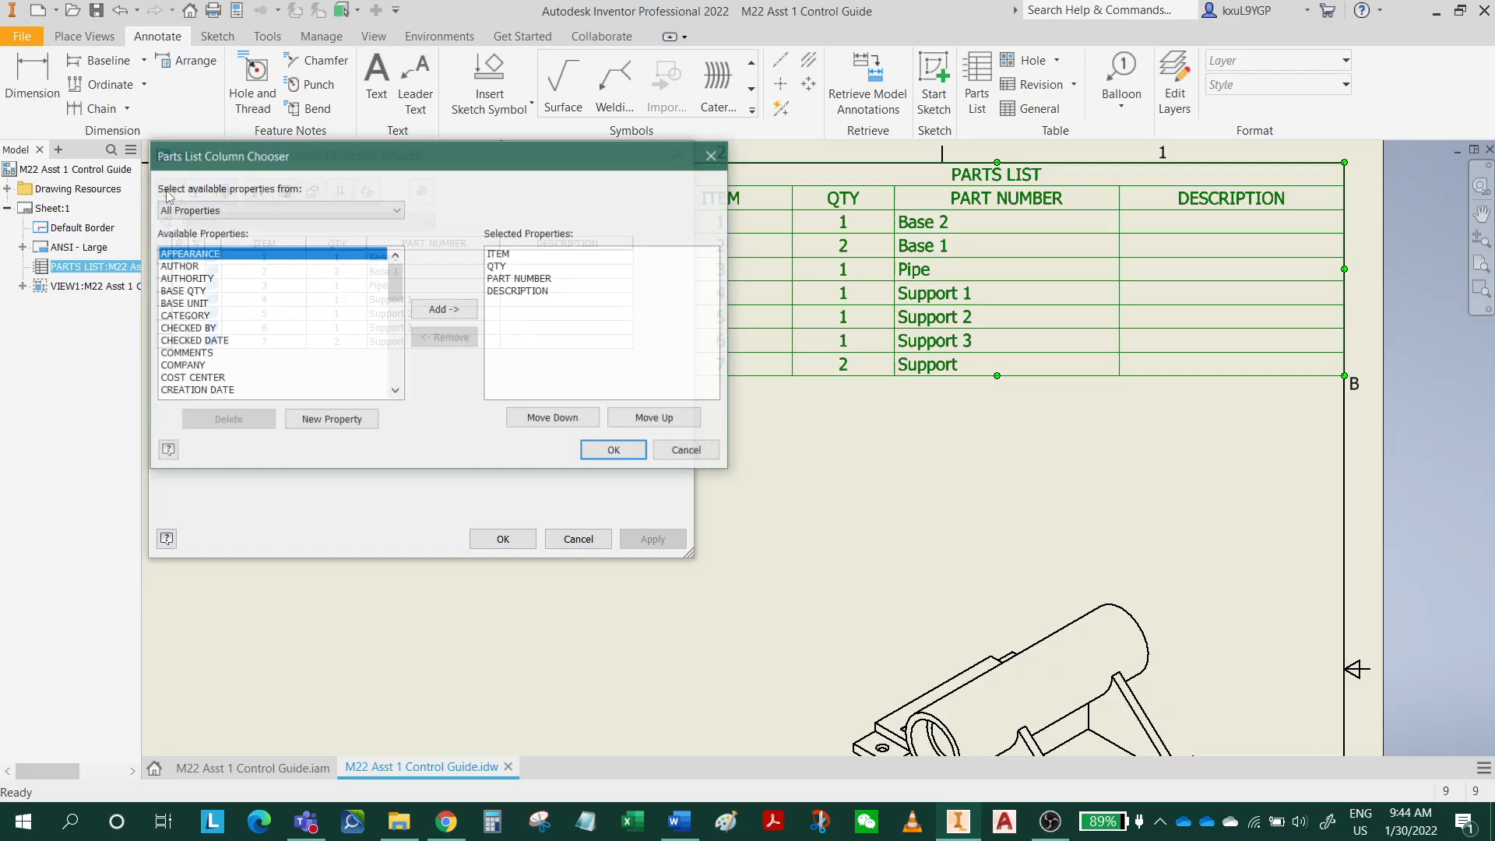
pyautogui.click(518, 293)
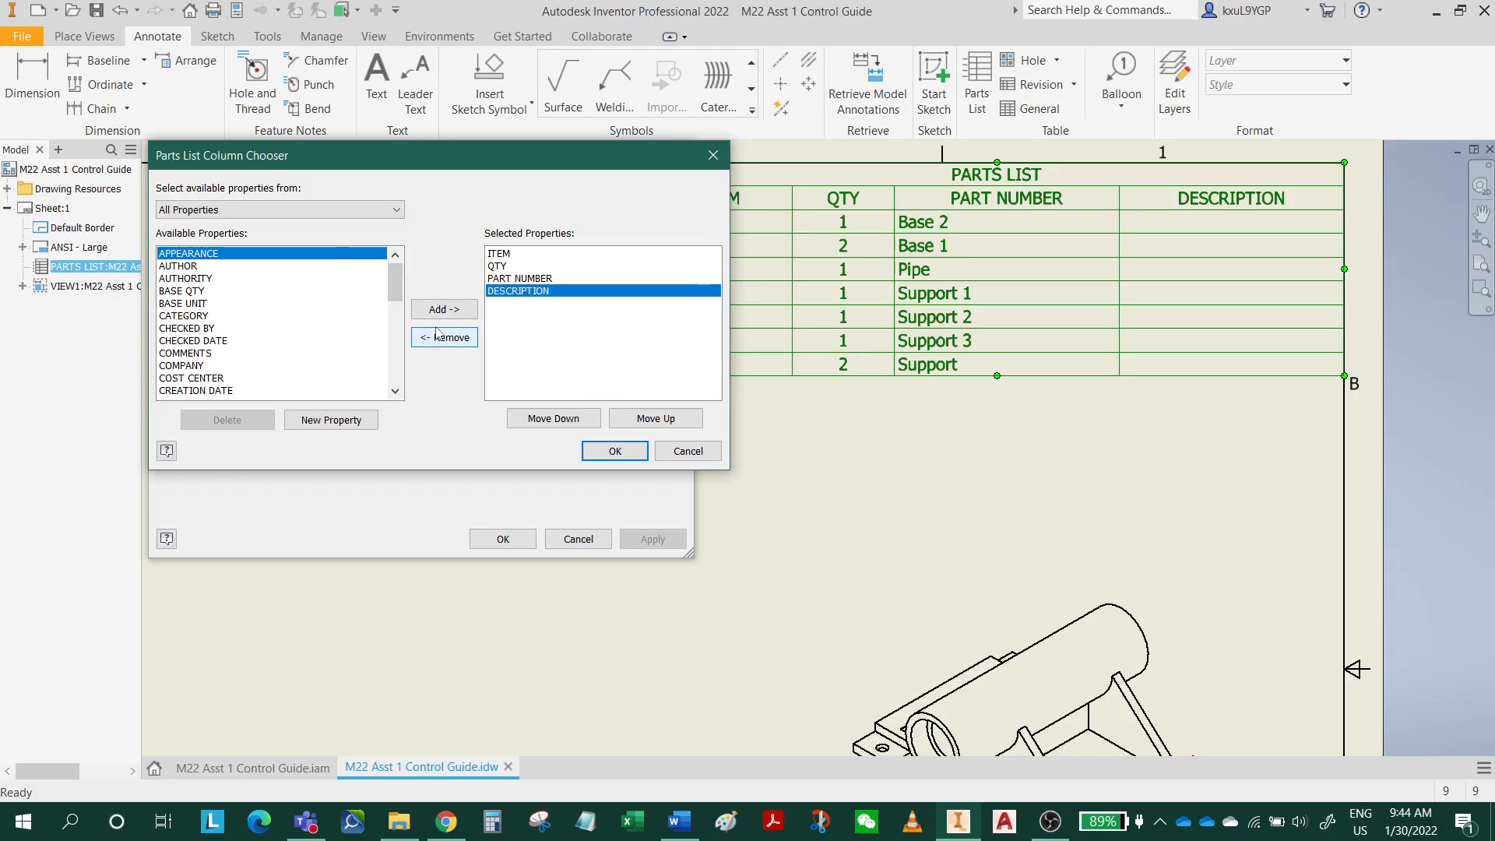
pyautogui.click(445, 337)
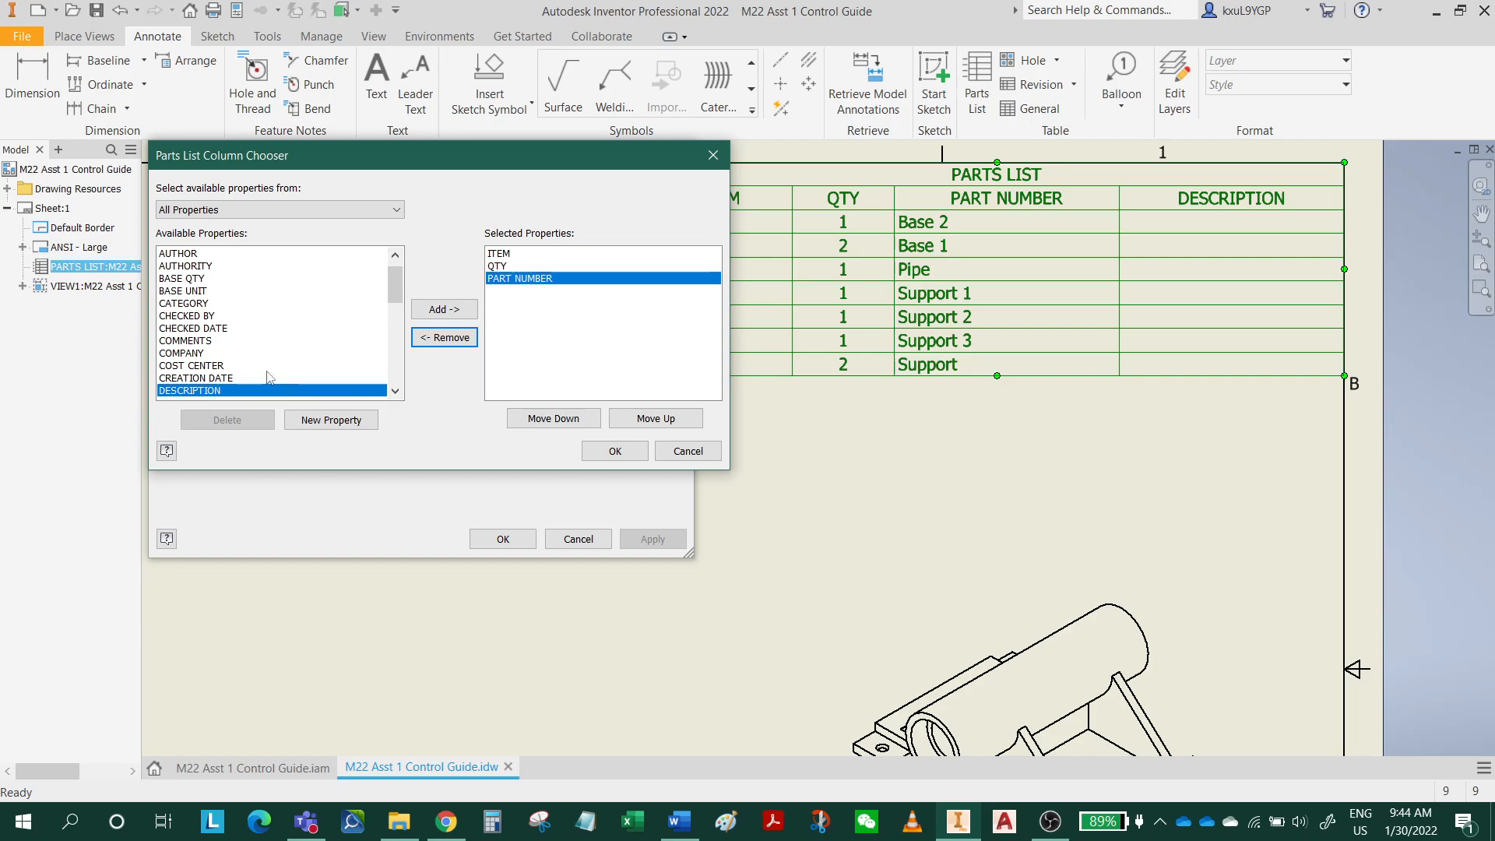
# Add the MATERIAL and MASS properties as columns after PART NUMBER in the parts list.
pyautogui.scroll(-1, 269, 378)
pyautogui.scroll(-3, 269, 373)
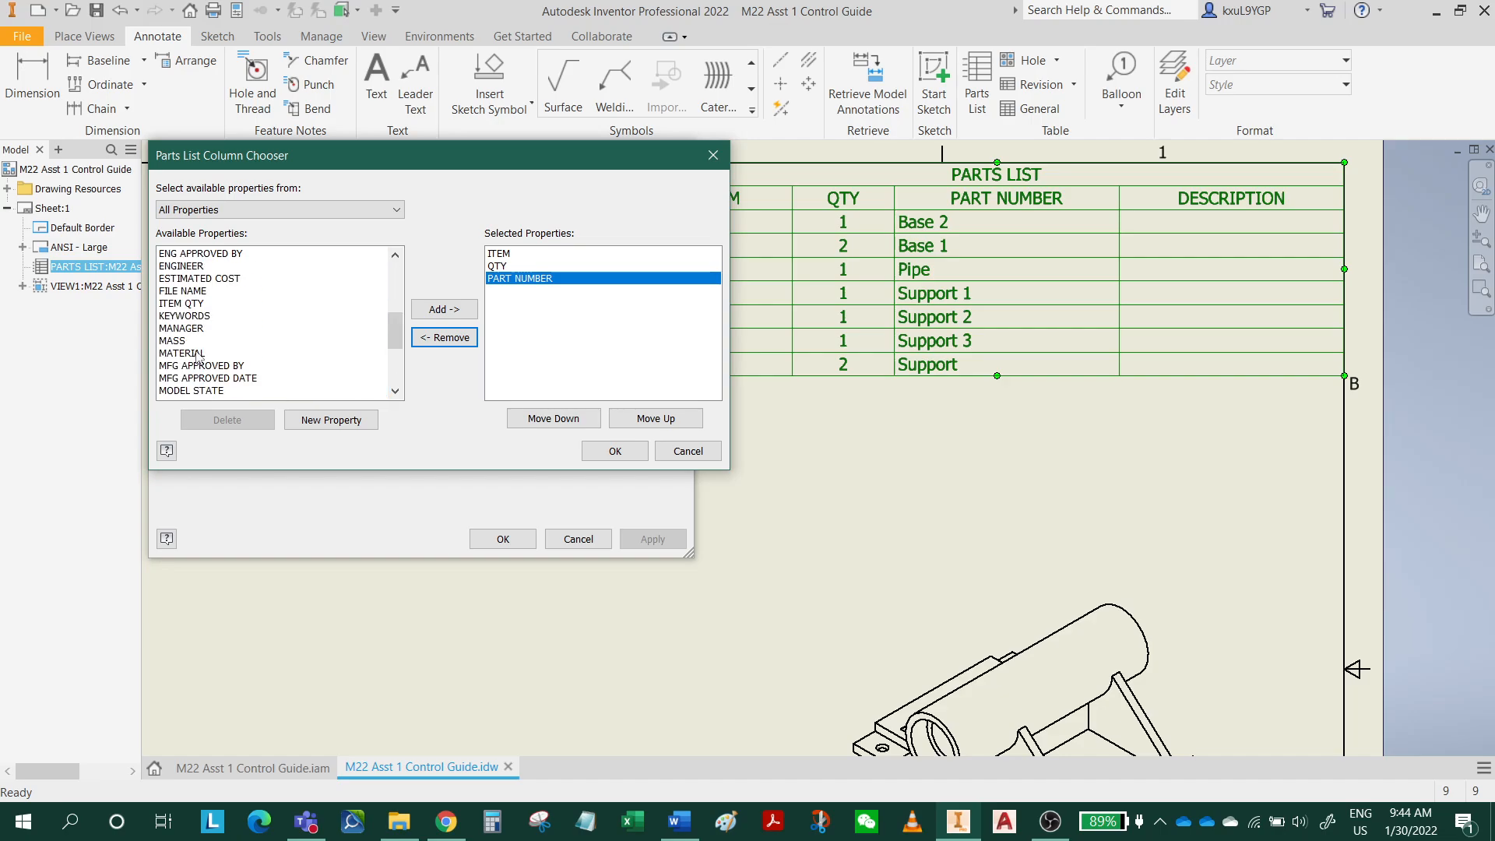
pyautogui.click(196, 354)
pyautogui.click(444, 309)
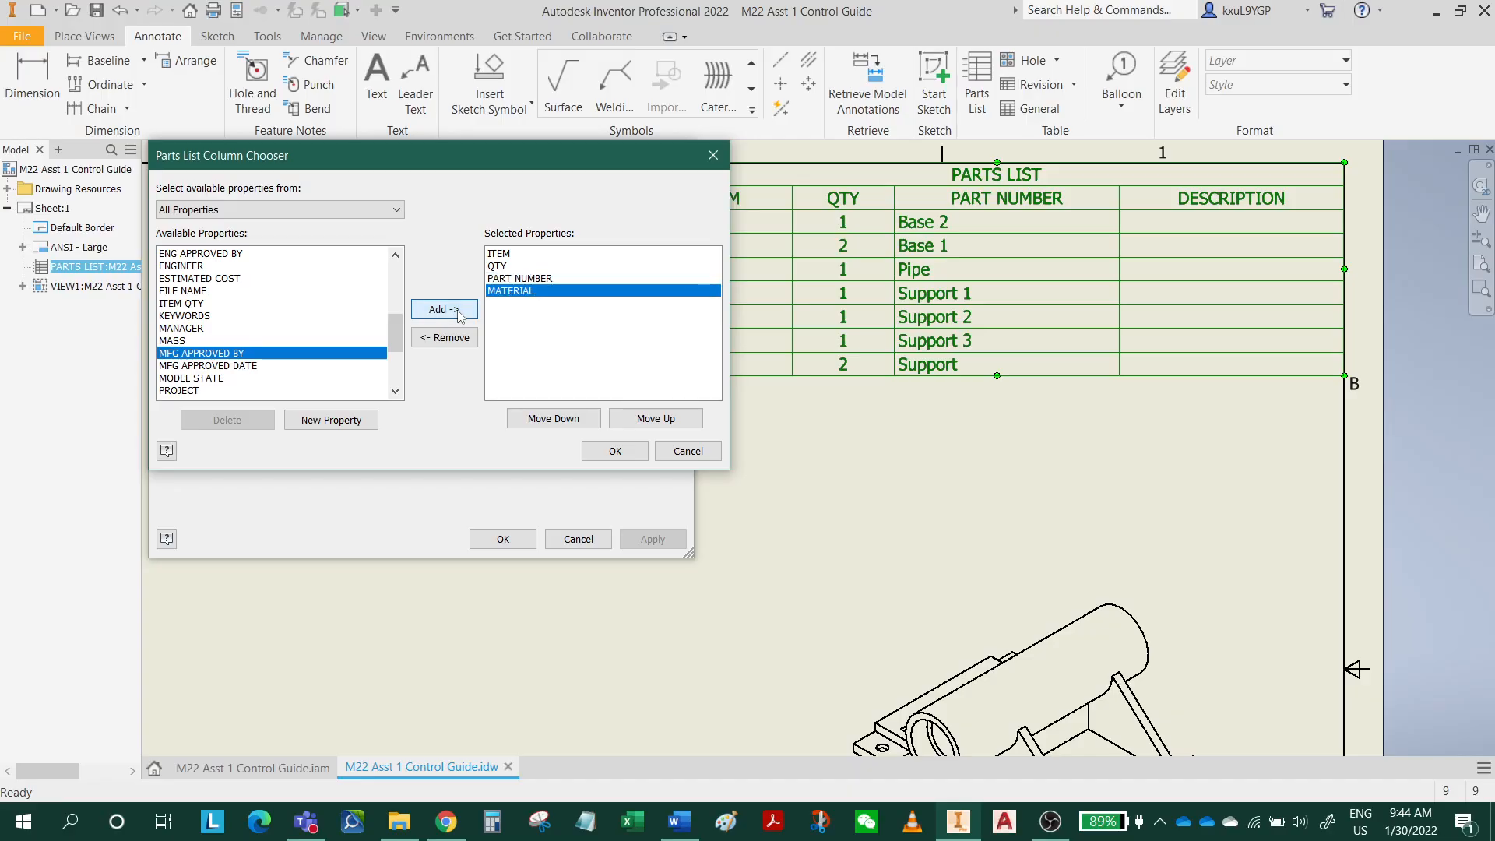
pyautogui.click(195, 341)
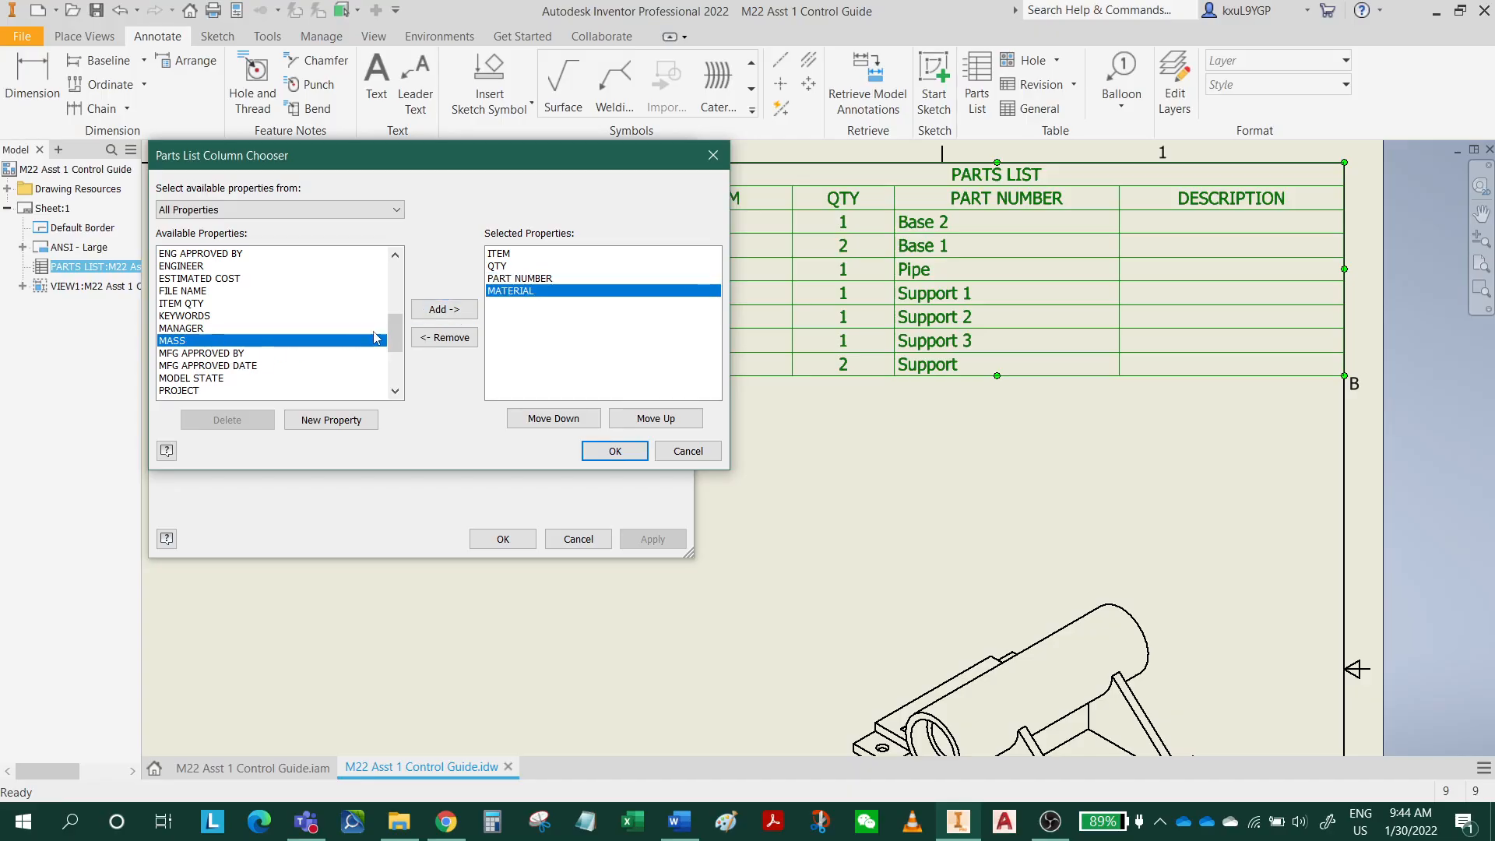
pyautogui.click(448, 312)
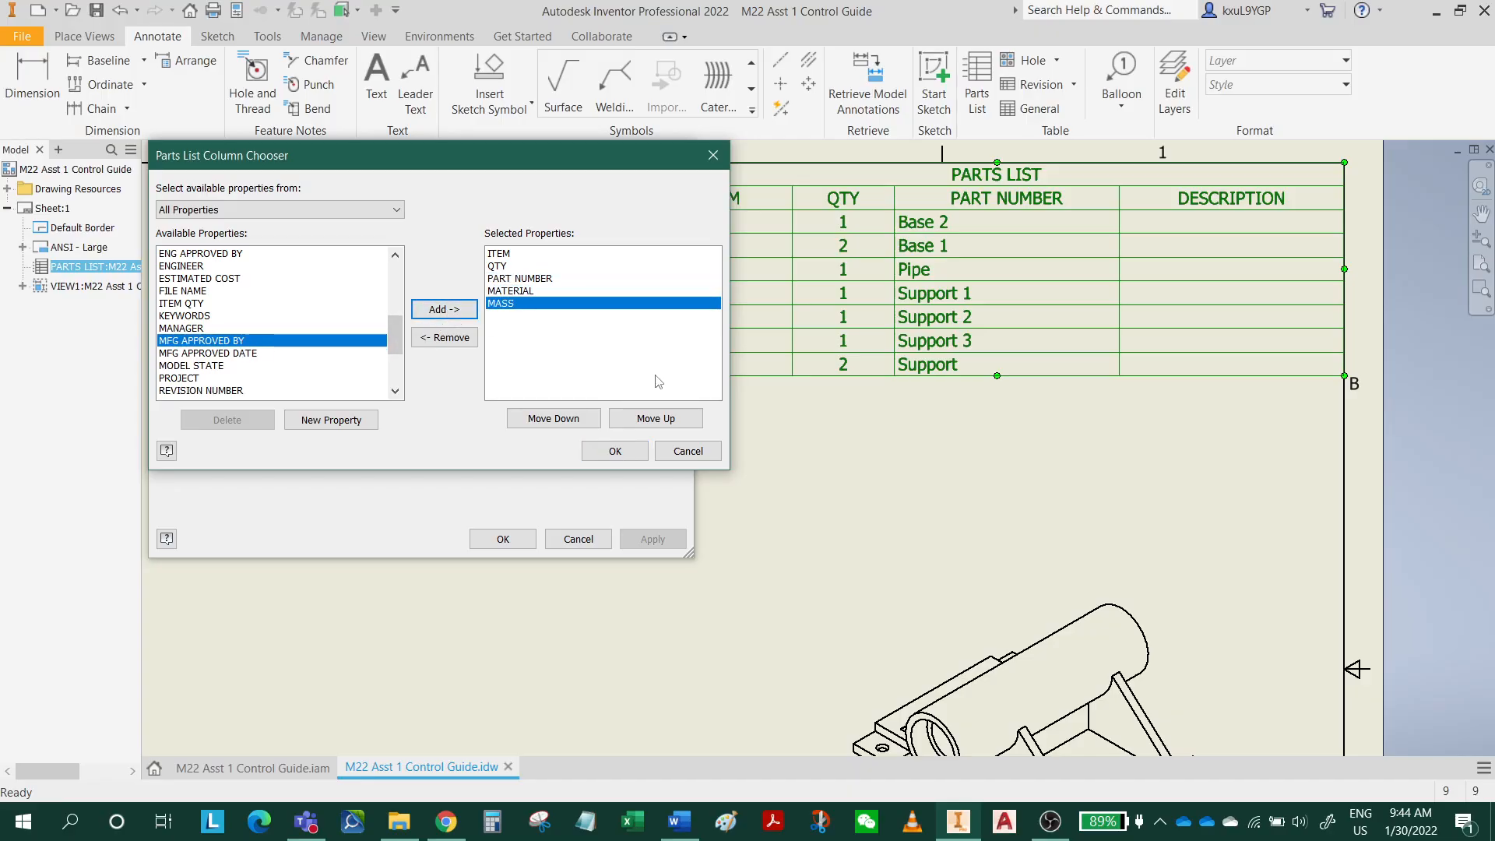
pyautogui.click(616, 452)
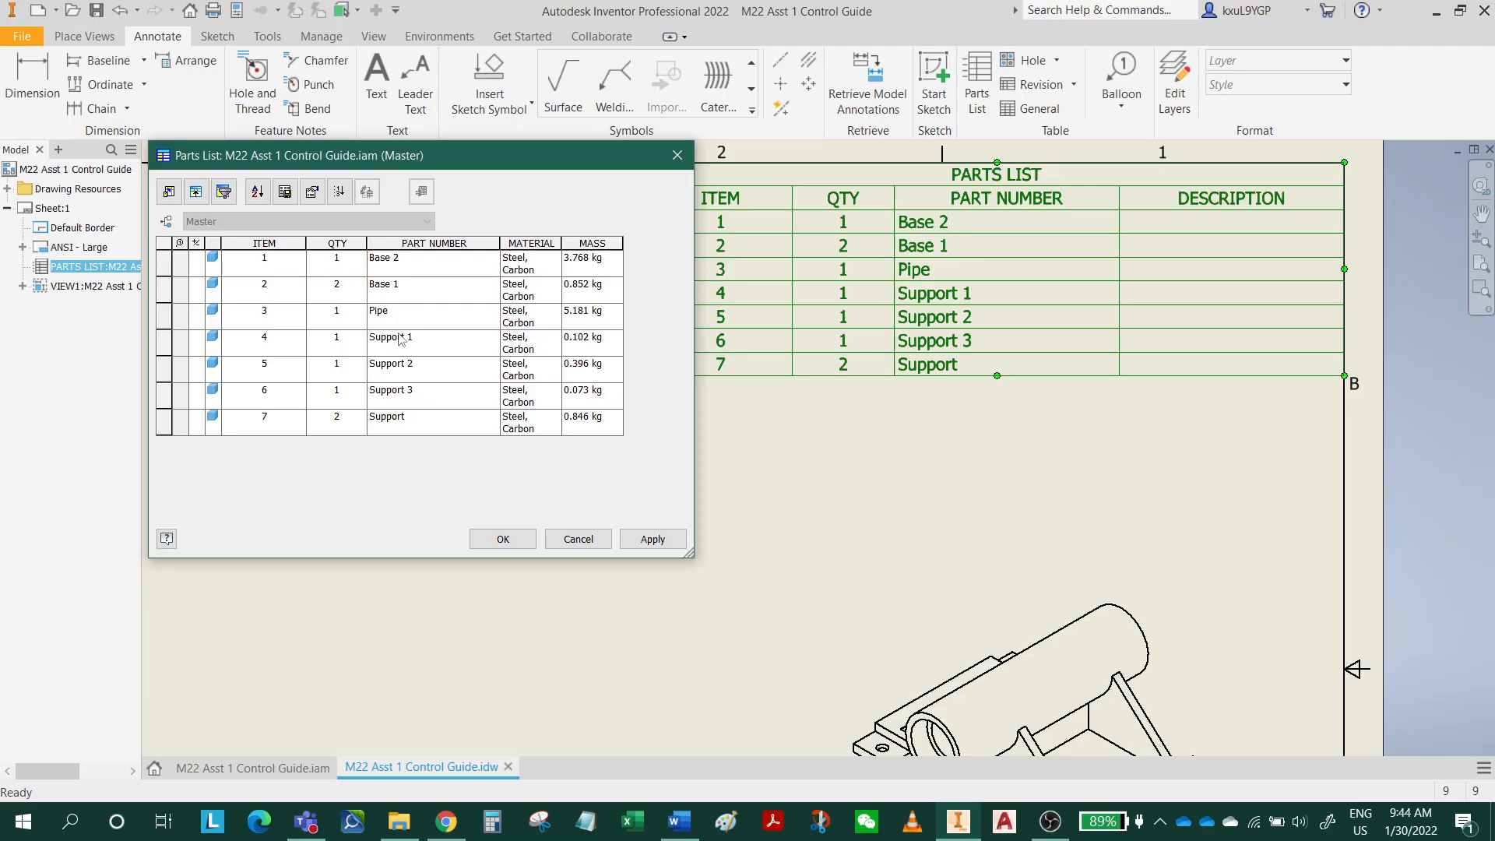
# Set the Pipe's material in the parts list to SAE 1040 HRS.
pyautogui.doubleClick(507, 311)
pyautogui.write('SAE 1040 HRS')
pyautogui.press('Return')
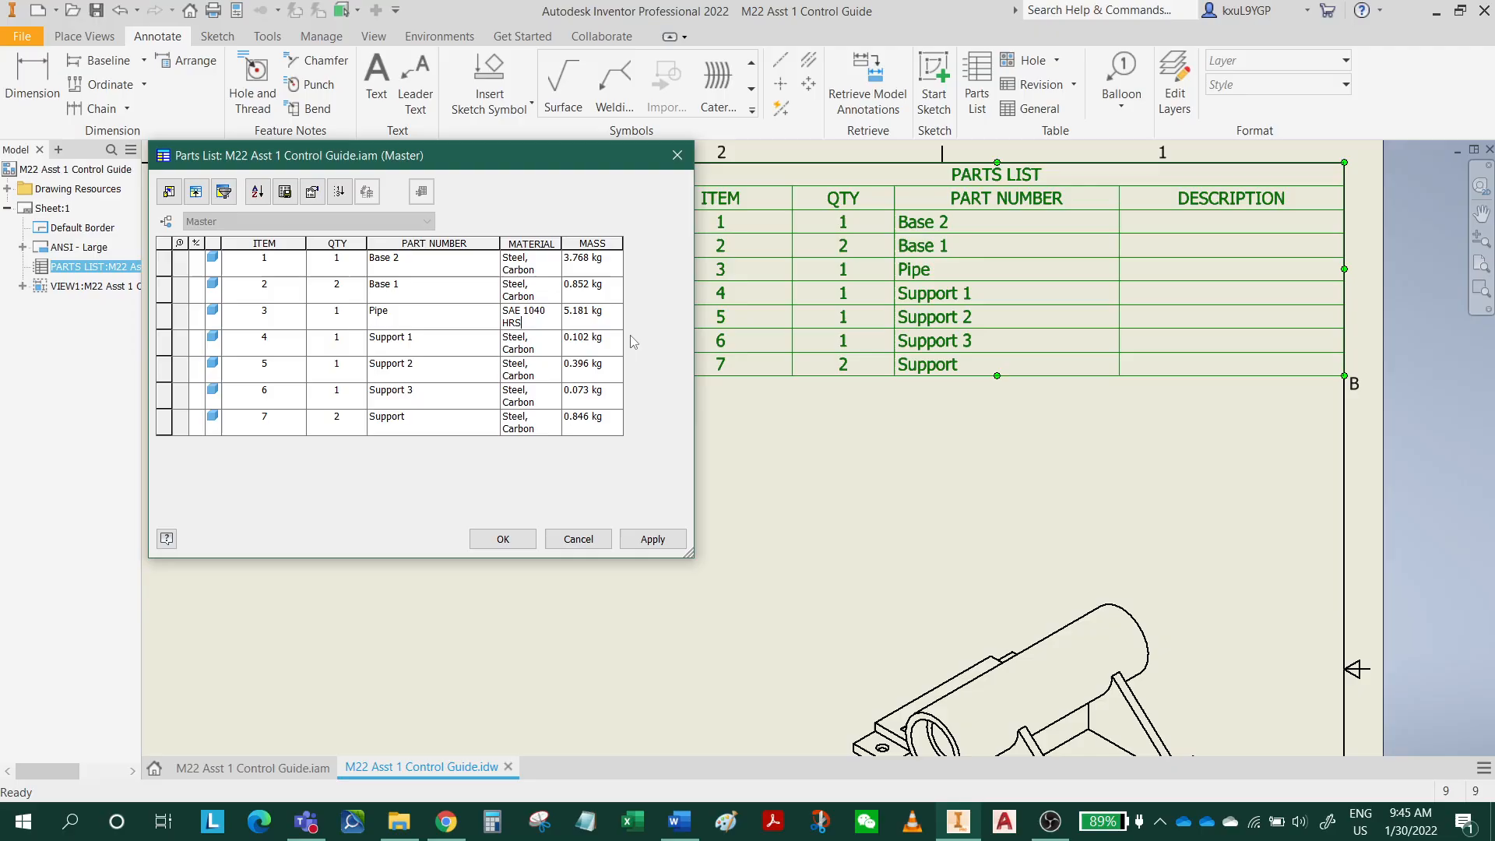
# Set the material of Base 2 in the parts list to ASTM 1067 D/C HRS.
pyautogui.click(545, 270)
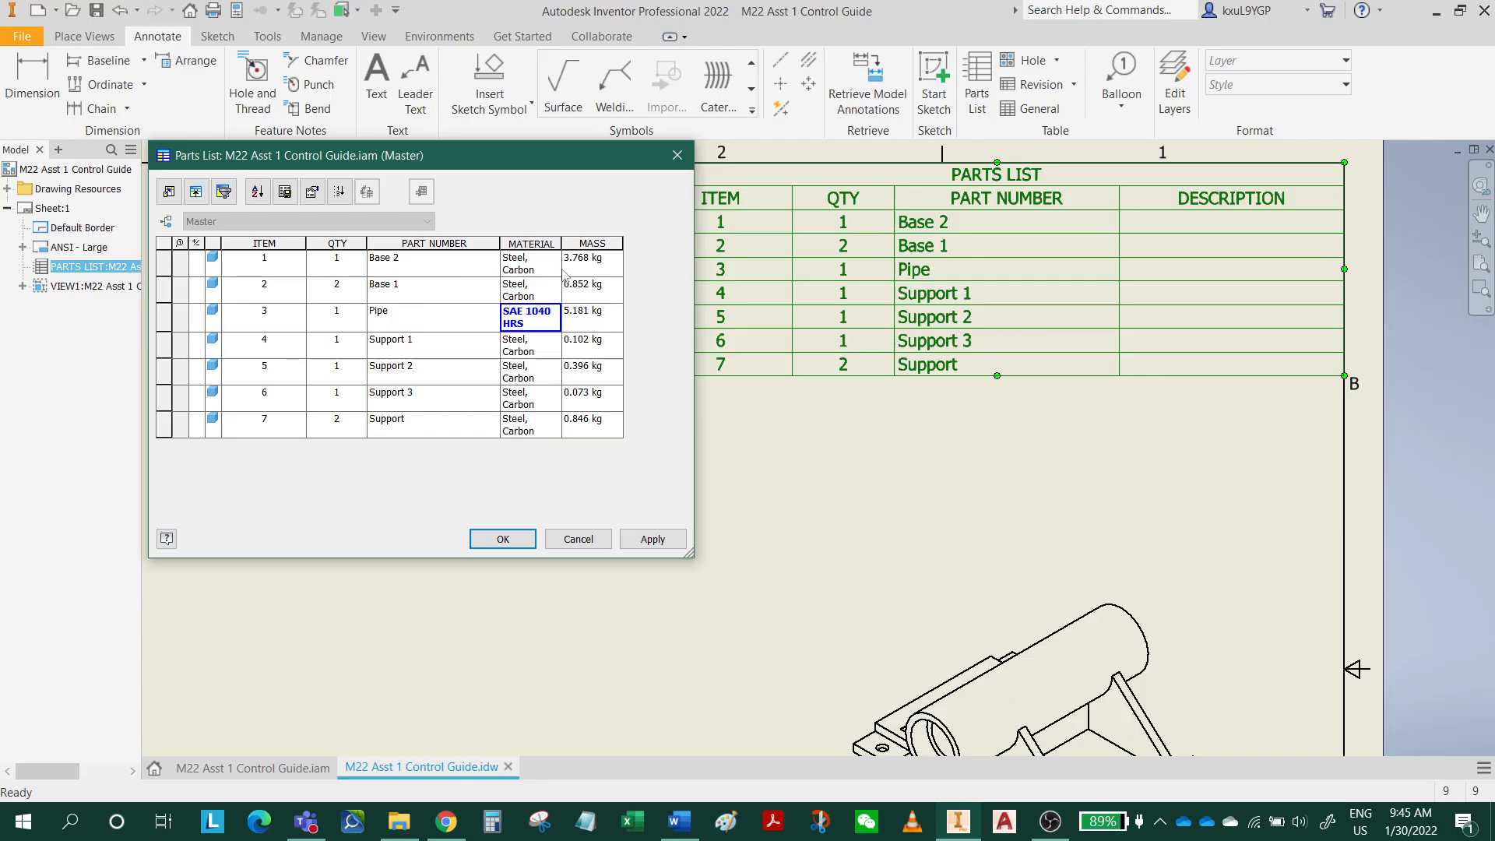
pyautogui.moveTo(543, 275); pyautogui.dragTo(494, 254)
pyautogui.write('ASTM 1067 D/C HRS')
# Copy Base 2's material text, ASTM 1067 D/C HRS, into the material cells of Base 1 and Support 1.
pyautogui.moveTo(550, 273); pyautogui.dragTo(493, 259)
pyautogui.hotkey('ctrl', 'c')
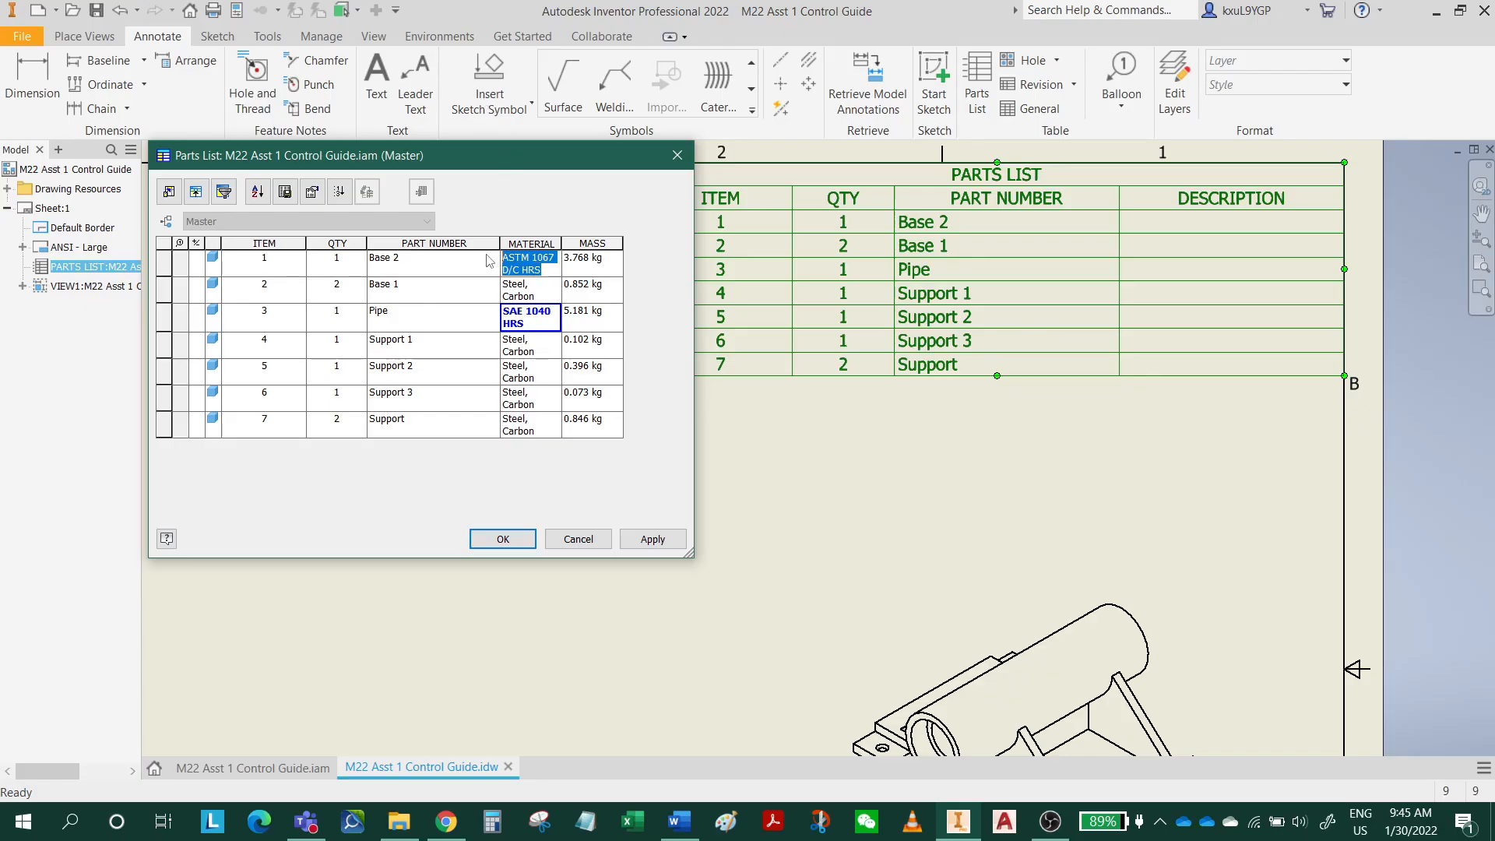
pyautogui.click(541, 293)
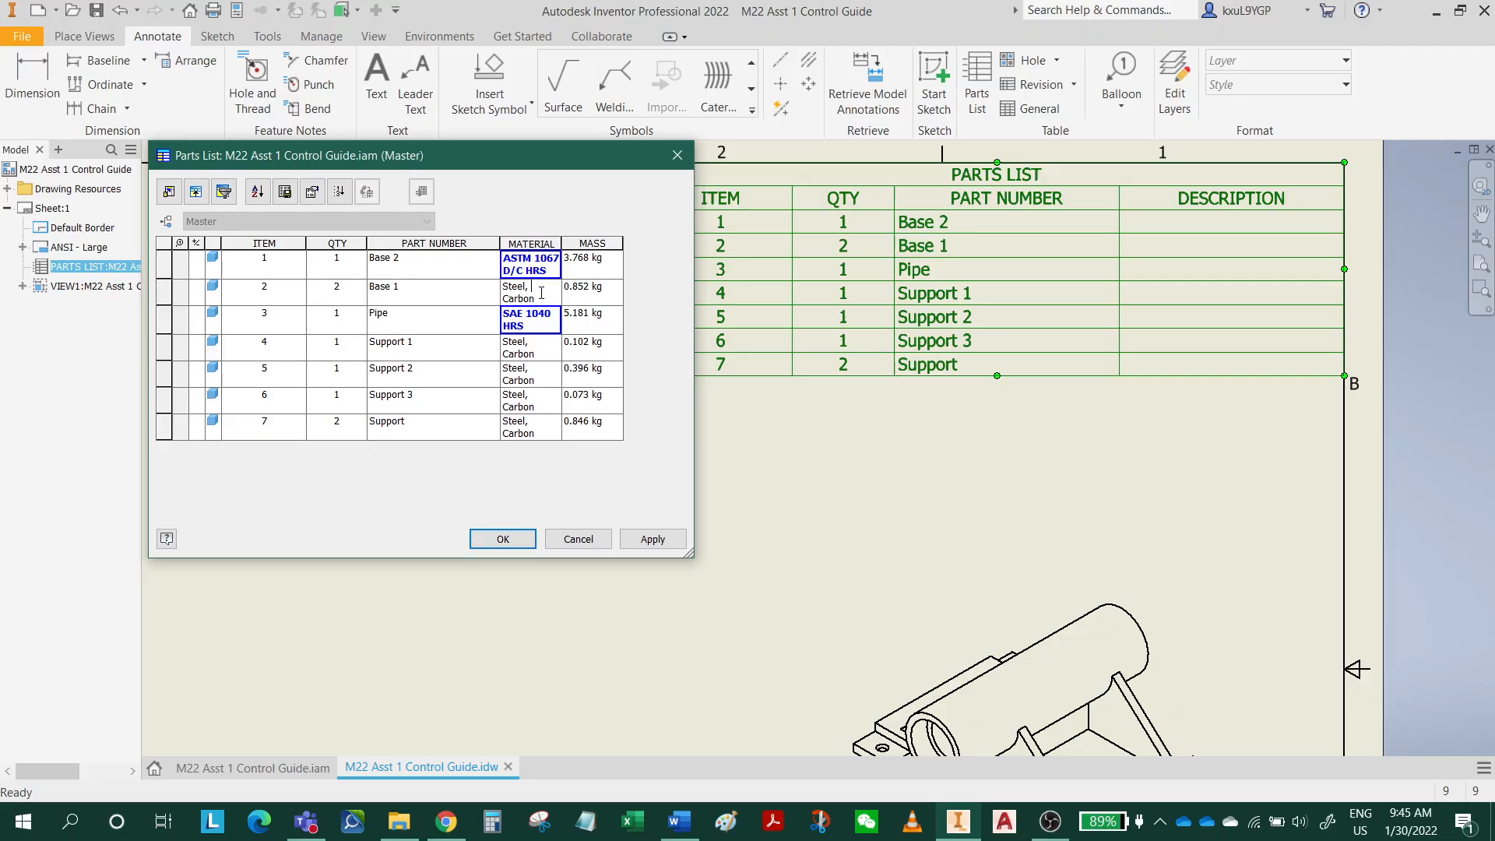
pyautogui.moveTo(539, 299); pyautogui.dragTo(495, 304)
pyautogui.hotkey('ctrl', 'v')
pyautogui.click(539, 355)
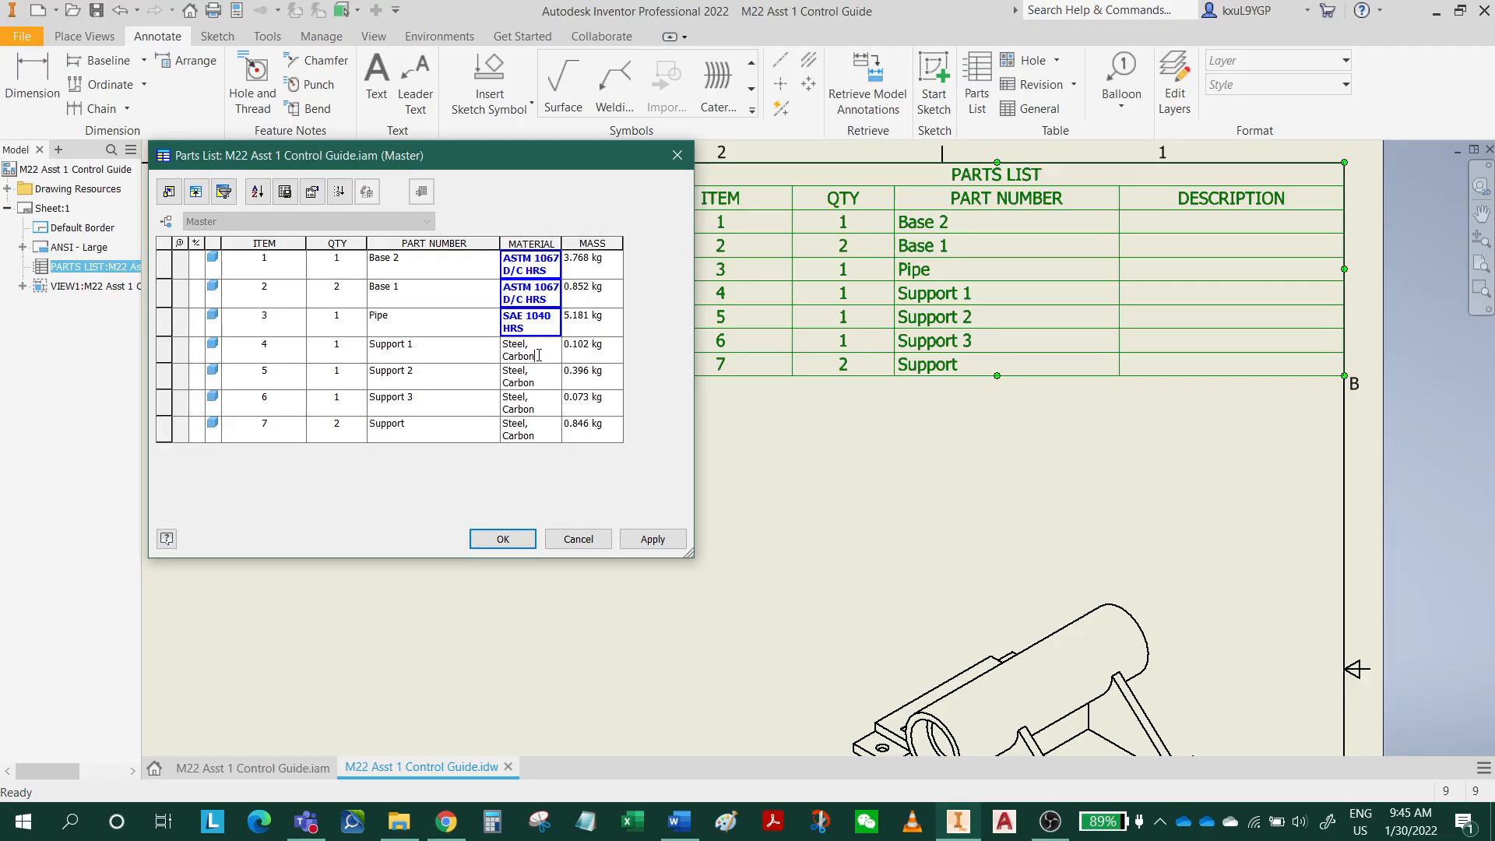
pyautogui.moveTo(546, 358); pyautogui.dragTo(491, 343)
pyautogui.hotkey('ctrl', 'v')
# Replace the materials of Support 2, Support 3 and Support with the copied ASTM 1067 D/C HRS.
pyautogui.click(545, 385)
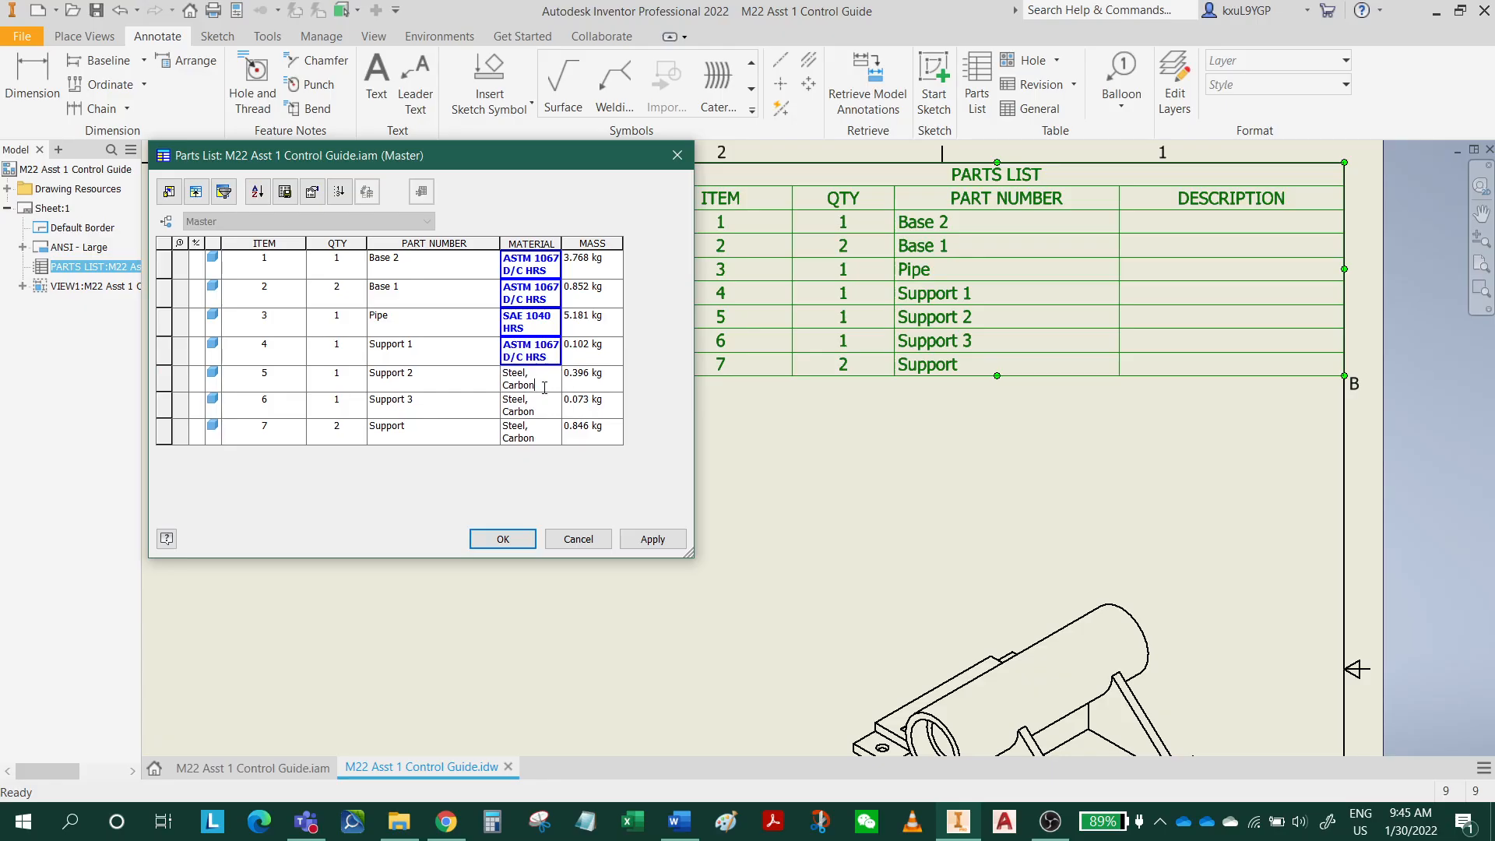
pyautogui.moveTo(545, 386); pyautogui.dragTo(490, 362)
pyautogui.hotkey('ctrl', 'v')
pyautogui.click(541, 413)
pyautogui.moveTo(541, 413); pyautogui.dragTo(491, 424)
pyautogui.hotkey('ctrl', 'v')
pyautogui.click(546, 437)
pyautogui.hotkey('ctrl', 'v')
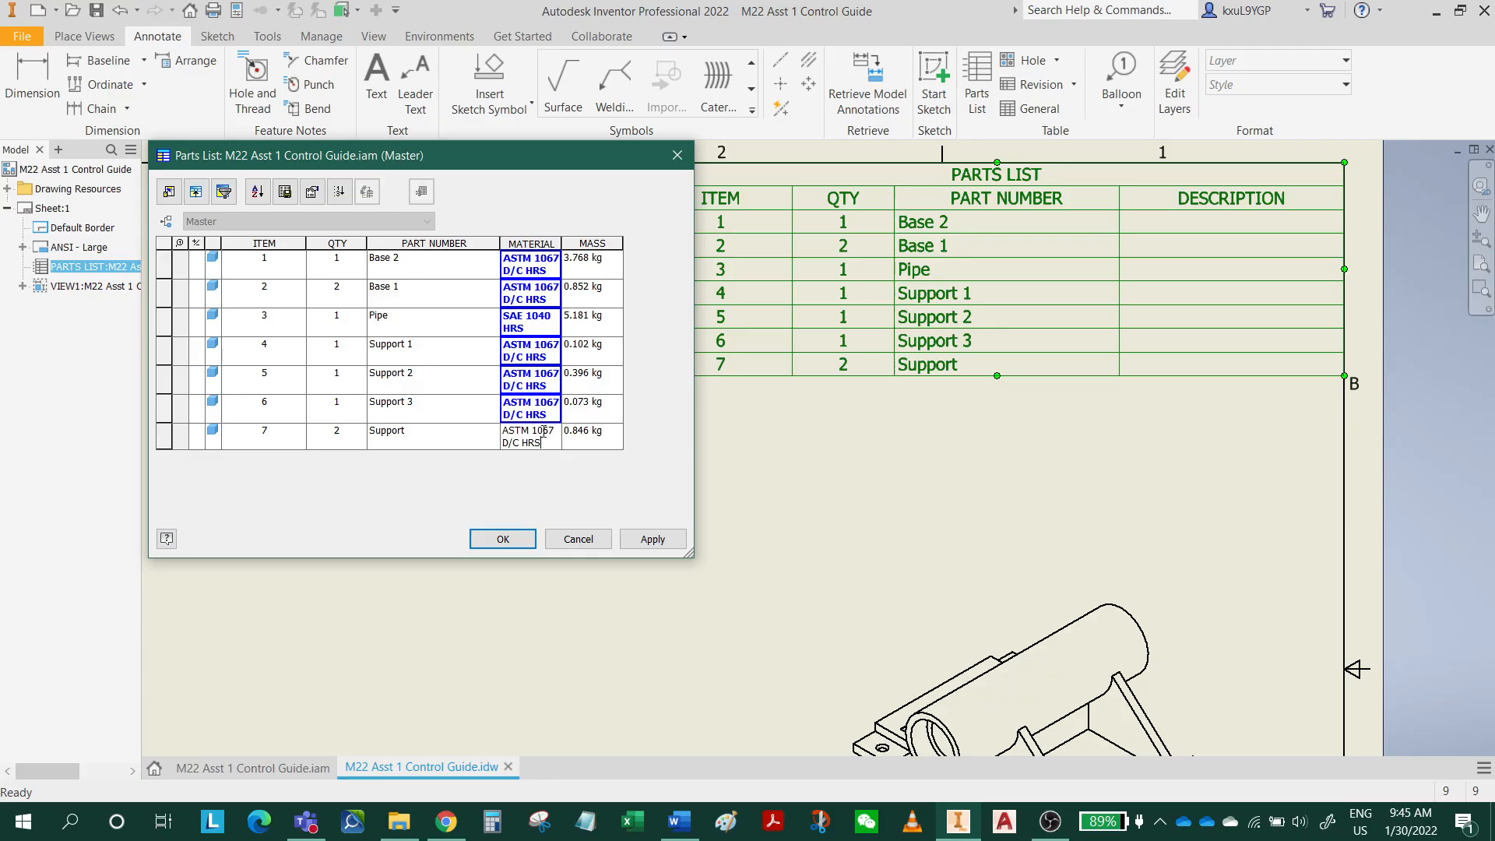
# Apply the parts list edits and resize its columns, widening MATERIAL to fit on one line and narrowing PART NUMBER, QTY and ITEM.
pyautogui.click(653, 539)
pyautogui.click(503, 539)
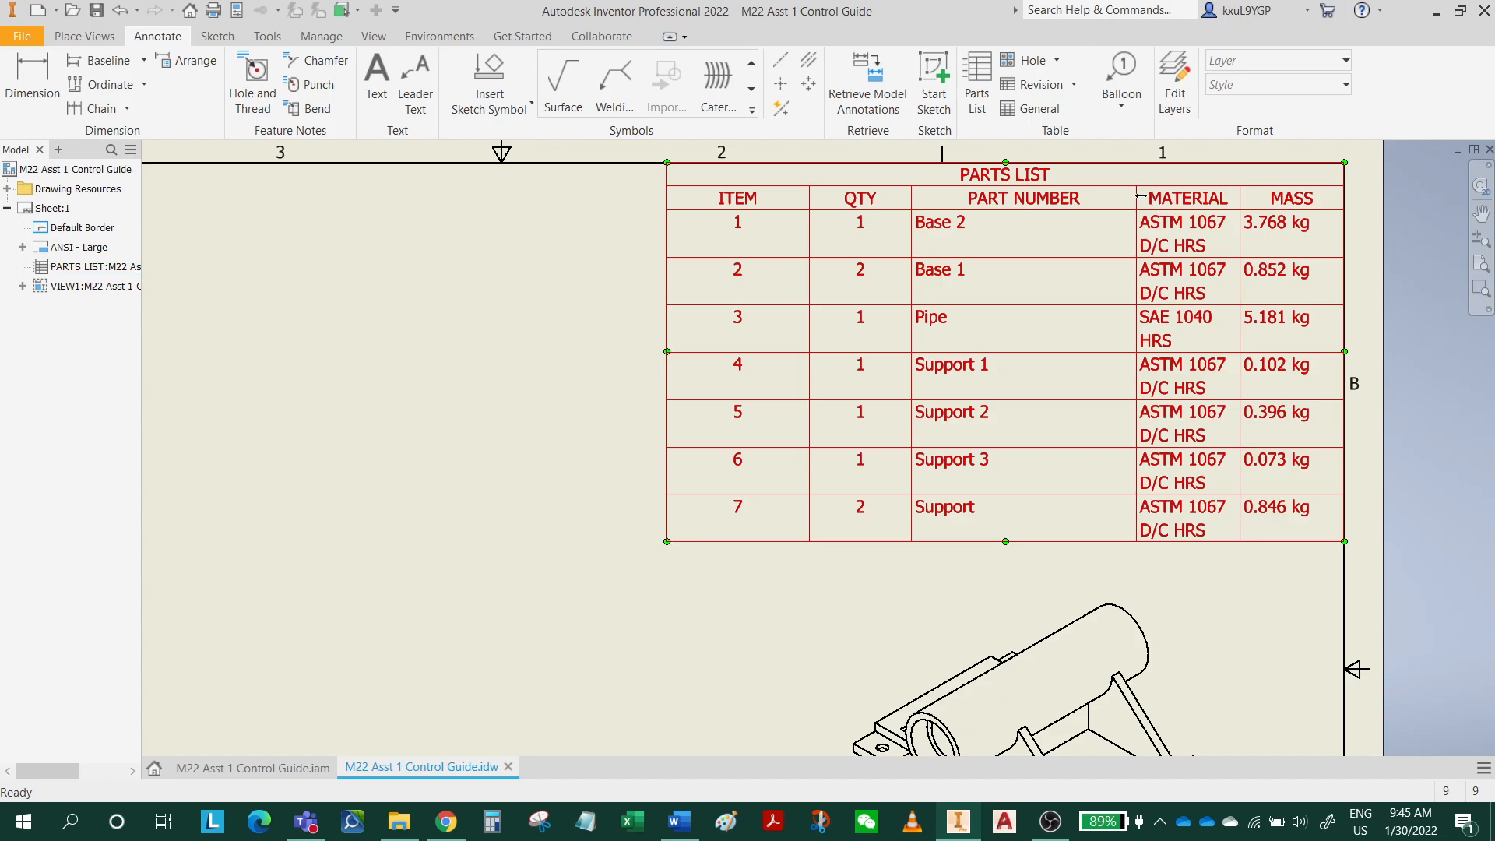
pyautogui.moveTo(1141, 196); pyautogui.dragTo(1064, 192)
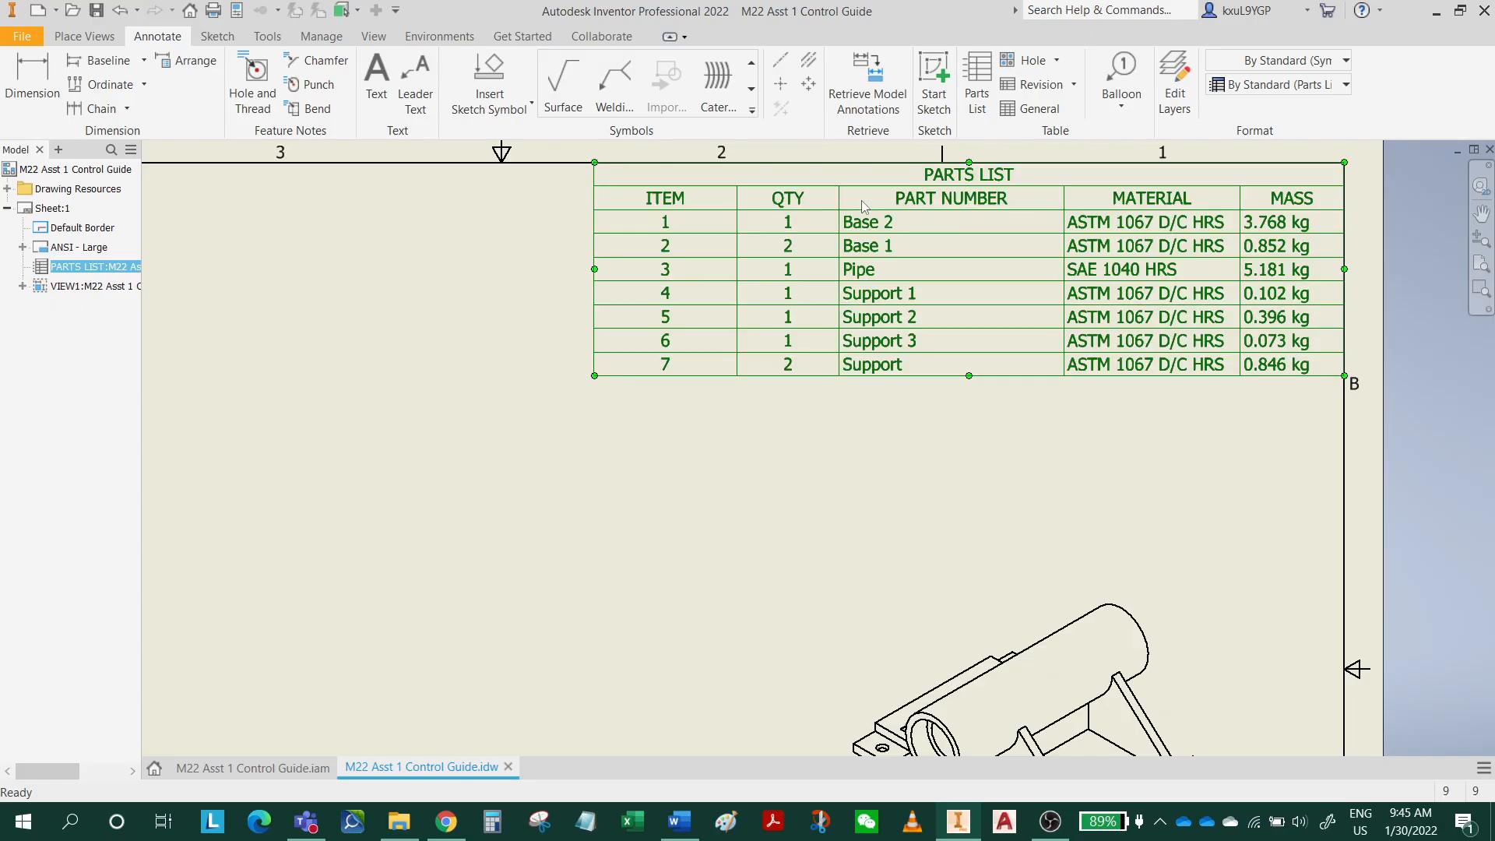
pyautogui.moveTo(840, 199); pyautogui.dragTo(900, 202)
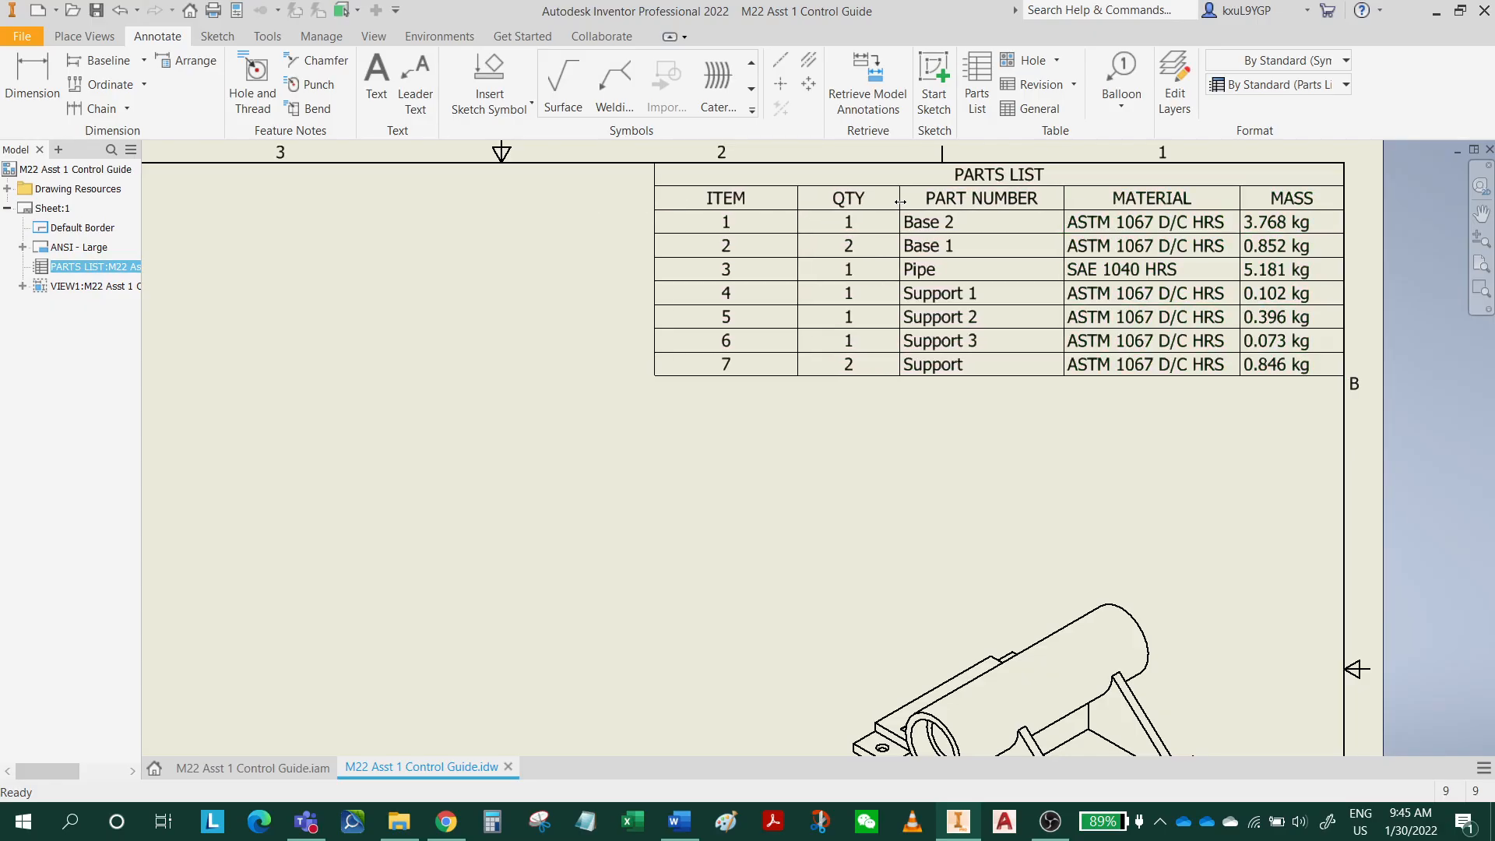
pyautogui.moveTo(798, 198); pyautogui.dragTo(825, 198)
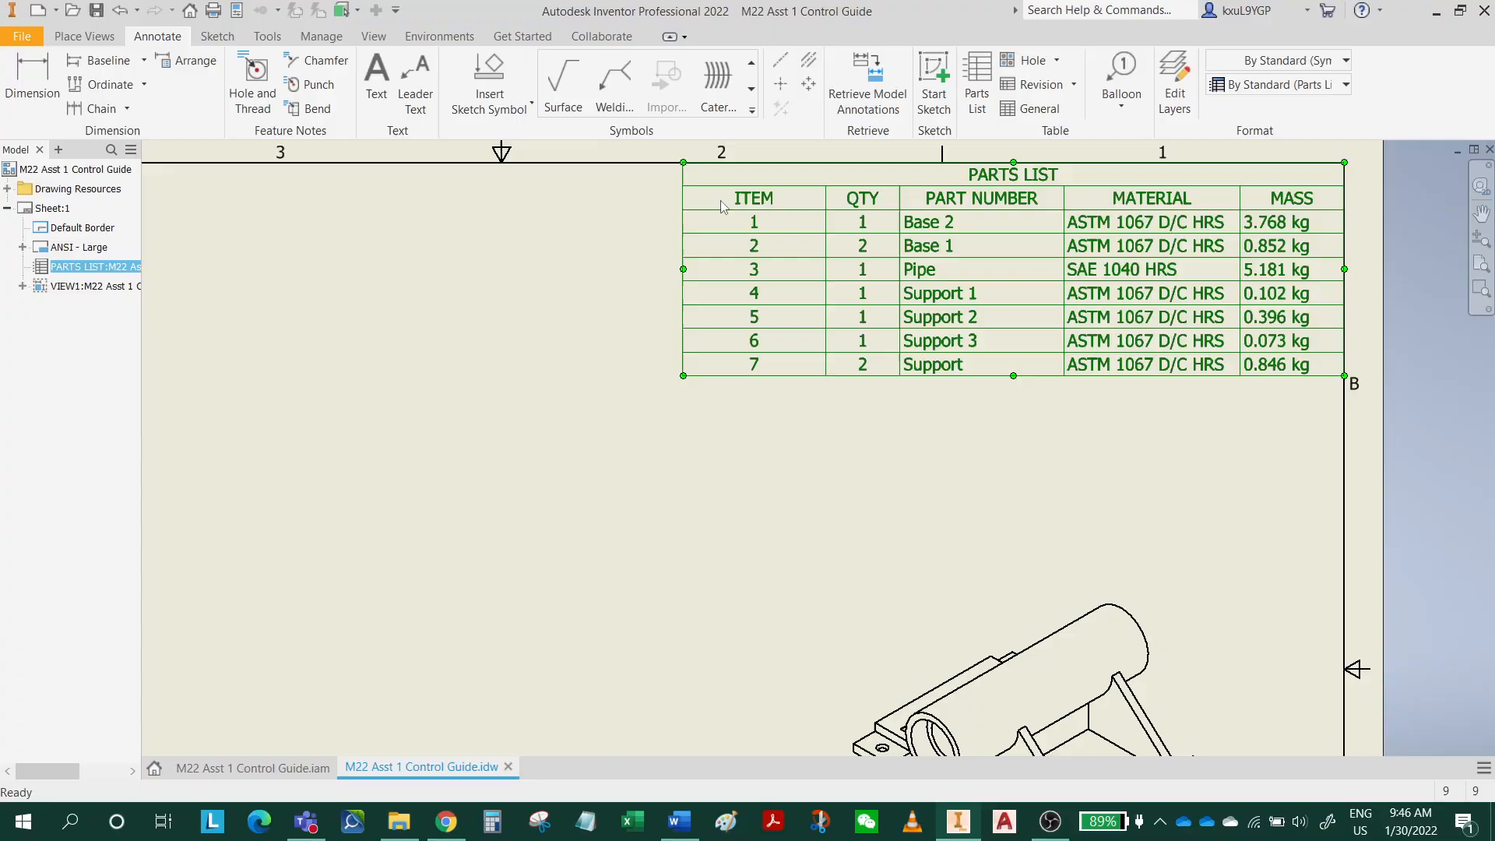
pyautogui.moveTo(684, 198); pyautogui.dragTo(735, 201)
pyautogui.click(1100, 479)
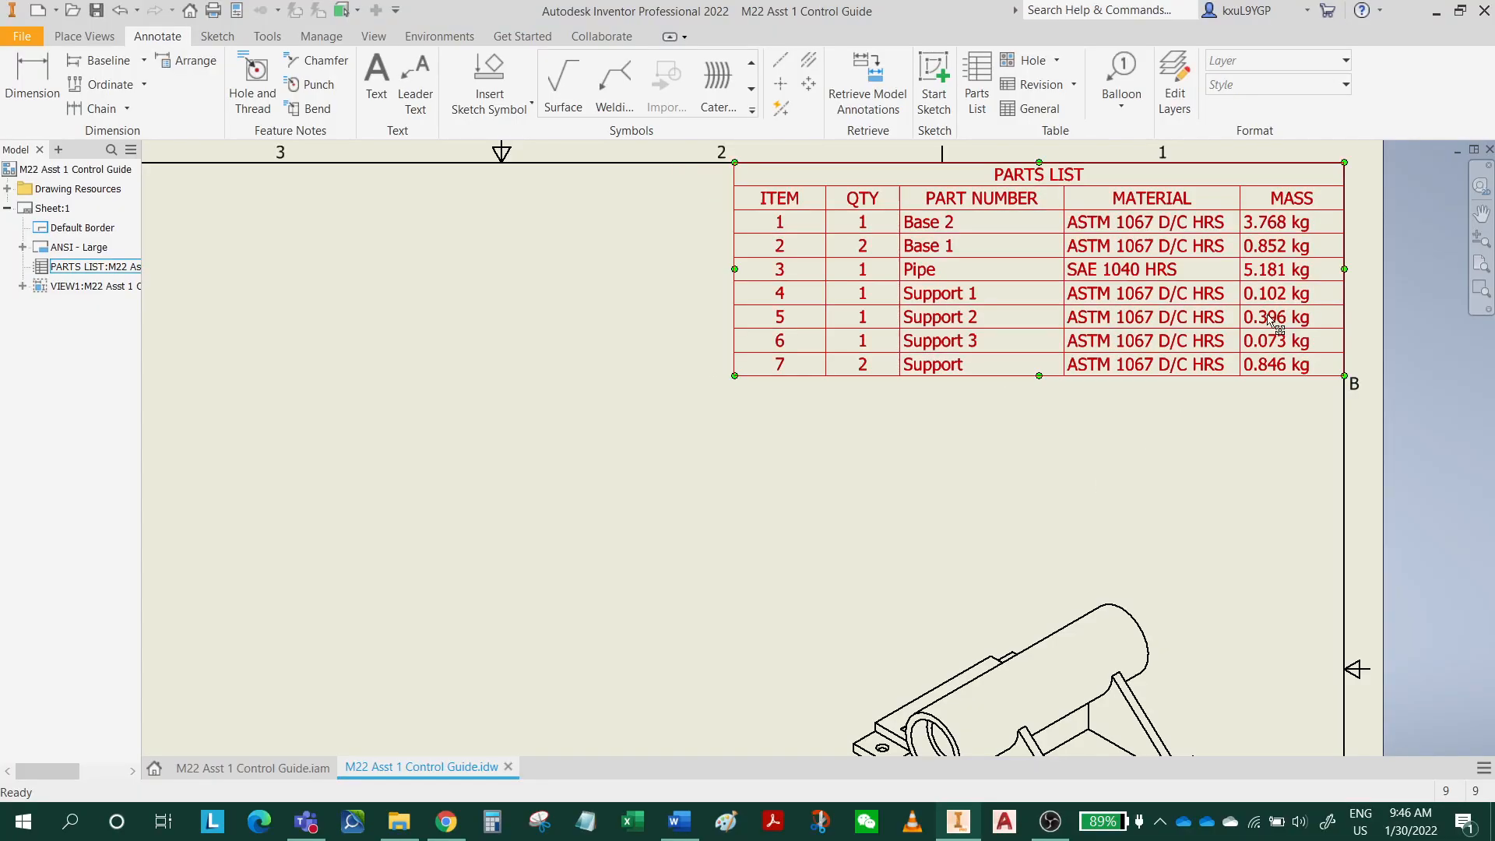
# Move the isometric view up and to the left, between the parts list and title block, and save the drawing.
pyautogui.scroll(-3, 1028, 465)
pyautogui.scroll(3, 1017, 461)
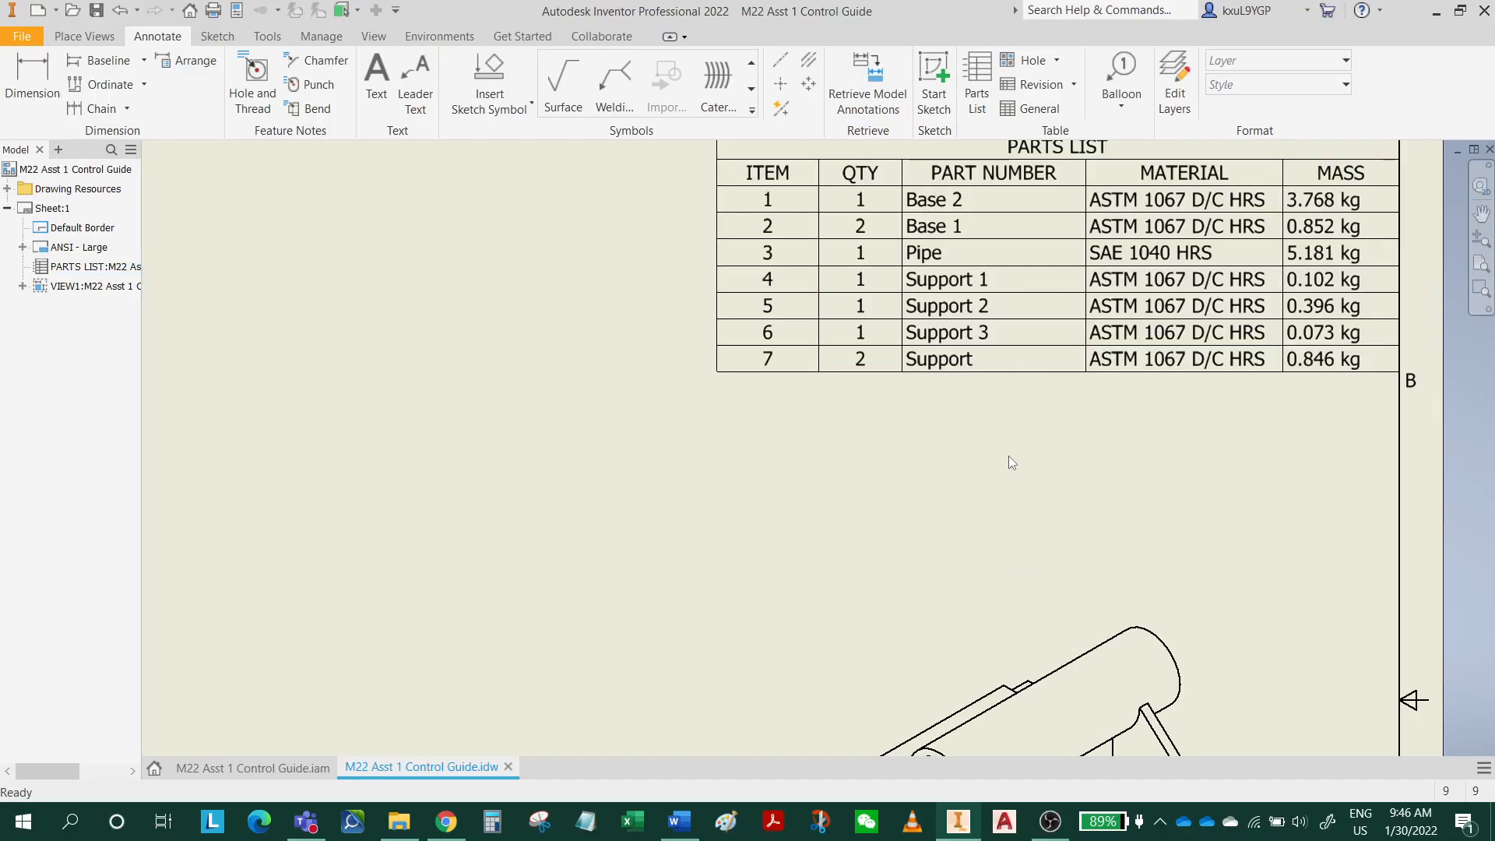
pyautogui.scroll(-3, 948, 501)
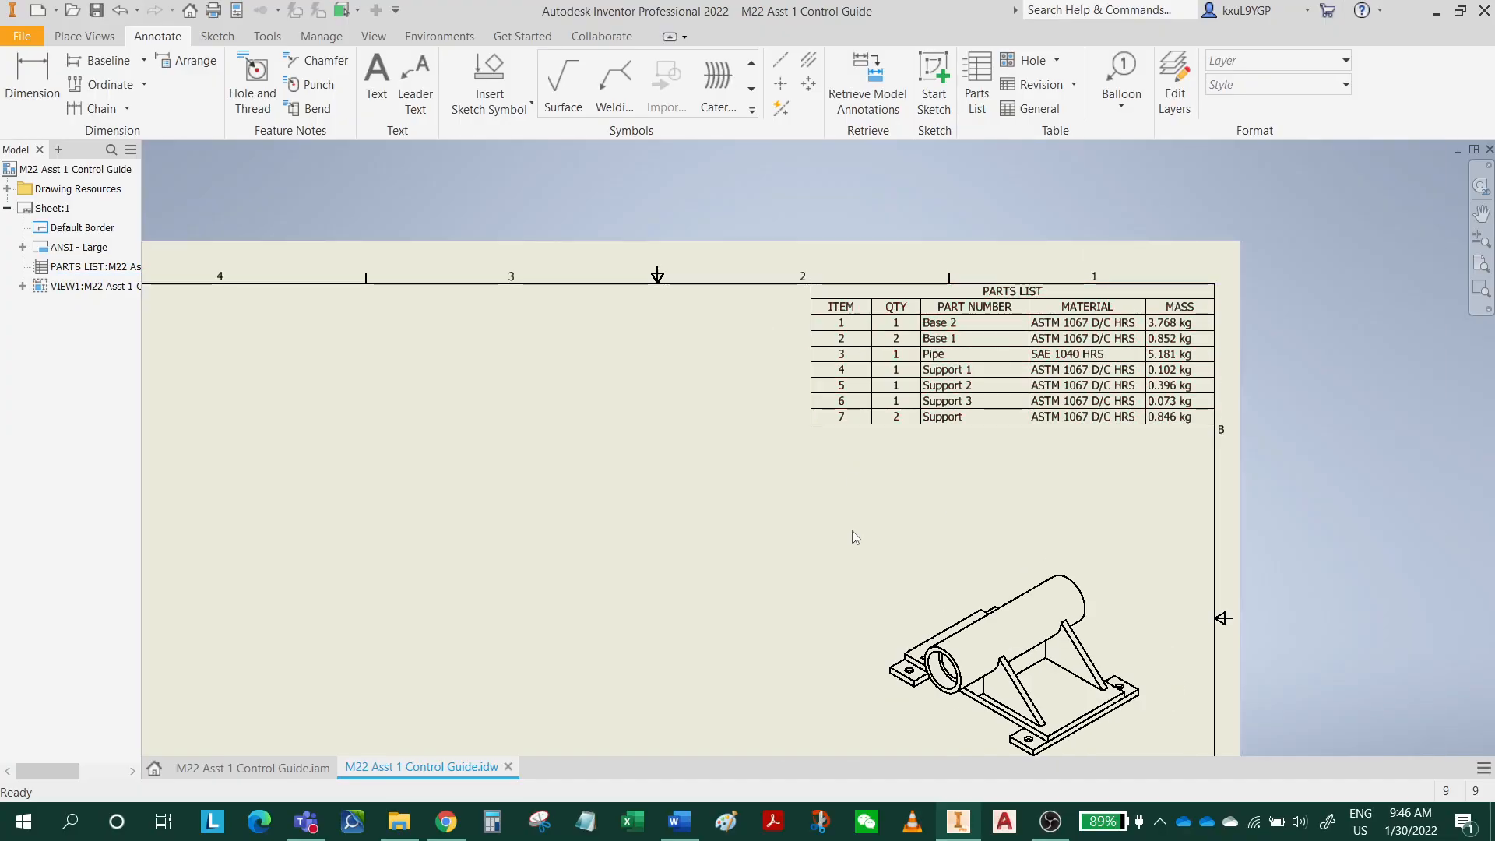
pyautogui.scroll(4, 852, 530)
pyautogui.scroll(-3, 852, 530)
pyautogui.moveTo(898, 515); pyautogui.dragTo(1006, 379, button='middle')
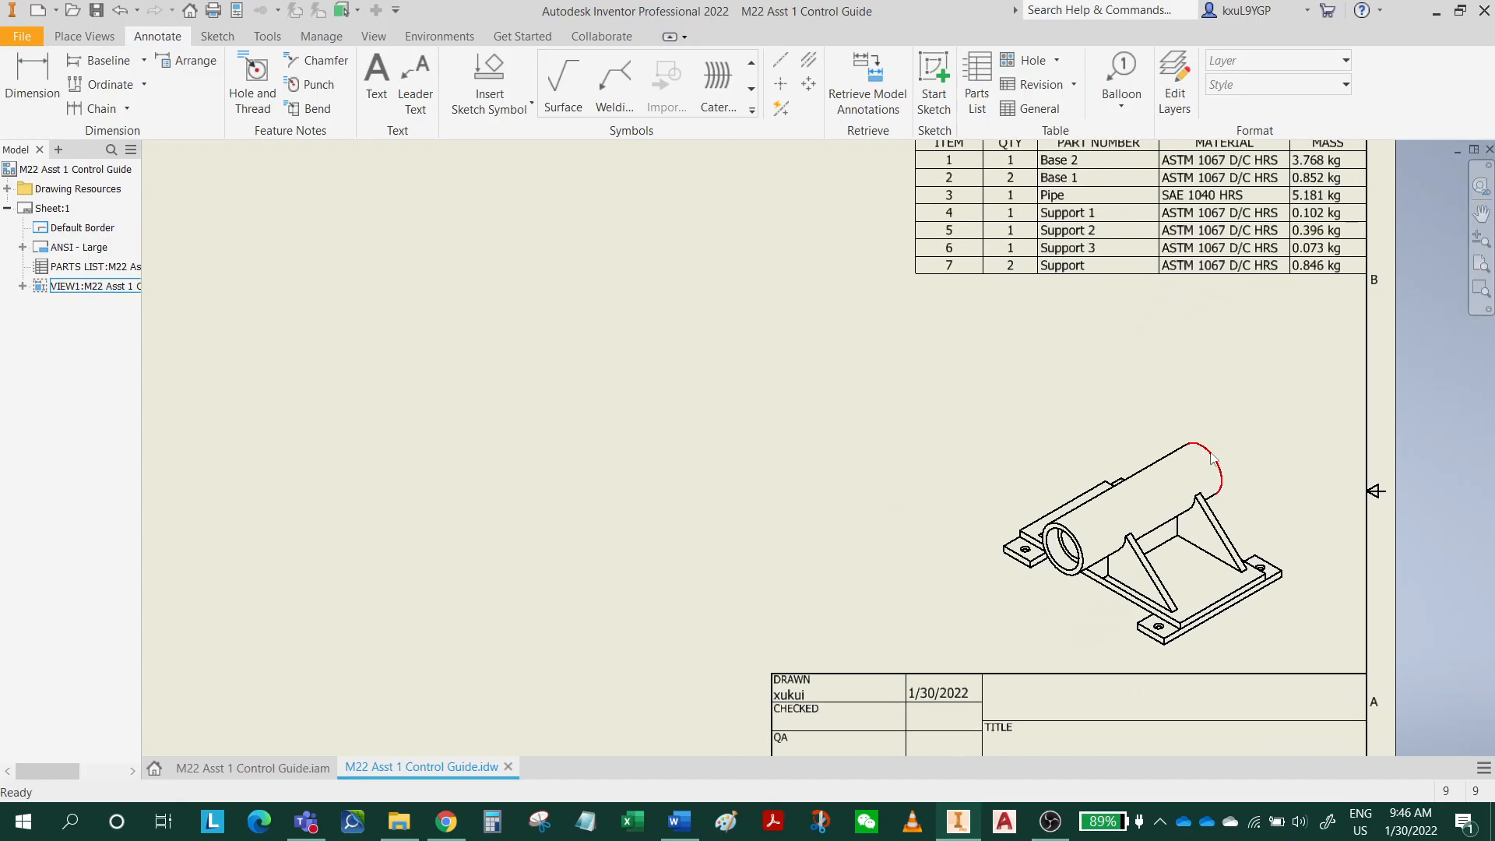
pyautogui.click(1250, 430)
pyautogui.moveTo(1250, 434); pyautogui.dragTo(1203, 368)
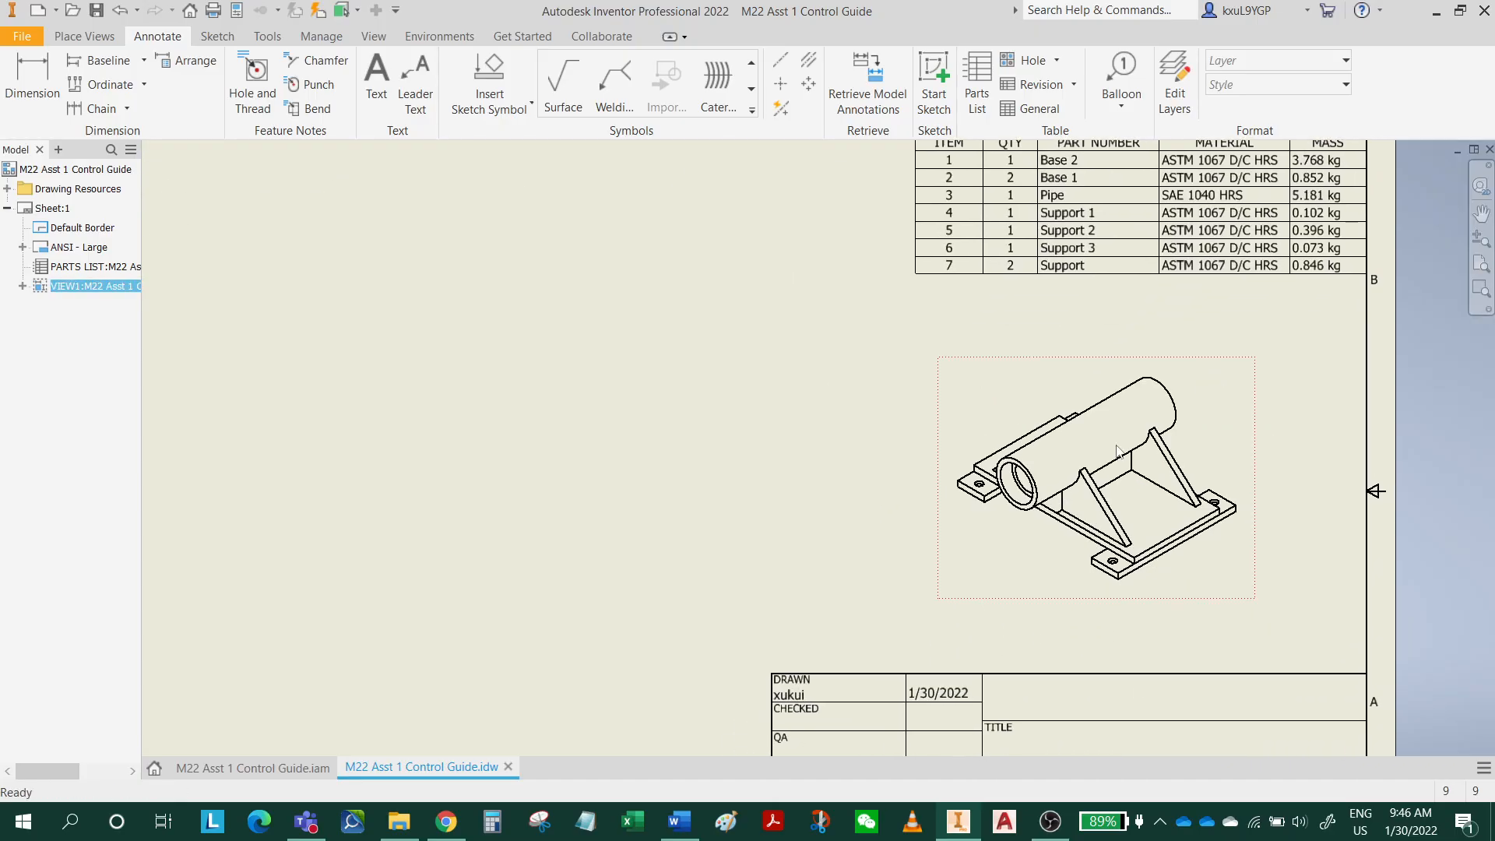
pyautogui.click(97, 11)
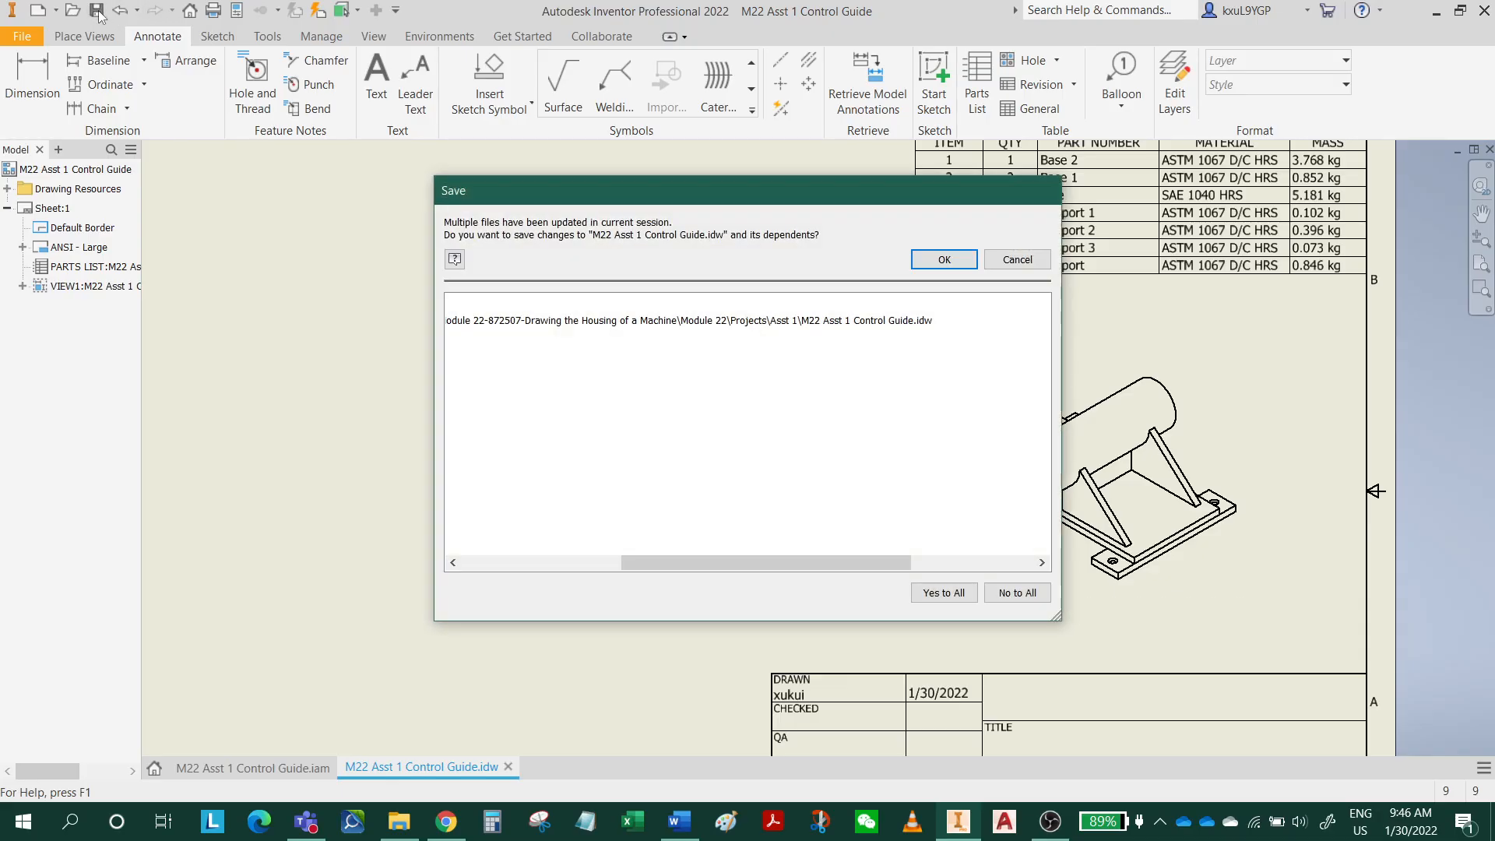
pyautogui.click(952, 267)
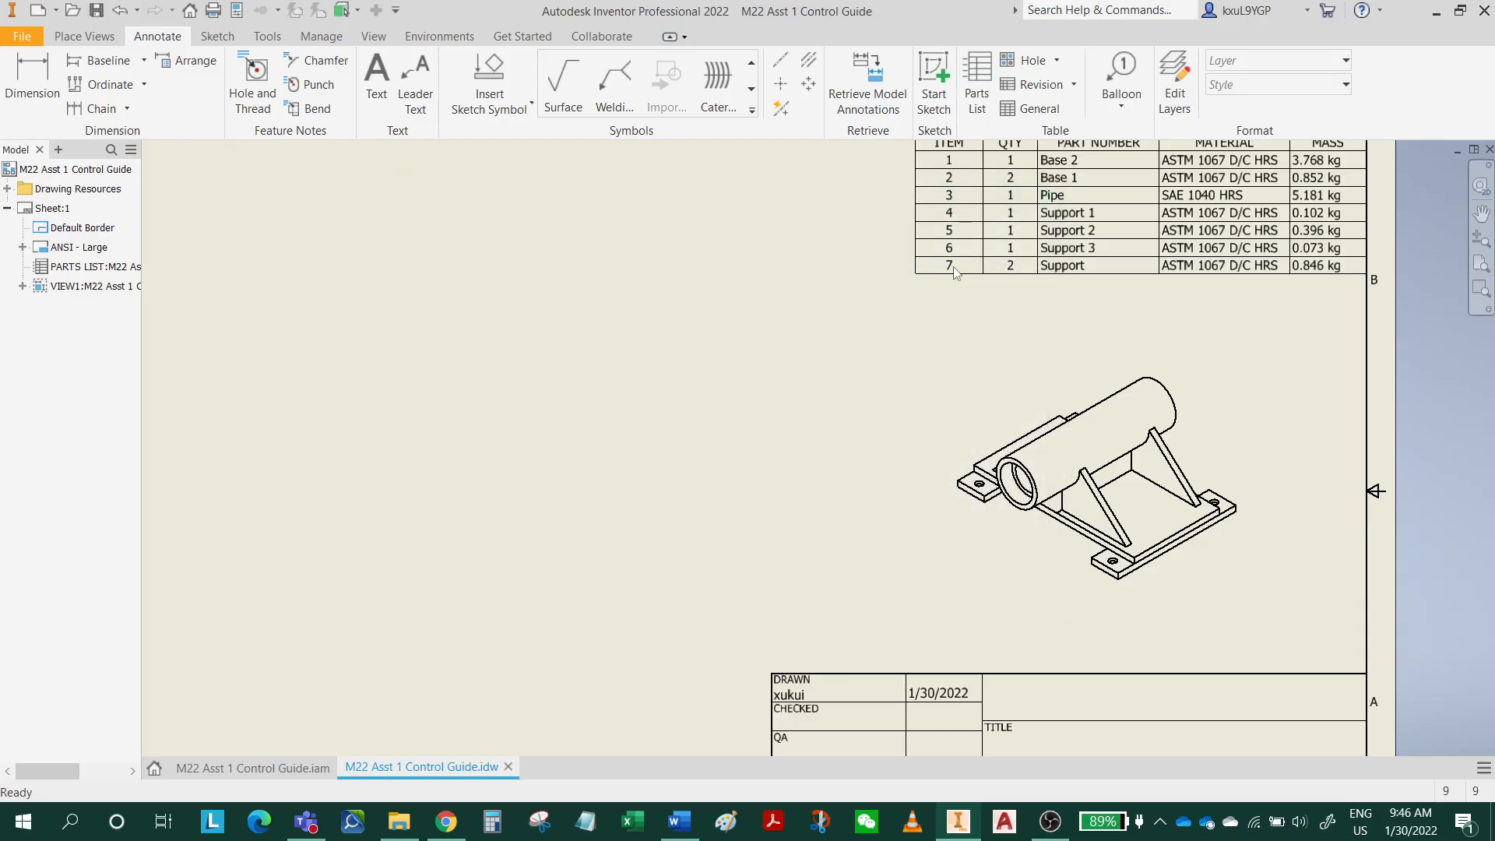
# Create a presentation from the metric Standard (mm).ipn template and insert the M22 Asst 1 Control Guide assembly into it.
pyautogui.click(39, 14)
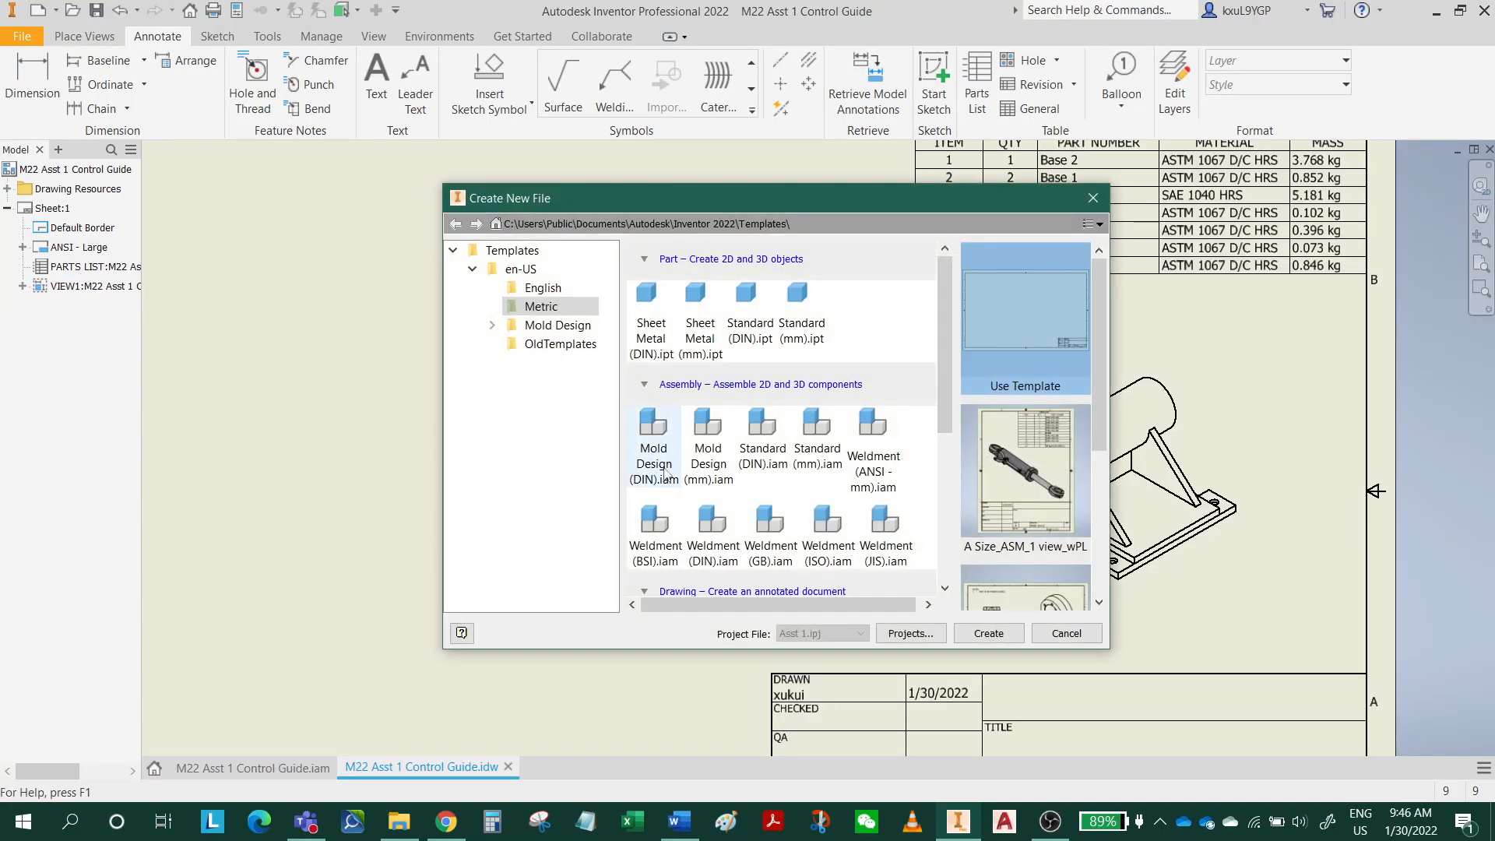
pyautogui.moveTo(949, 405); pyautogui.dragTo(970, 567)
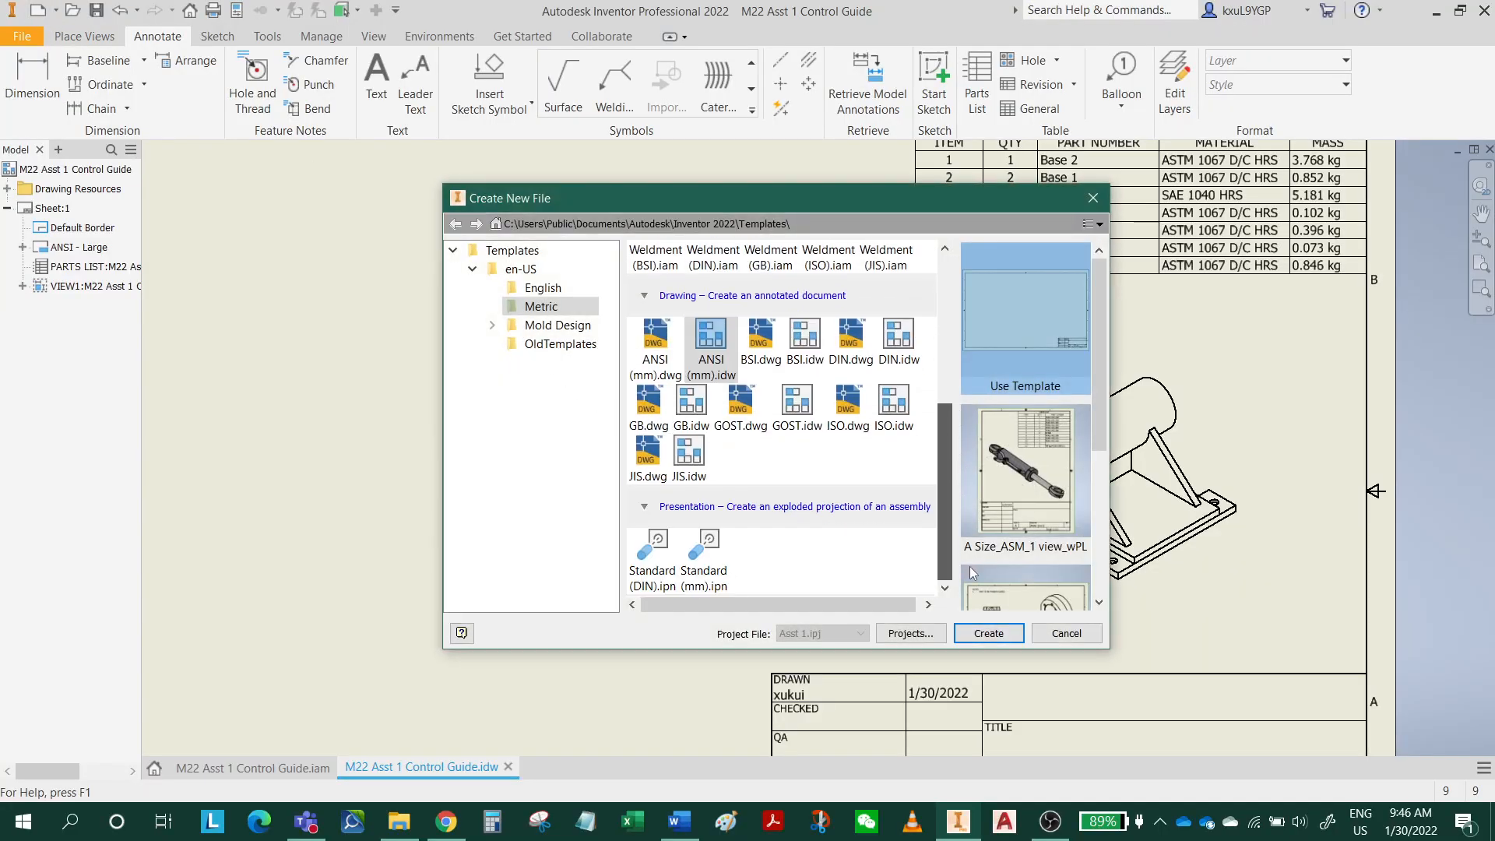
pyautogui.click(709, 539)
pyautogui.click(991, 634)
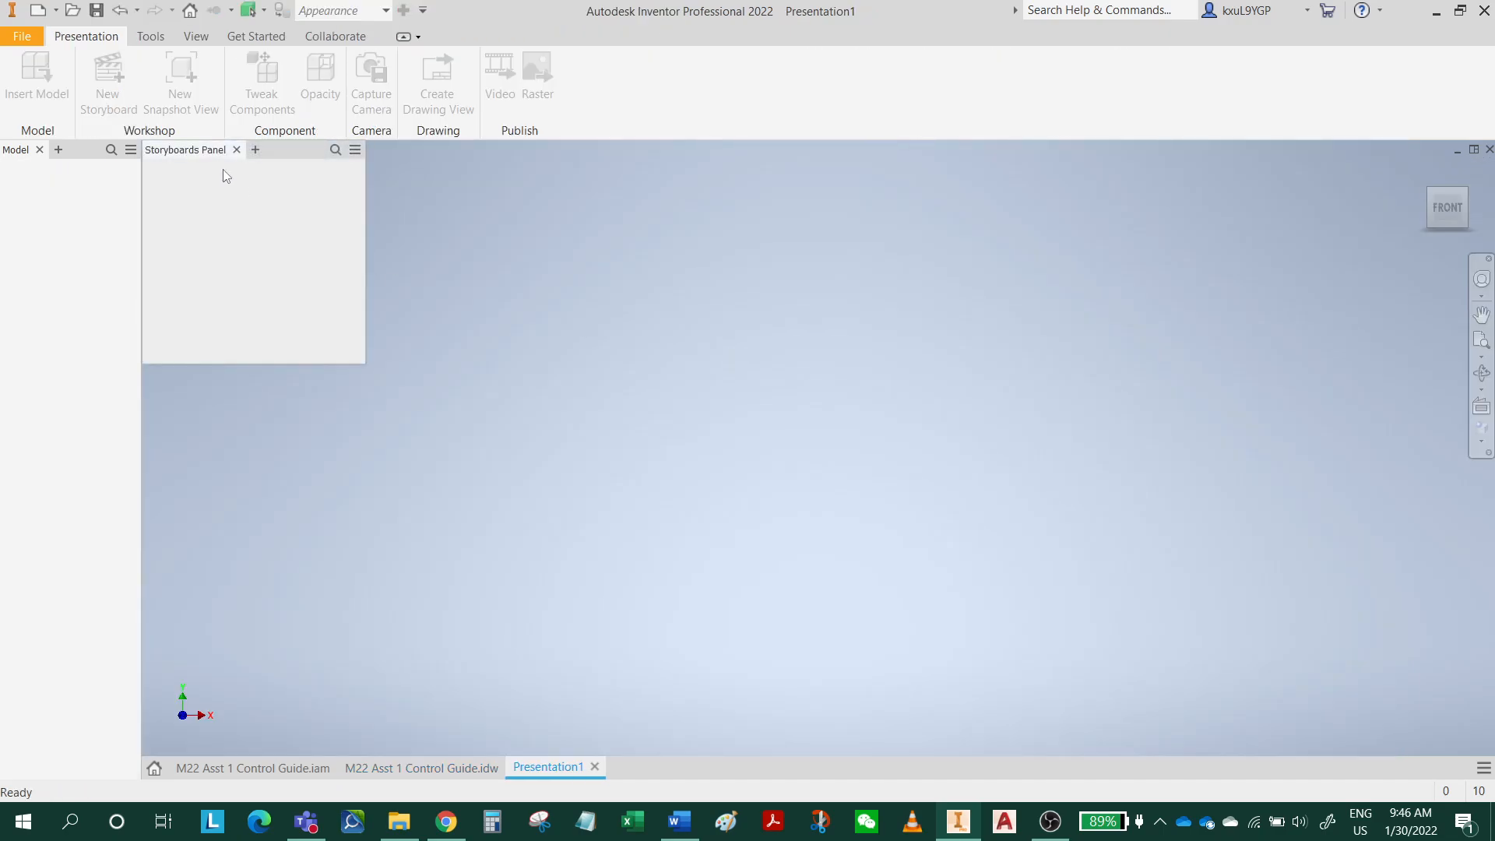
pyautogui.click(716, 339)
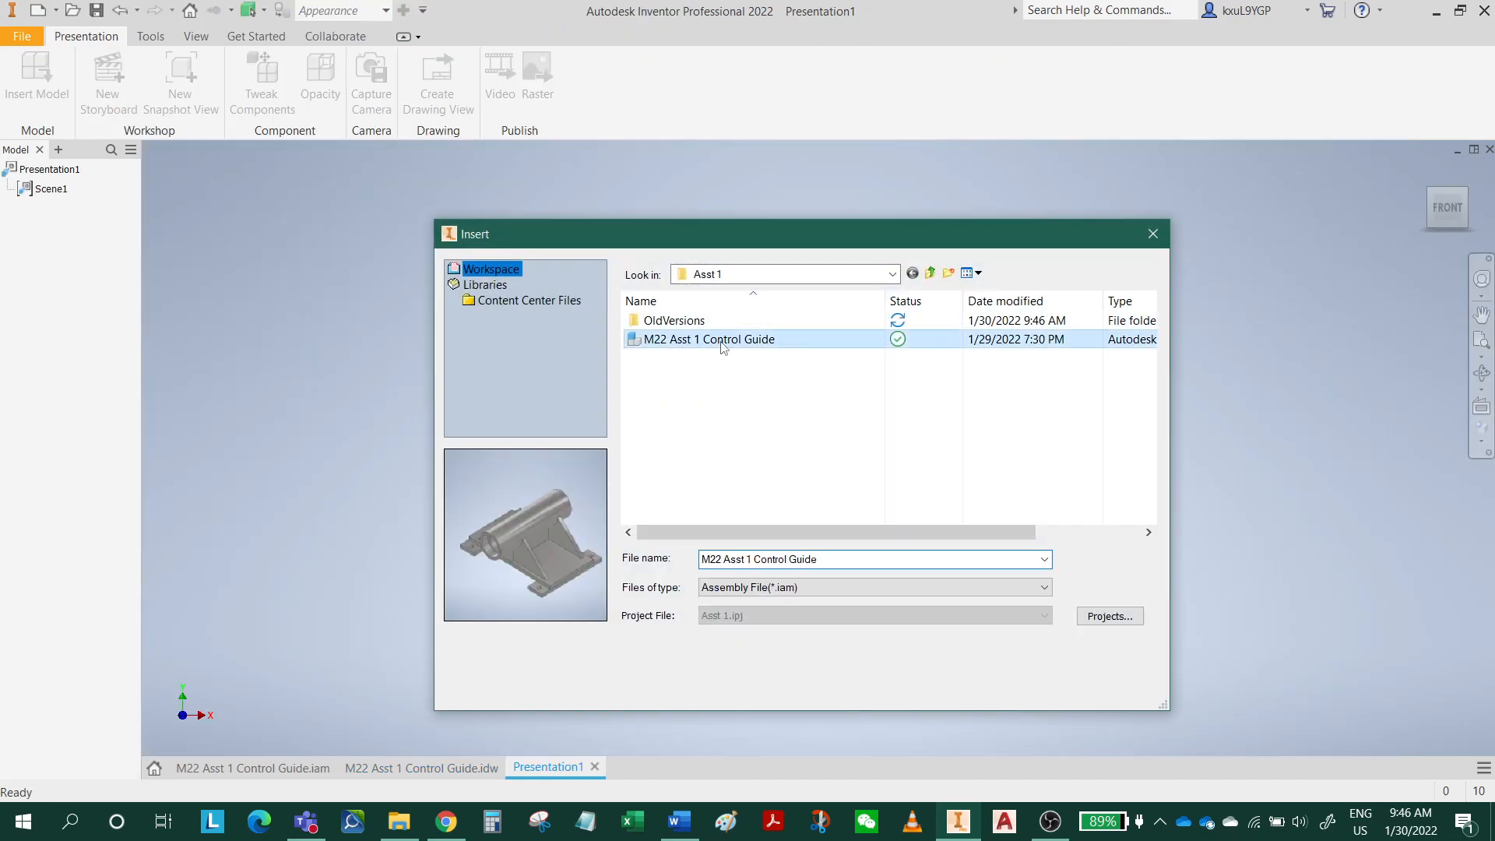
pyautogui.click(1051, 685)
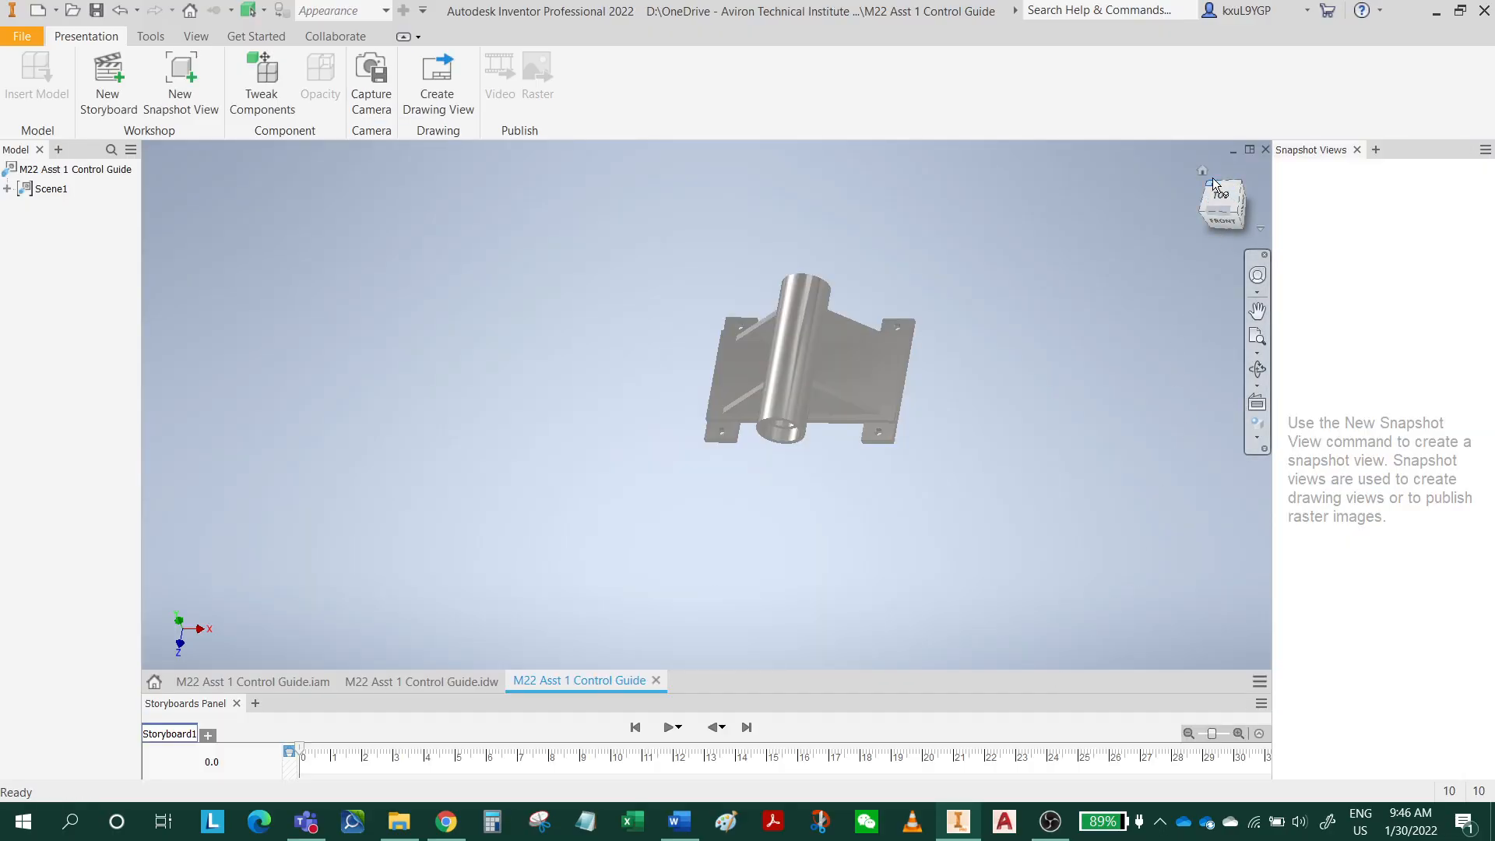
# Orient the presentation model to an isometric view showing its top, front and right sides.
pyautogui.click(1206, 173)
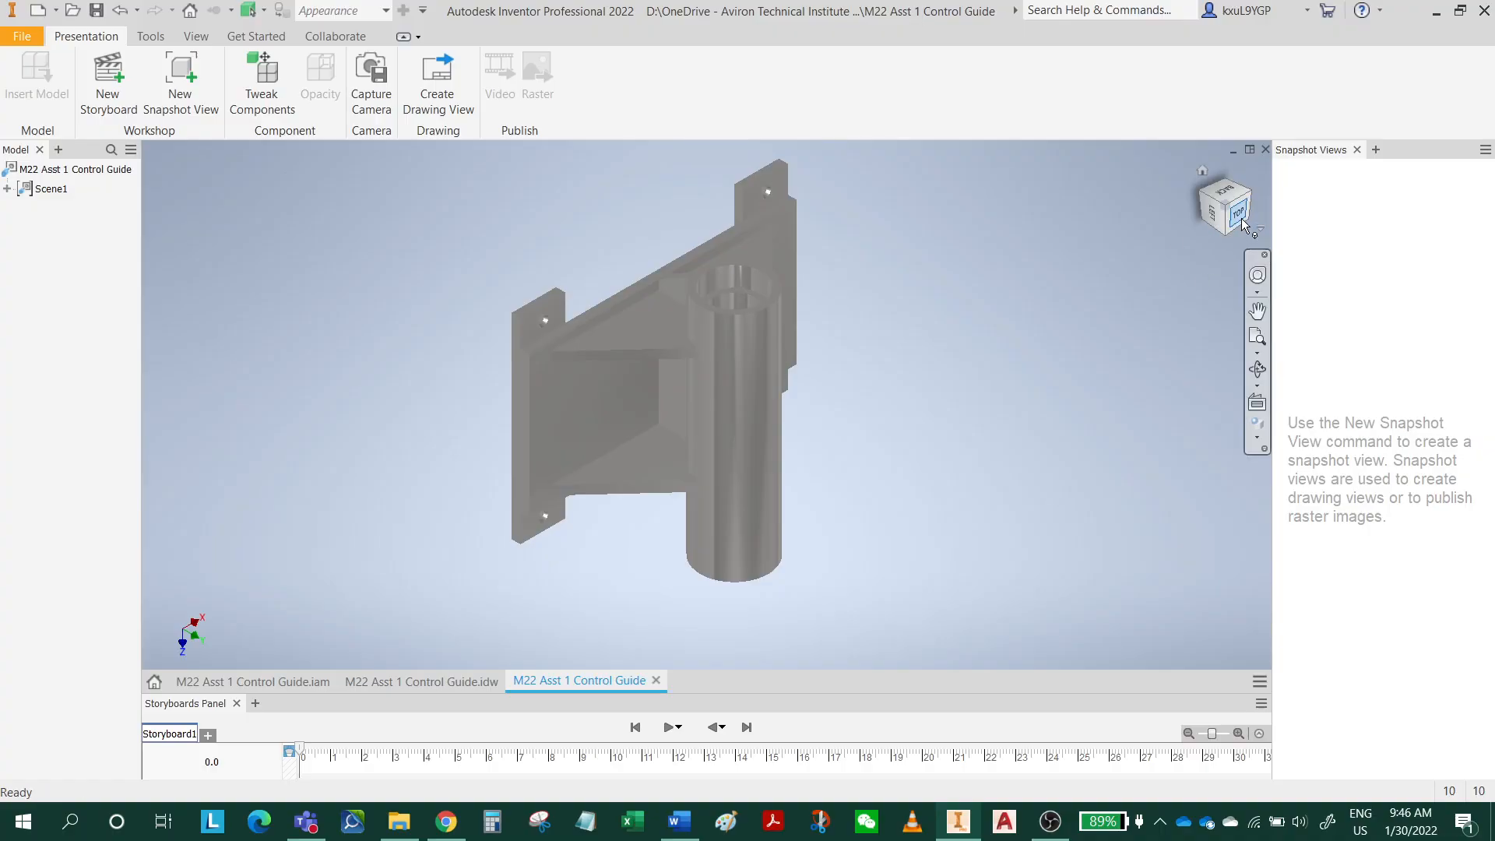
pyautogui.click(1242, 219)
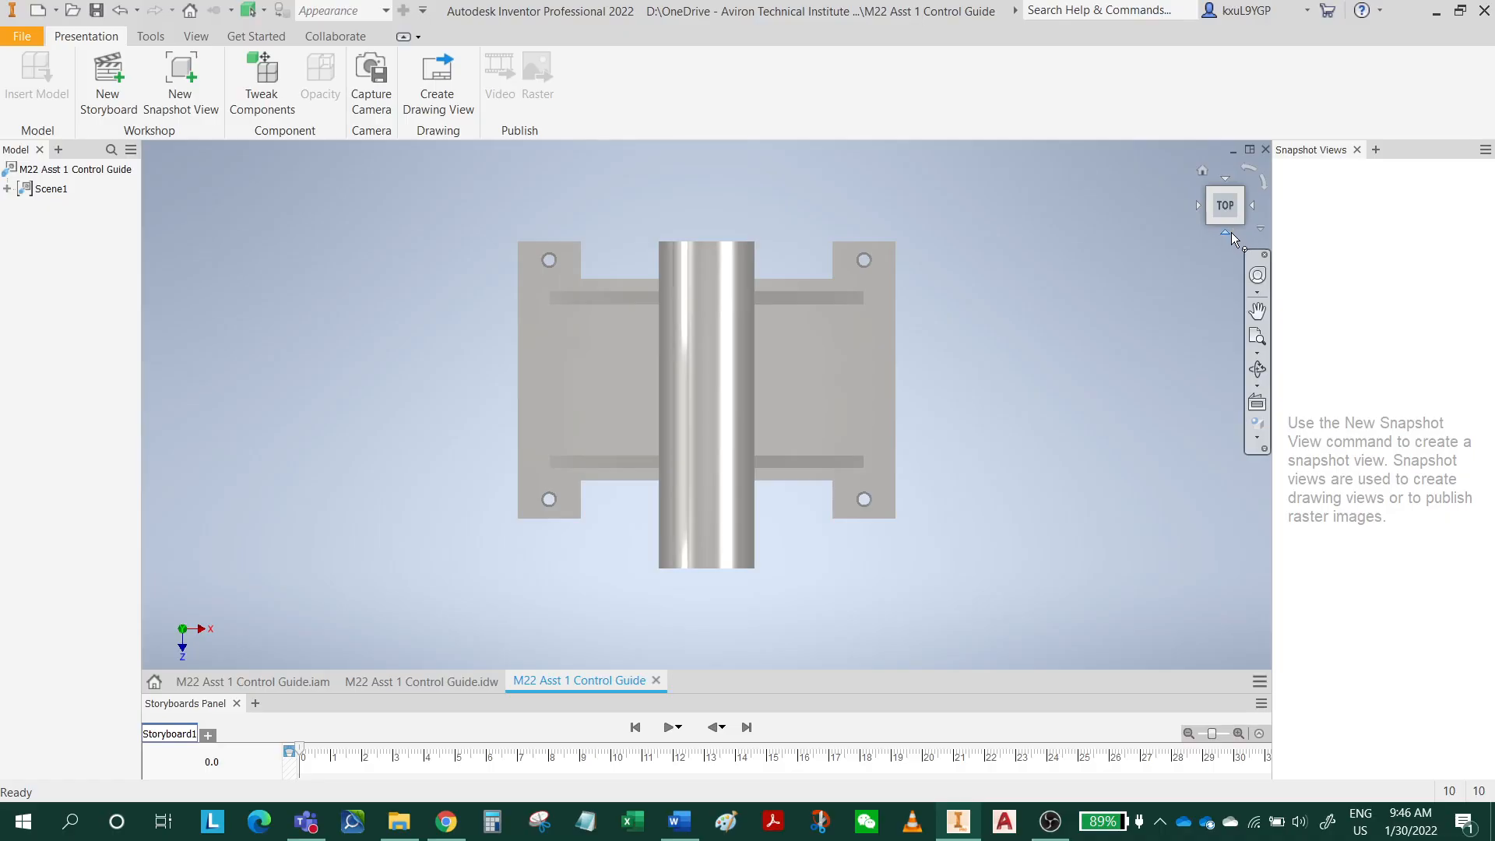
pyautogui.click(1229, 232)
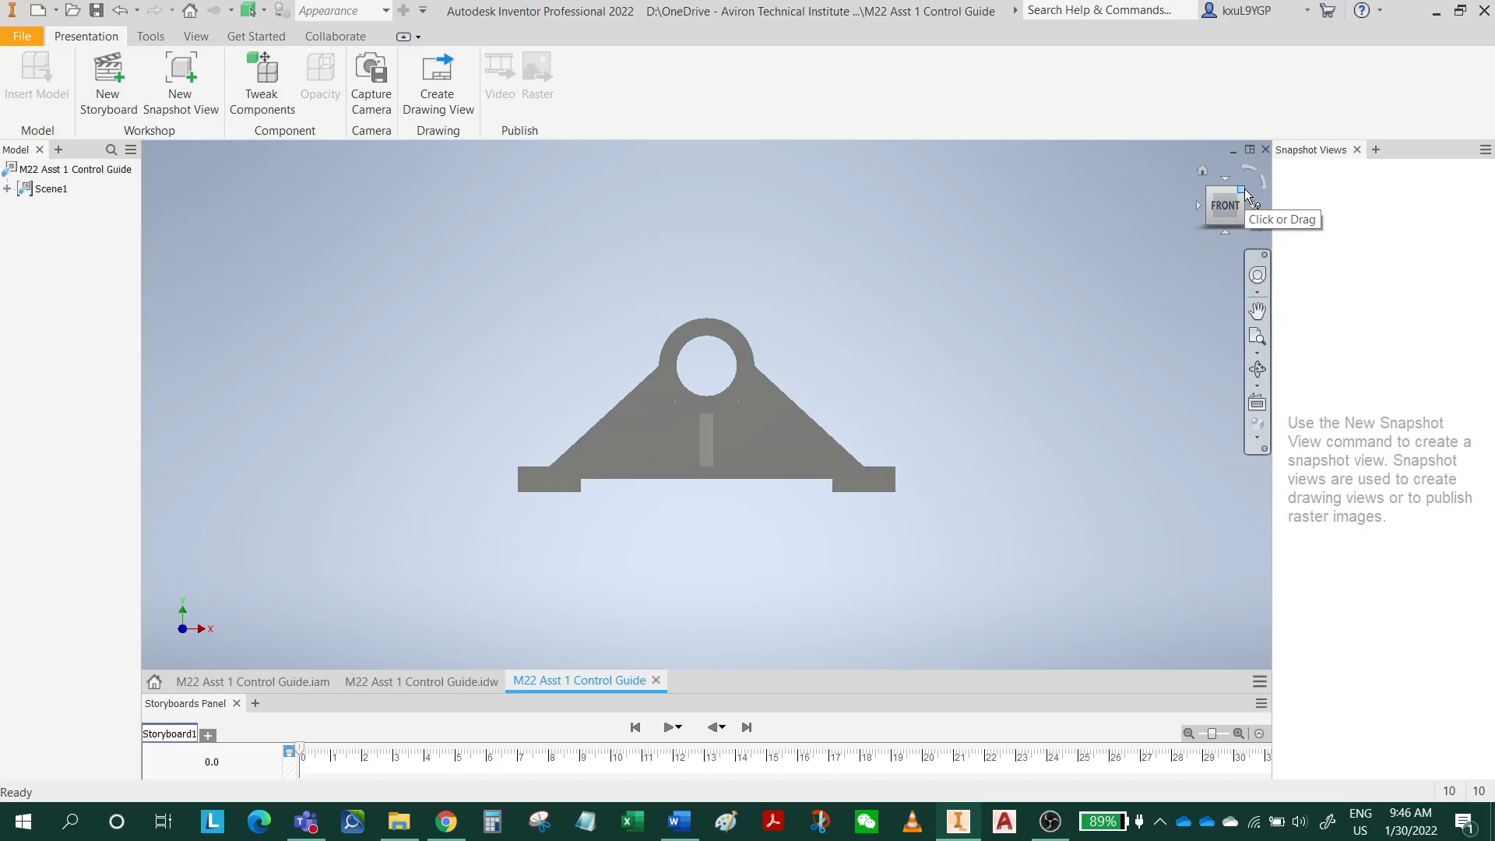
pyautogui.click(1244, 189)
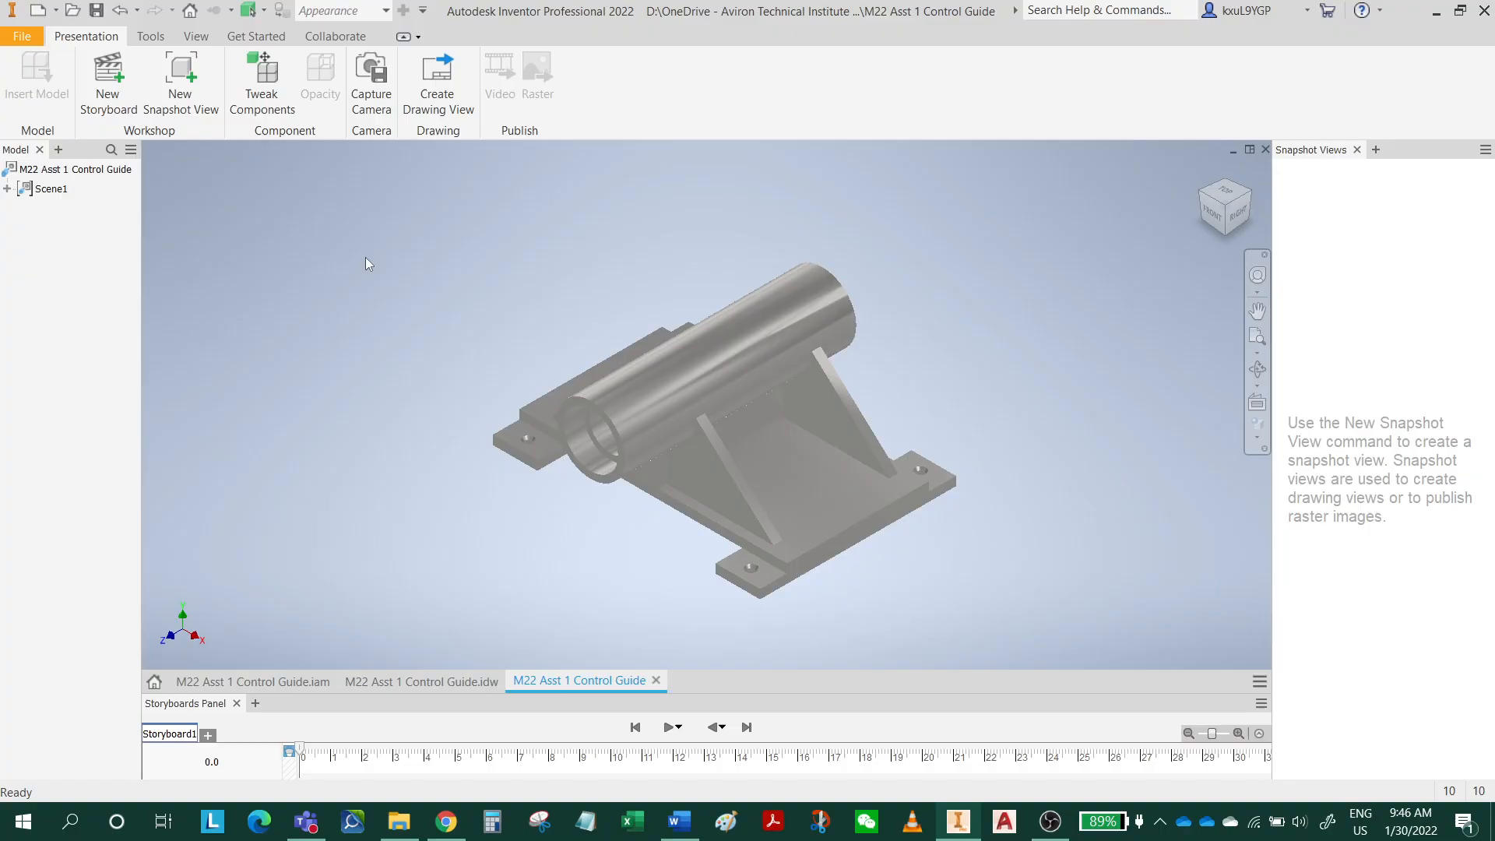
# Tweak both drilled foot plates together straight down about 206.5 mm along Y, with a duration of 2.500 s.
pyautogui.click(262, 85)
pyautogui.scroll(4, 617, 427)
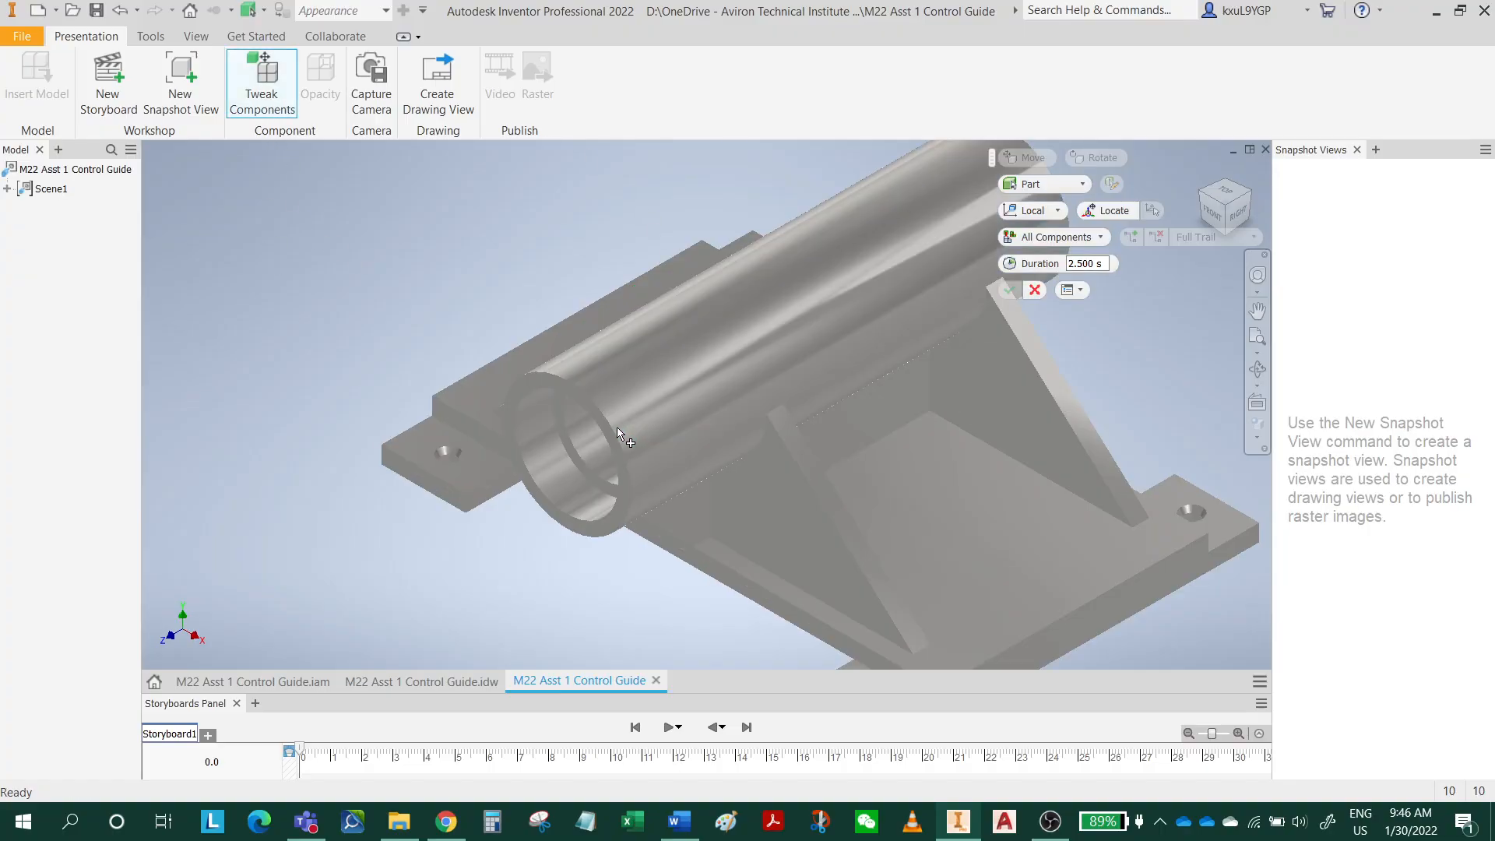
pyautogui.scroll(-3, 608, 433)
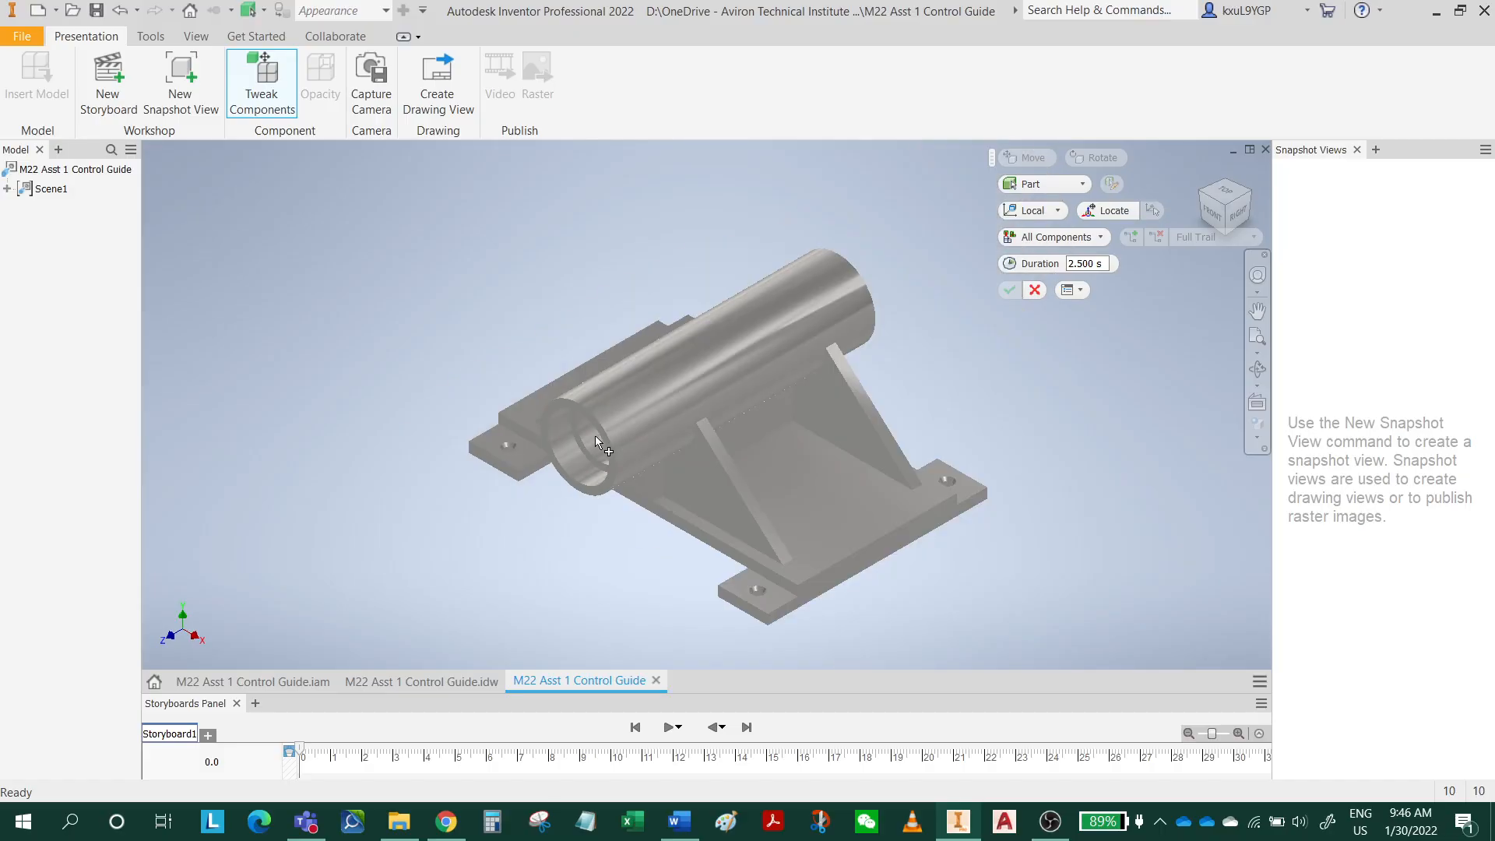
pyautogui.click(772, 603)
pyautogui.click(530, 471)
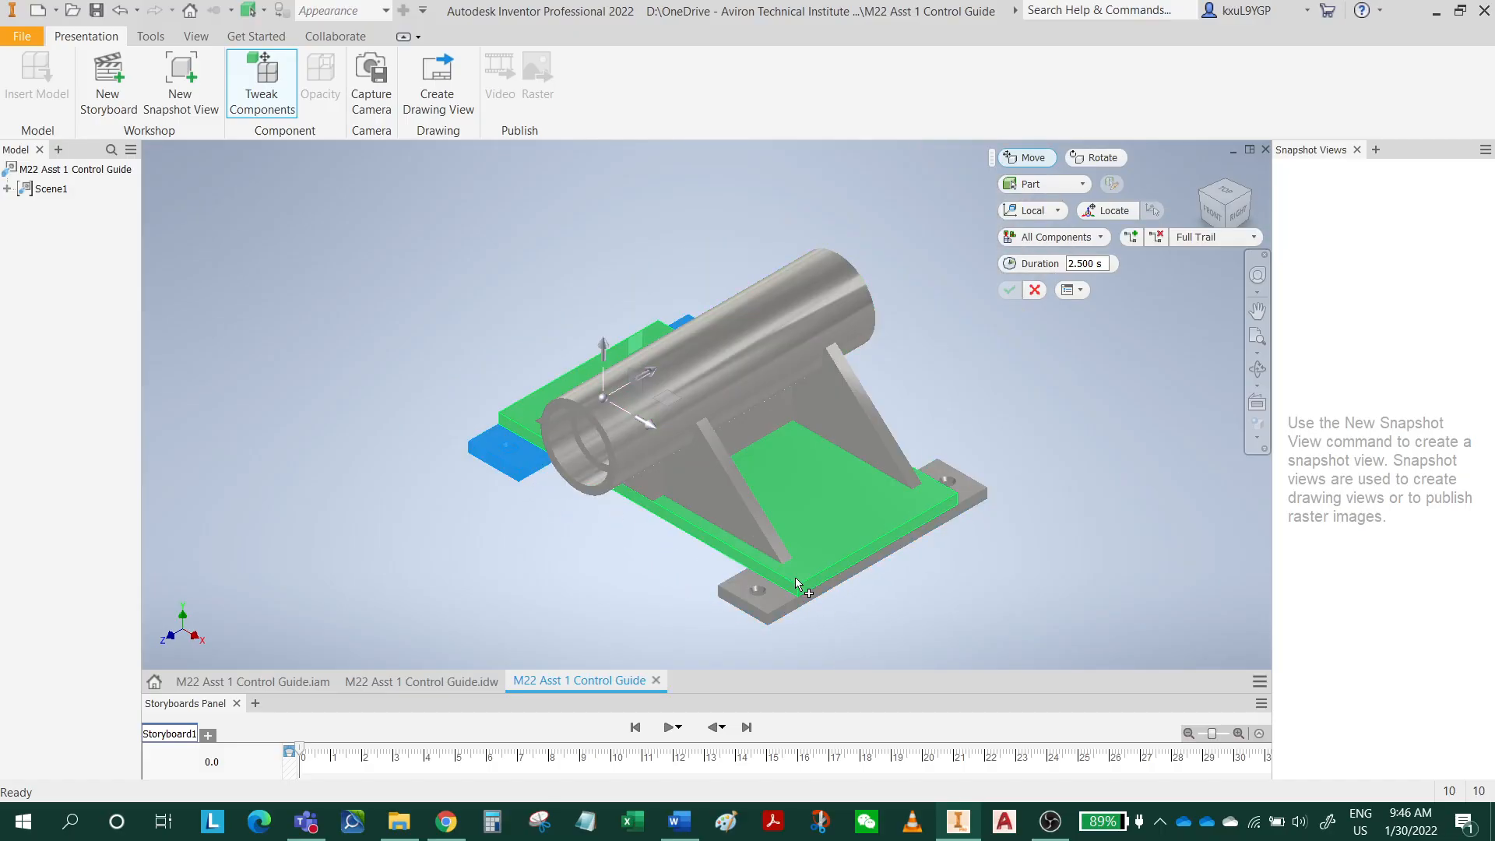
pyautogui.keyDown('ctrl'); pyautogui.click(778, 597); pyautogui.keyUp('ctrl')
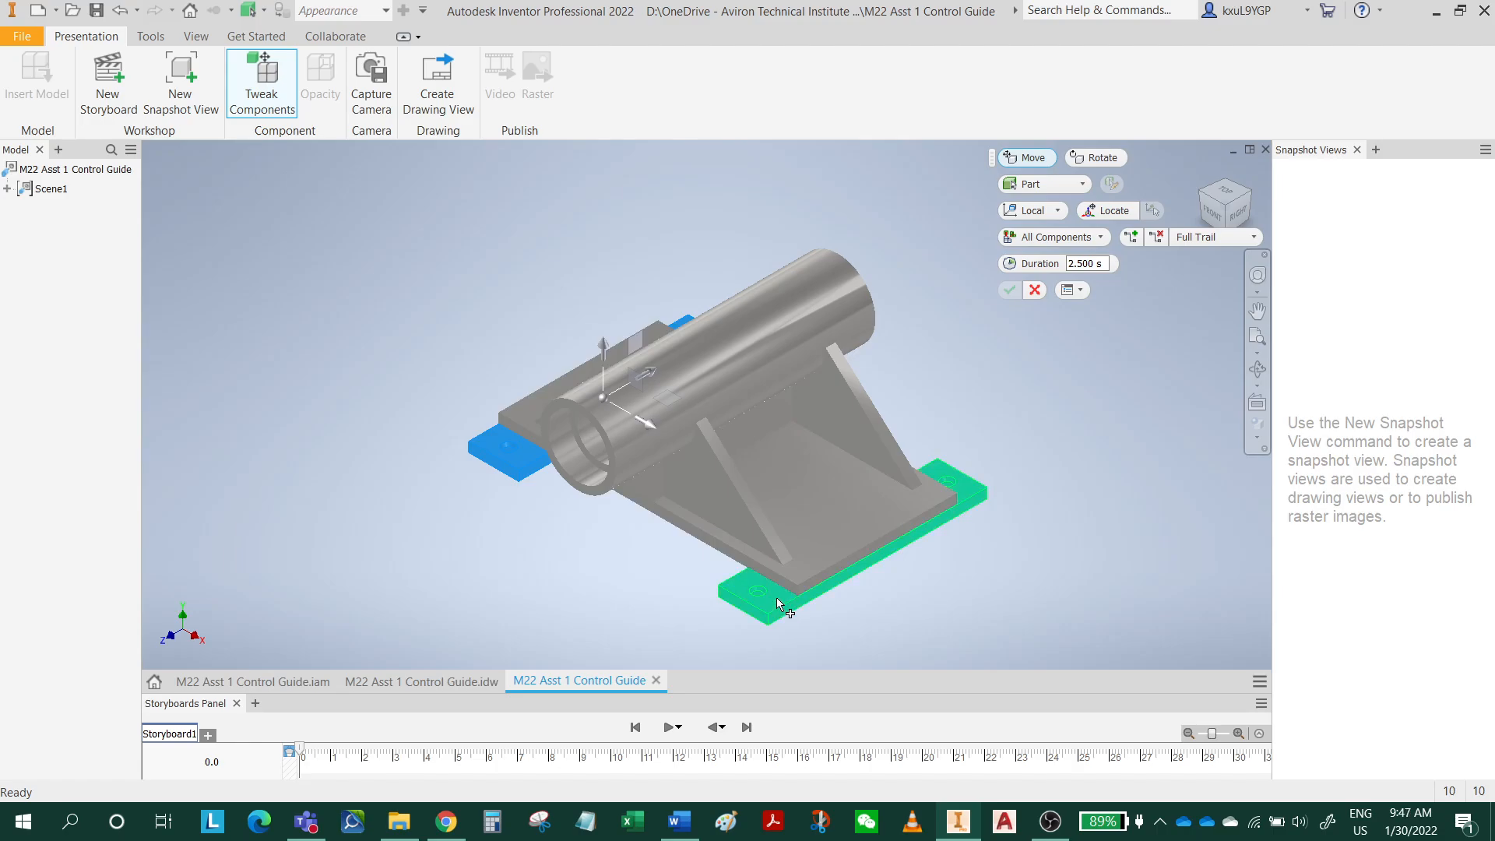
pyautogui.moveTo(500, 546); pyautogui.dragTo(545, 460, button='middle')
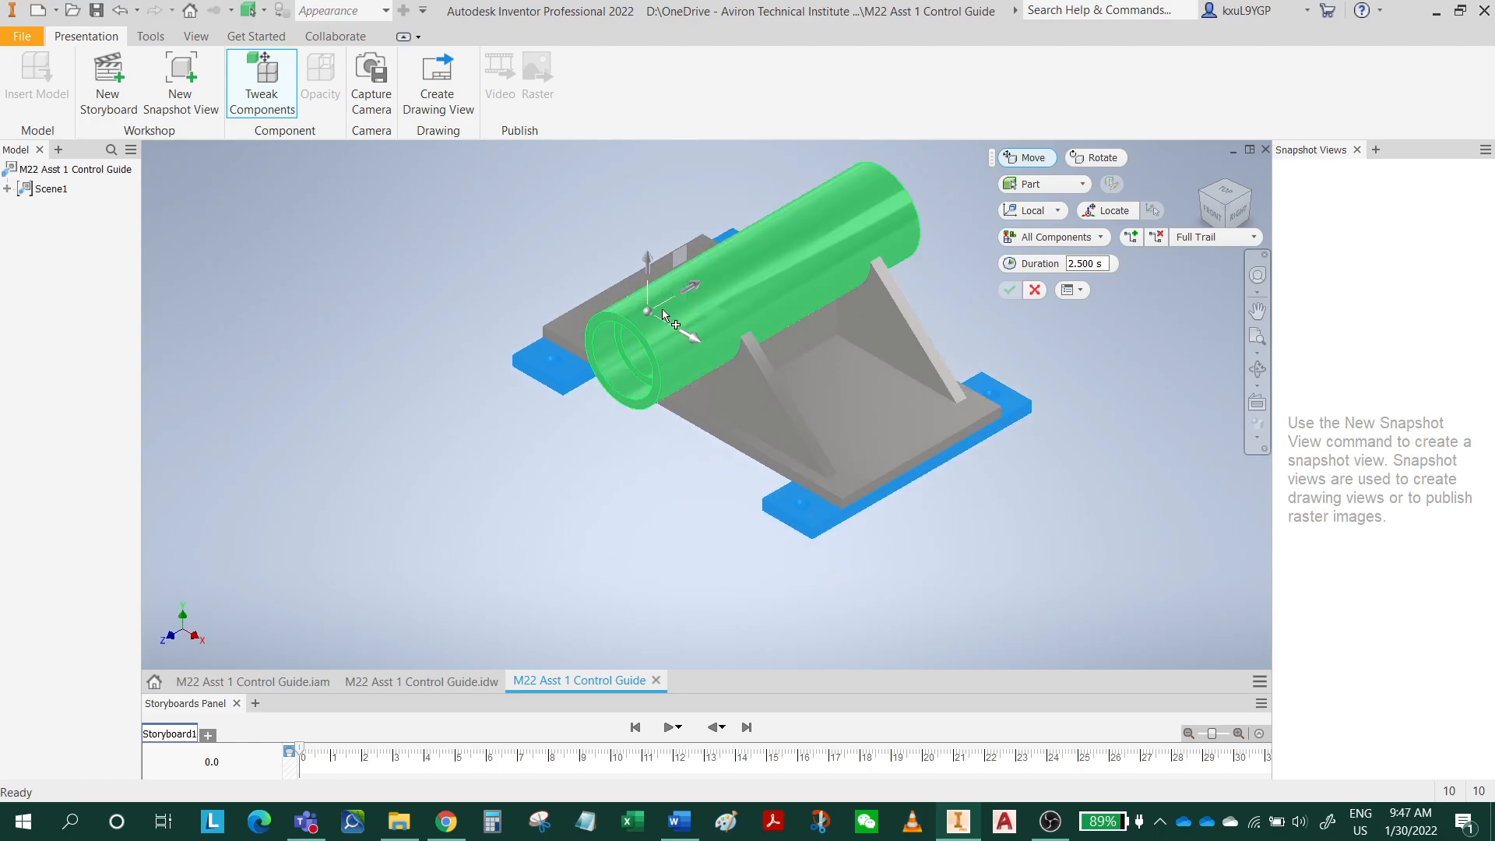
pyautogui.moveTo(647, 259); pyautogui.dragTo(650, 503)
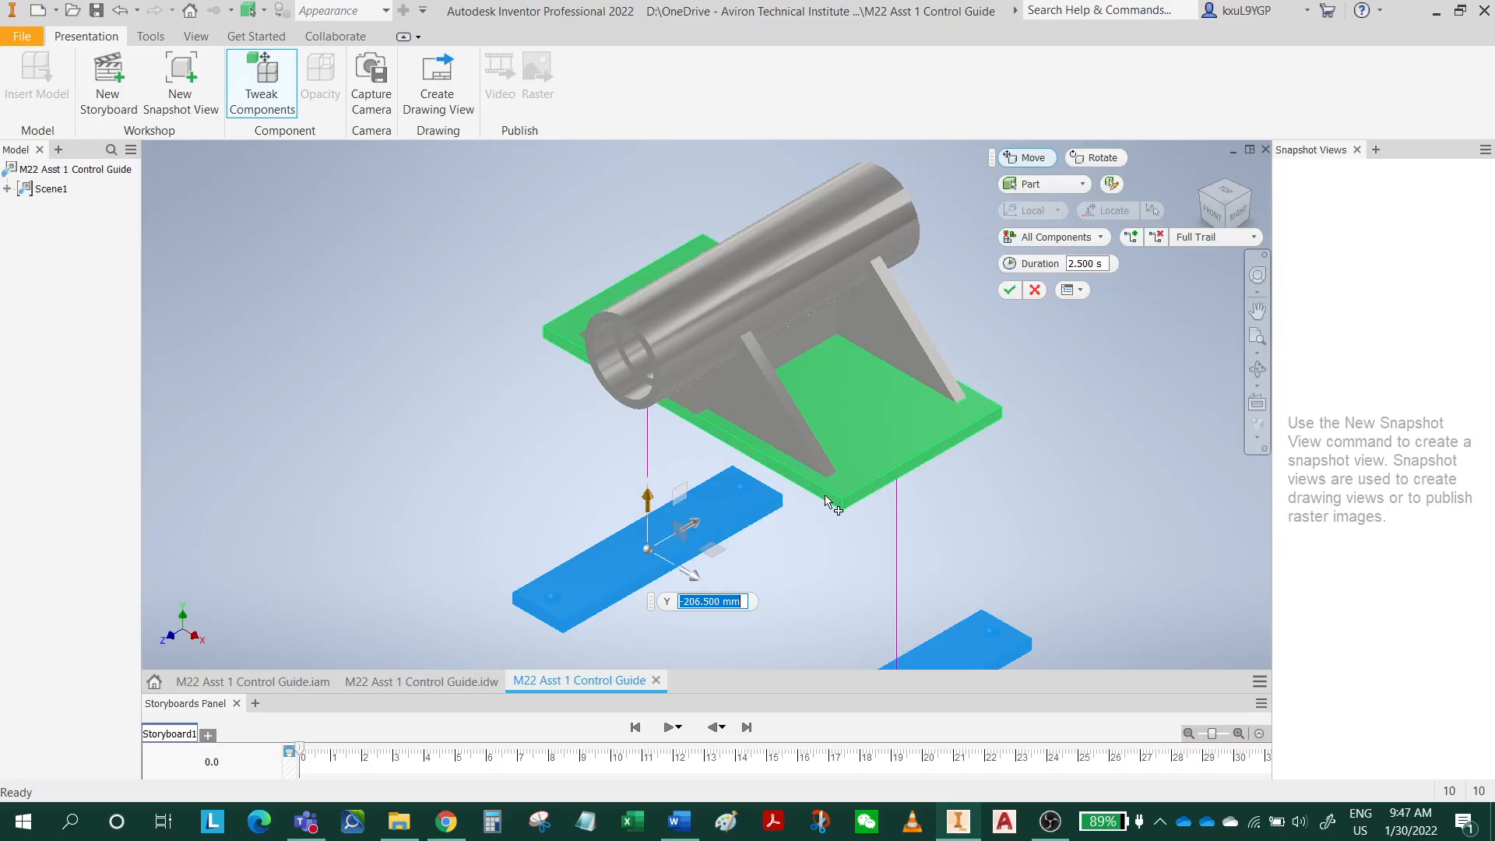
pyautogui.moveTo(900, 518); pyautogui.dragTo(923, 473, button='middle')
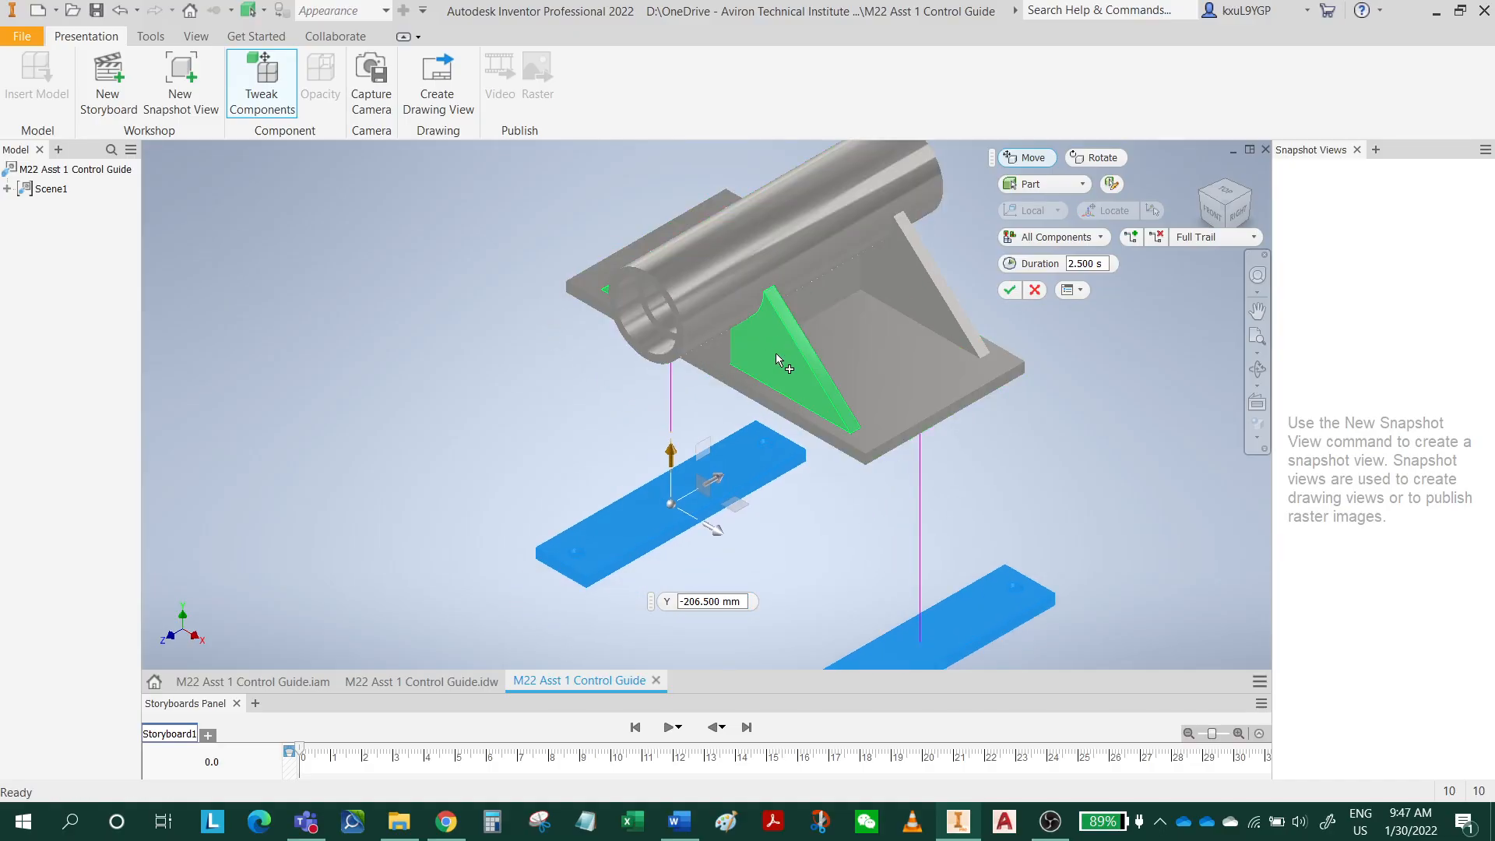
pyautogui.click(1018, 291)
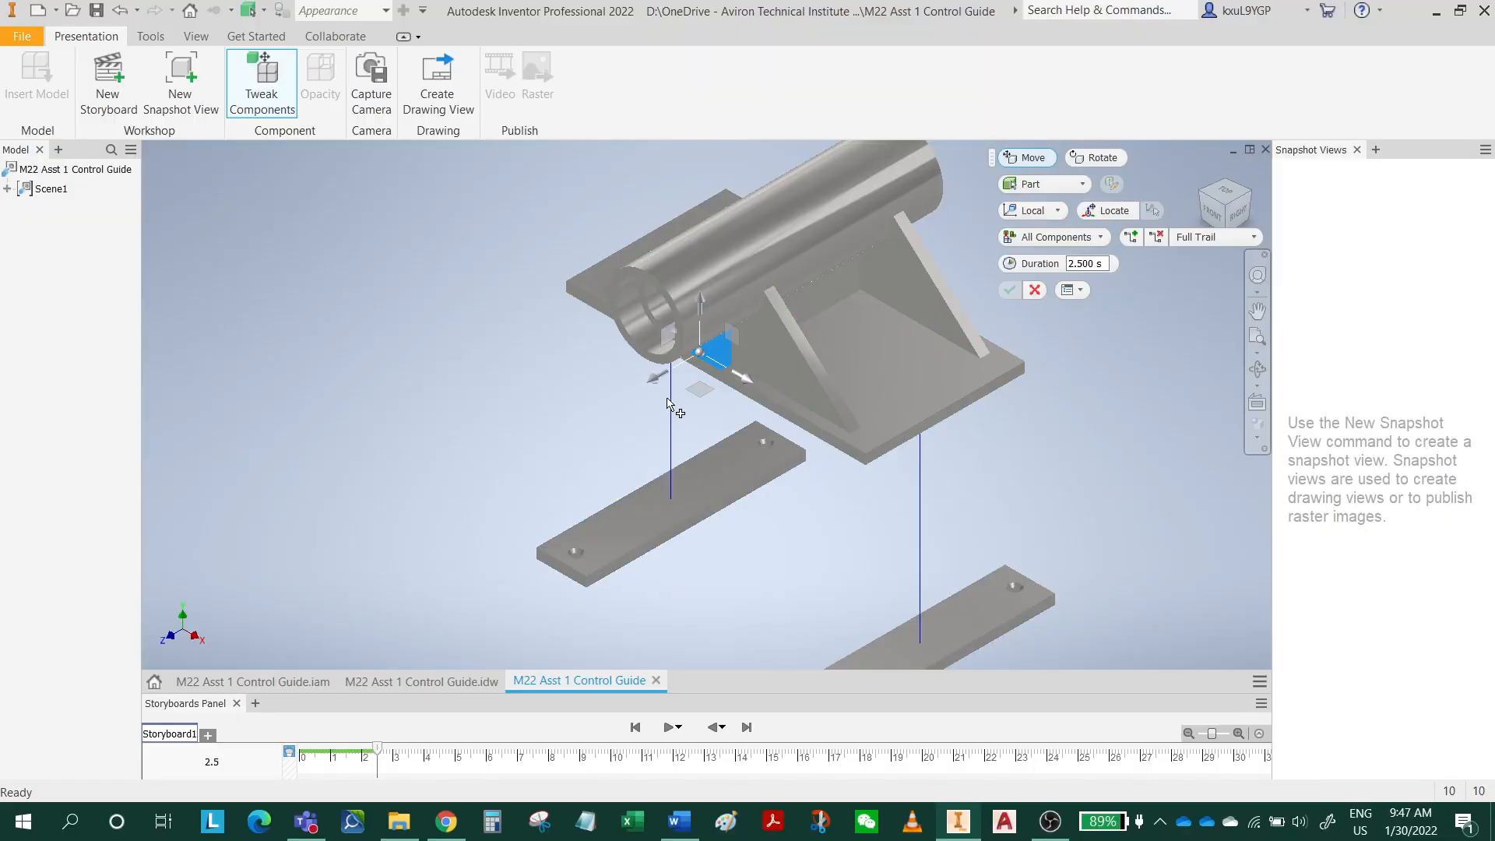
# Tweak the small front triangular support forward along Z, and the front saddle support forward by about 241.5 mm.
pyautogui.moveTo(657, 377); pyautogui.dragTo(343, 535)
pyautogui.click(774, 360)
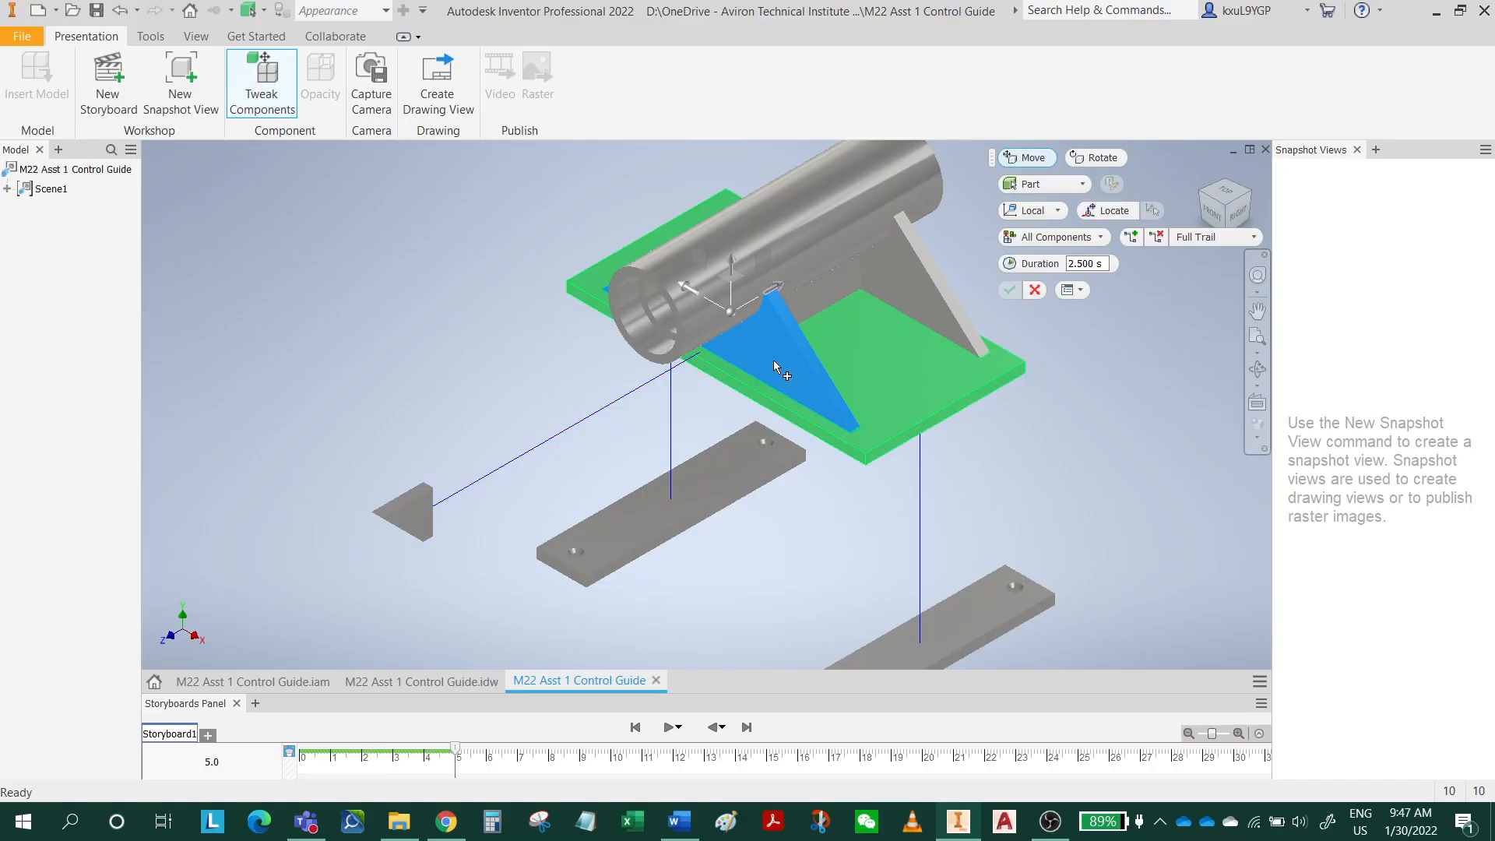
pyautogui.moveTo(779, 291); pyautogui.dragTo(548, 450)
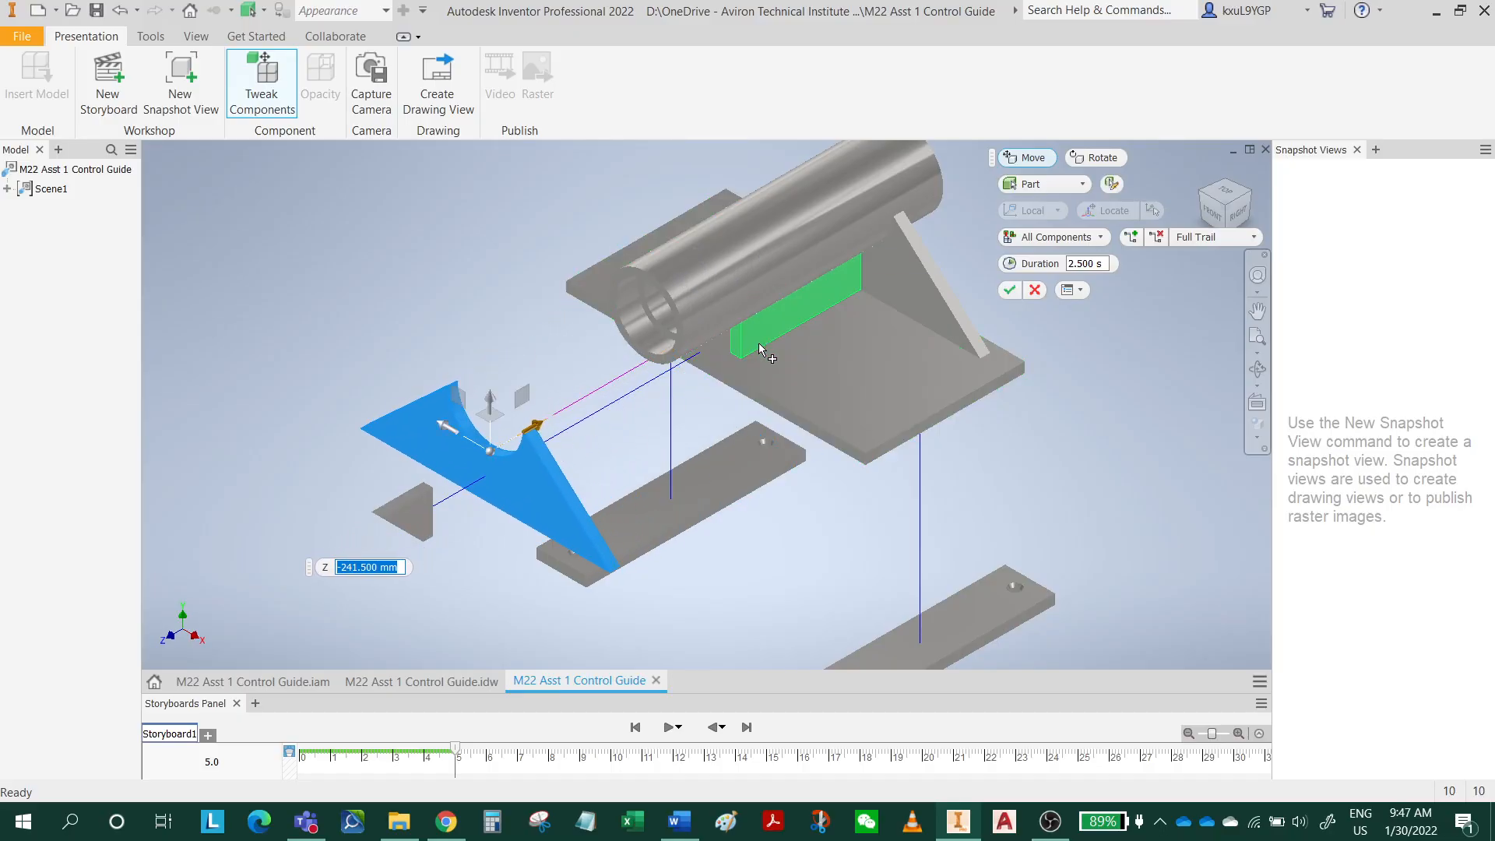
# Tweak the rectangular support under the pipe forward about 172 mm along Z and the rear saddle support backward about 138.5 mm.
pyautogui.click(790, 310)
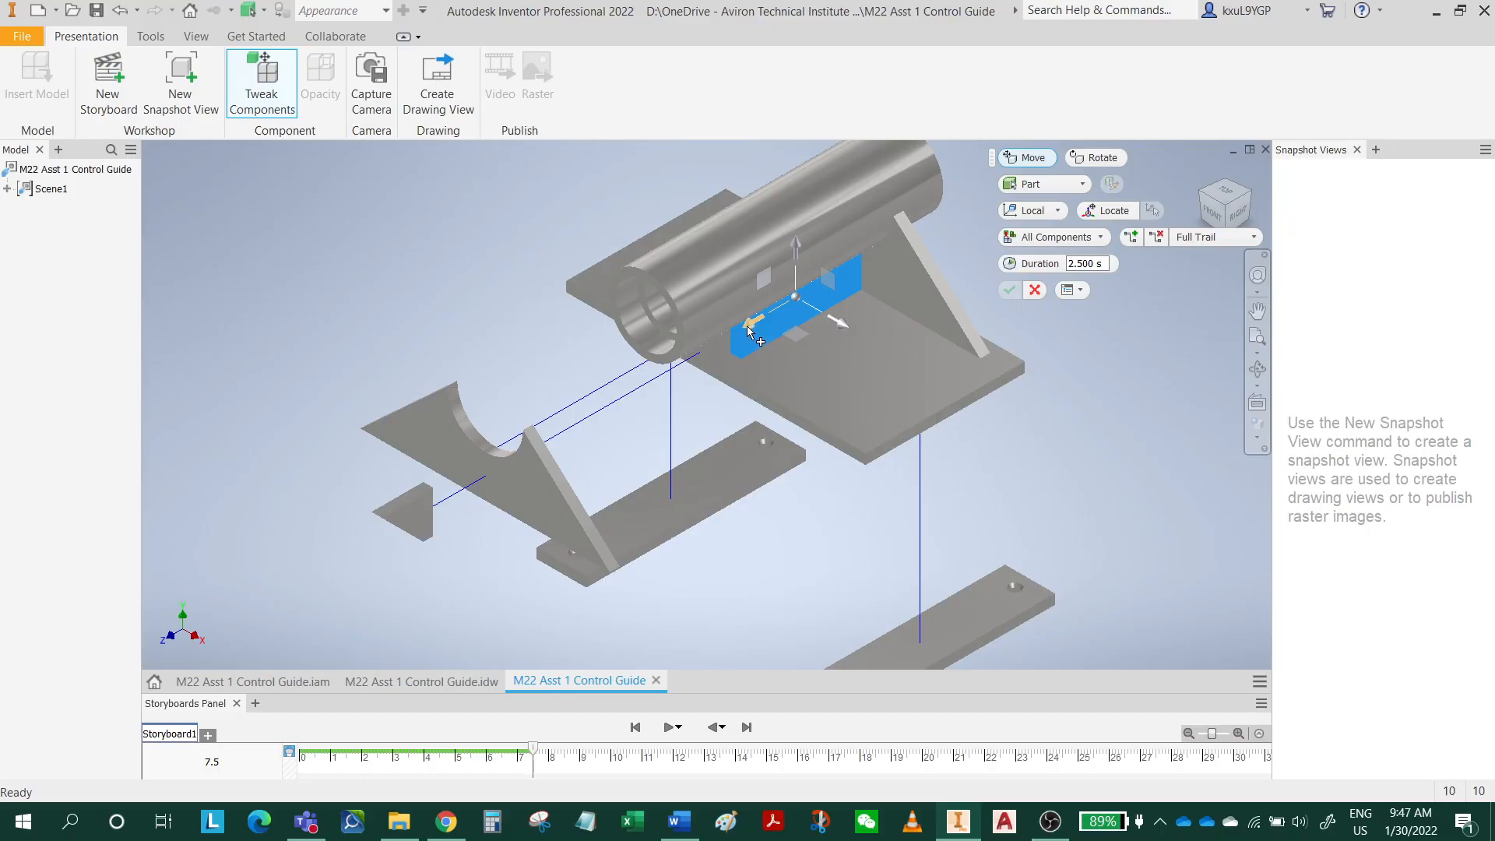
pyautogui.moveTo(754, 331); pyautogui.dragTo(580, 426)
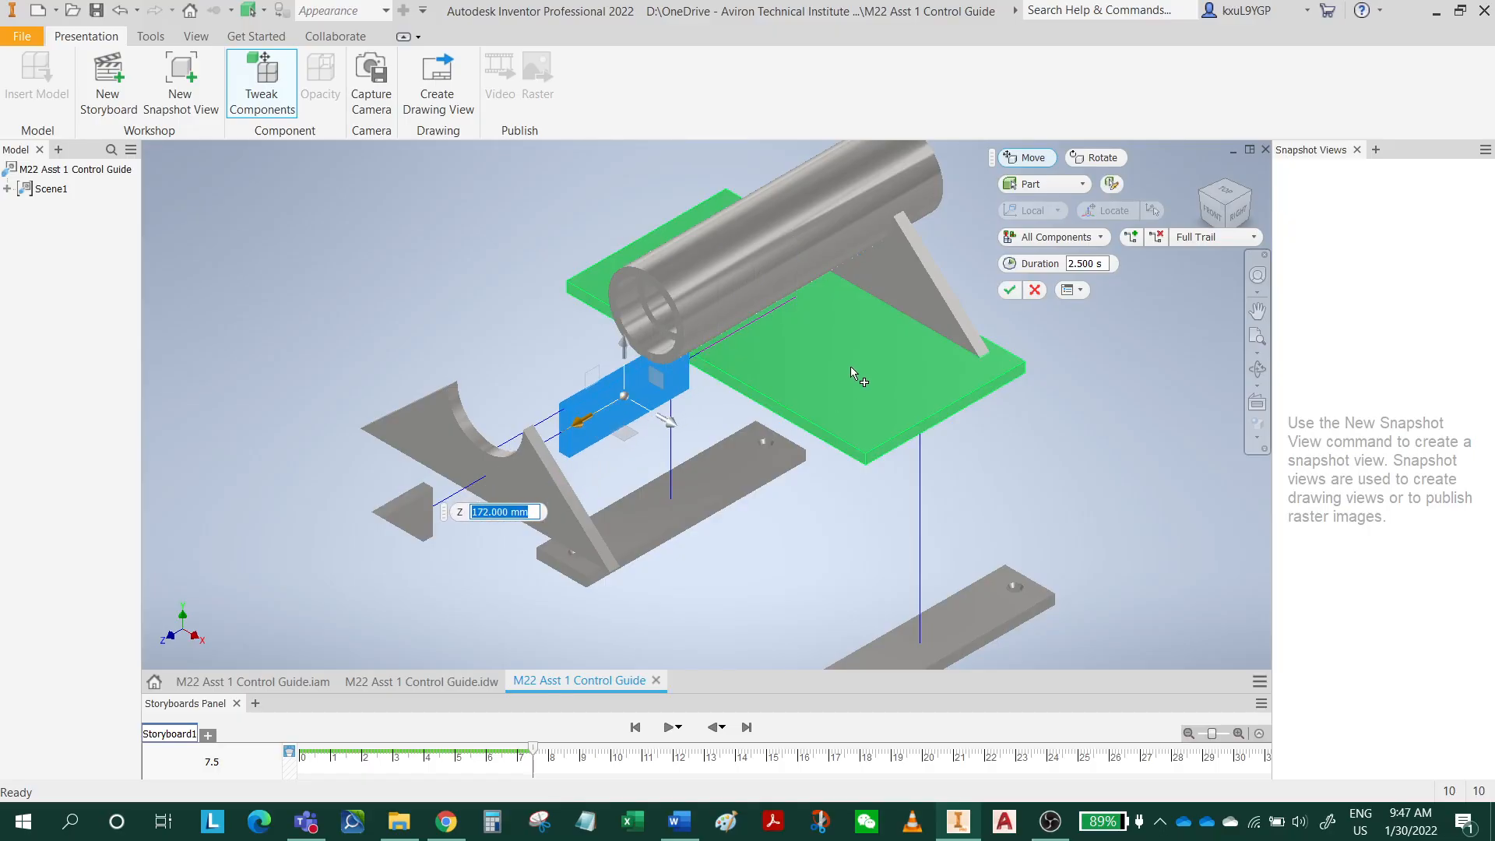
pyautogui.moveTo(882, 357); pyautogui.dragTo(788, 426, button='middle')
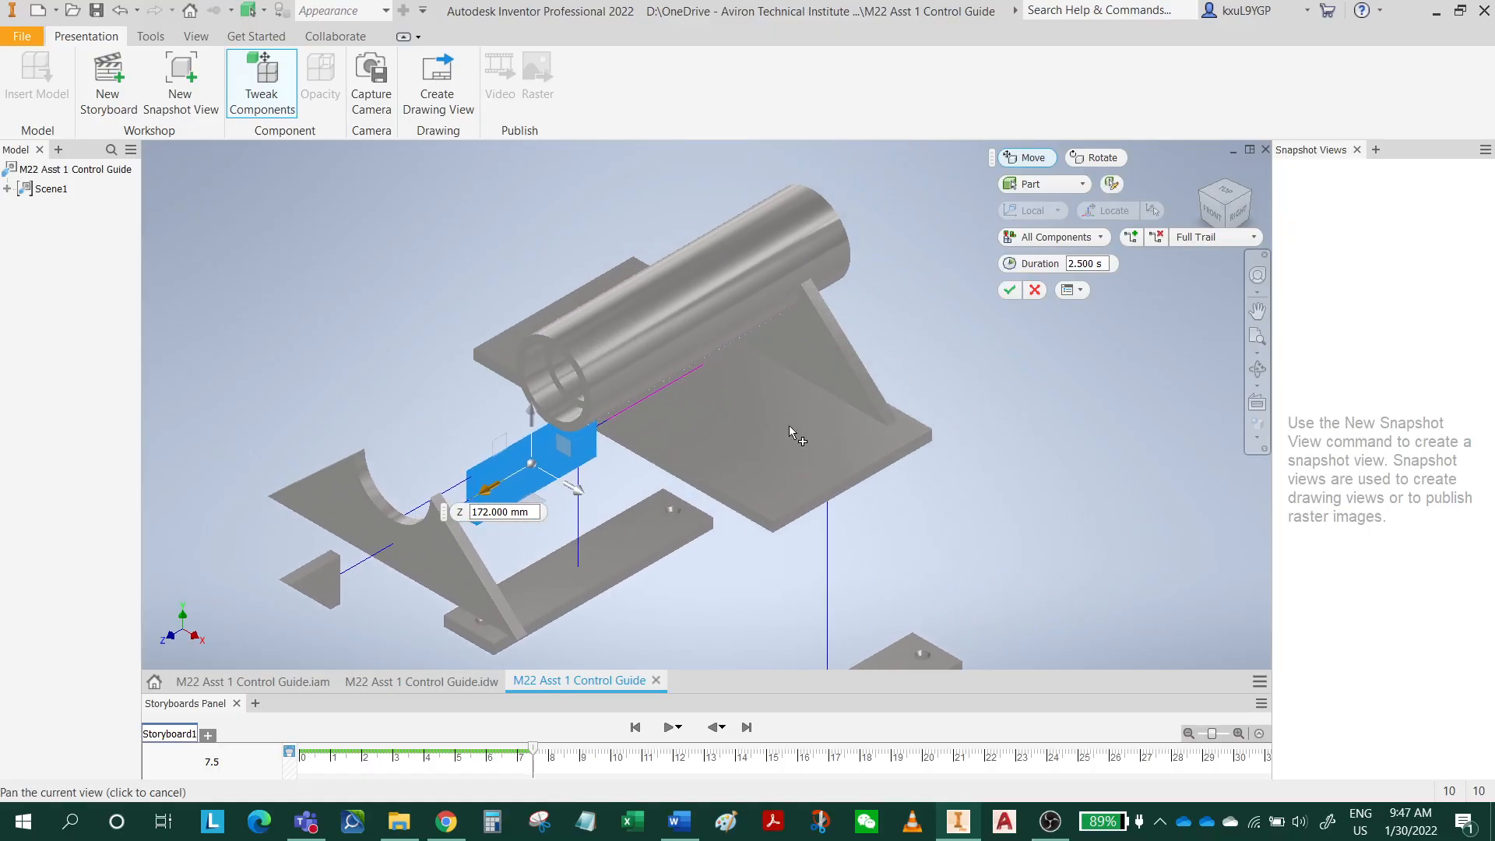
pyautogui.click(824, 348)
pyautogui.moveTo(812, 289); pyautogui.dragTo(975, 241)
pyautogui.scroll(-3, 935, 323)
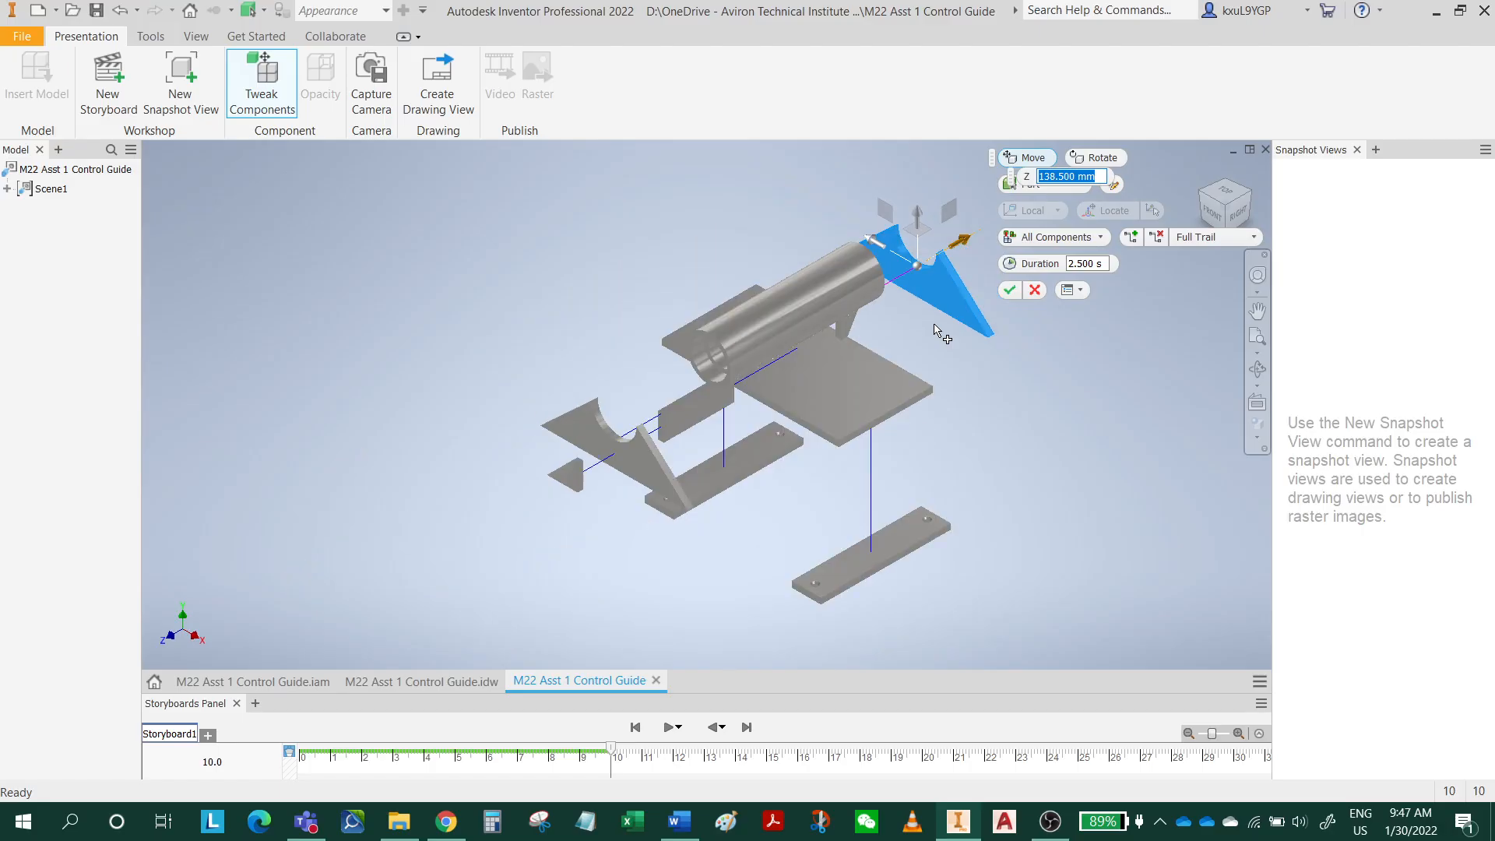
pyautogui.scroll(3, 845, 335)
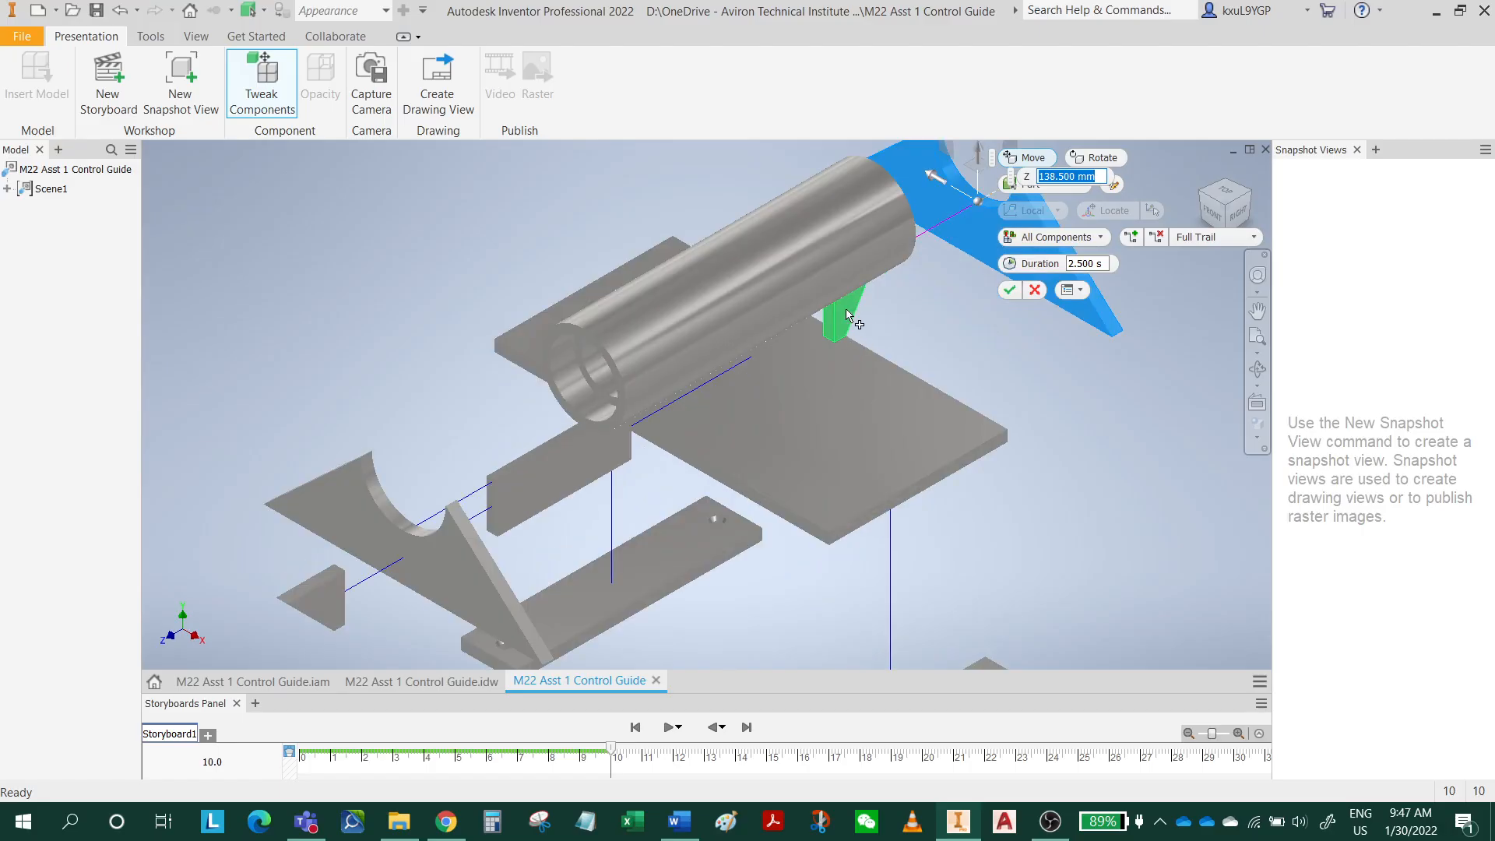
# Tweak the small rear triangular support backward about 219 mm along Z, beyond the rear saddle support.
pyautogui.click(846, 314)
pyautogui.moveTo(845, 313); pyautogui.dragTo(661, 473, button='middle')
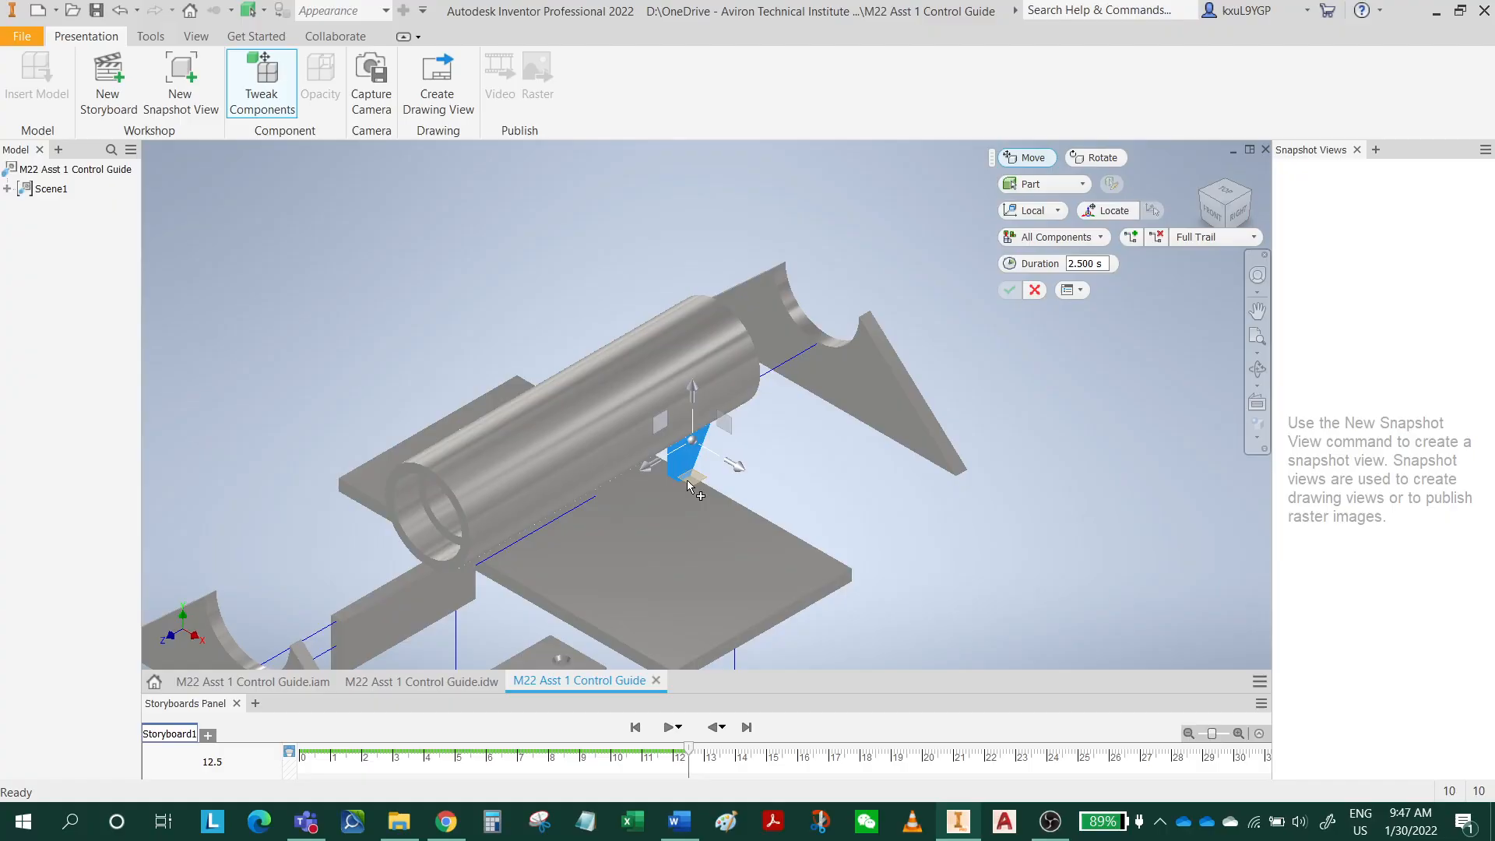
pyautogui.moveTo(659, 468); pyautogui.dragTo(894, 374)
pyautogui.scroll(-4, 894, 373)
pyautogui.scroll(3, 731, 435)
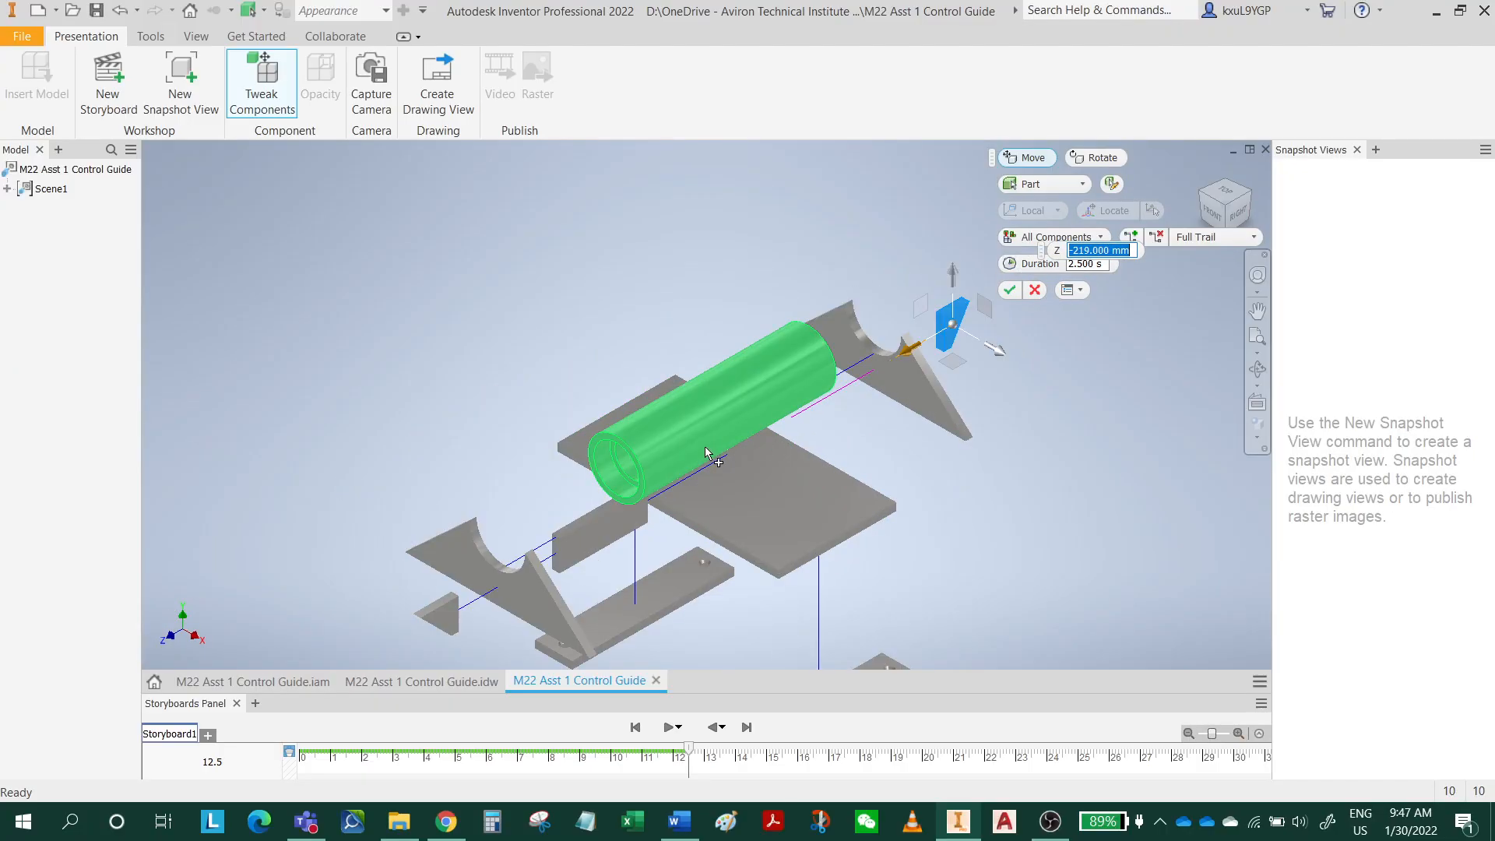
# Tweak the pipe straight up about 159 mm along Y and accept the component tweaks.
pyautogui.click(704, 436)
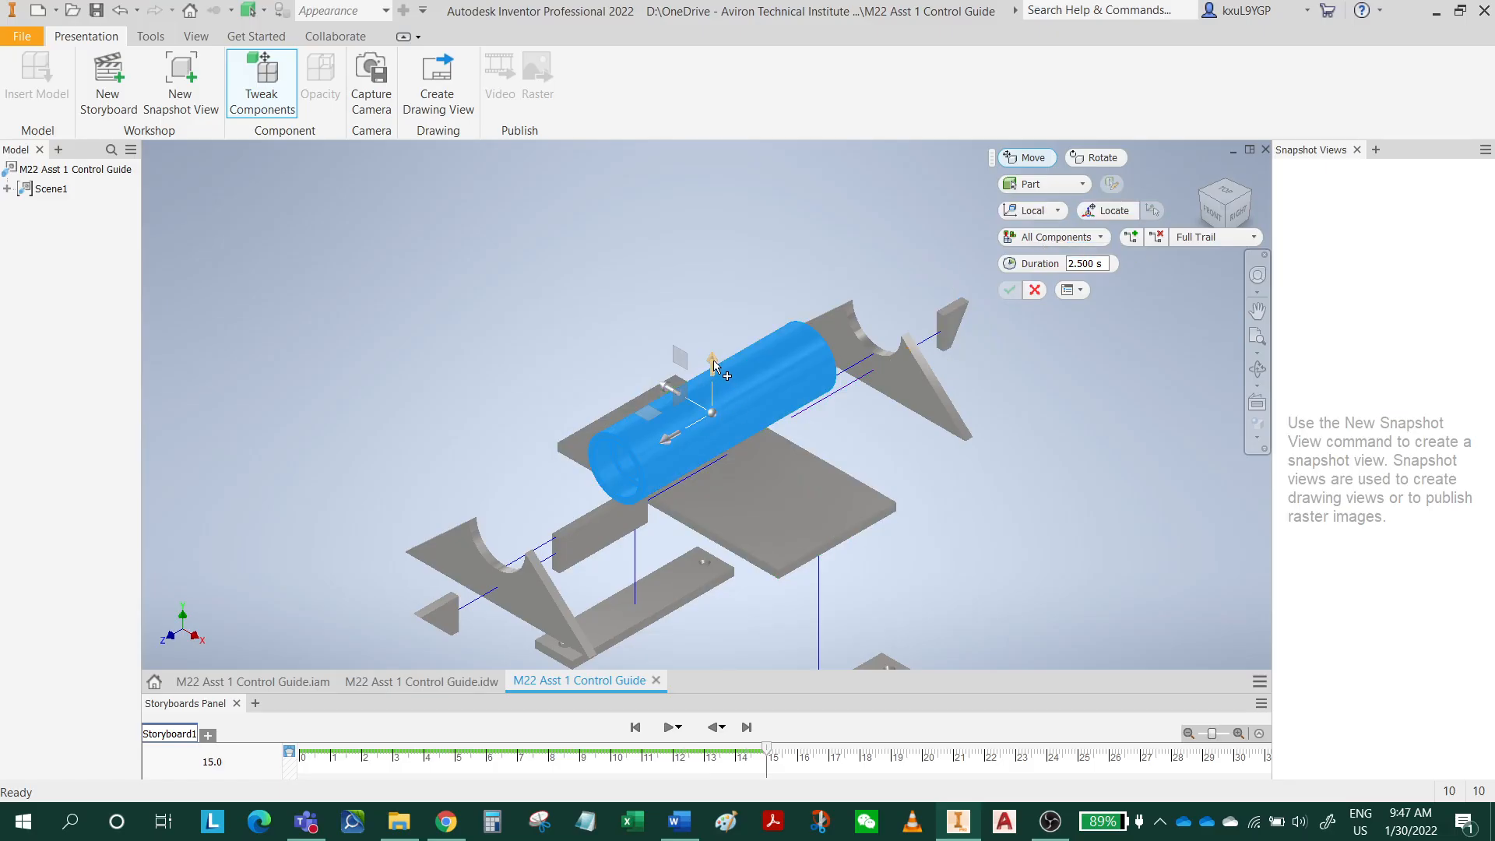
pyautogui.moveTo(714, 359); pyautogui.dragTo(711, 232)
pyautogui.scroll(-2, 781, 418)
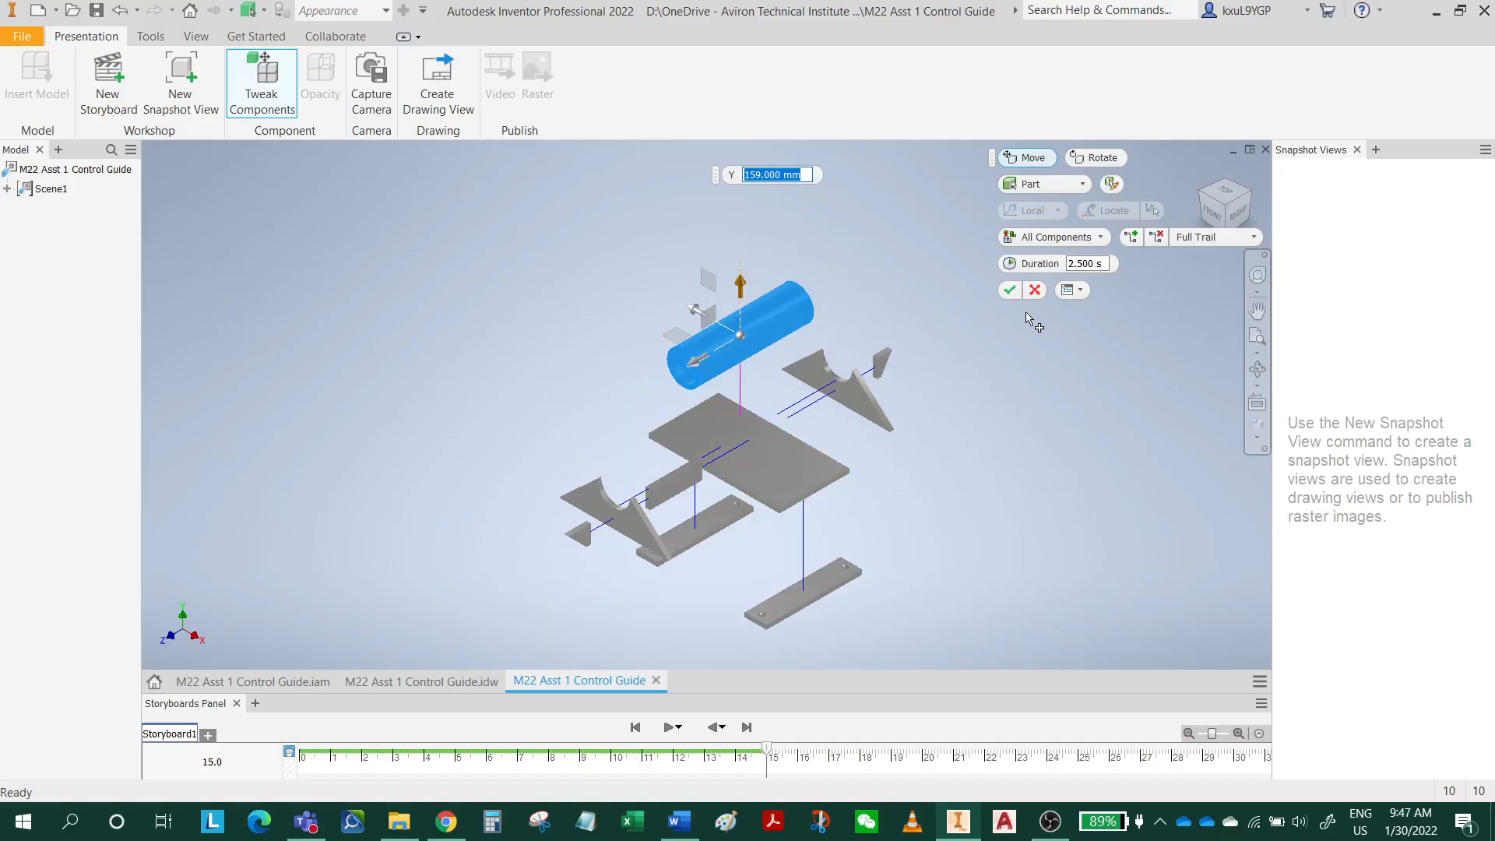
pyautogui.click(1009, 291)
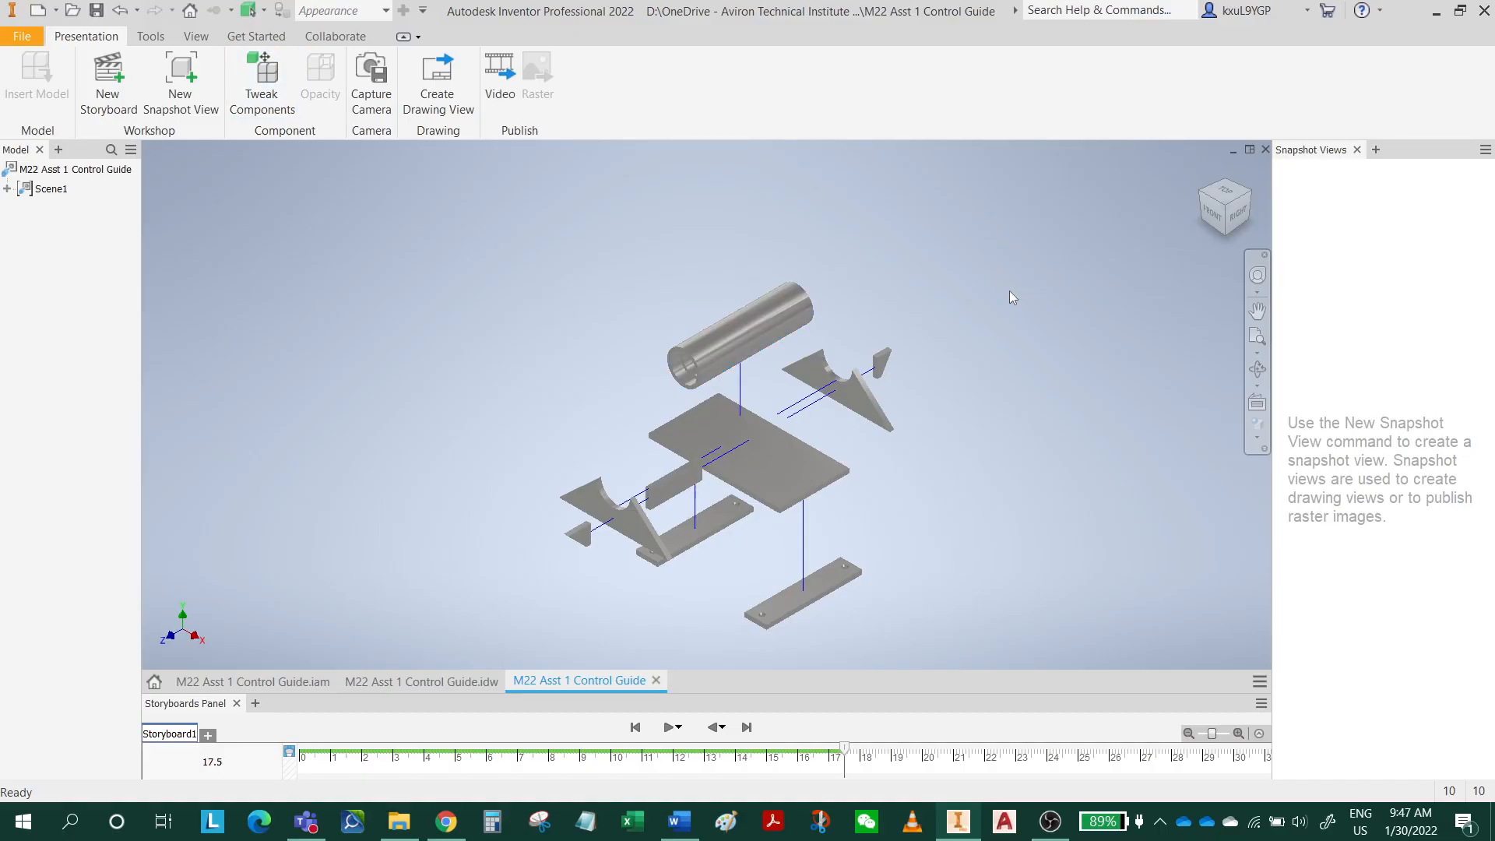
# Create a snapshot view of the exploded assembly, and save and close the presentation as M22 Asst 1 Control Guide.ipn.
pyautogui.click(193, 95)
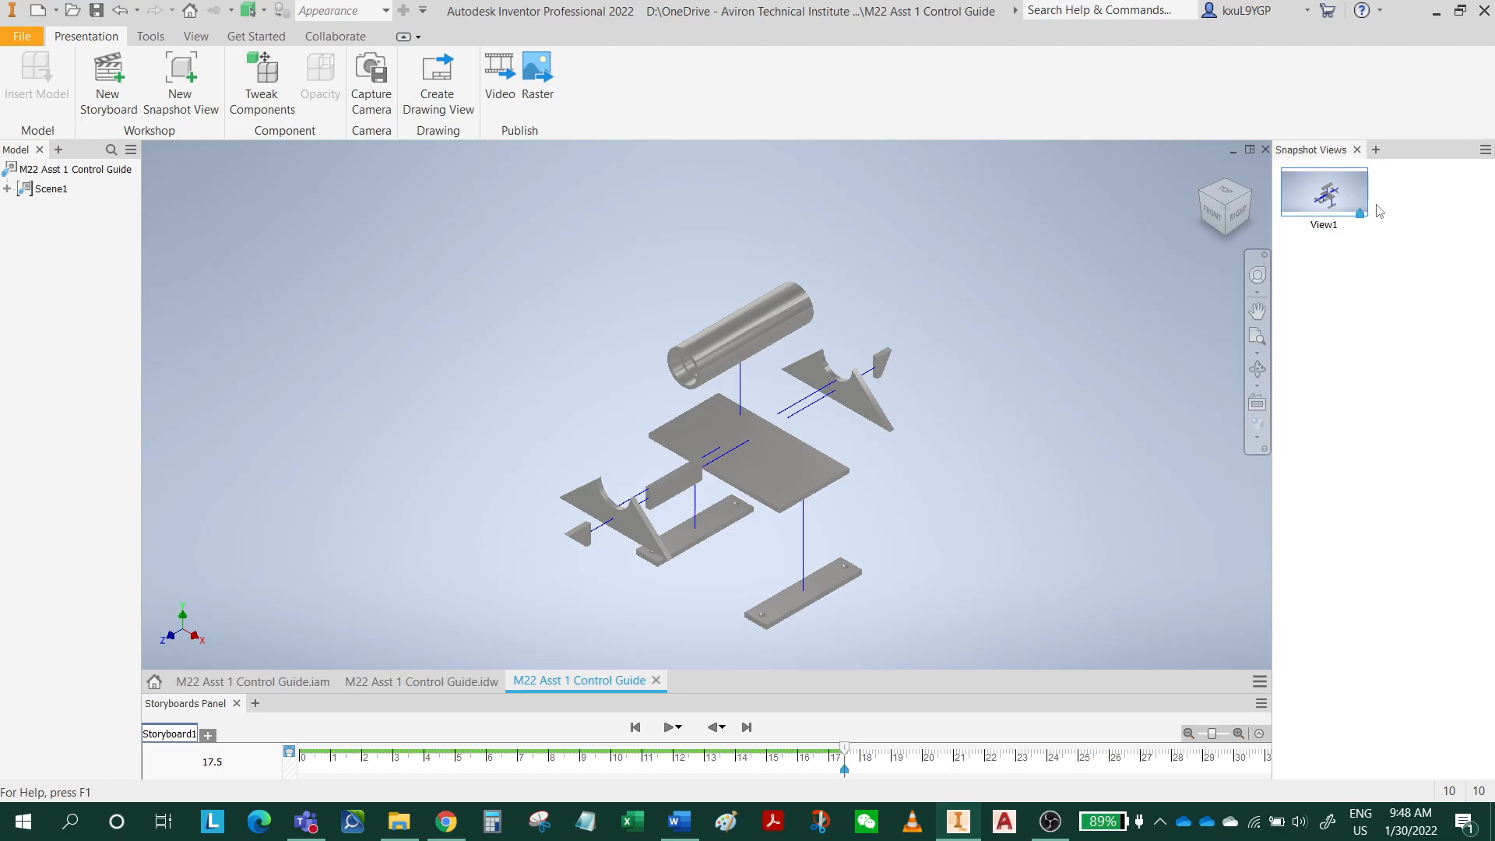
pyautogui.click(97, 11)
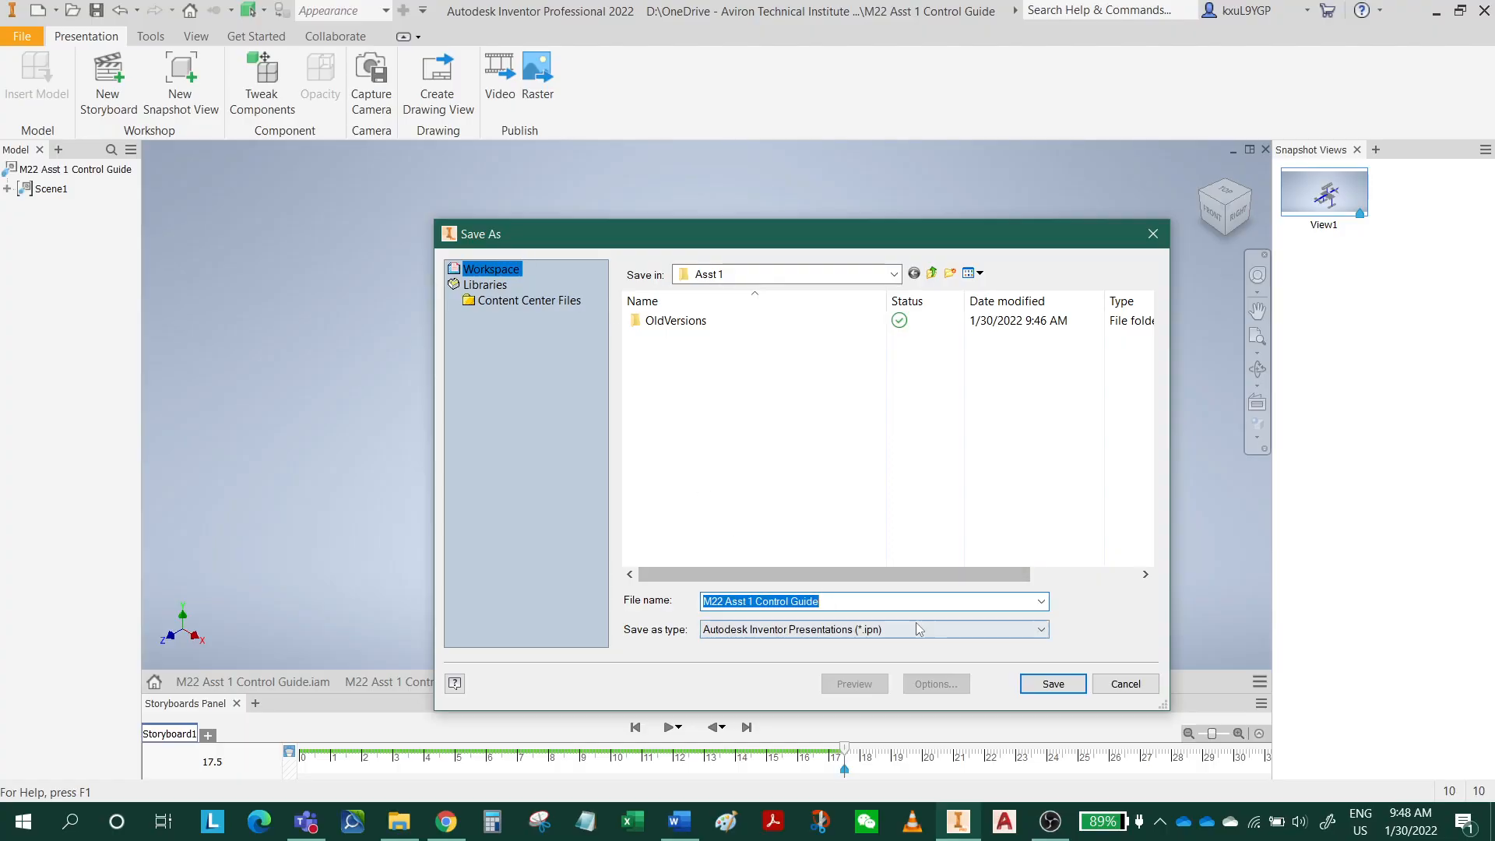
pyautogui.click(1052, 684)
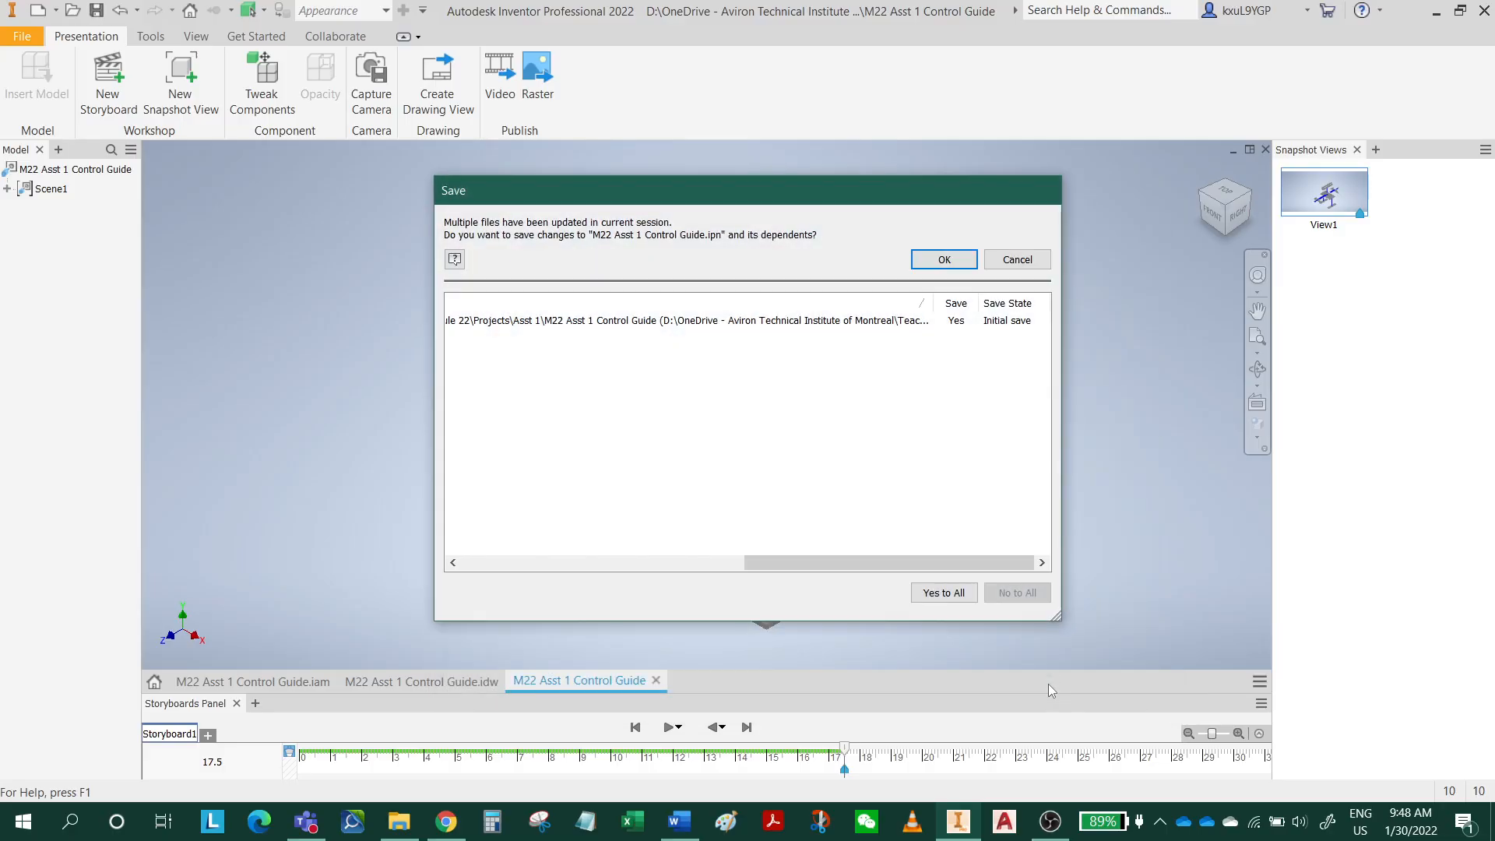
pyautogui.click(944, 259)
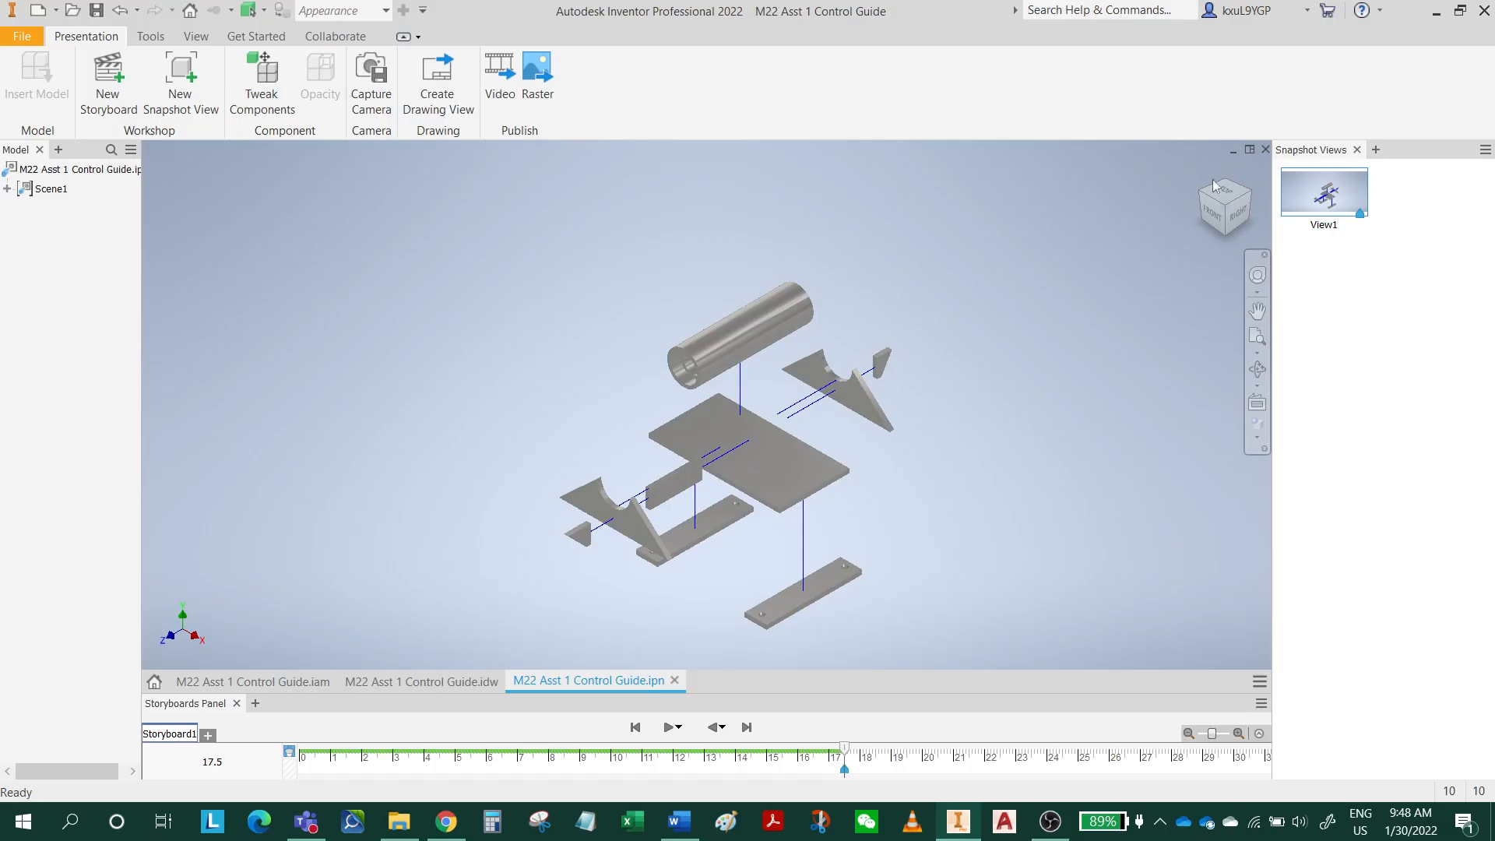
pyautogui.click(1262, 149)
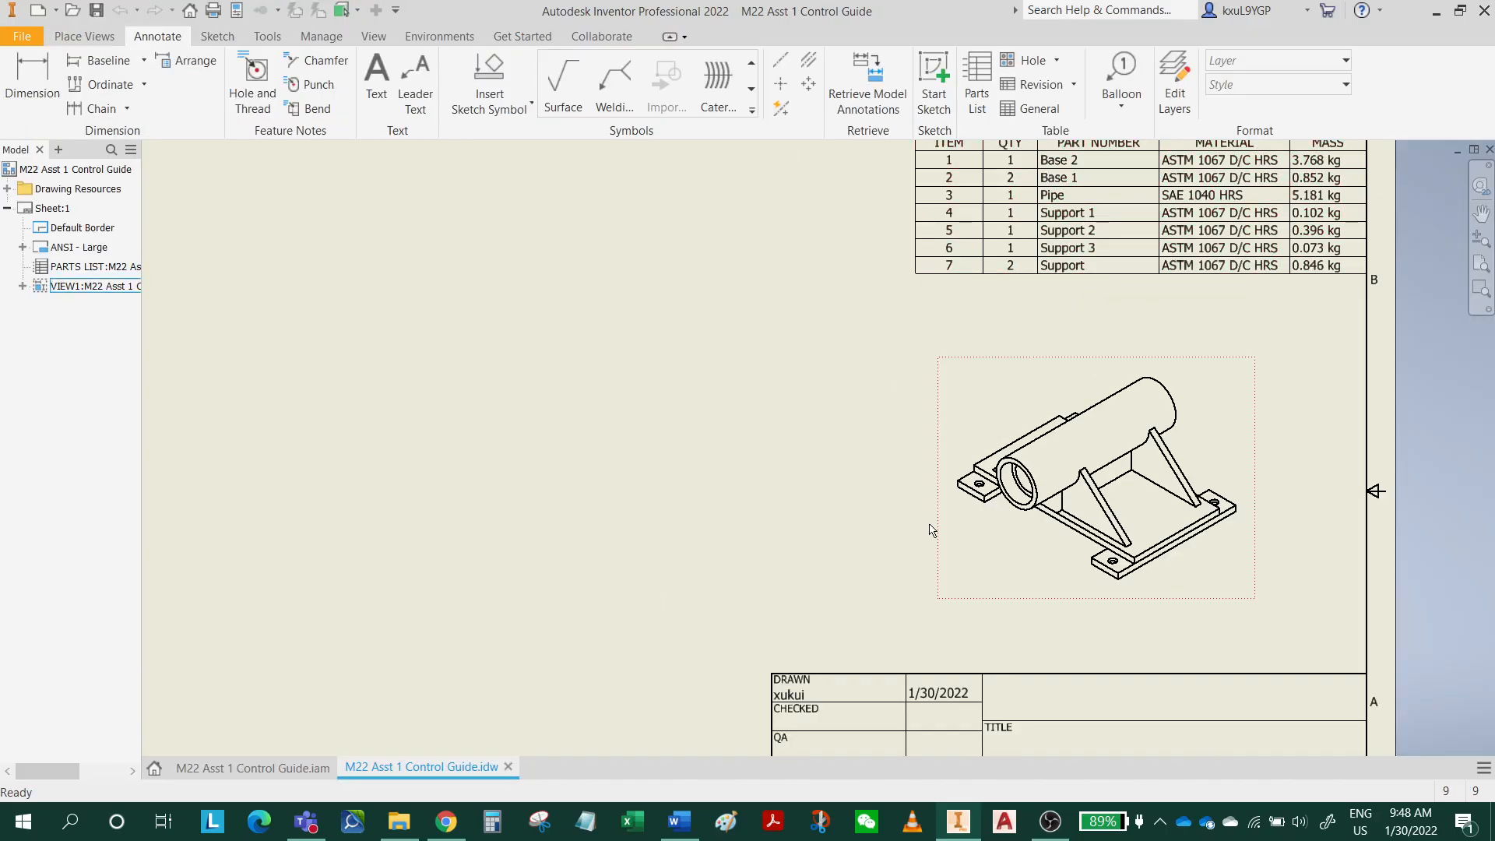
# Start a base view on the drawing sheet using the M22 Asst 1 Control Guide presentation file as its source.
pyautogui.scroll(-3, 557, 338)
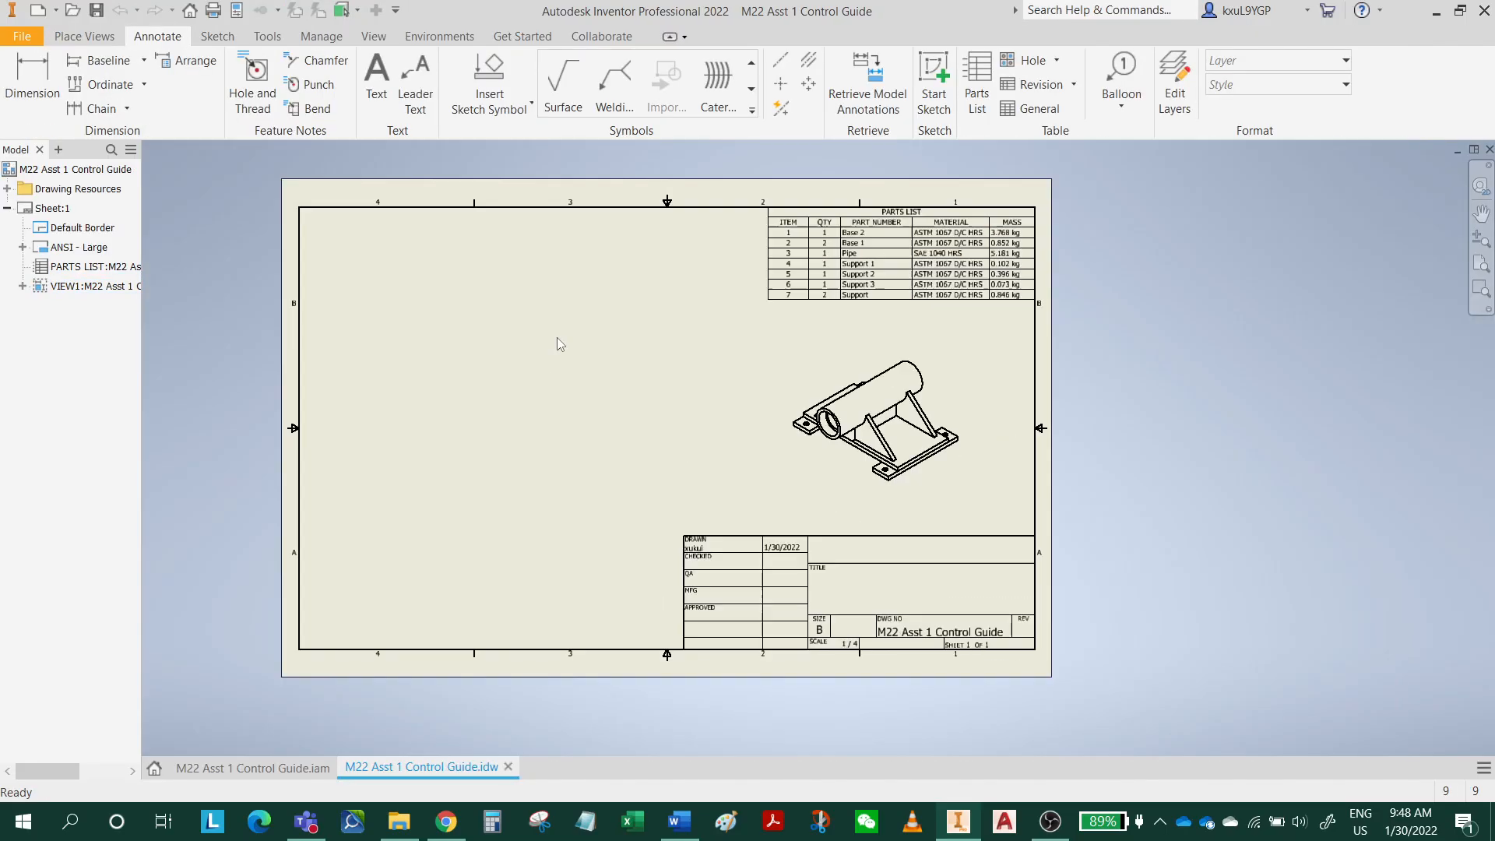
pyautogui.scroll(3, 559, 338)
pyautogui.scroll(-3, 395, 260)
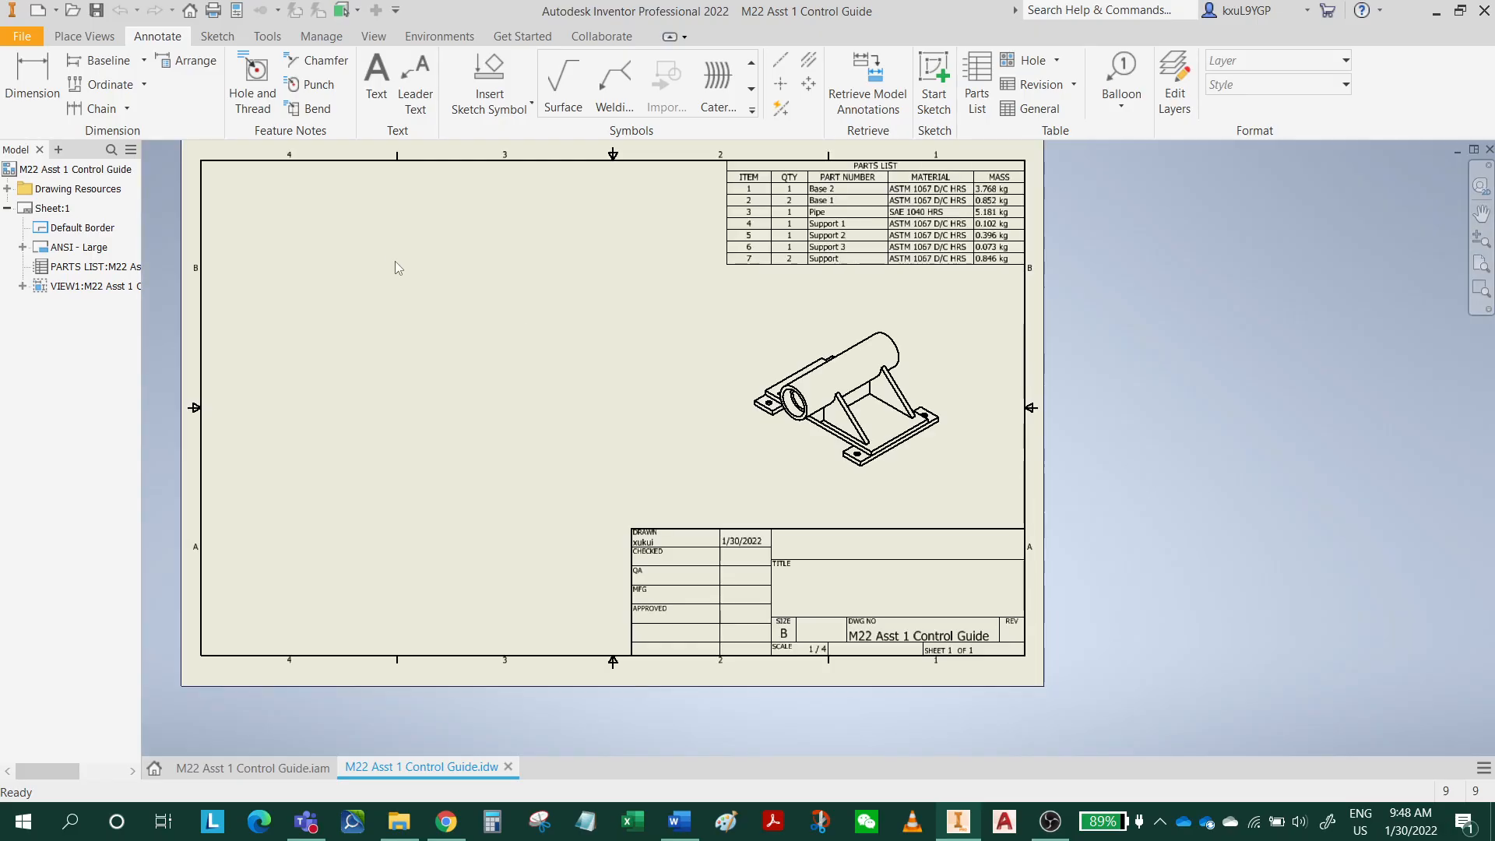
pyautogui.click(93, 41)
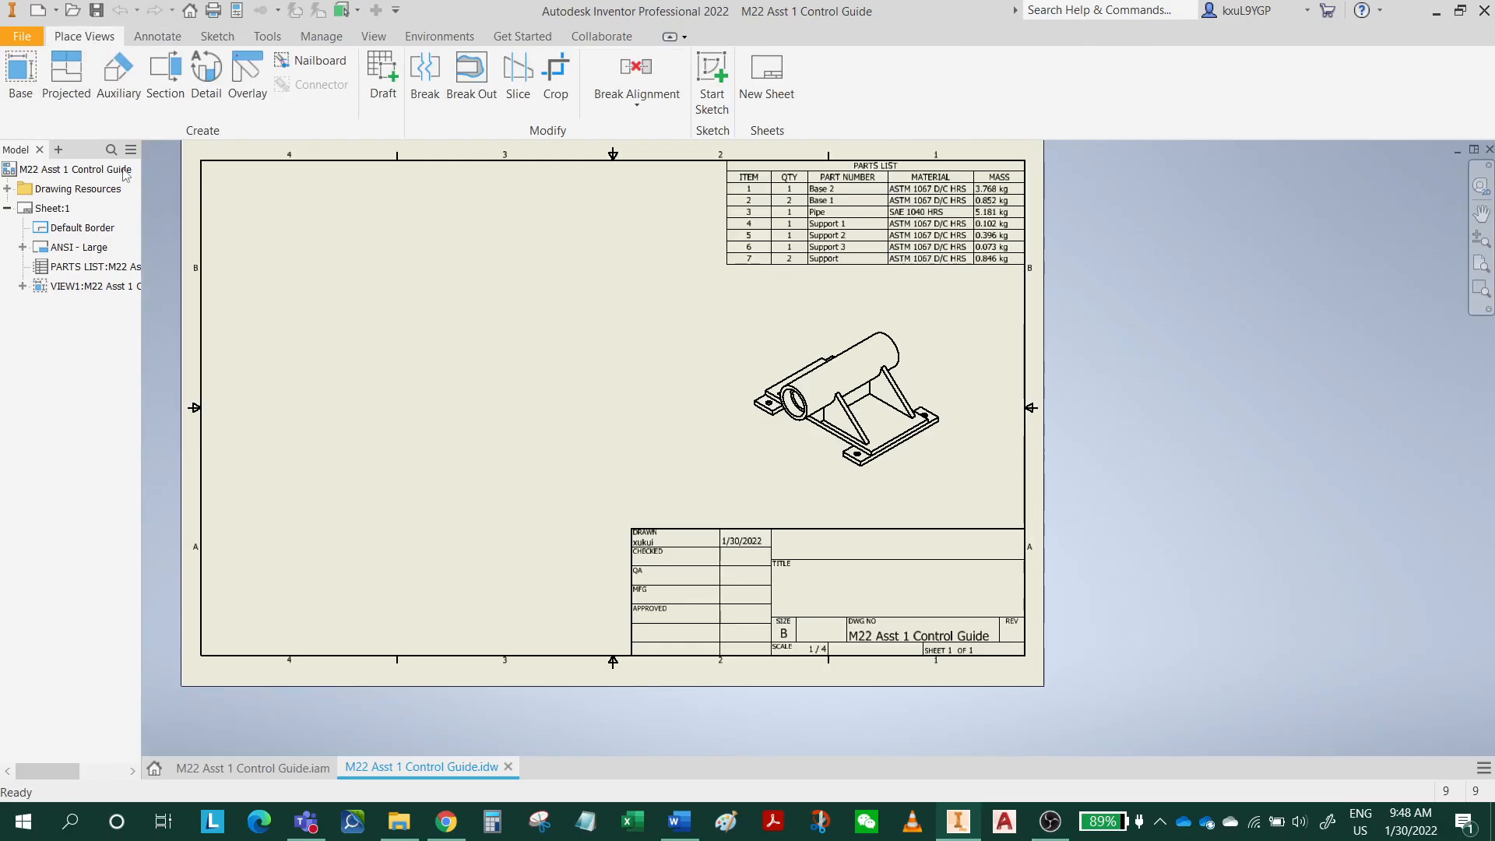
pyautogui.click(21, 86)
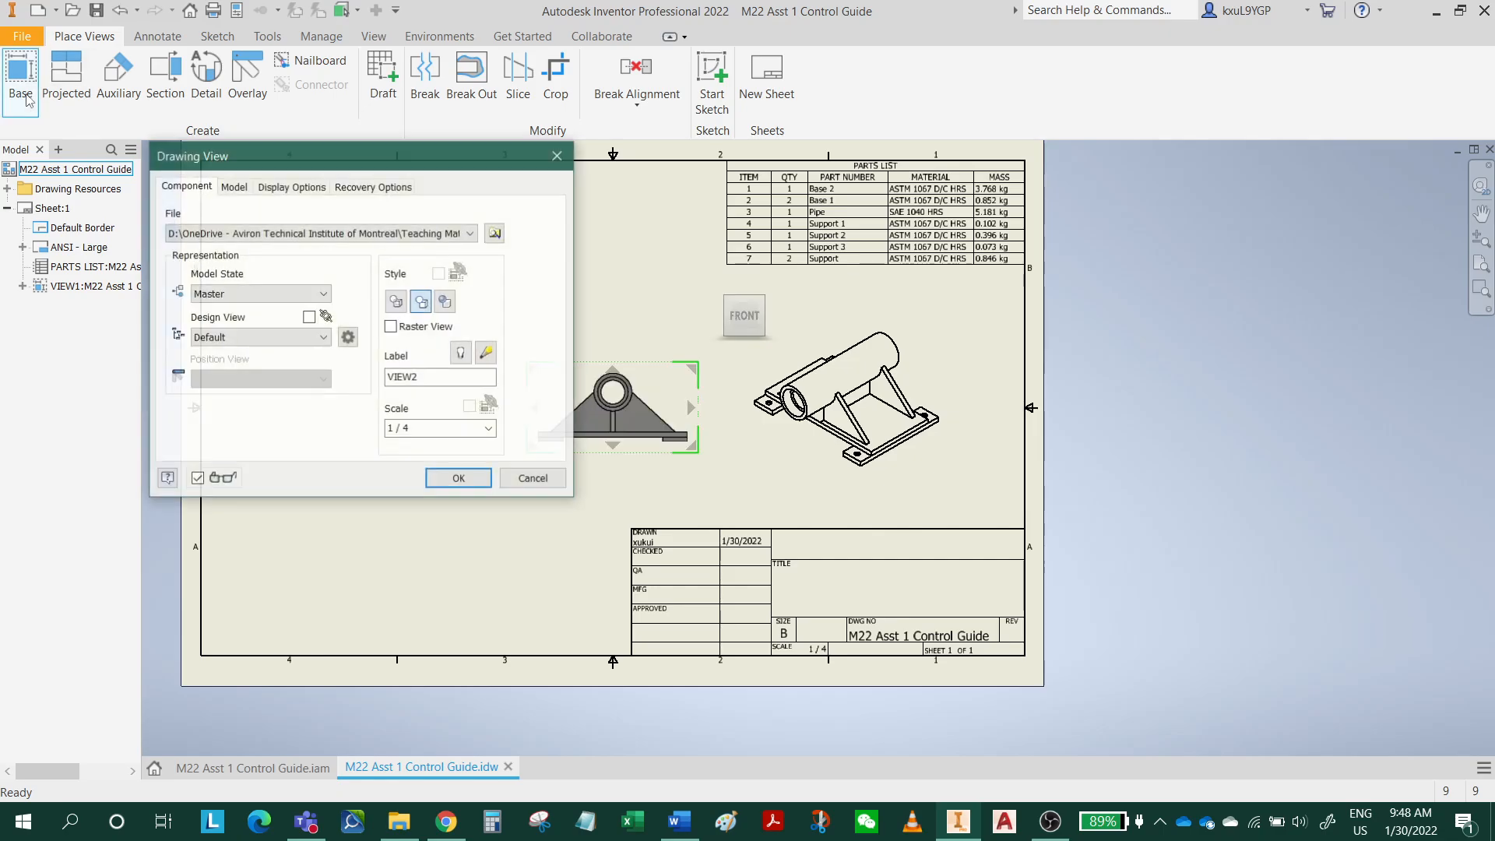
pyautogui.click(495, 233)
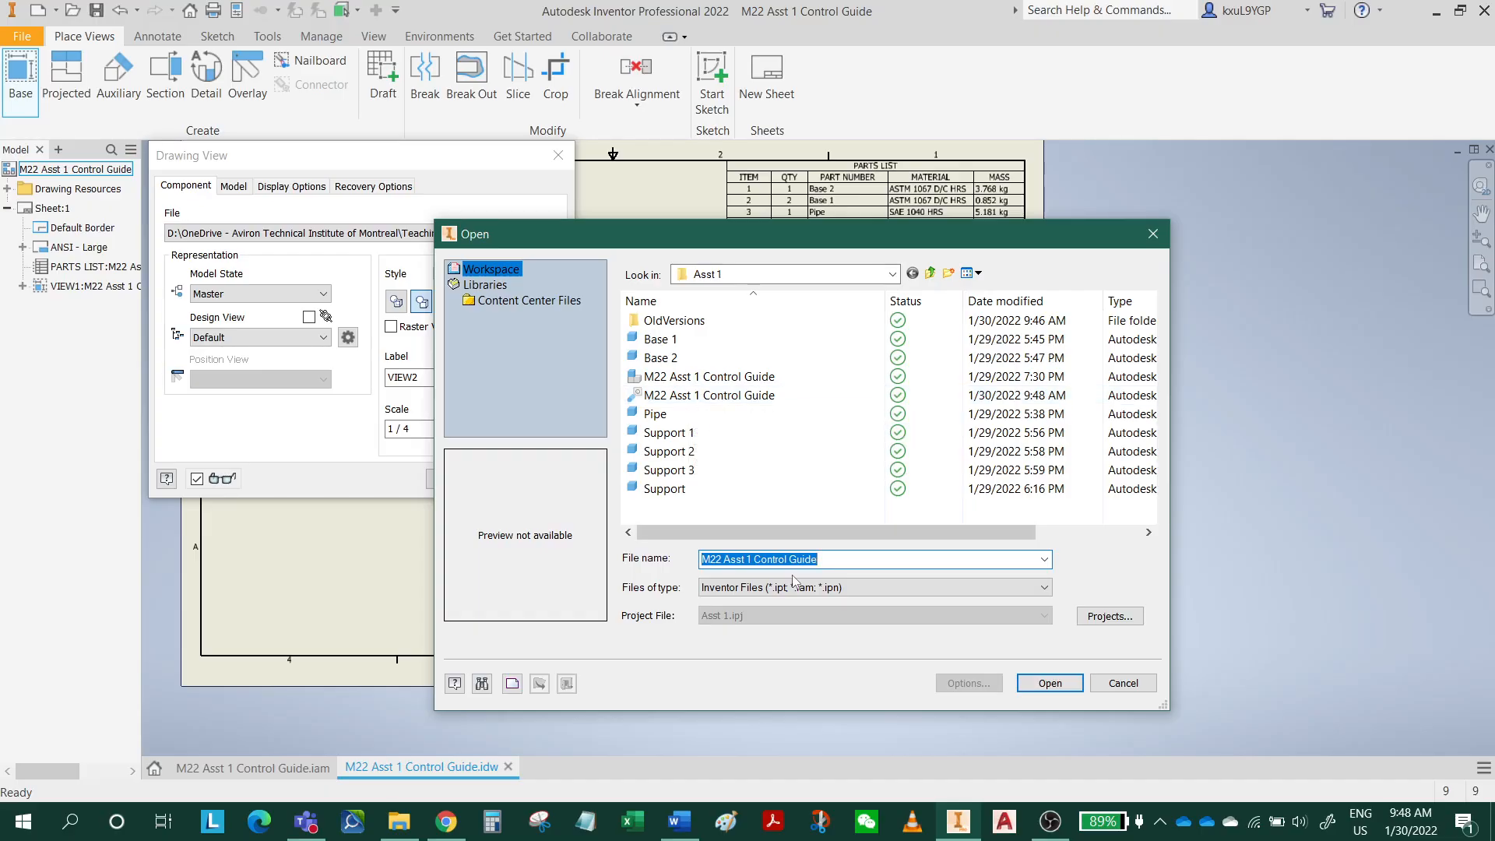
pyautogui.moveTo(818, 535)
pyautogui.mouseDown()
pyautogui.moveTo(999, 551)
pyautogui.moveTo(794, 523)
pyautogui.mouseUp()
pyautogui.moveTo(885, 301); pyautogui.dragTo(794, 308)
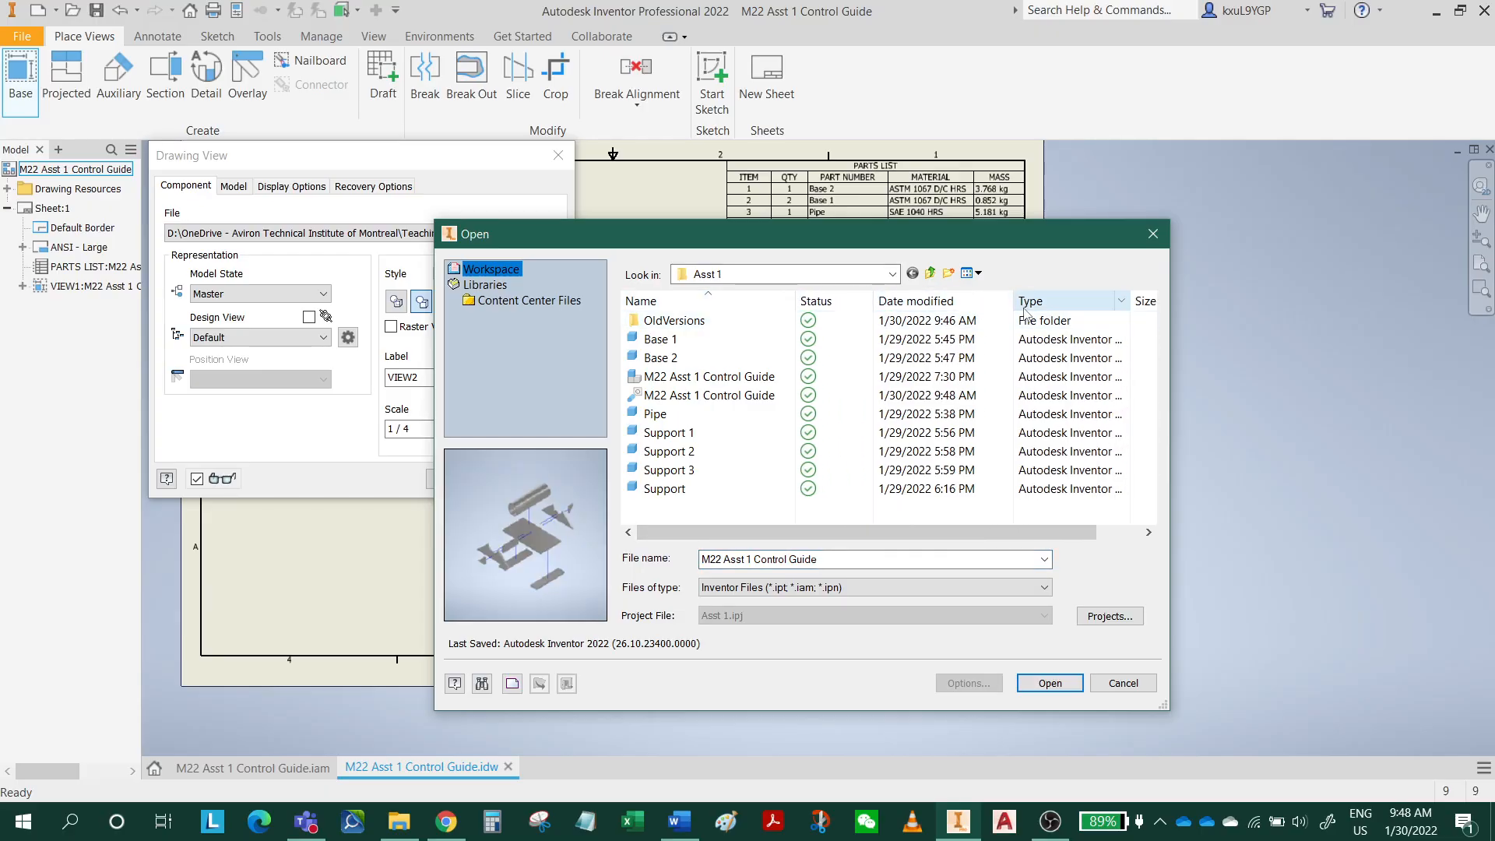
pyautogui.moveTo(1014, 301); pyautogui.dragTo(995, 305)
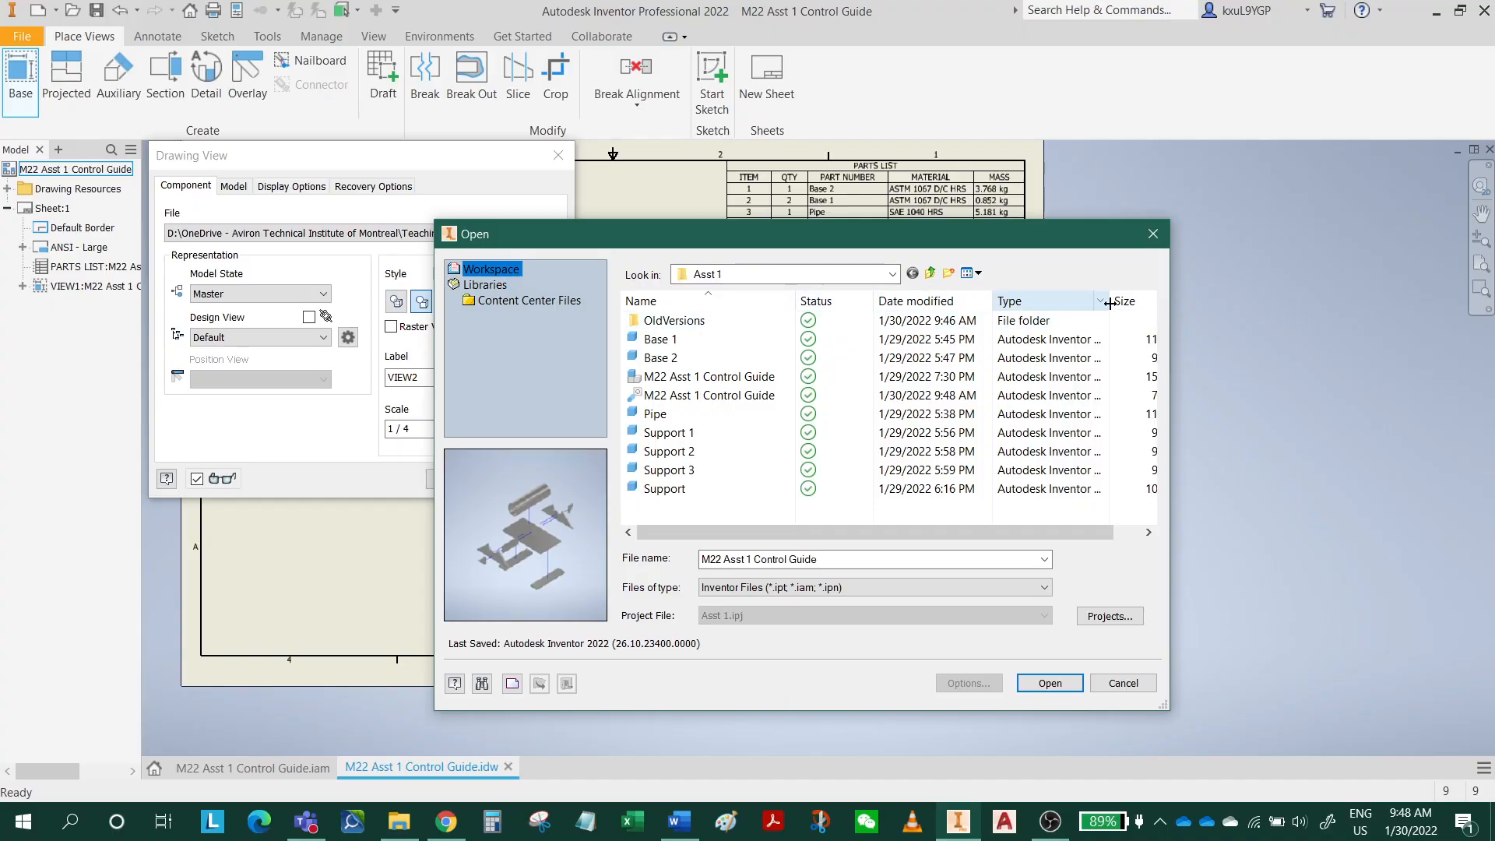
pyautogui.moveTo(1110, 304); pyautogui.dragTo(1161, 302)
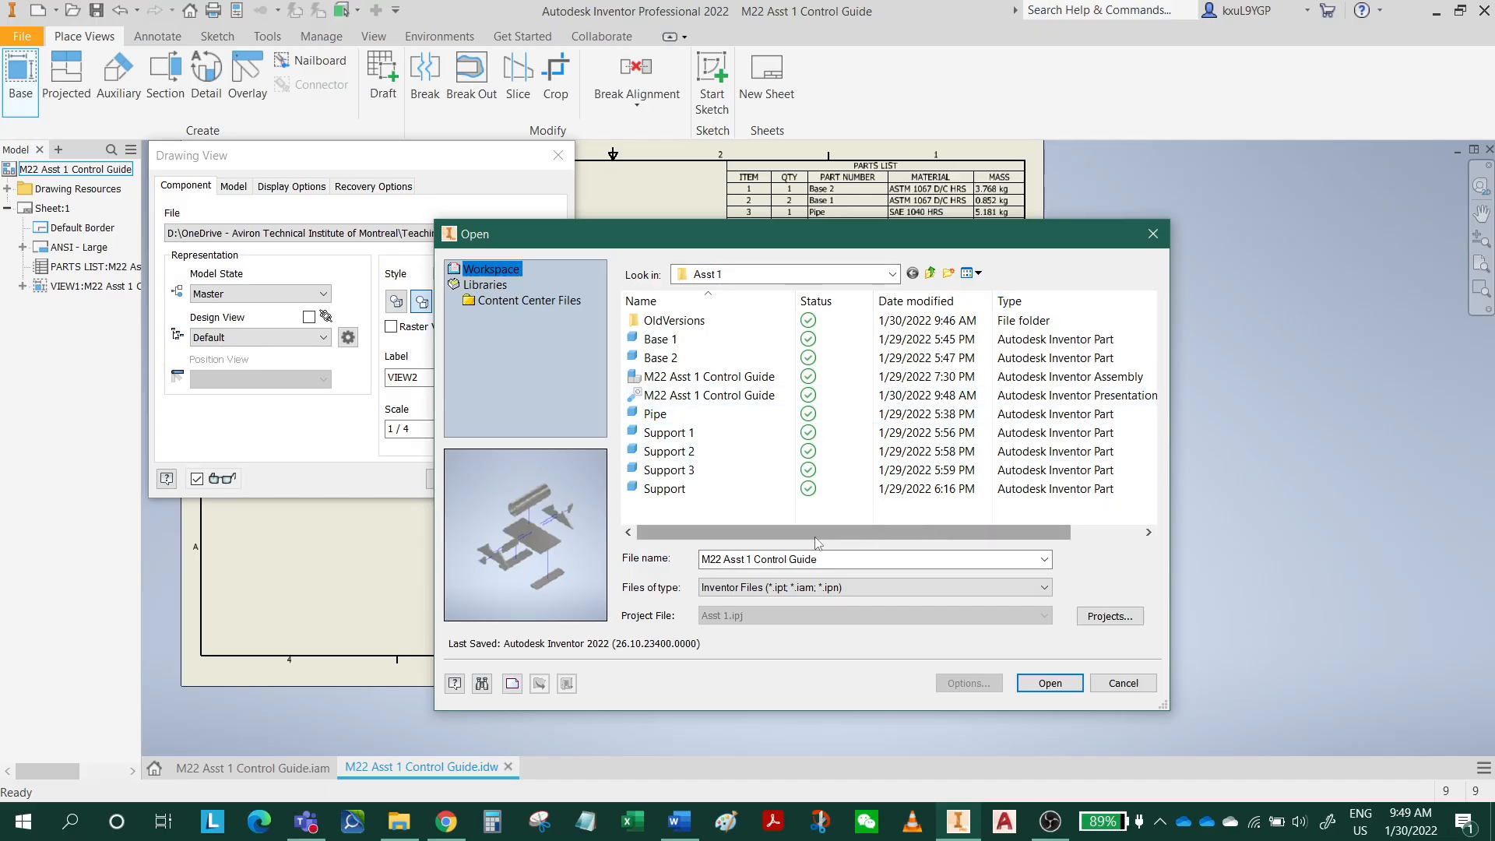
pyautogui.click(679, 397)
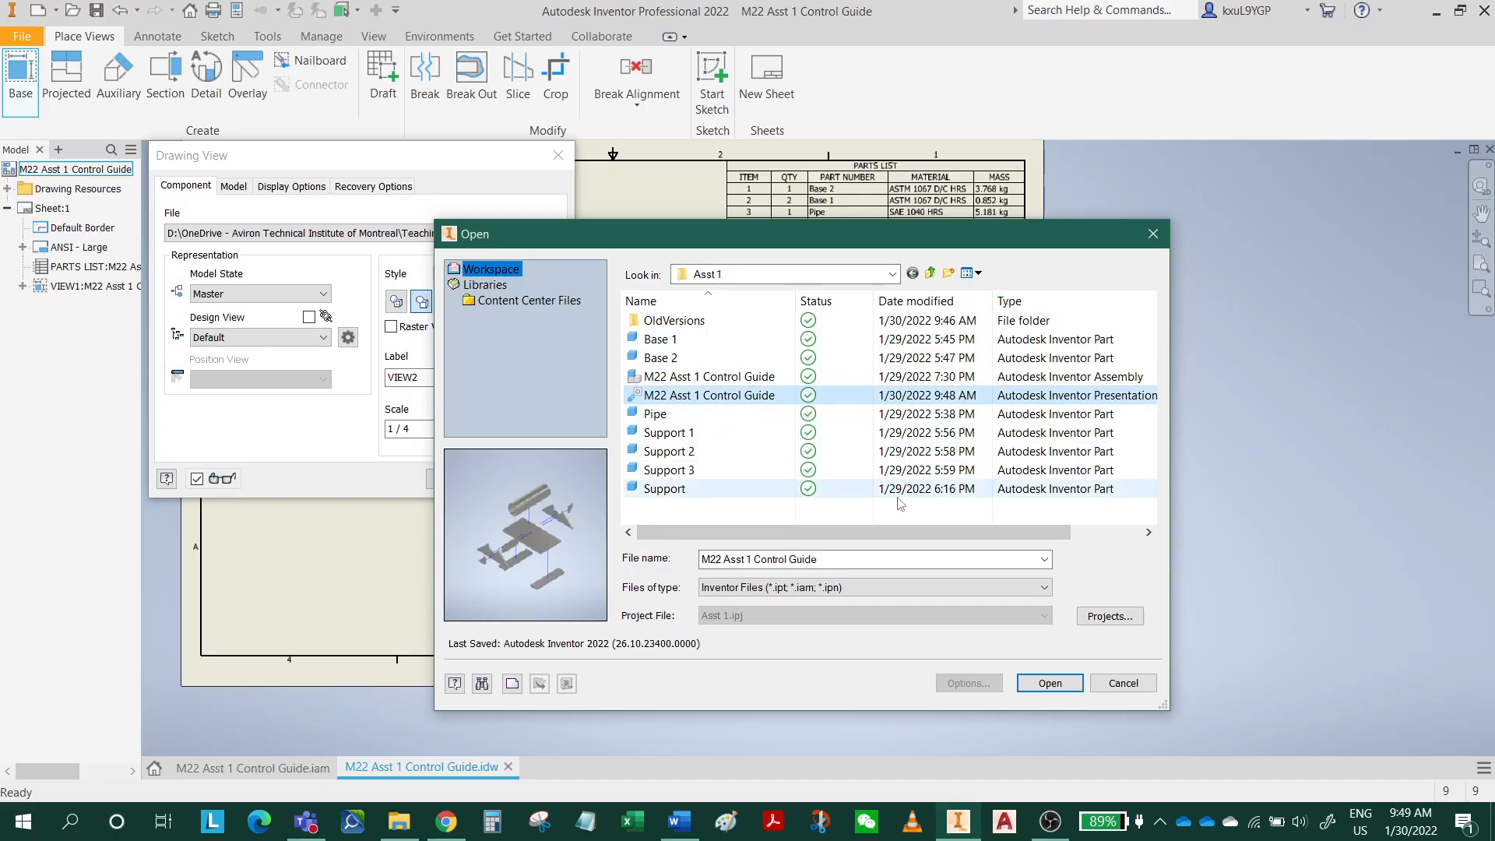
pyautogui.click(1048, 686)
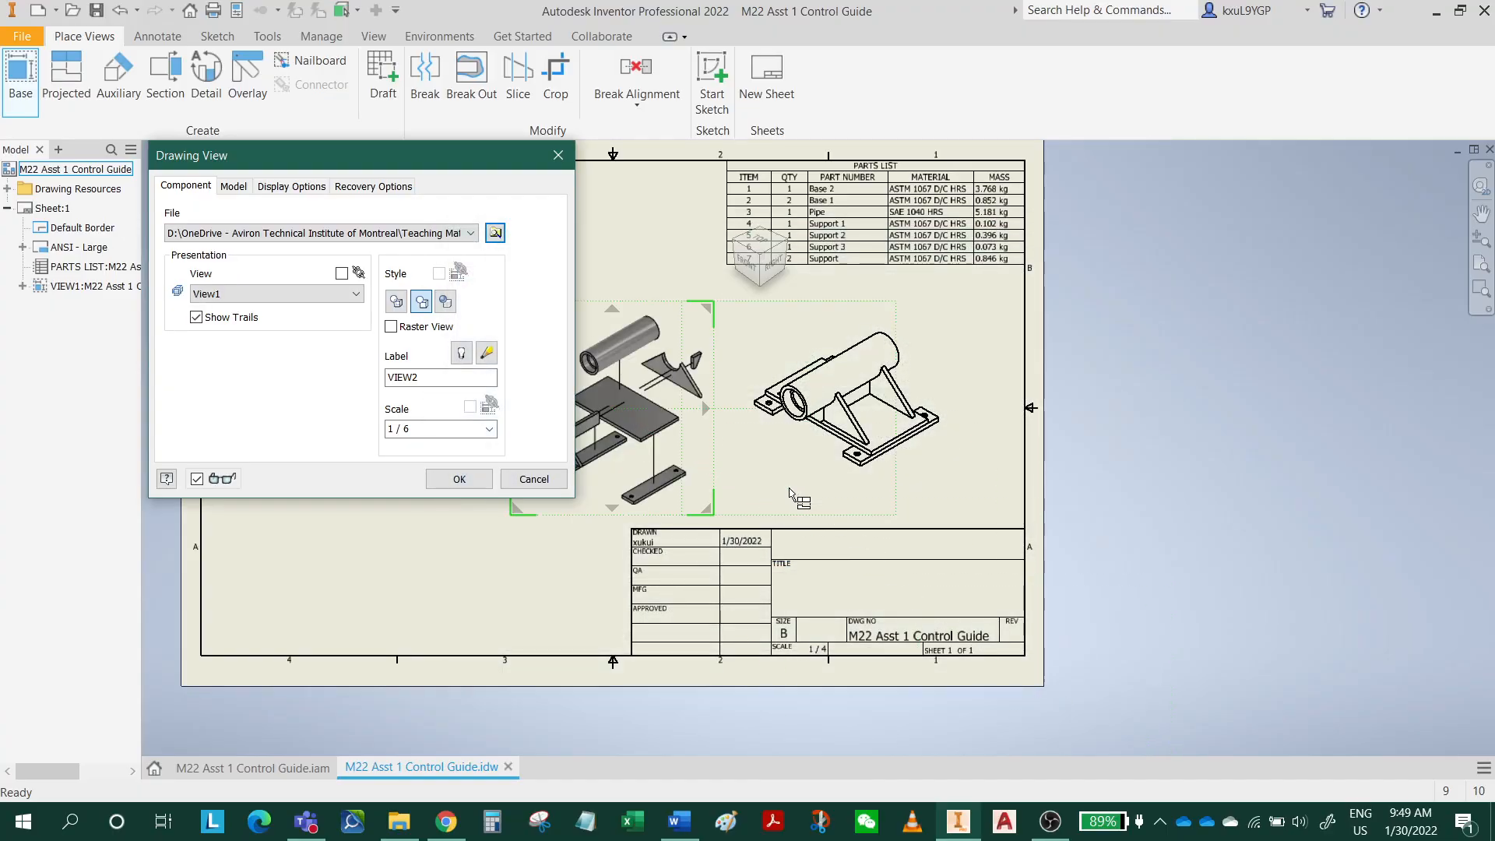
# Move the exploded view preview into the empty area beside the assembled isometric view and set its scale to 1 / 4.
pyautogui.moveTo(820, 478); pyautogui.dragTo(1112, 514, button='middle')
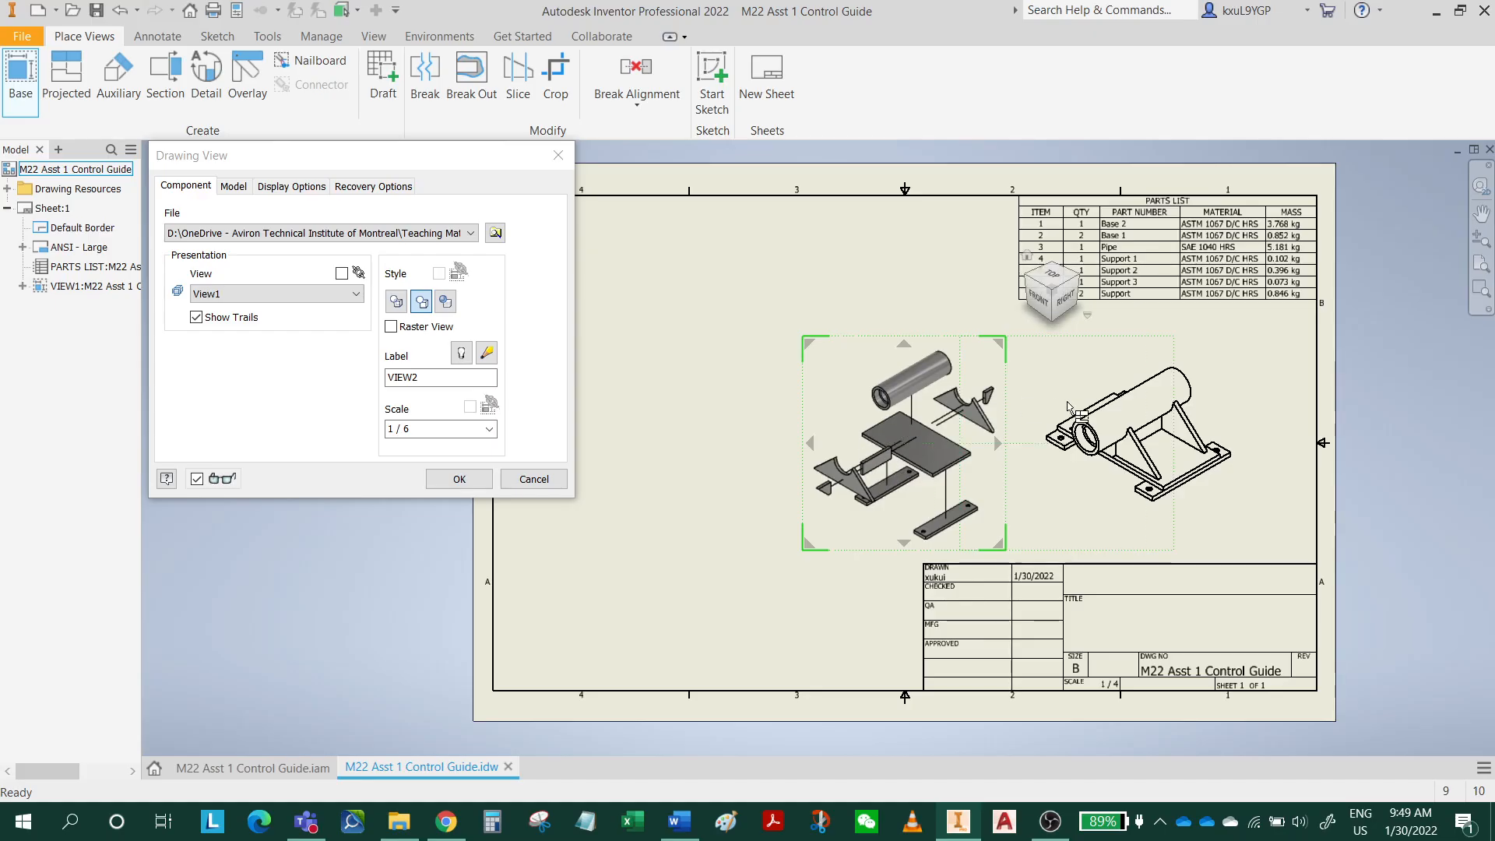
pyautogui.moveTo(1005, 386); pyautogui.dragTo(881, 360)
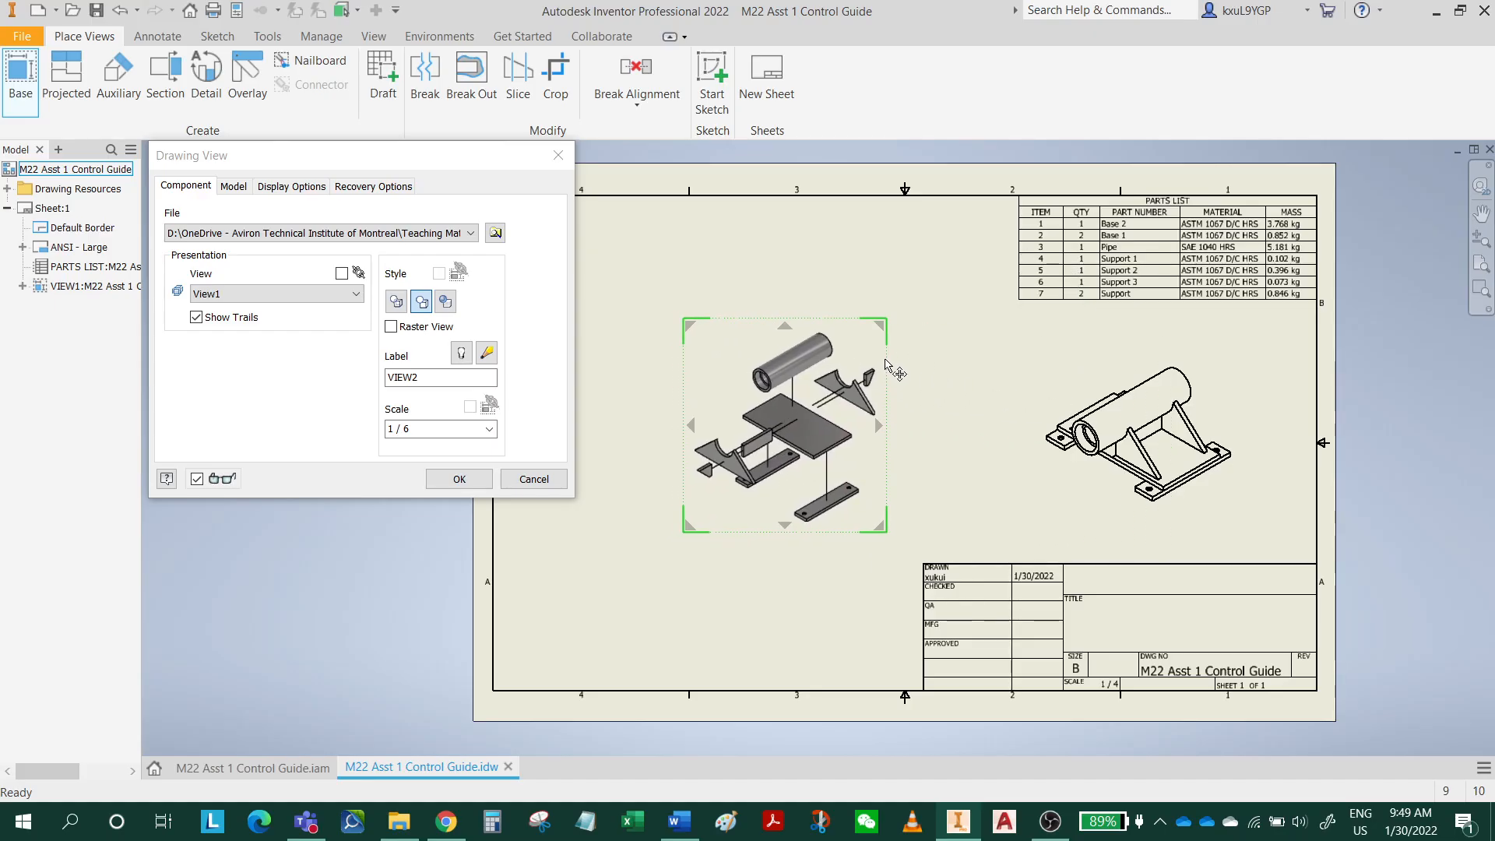
pyautogui.click(488, 430)
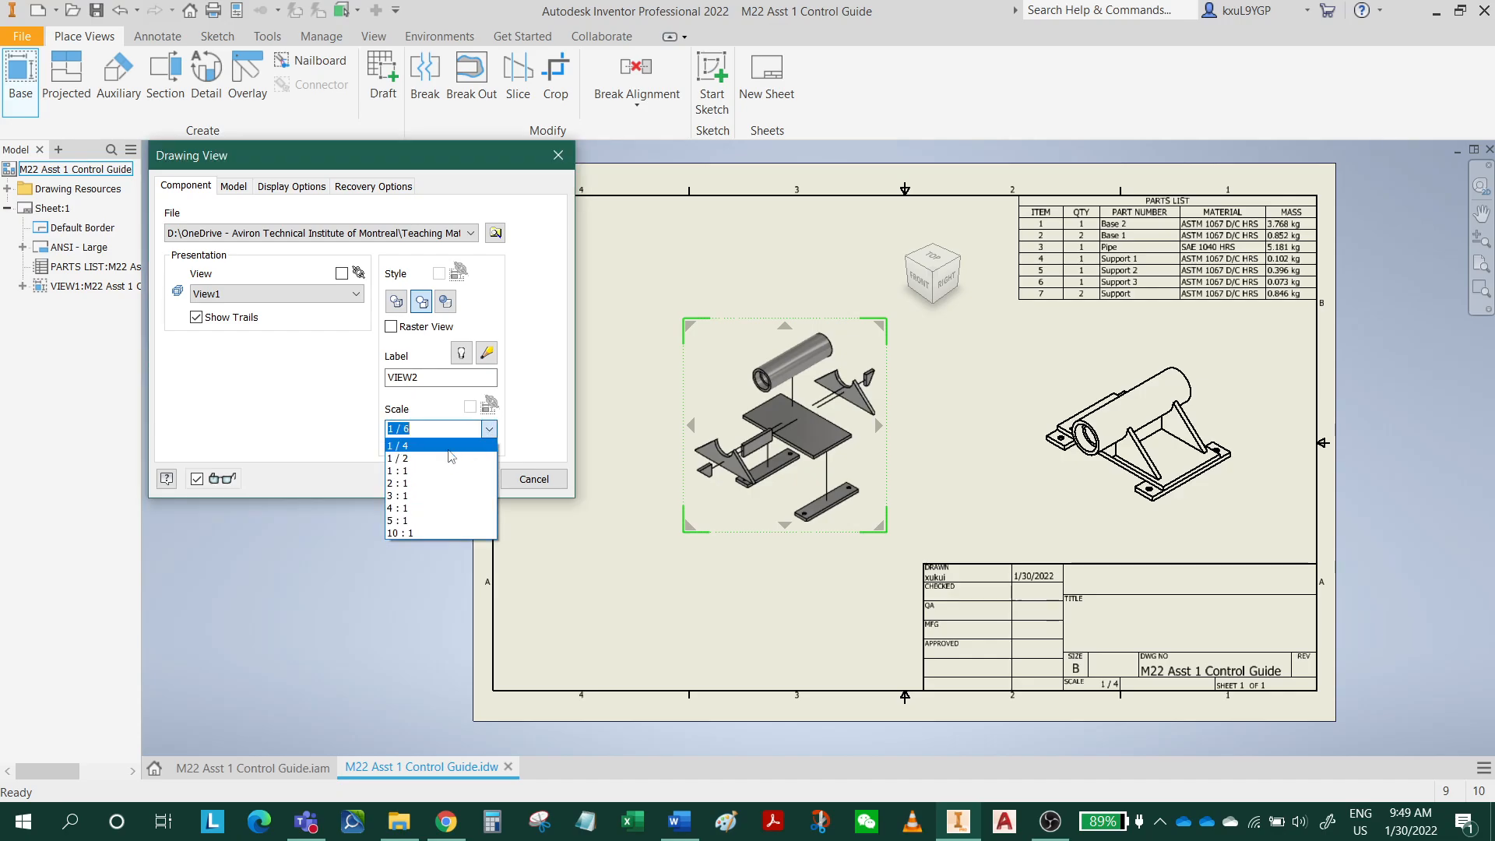
pyautogui.click(448, 447)
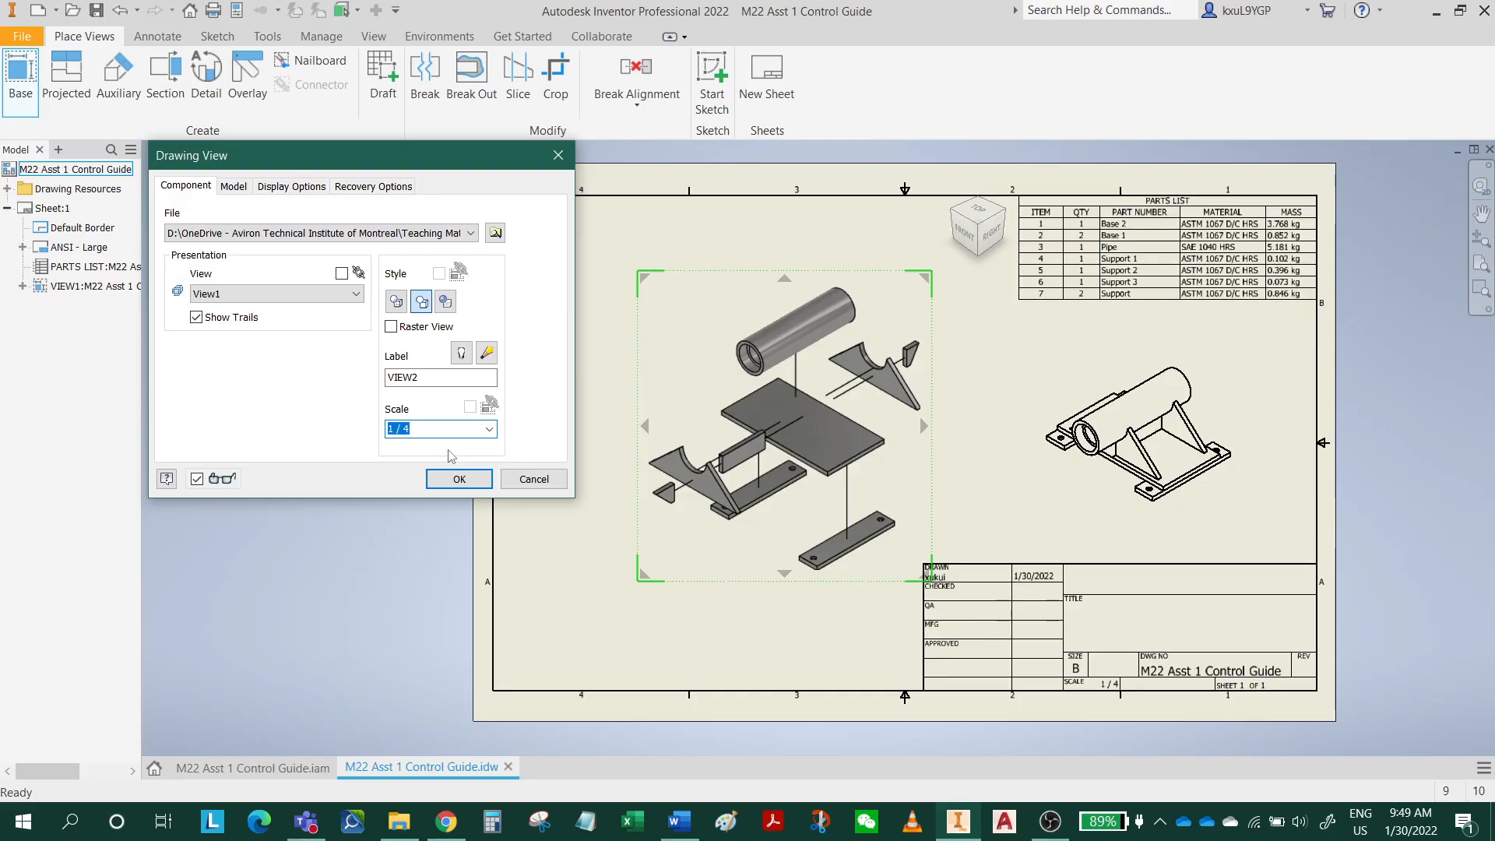
# Try a scale of 1 / 2 for the exploded view and return it to 1 / 4.
pyautogui.click(488, 429)
pyautogui.click(460, 467)
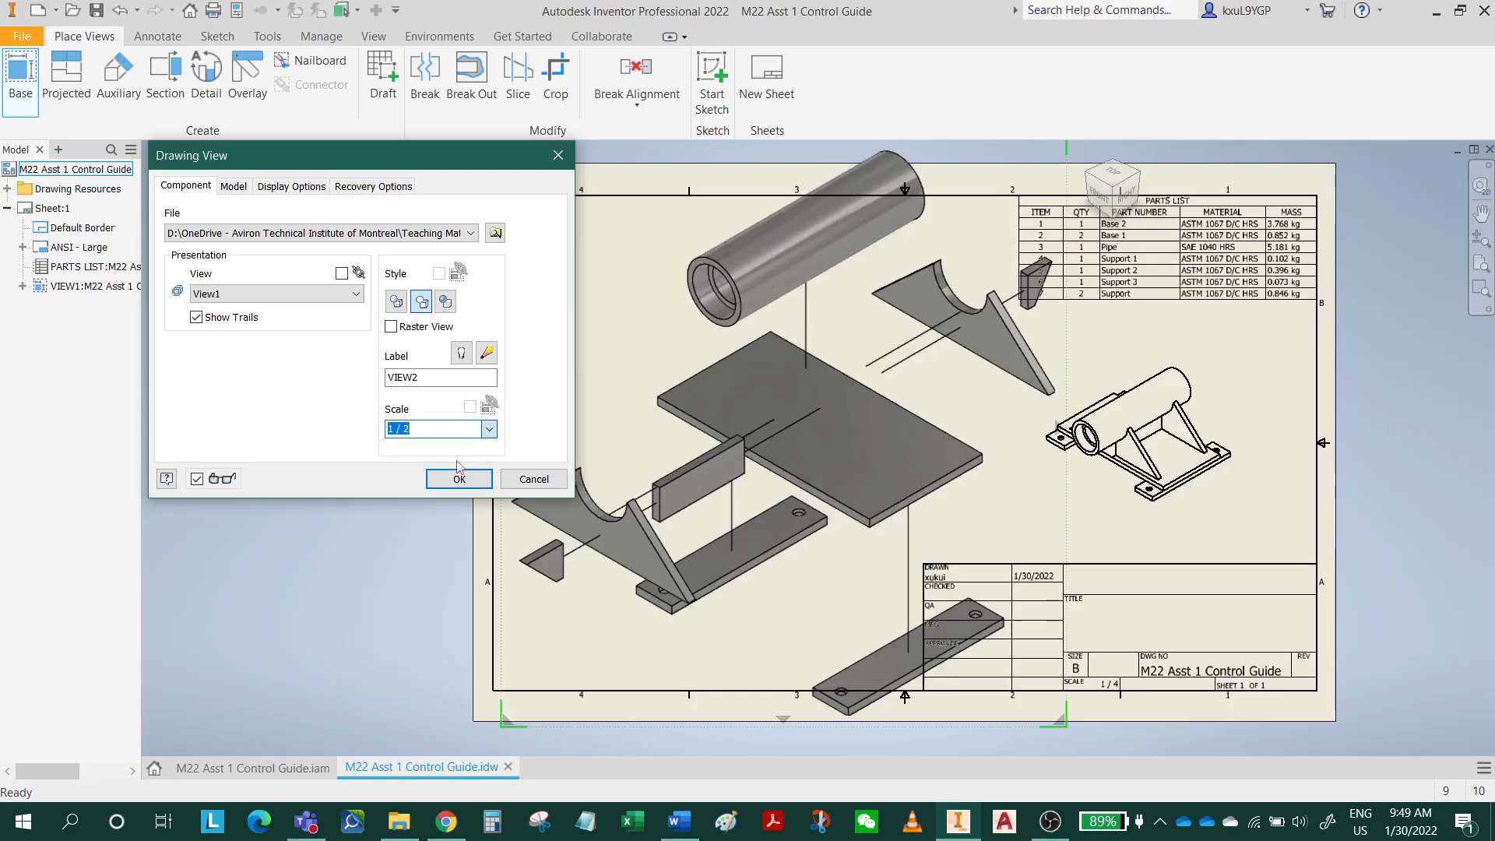
pyautogui.click(491, 431)
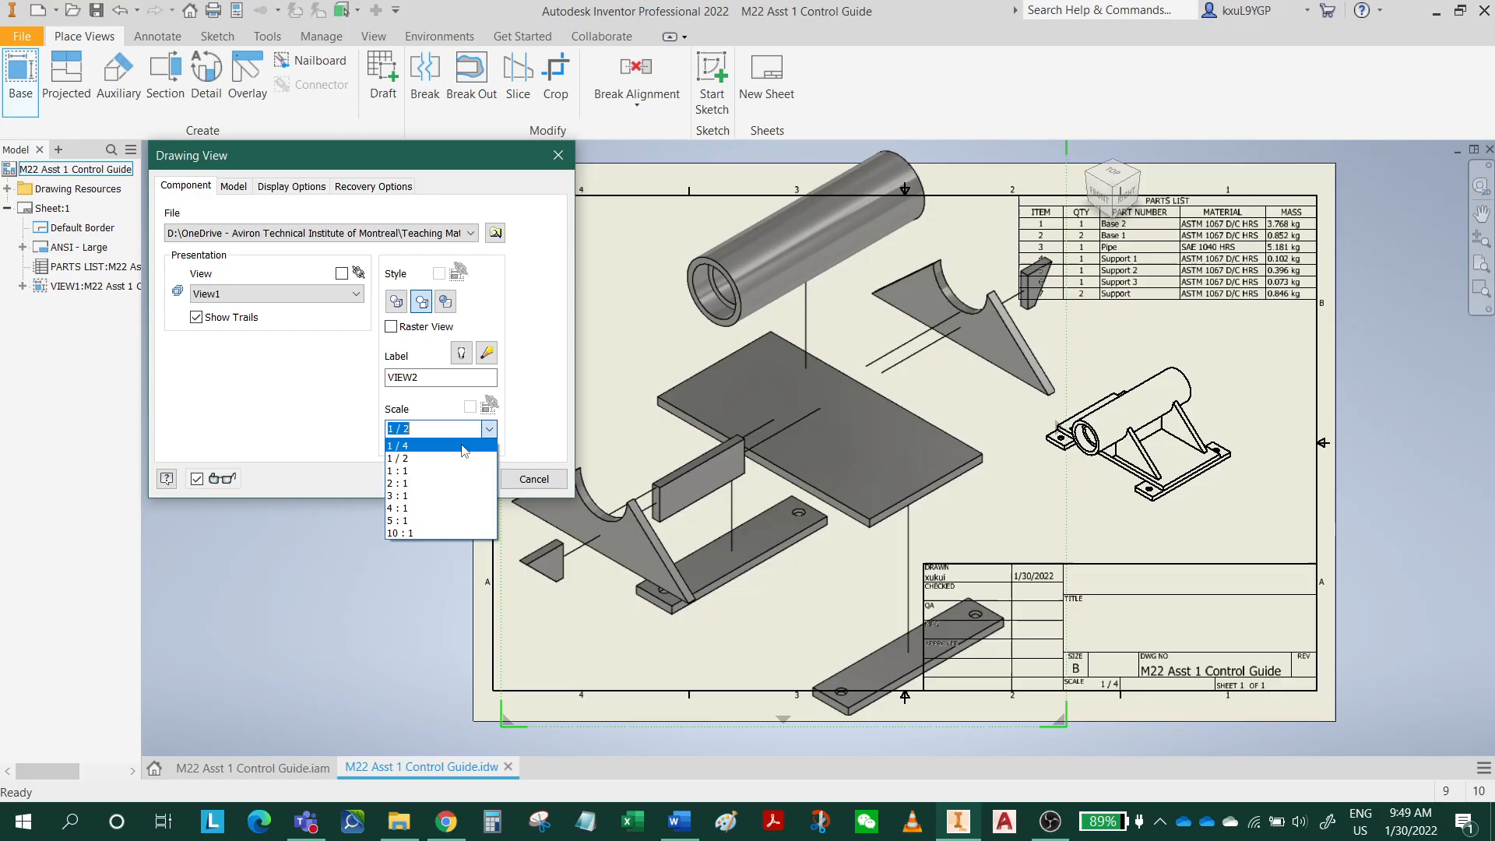
pyautogui.click(450, 447)
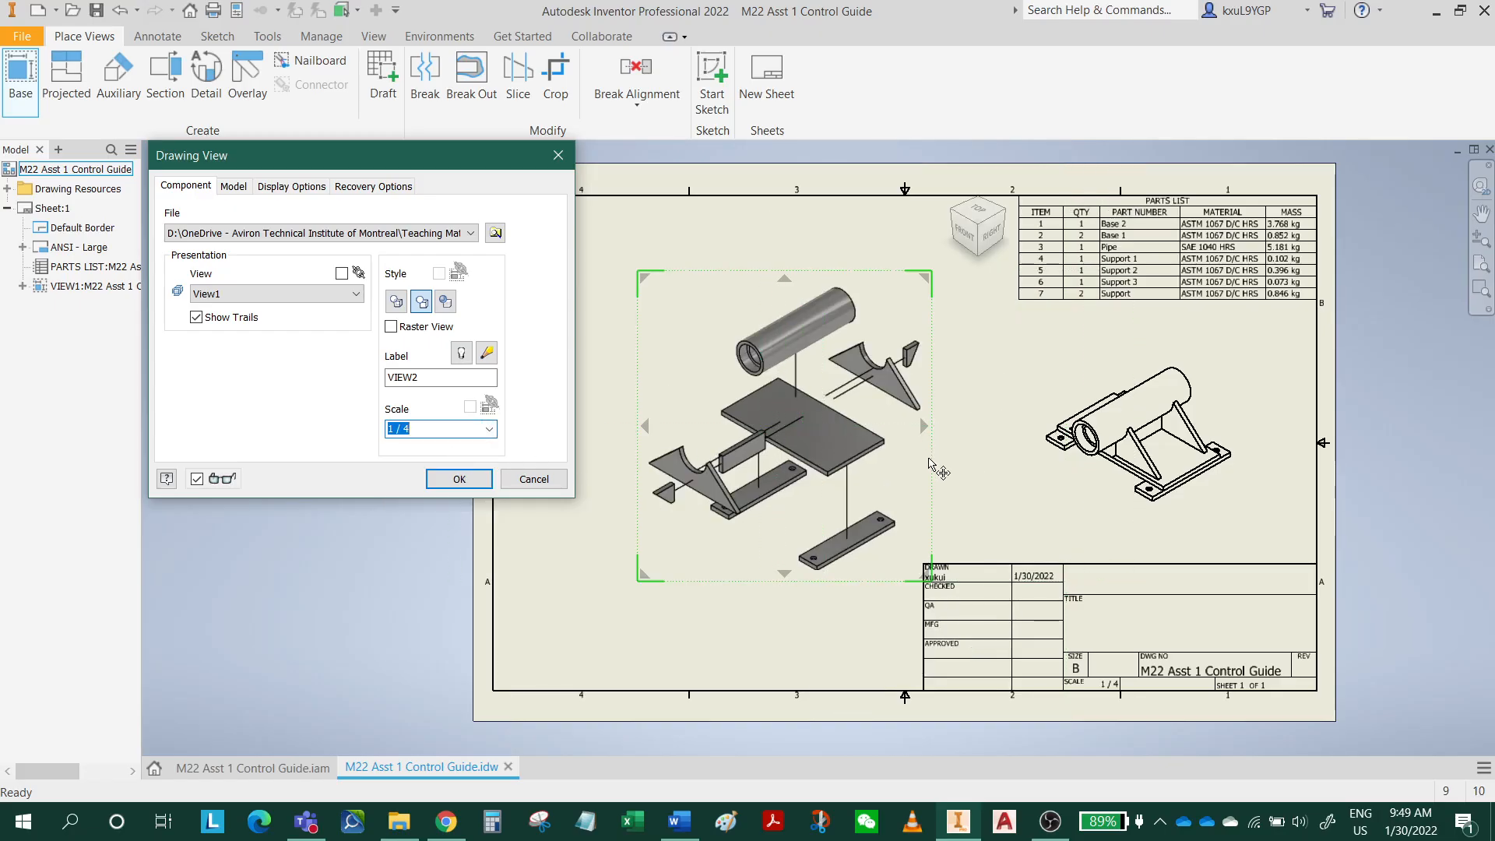
# Shift the exploded view slightly away from the title block and create it on the sheet.
pyautogui.moveTo(932, 466); pyautogui.dragTo(904, 455)
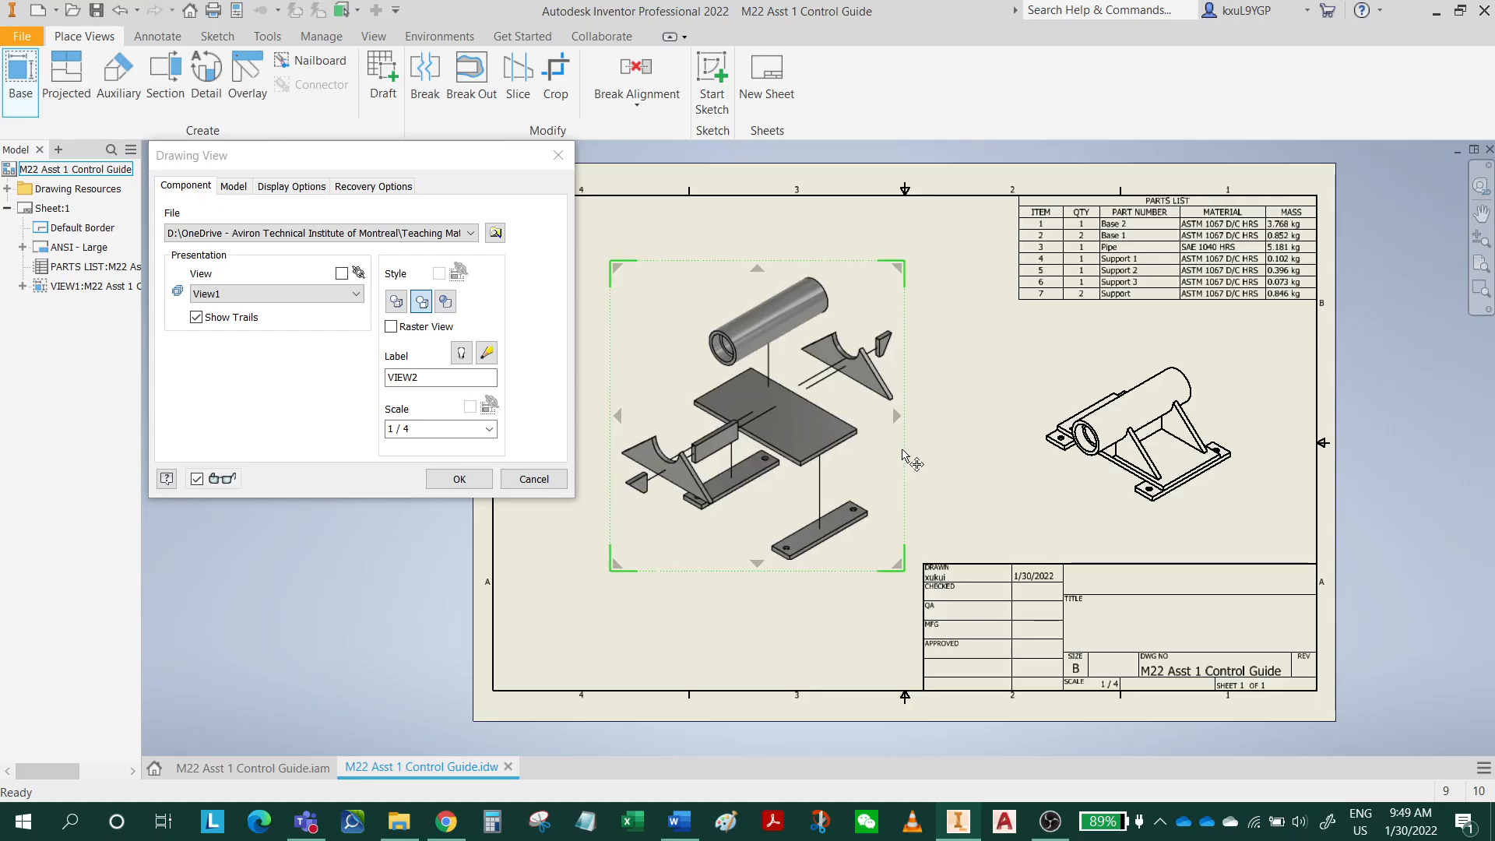
pyautogui.click(459, 480)
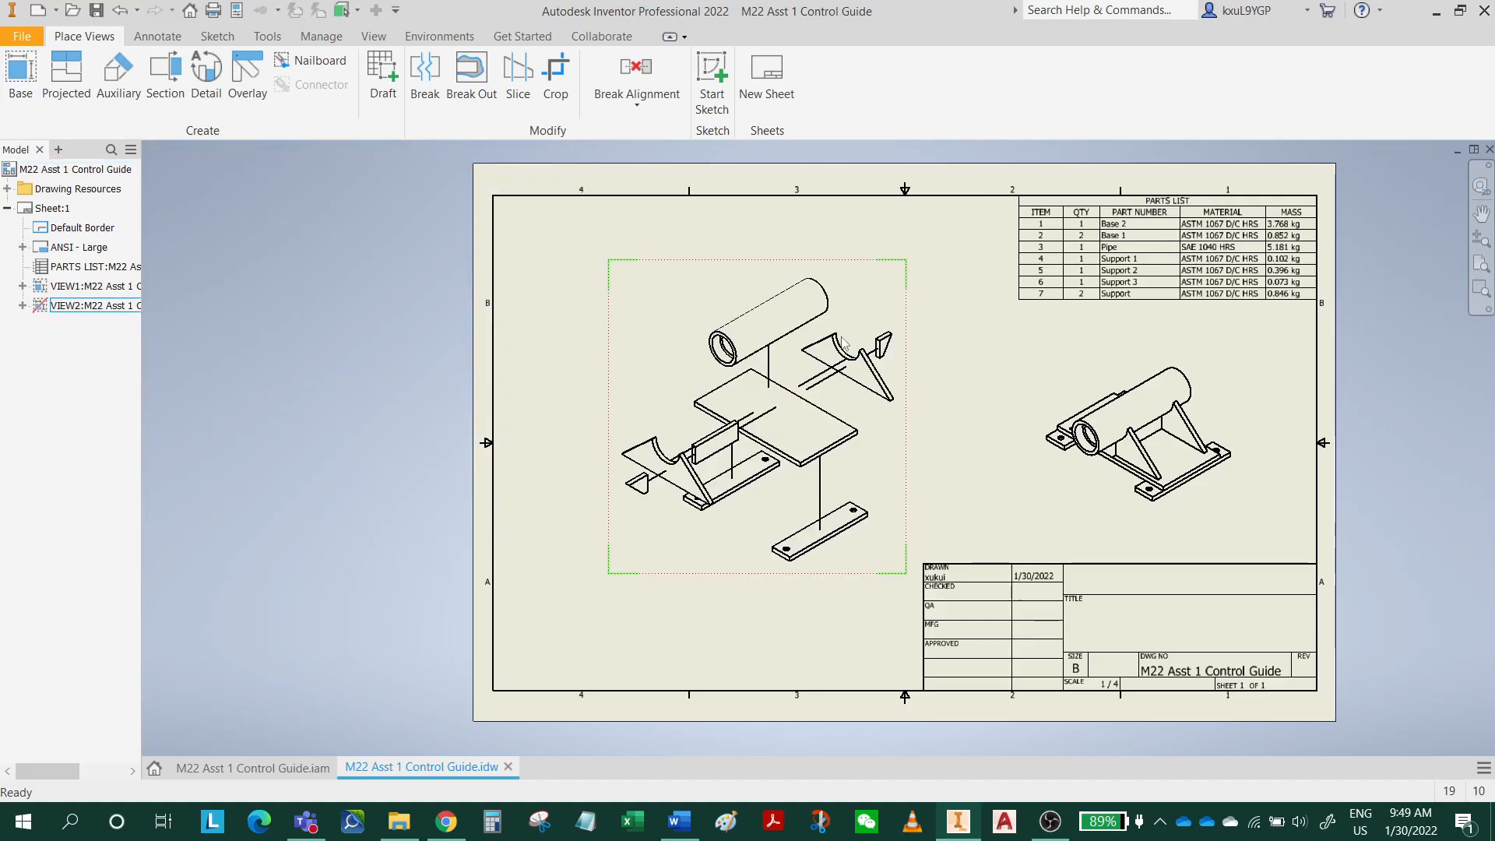
# Attach an item balloon to the outer edge of the Pipe in the exploded view, placed above and beside it.
pyautogui.scroll(-3, 730, 433)
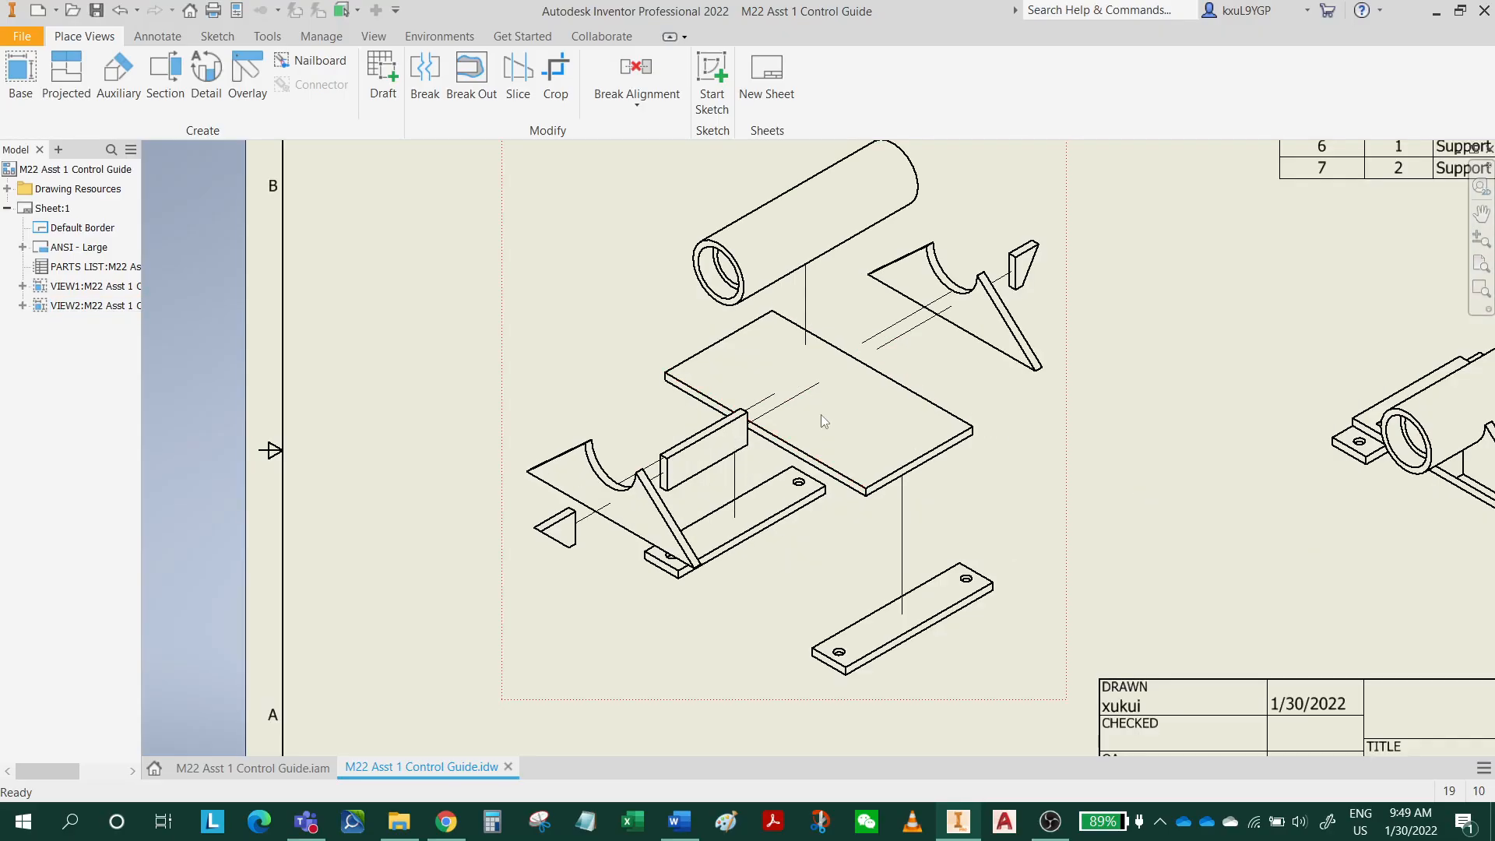
pyautogui.moveTo(925, 404); pyautogui.dragTo(896, 517, button='middle')
pyautogui.scroll(3, 900, 471)
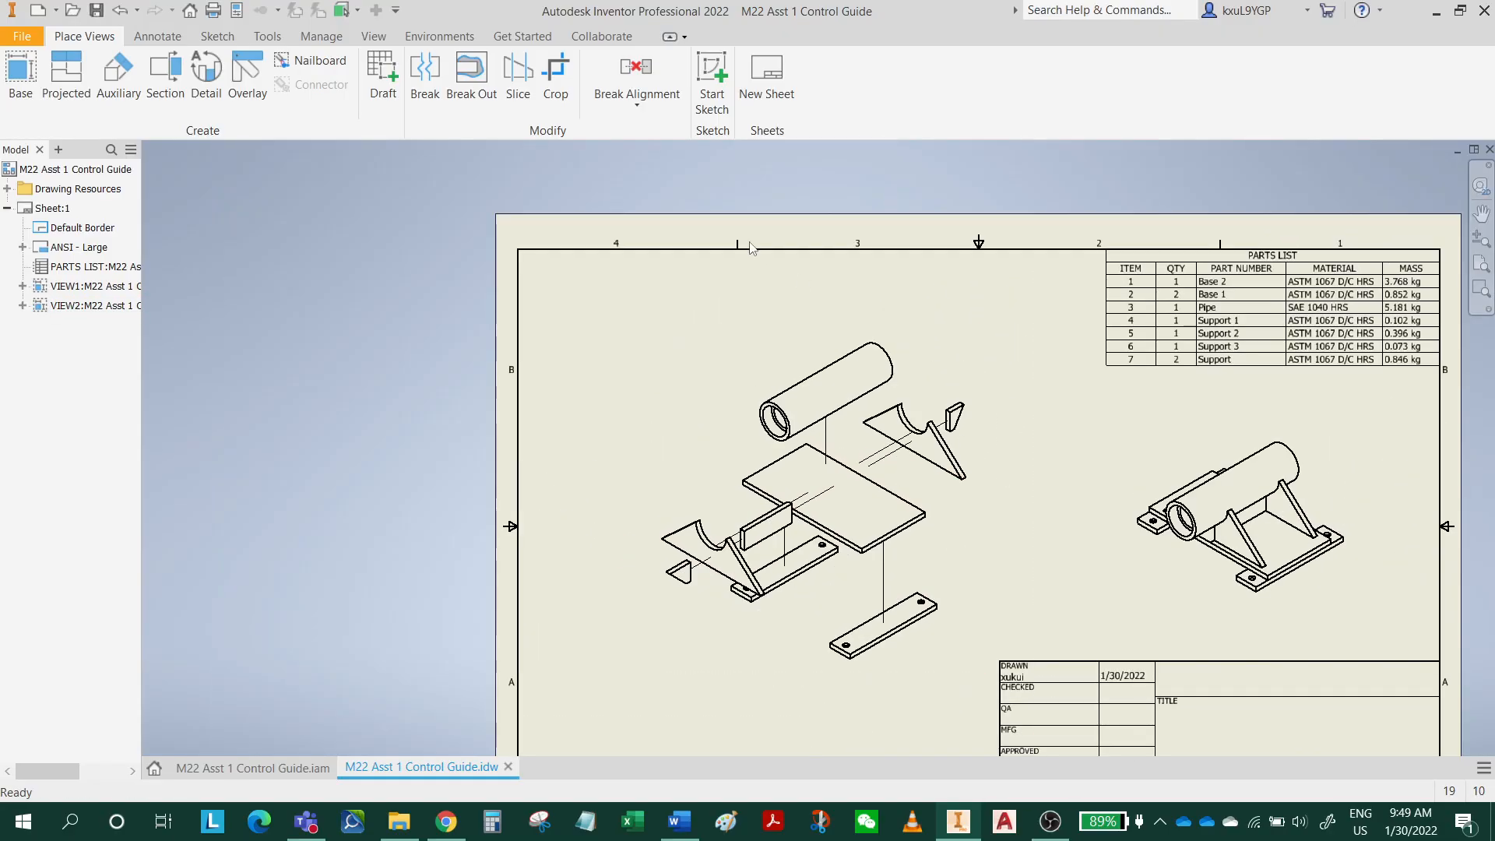
pyautogui.click(175, 41)
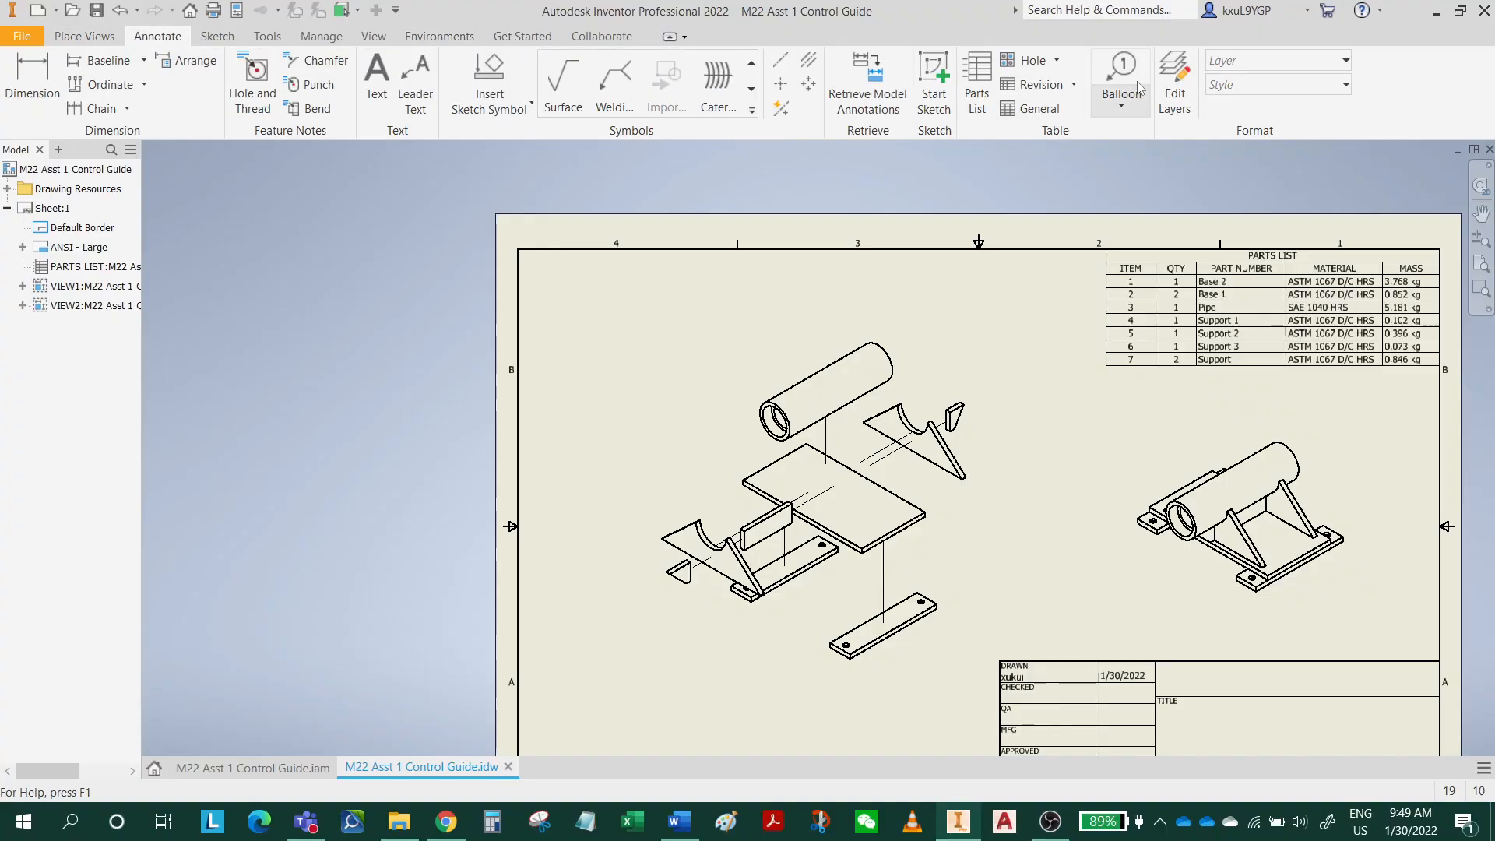
pyautogui.press('b')
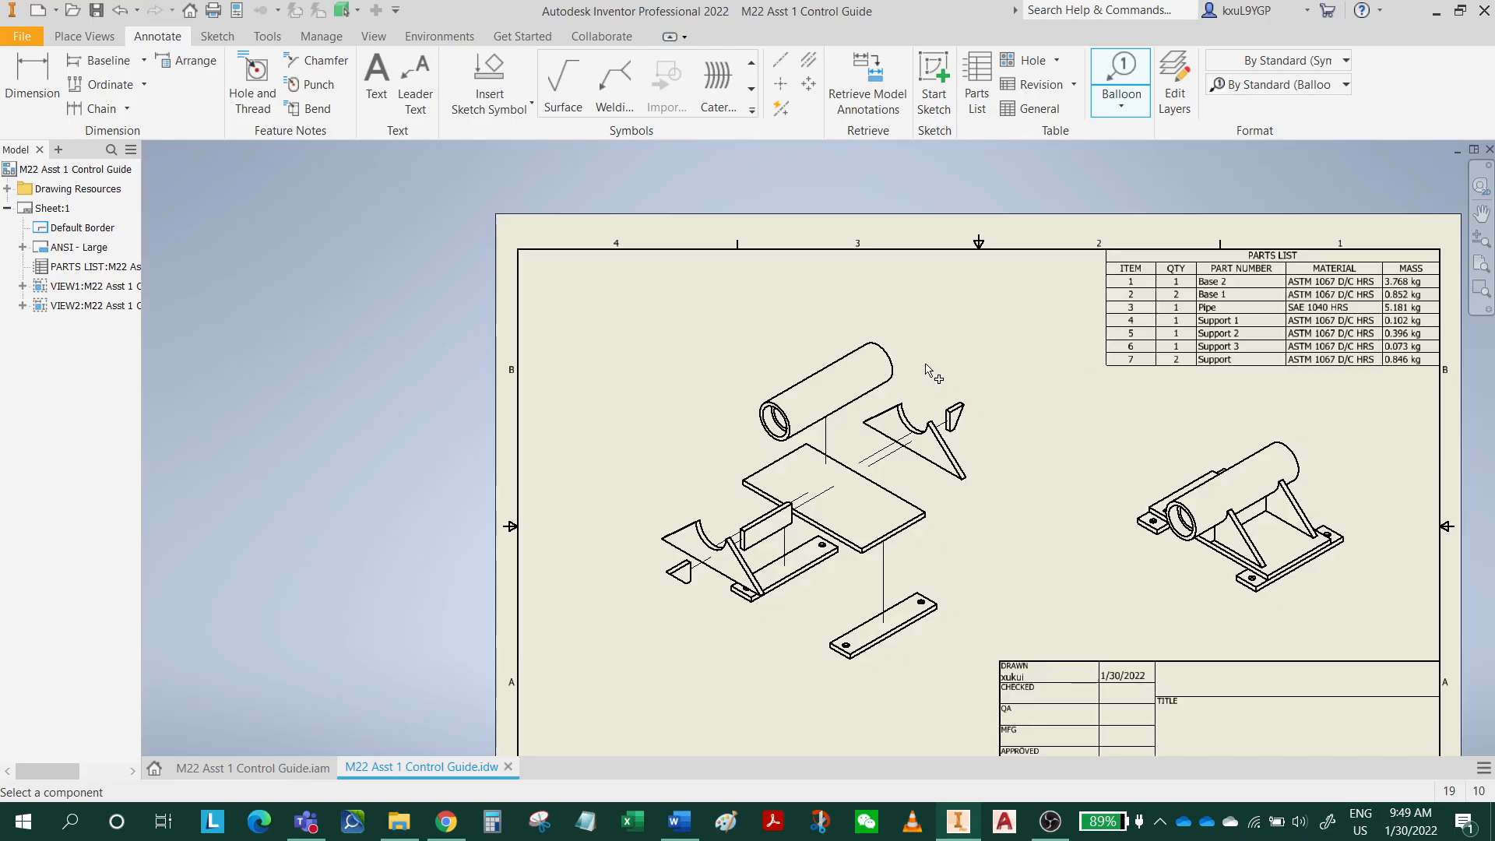
pyautogui.scroll(3, 927, 372)
pyautogui.click(856, 351)
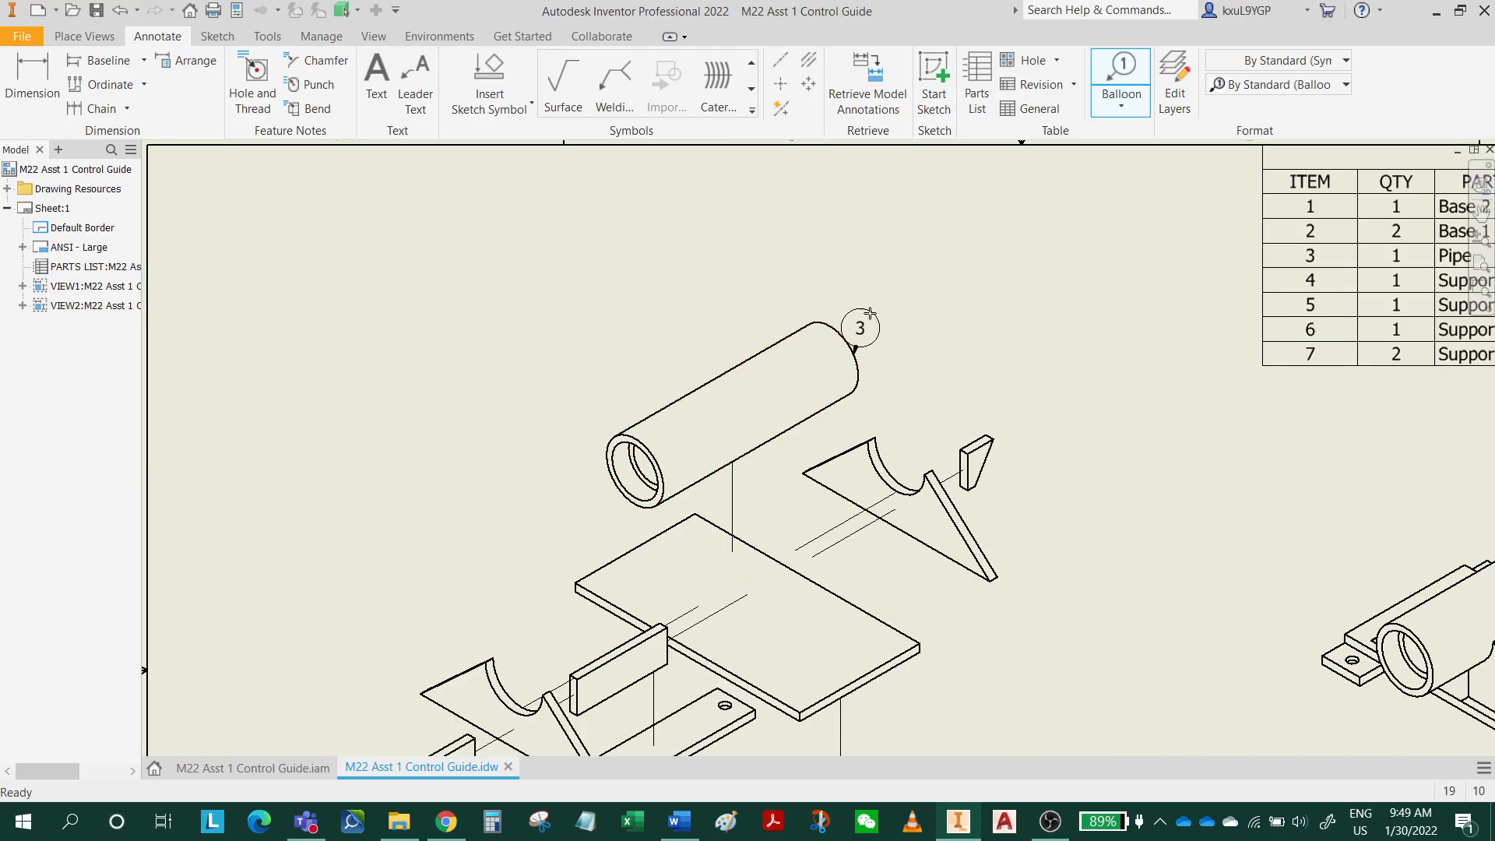
pyautogui.click(962, 285)
pyautogui.rightClick(962, 285)
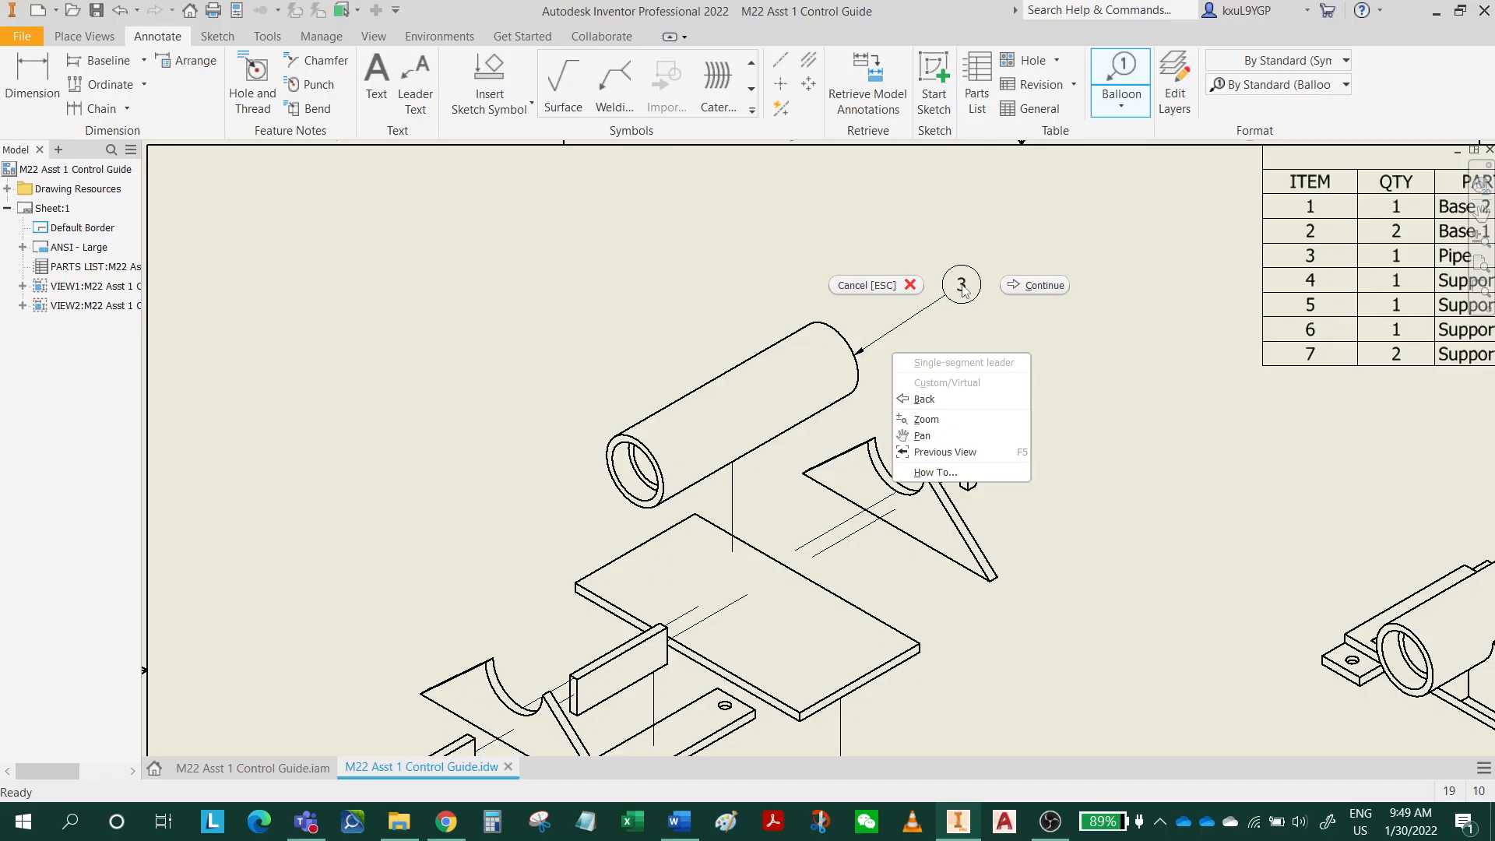
pyautogui.click(1031, 286)
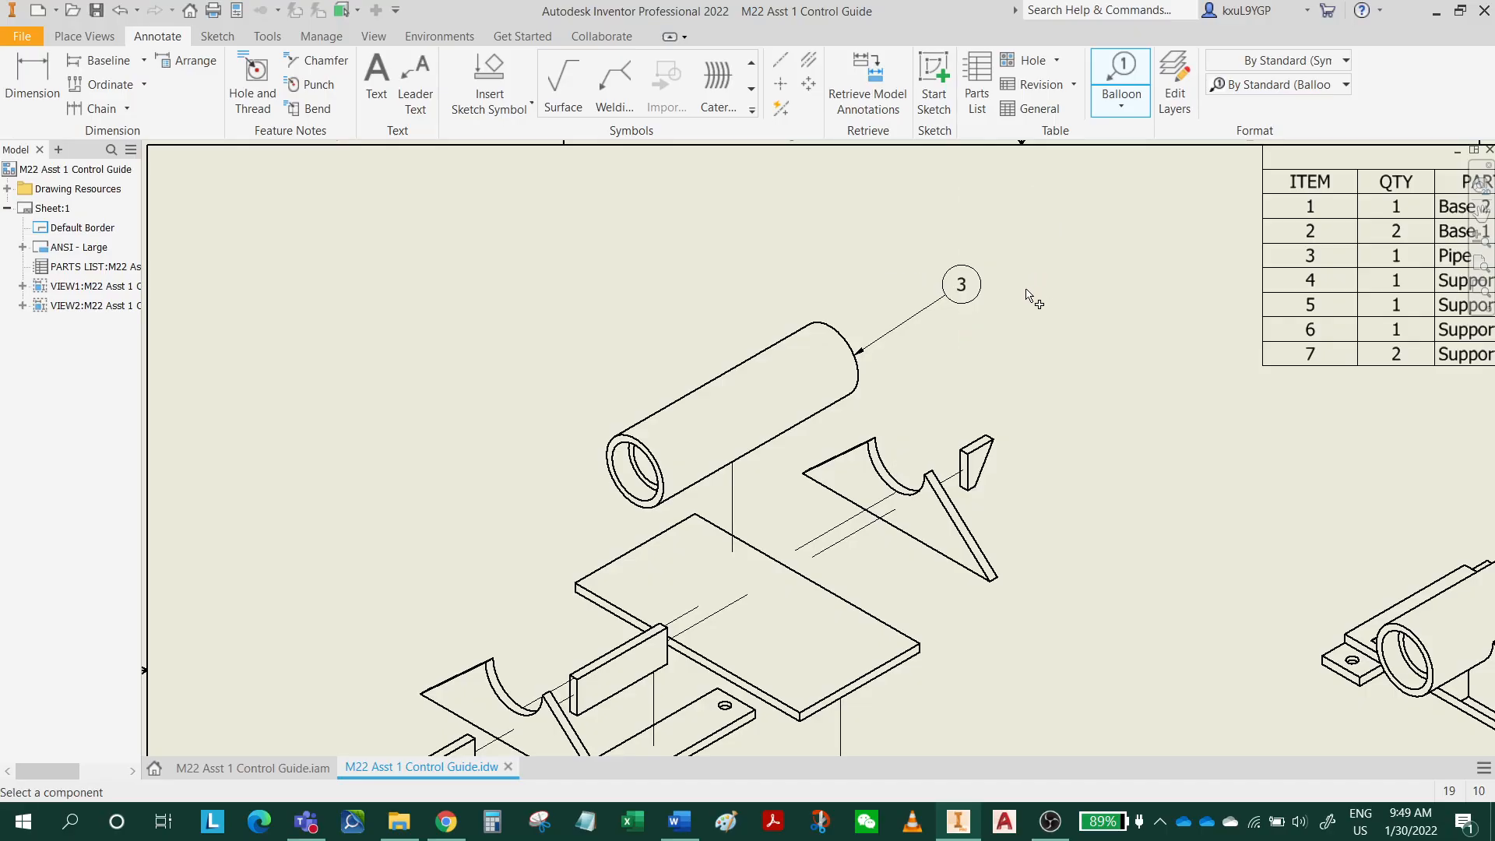
# Add item balloons to the small Support 3 gusset and the neighbouring curved Support on the title-block side of the exploded view.
pyautogui.click(994, 443)
pyautogui.click(1069, 393)
pyautogui.rightClick(1070, 393)
pyautogui.click(1139, 396)
pyautogui.click(1002, 573)
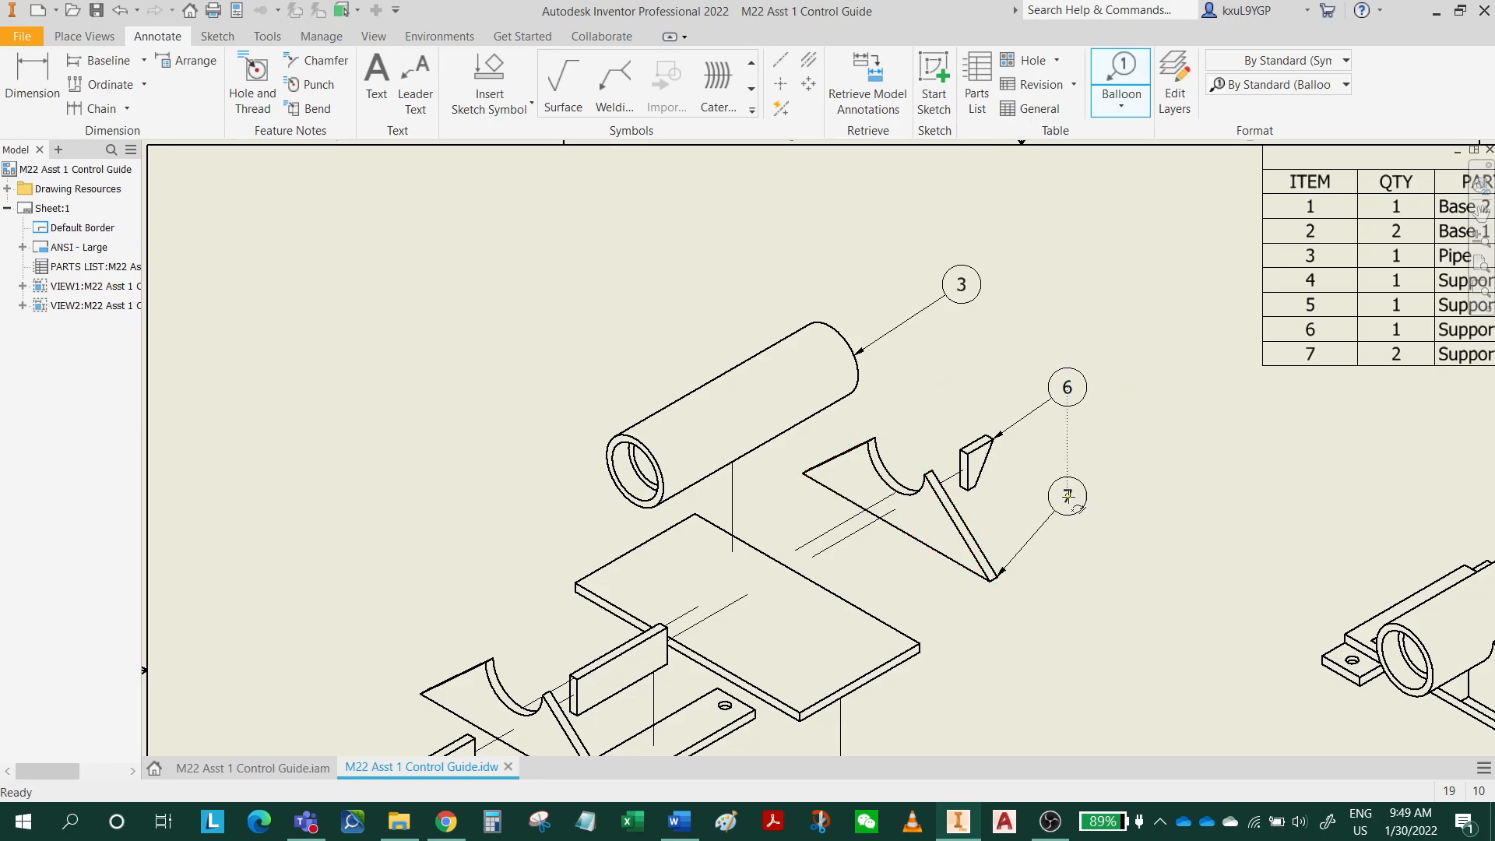
pyautogui.click(1097, 517)
pyautogui.rightClick(1097, 517)
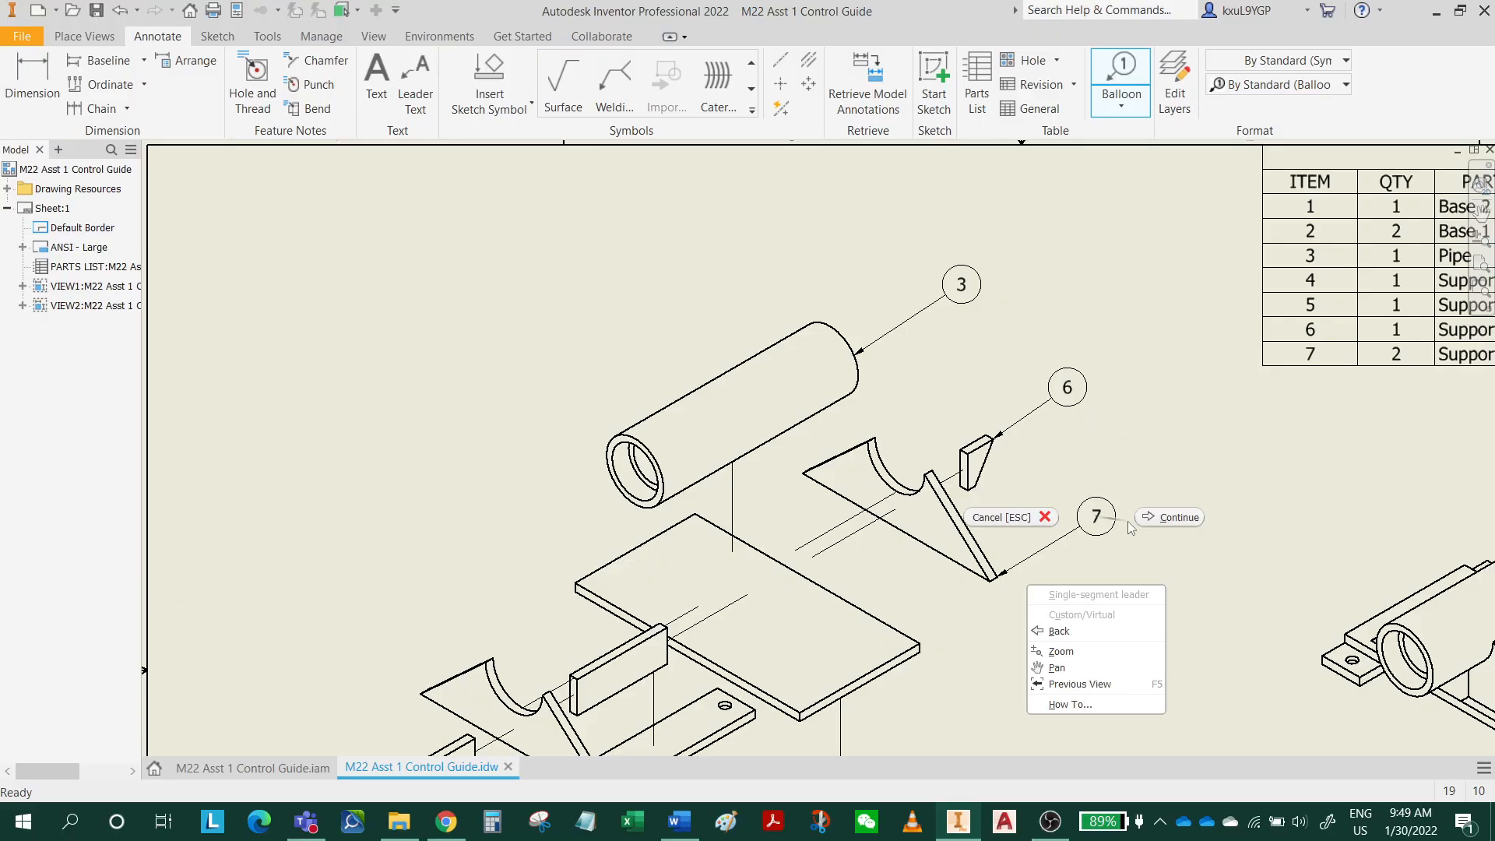
pyautogui.click(1168, 517)
# Balloon the large Base 2 plate and the Base 1 strip beneath it, with both leaders angled down and outward.
pyautogui.moveTo(929, 669); pyautogui.dragTo(886, 417, button='middle')
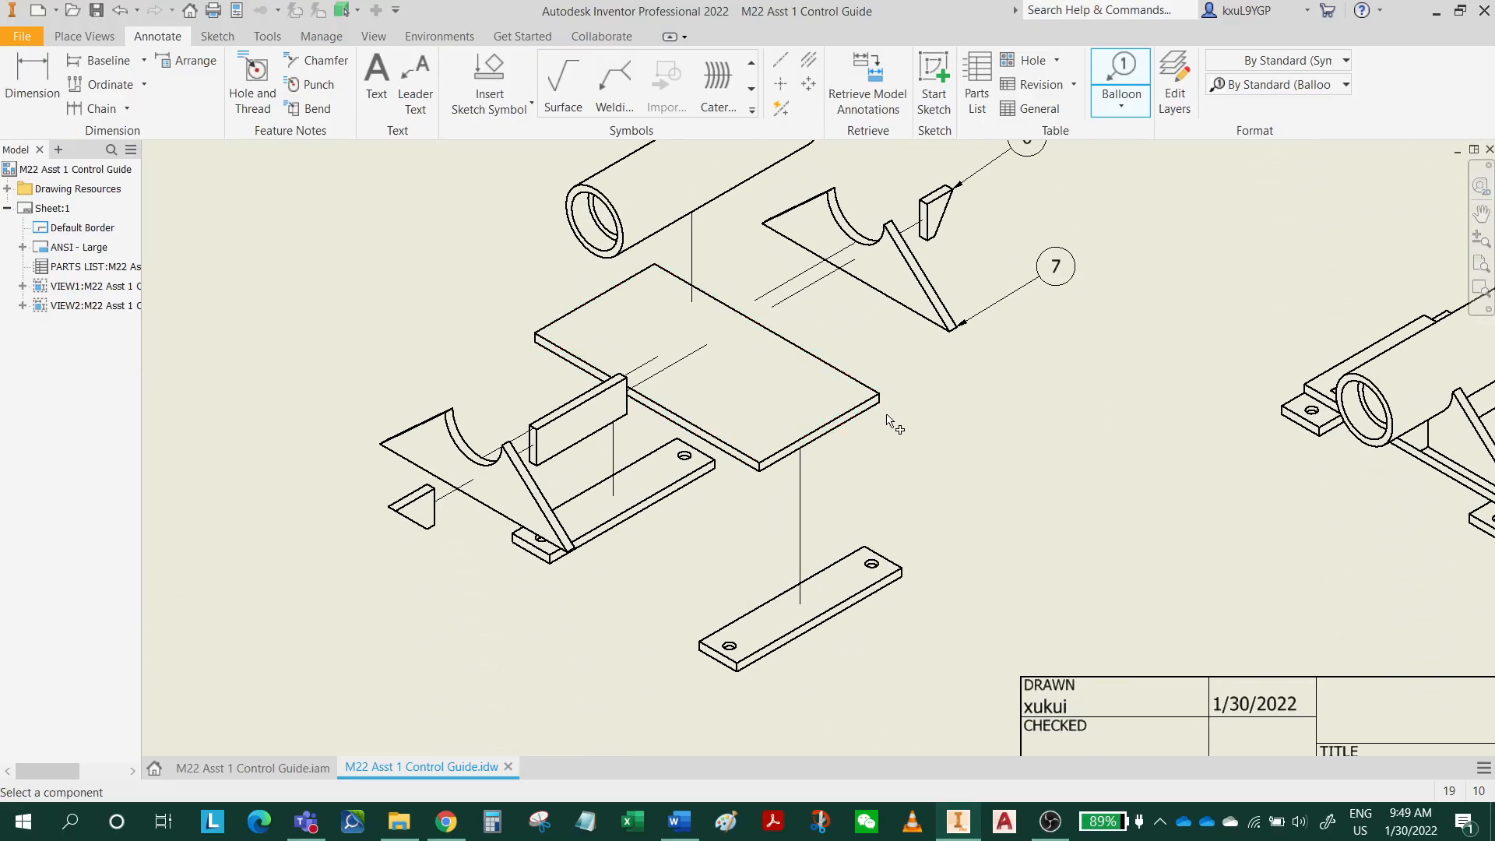
pyautogui.click(884, 413)
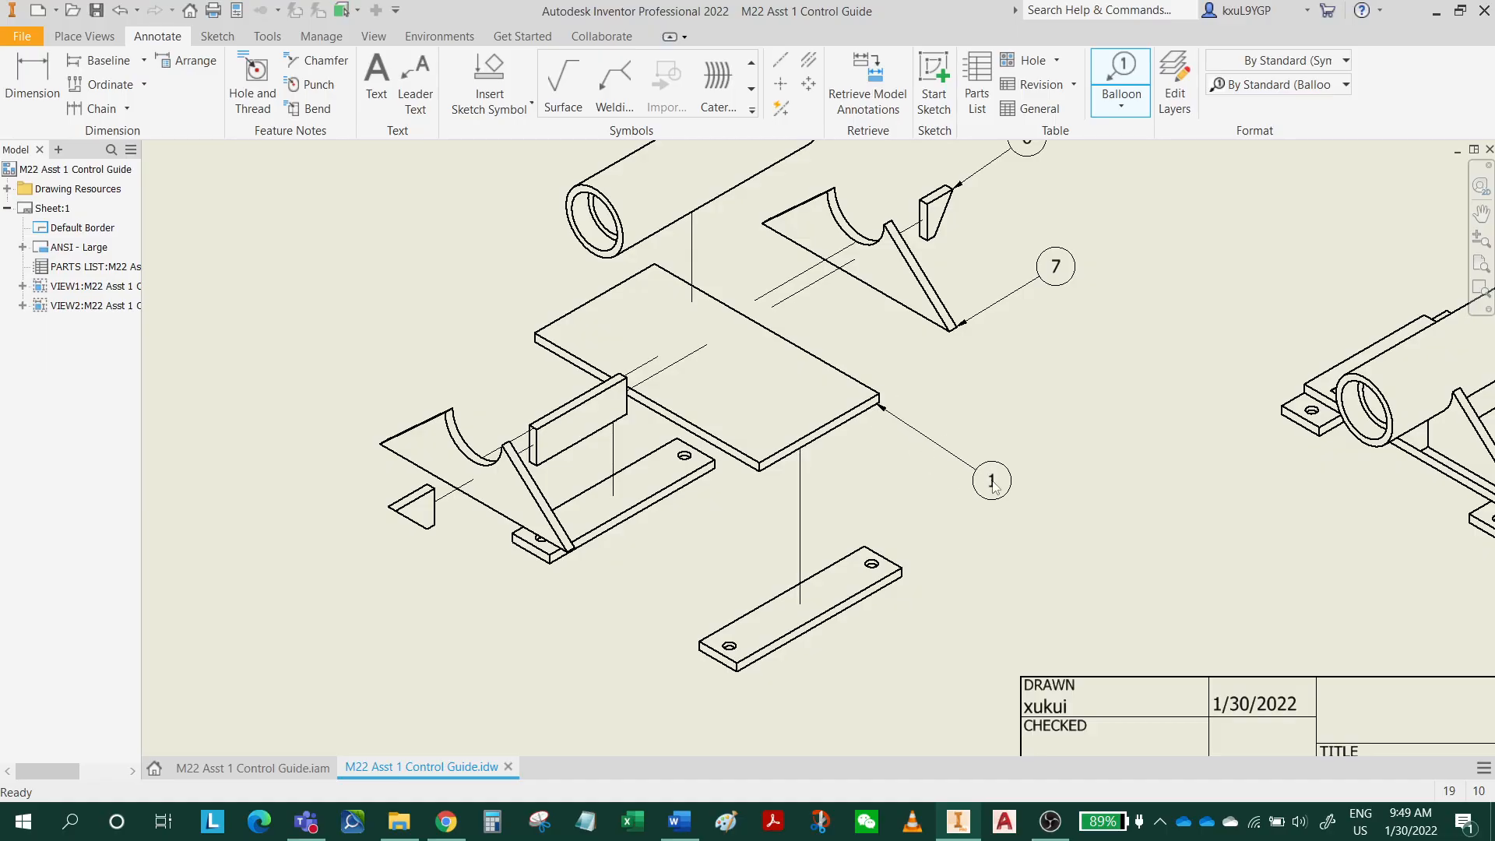
pyautogui.click(993, 484)
pyautogui.rightClick(993, 485)
pyautogui.click(1059, 482)
pyautogui.click(883, 598)
pyautogui.click(969, 654)
pyautogui.rightClick(969, 654)
pyautogui.click(1047, 653)
# Balloon the upright rectangular Support 2 and the small triangular Support 1, with both leaders angled up and outward.
pyautogui.moveTo(626, 531)
pyautogui.mouseDown(button='middle')
pyautogui.moveTo(767, 491)
pyautogui.moveTo(901, 567)
pyautogui.mouseUp(button='middle')
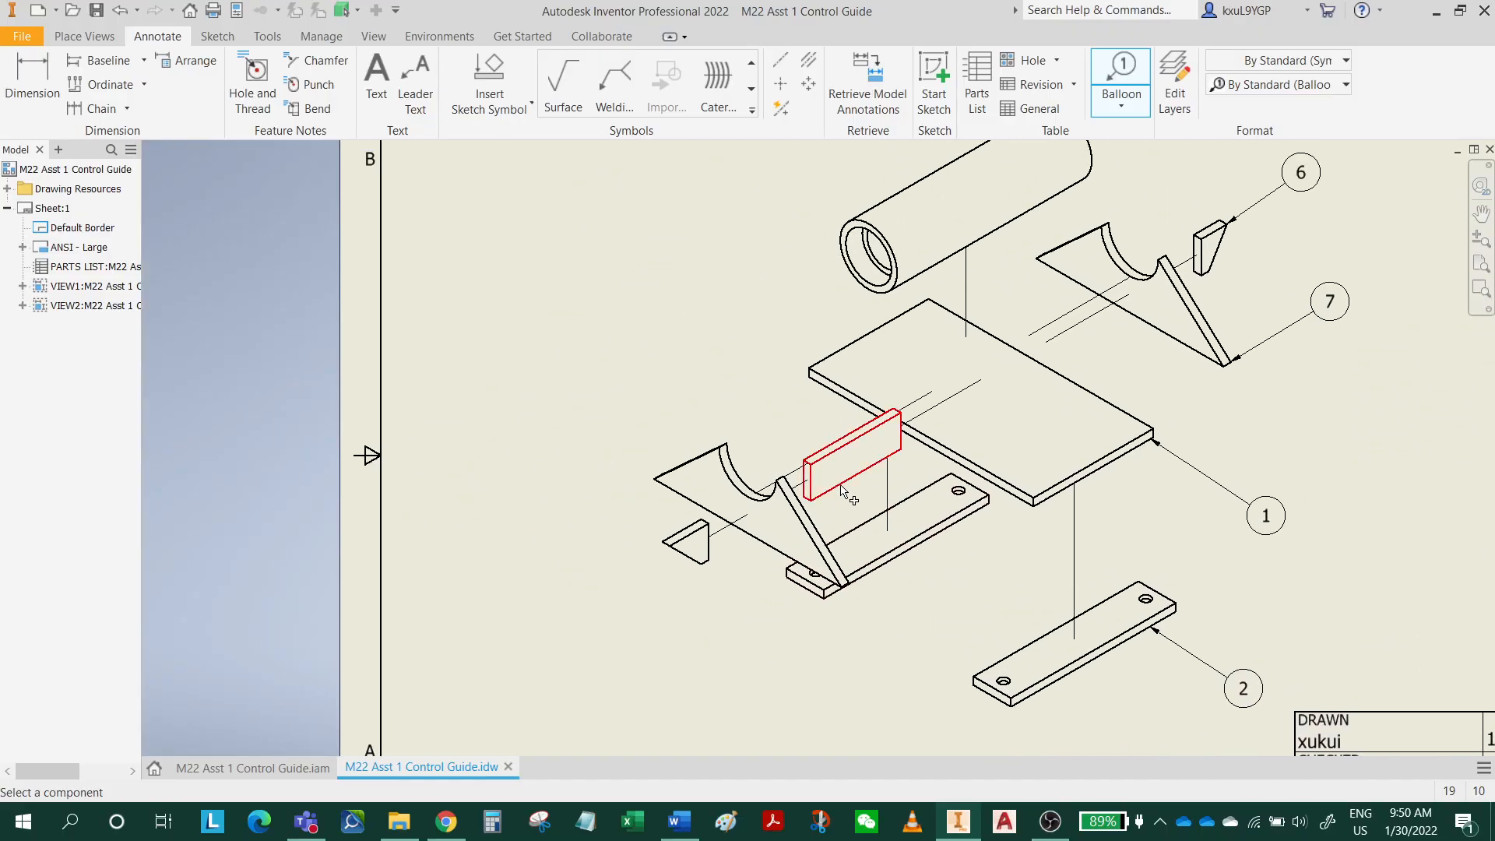
pyautogui.click(819, 450)
pyautogui.click(660, 335)
pyautogui.rightClick(660, 334)
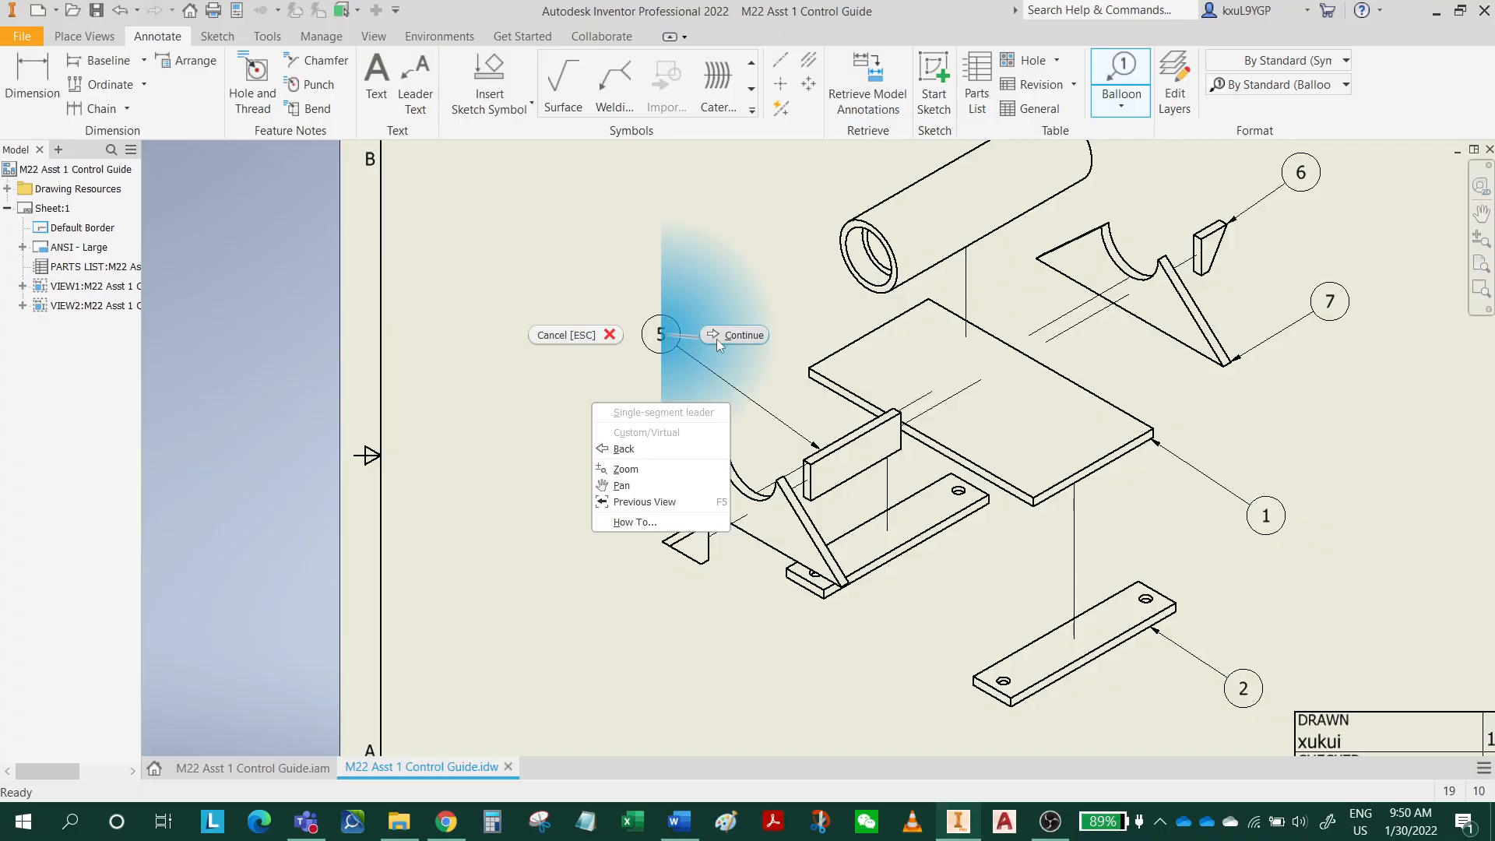
pyautogui.click(717, 337)
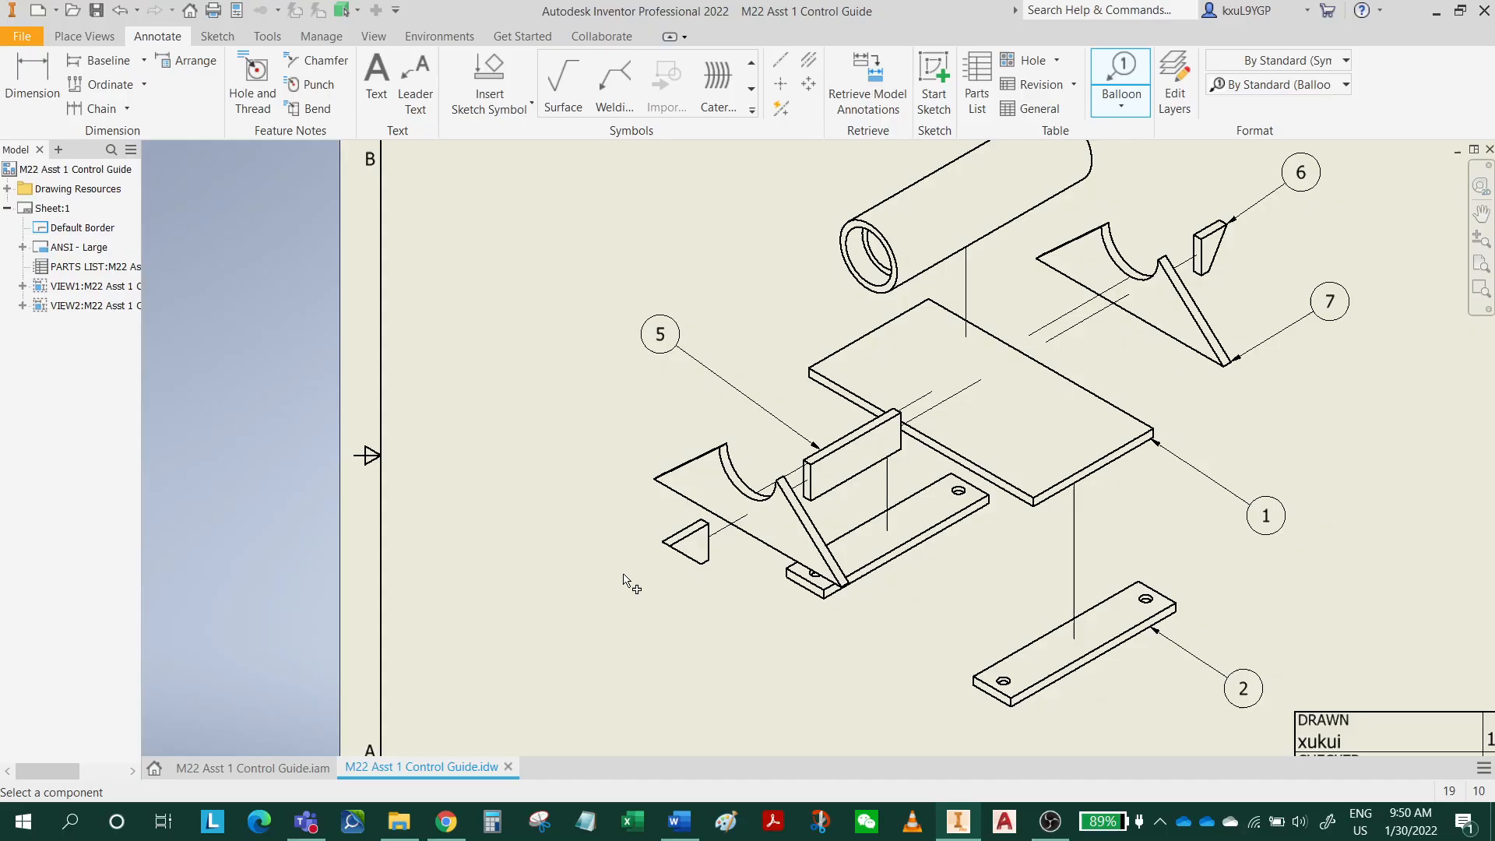
pyautogui.click(668, 536)
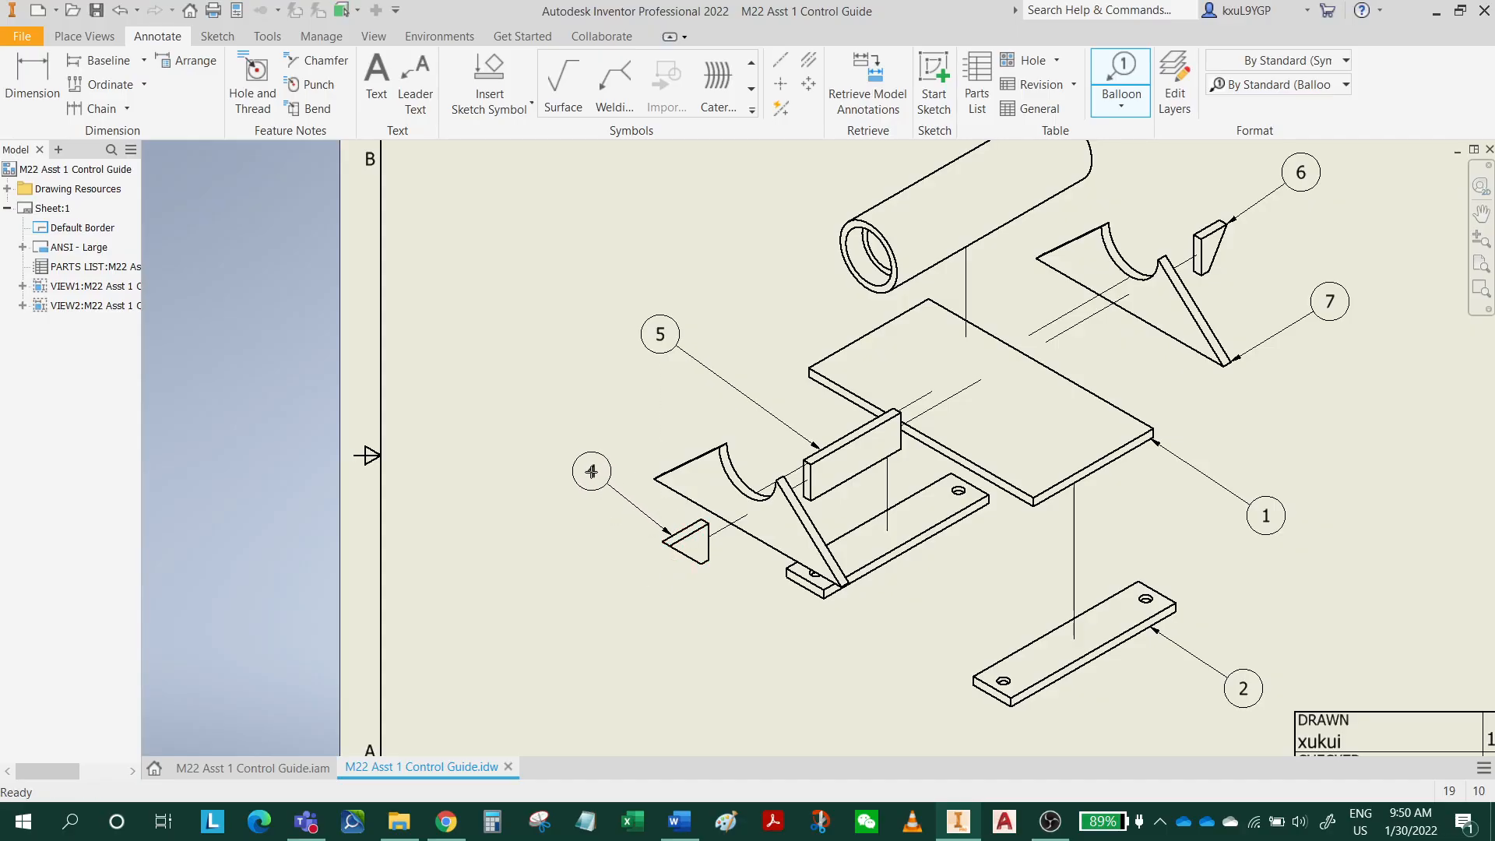
pyautogui.rightClick(593, 469)
pyautogui.click(658, 474)
# End the balloon command and examine the balloon status of each item in the parts list.
pyautogui.moveTo(1027, 463); pyautogui.dragTo(560, 736, button='middle')
pyautogui.scroll(5, 1209, 406)
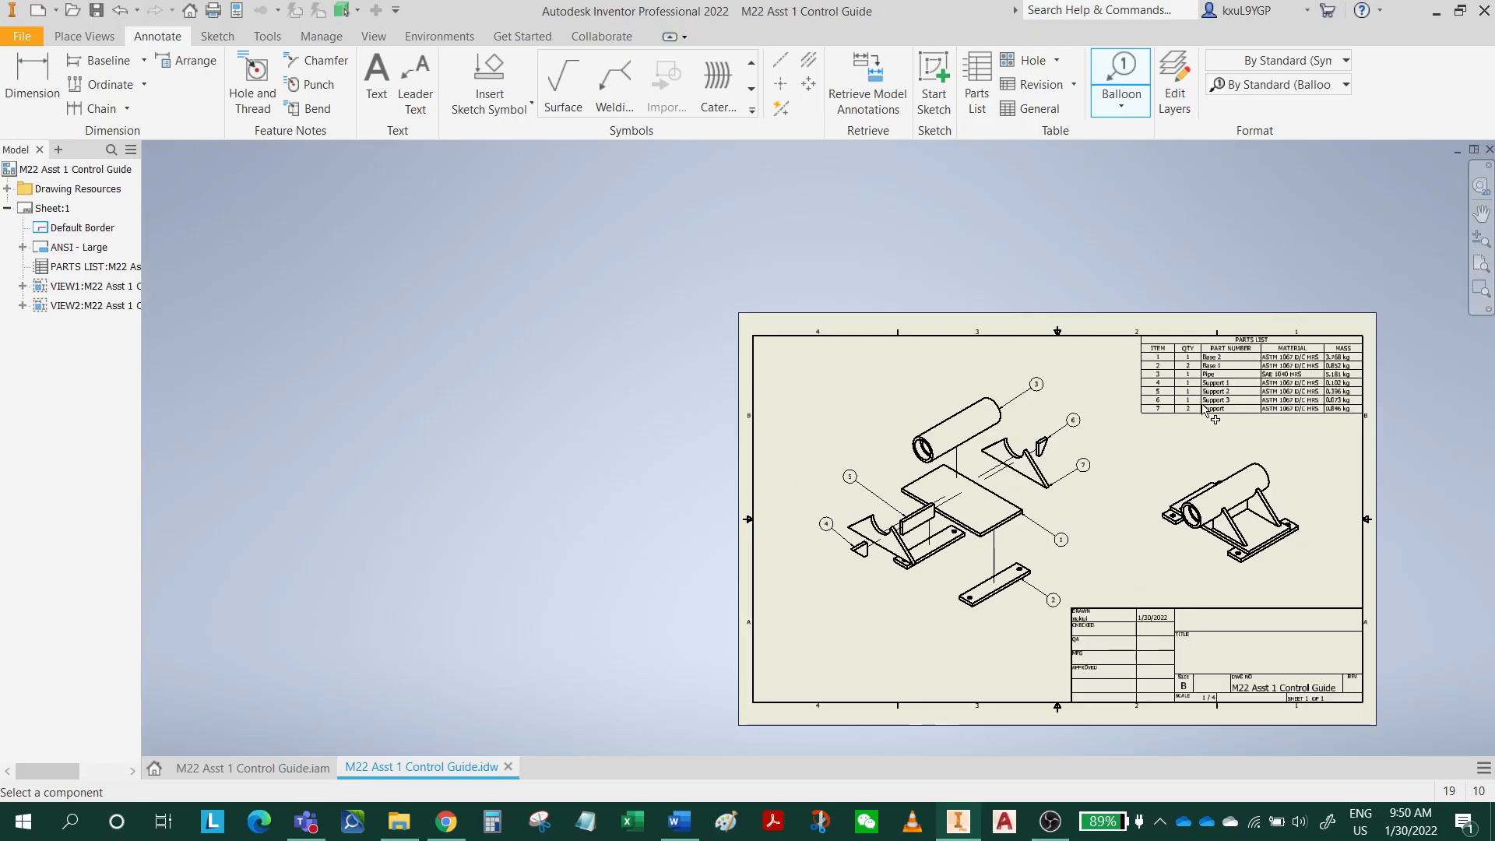
pyautogui.scroll(-3, 1211, 415)
pyautogui.moveTo(1267, 448); pyautogui.dragTo(980, 384, button='middle')
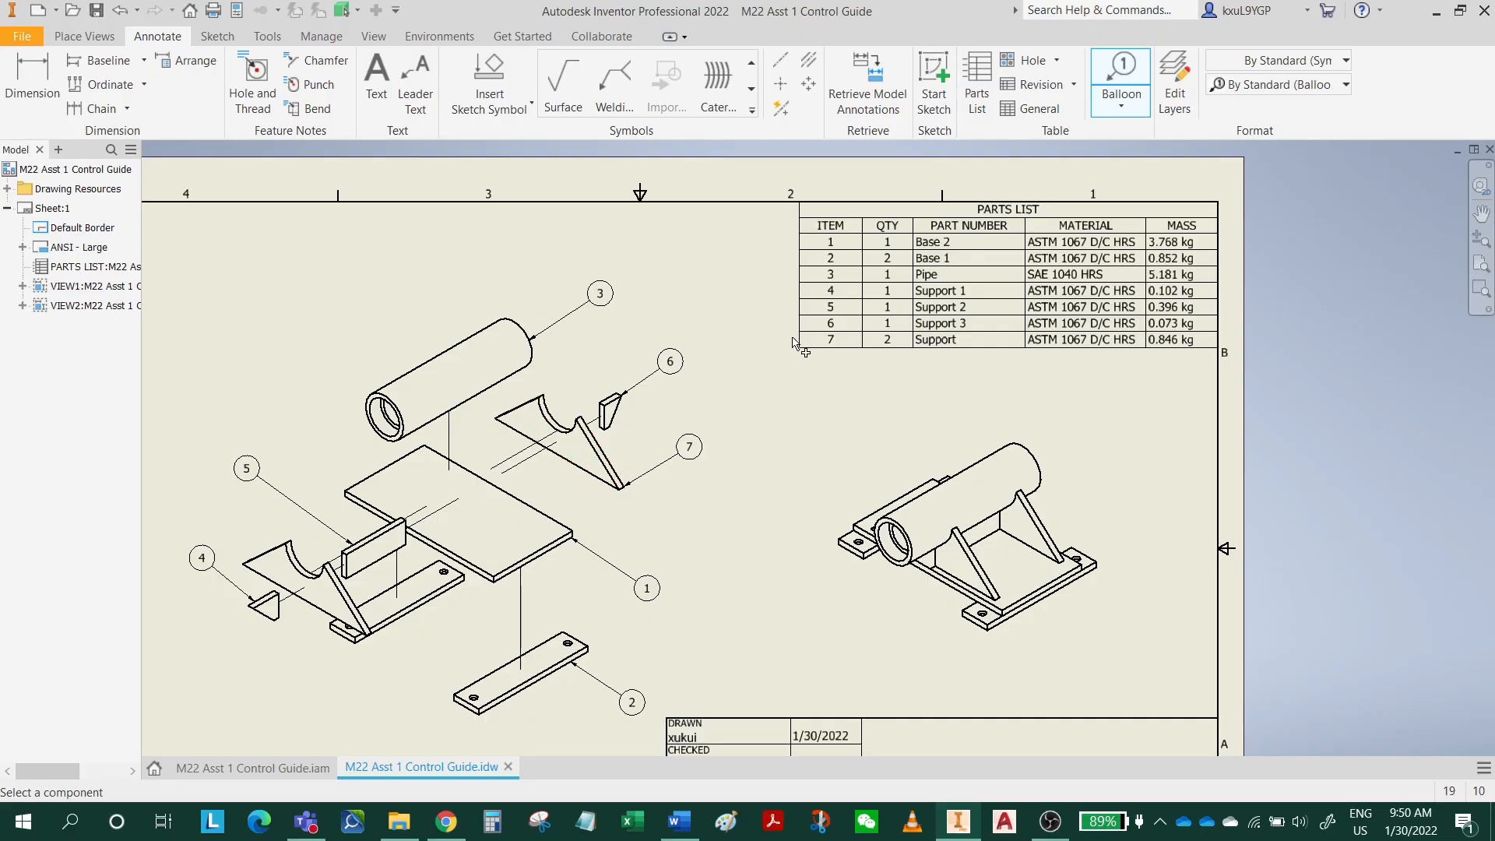
pyautogui.rightClick(745, 325)
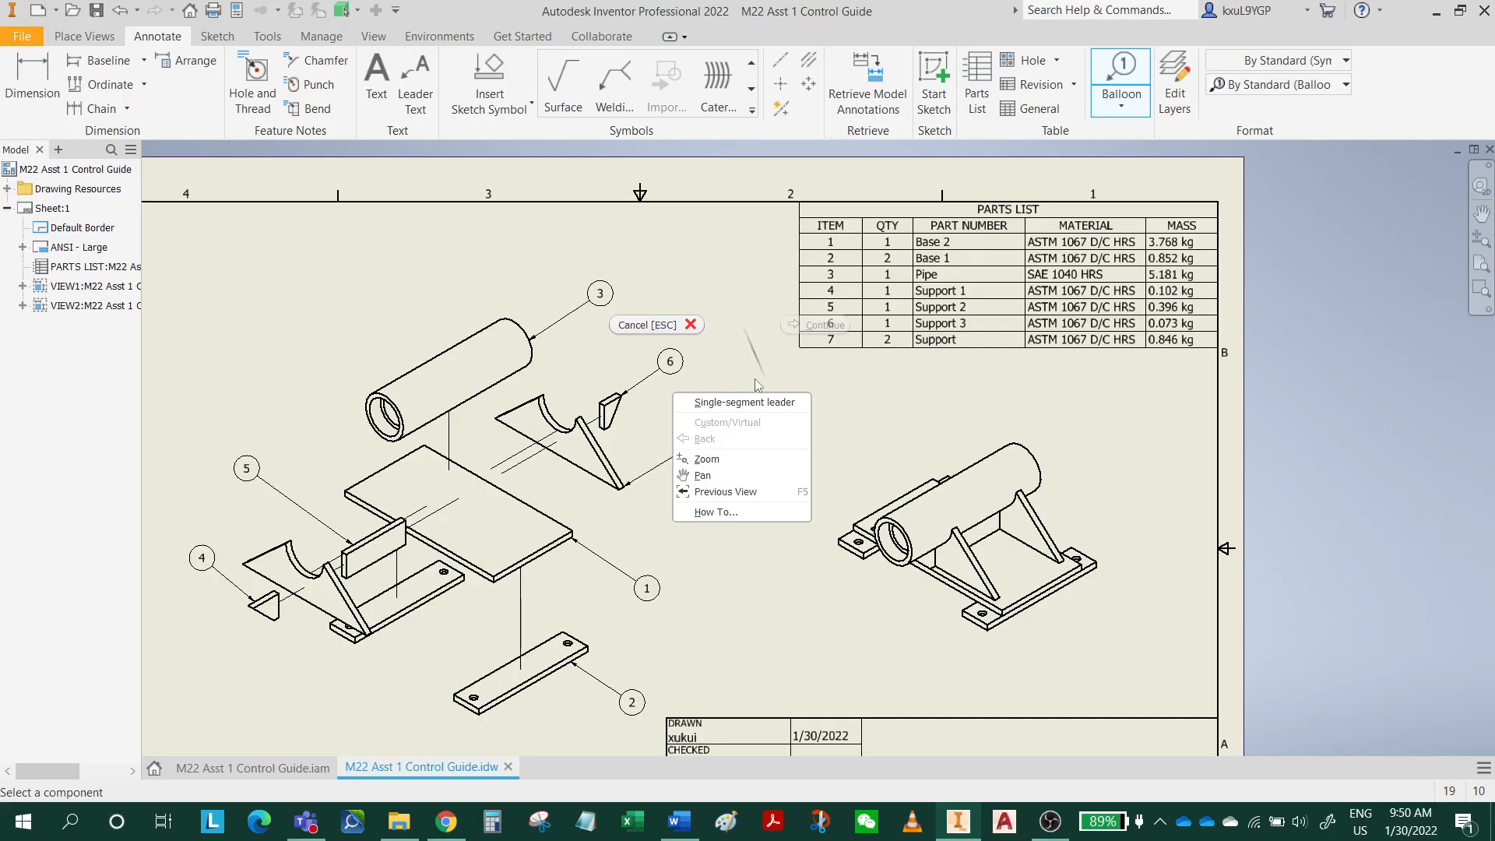
pyautogui.click(653, 333)
pyautogui.click(939, 302)
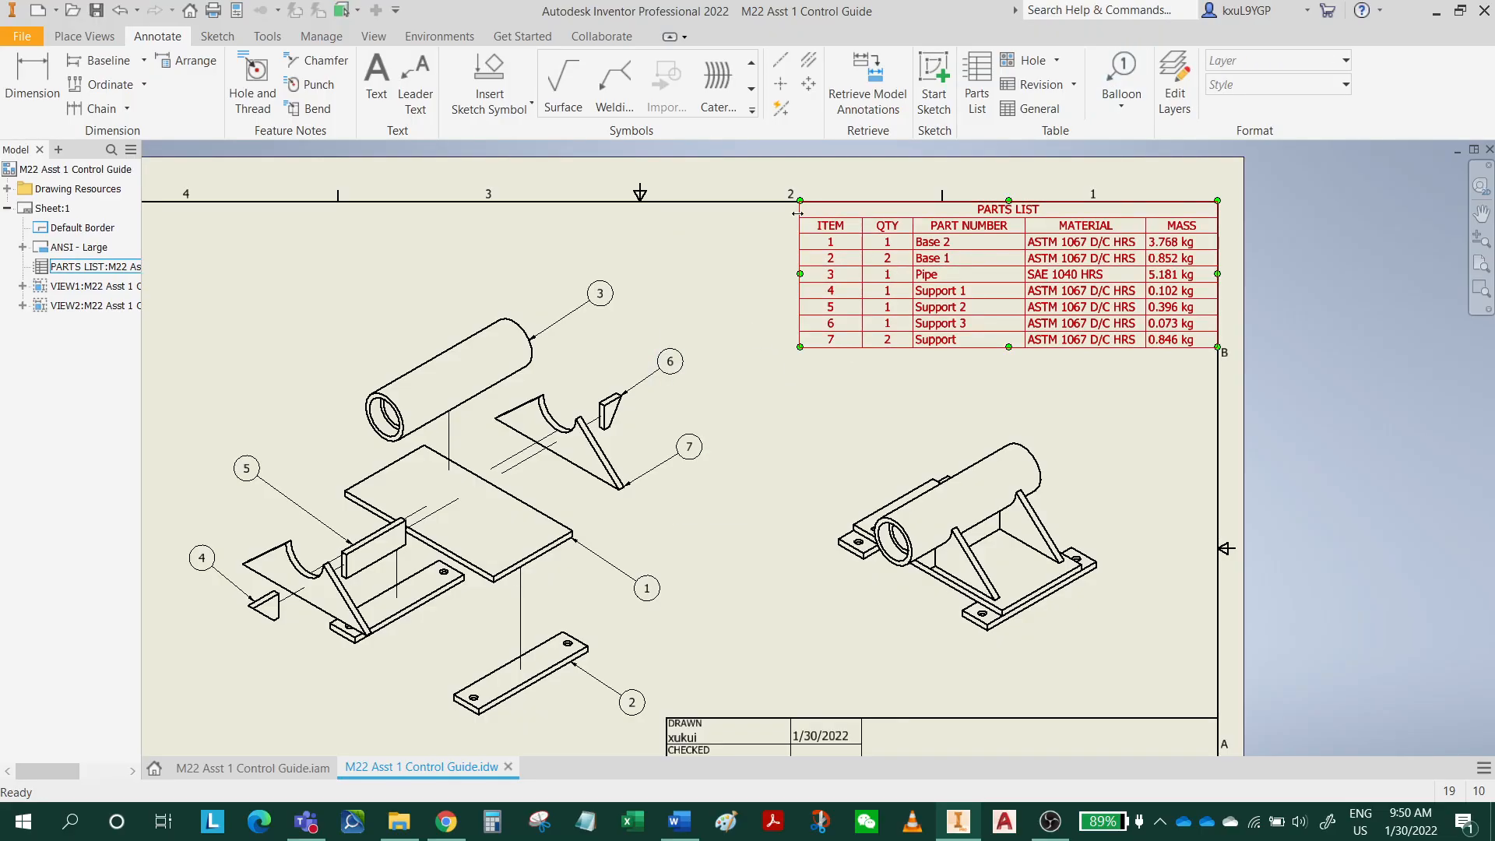
pyautogui.doubleClick(836, 230)
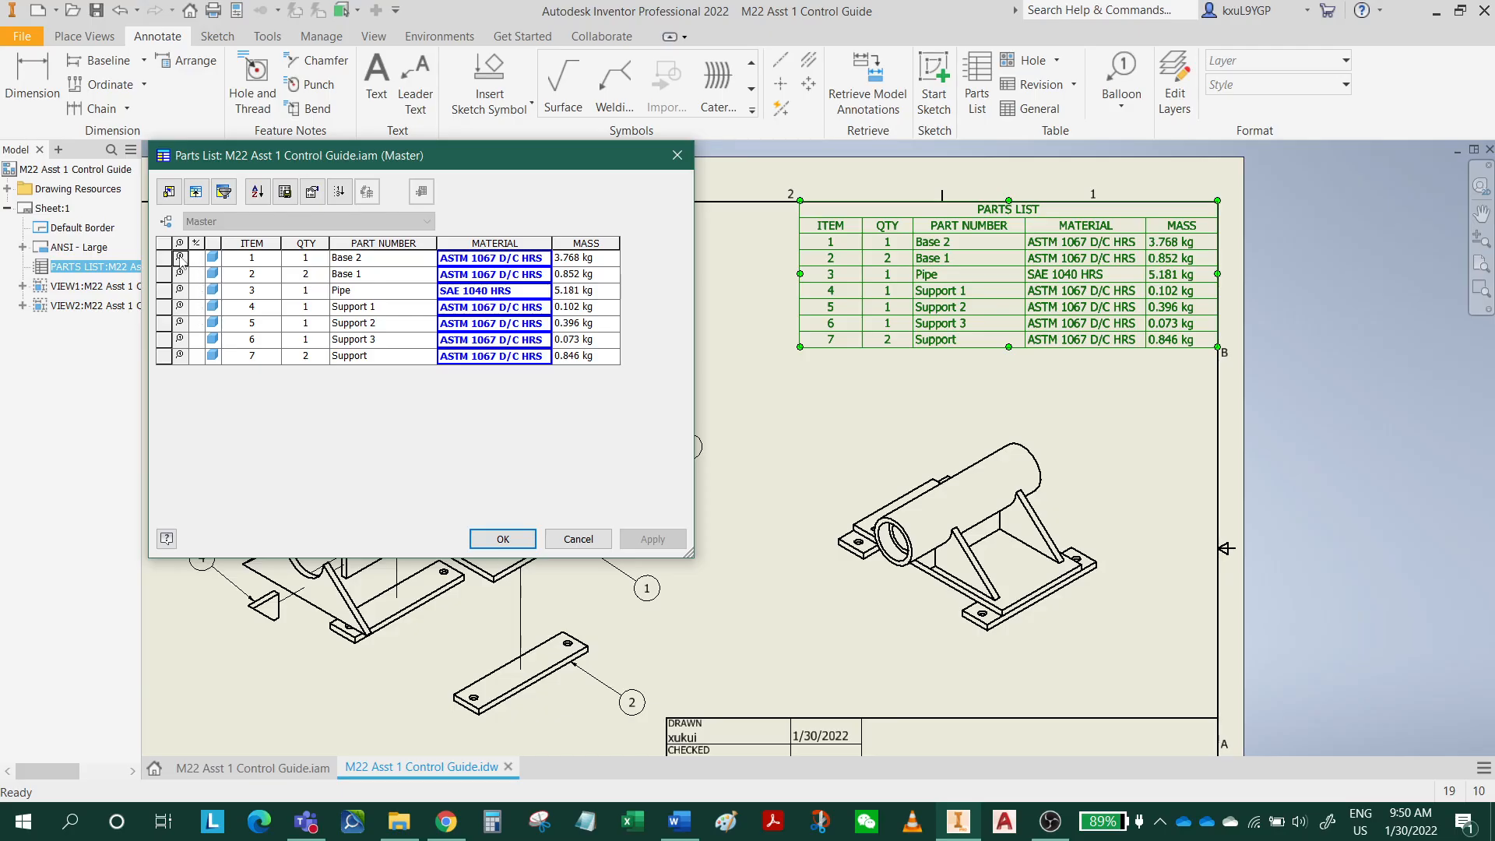
pyautogui.click(579, 539)
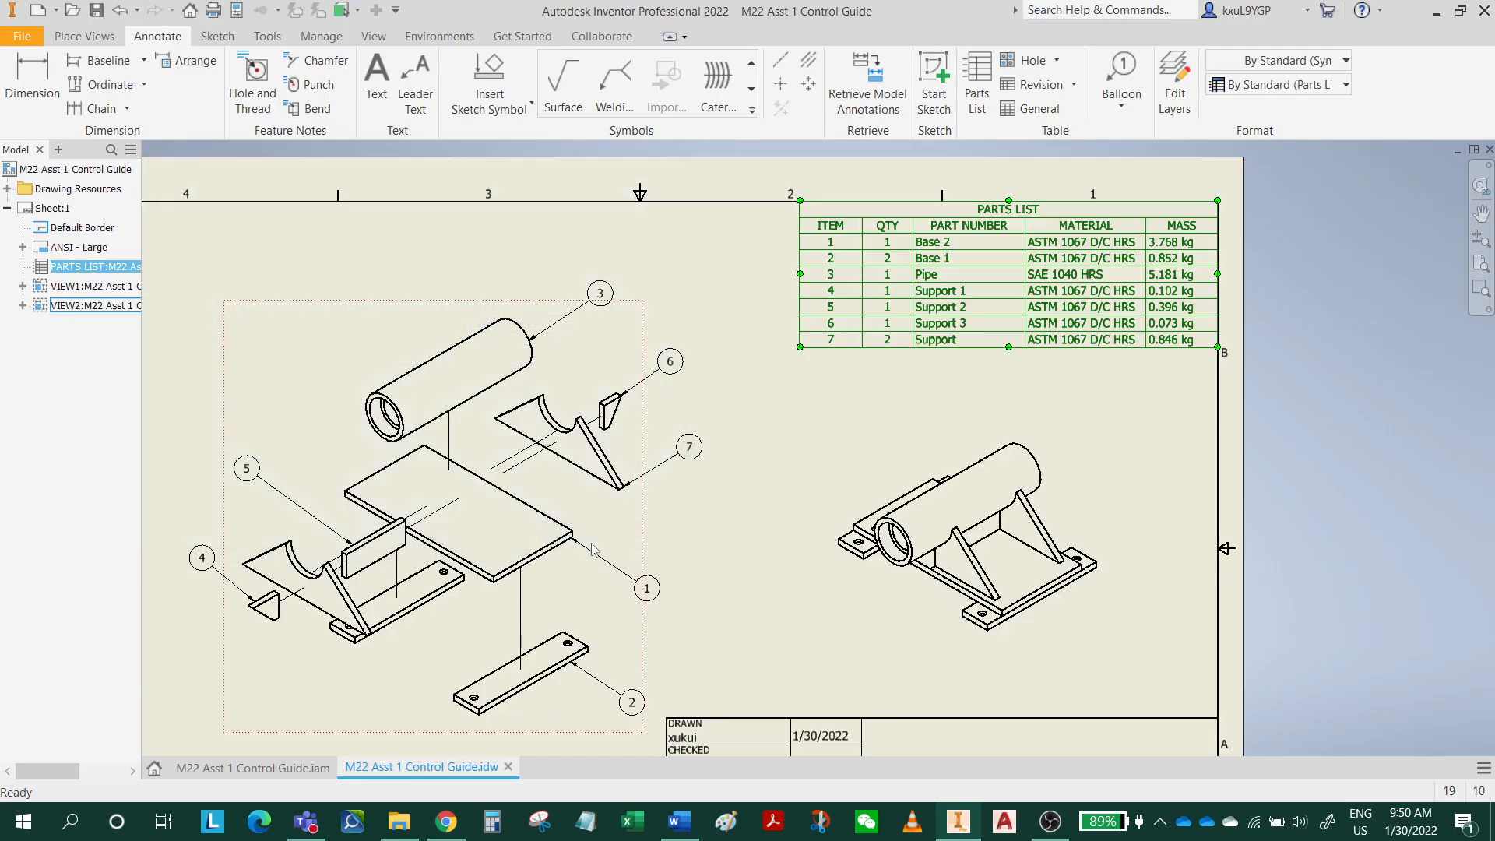
# Delete the Pipe's balloon and check the Pipe row's balloon status in the parts list.
pyautogui.click(604, 300)
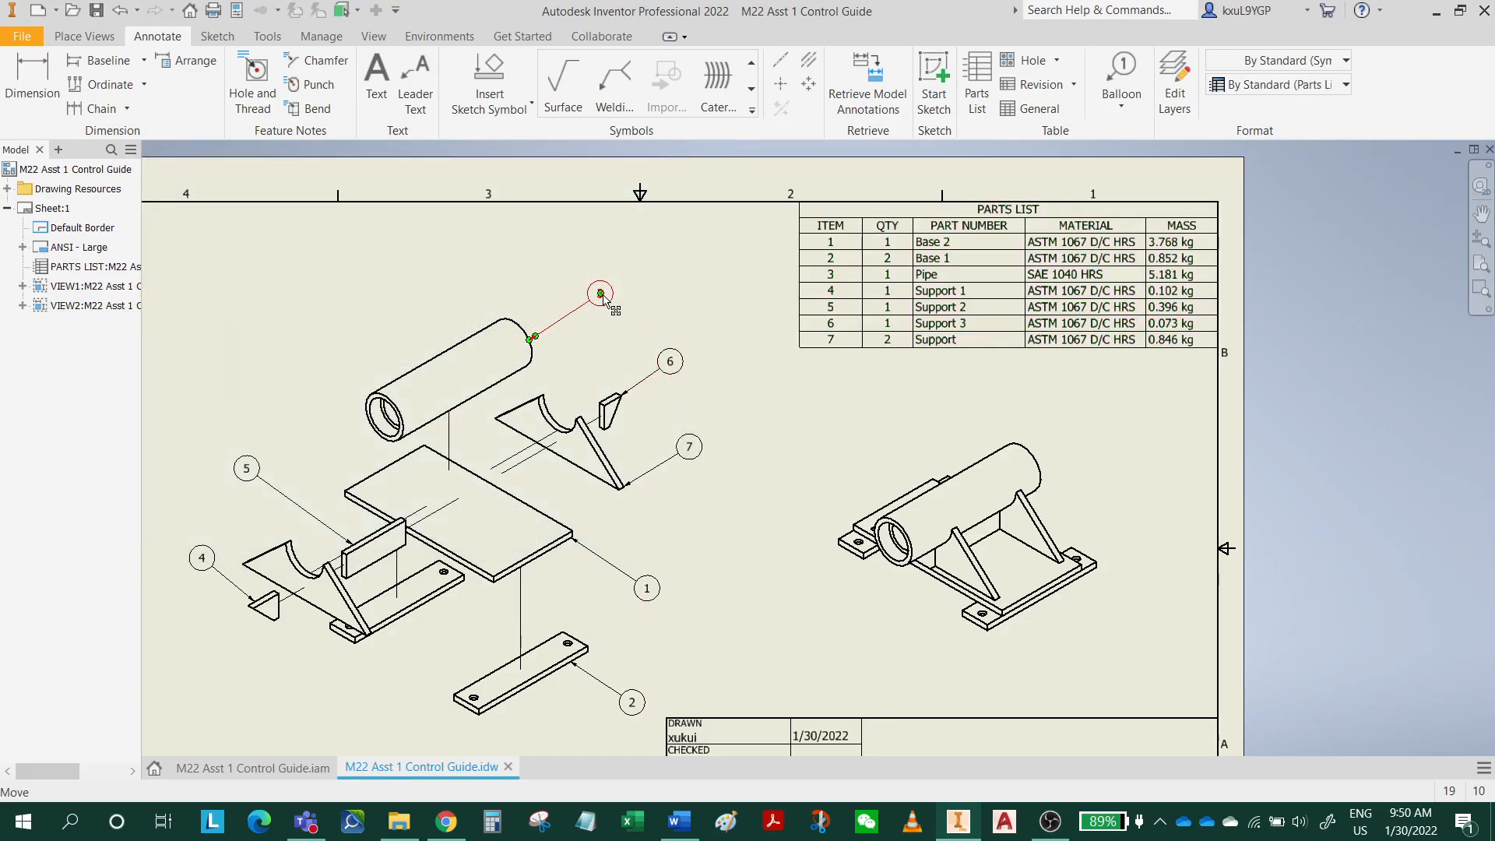
pyautogui.press('Delete')
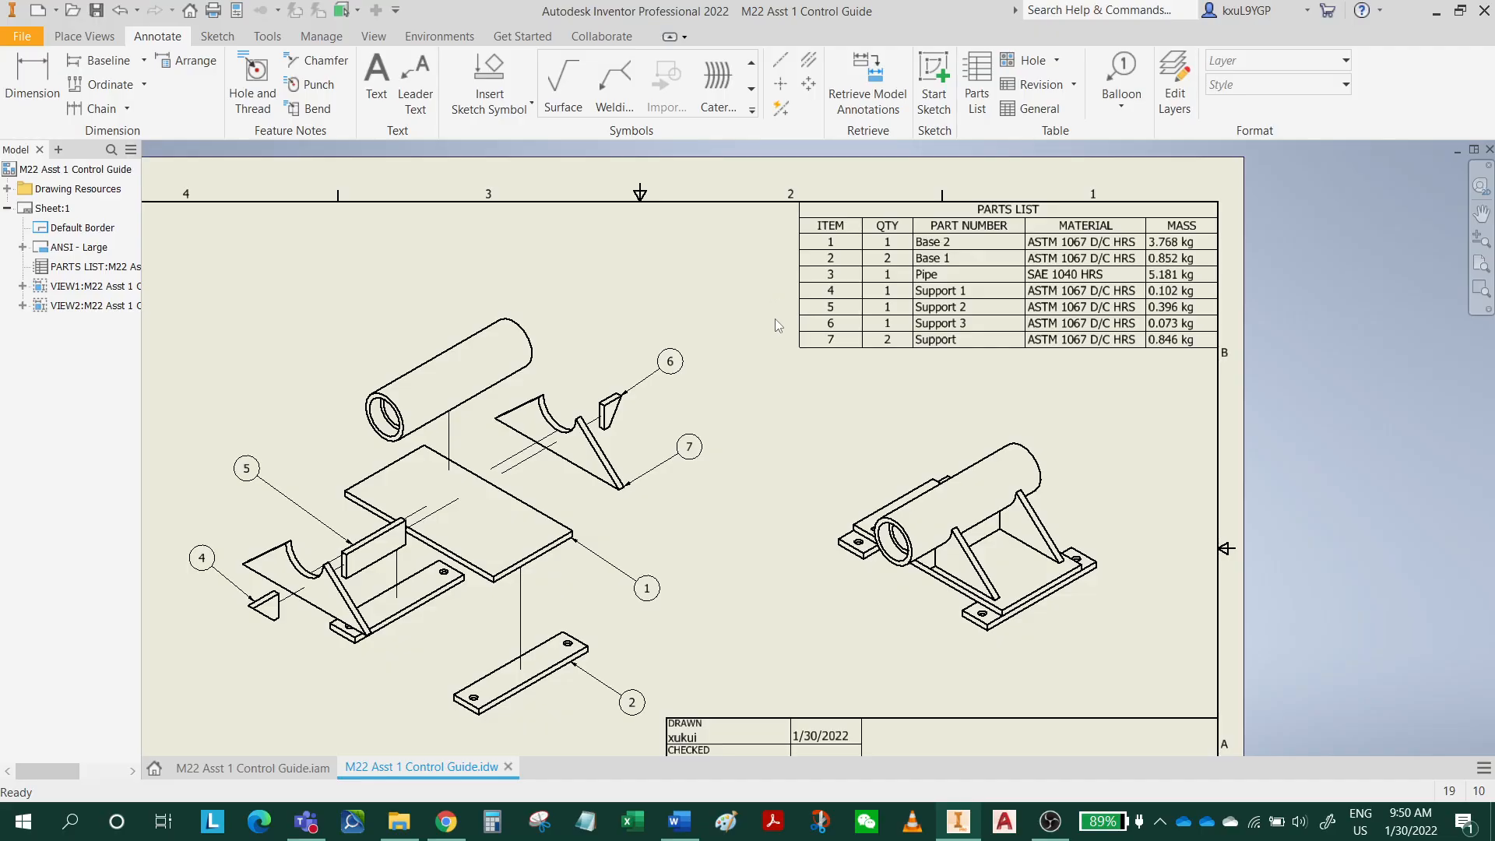
pyautogui.click(866, 238)
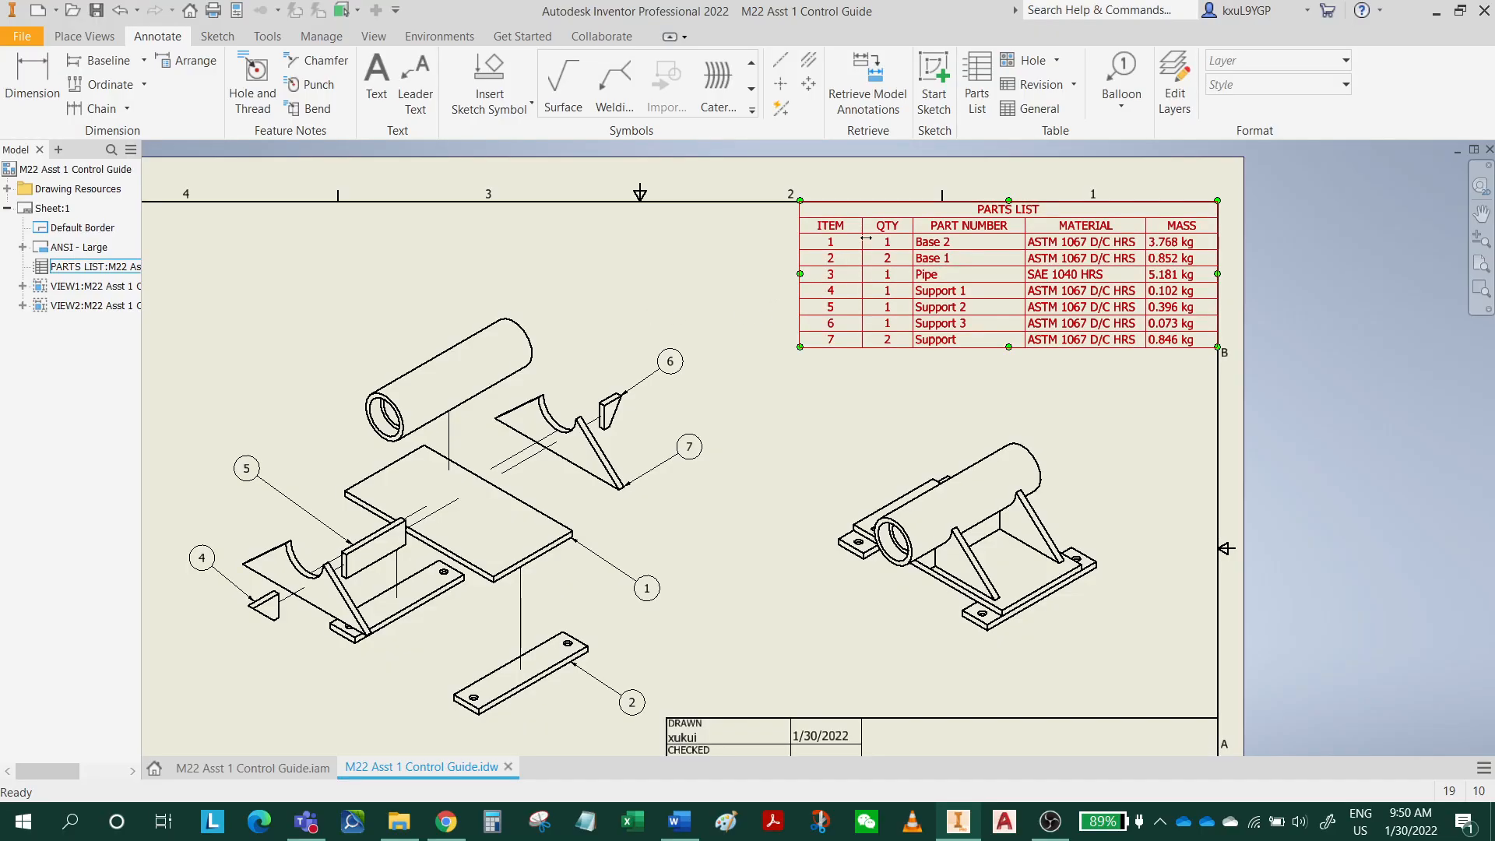
pyautogui.doubleClick(827, 233)
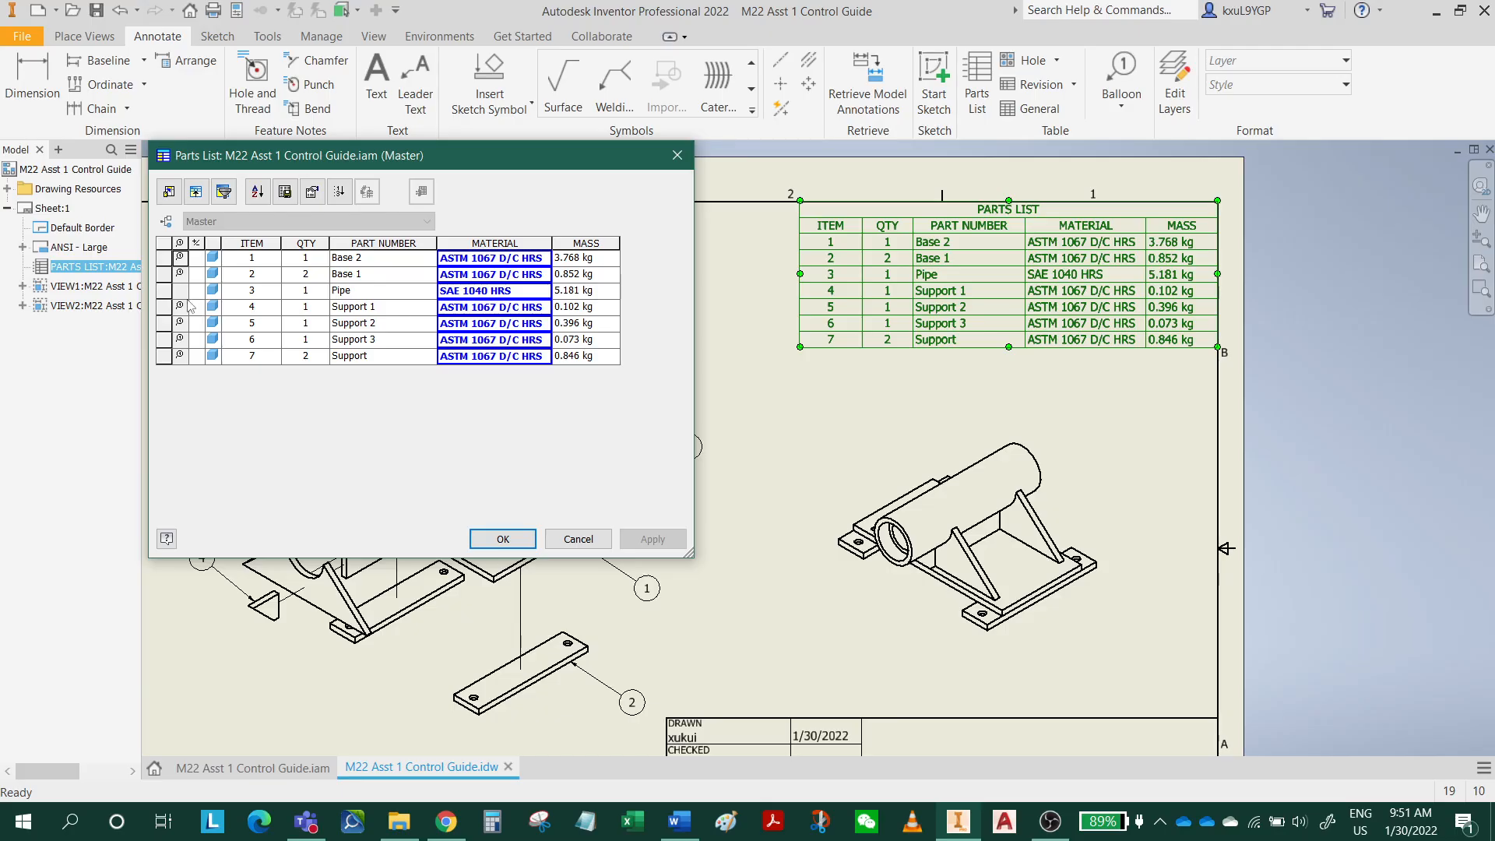
pyautogui.click(502, 539)
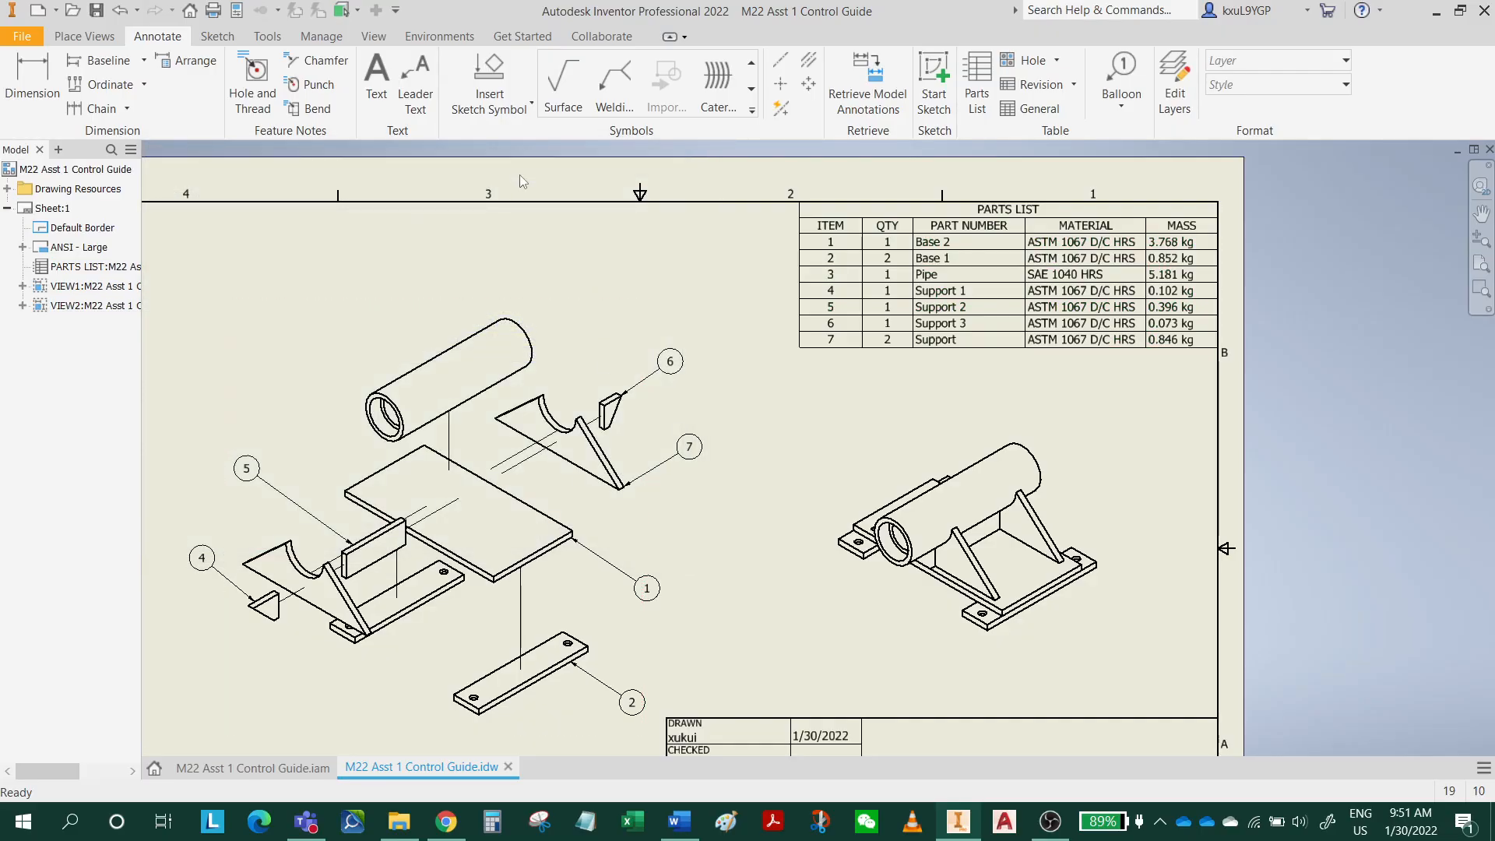
# Add a new item balloon to the upper edge of the Pipe in the exploded view and end the balloon command.
pyautogui.click(1122, 78)
pyautogui.click(526, 339)
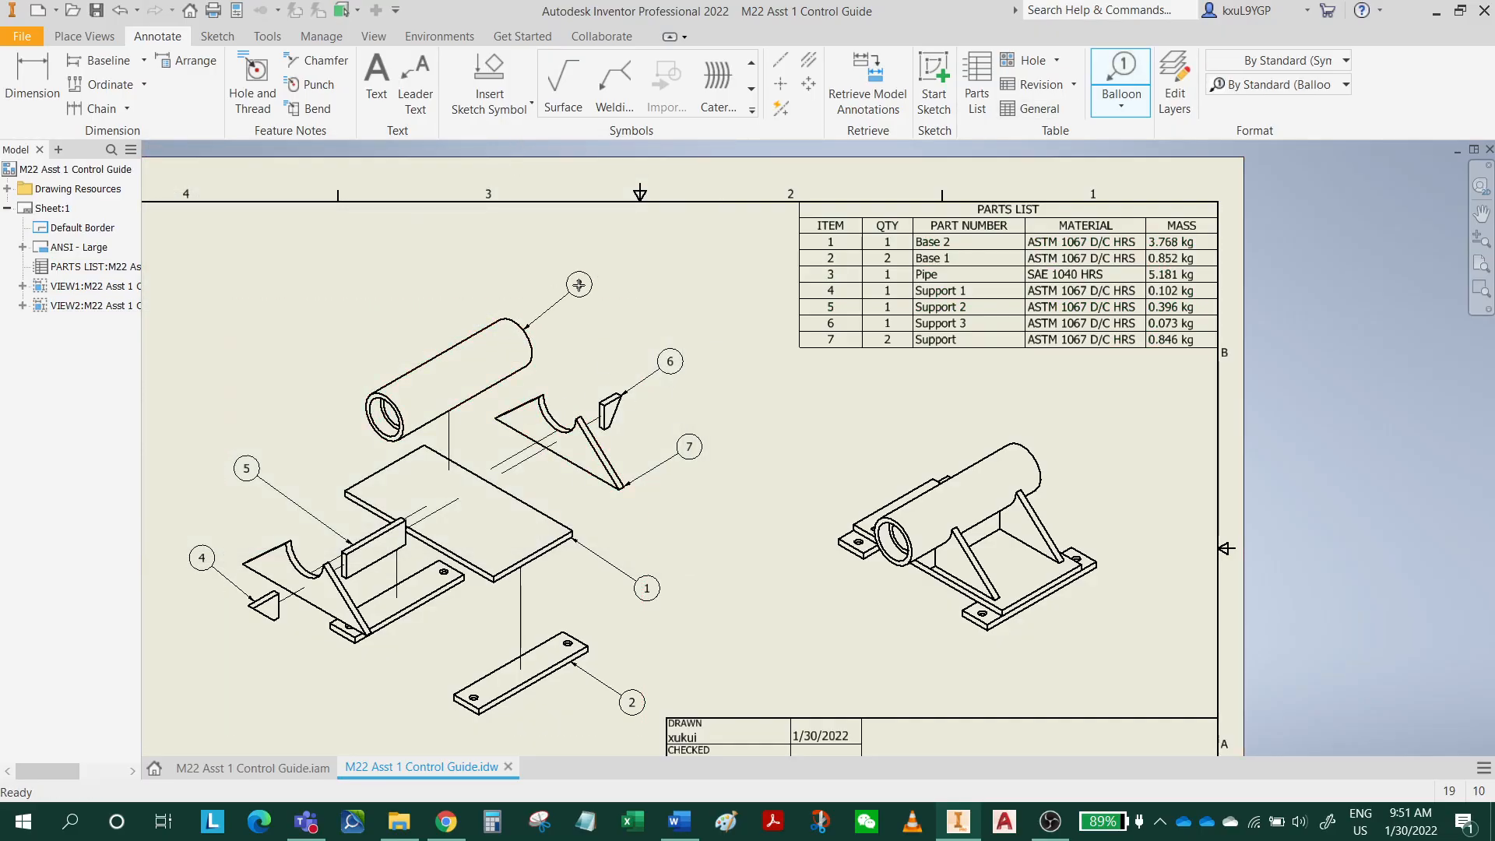
pyautogui.rightClick(583, 286)
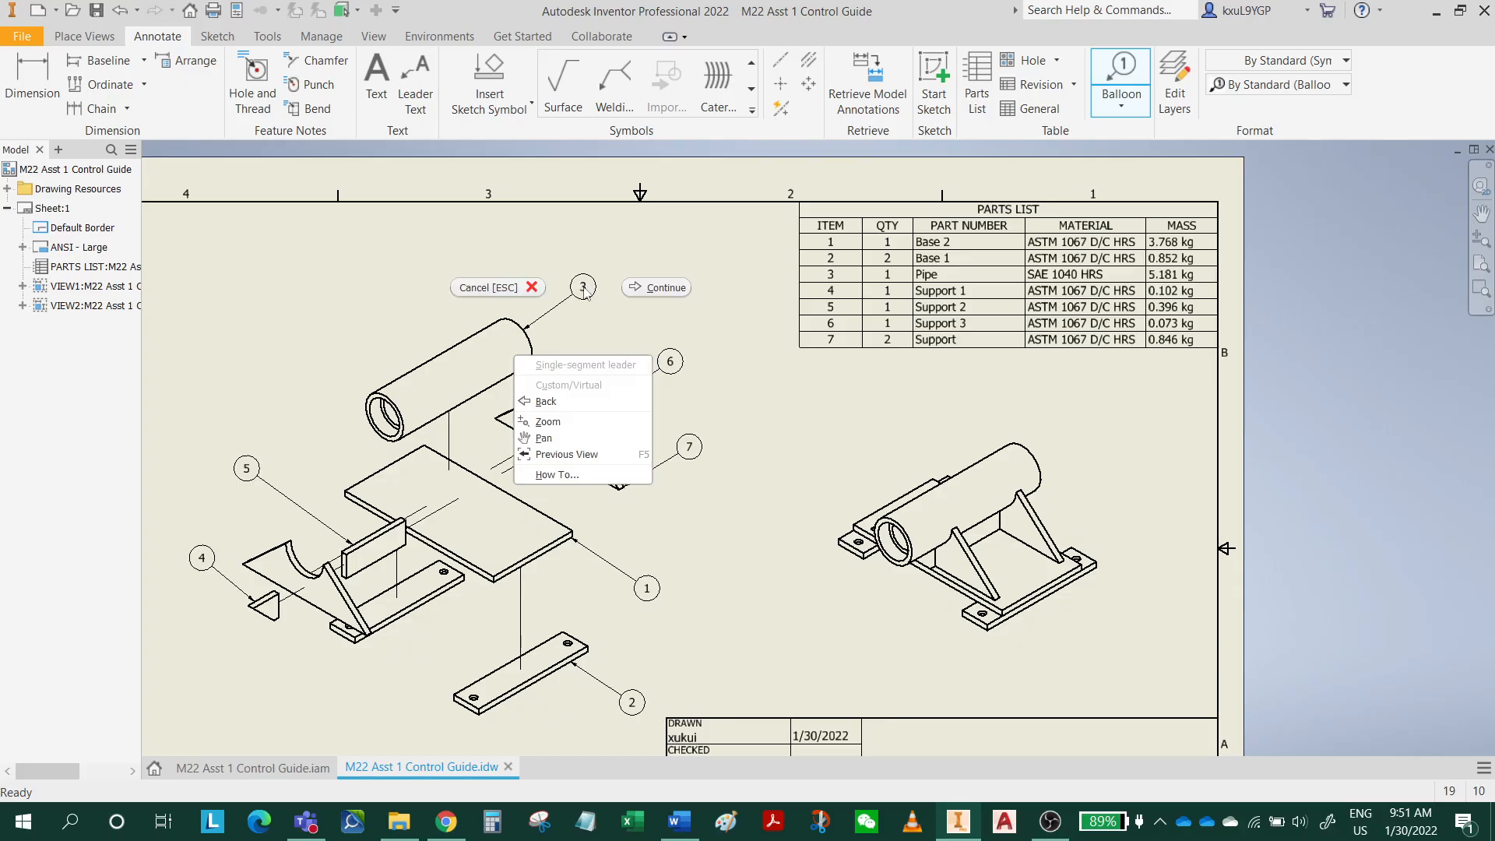
pyautogui.click(645, 300)
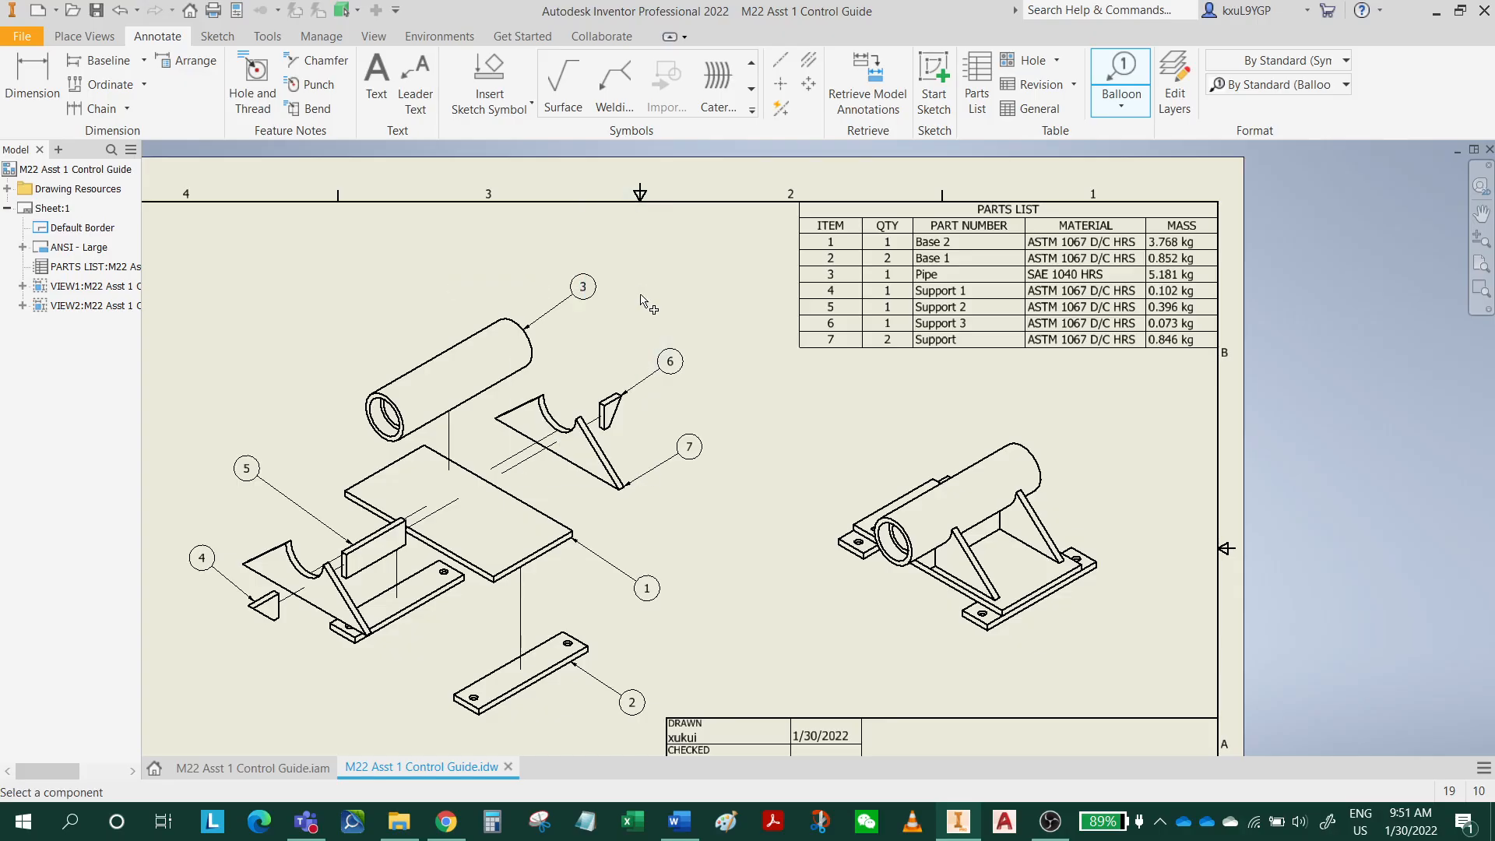
pyautogui.rightClick(968, 402)
pyautogui.click(874, 399)
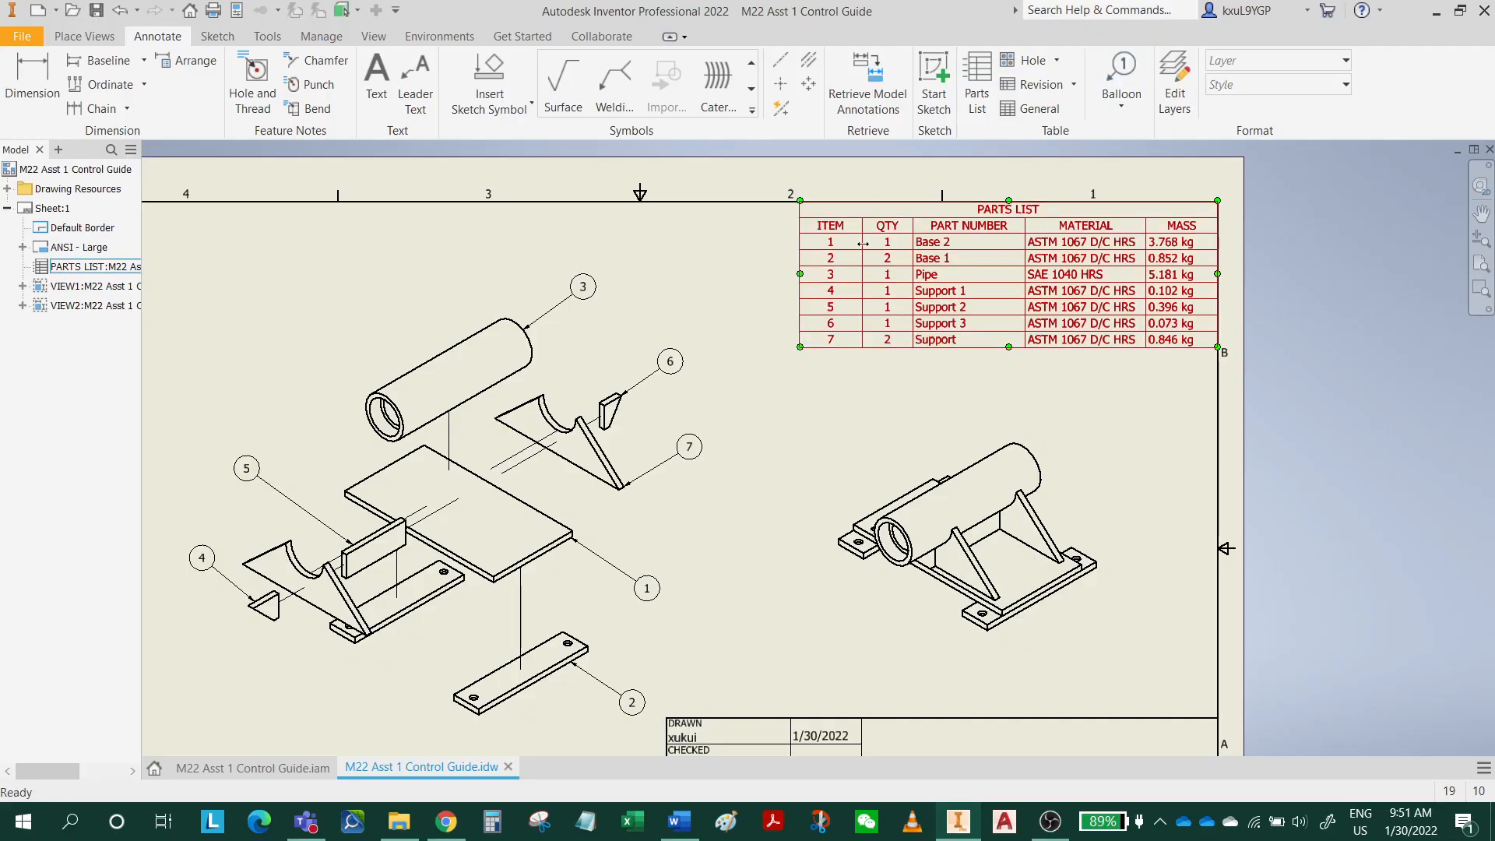
# Recheck the parts list to see whether every item is marked as ballooned, including the Pipe.
pyautogui.doubleClick(835, 235)
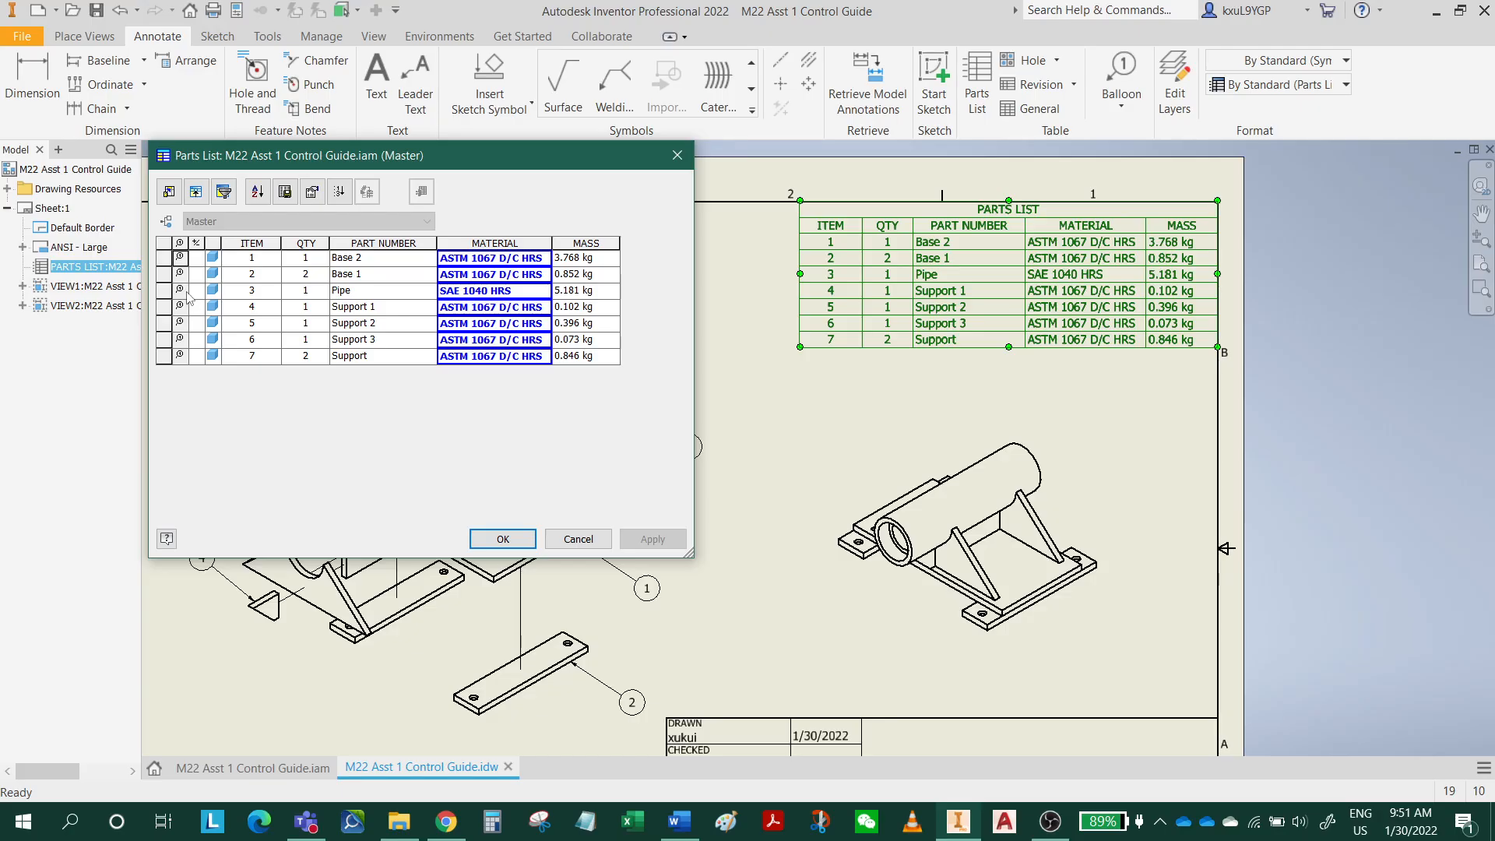
pyautogui.click(503, 539)
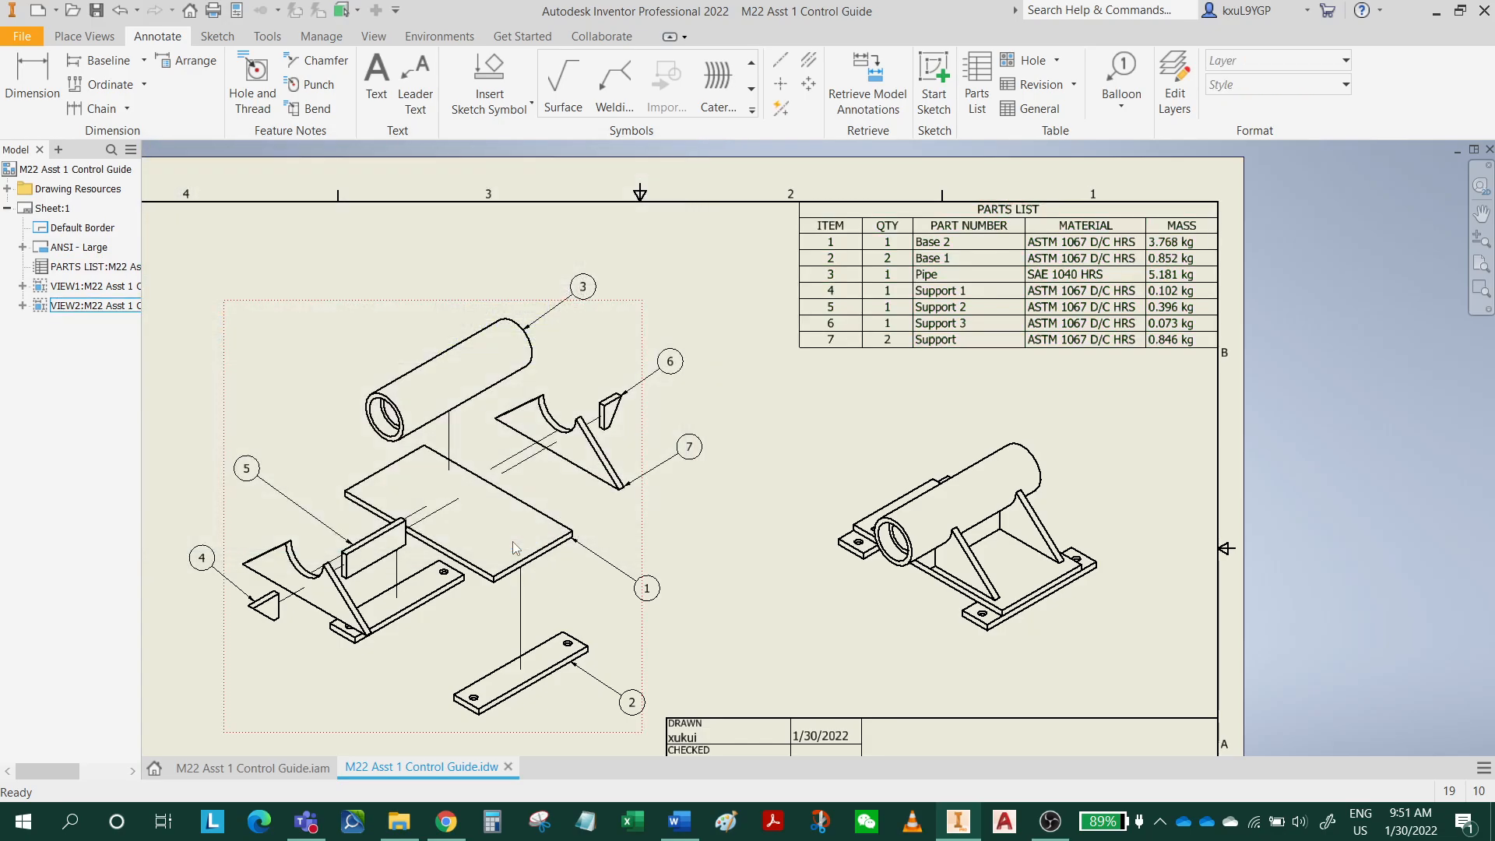
pyautogui.doubleClick(939, 267)
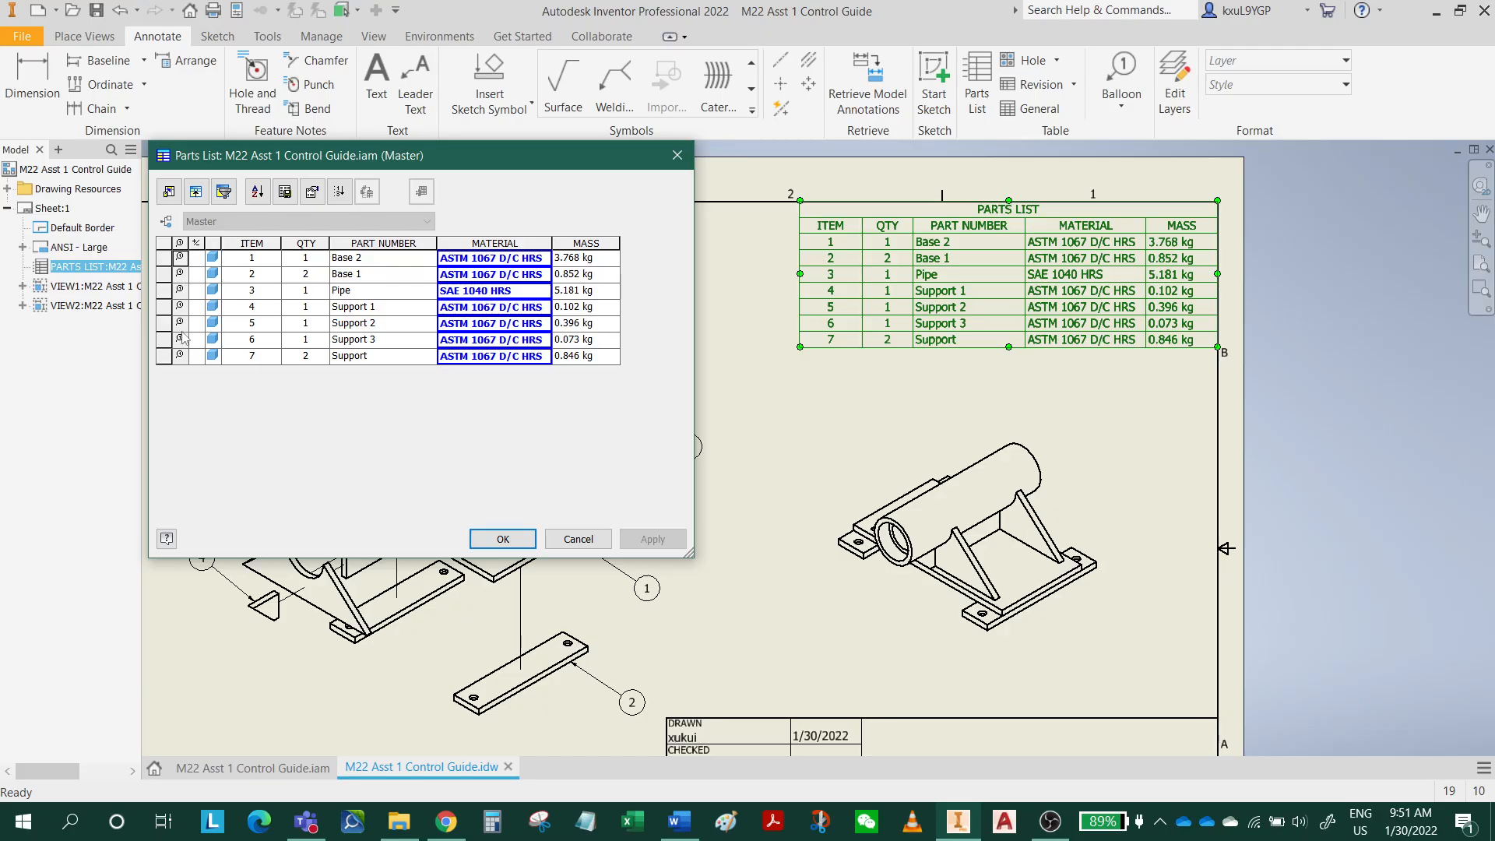
pyautogui.click(503, 539)
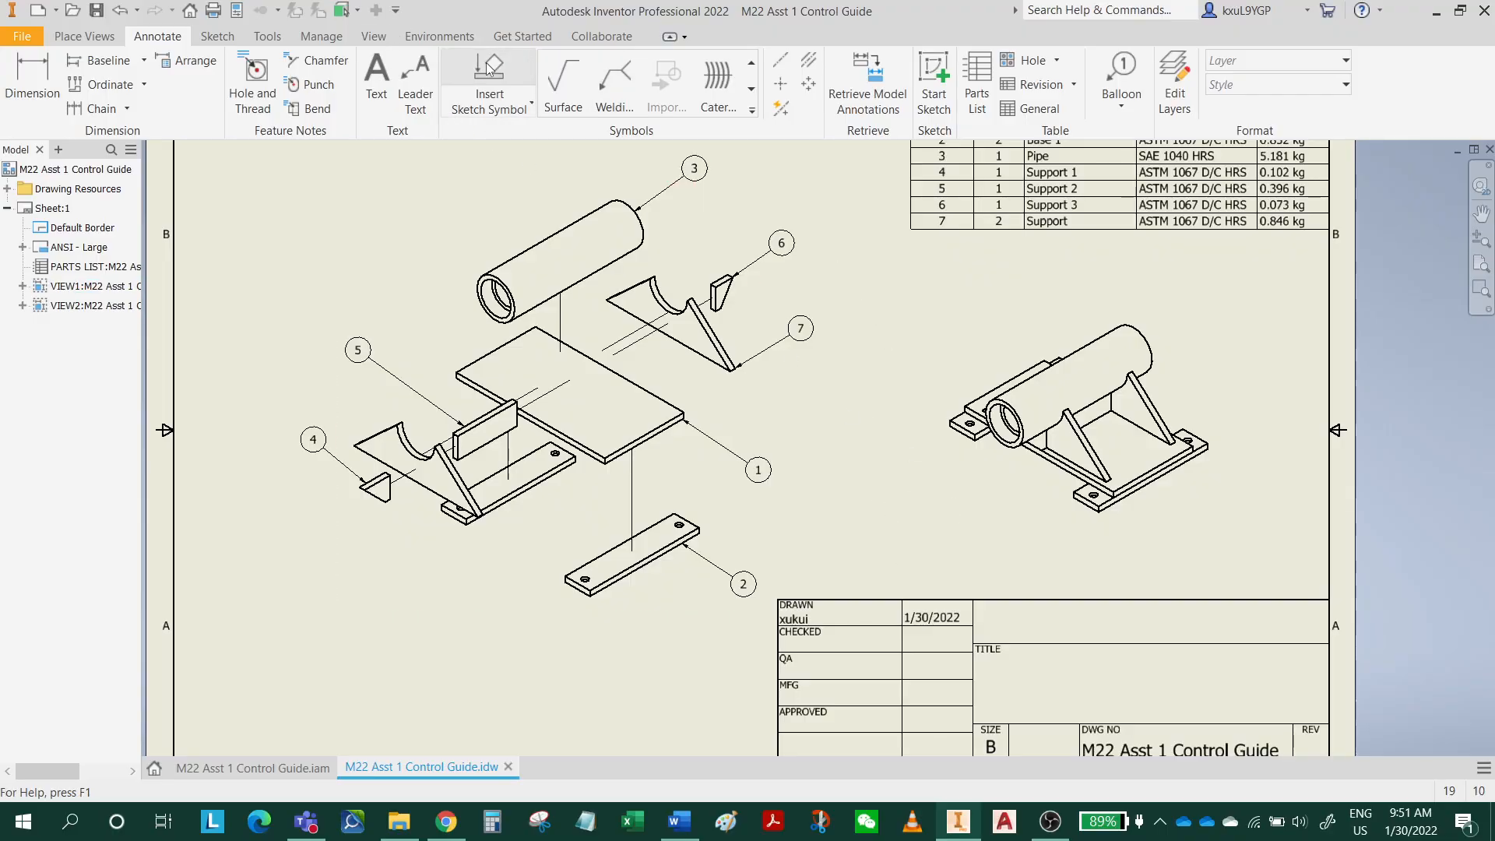
# Open the drawing's summary properties and replace the author with the drafter's initials.
pyautogui.click(238, 10)
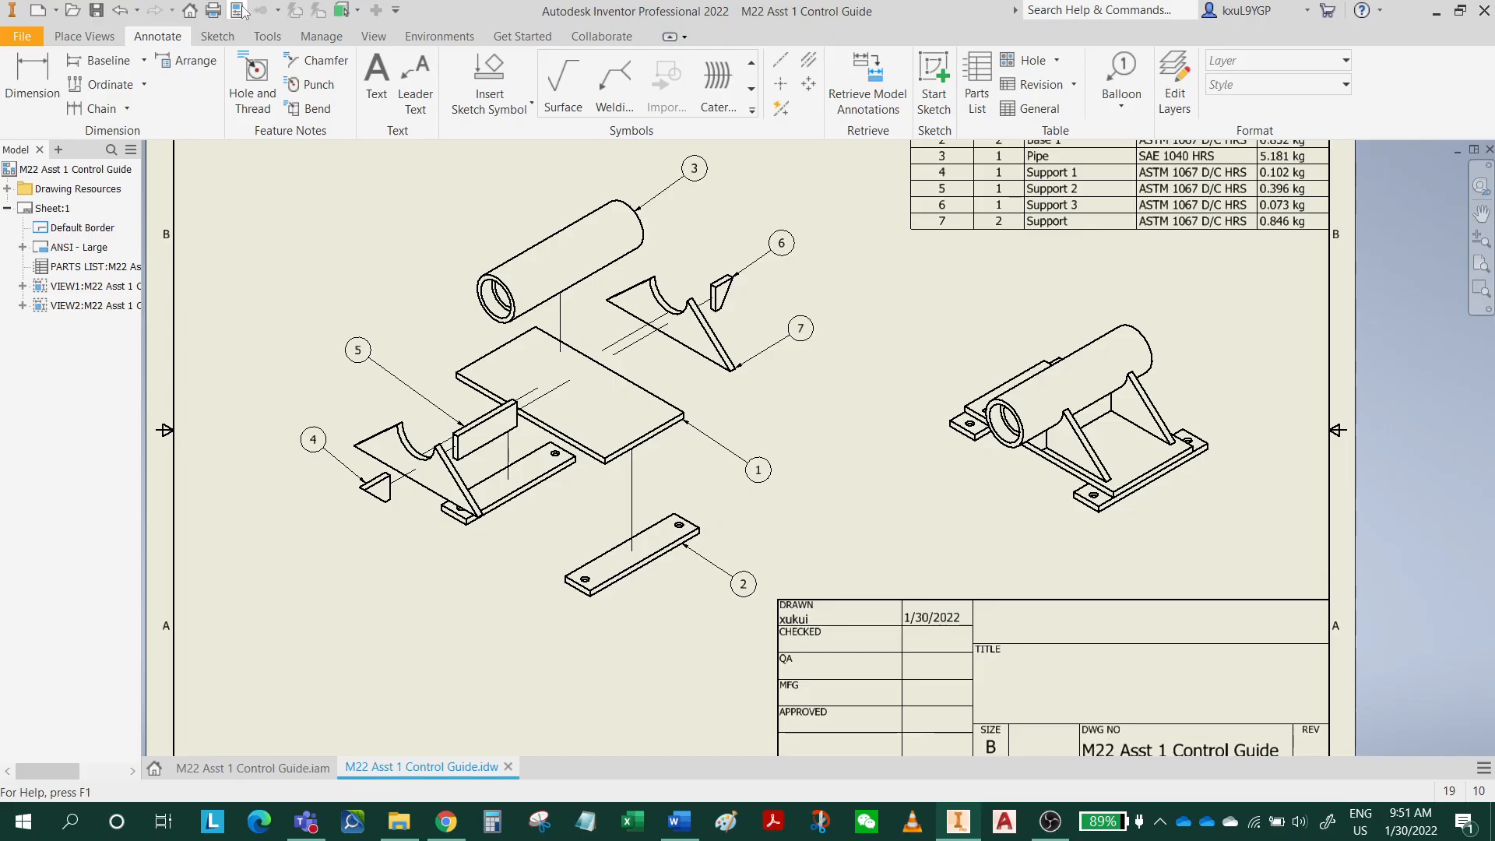
pyautogui.click(633, 176)
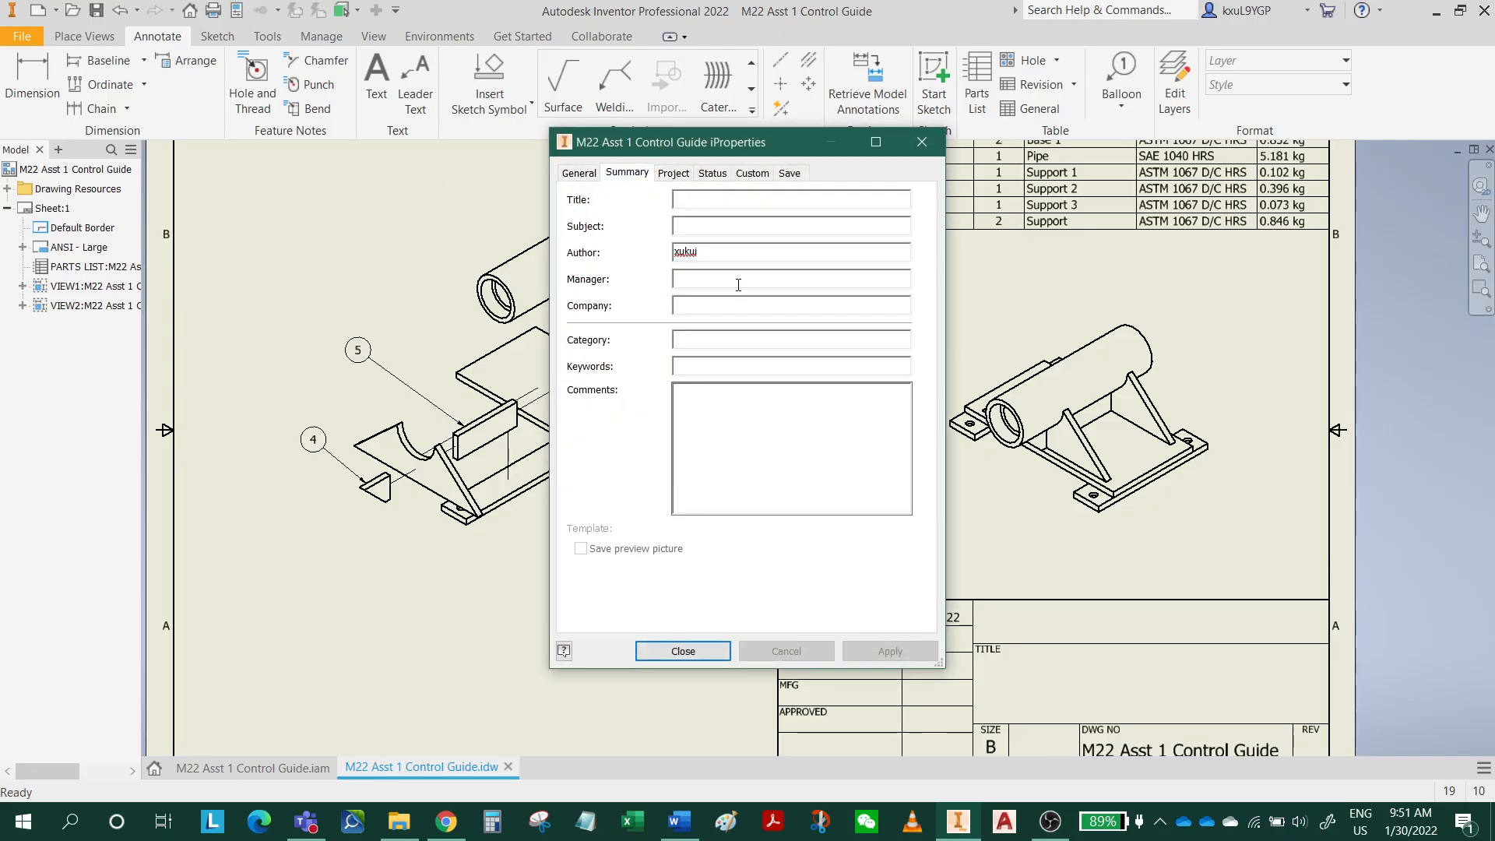
pyautogui.doubleClick(712, 252)
pyautogui.press('BackSpace')
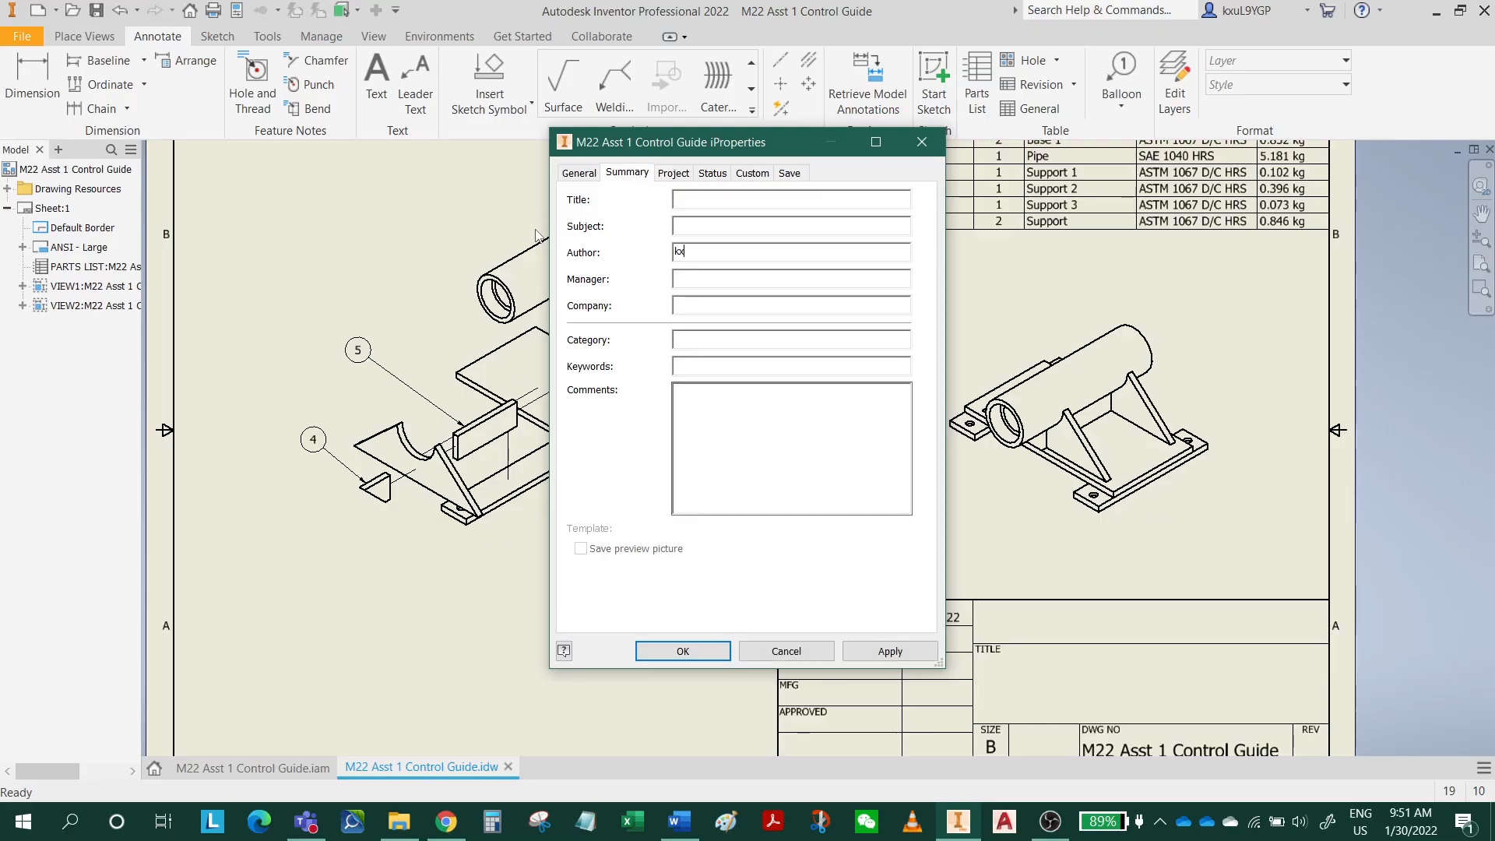
pyautogui.write('KX')
# Set the drawing's title to M22 ASST 1 CONTROL GUIDE and accept the properties.
pyautogui.click(687, 201)
pyautogui.write('M22 AS')
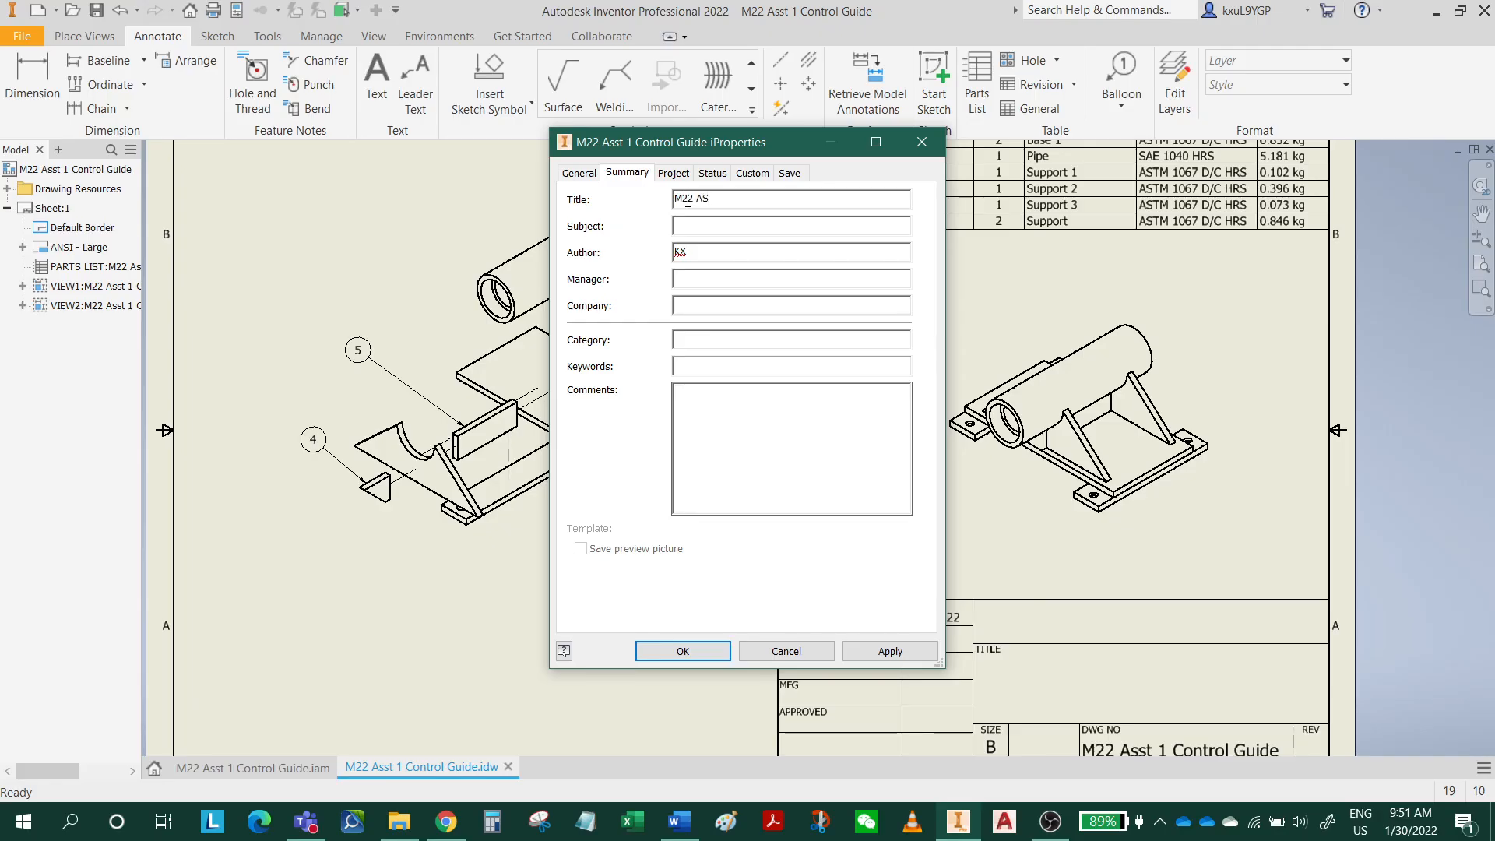
pyautogui.write('ST 1 CONTROL GUIDE')
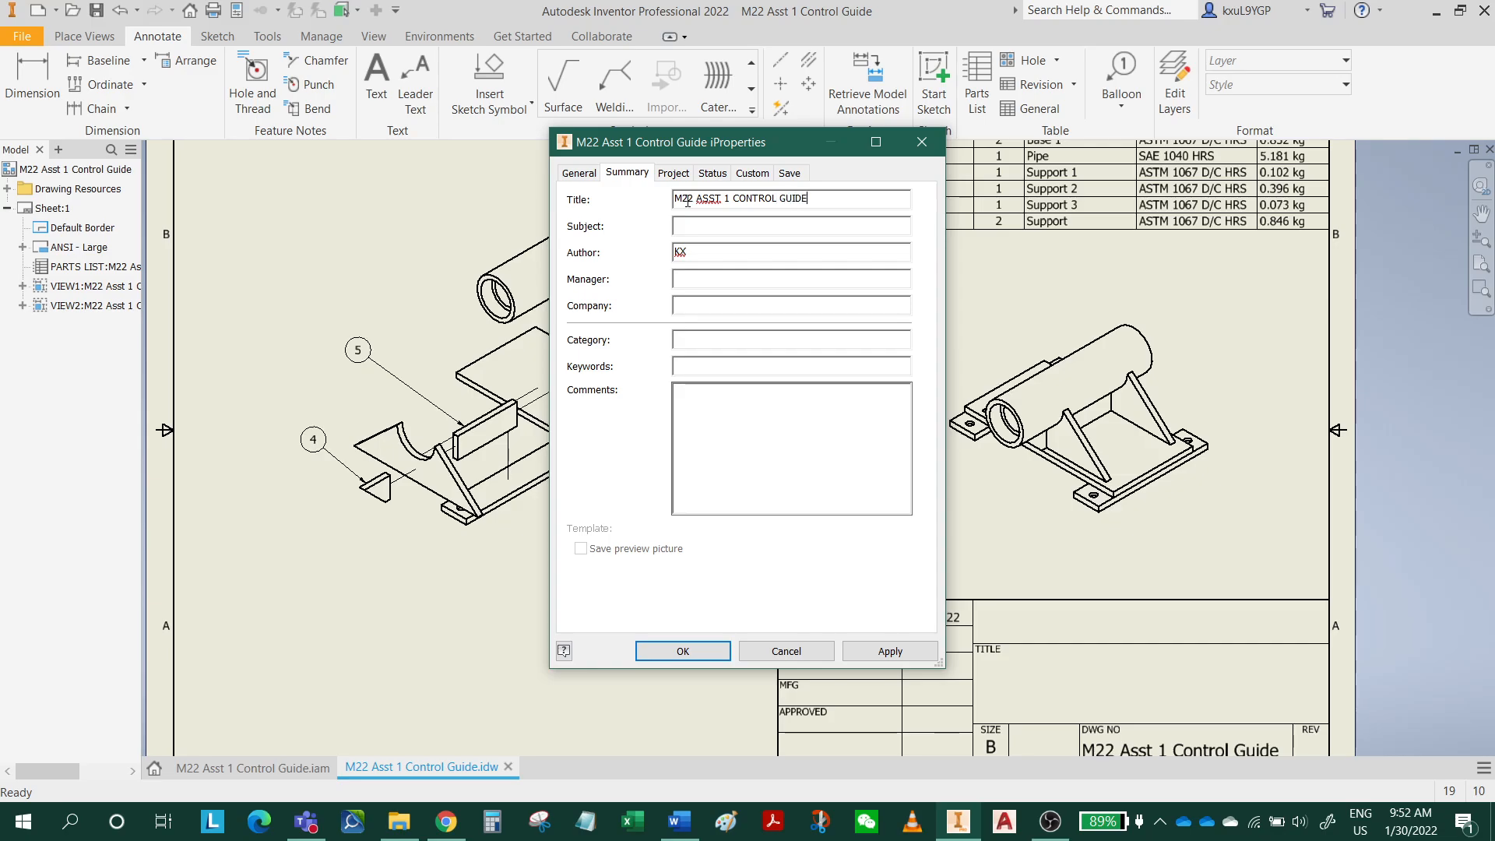
pyautogui.click(686, 652)
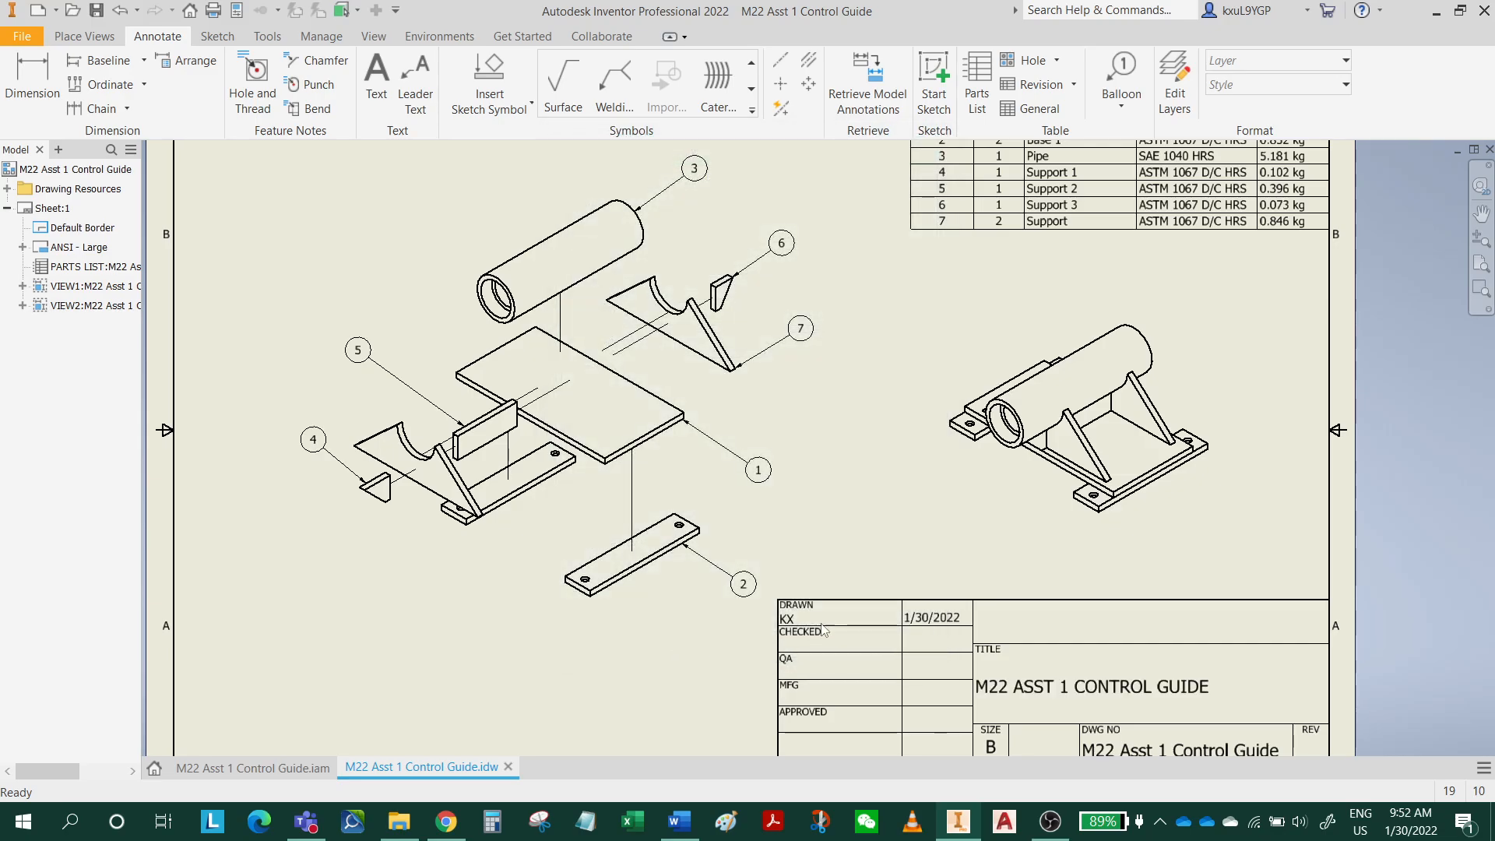
# Check the completed title block and save the drawing.
pyautogui.moveTo(894, 602); pyautogui.dragTo(1000, 490, button='middle')
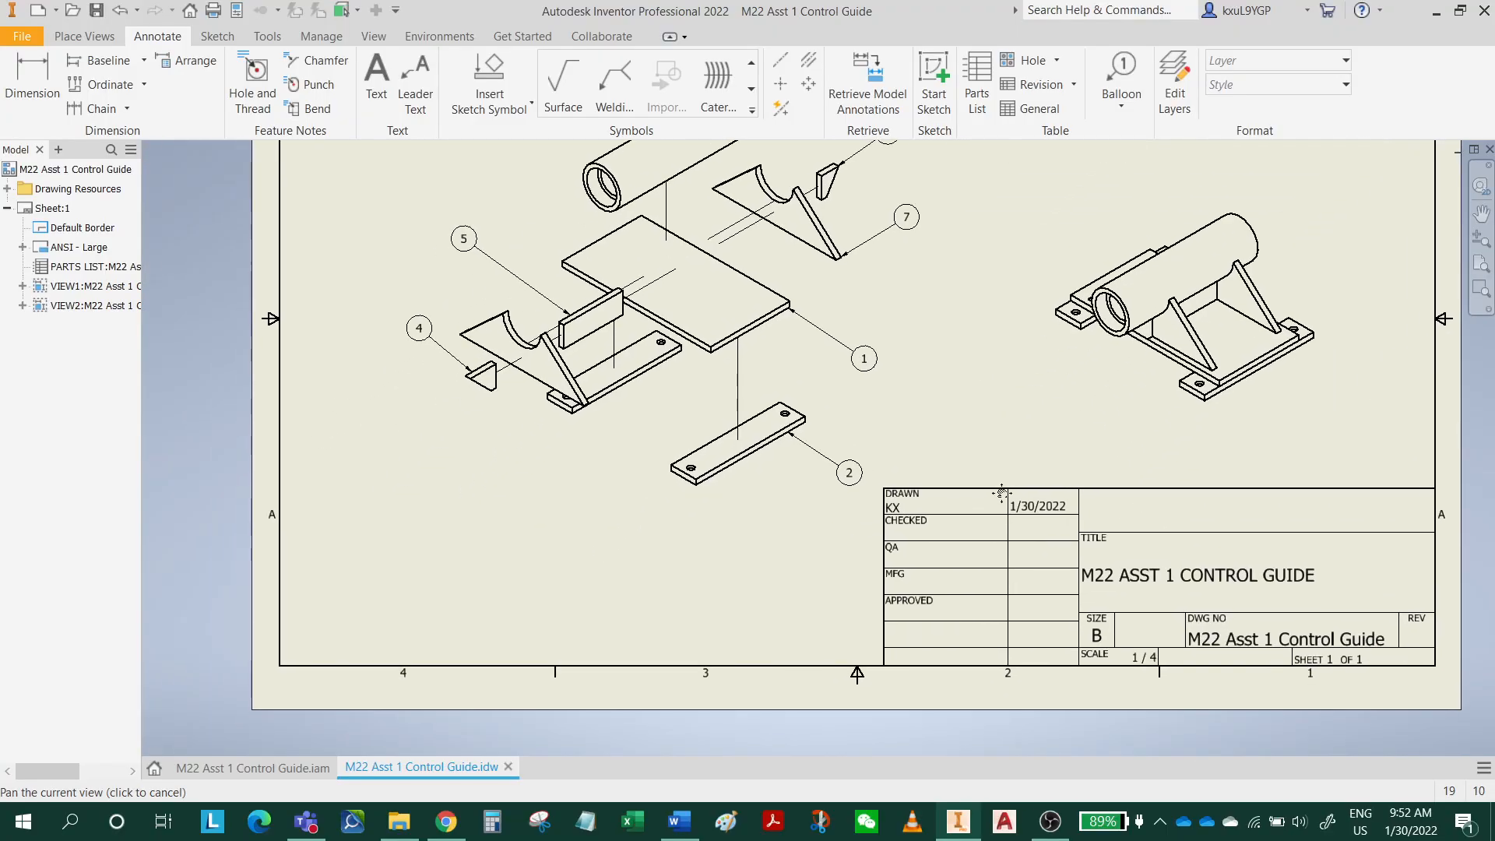
pyautogui.moveTo(993, 554); pyautogui.dragTo(995, 556, button='middle')
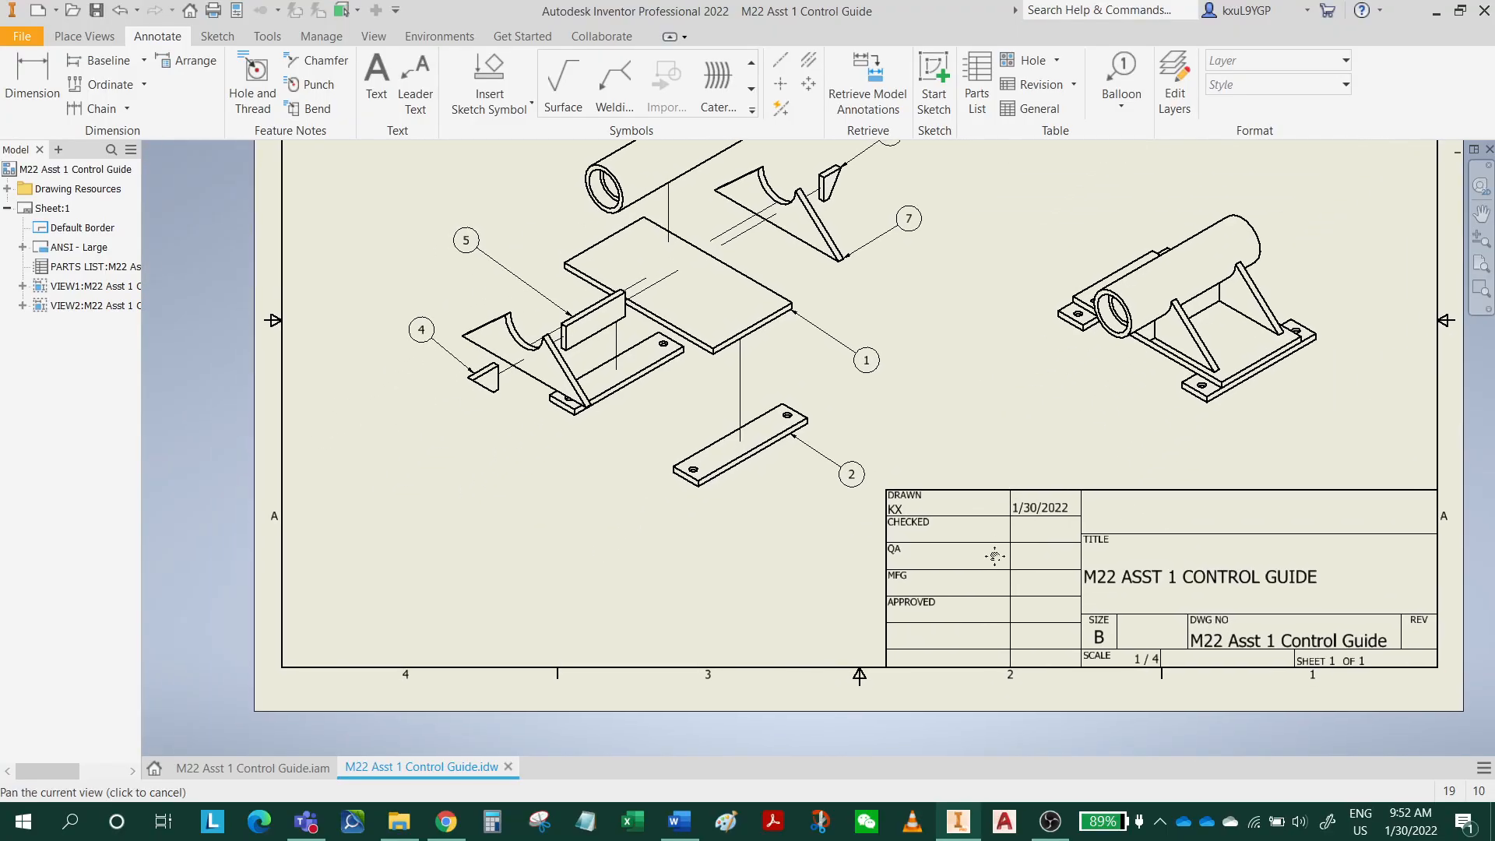
pyautogui.click(99, 11)
pyautogui.click(942, 266)
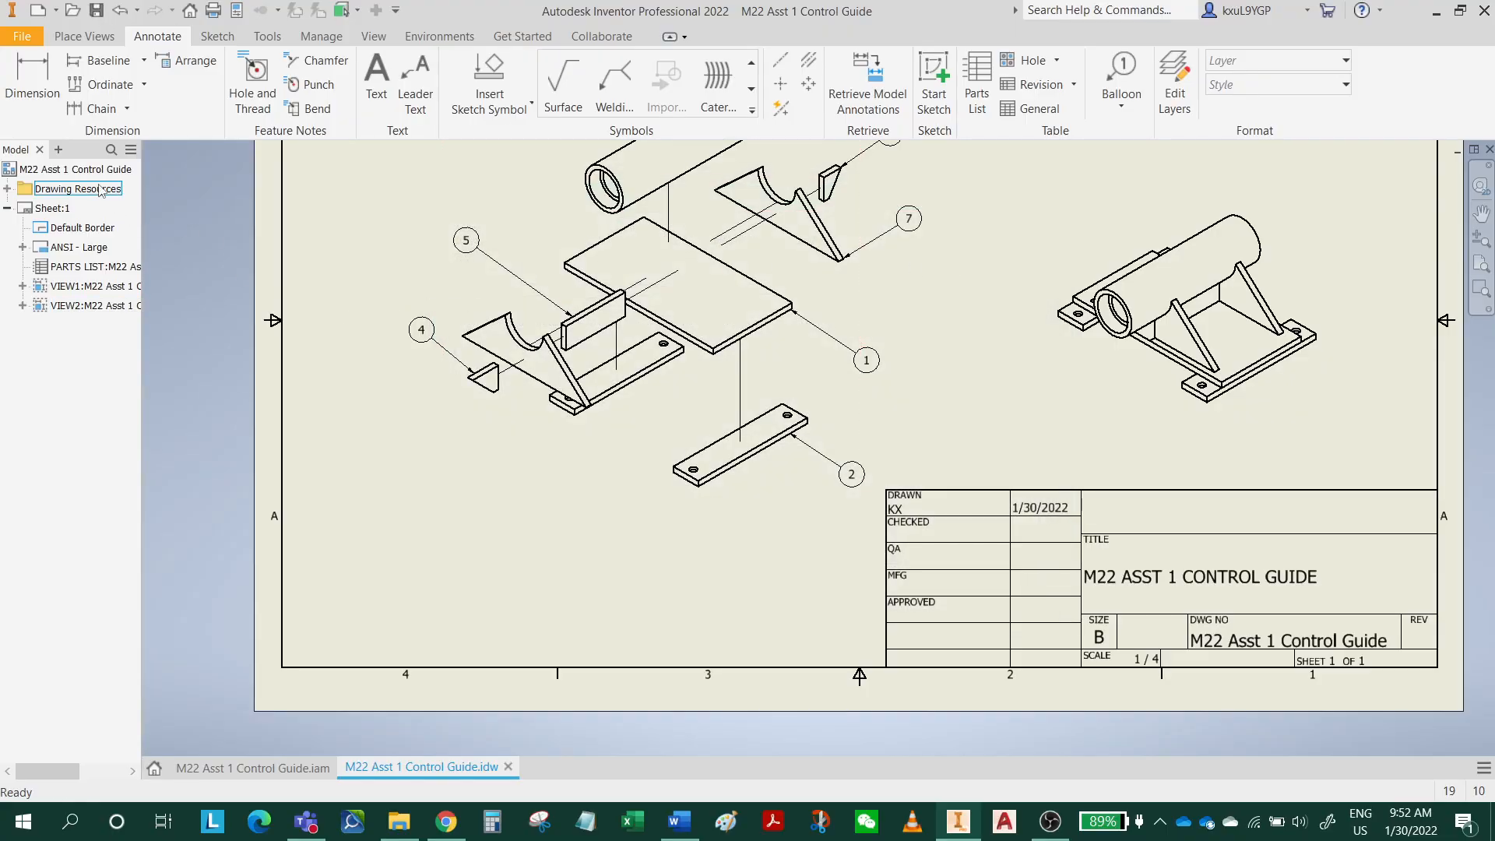
# Add a new sheet and place the assembly's front base view at 1/4 scale in the lower-left area of the sheet.
pyautogui.rightClick(64, 175)
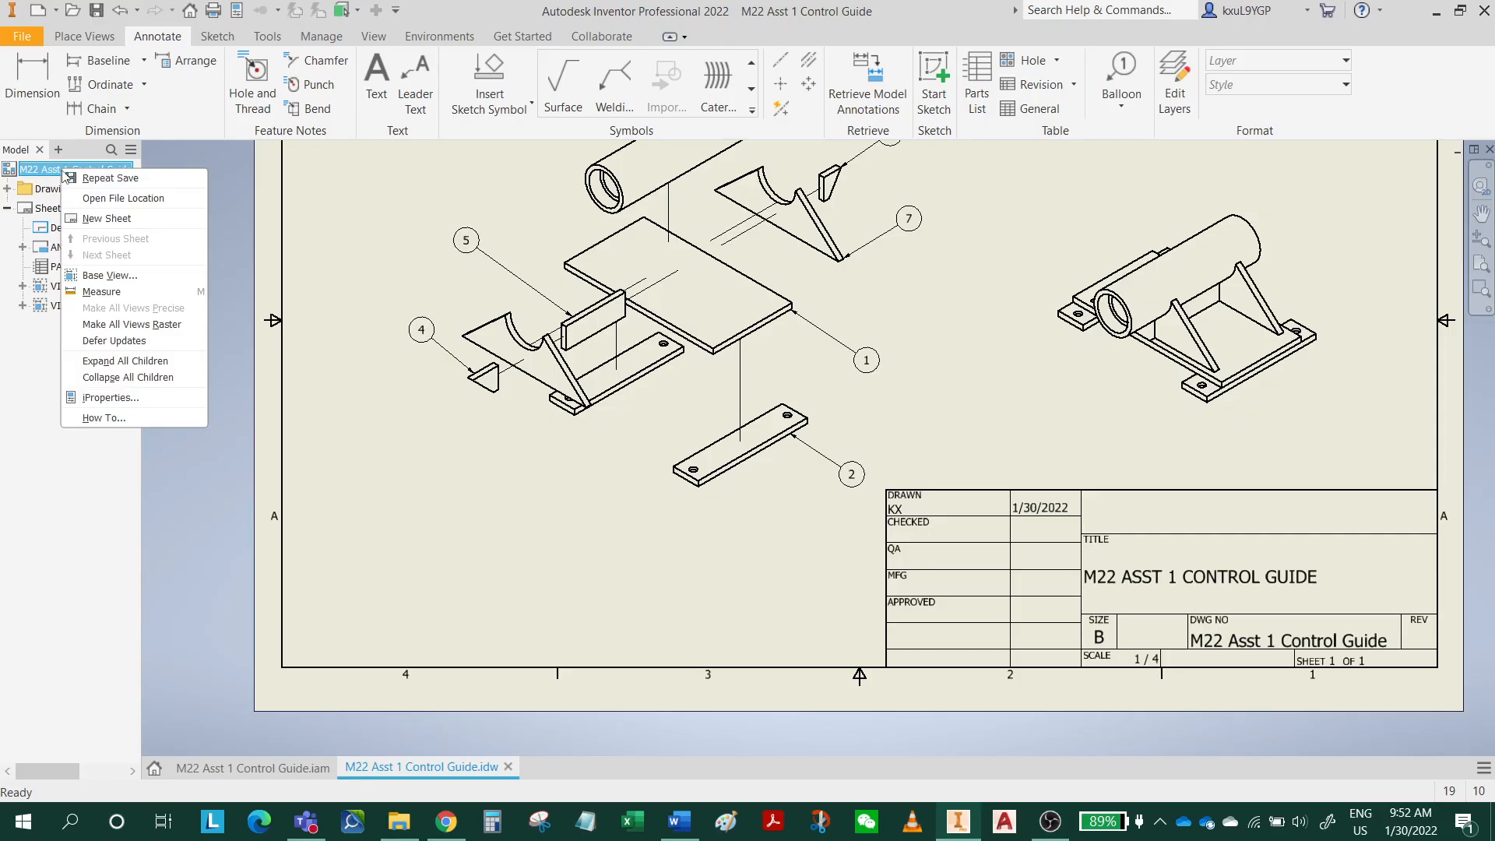
pyautogui.click(116, 218)
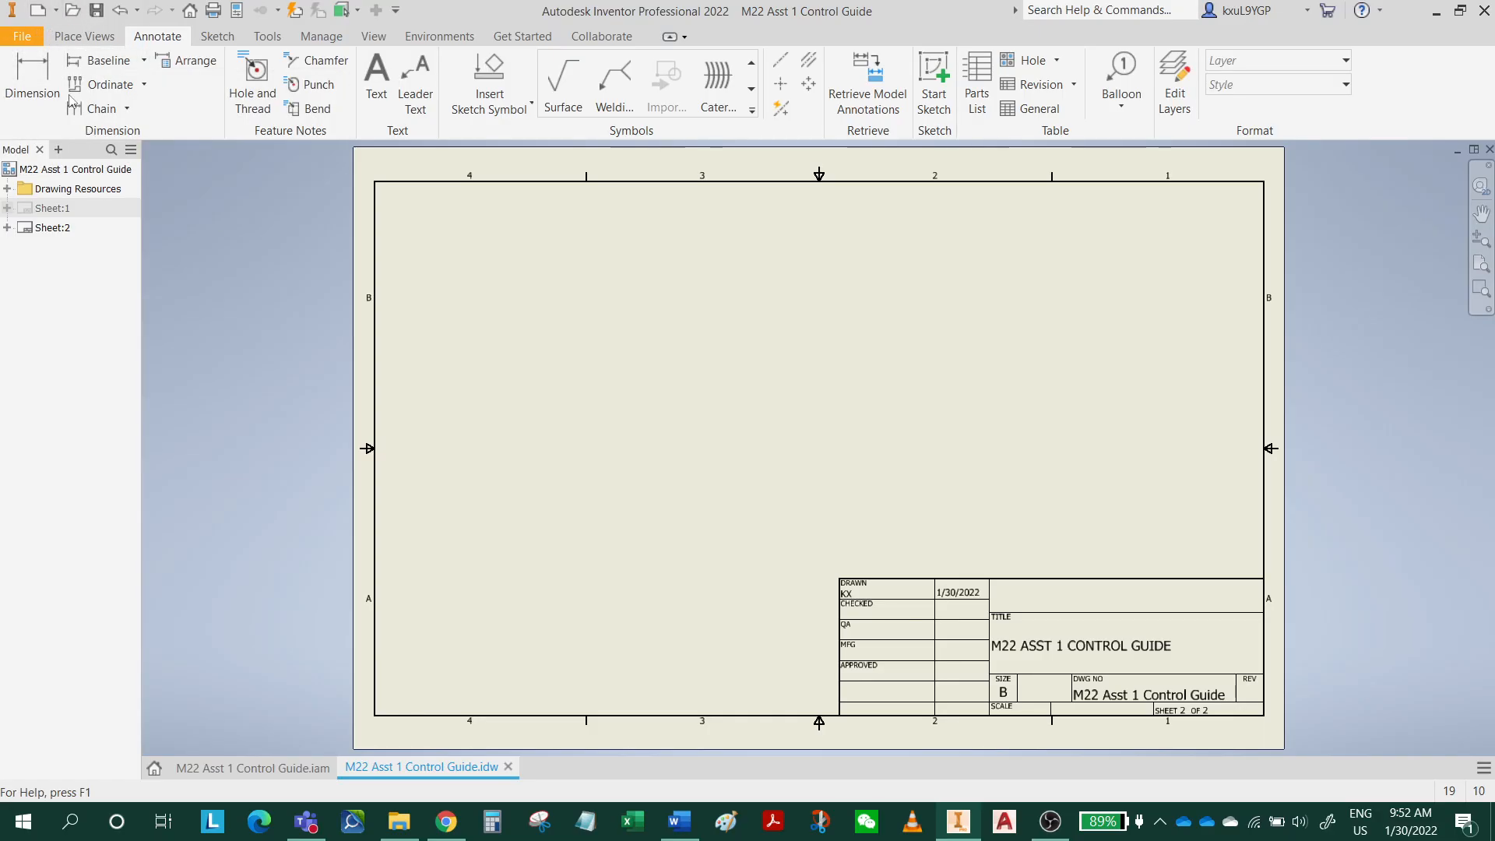
pyautogui.click(81, 36)
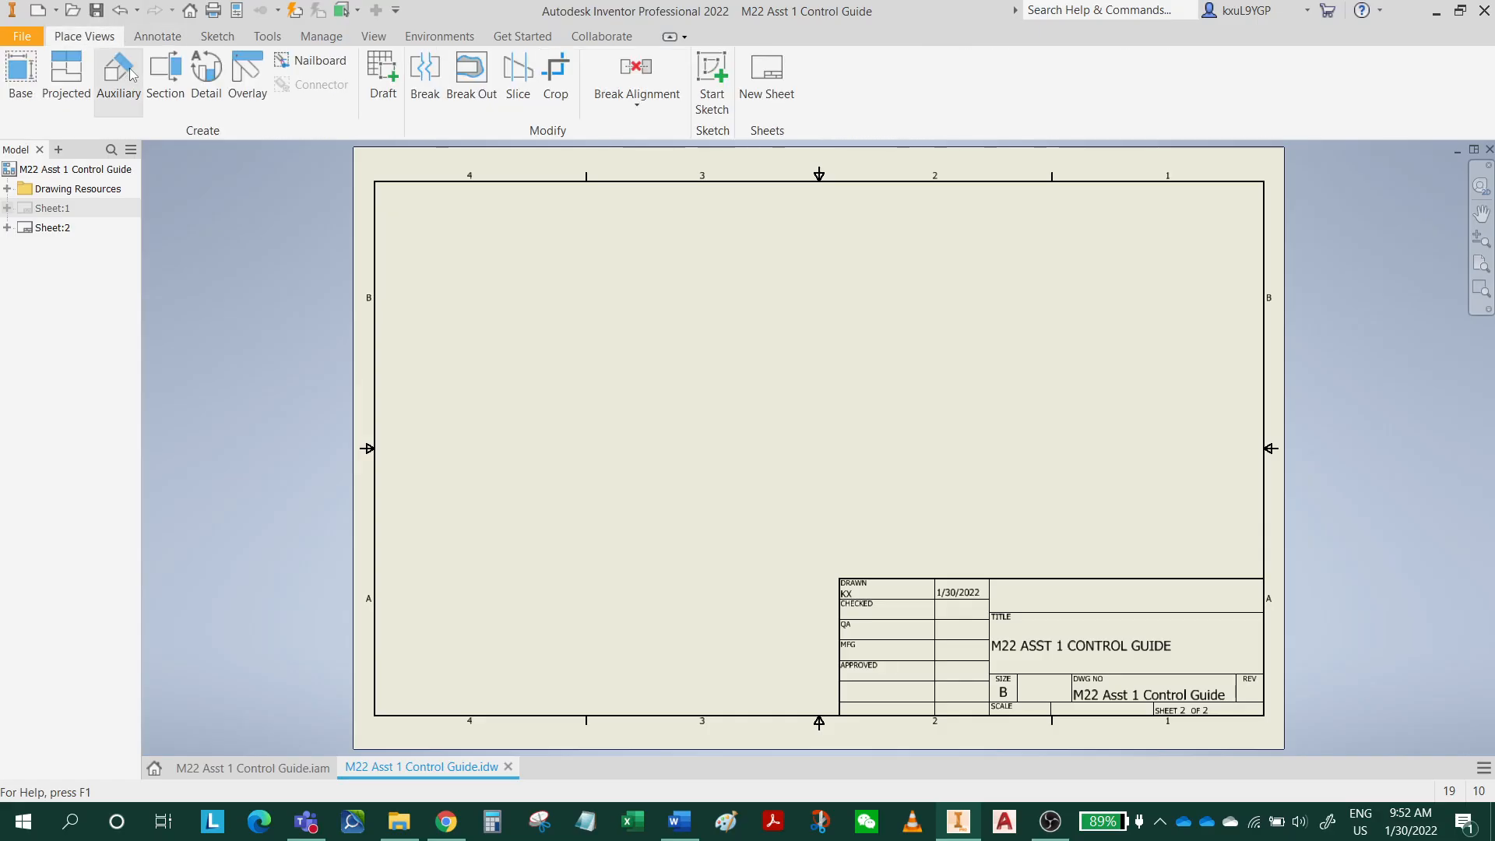
pyautogui.click(21, 74)
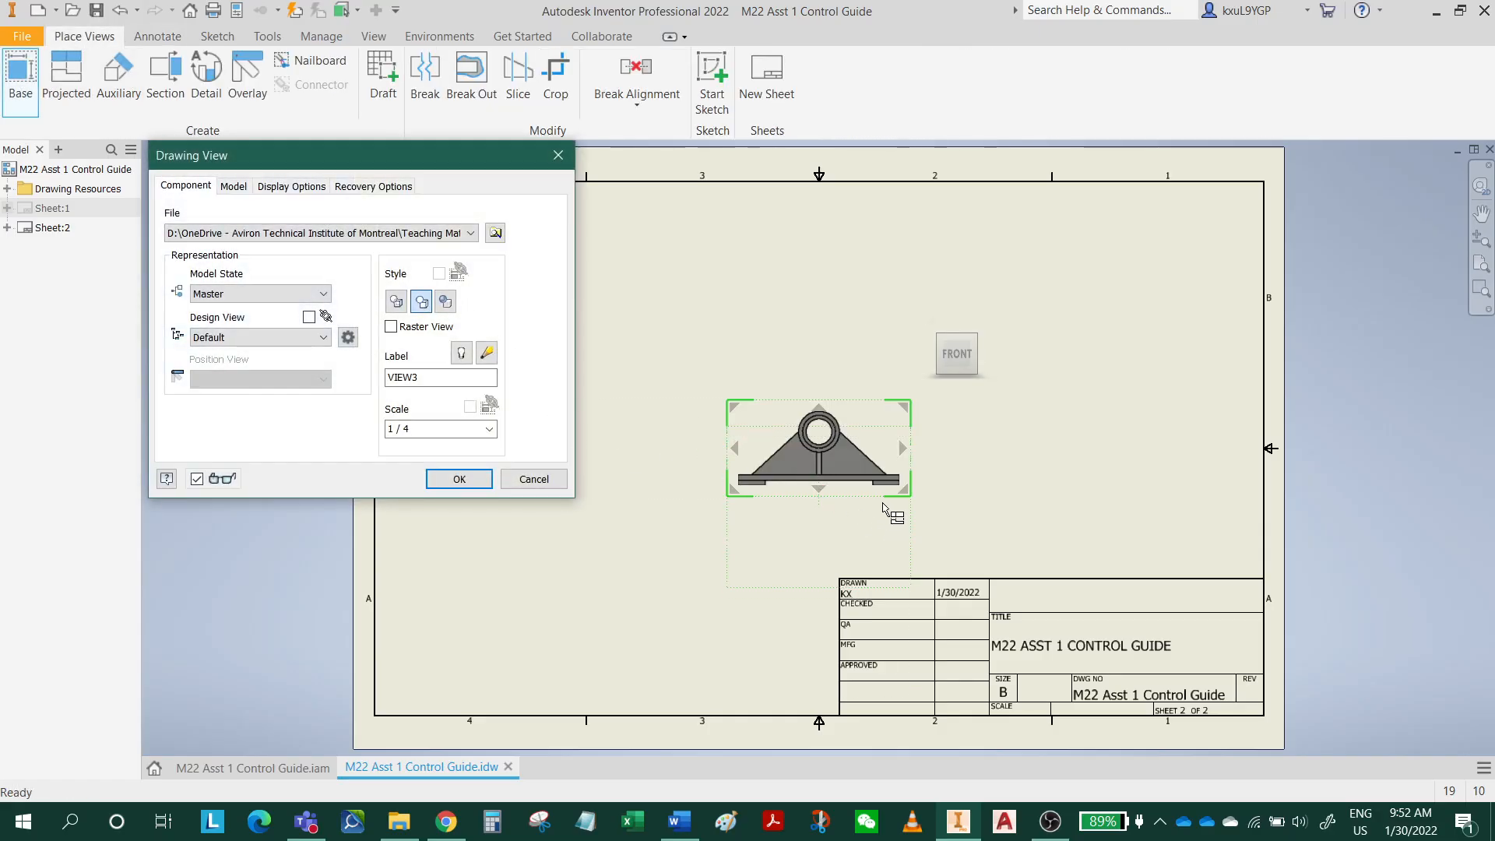
pyautogui.moveTo(897, 442)
pyautogui.mouseDown()
pyautogui.moveTo(879, 478)
pyautogui.moveTo(754, 505)
pyautogui.mouseUp()
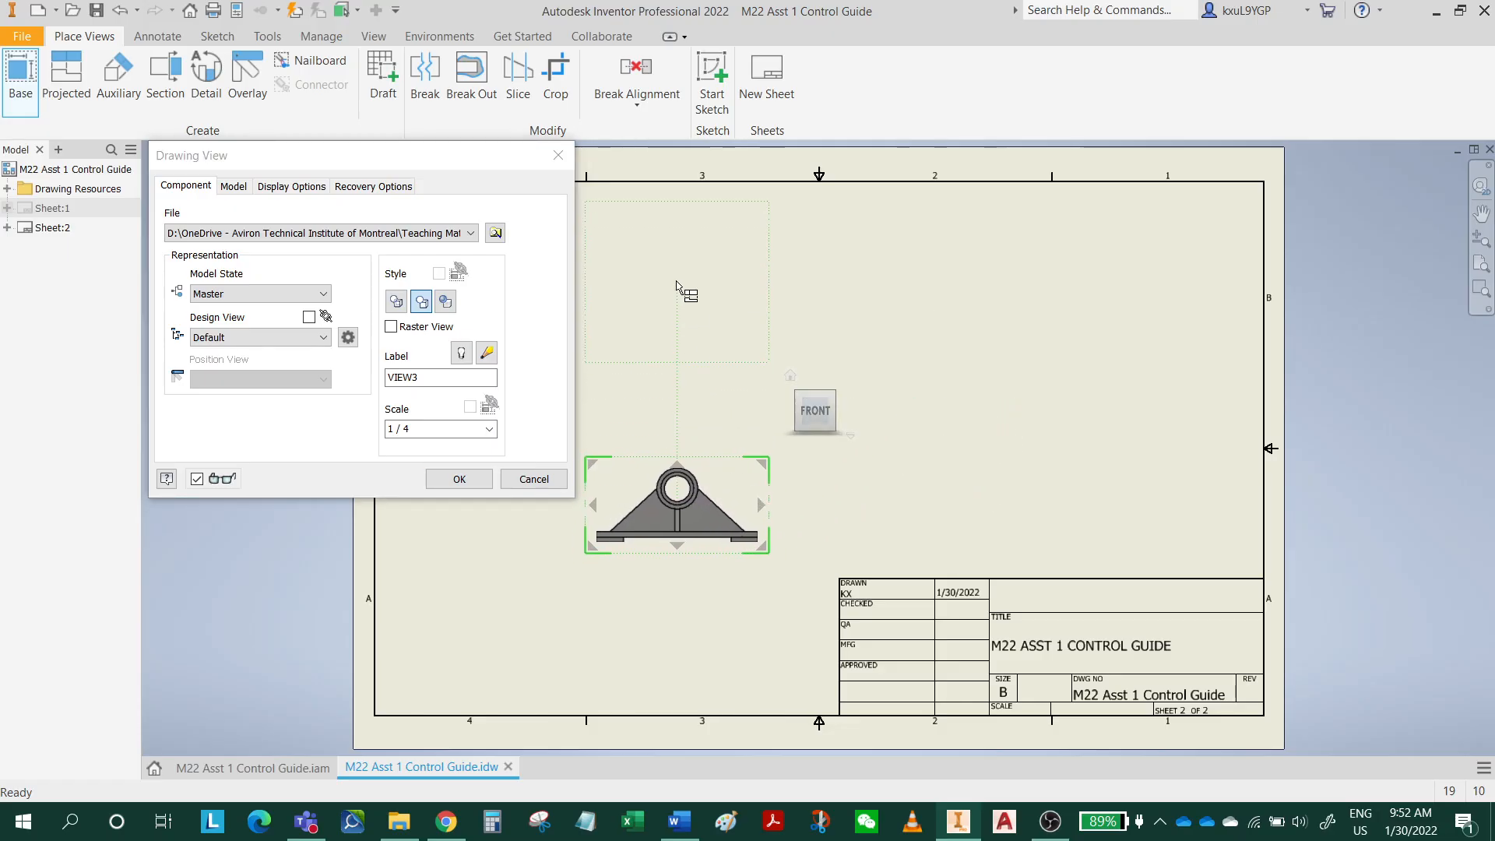
# Project a top view above the front view and a right side view beside it, and create the views.
pyautogui.click(681, 301)
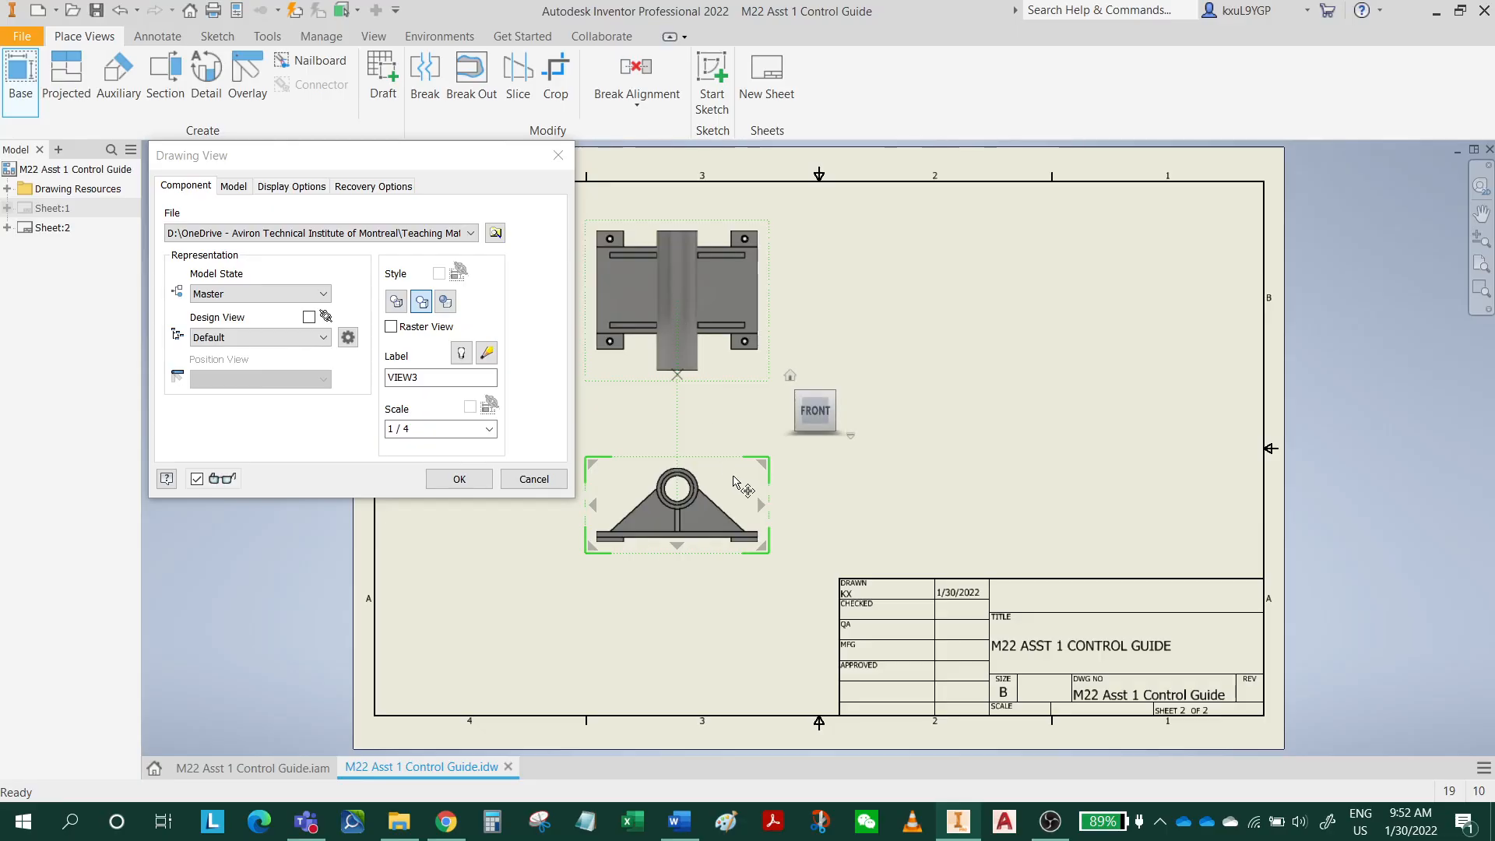
pyautogui.click(998, 518)
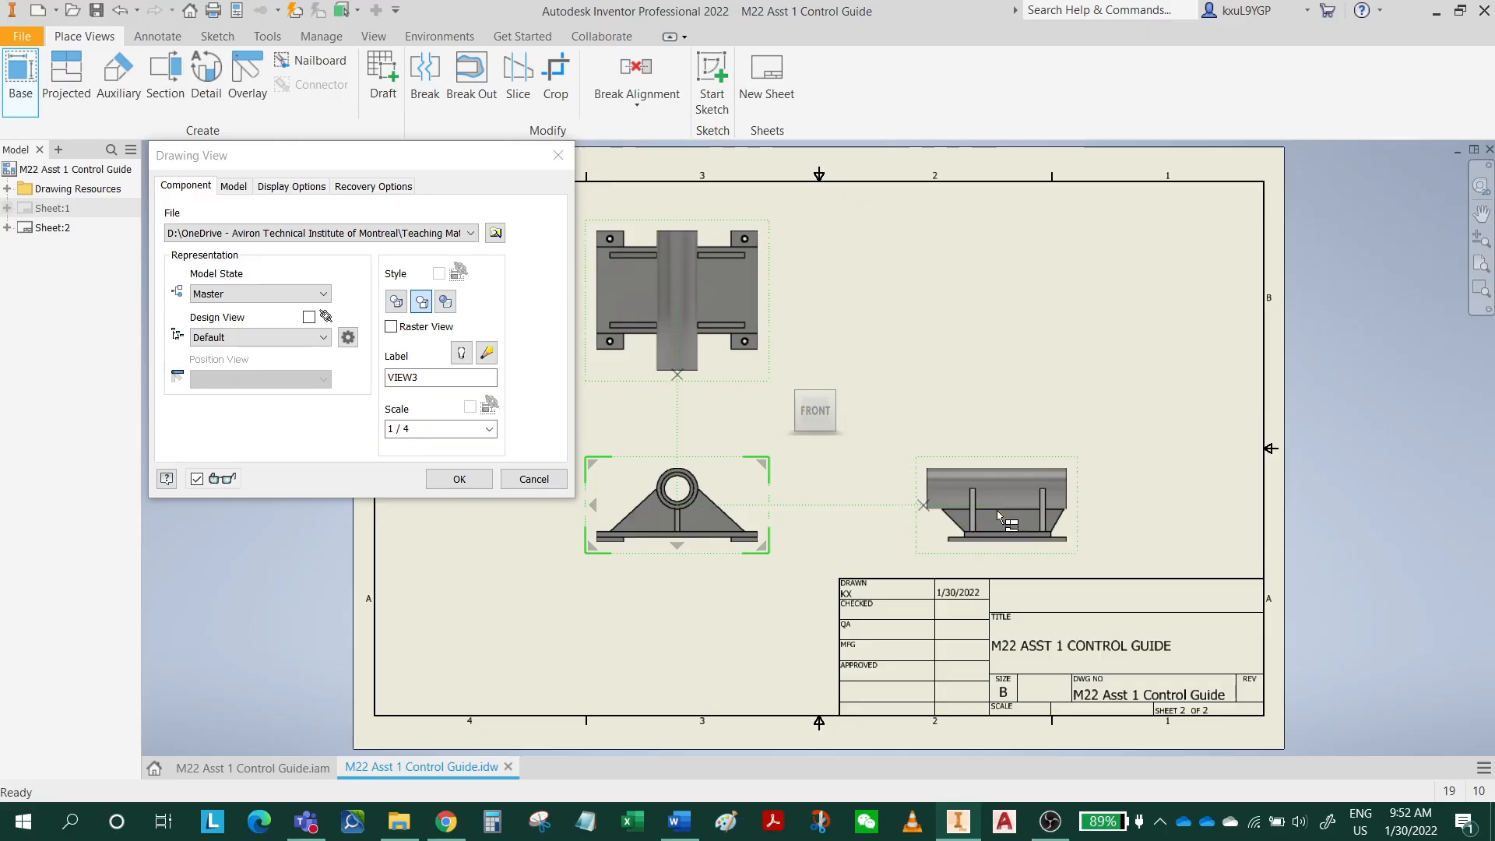
pyautogui.rightClick(997, 511)
pyautogui.click(1048, 511)
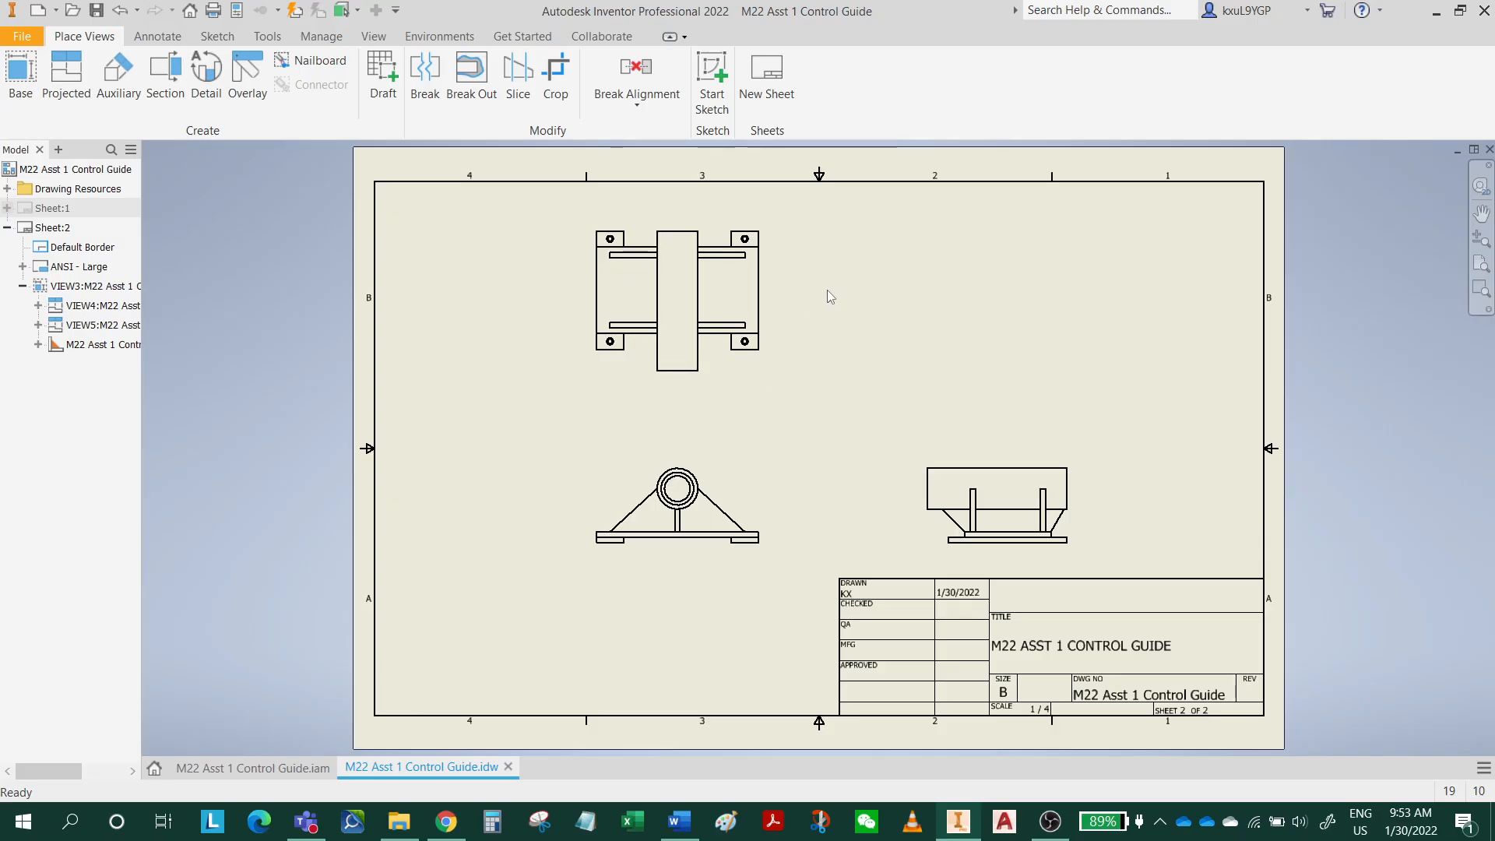
# Switch to the M22 Asst 1 Control Guide assembly and open its large base plate, Base 2, as a separate part.
pyautogui.moveTo(828, 290); pyautogui.dragTo(784, 435, button='middle')
pyautogui.scroll(3, 726, 535)
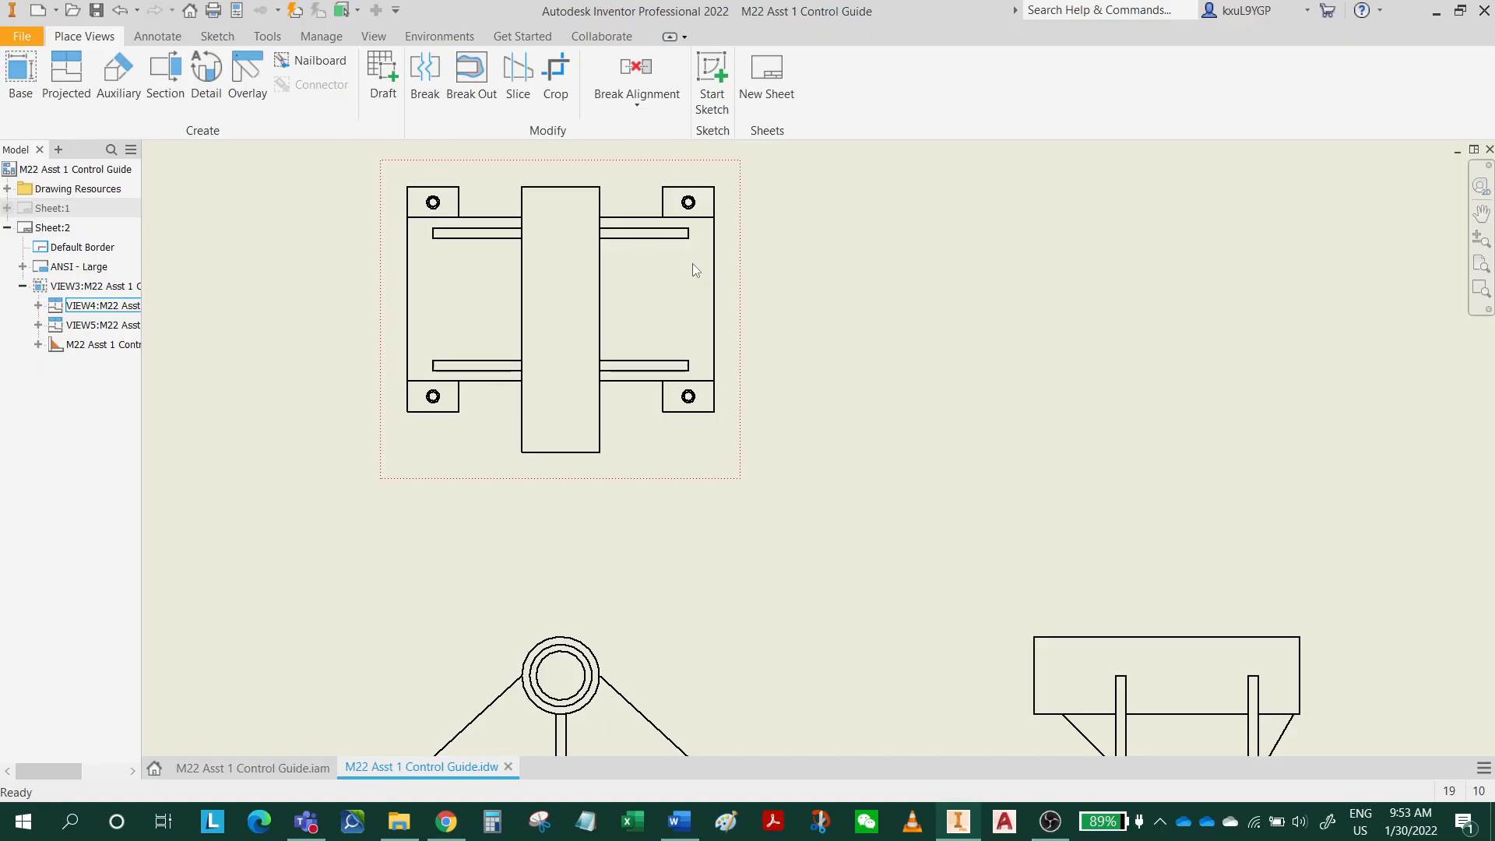
pyautogui.click(244, 767)
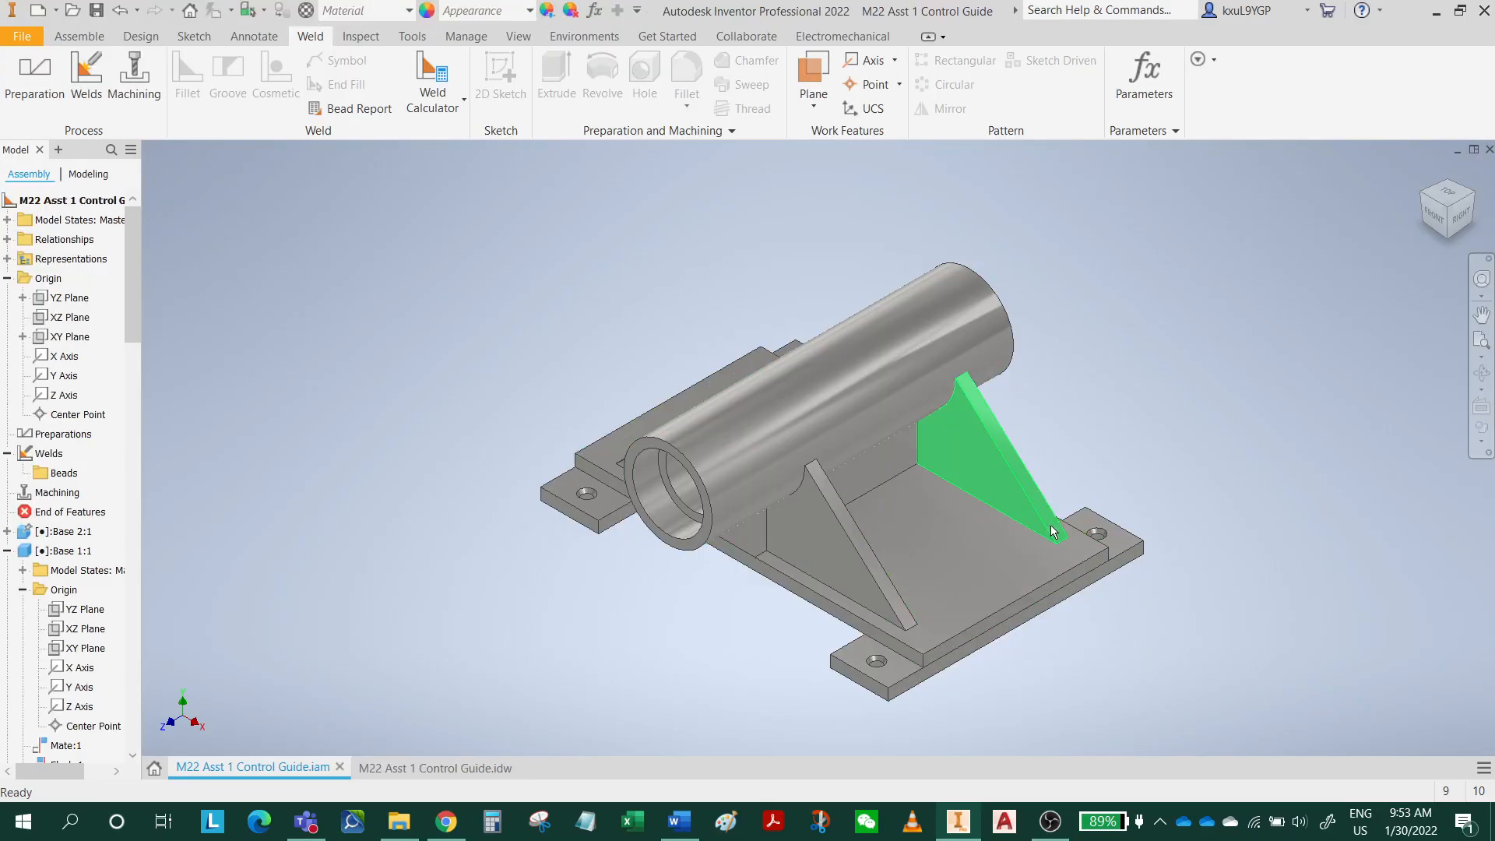
pyautogui.rightClick(983, 570)
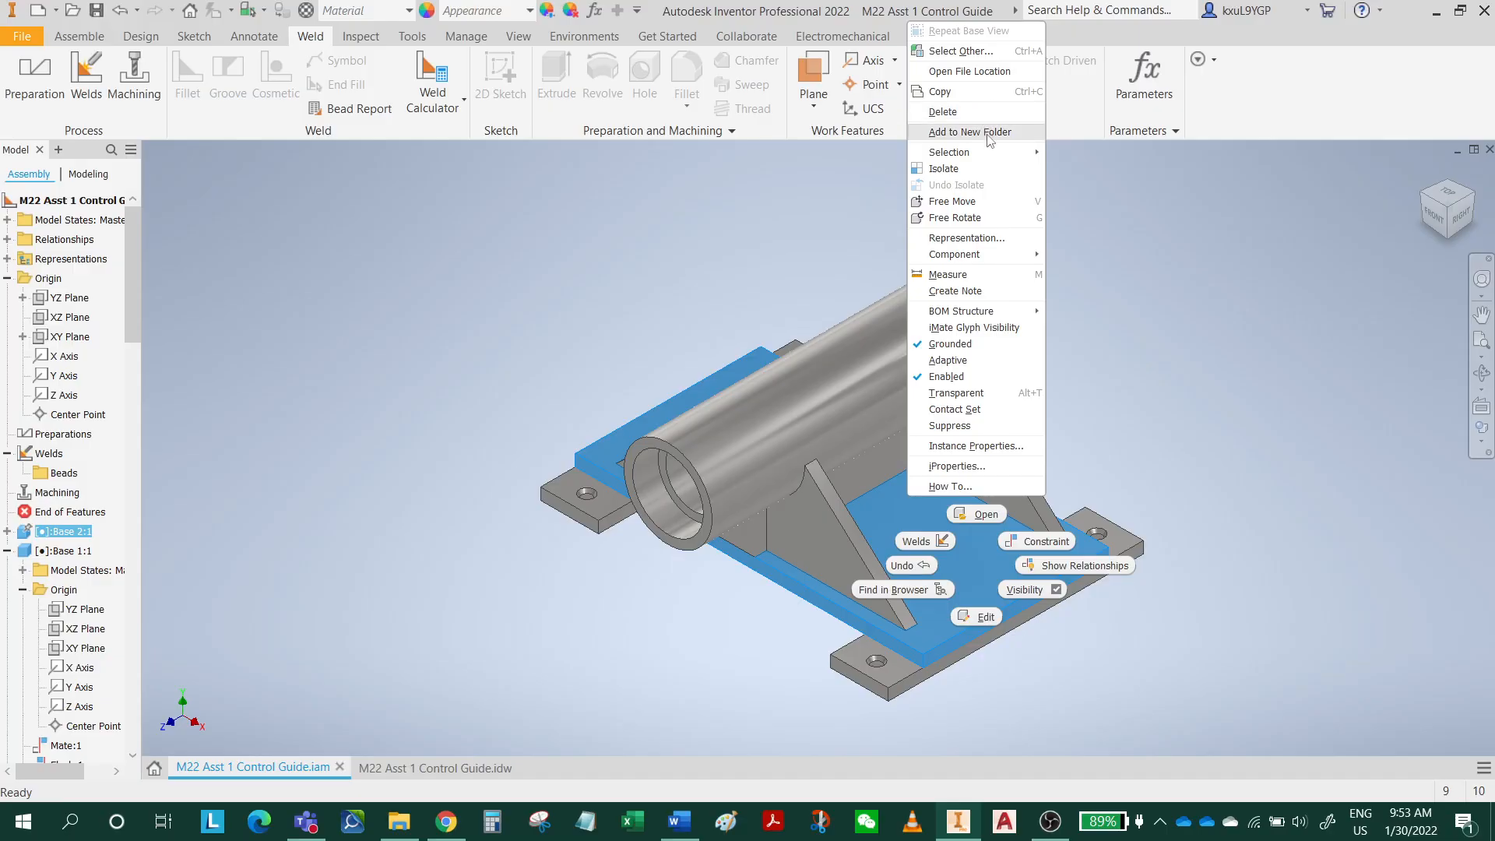
pyautogui.click(1186, 320)
pyautogui.rightClick(979, 550)
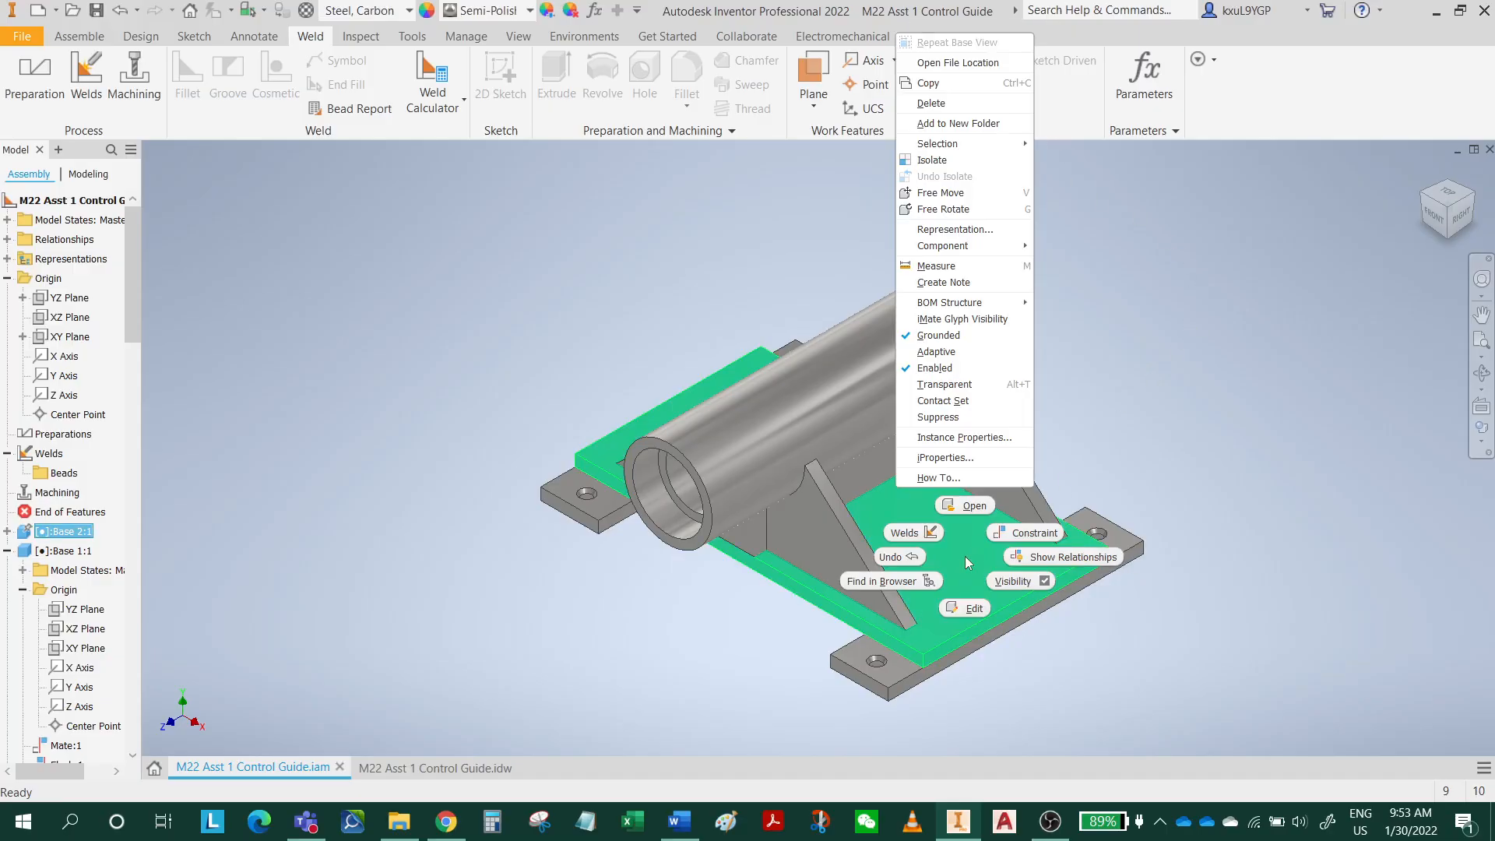
pyautogui.click(988, 506)
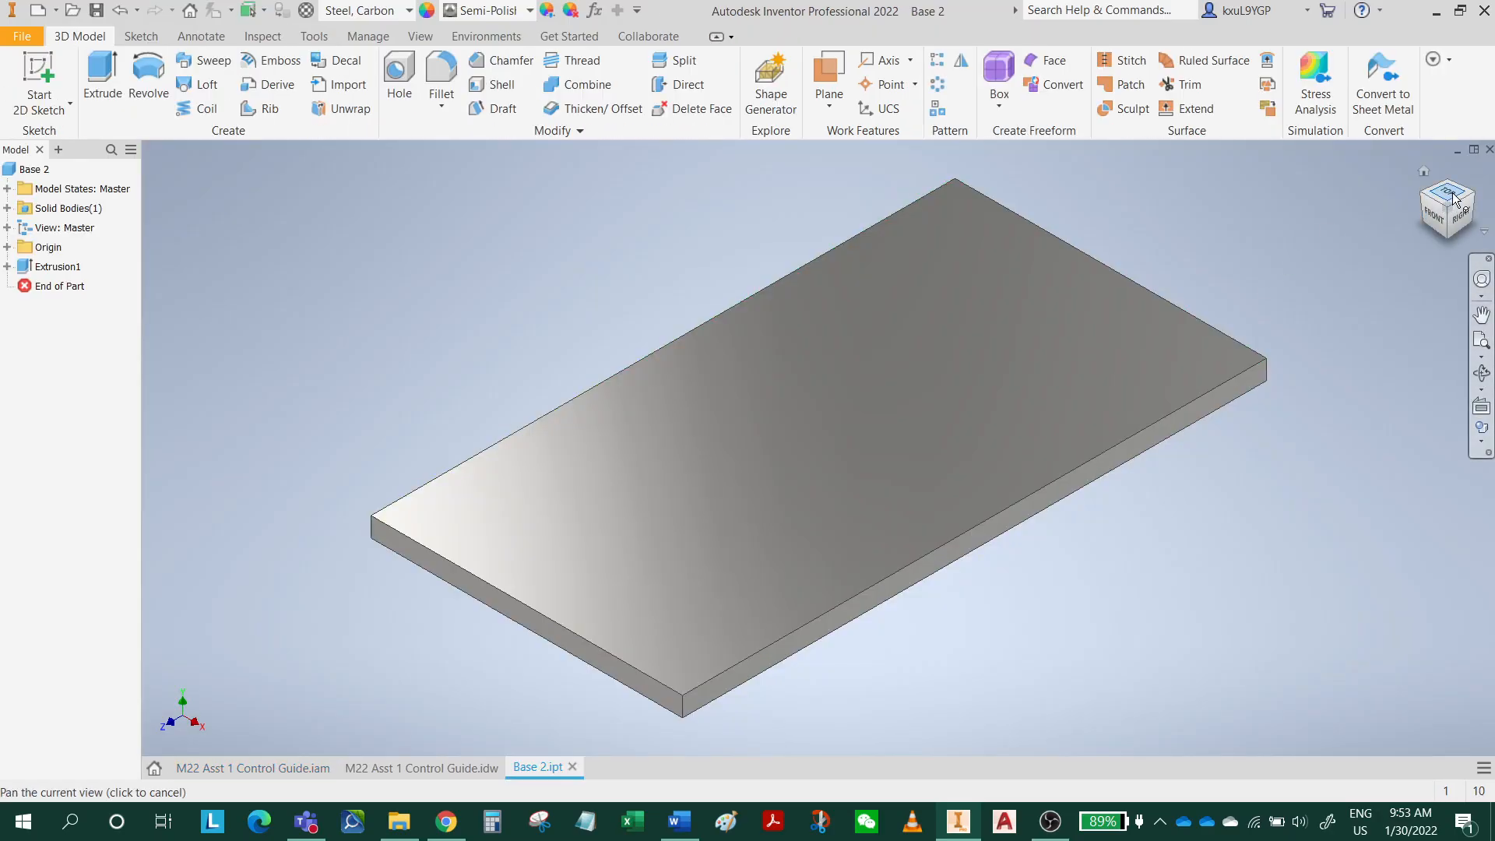
# Place a simple 10 mm through-all hole on the top face of Base 2, near the plate's upper-left corner in top view.
pyautogui.click(1454, 201)
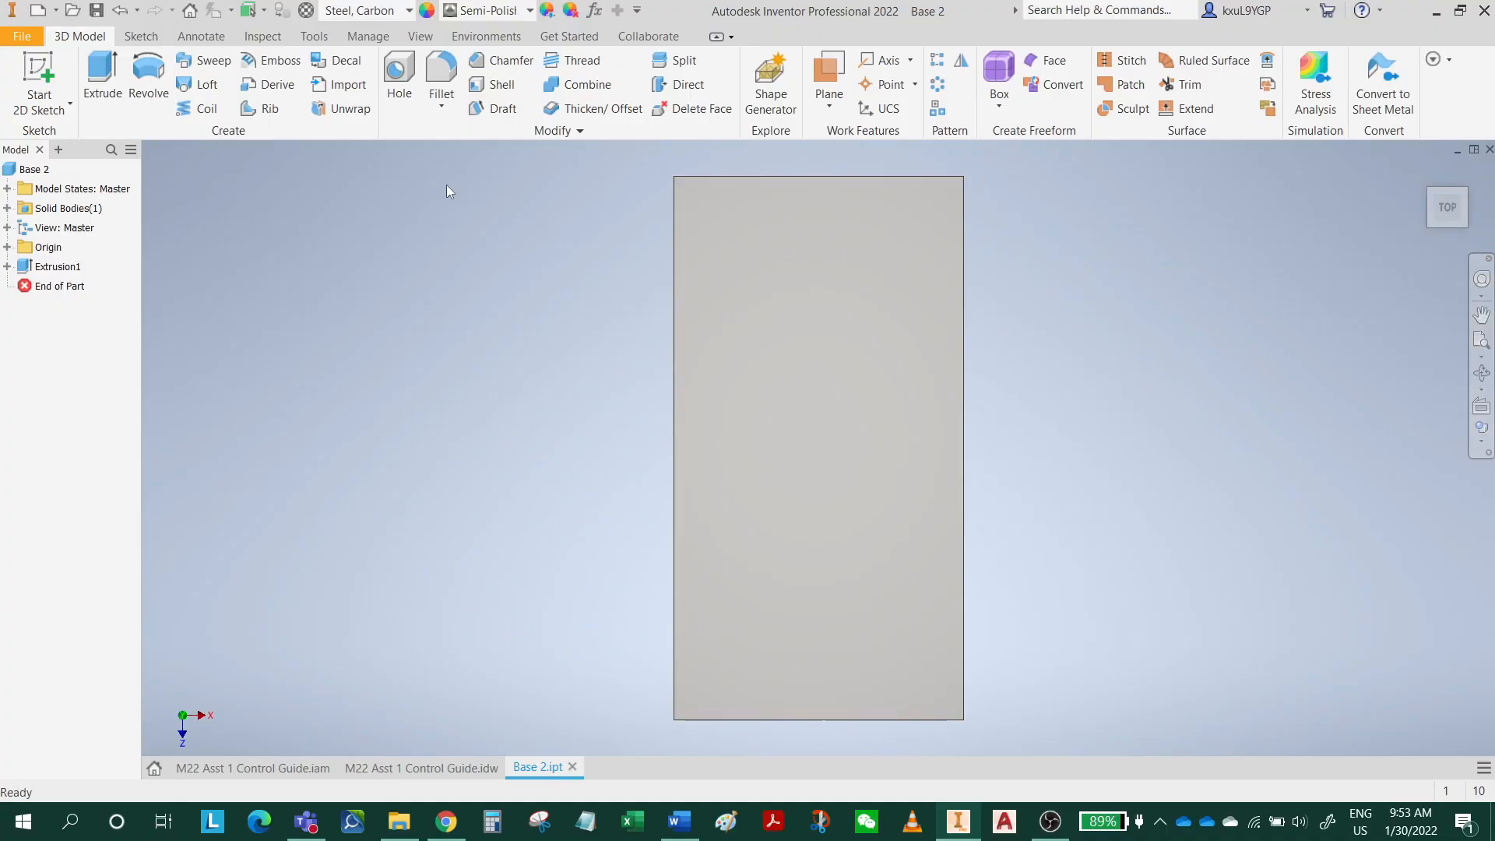
pyautogui.click(400, 76)
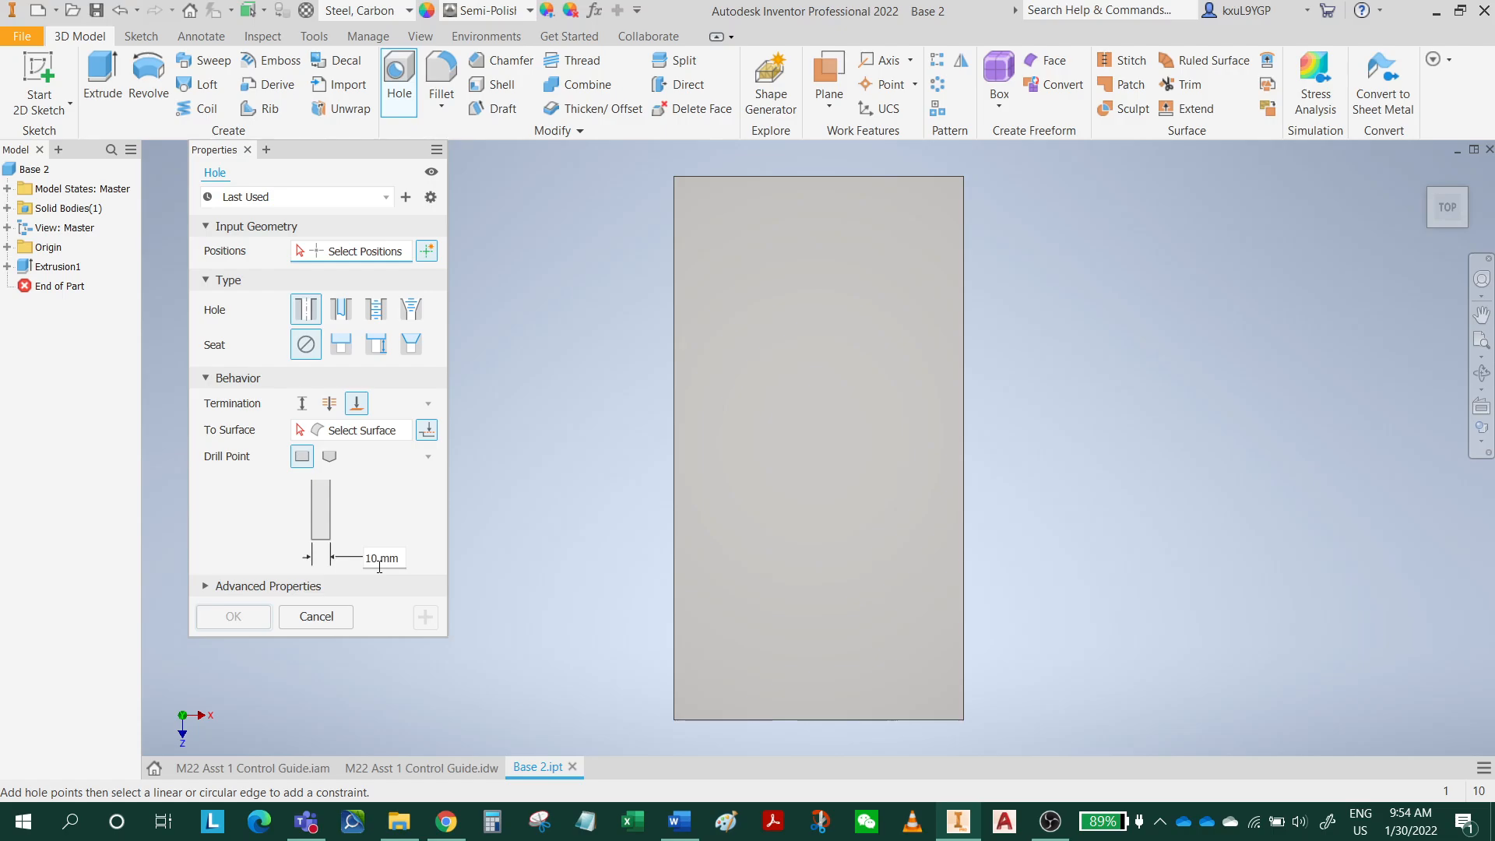
pyautogui.click(330, 403)
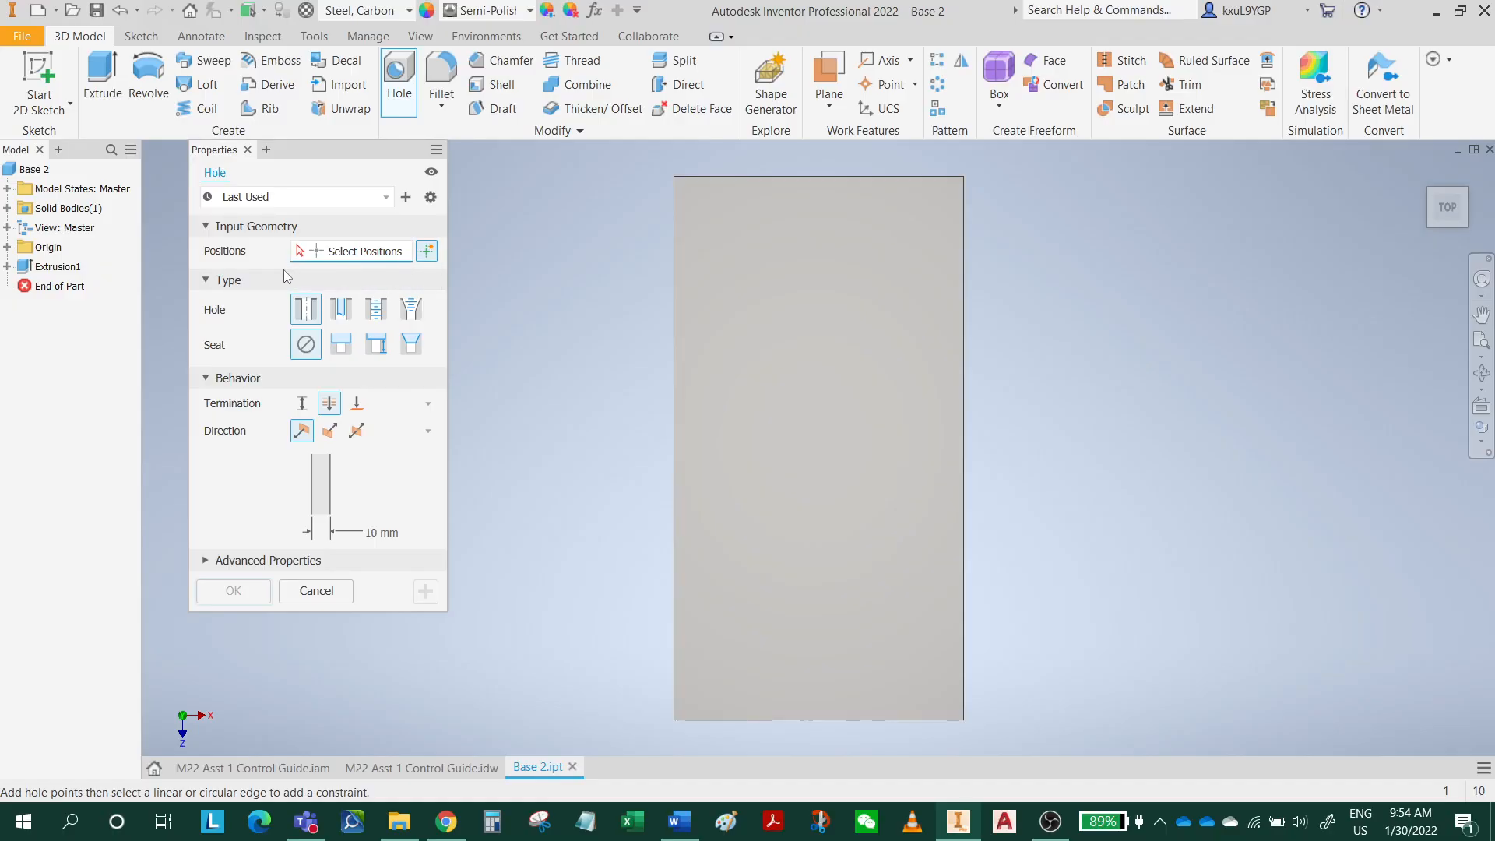
pyautogui.click(427, 250)
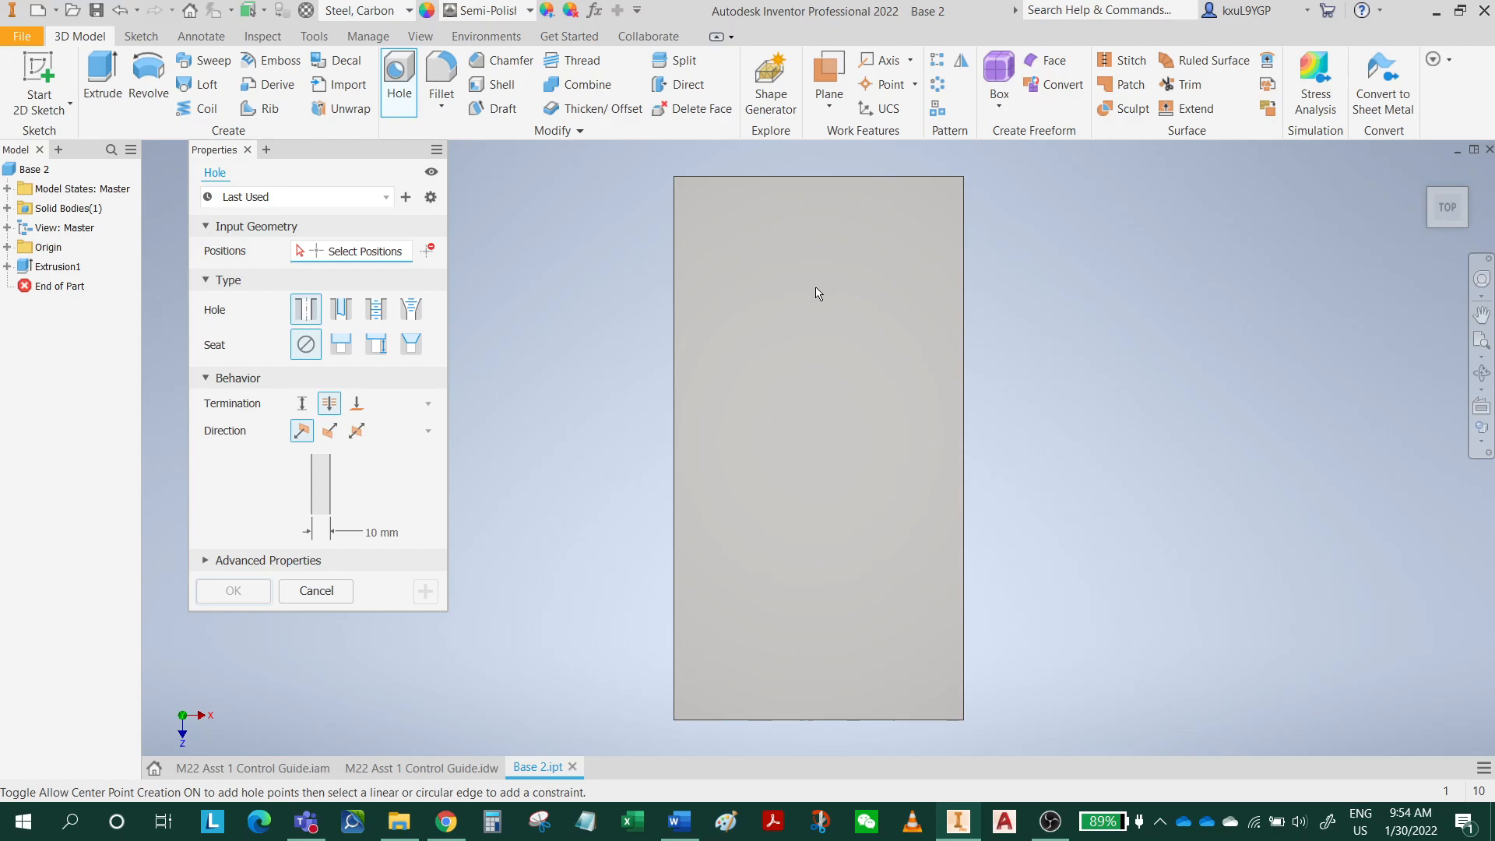
pyautogui.click(430, 252)
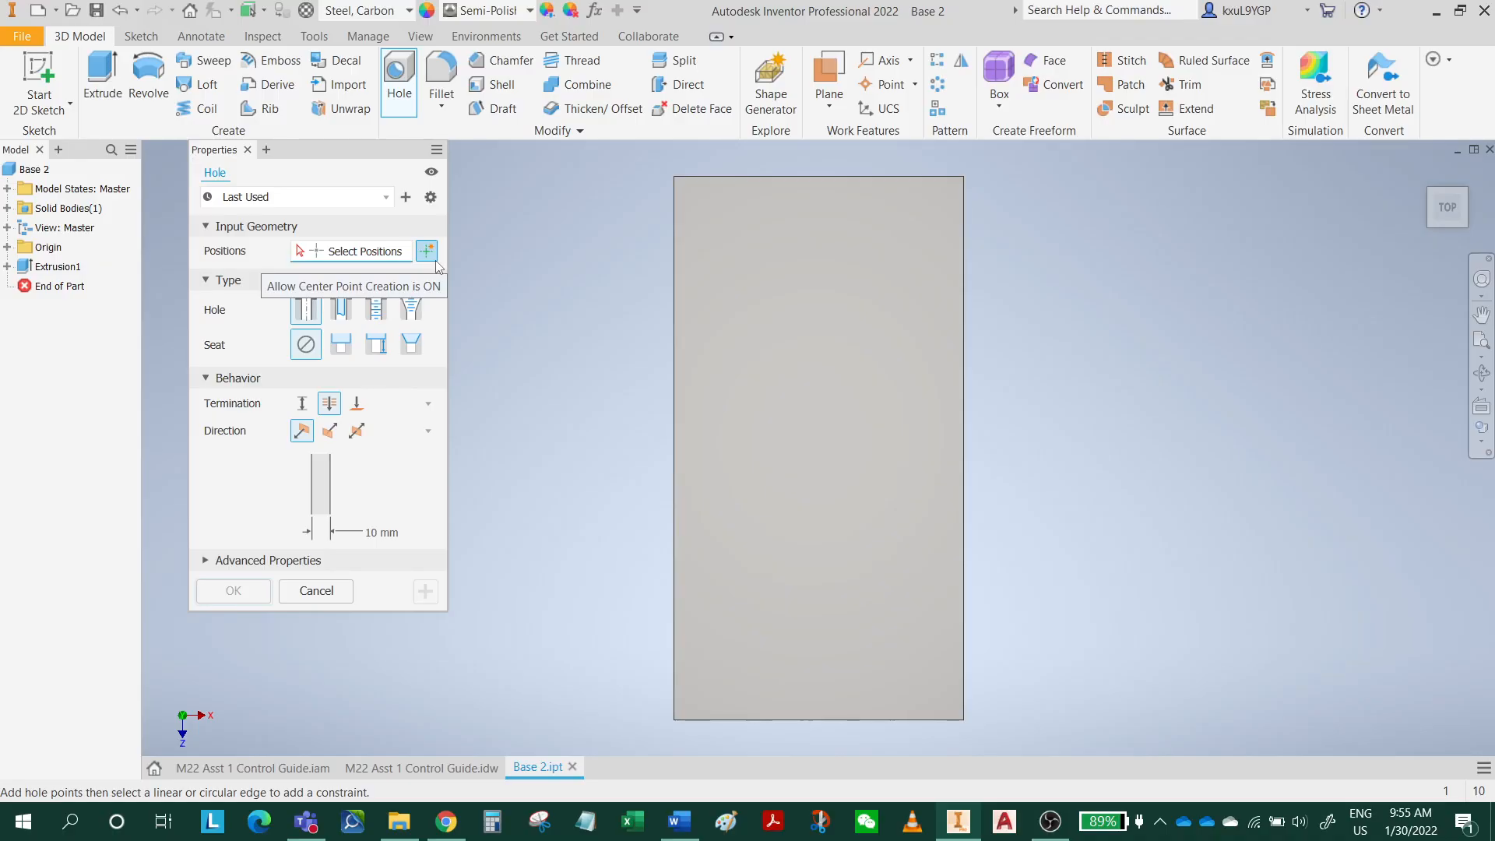
pyautogui.click(740, 240)
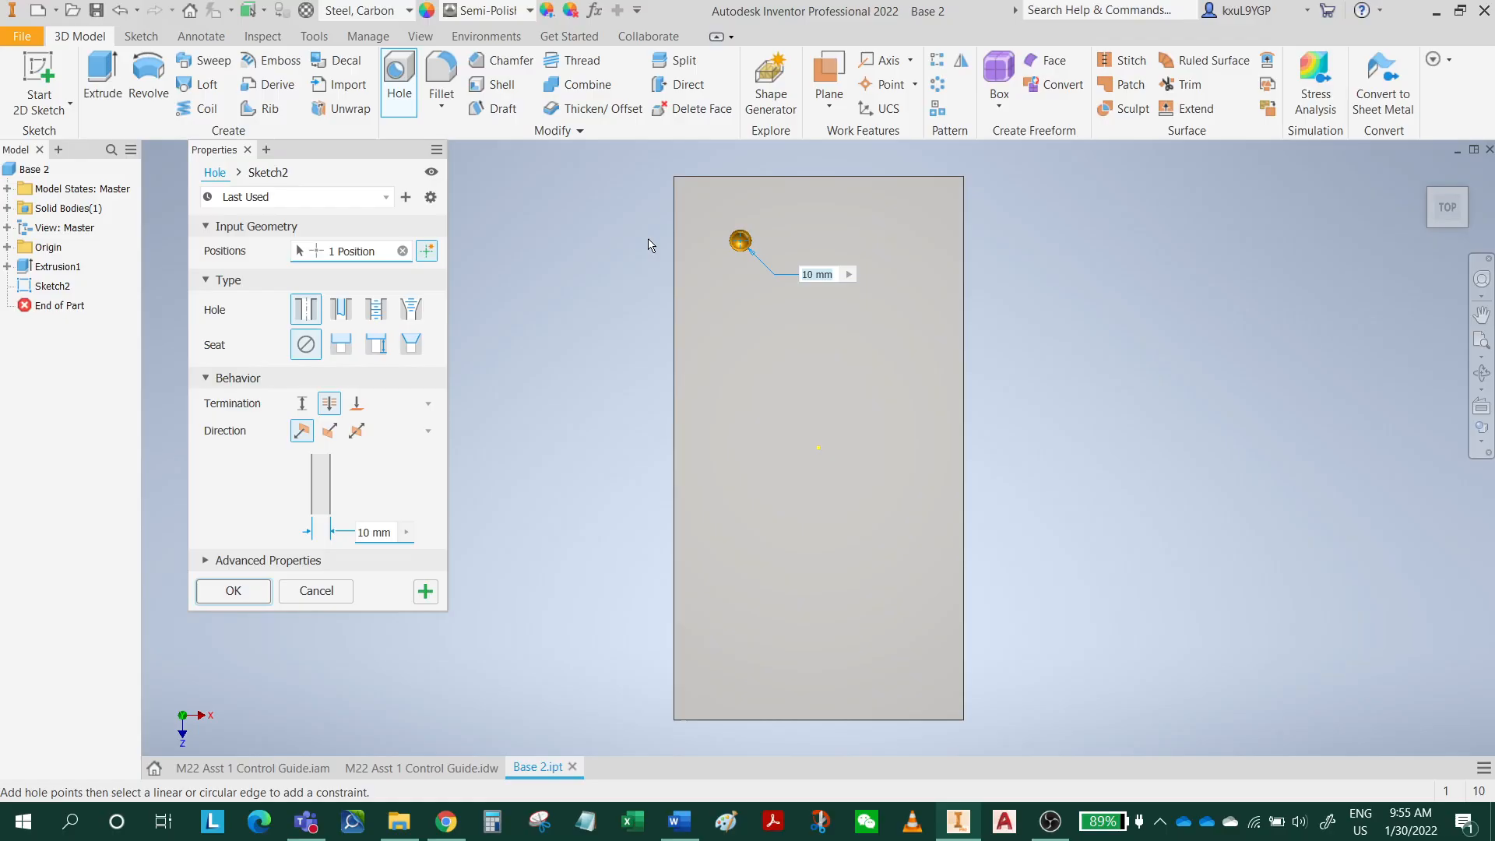
# Locate the hole 40 mm from the plate's left edge and 25 mm from its upper edge, and create it.
pyautogui.click(676, 228)
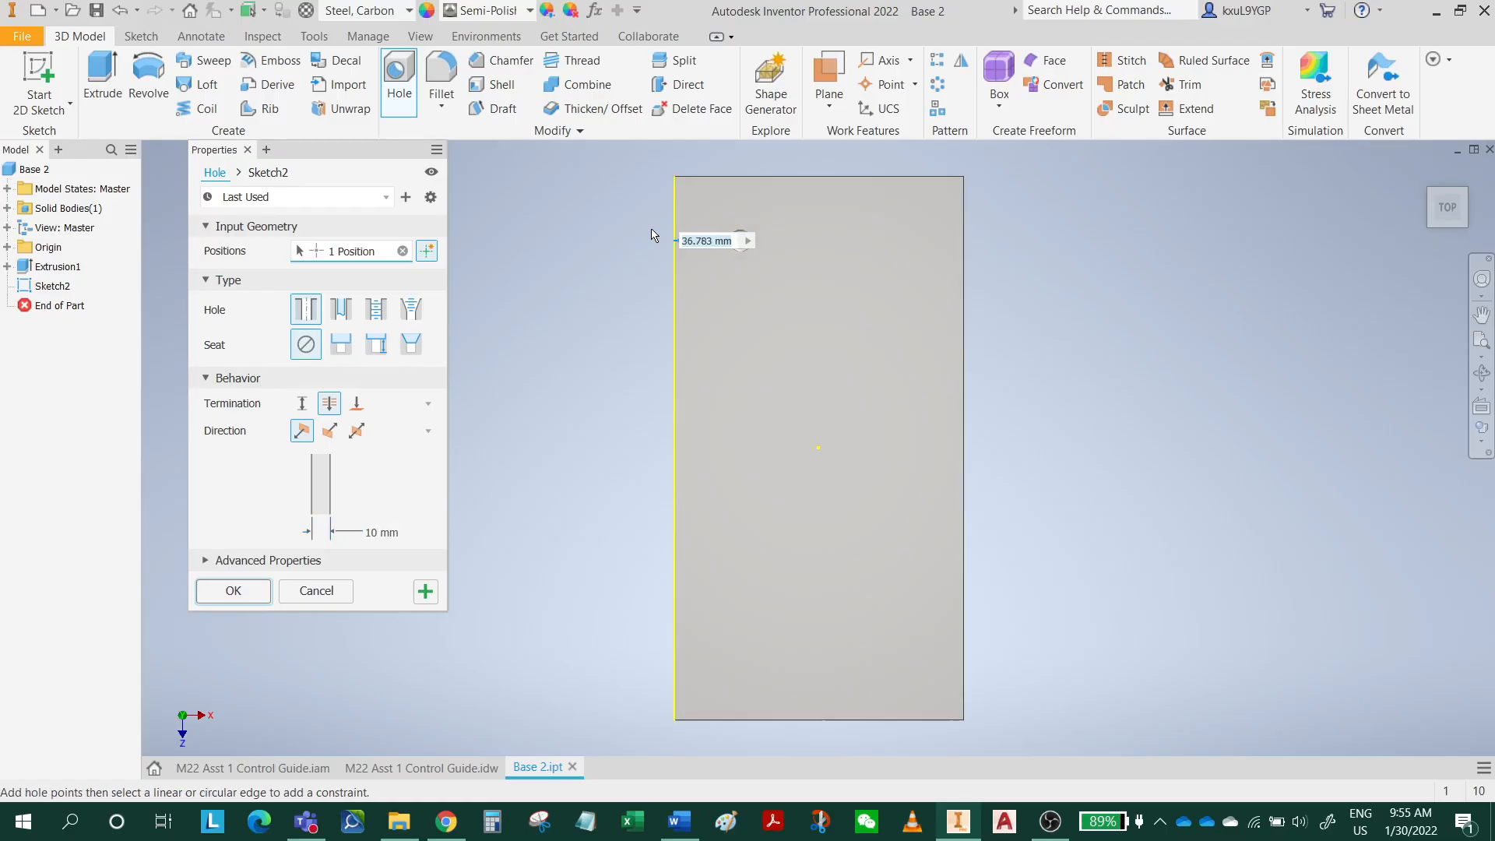
pyautogui.write('40')
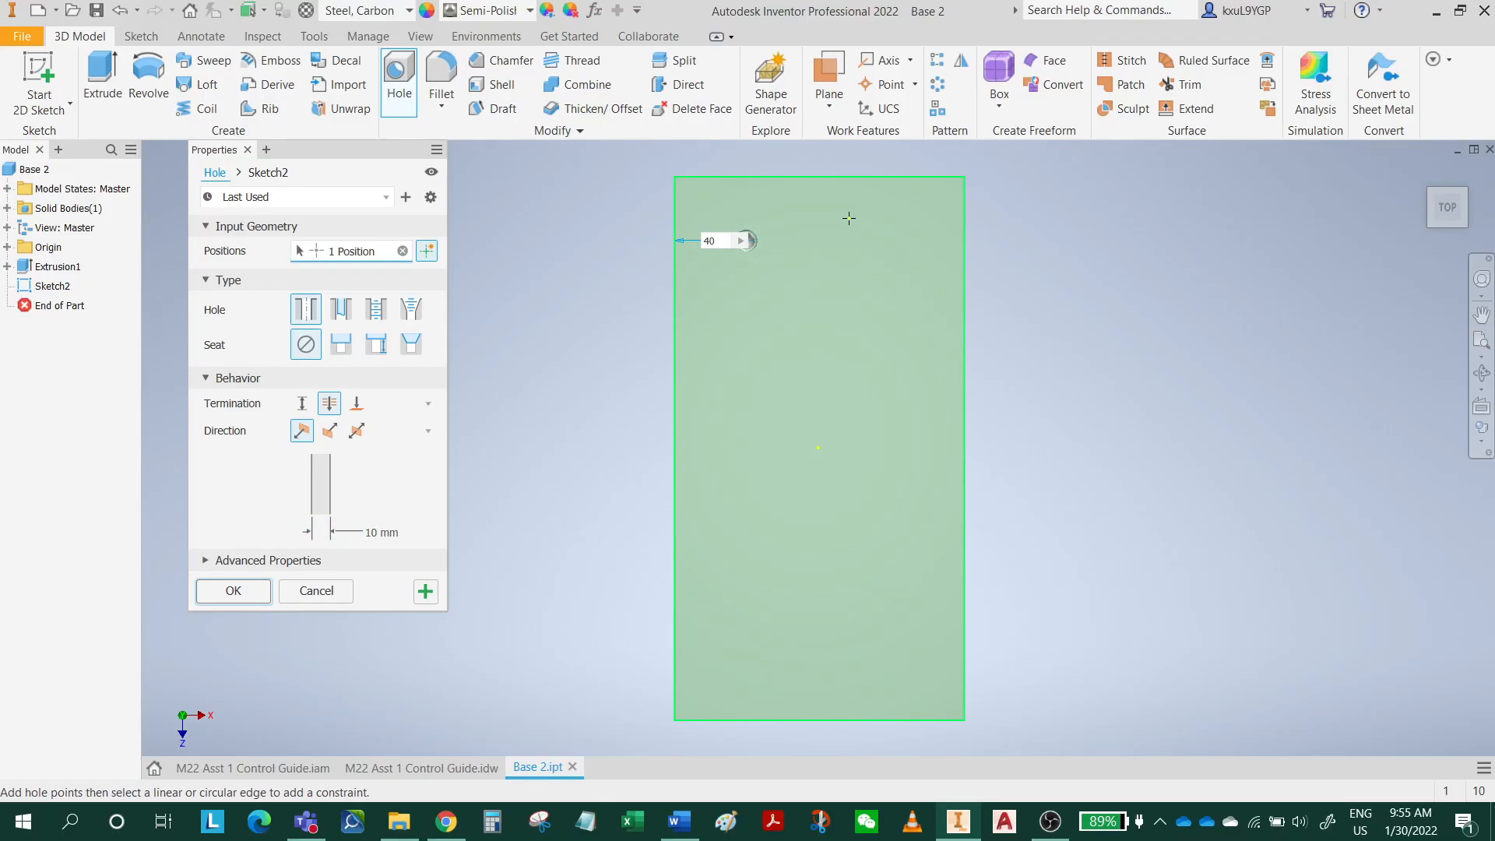
pyautogui.press('Return')
pyautogui.click(788, 178)
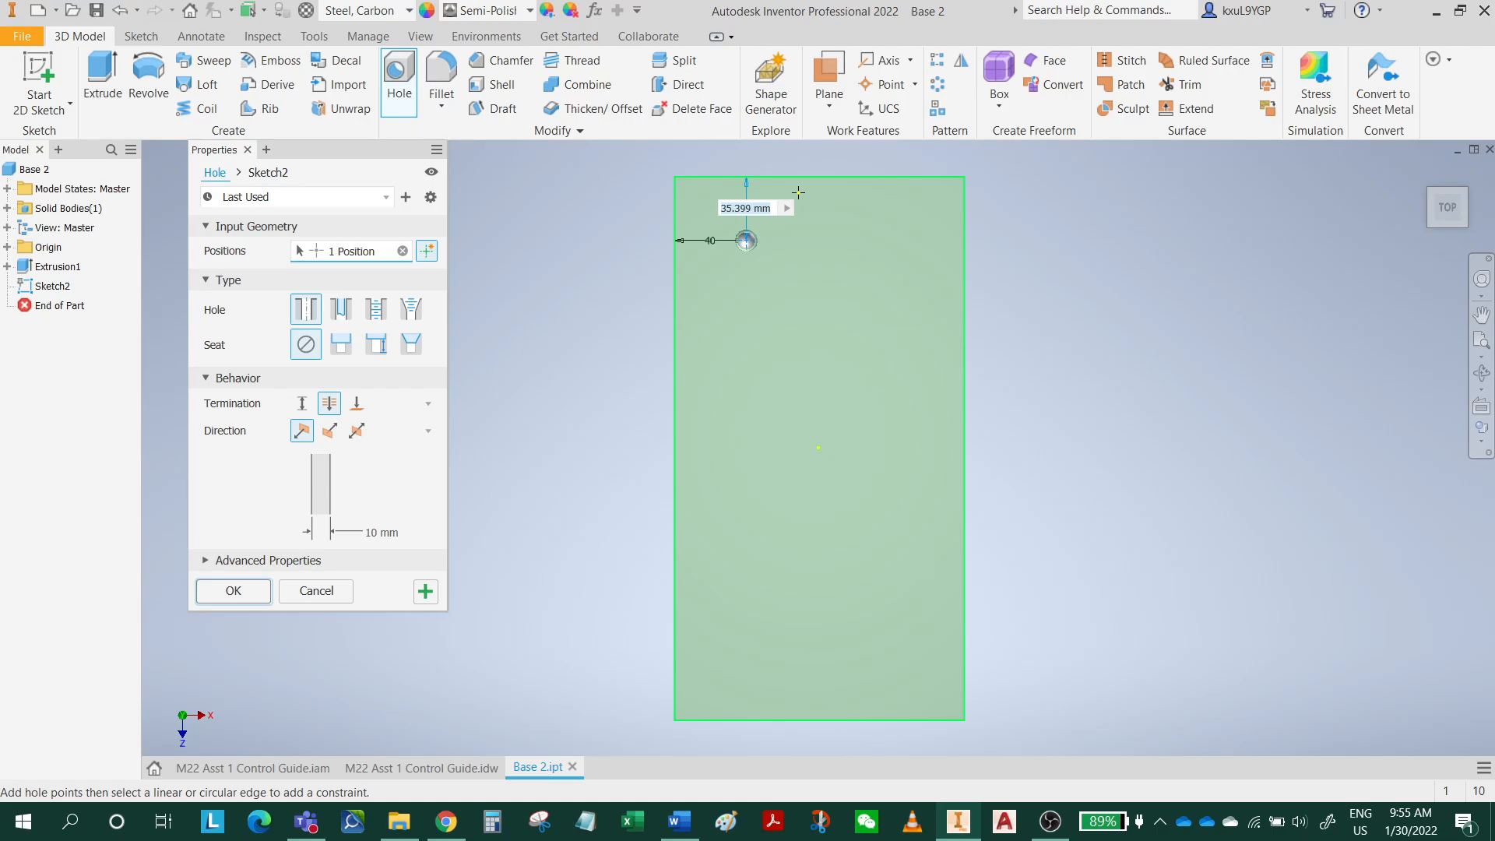
pyautogui.write('25')
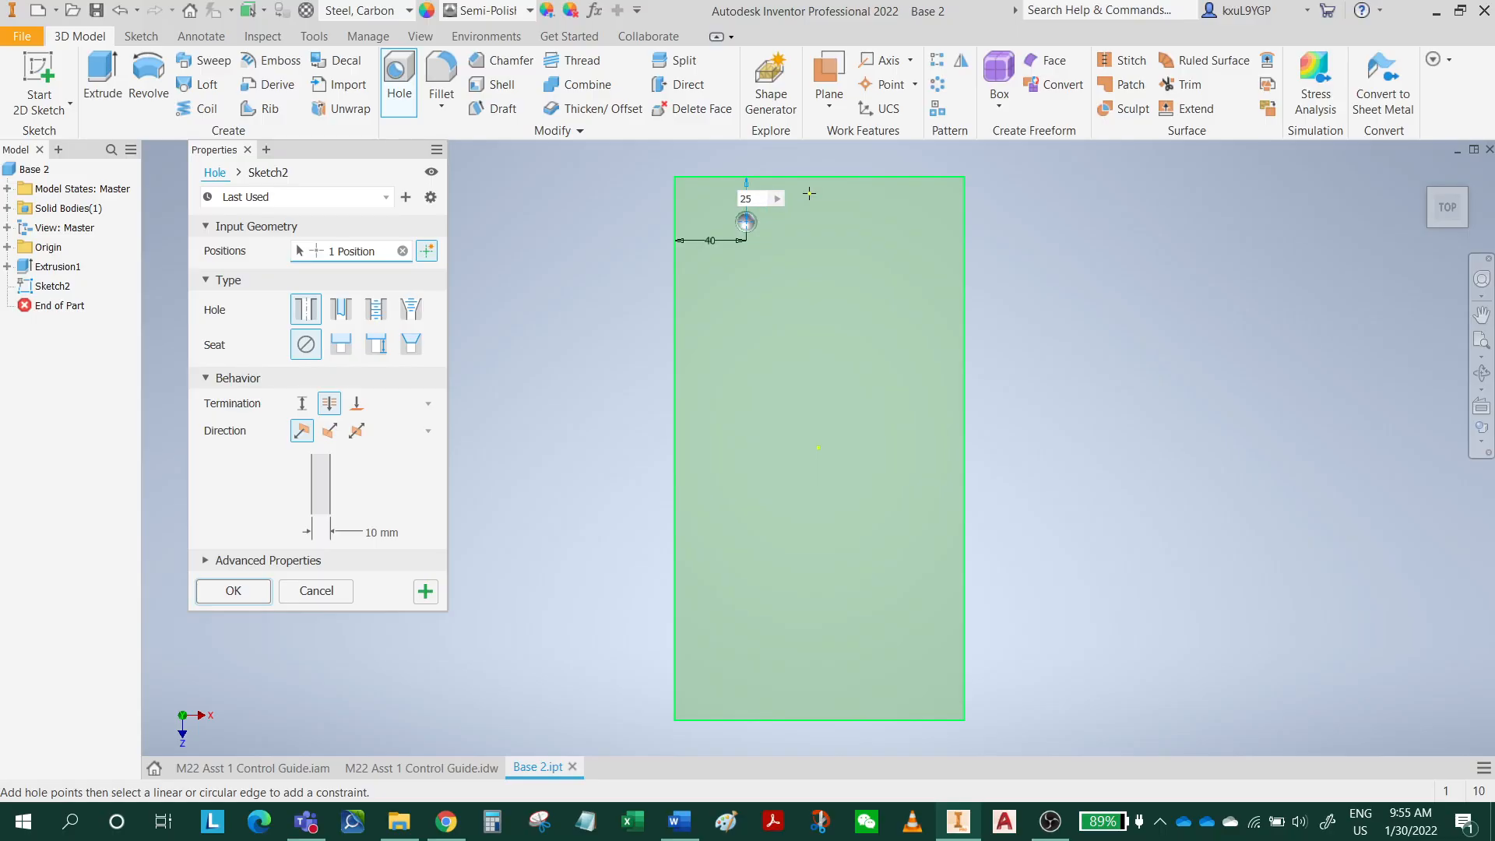
pyautogui.press('Return')
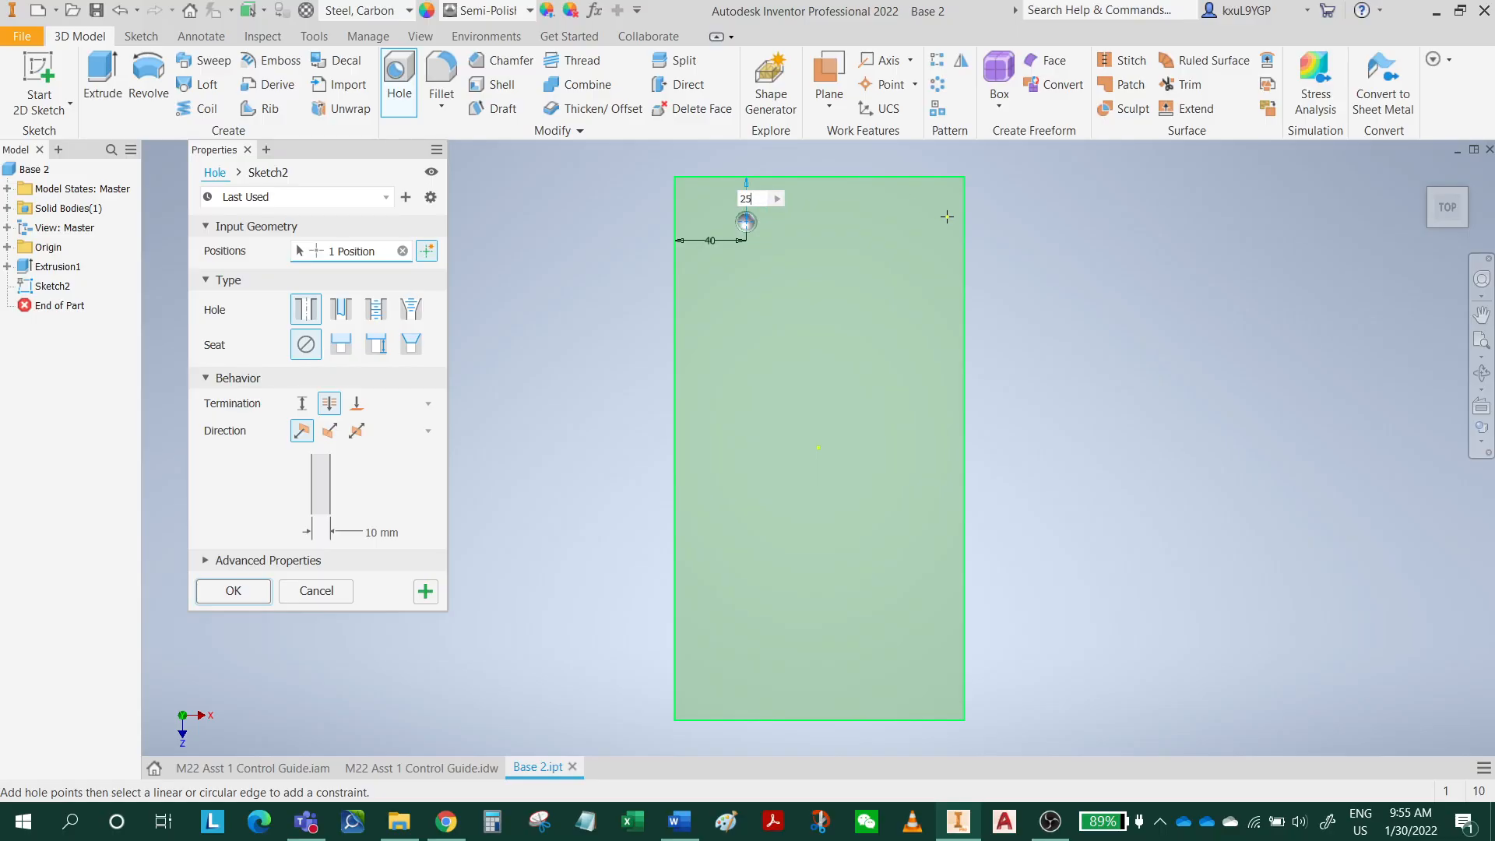
pyautogui.click(234, 592)
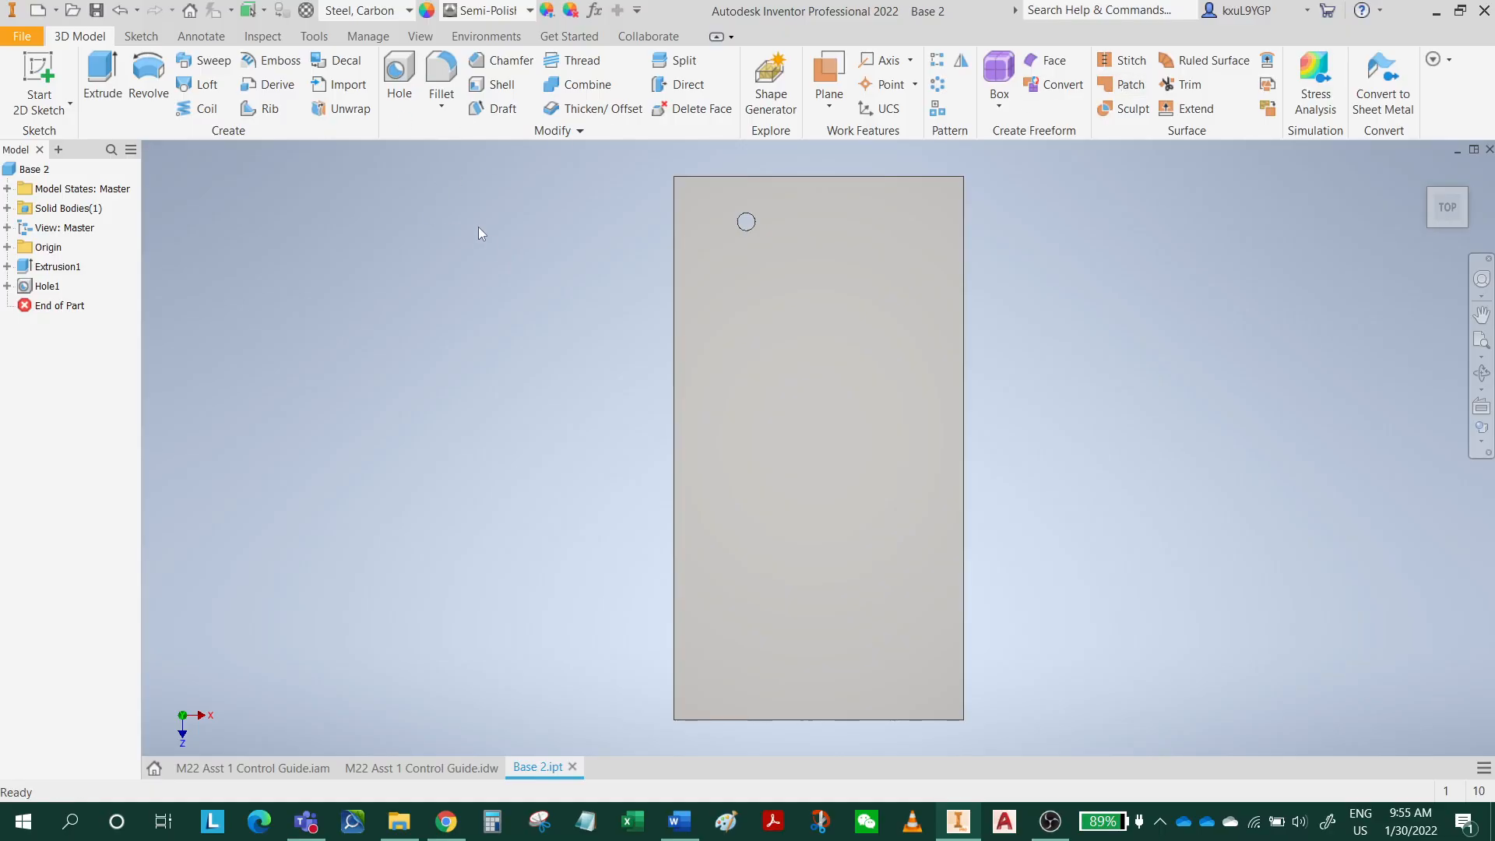
pyautogui.click(940, 63)
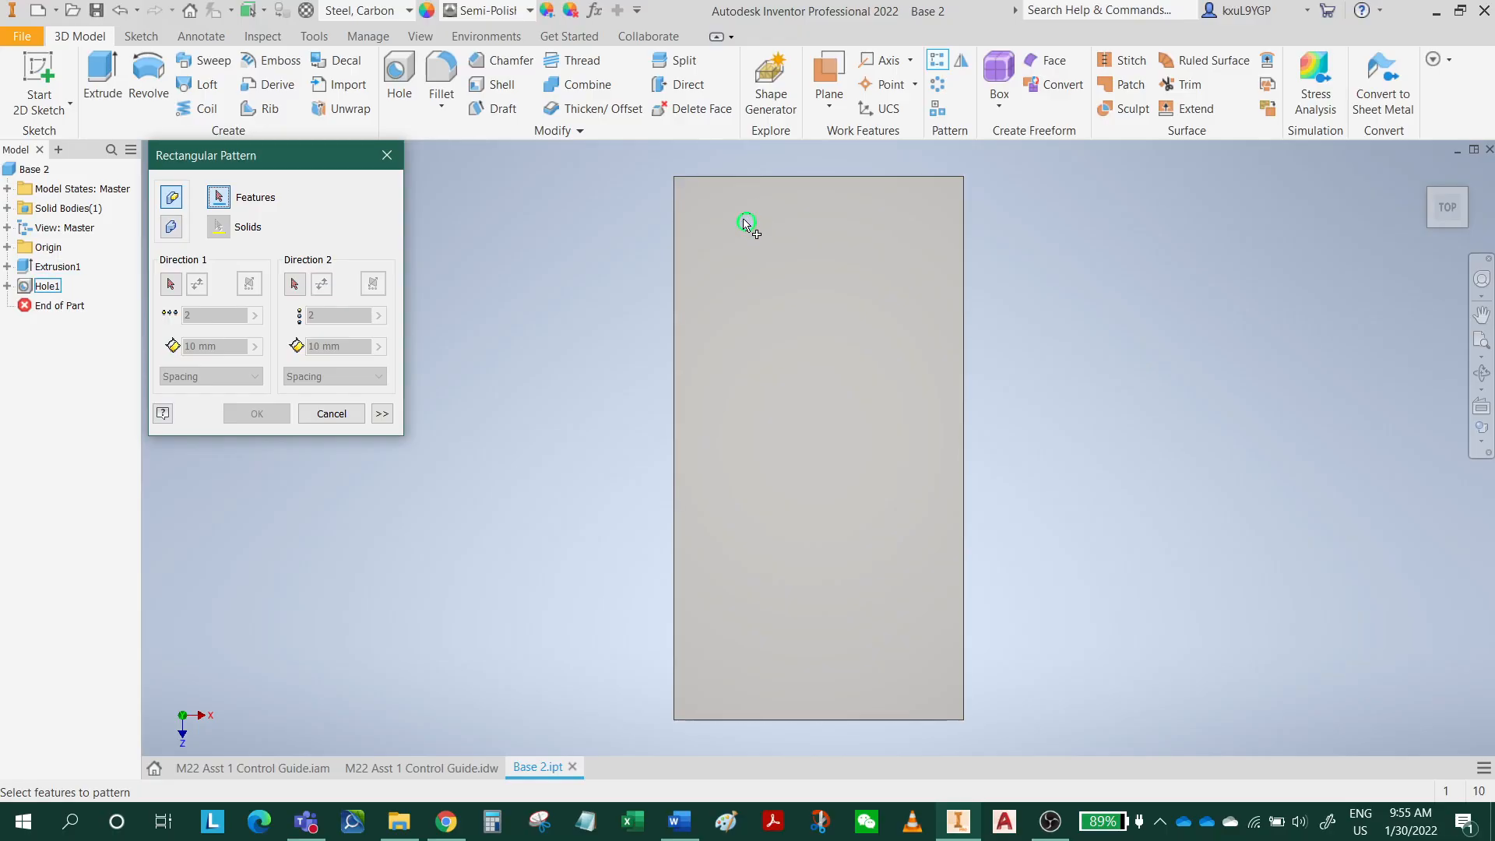
pyautogui.click(38, 288)
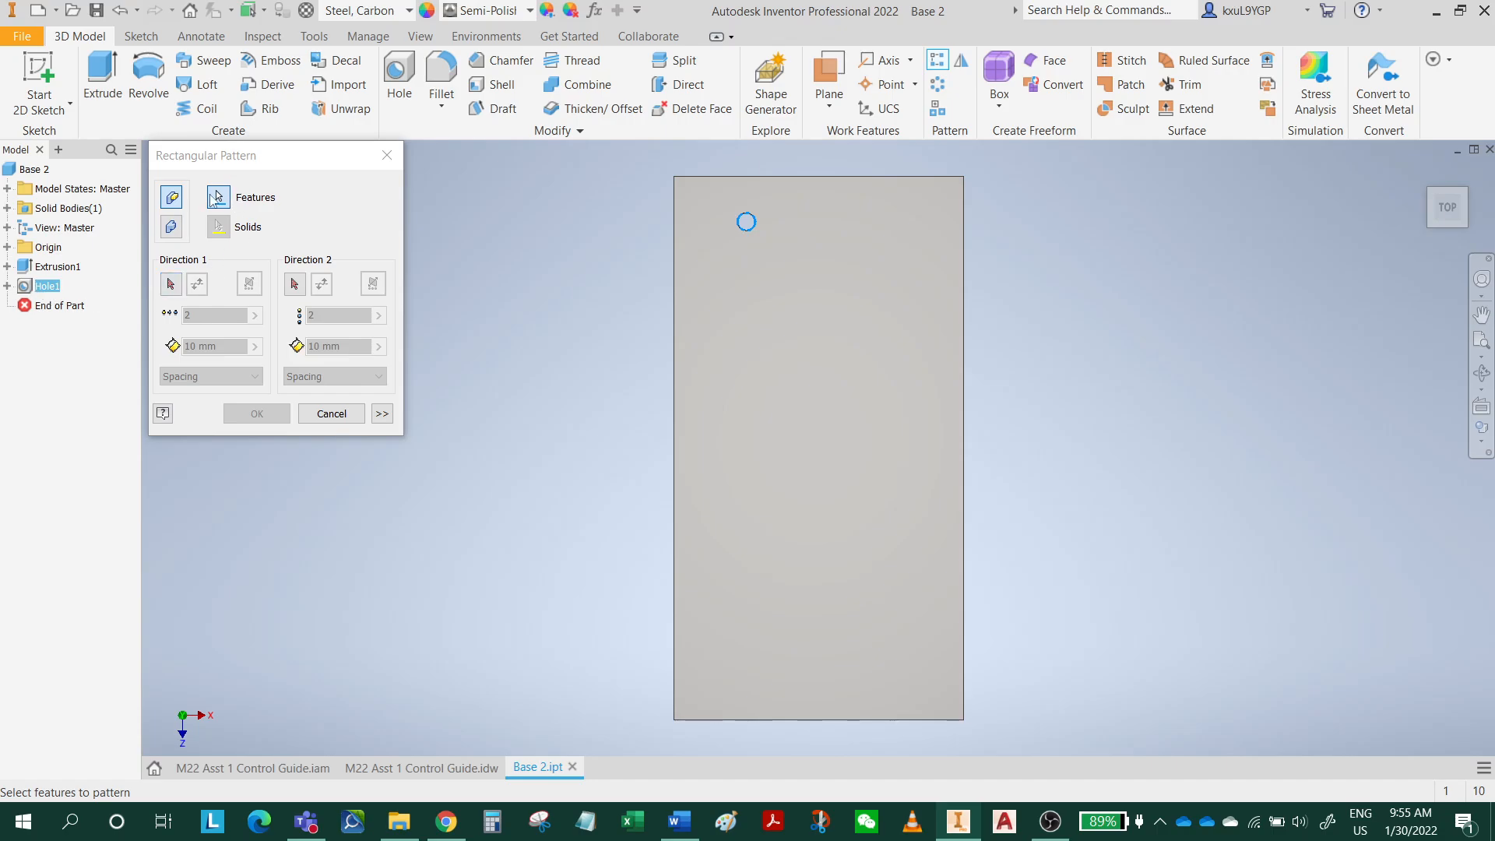
pyautogui.click(219, 199)
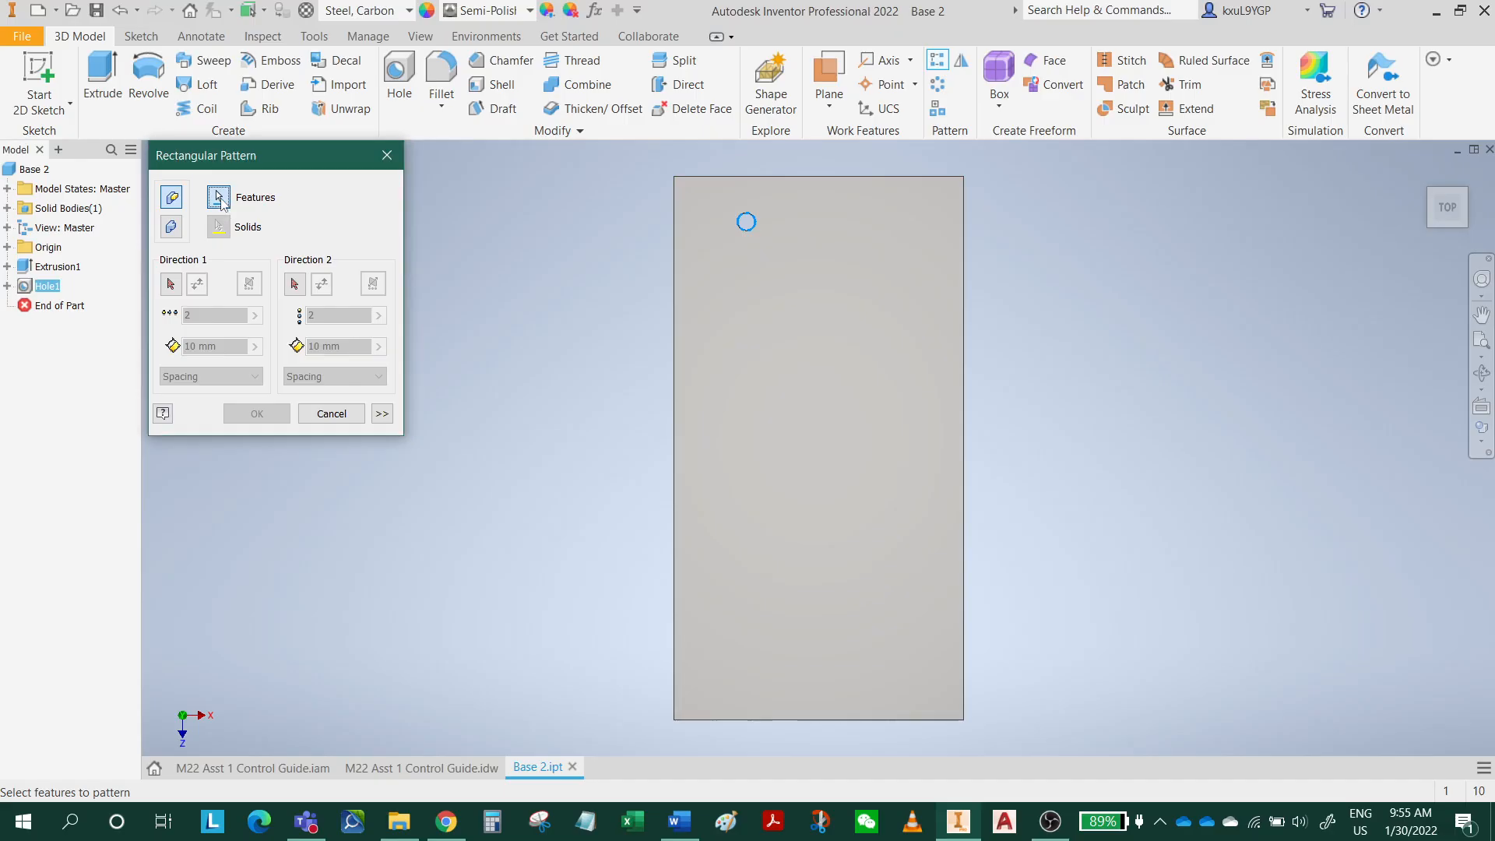
pyautogui.click(44, 387)
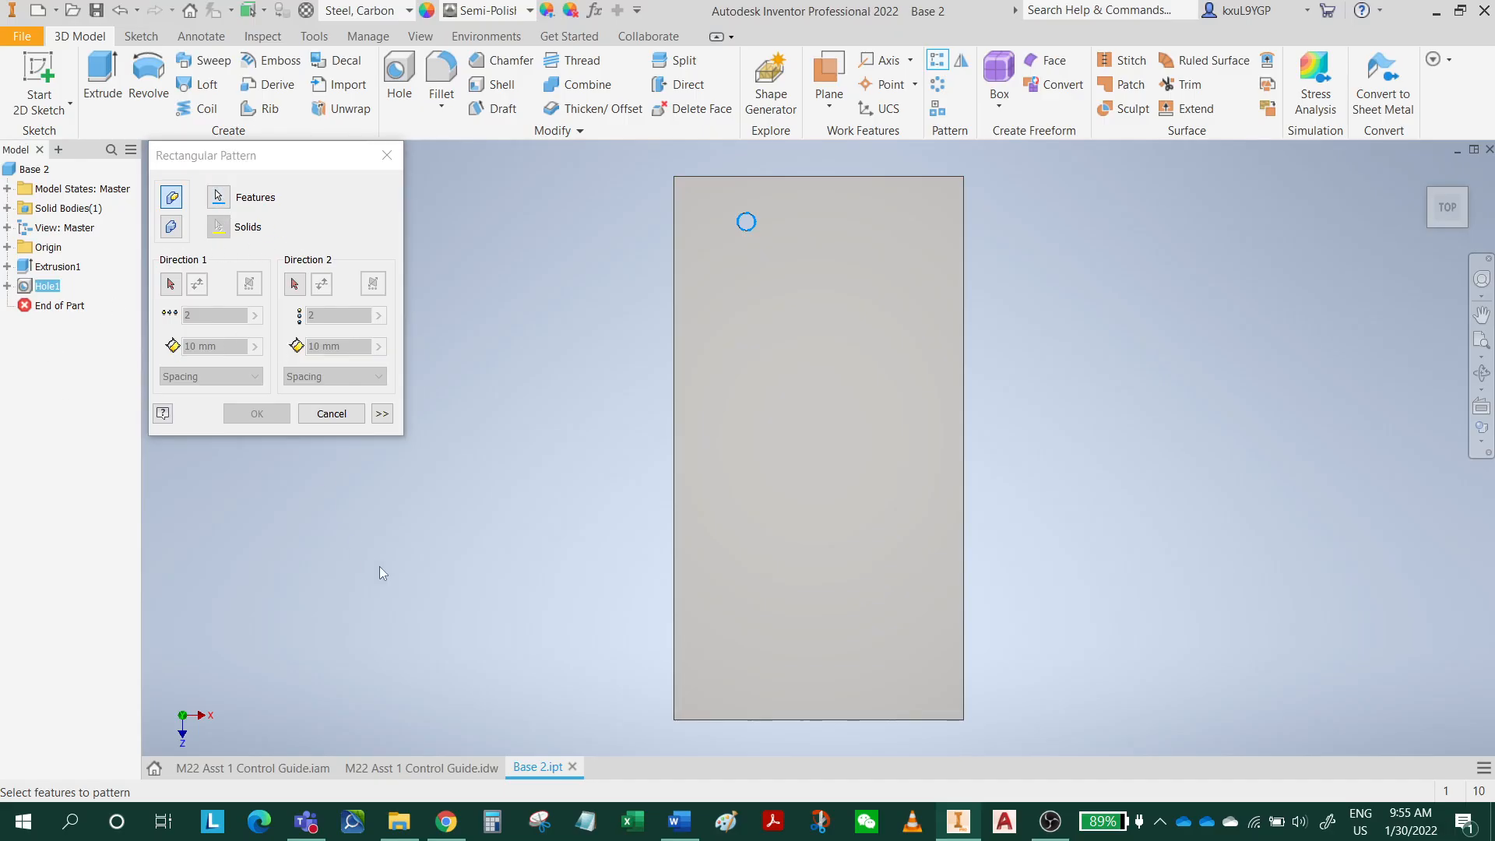
pyautogui.click(331, 415)
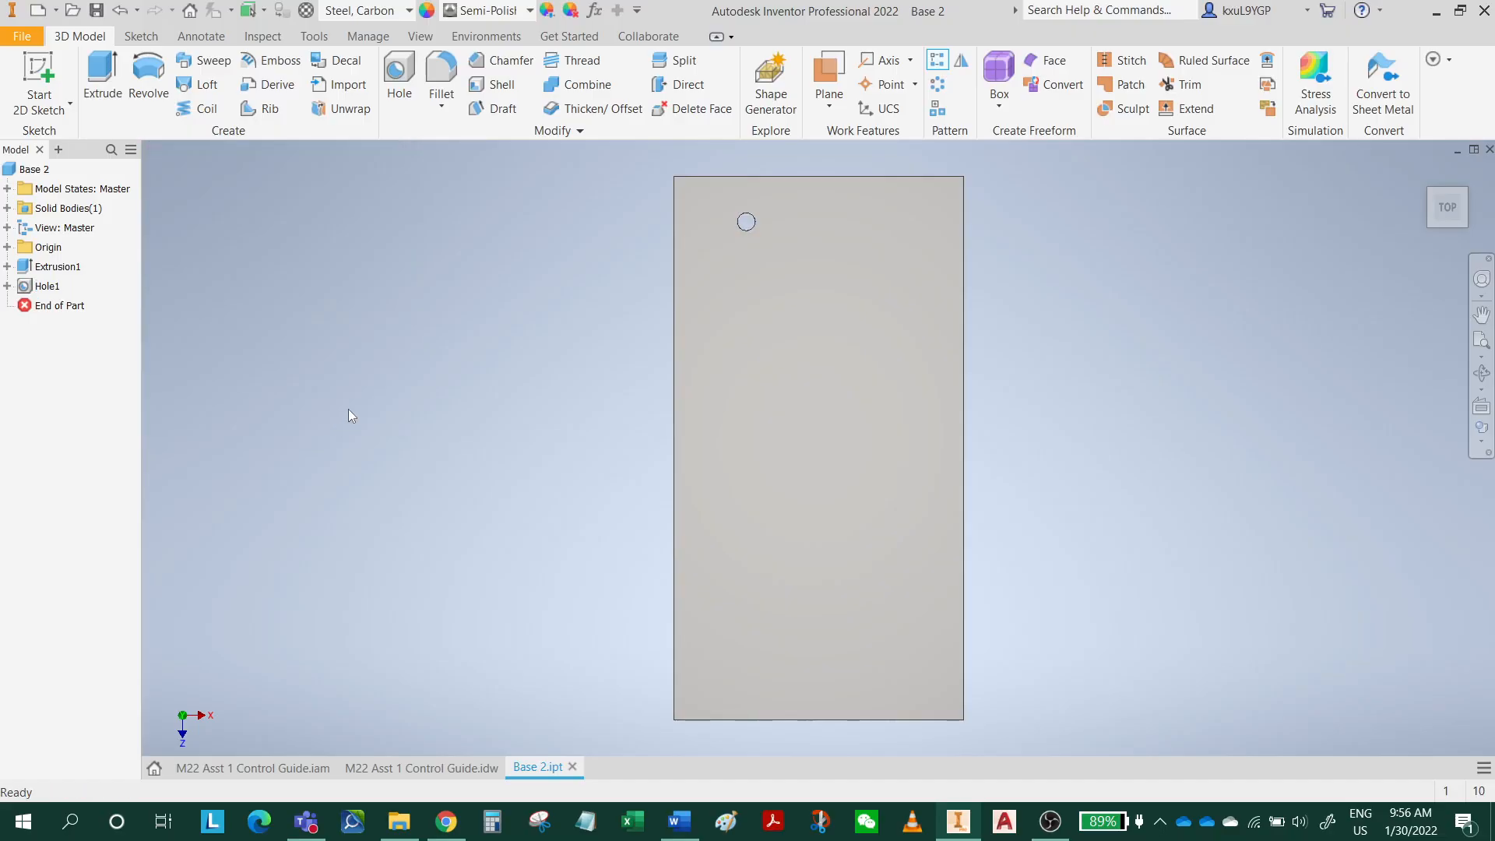
# Start a rectangular pattern of the hole along the plate's upper short edge, pointing right, with 3 instances spaced 40 mm.
pyautogui.click(937, 60)
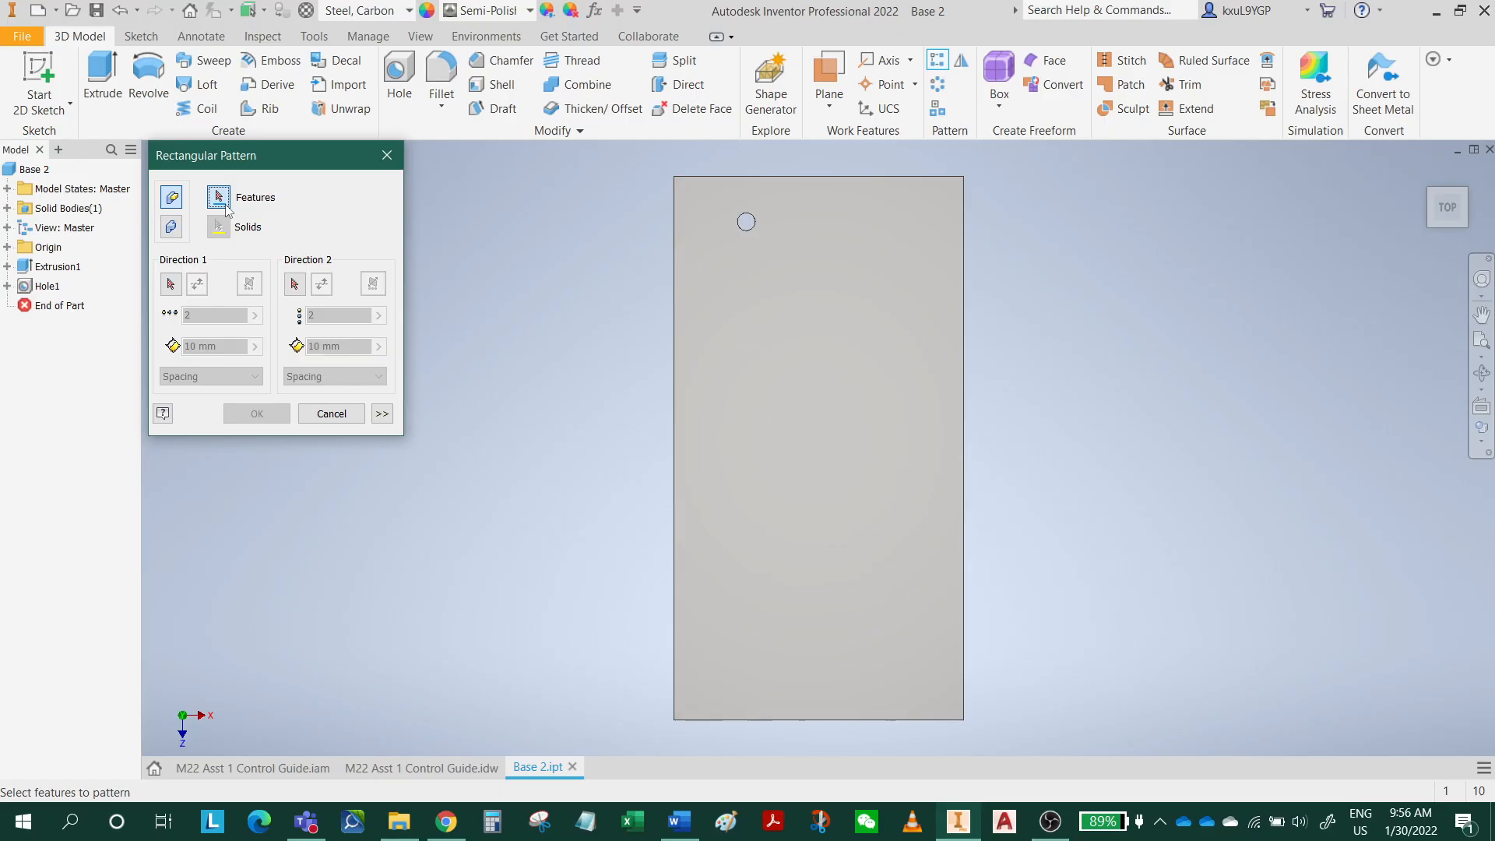
pyautogui.click(43, 288)
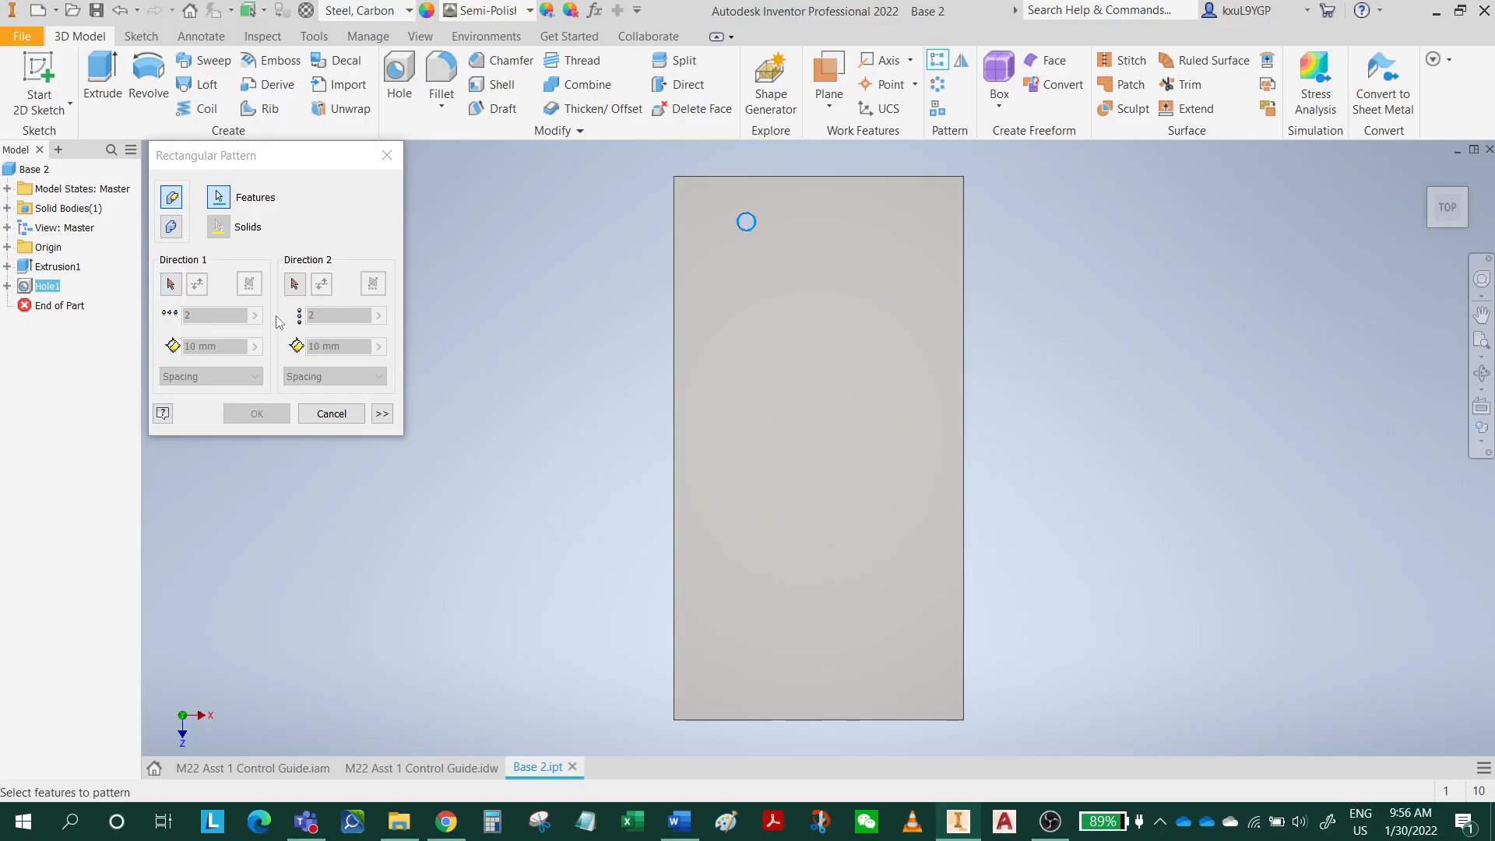
pyautogui.click(171, 284)
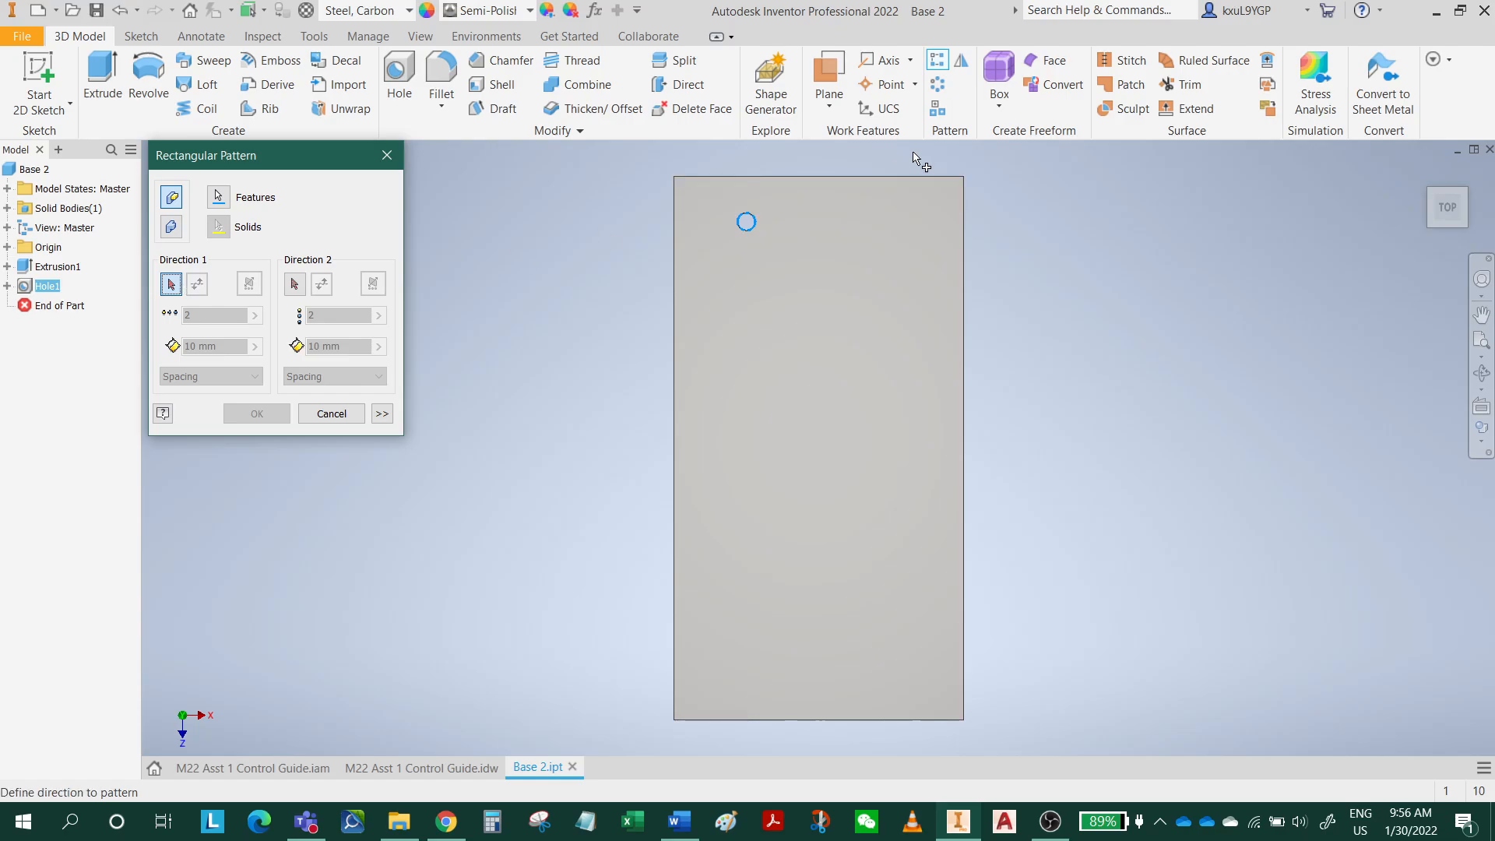
pyautogui.click(868, 178)
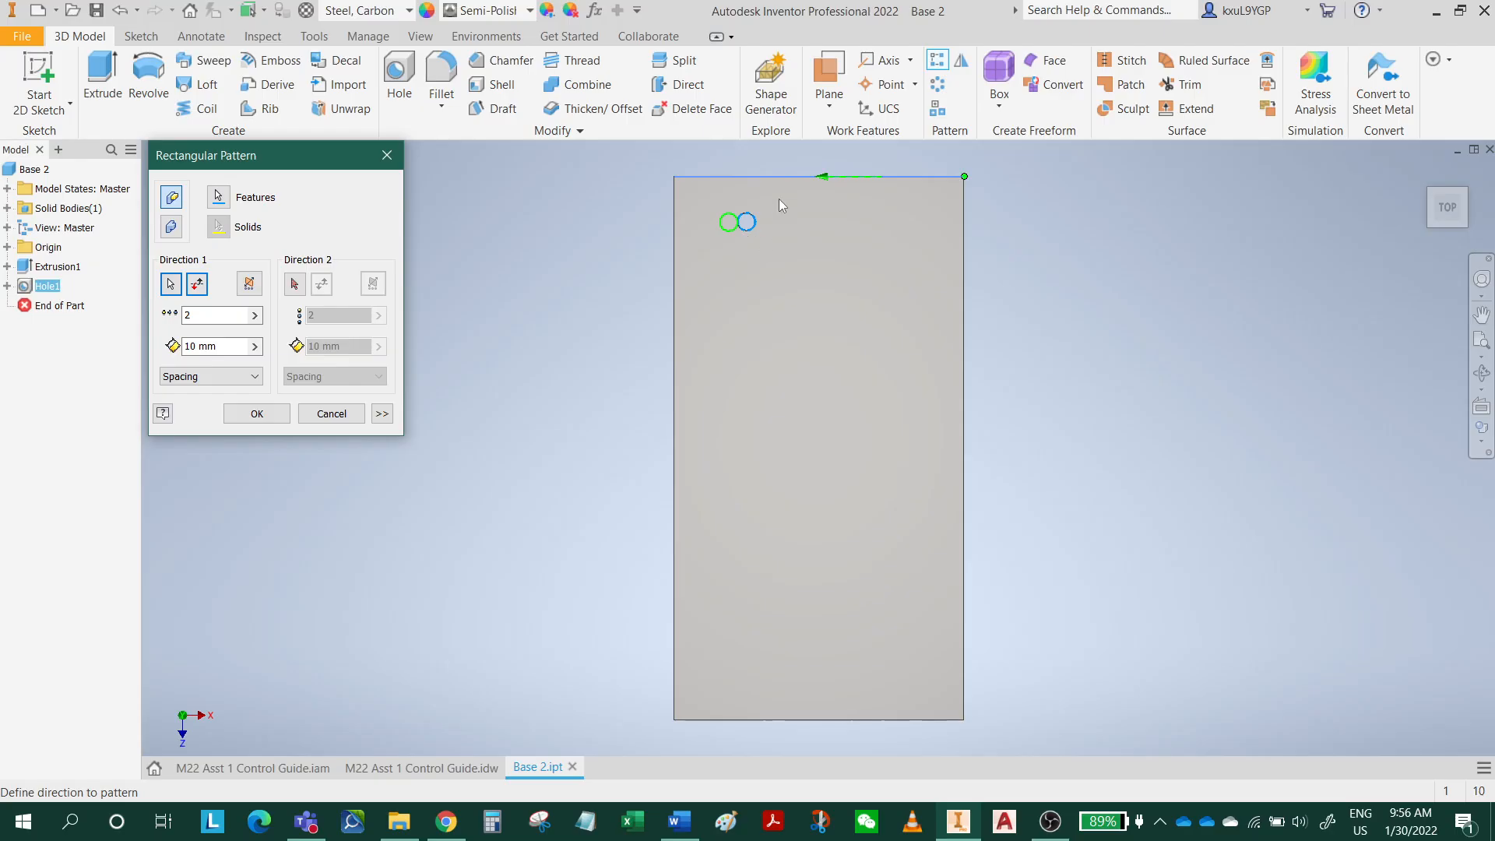
pyautogui.click(198, 285)
pyautogui.moveTo(193, 347); pyautogui.dragTo(151, 317)
pyautogui.write('4')
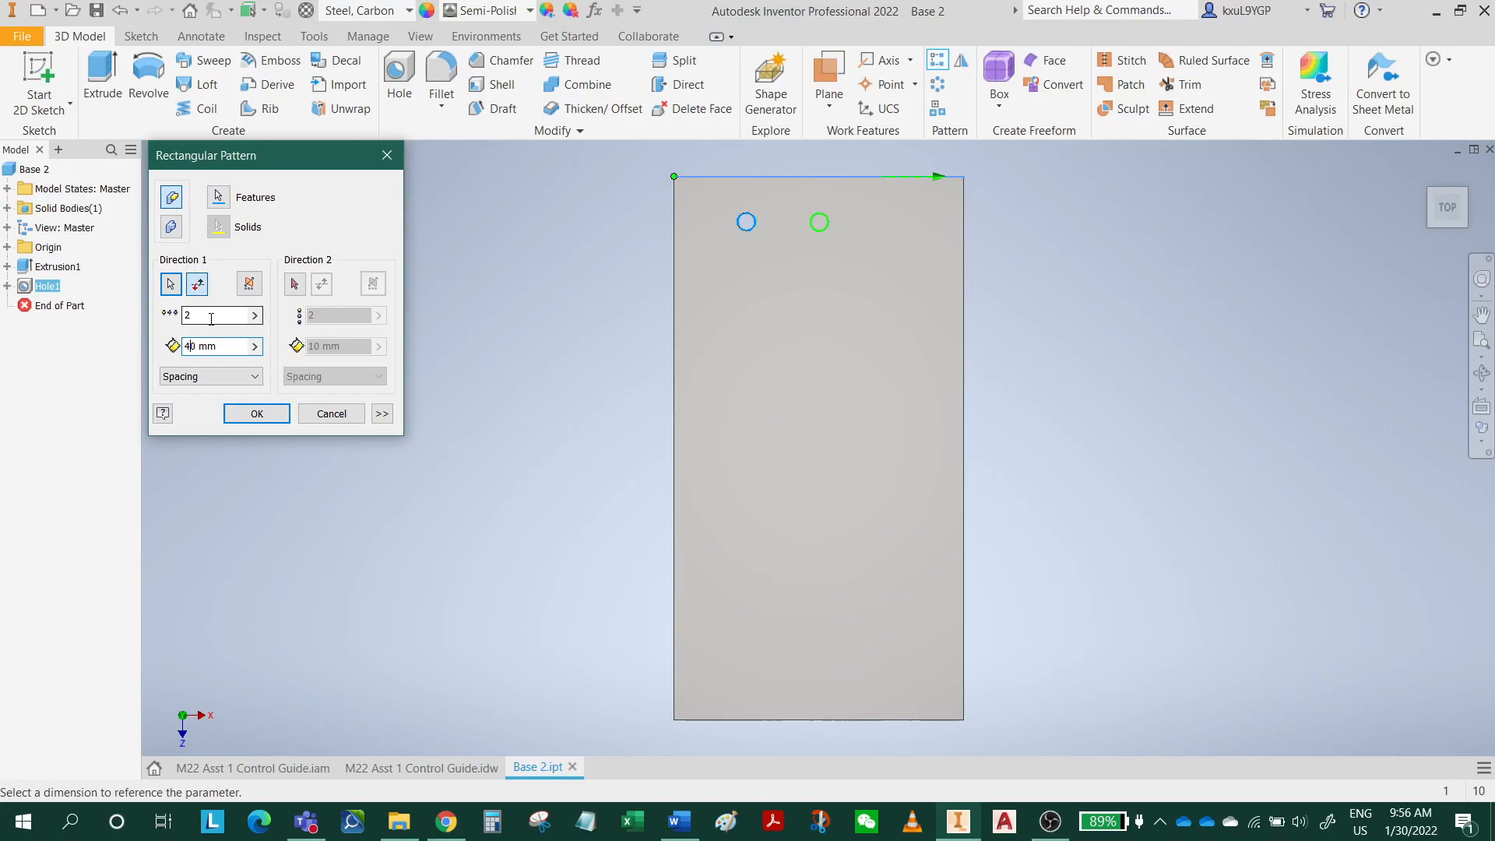
pyautogui.write('3')
# Set the pattern's second direction down the plate's left edge with 2 instances spaced 250 mm, and create the pattern.
pyautogui.click(296, 285)
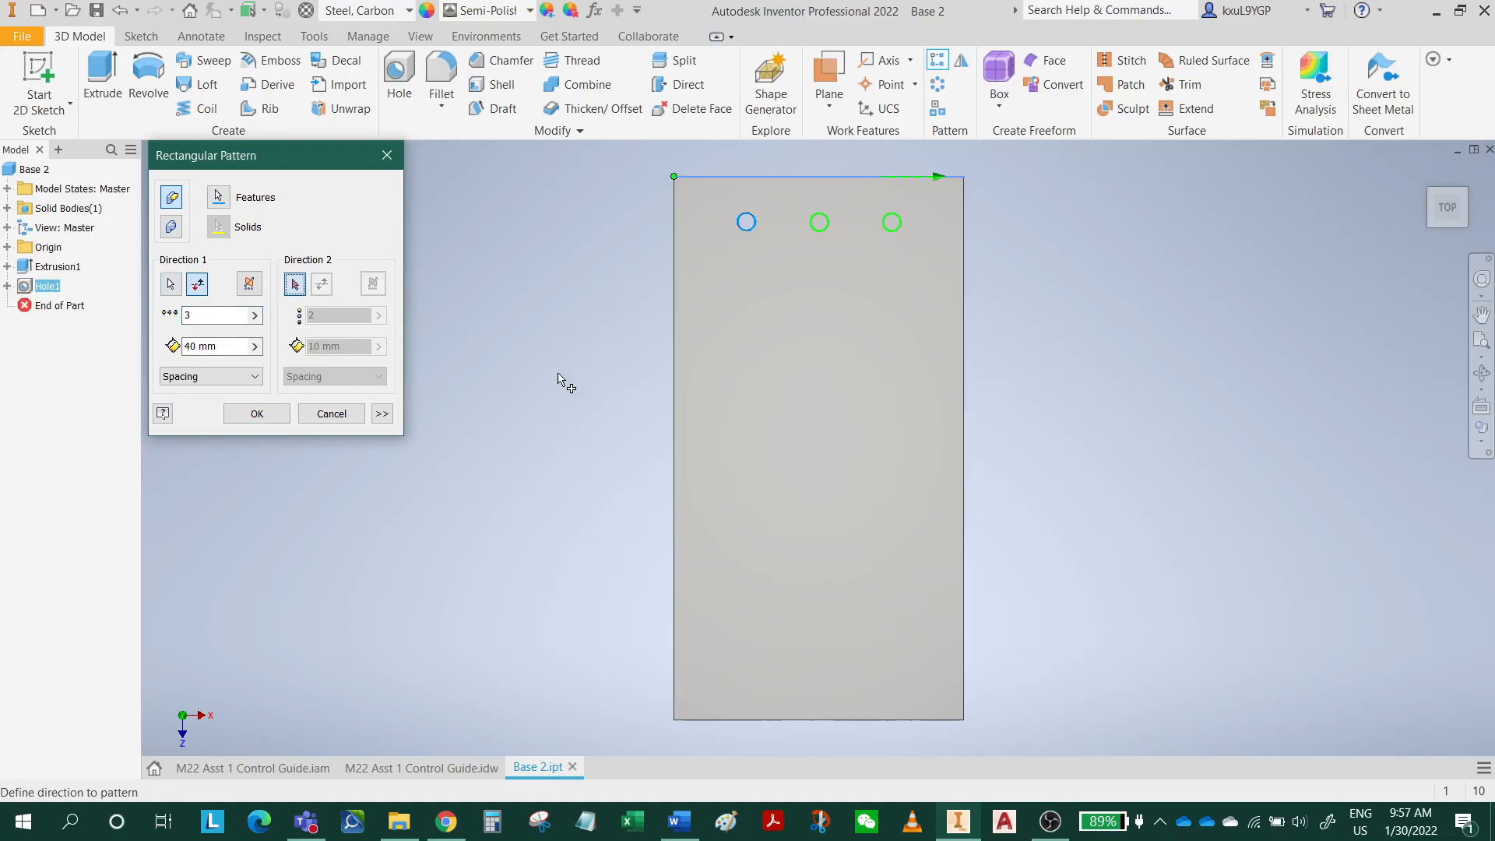
pyautogui.click(674, 385)
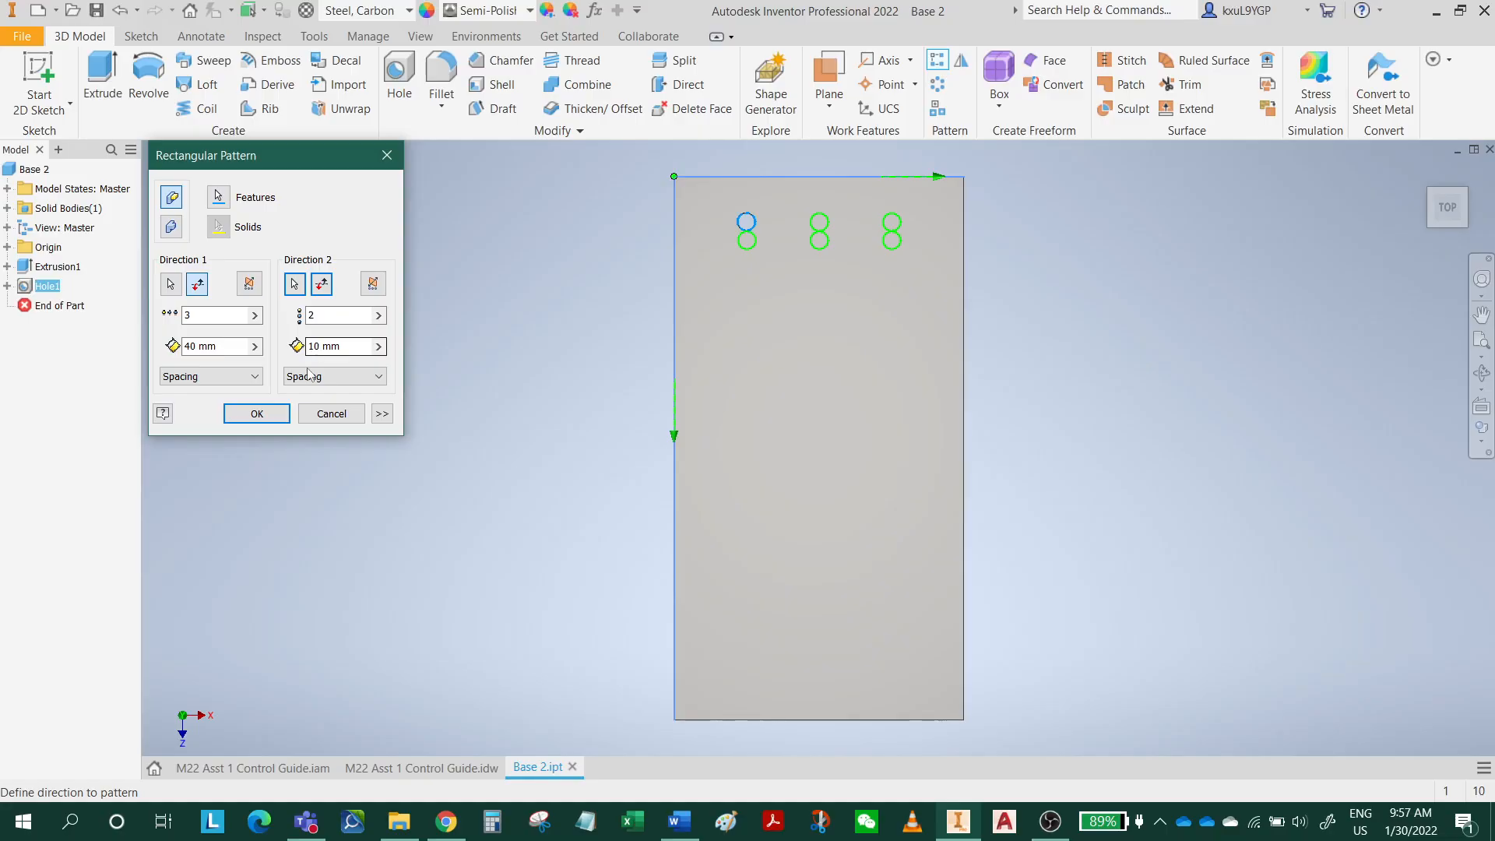
pyautogui.moveTo(314, 346); pyautogui.dragTo(274, 344)
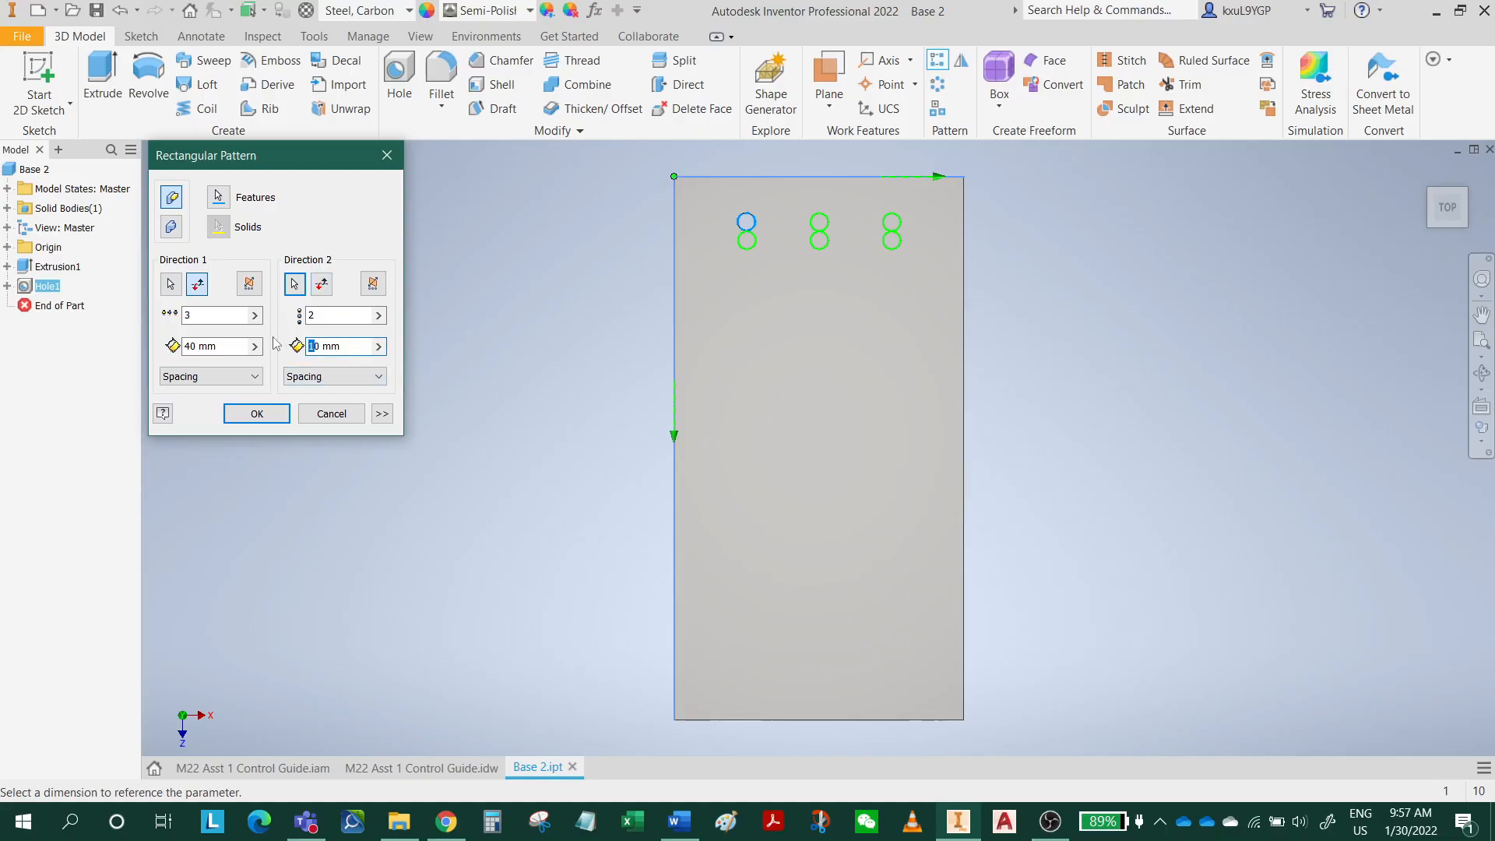
pyautogui.write('25')
pyautogui.click(347, 315)
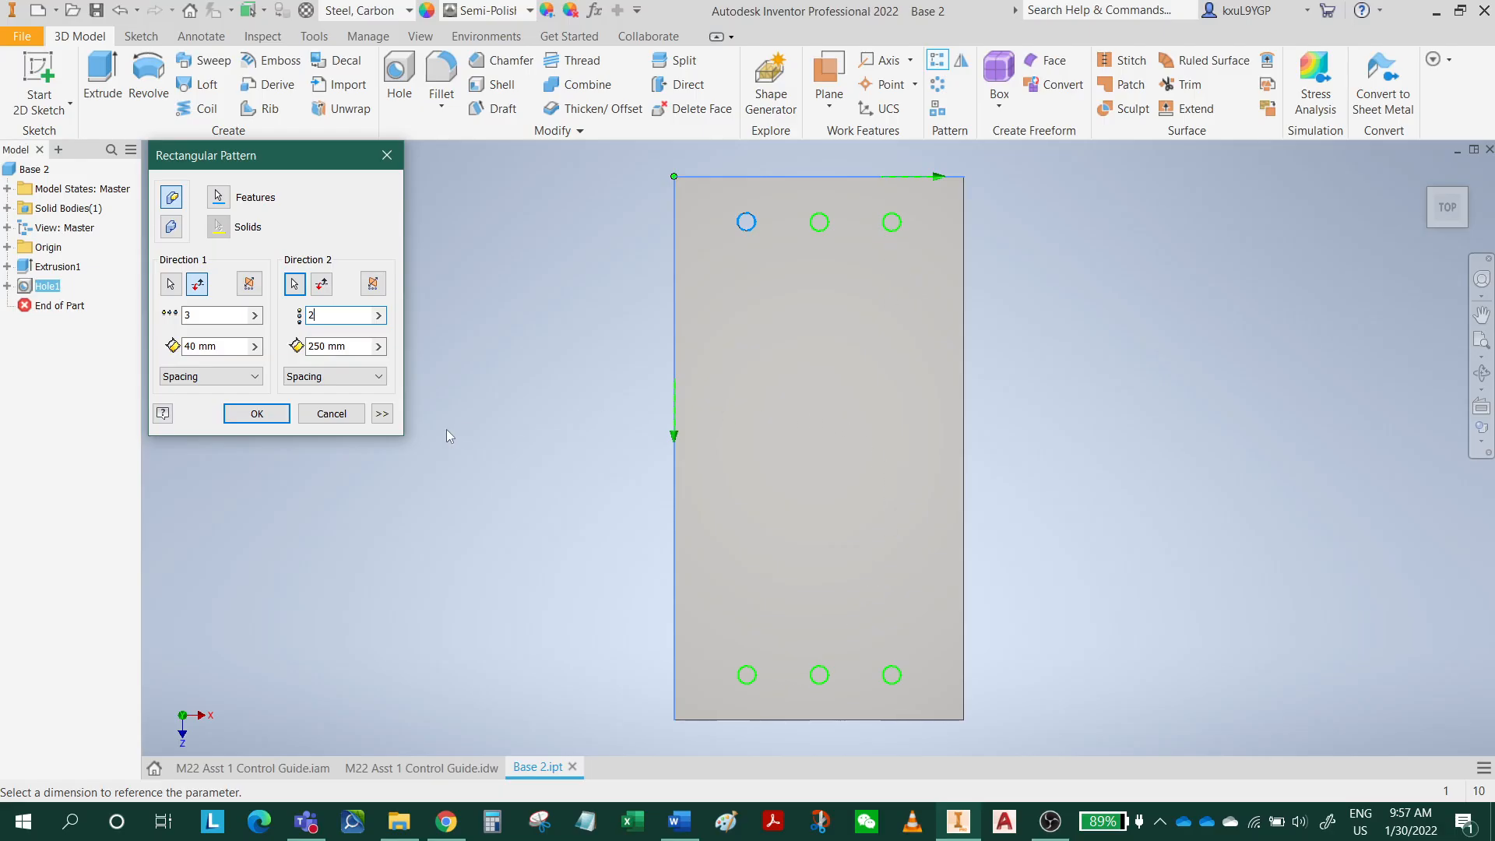
pyautogui.click(282, 418)
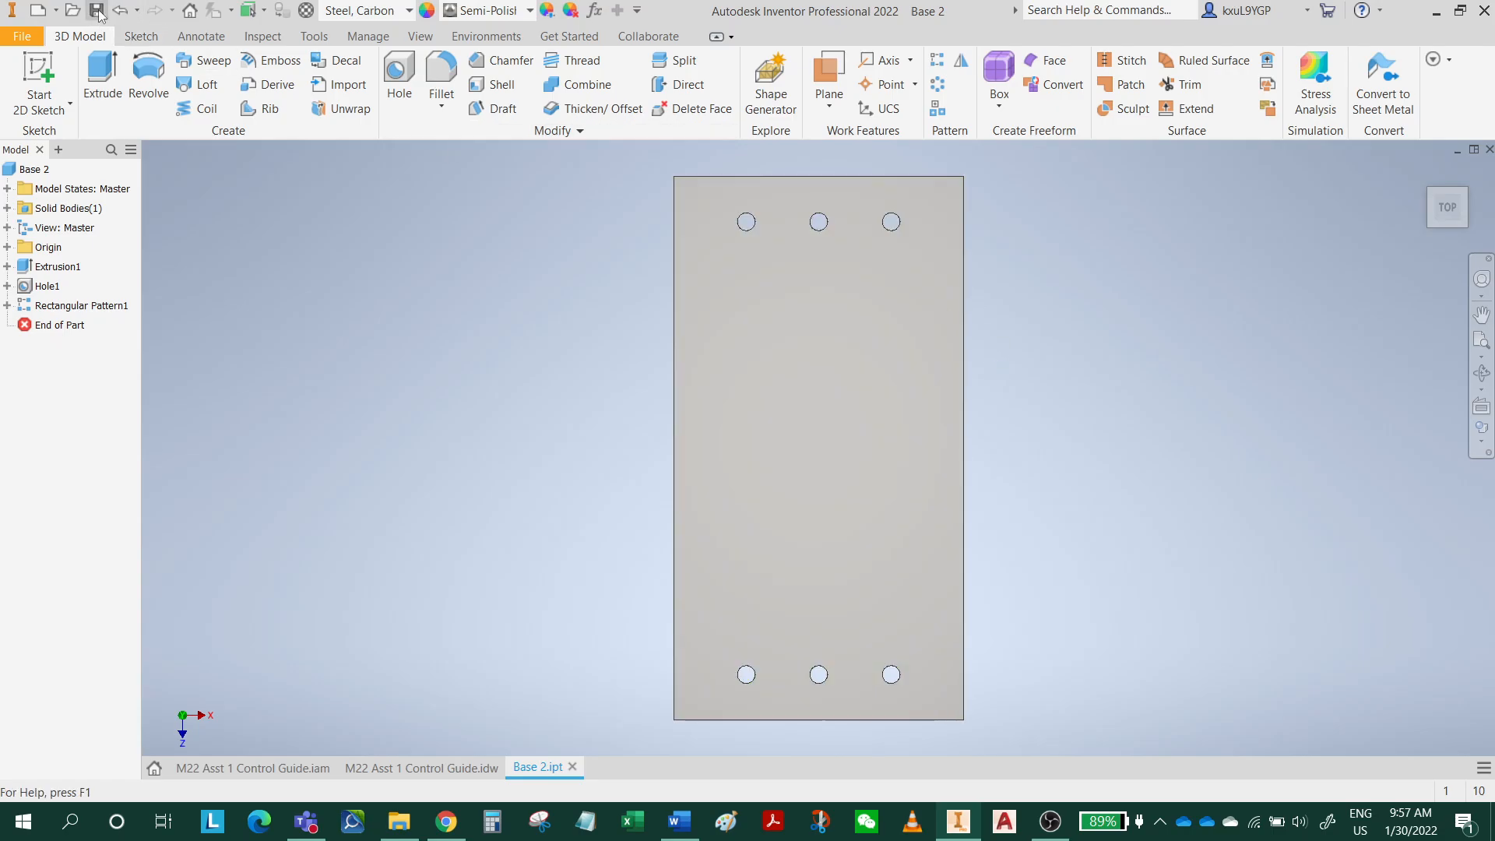
# Close the Base 2 part and save the M22 Asst 1 Control Guide assembly with its dependents.
pyautogui.click(1489, 150)
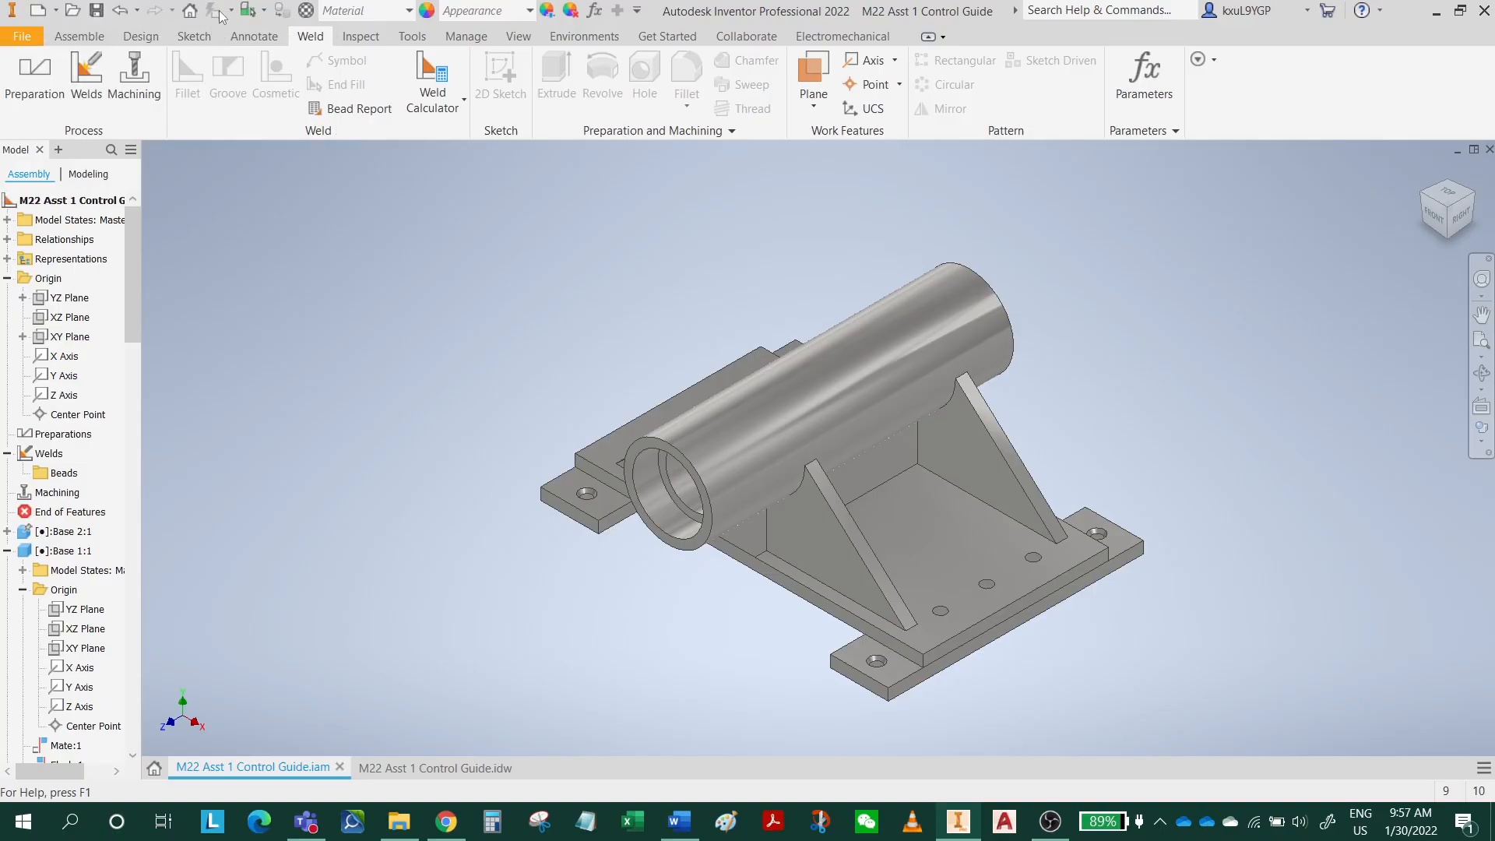
pyautogui.click(100, 12)
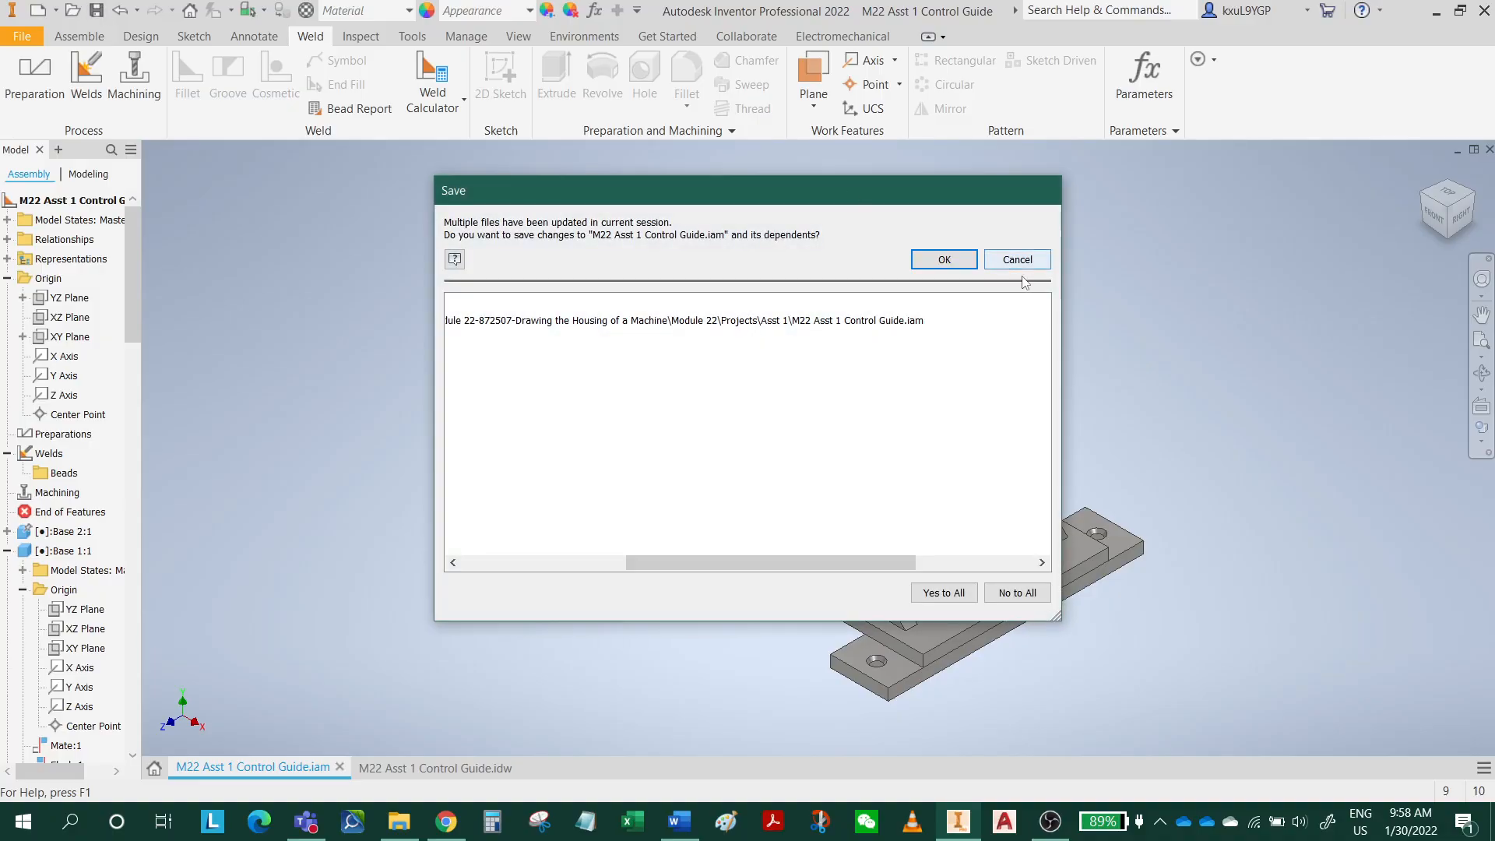
pyautogui.click(945, 259)
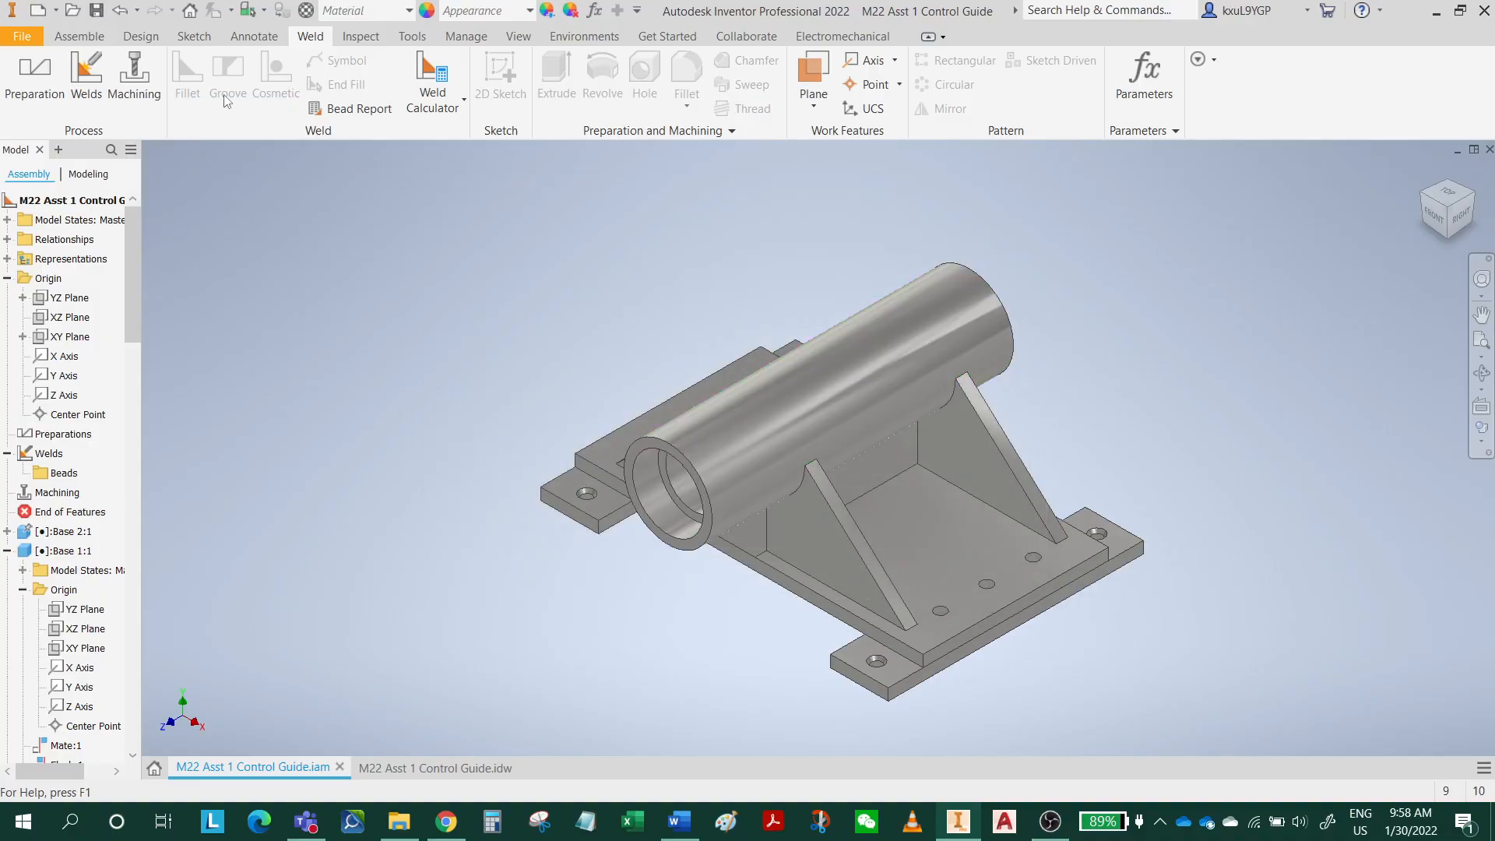
# Switch to the M22 Asst 1 Control Guide drawing, accept the model update notice and update all sheets.
pyautogui.click(432, 769)
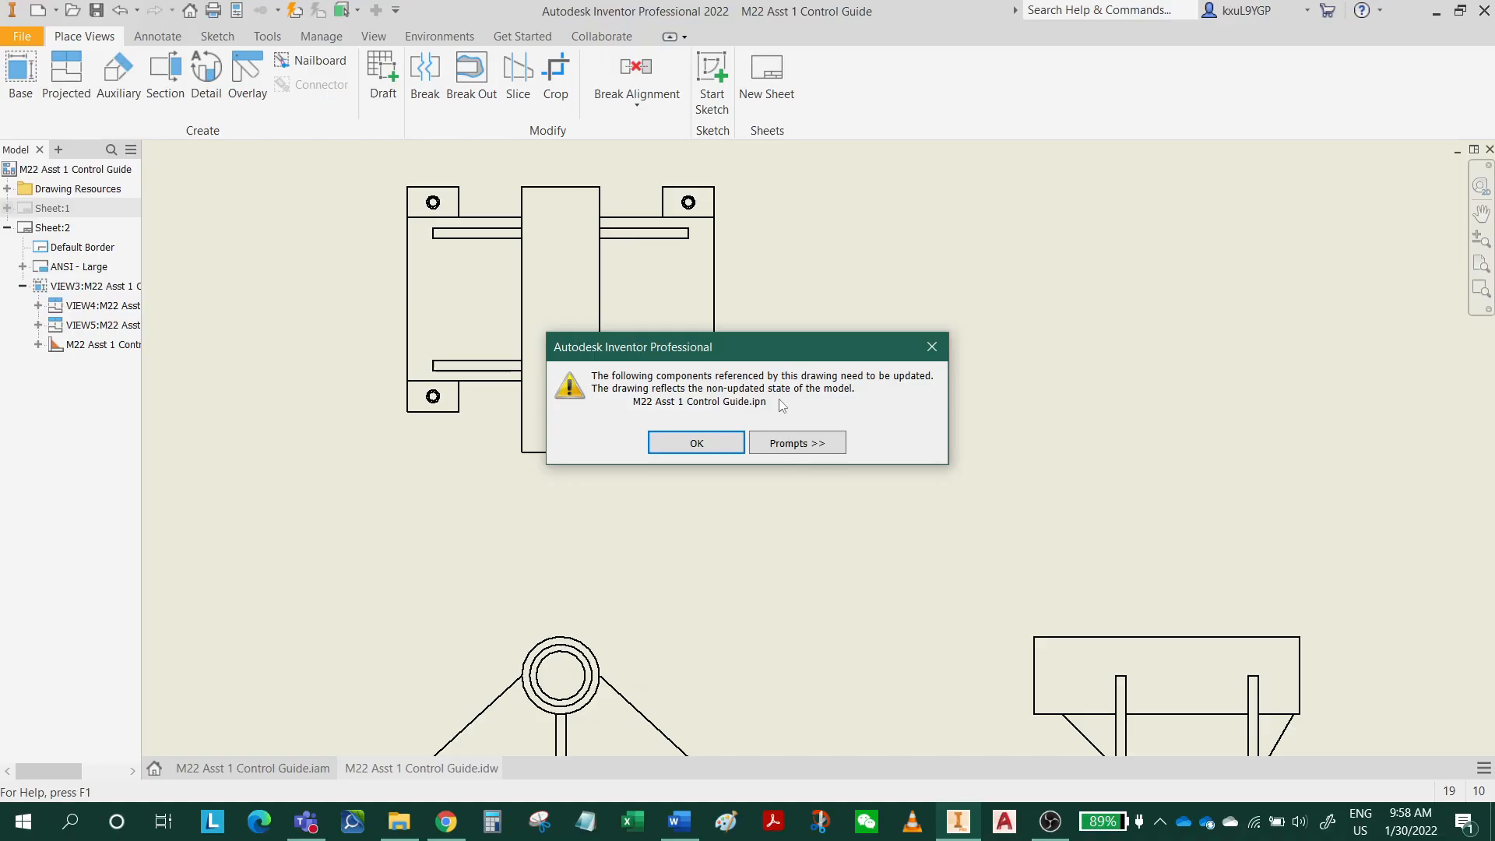
pyautogui.click(704, 443)
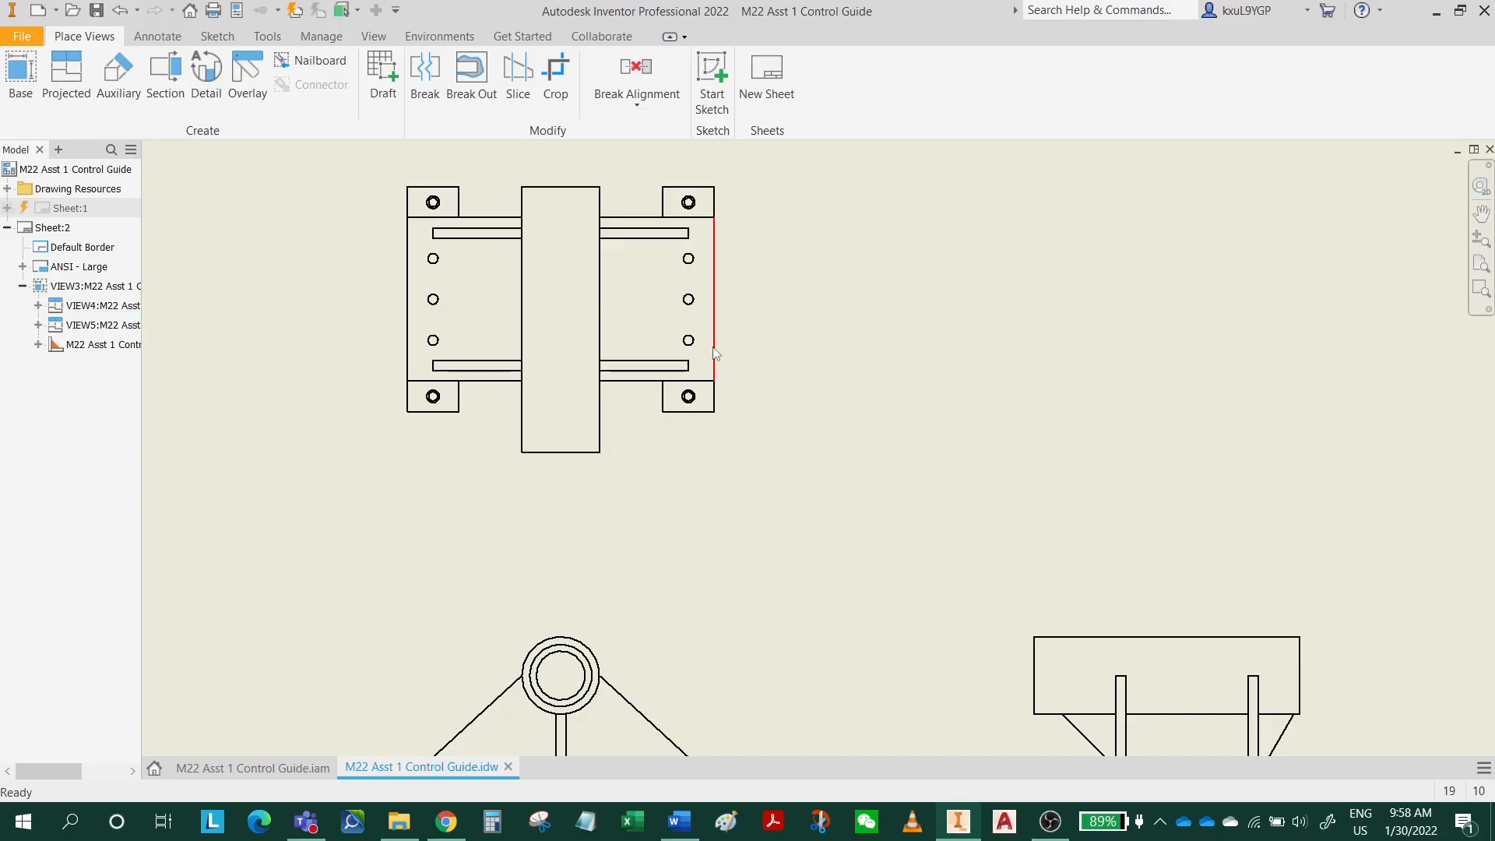
pyautogui.click(723, 250)
pyautogui.scroll(-3, 1047, 413)
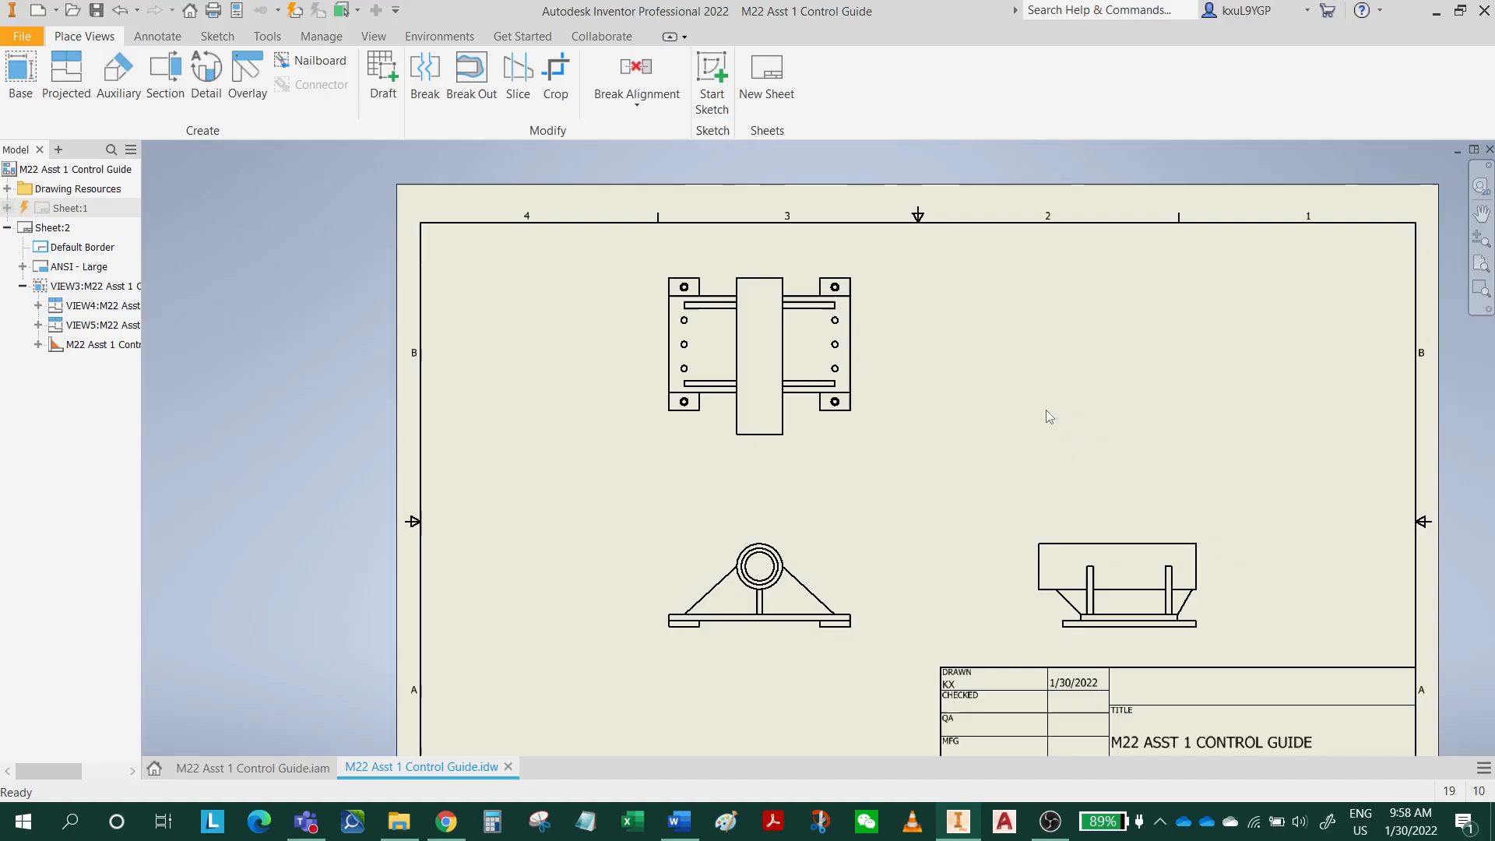
pyautogui.click(296, 13)
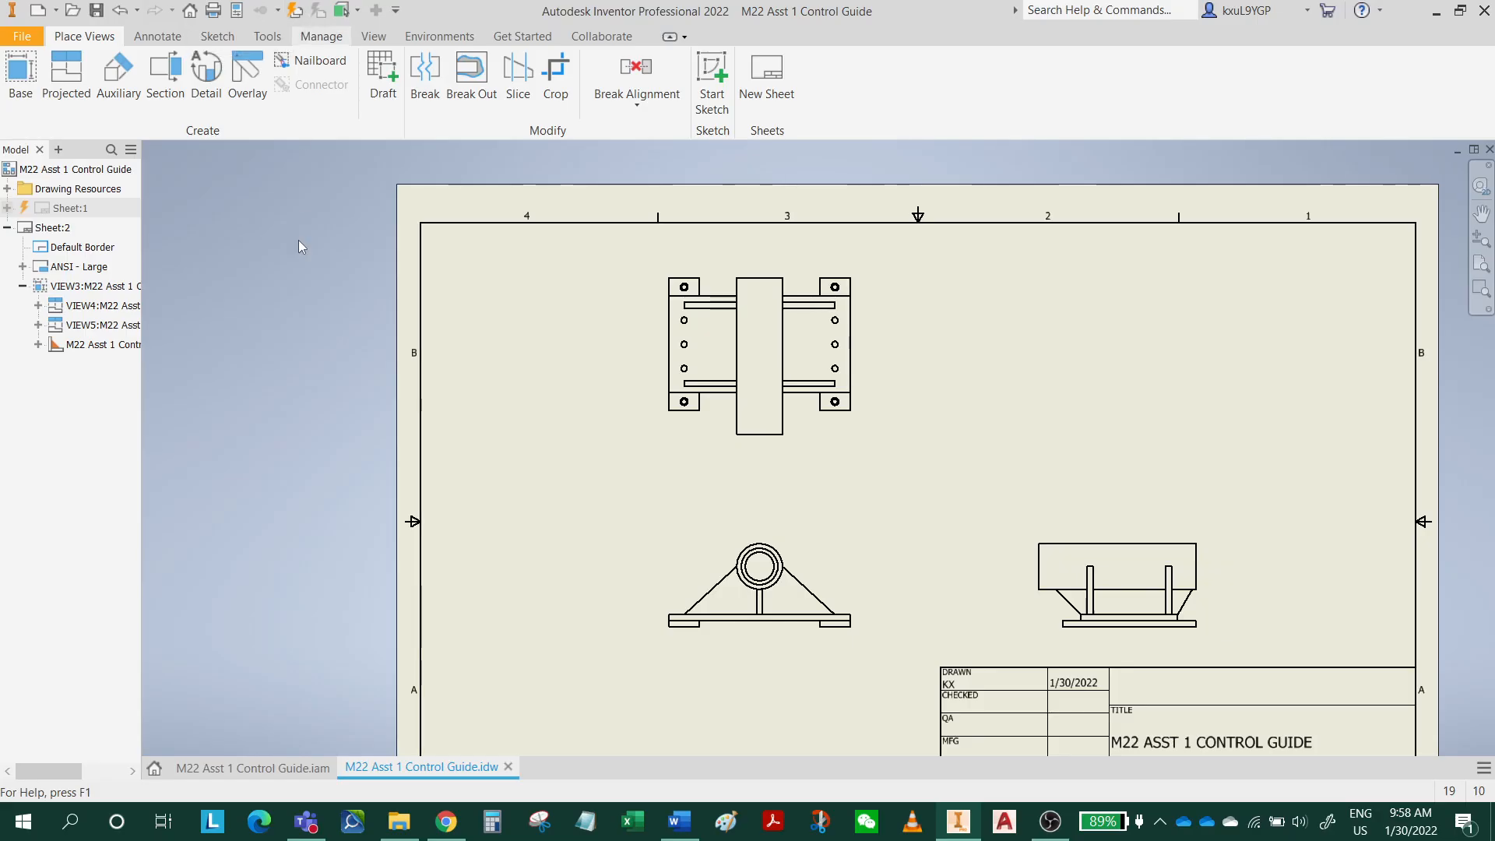
# Open Sheet:1 to examine the holes in the exploded view, and run Update All Sheets from there.
pyautogui.doubleClick(39, 209)
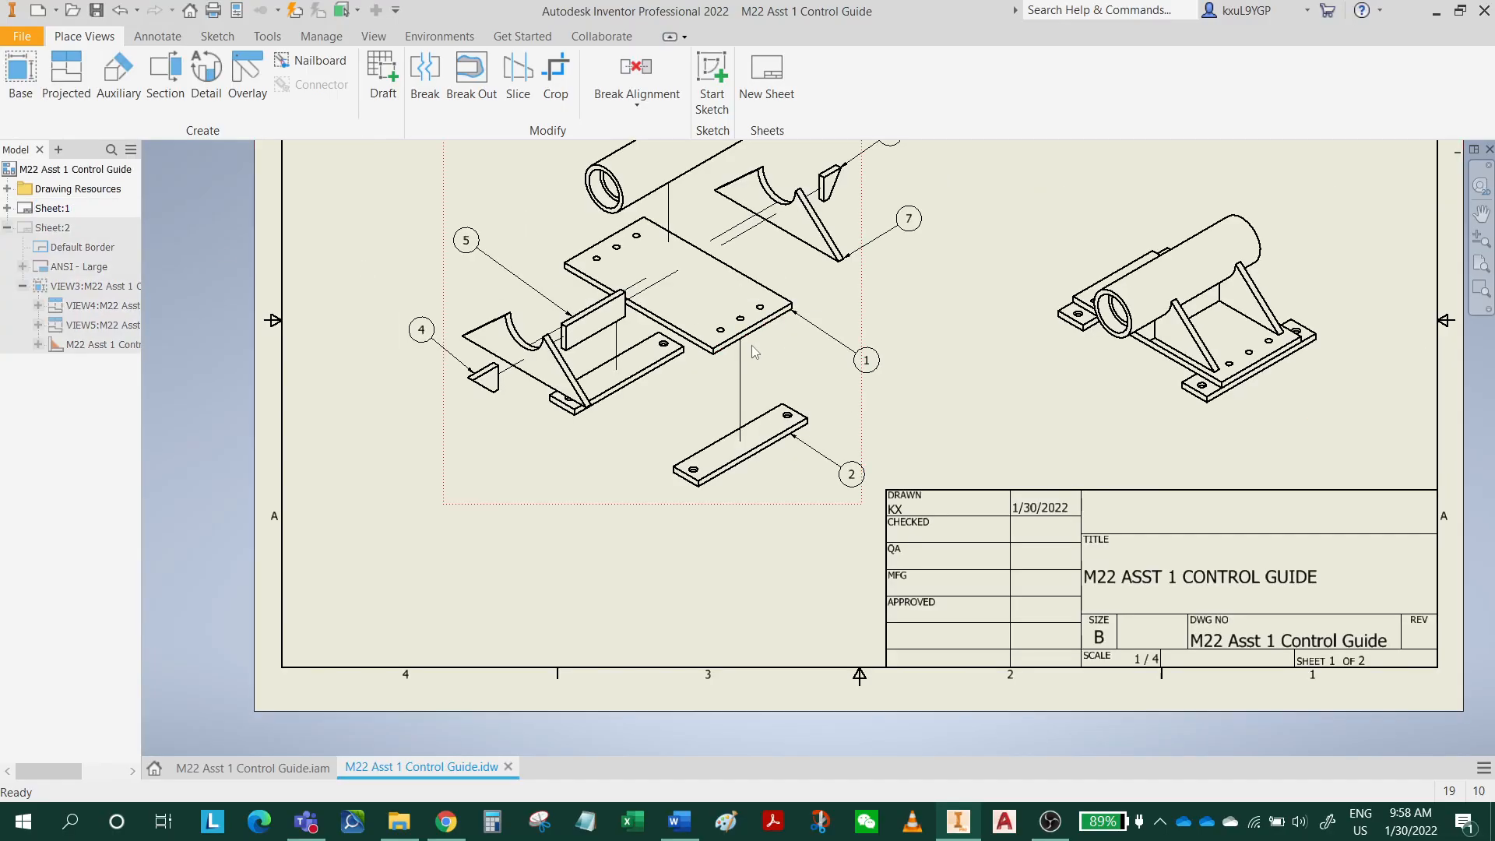
pyautogui.moveTo(814, 408); pyautogui.dragTo(802, 533, button='middle')
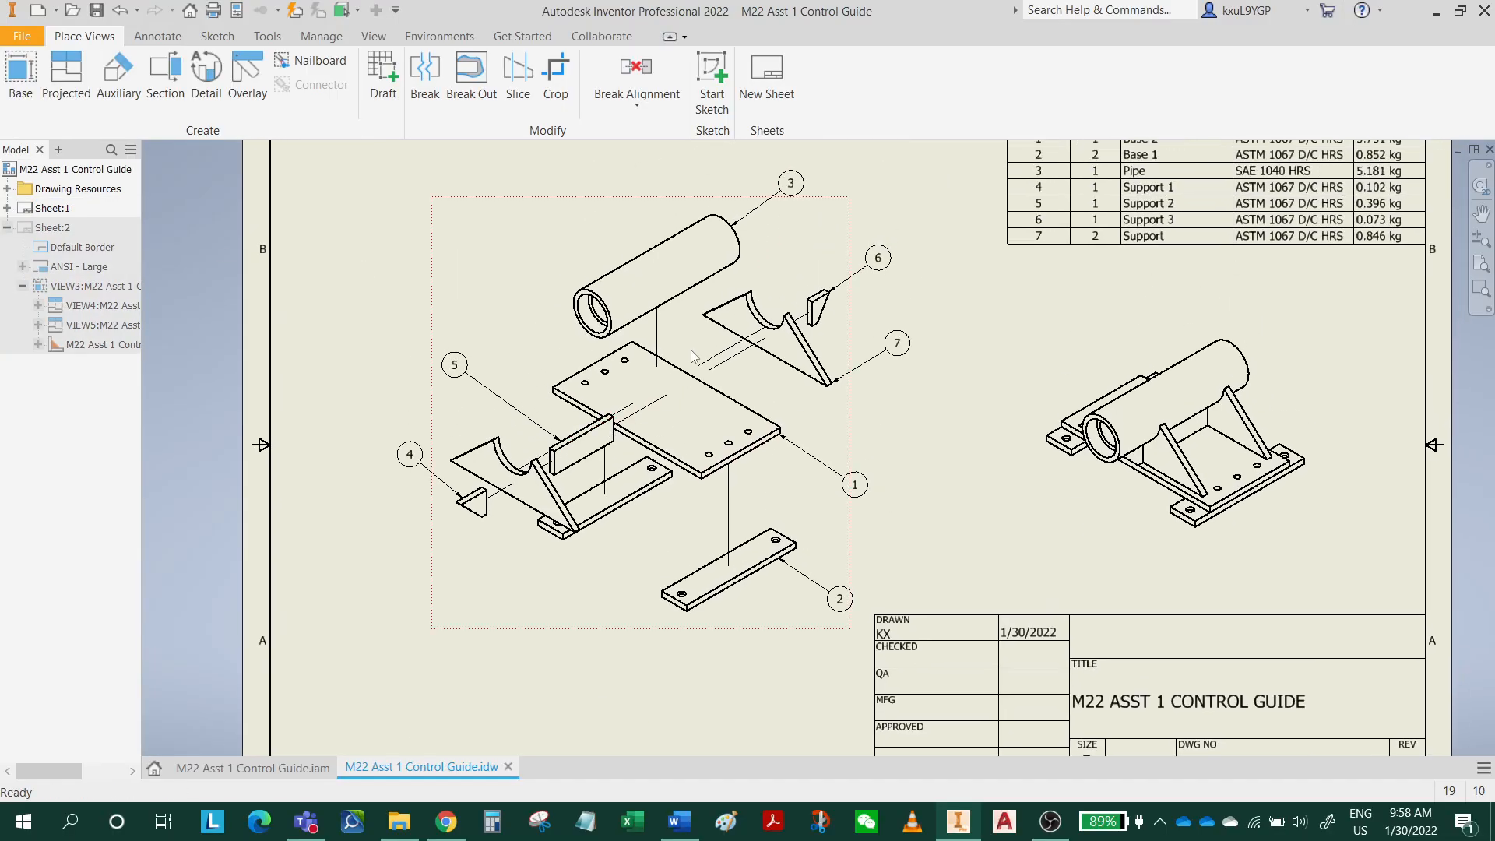
pyautogui.click(297, 15)
# Return to Sheet:2 and save the drawing together with its presentation file.
pyautogui.doubleClick(51, 227)
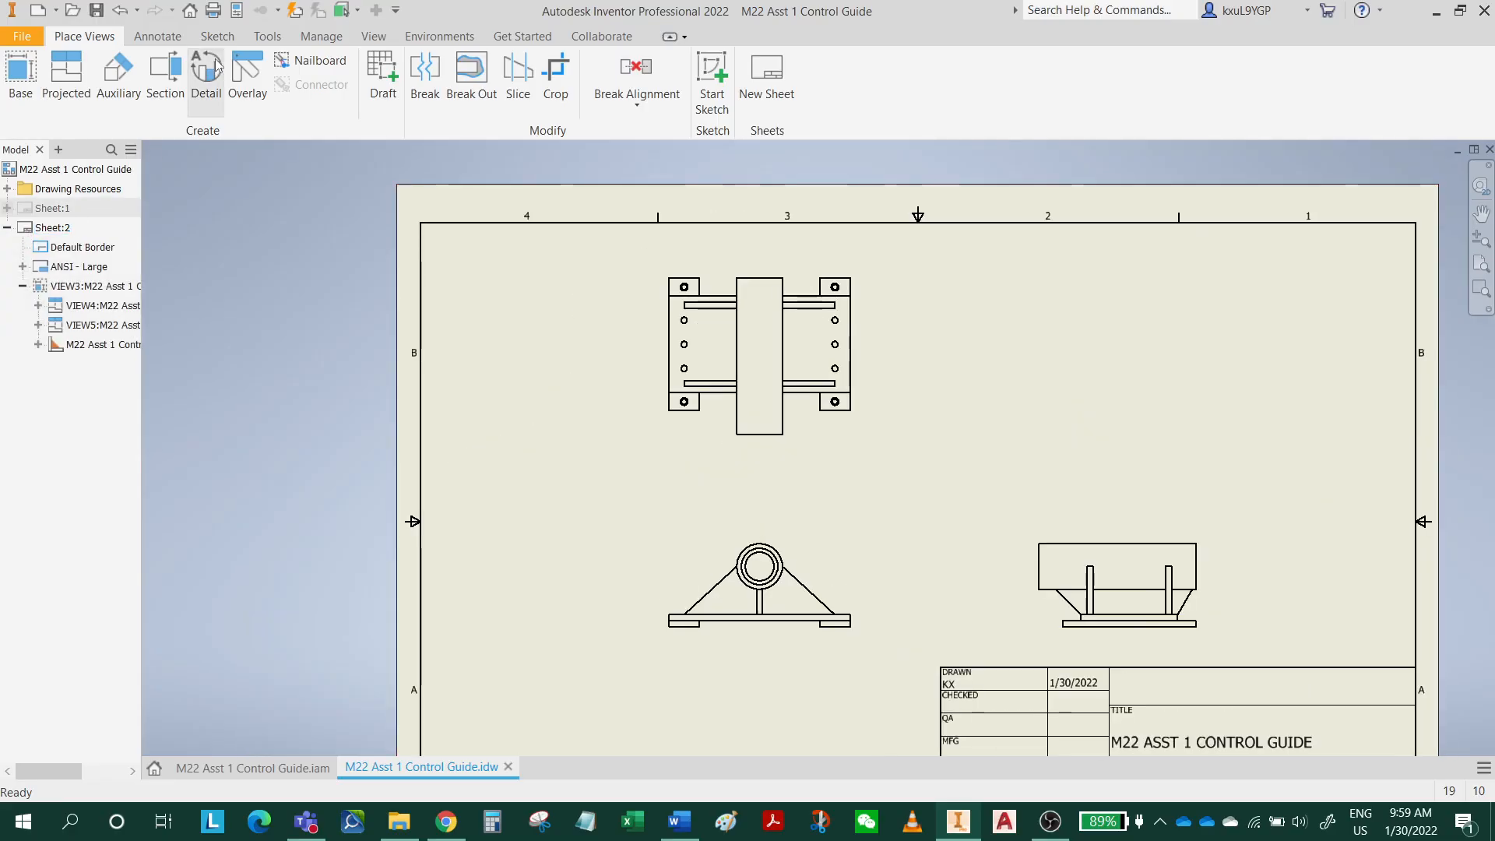
pyautogui.click(97, 10)
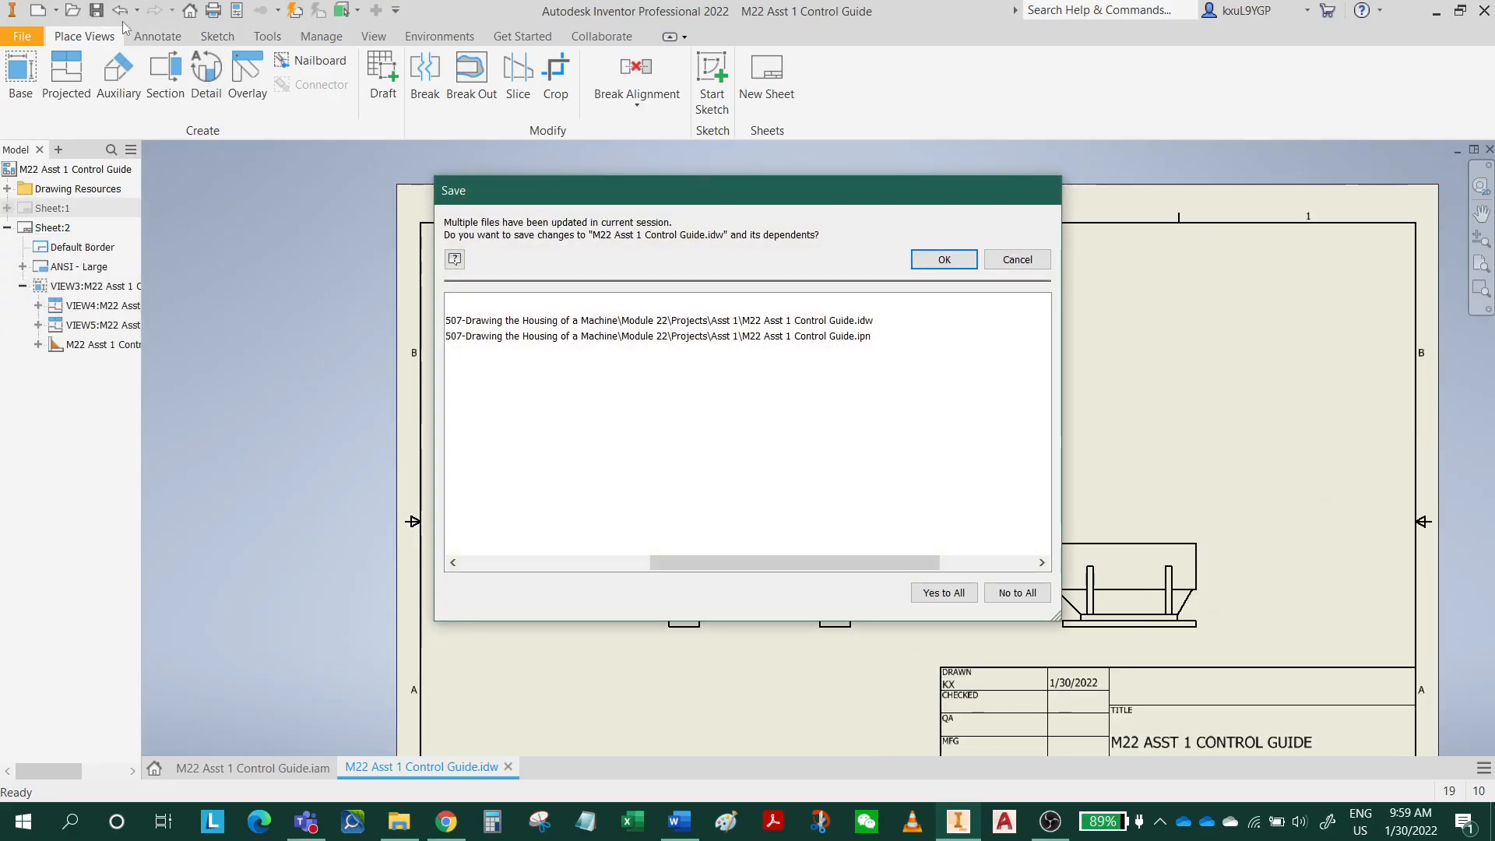
pyautogui.click(943, 259)
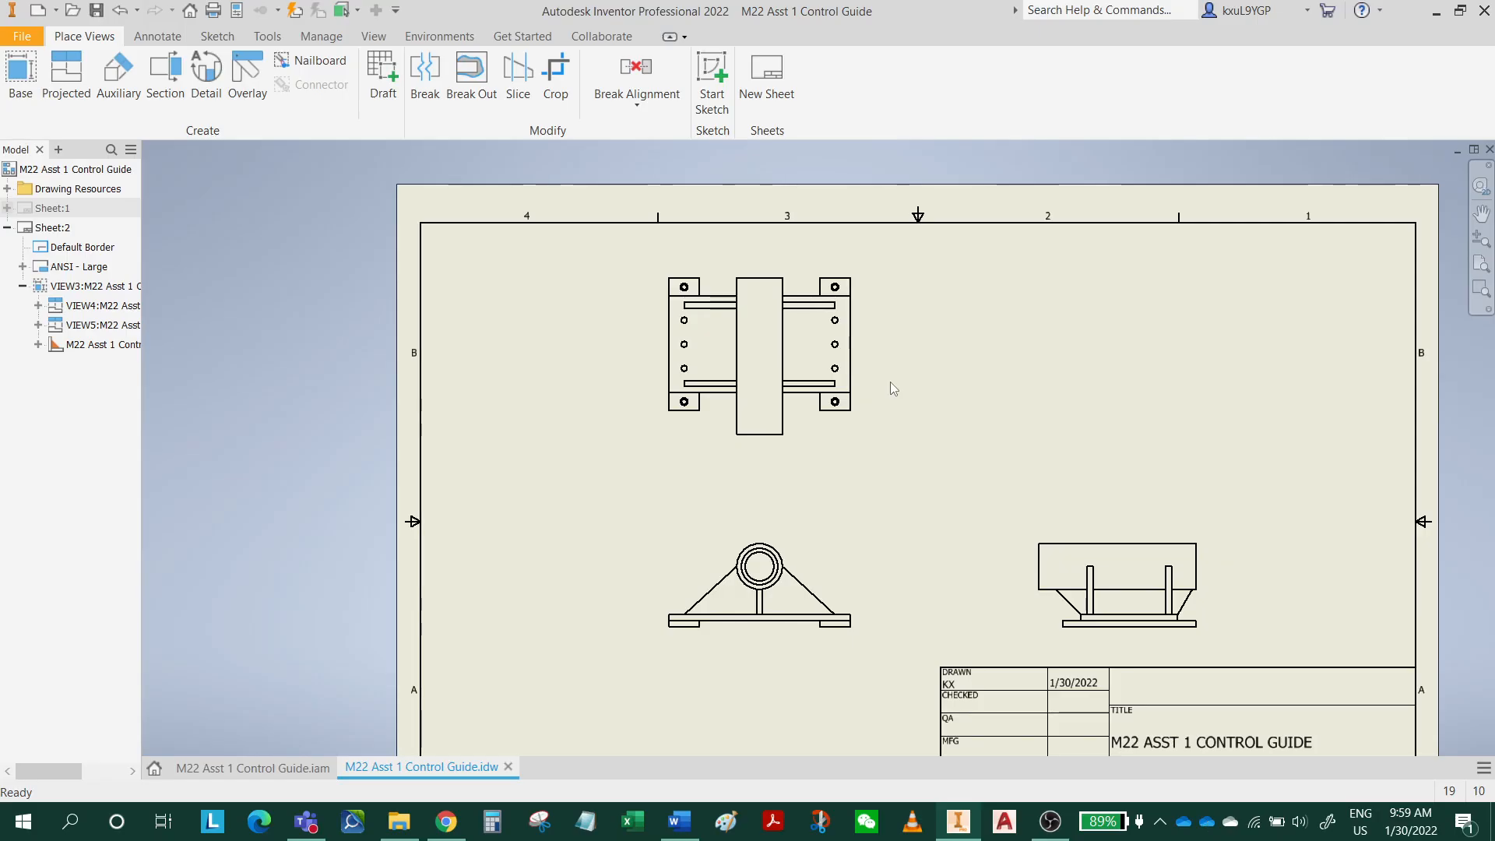
# Dimension the overall width of the base in the front view between its outer vertical edges, placing the dimension below the view.
pyautogui.scroll(4, 849, 537)
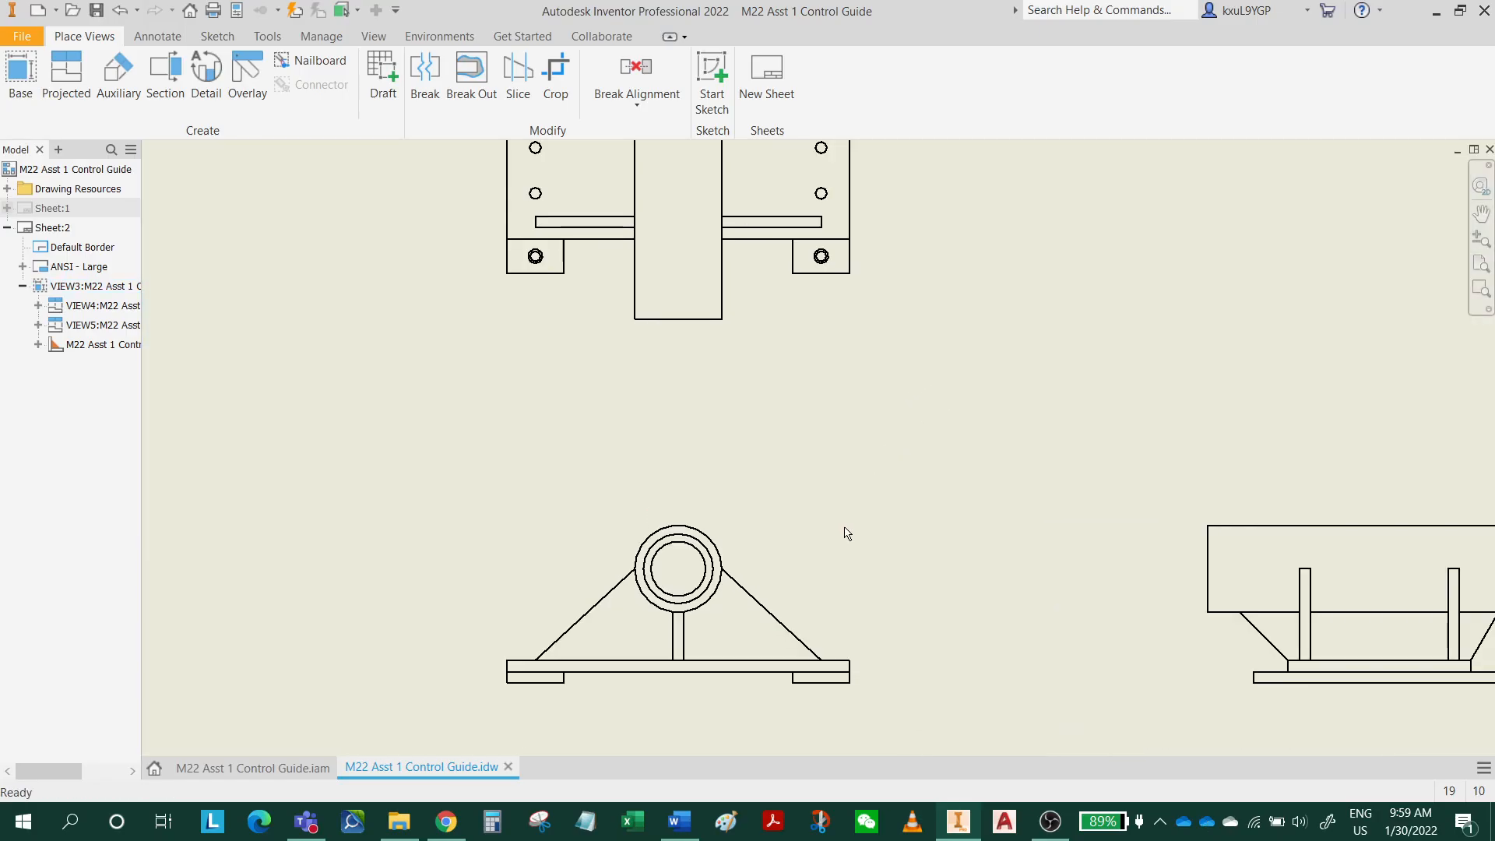
pyautogui.scroll(-4, 847, 533)
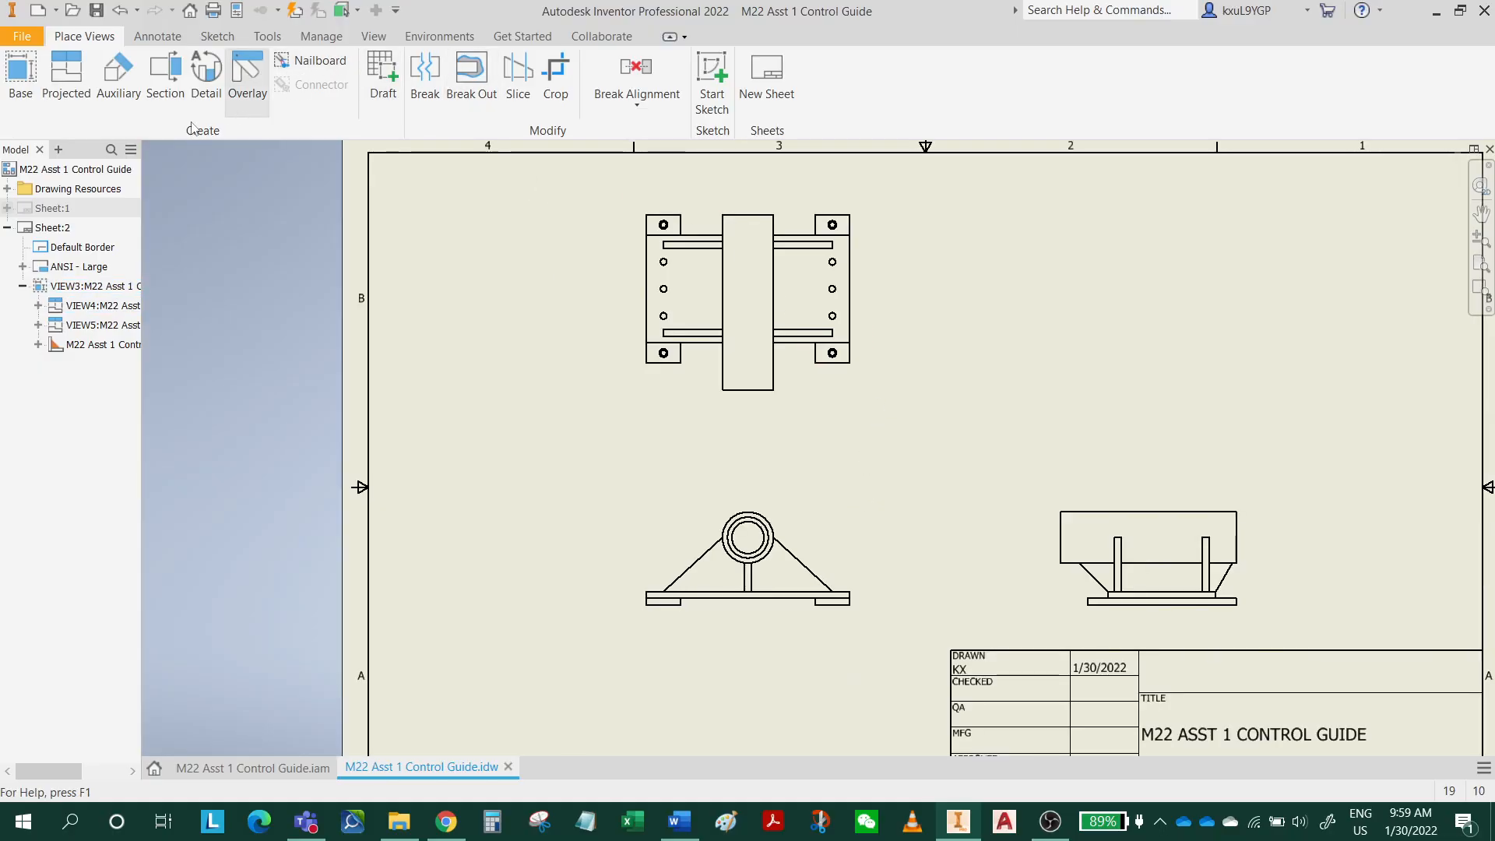
pyautogui.click(157, 36)
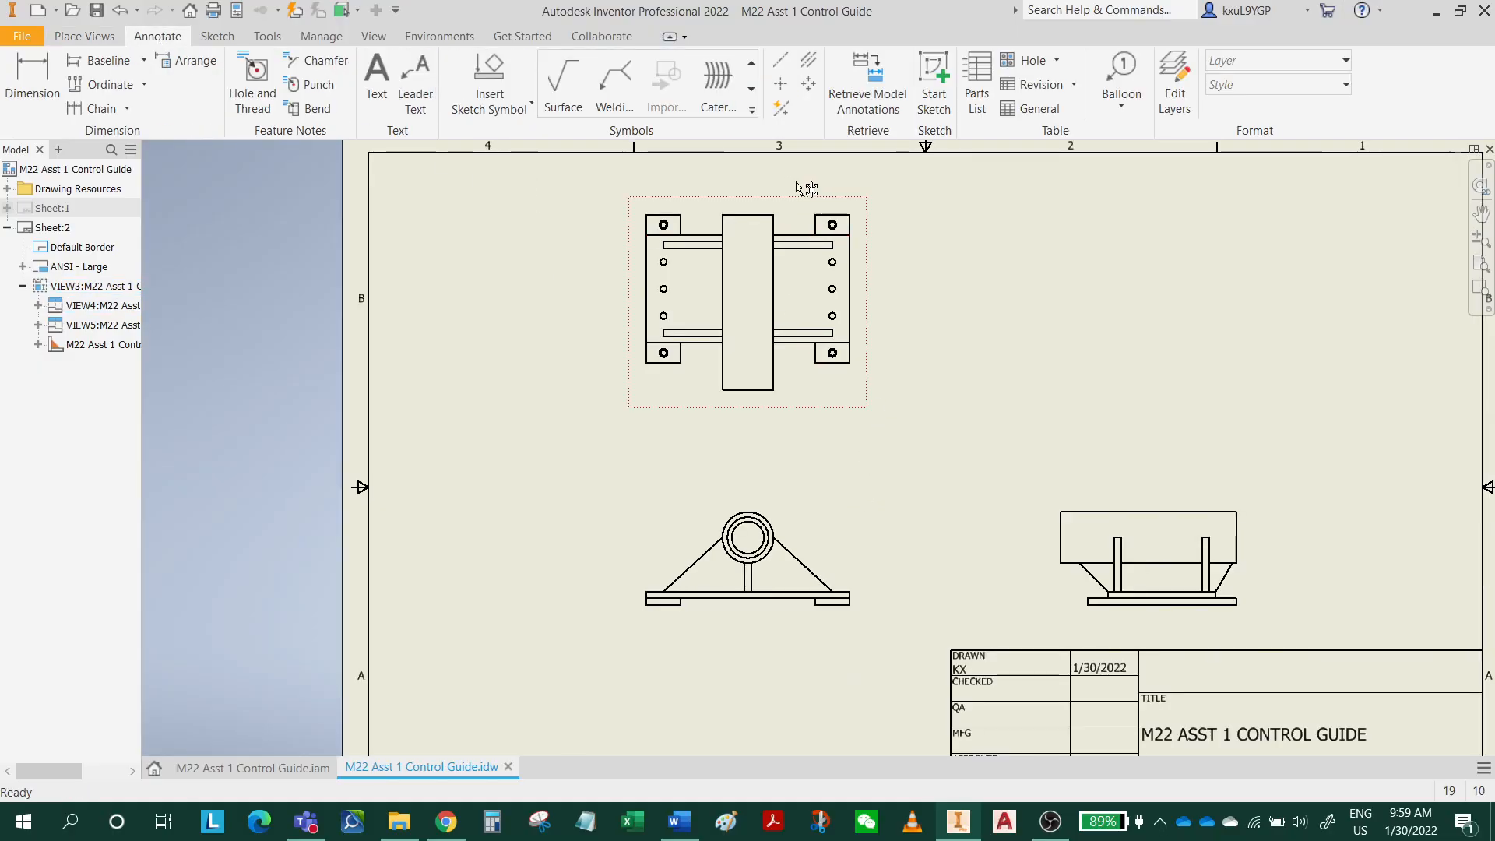
pyautogui.press('d')
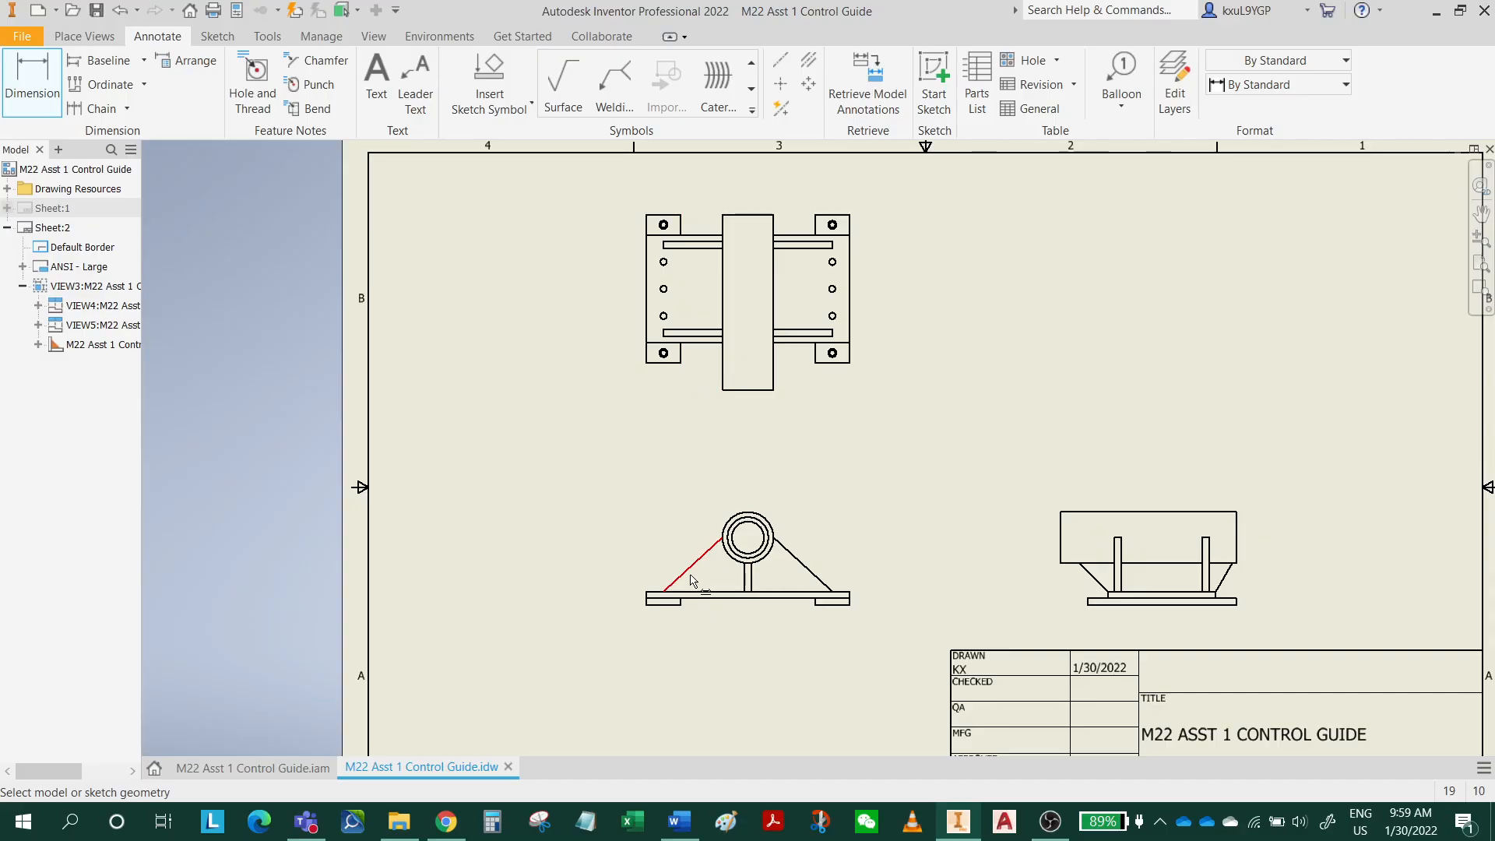
pyautogui.scroll(5, 651, 605)
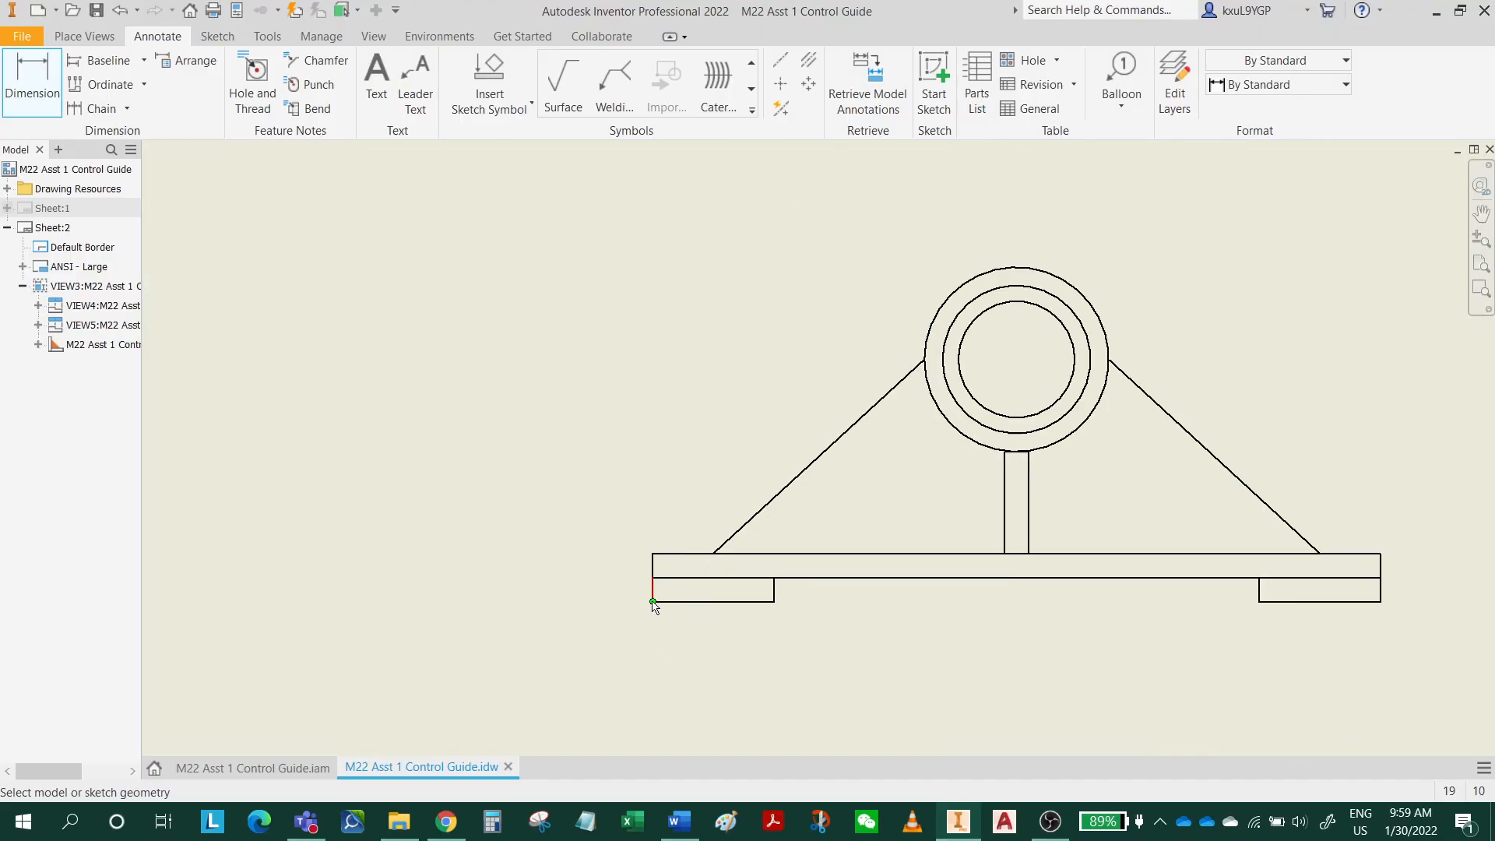
pyautogui.click(651, 605)
pyautogui.click(31, 81)
pyautogui.scroll(5, 584, 612)
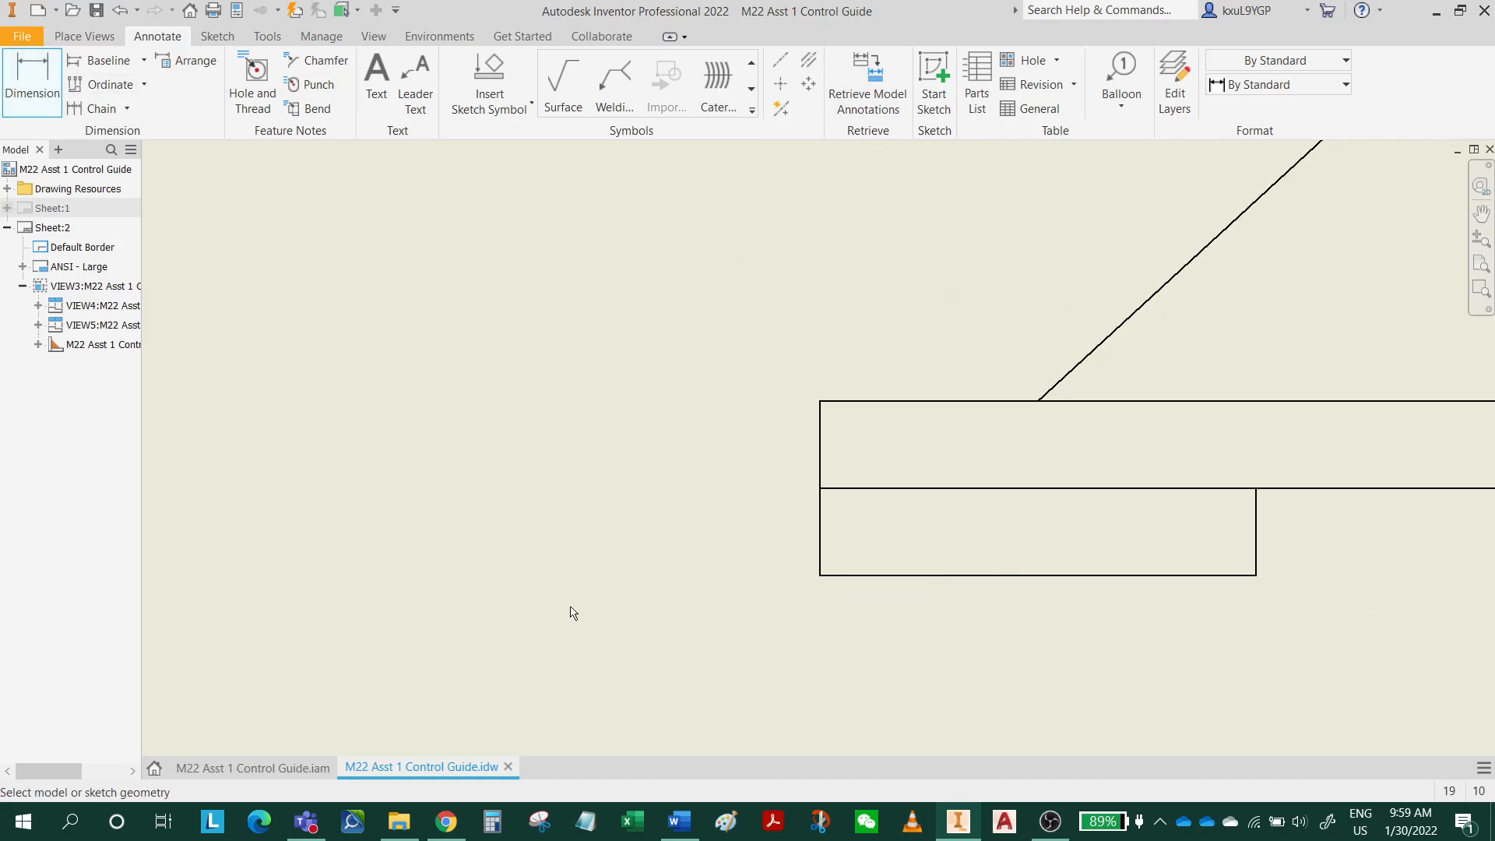
pyautogui.click(819, 516)
pyautogui.scroll(-5, 1081, 607)
pyautogui.moveTo(1081, 608); pyautogui.dragTo(574, 567, button='middle')
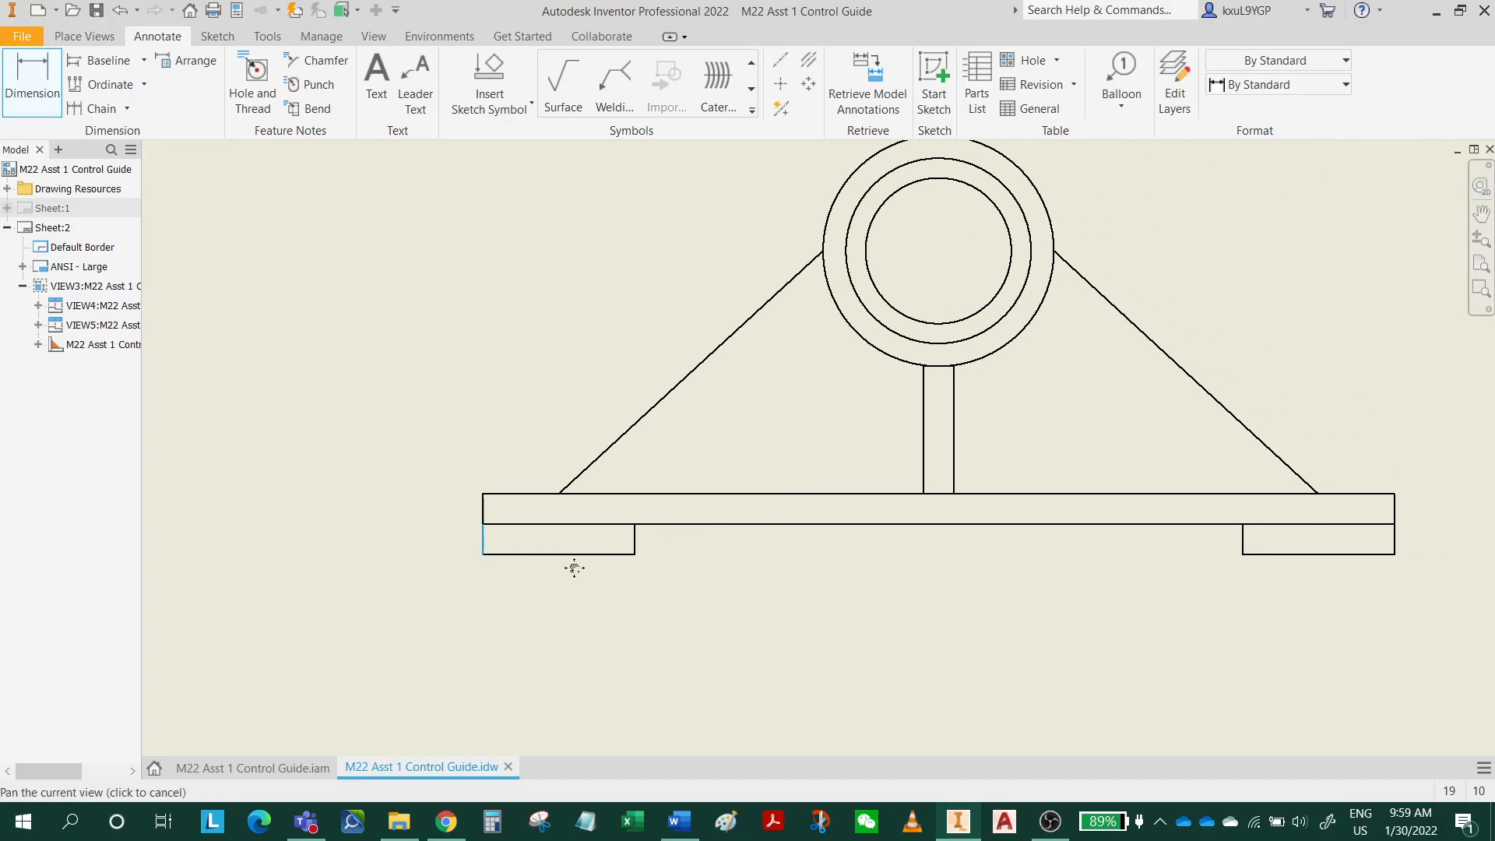
pyautogui.moveTo(1356, 598); pyautogui.dragTo(1049, 620, button='middle')
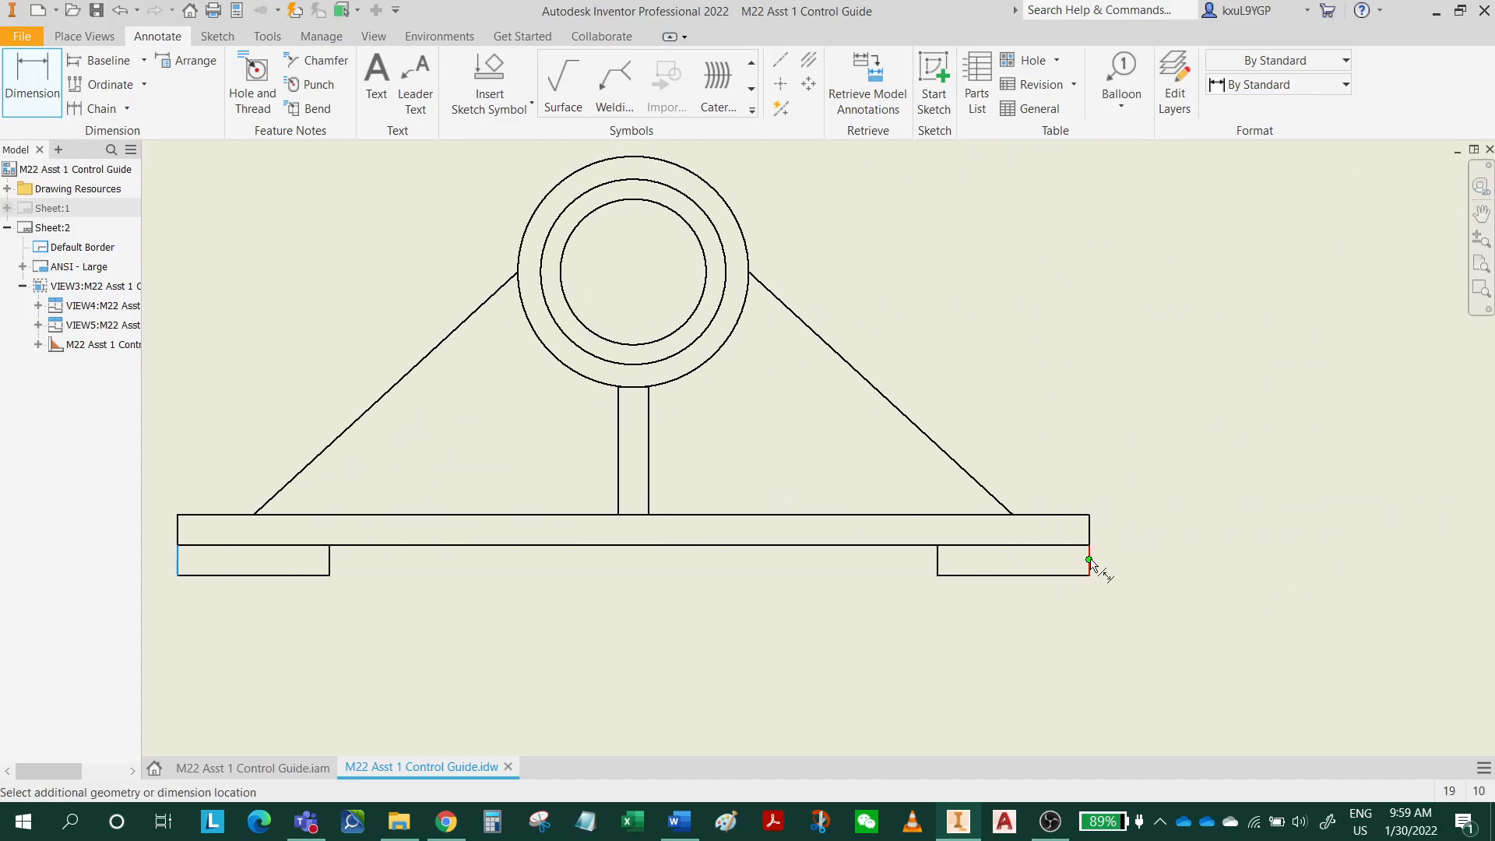
pyautogui.scroll(5, 1092, 573)
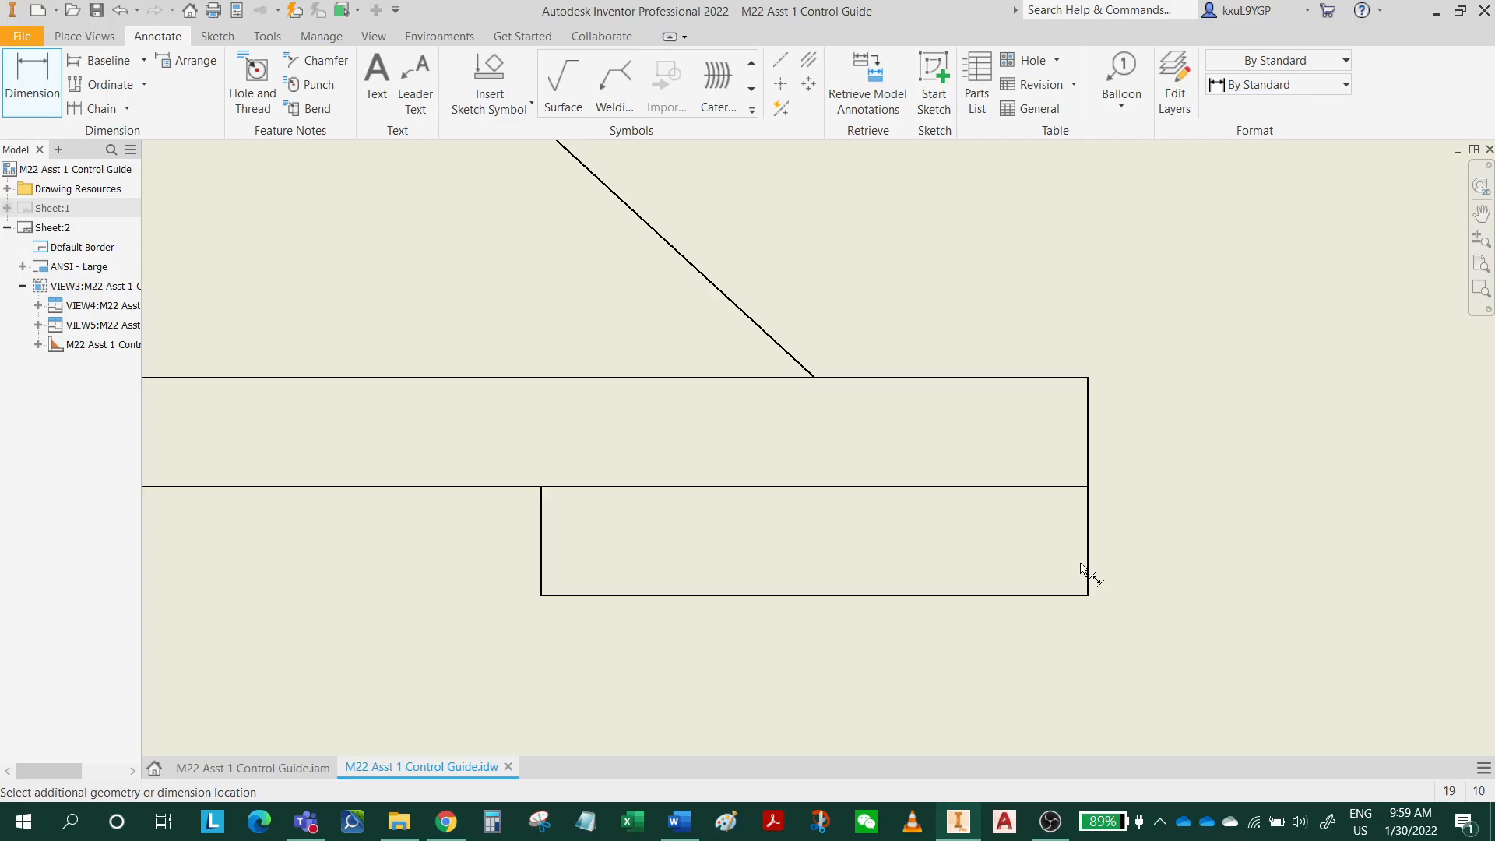
pyautogui.click(1083, 507)
pyautogui.scroll(-6, 1036, 592)
pyautogui.scroll(8, 991, 668)
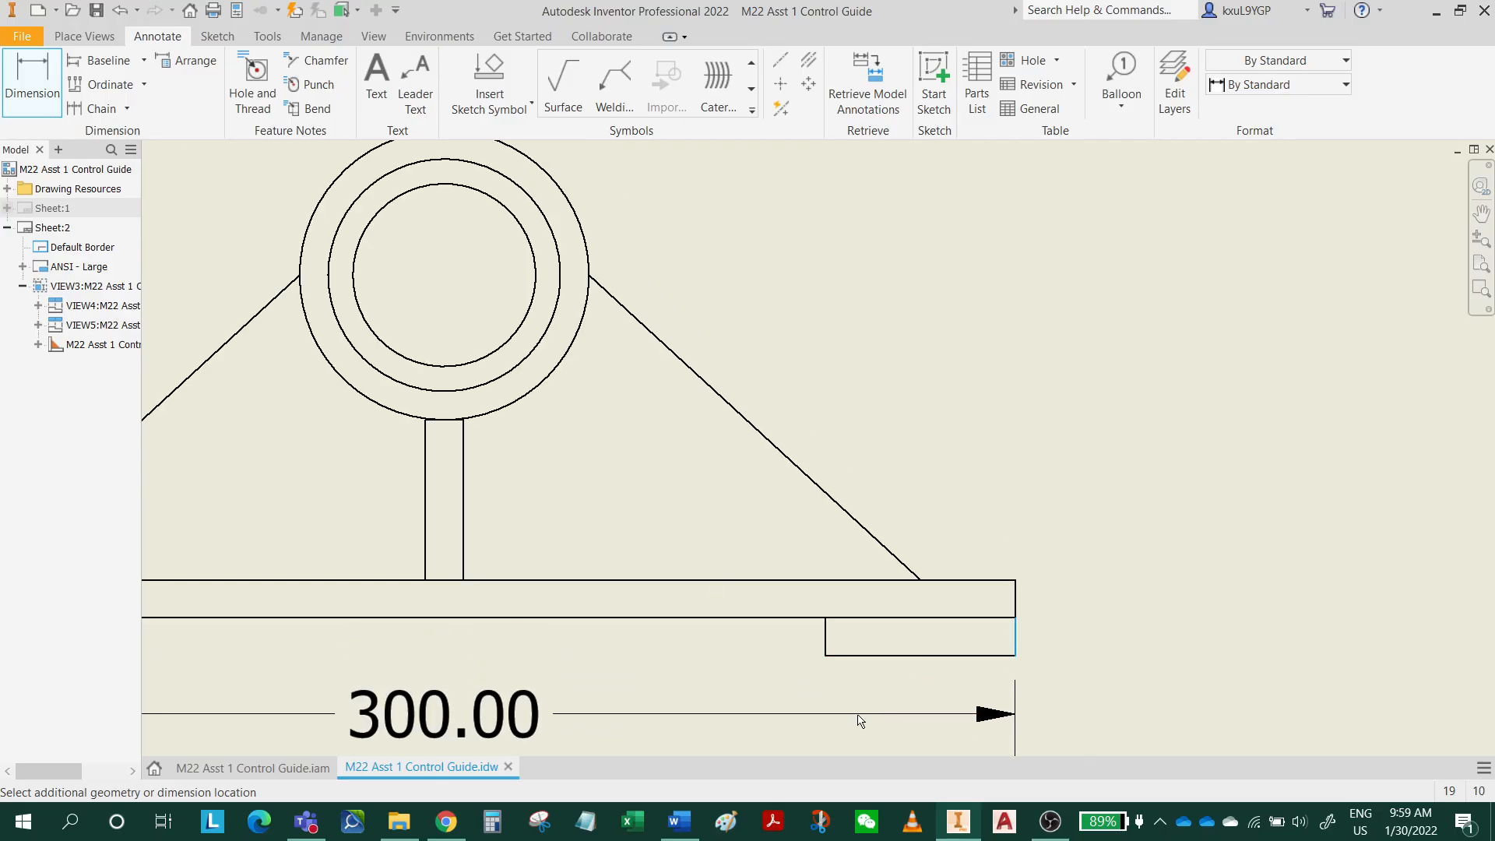
pyautogui.scroll(-4, 1067, 541)
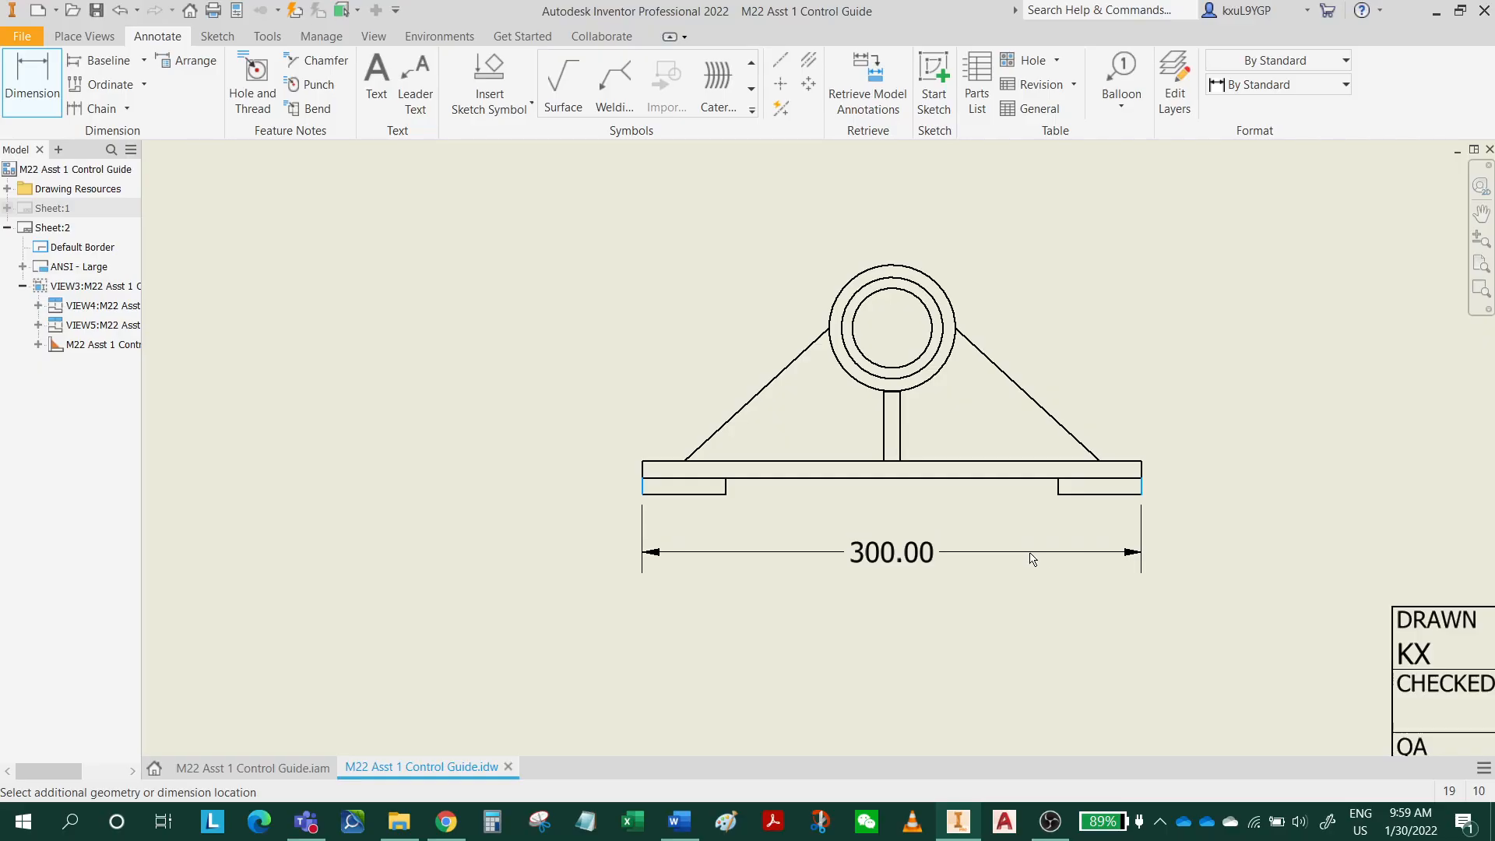
pyautogui.click(1038, 563)
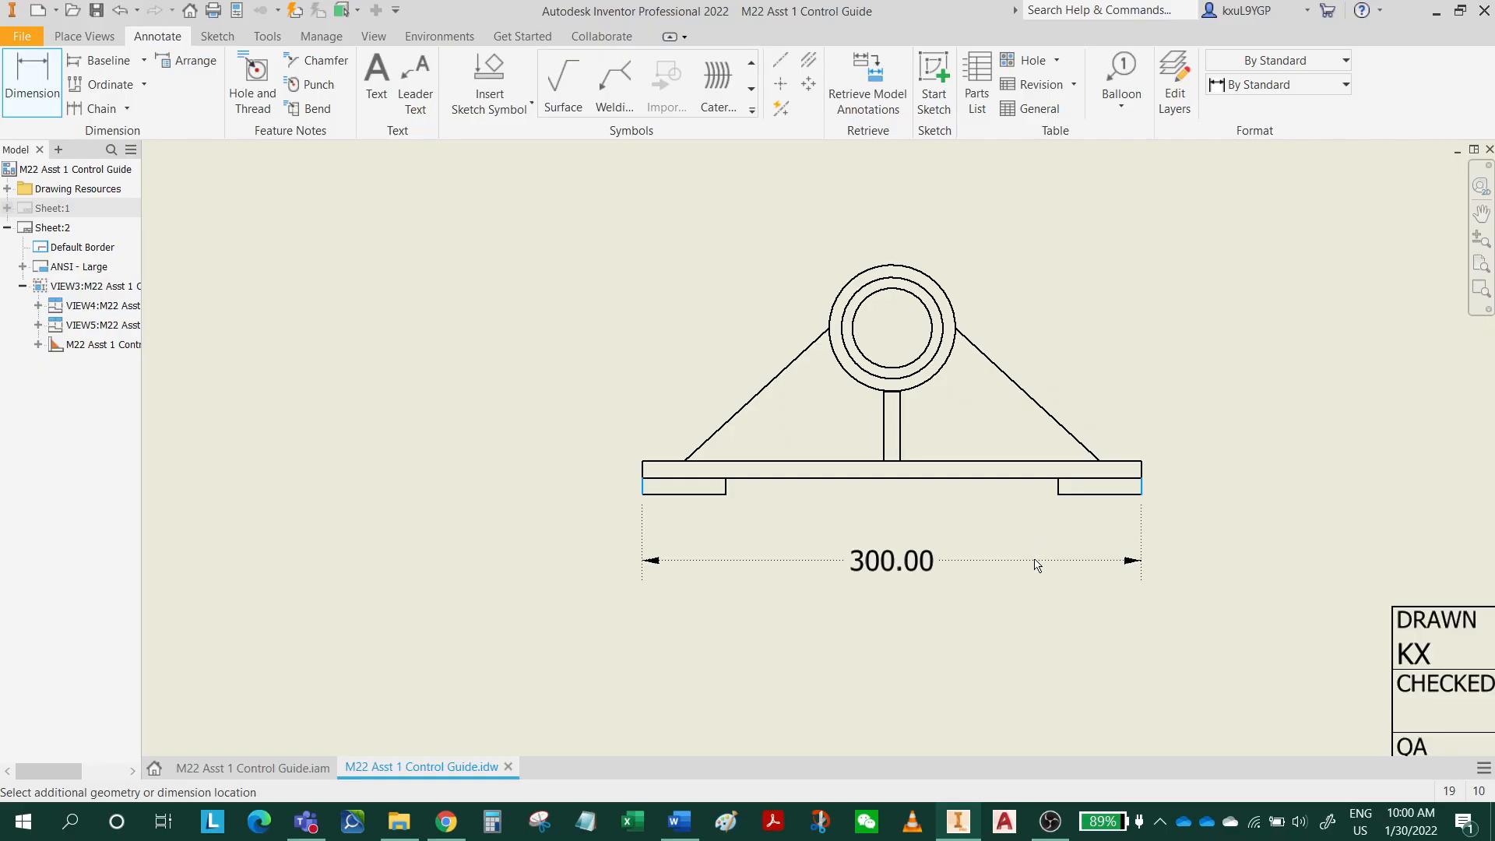
pyautogui.click(1035, 560)
# Dimension the overall height in the side view from the cylinder's upper edge to the underside of the base, placed beside the view.
pyautogui.moveTo(1418, 469); pyautogui.dragTo(921, 545, button='middle')
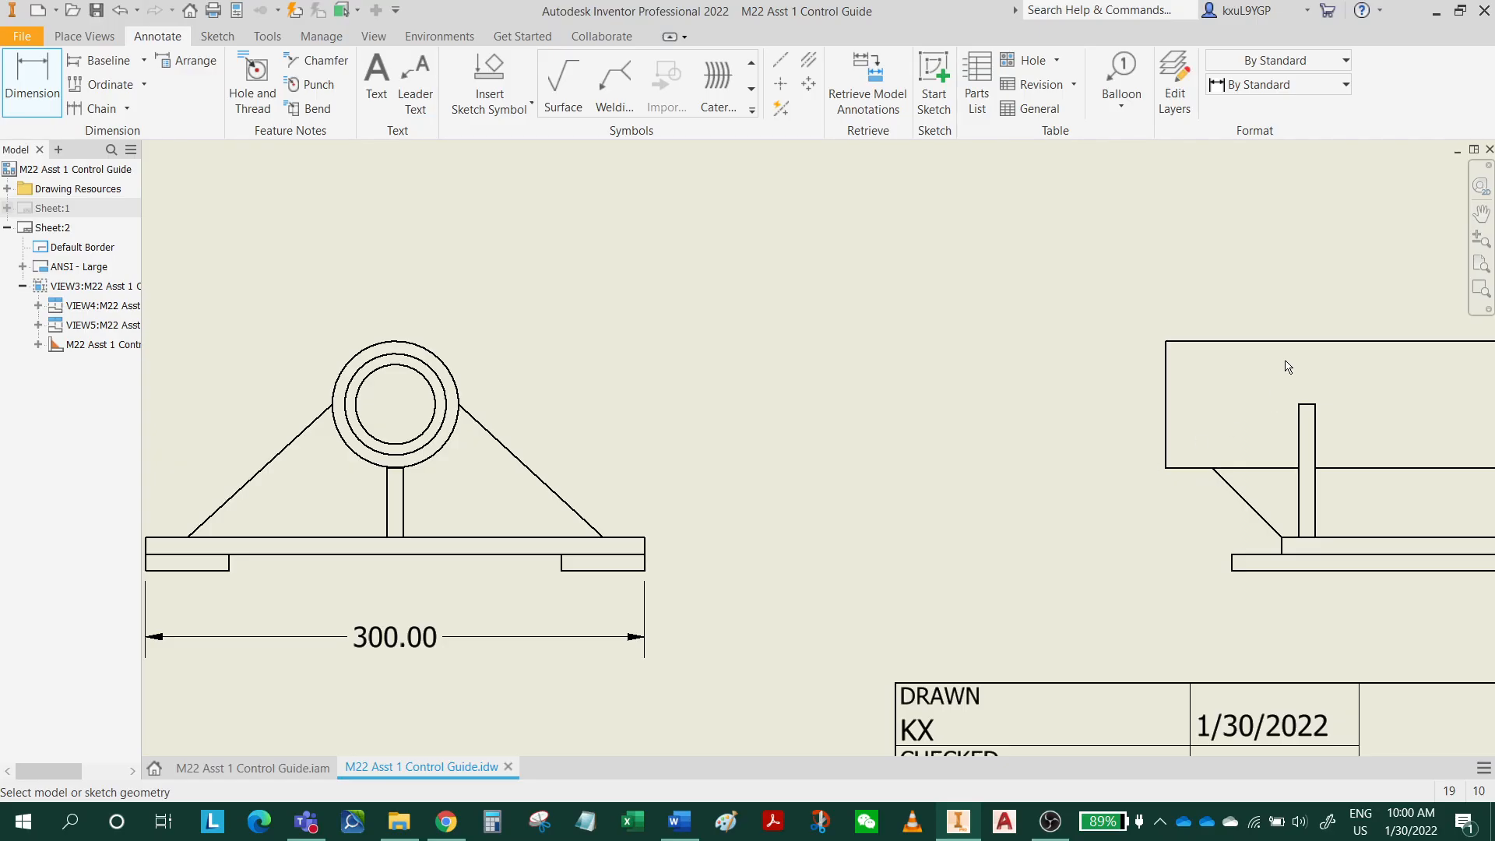
pyautogui.click(1242, 341)
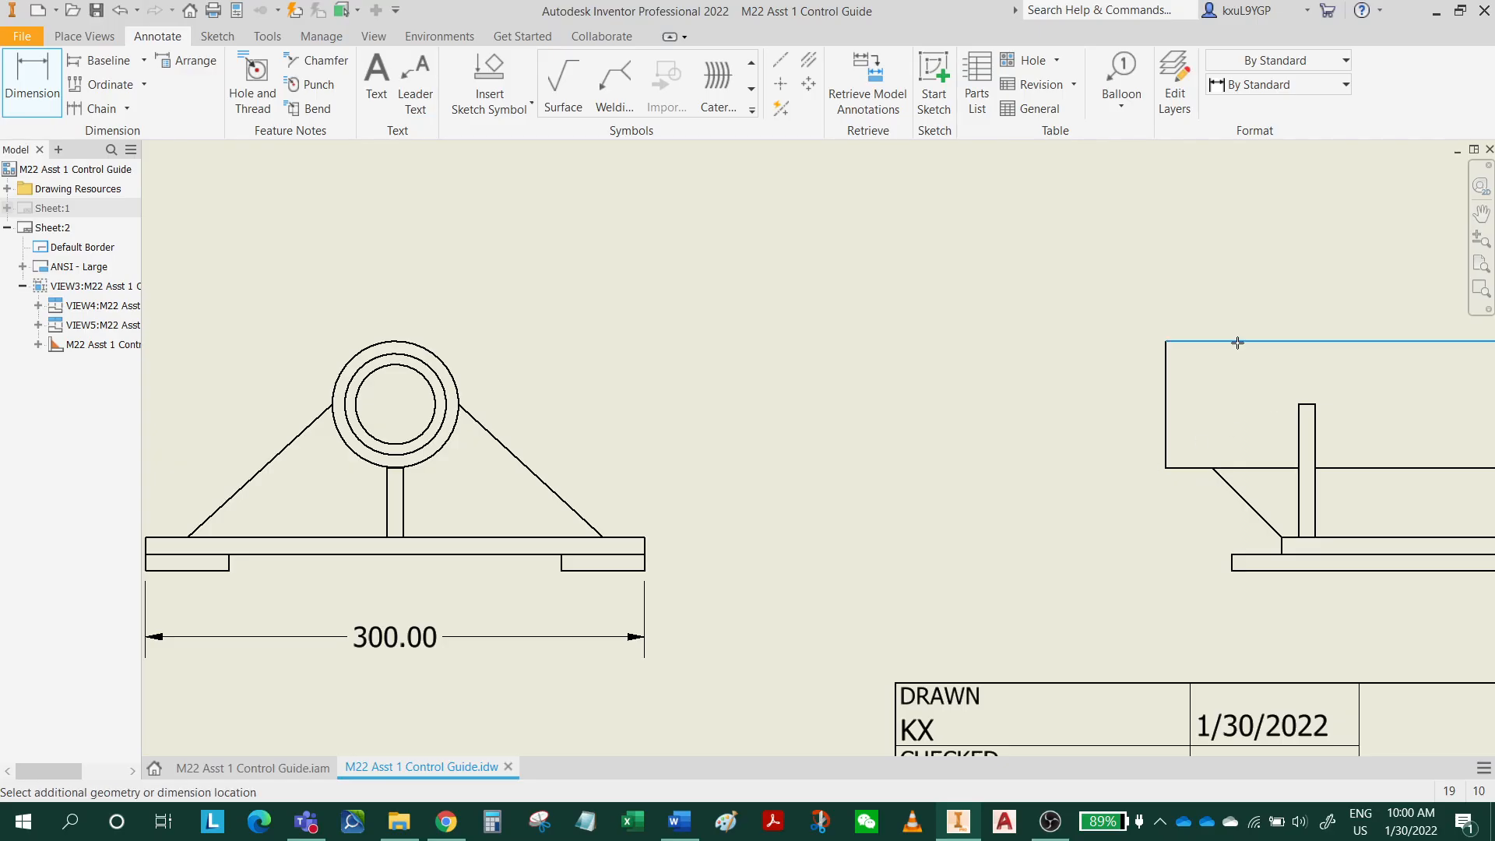
pyautogui.click(1258, 572)
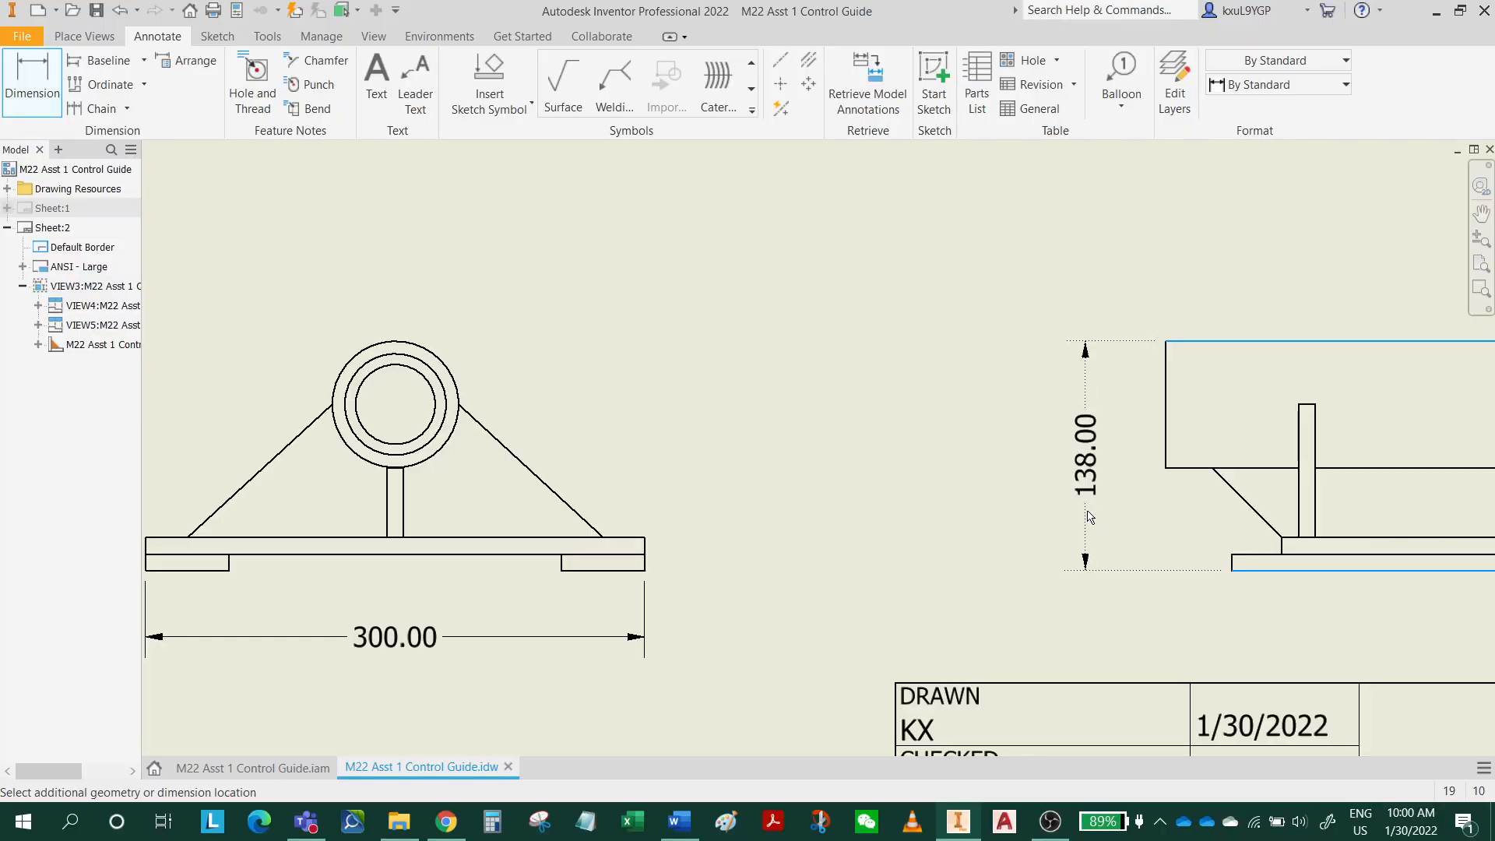
pyautogui.click(1089, 516)
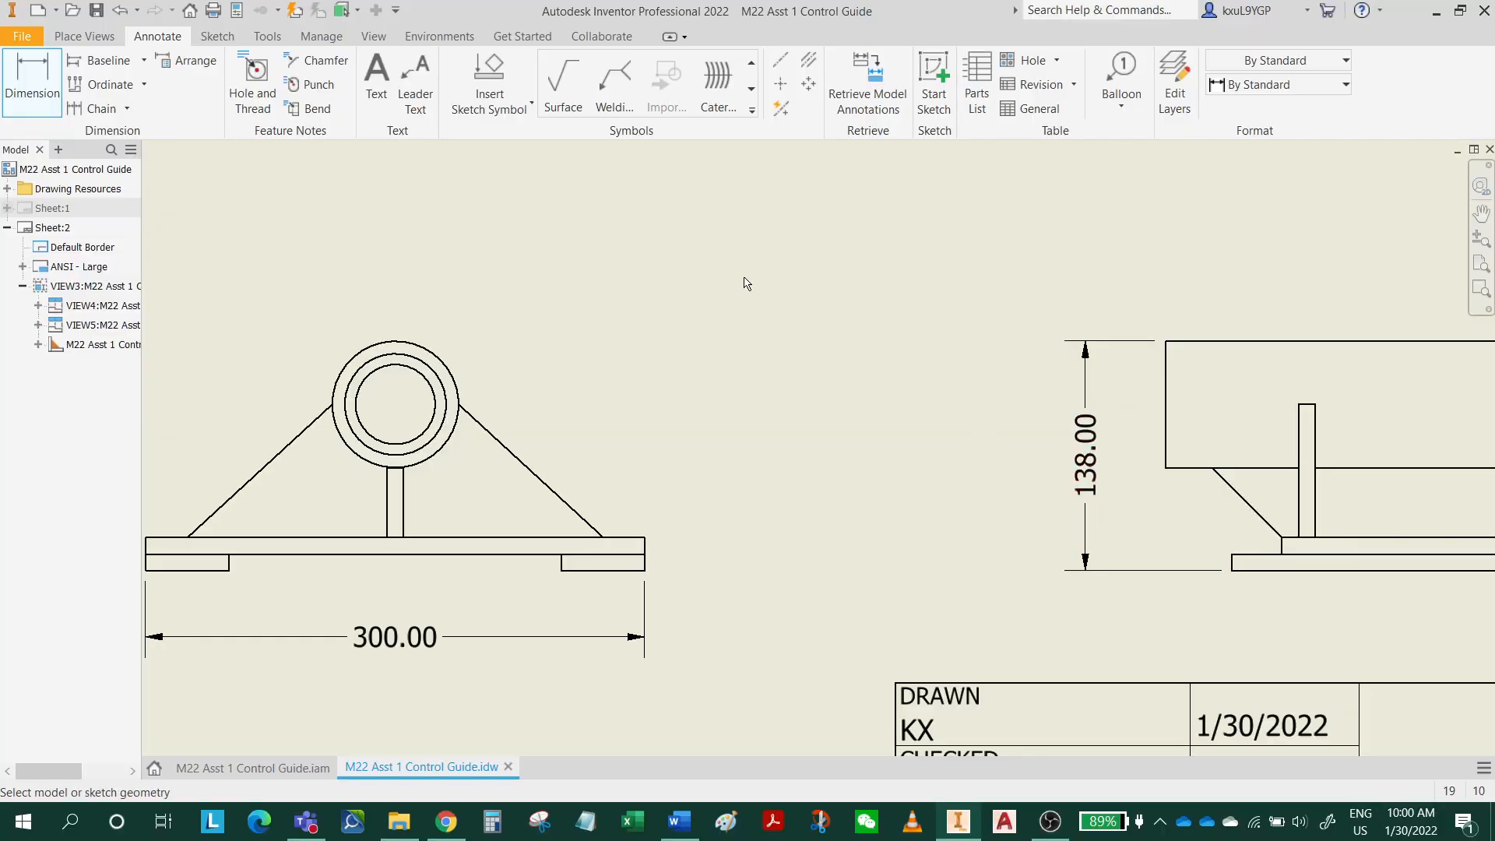
# Dimension the overall depth in the top view from the cylinder's lower end to the upper edge of the corner pad, placed beside the view.
pyautogui.moveTo(664, 183); pyautogui.dragTo(784, 488, button='middle')
pyautogui.scroll(-3, 783, 488)
pyautogui.scroll(3, 516, 405)
pyautogui.scroll(-3, 678, 409)
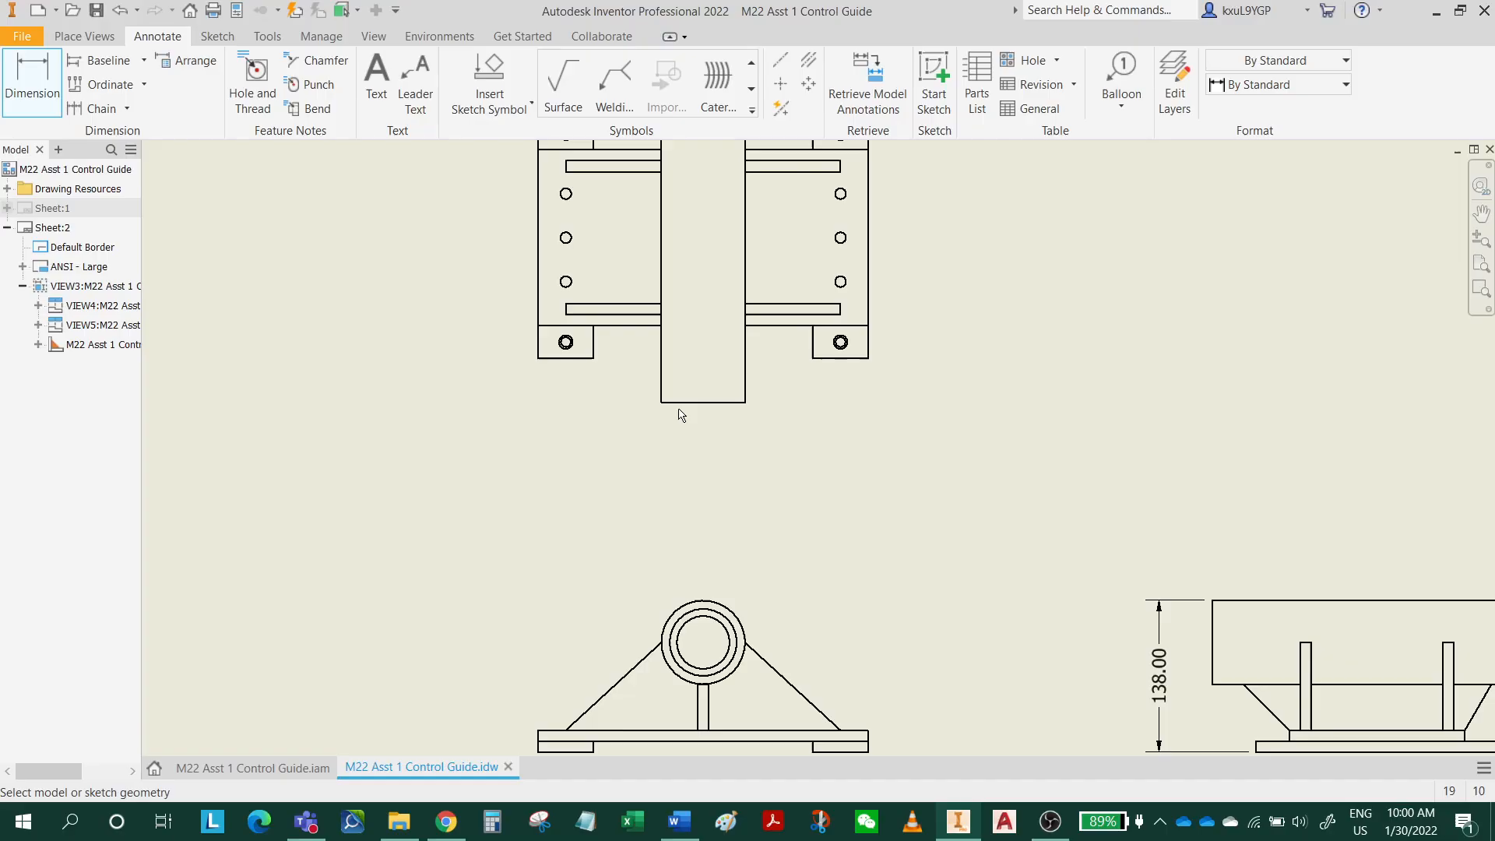
pyautogui.moveTo(682, 415); pyautogui.dragTo(592, 532, button='middle')
pyautogui.moveTo(679, 543)
pyautogui.mouseDown(button='middle')
pyautogui.moveTo(591, 404)
pyautogui.moveTo(554, 534)
pyautogui.mouseUp(button='middle')
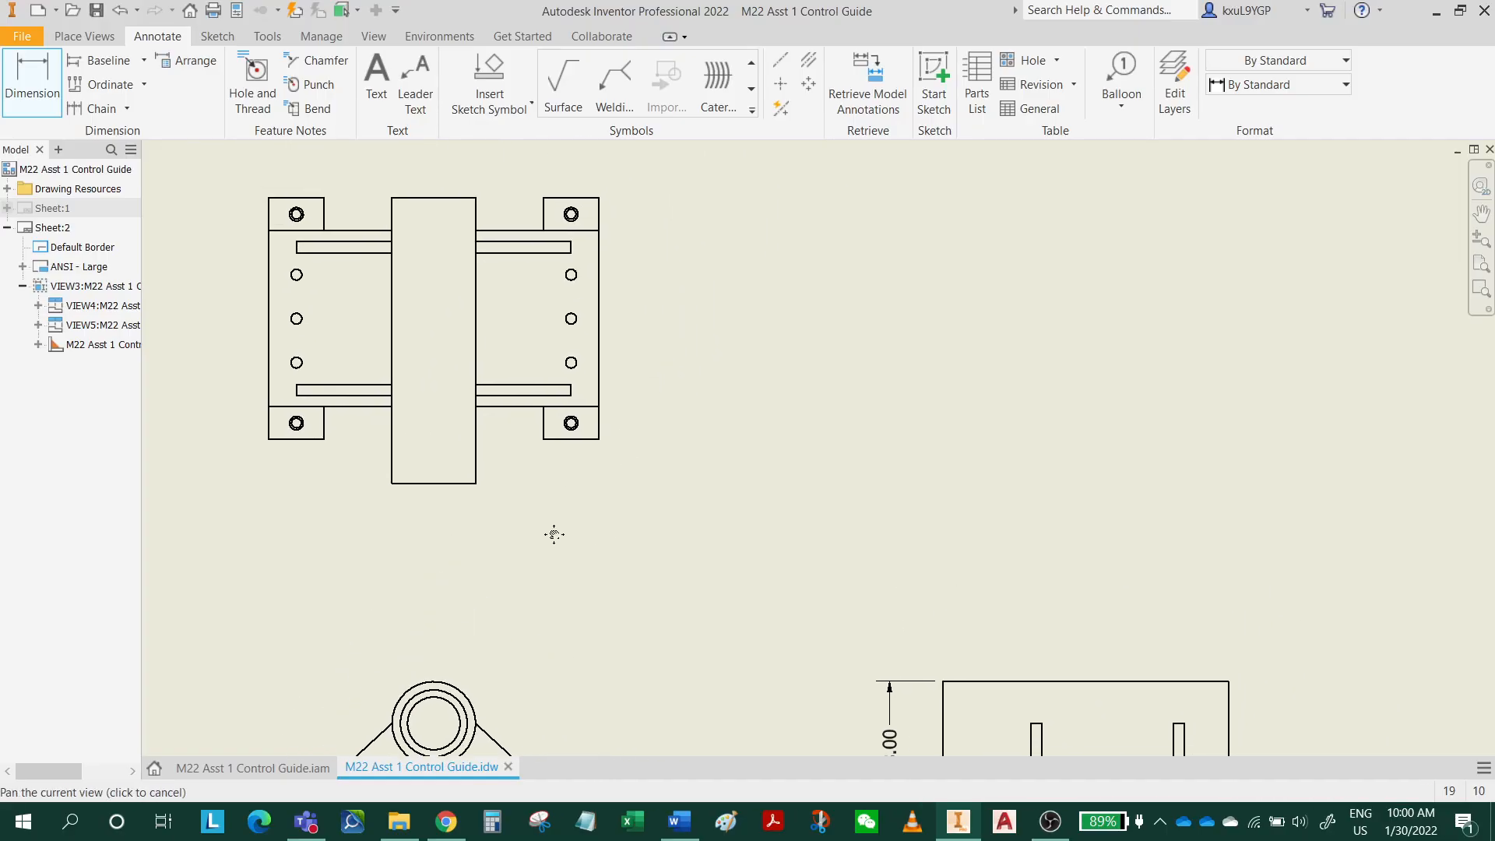
pyautogui.click(450, 484)
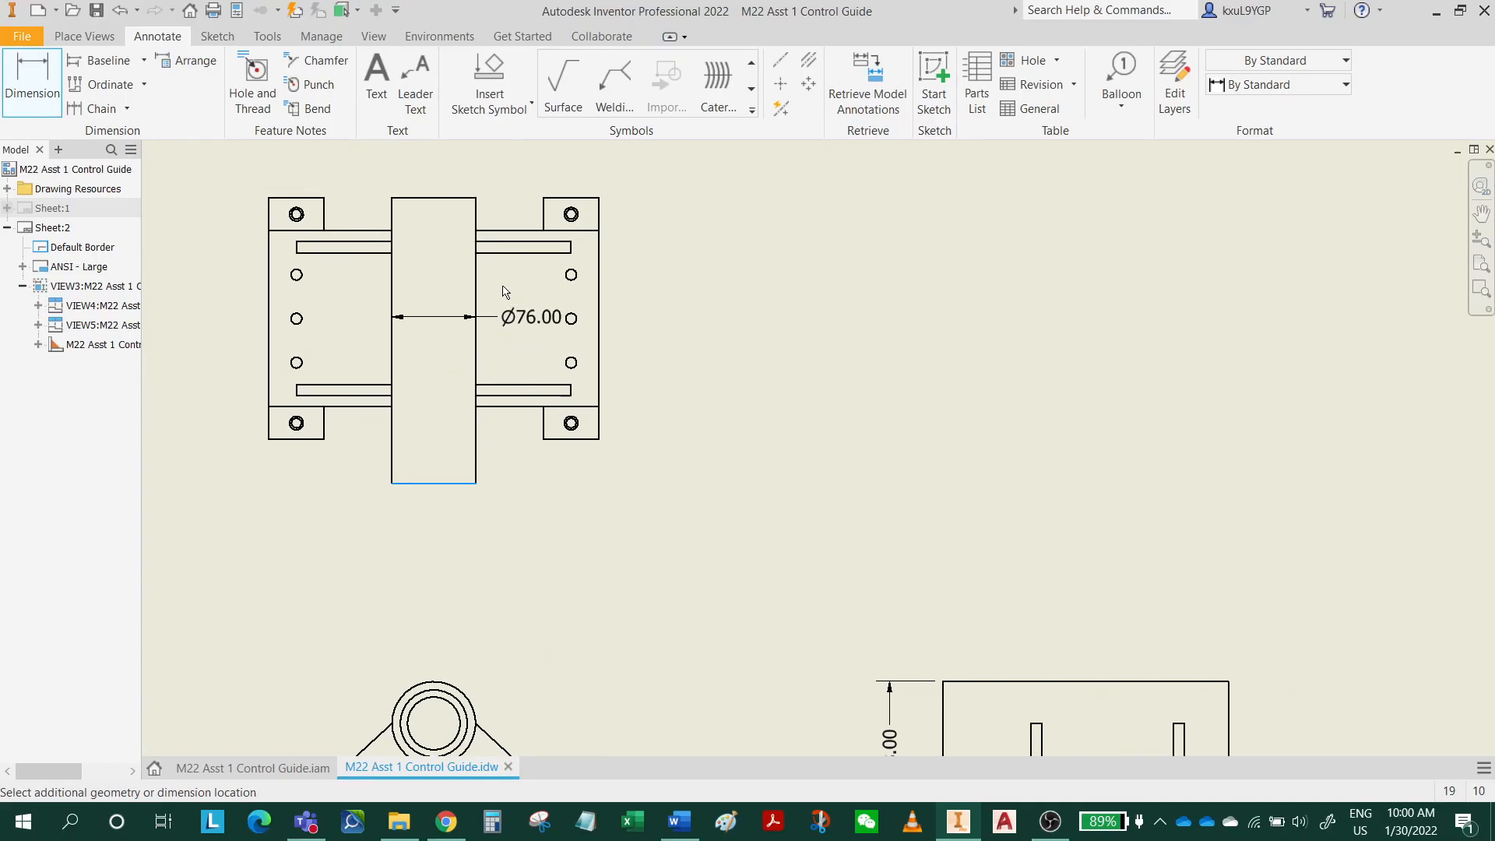
pyautogui.click(574, 204)
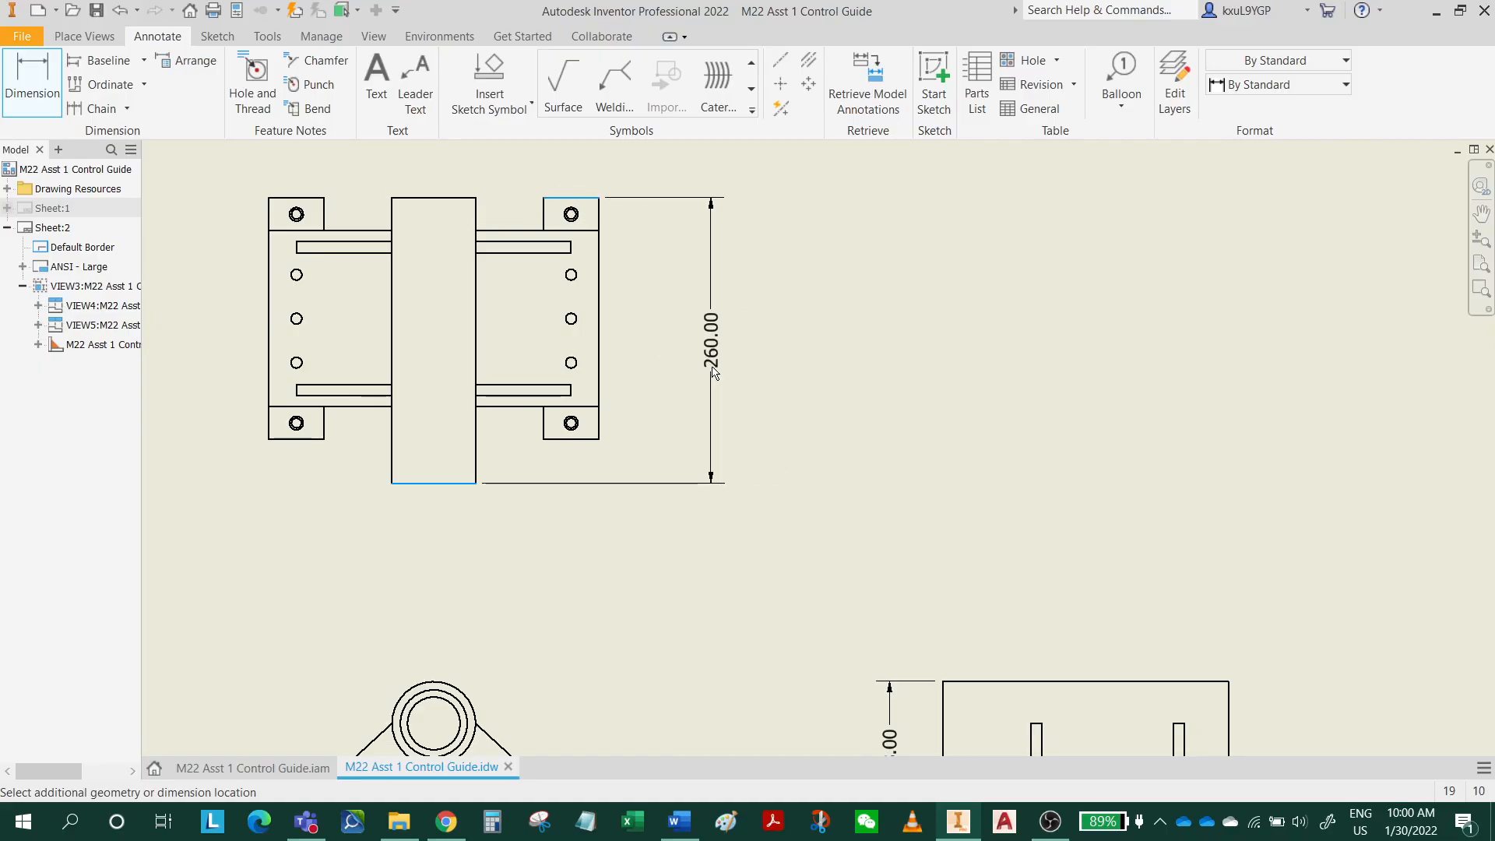
pyautogui.click(696, 374)
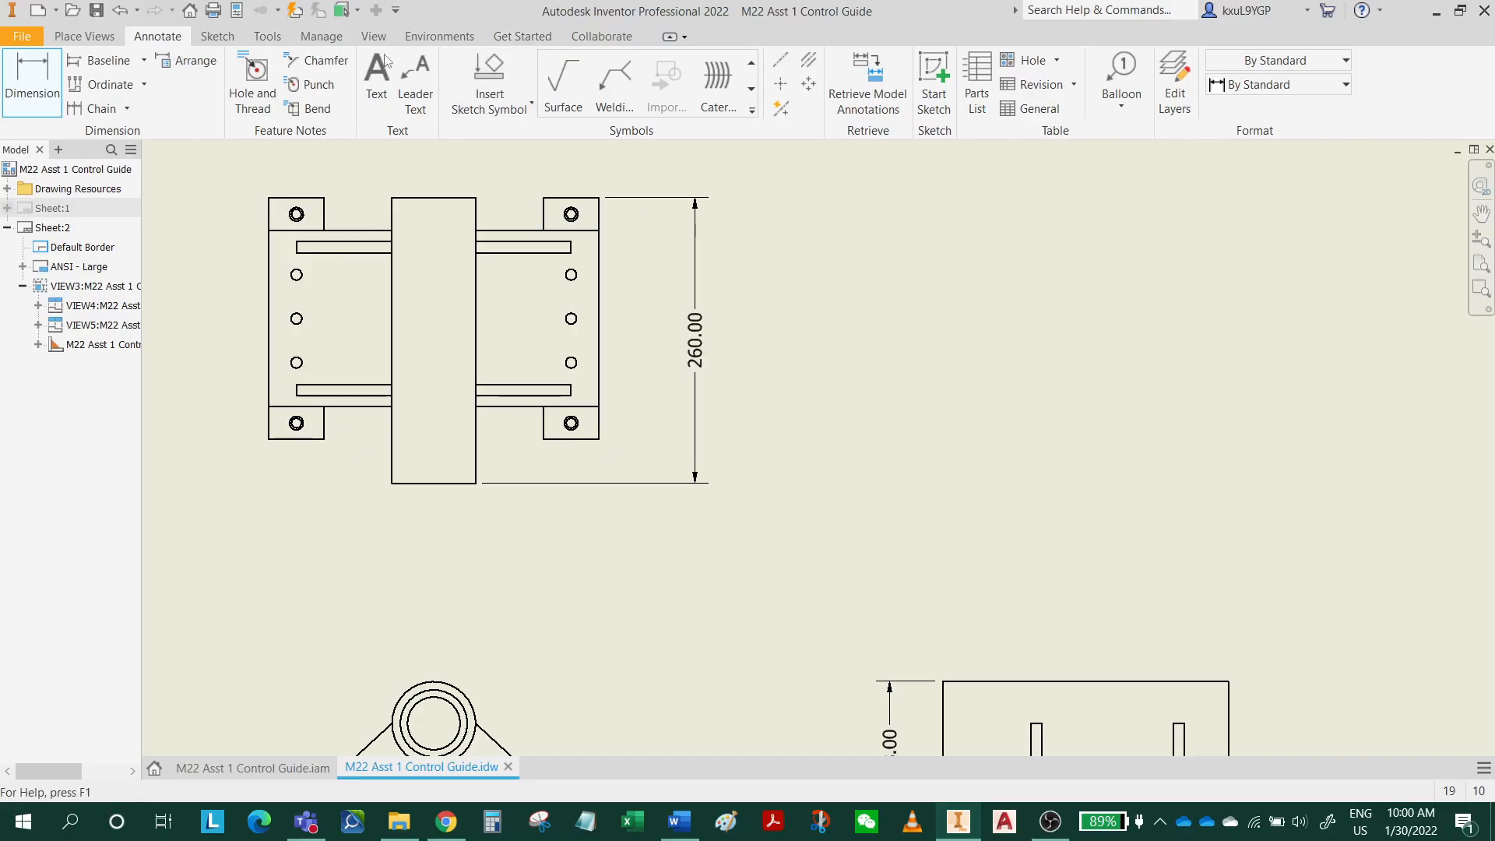
# Set the linear precision of the Default (ANSI) dimension style to 0 and save the style.
pyautogui.click(326, 39)
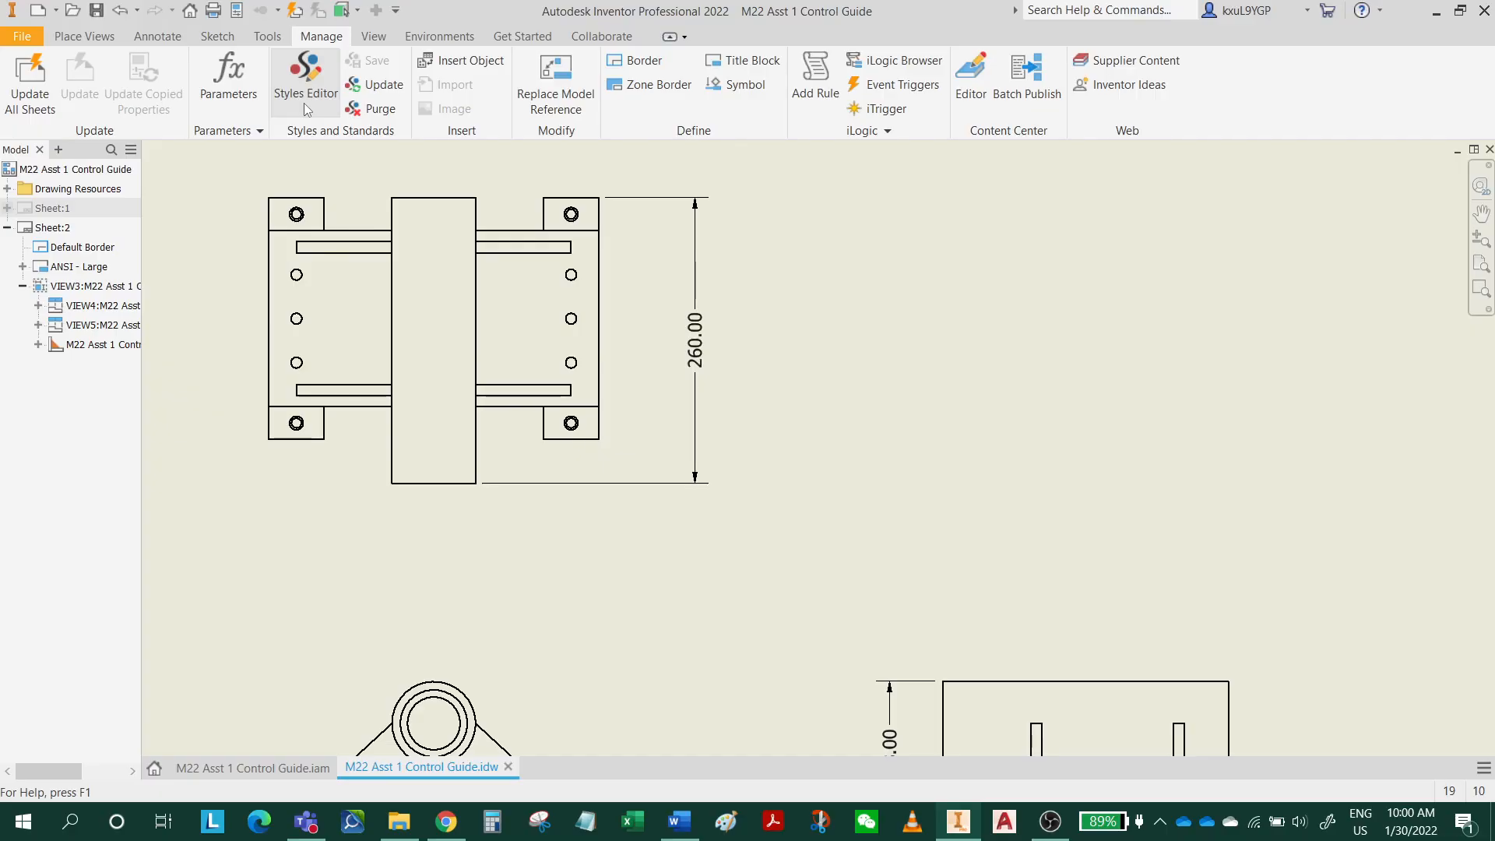
pyautogui.click(336, 115)
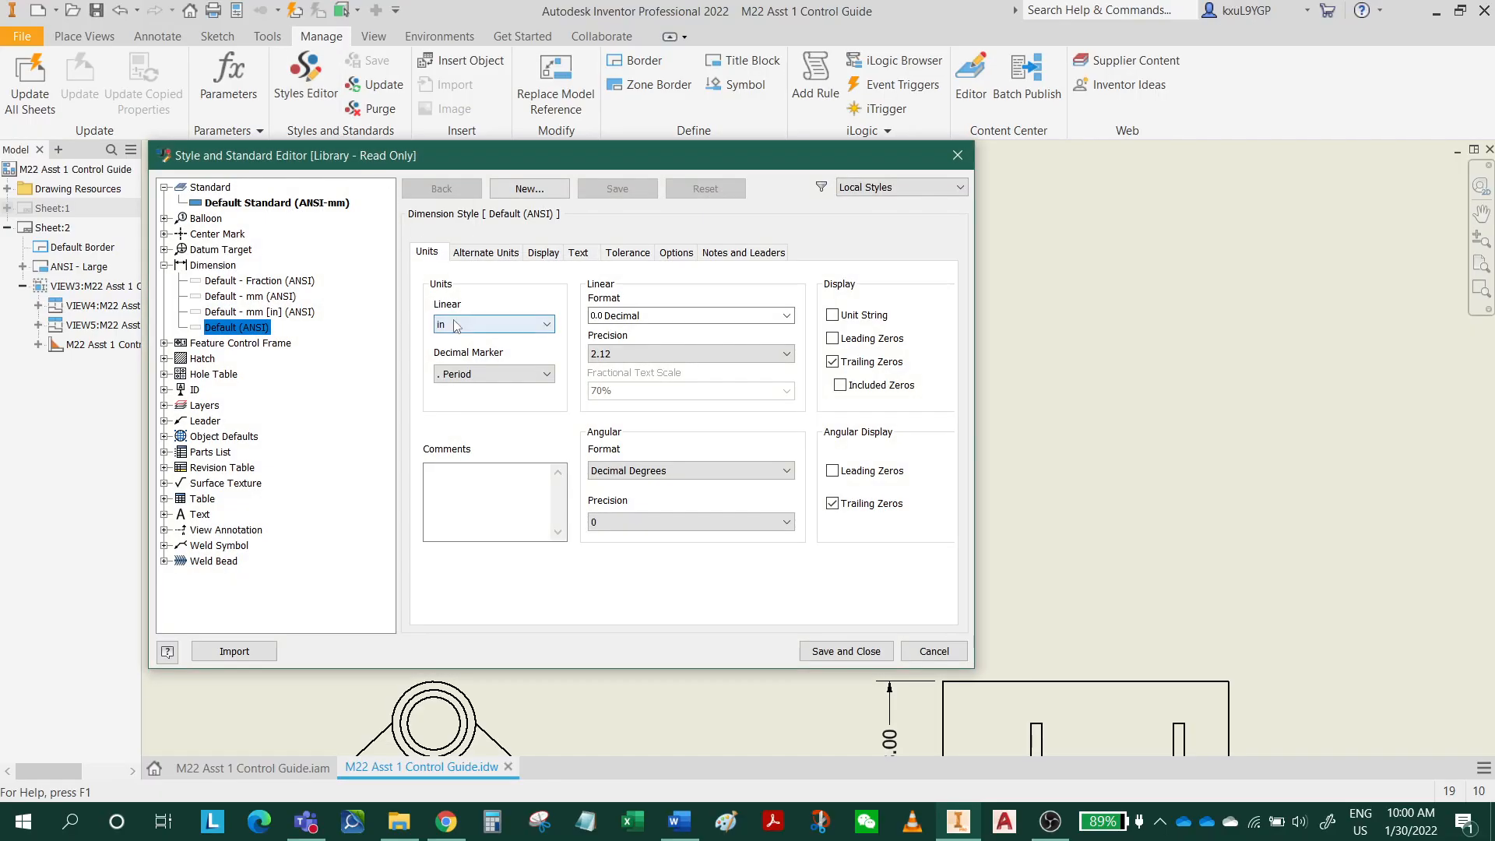
pyautogui.click(631, 361)
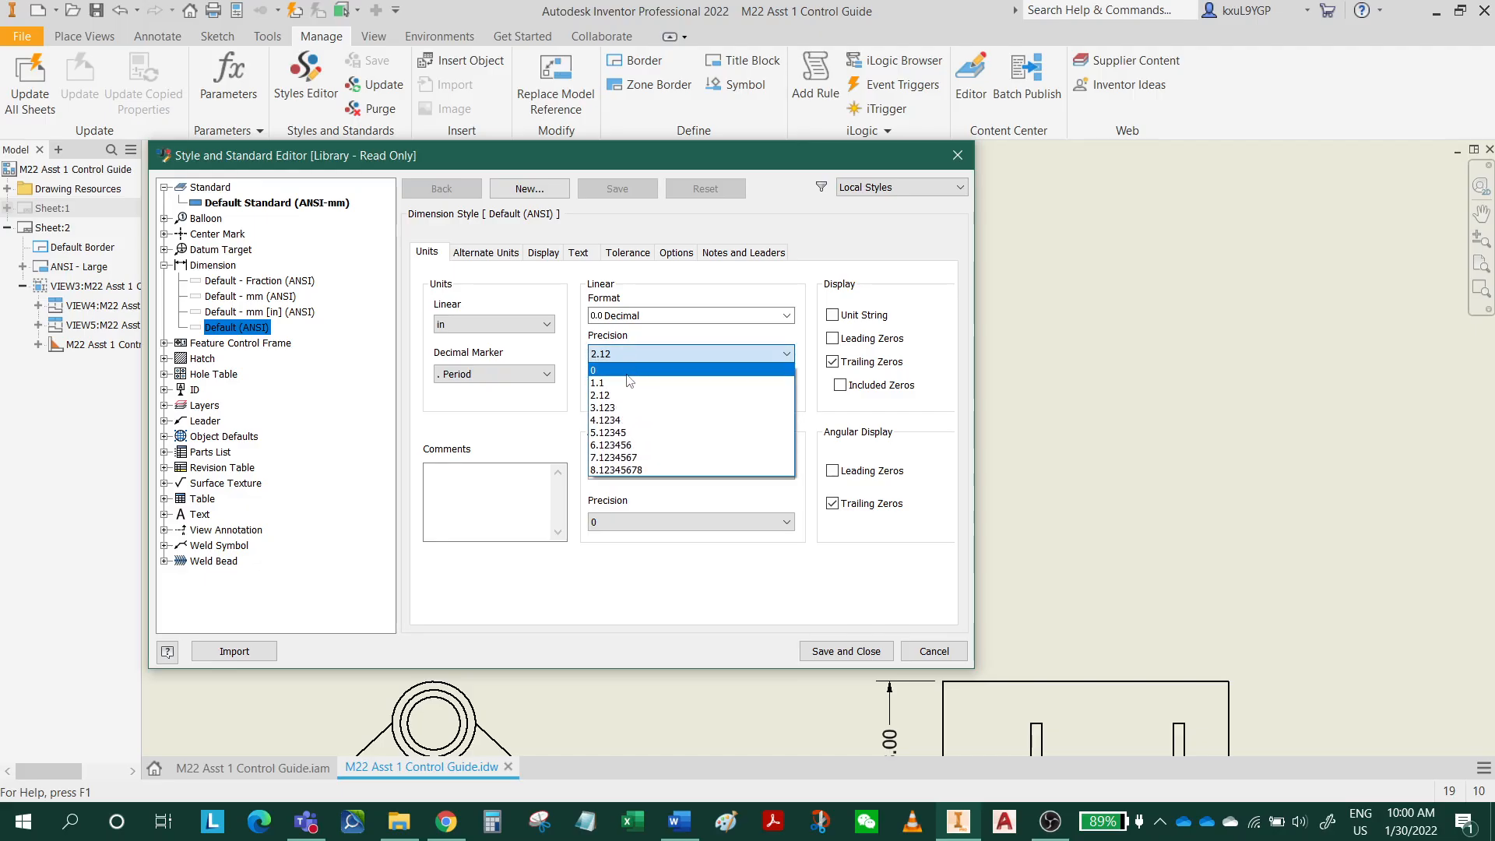
pyautogui.click(601, 365)
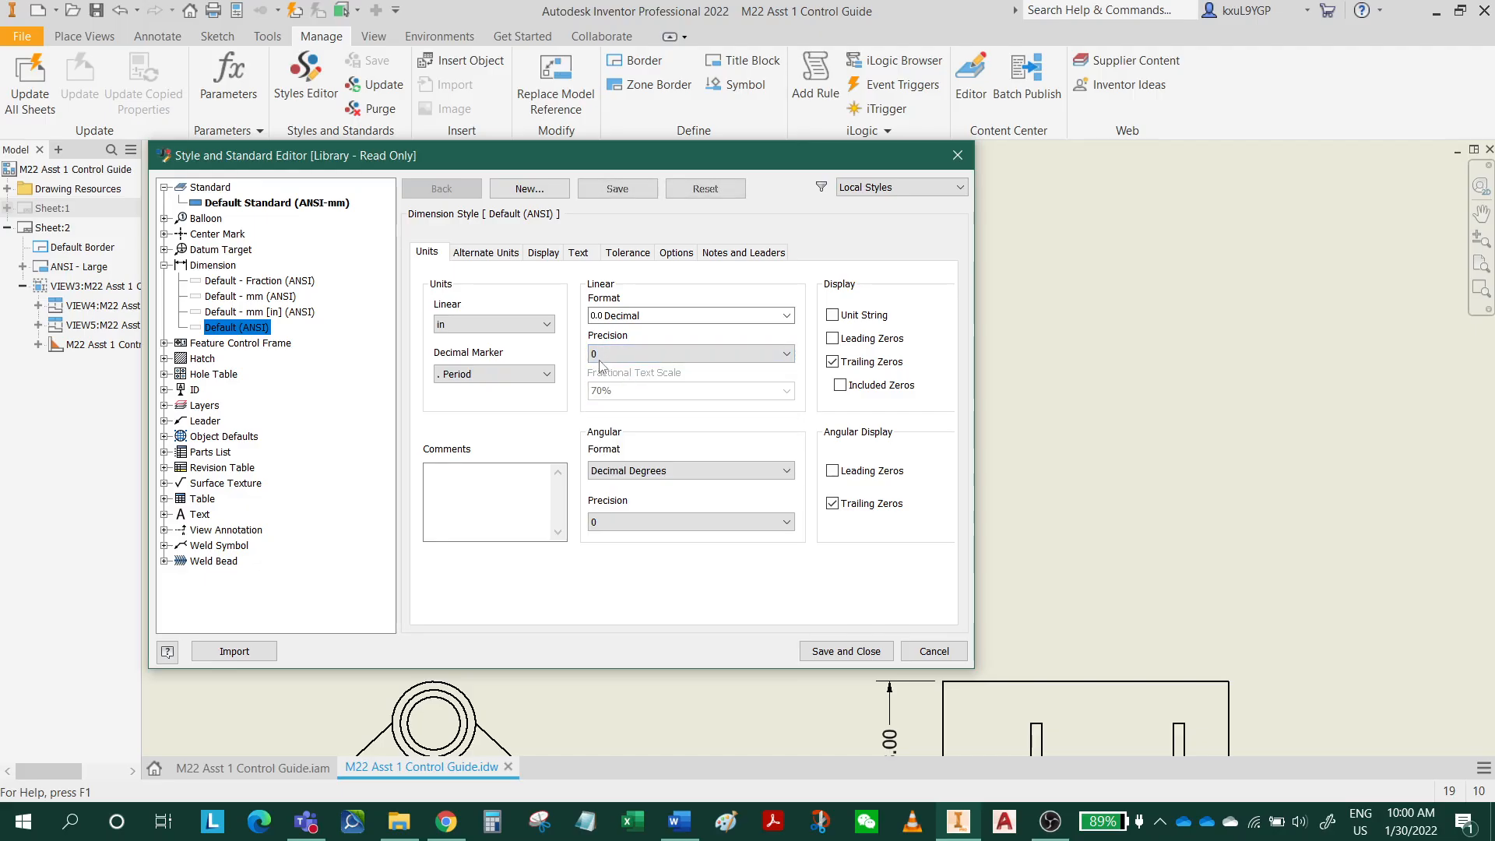
pyautogui.click(846, 654)
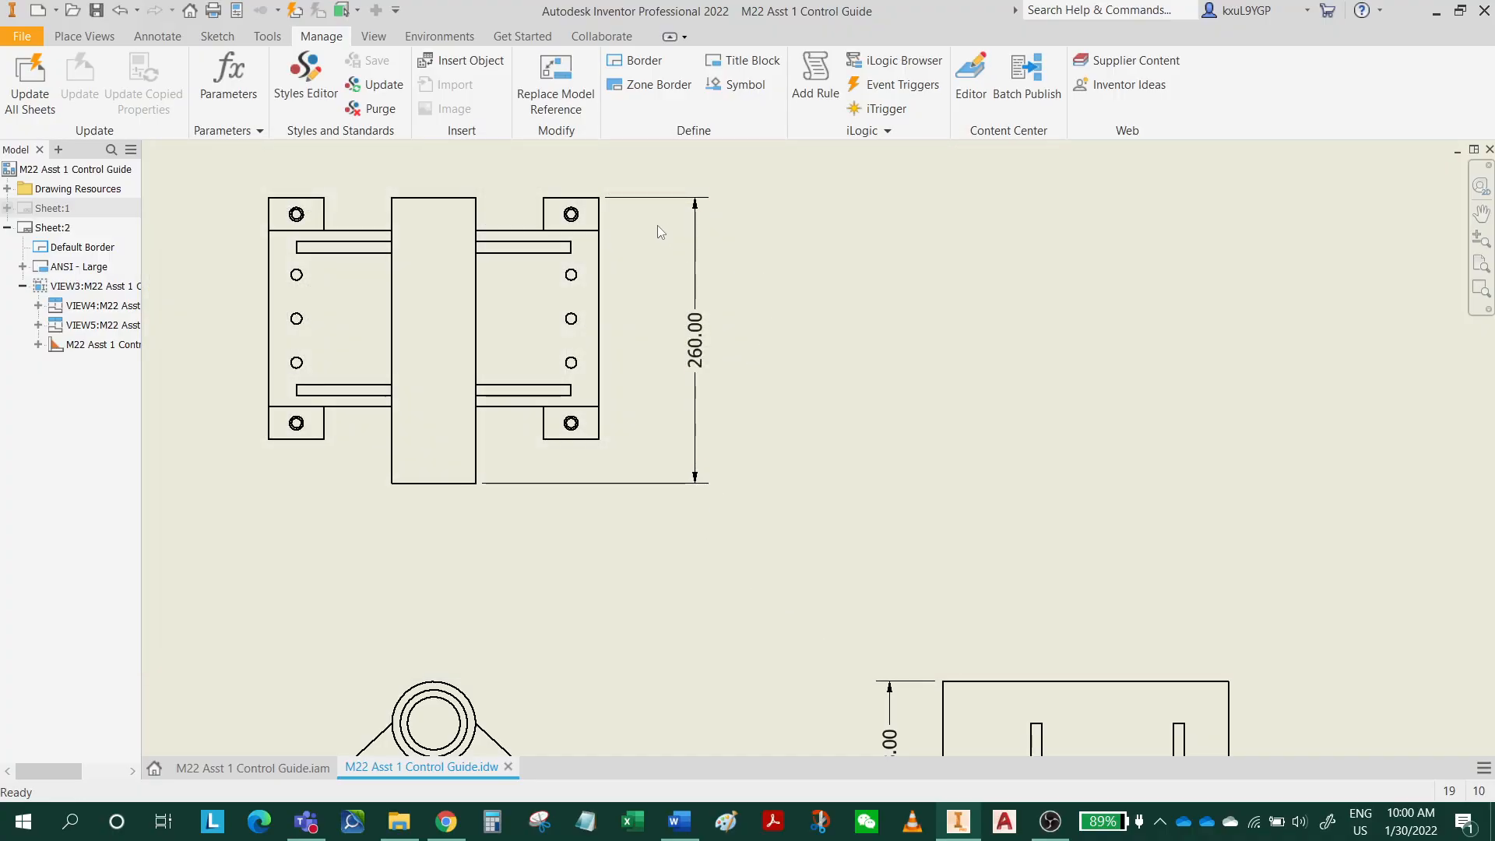
# Set the linear precision of the Default - mm (ANSI) dimension style to 0 and save the style.
pyautogui.scroll(-3, 773, 451)
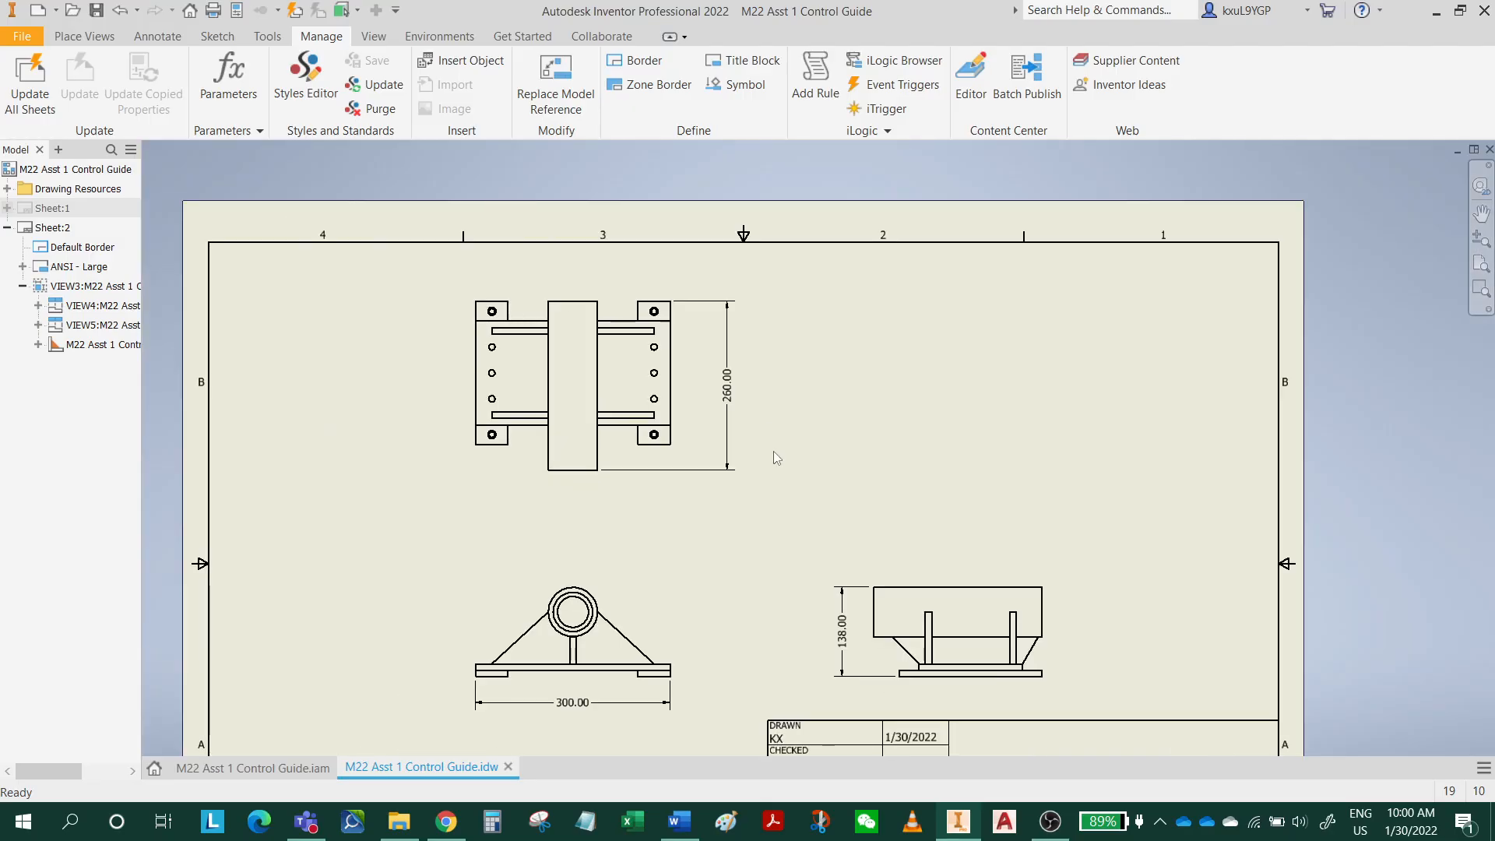
pyautogui.scroll(3, 760, 452)
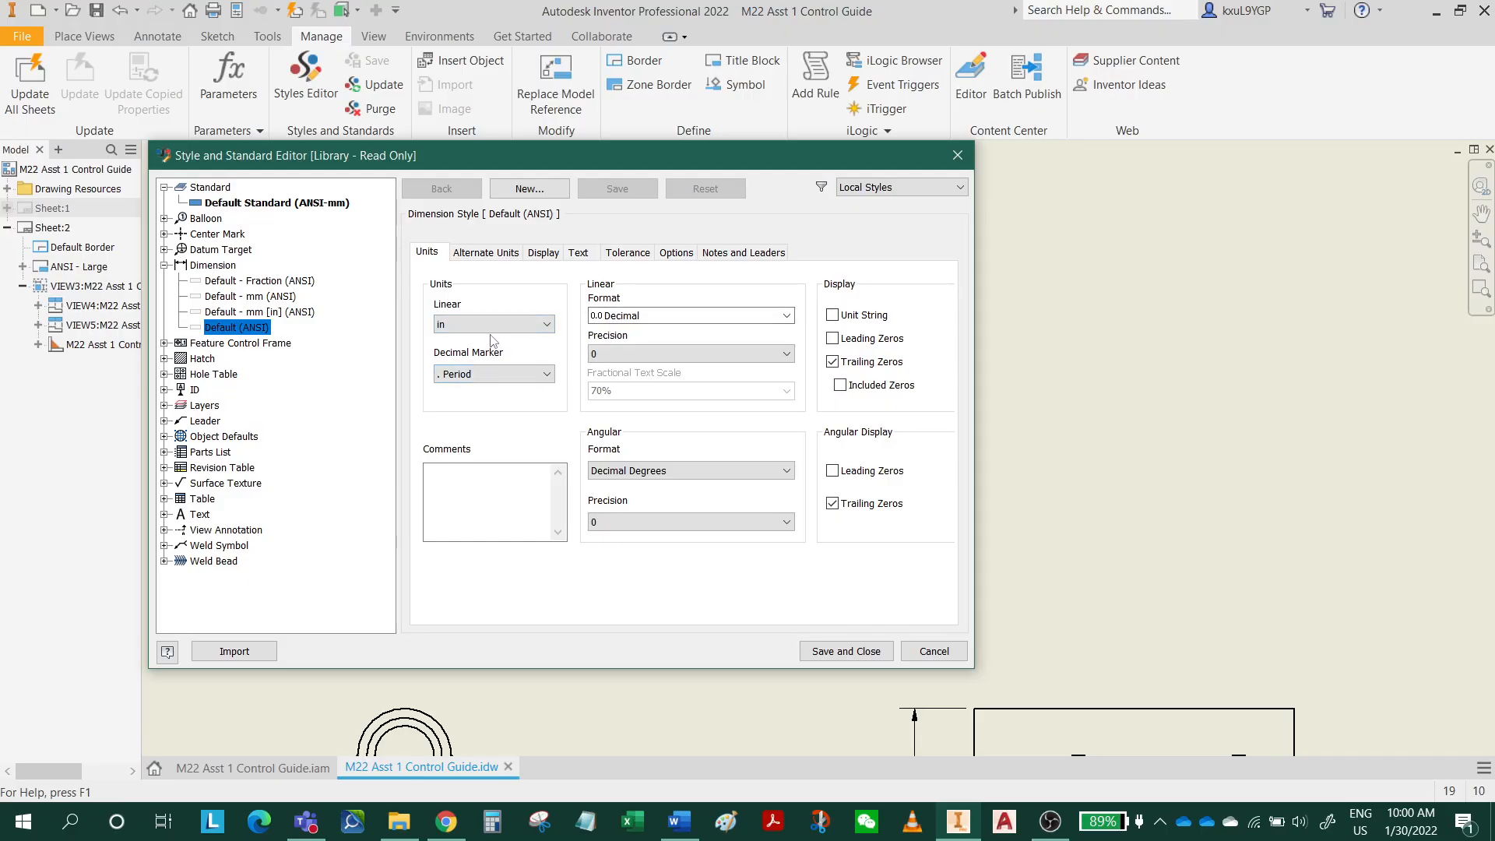
pyautogui.click(243, 298)
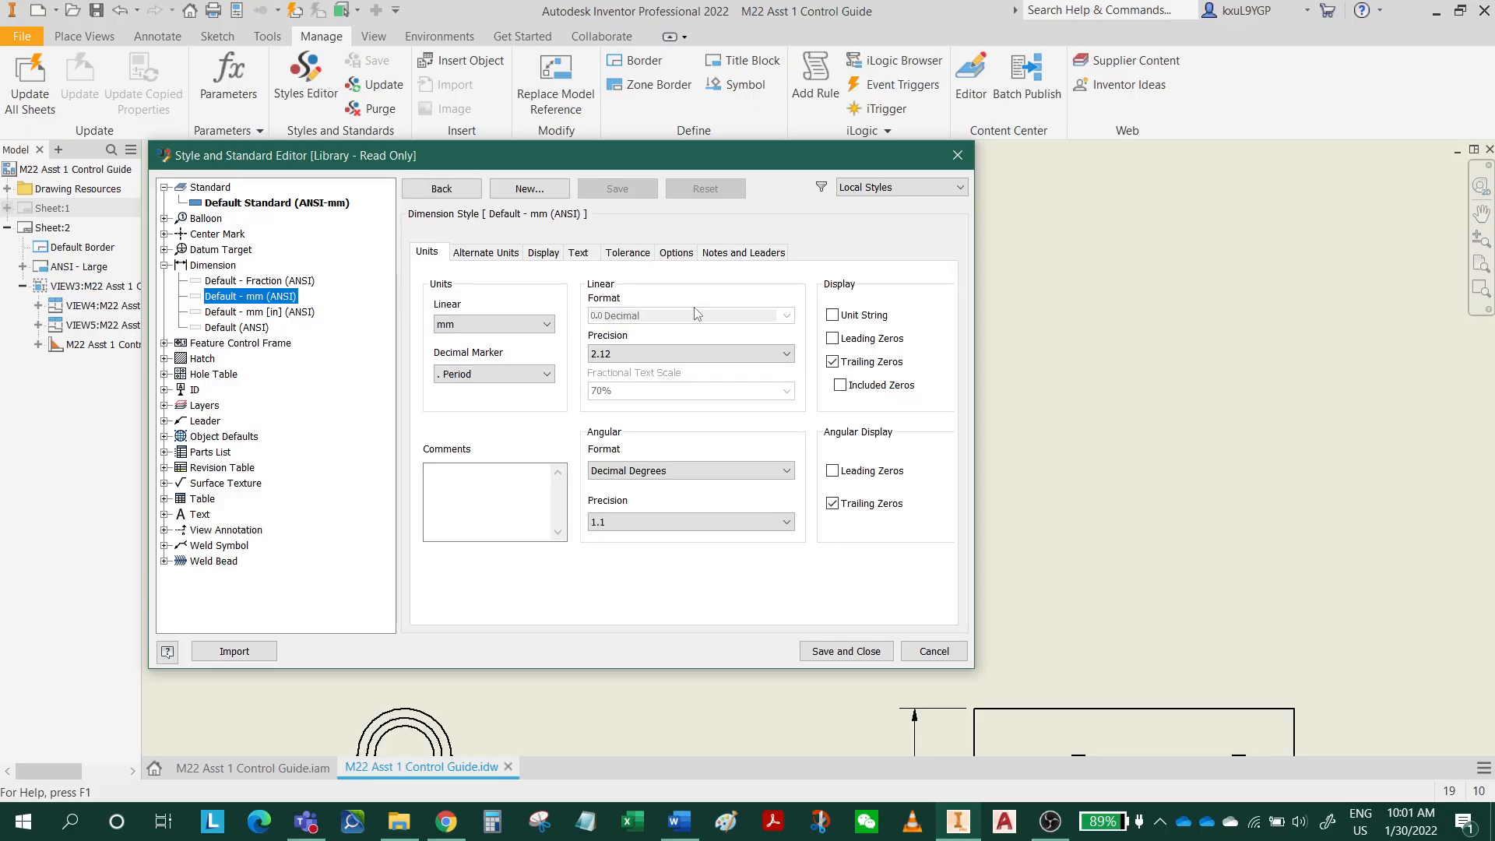
pyautogui.click(633, 356)
pyautogui.click(632, 372)
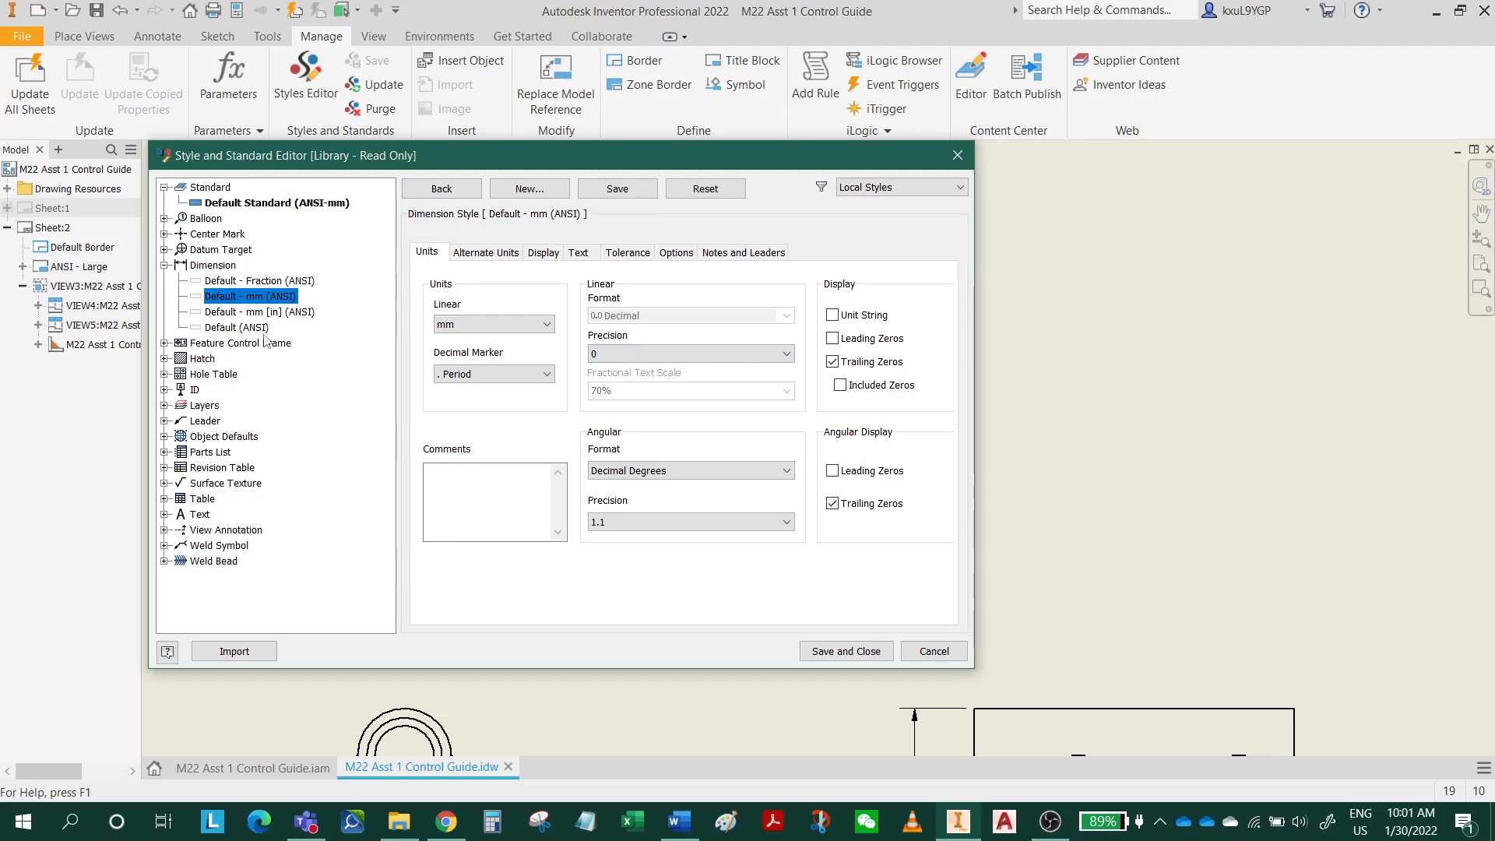
pyautogui.click(621, 357)
pyautogui.click(621, 376)
pyautogui.click(843, 651)
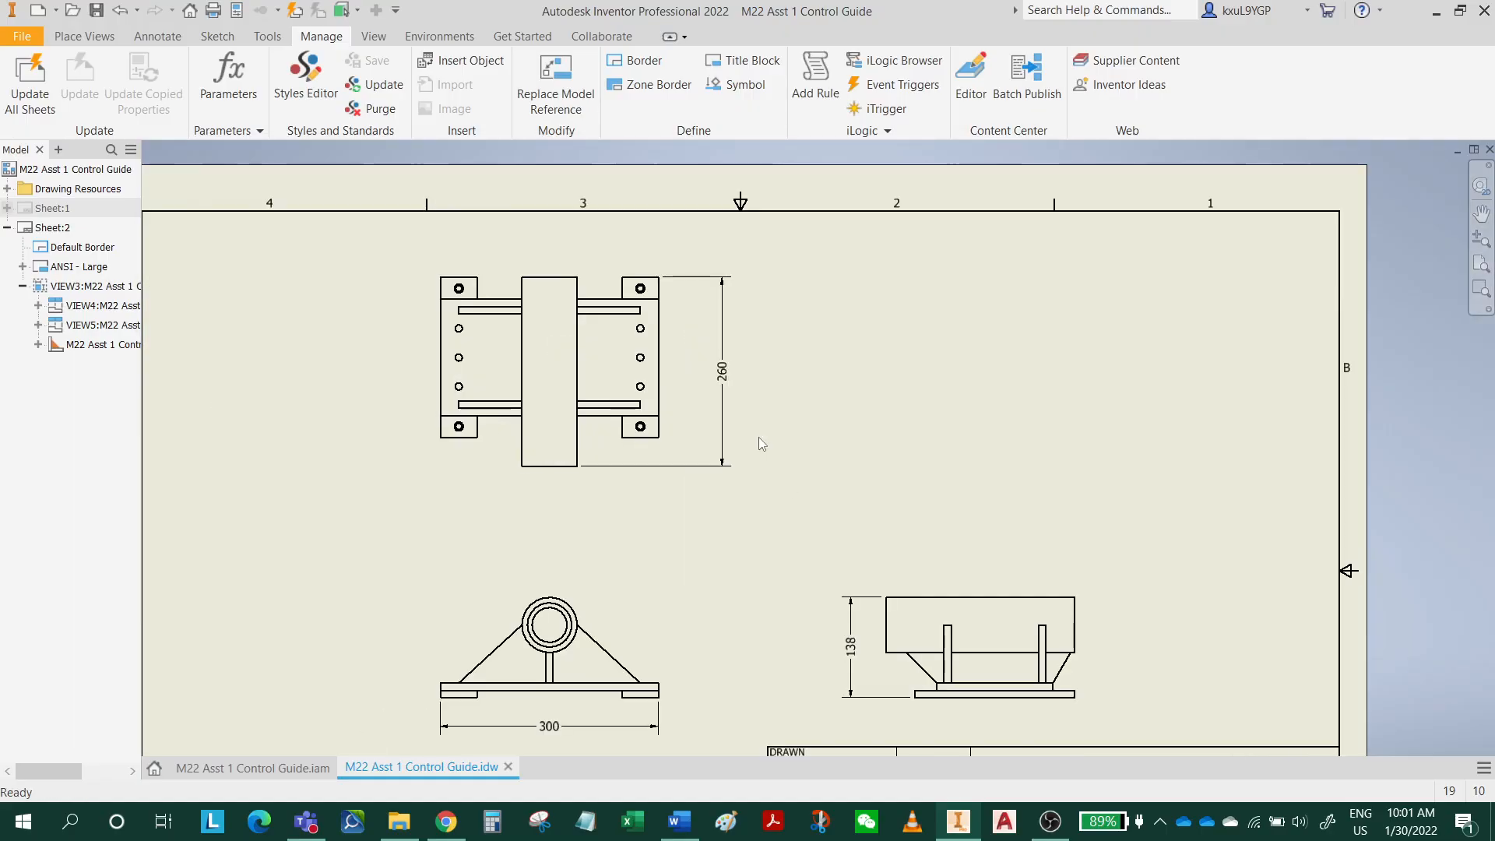
# Check the dimensions across the three views and save the drawing.
pyautogui.moveTo(807, 494); pyautogui.dragTo(858, 337, button='middle')
pyautogui.scroll(-3, 718, 447)
pyautogui.moveTo(780, 420); pyautogui.dragTo(766, 491, button='middle')
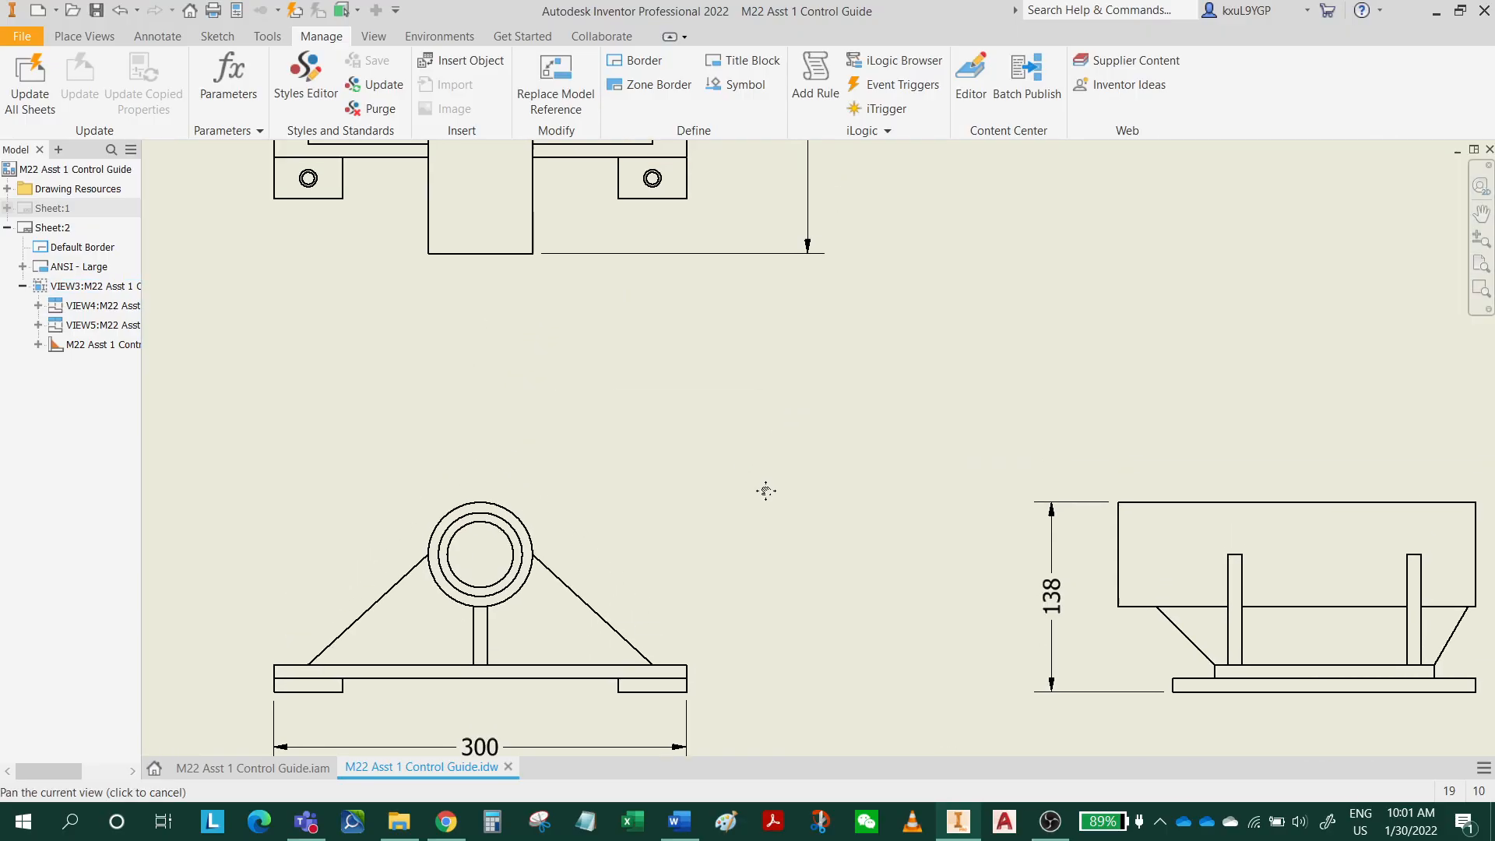
pyautogui.scroll(5, 806, 400)
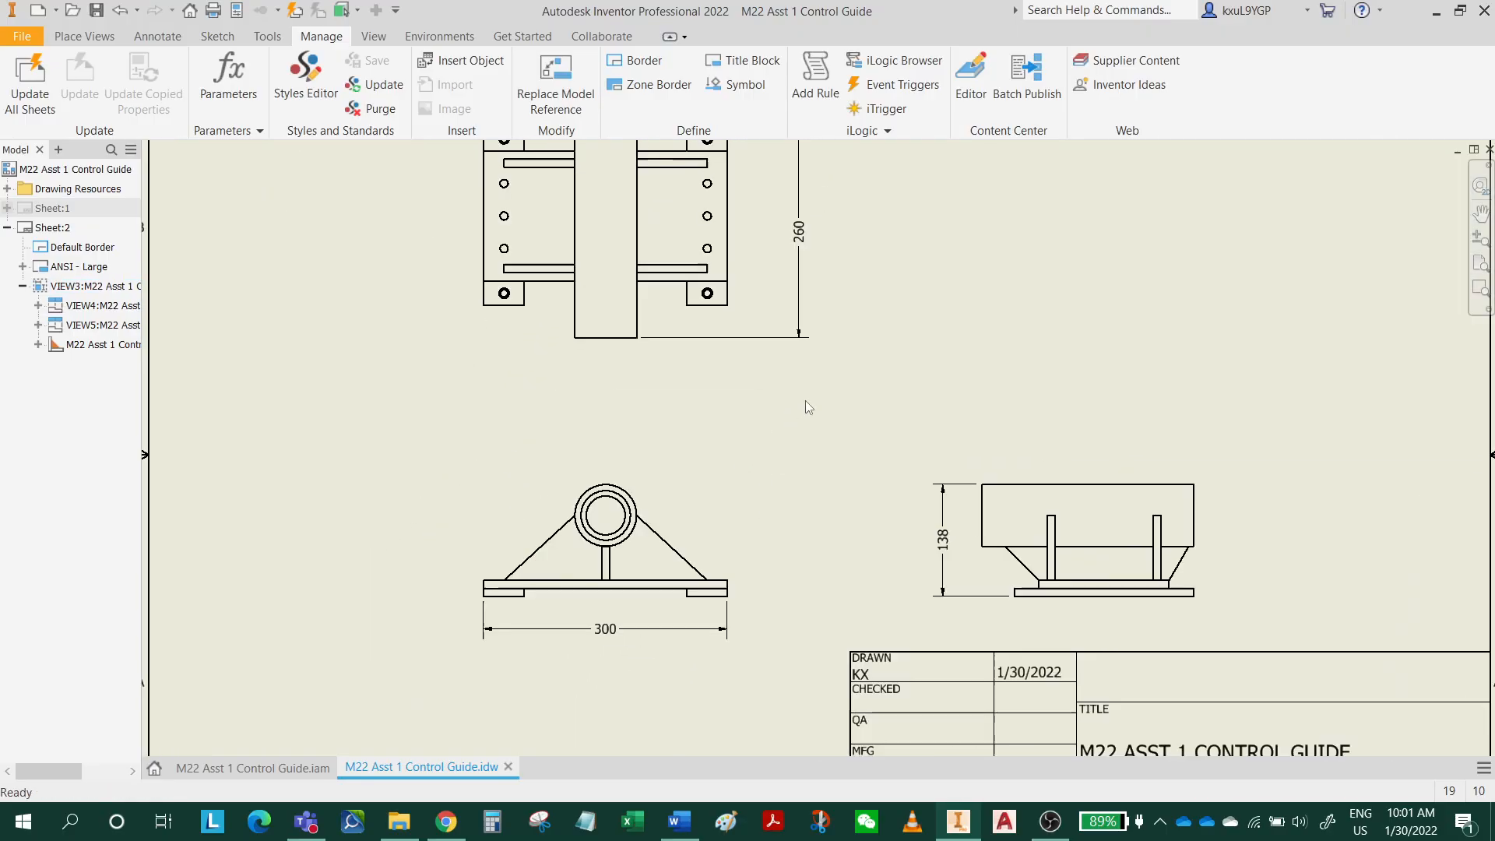
pyautogui.click(95, 12)
pyautogui.click(927, 264)
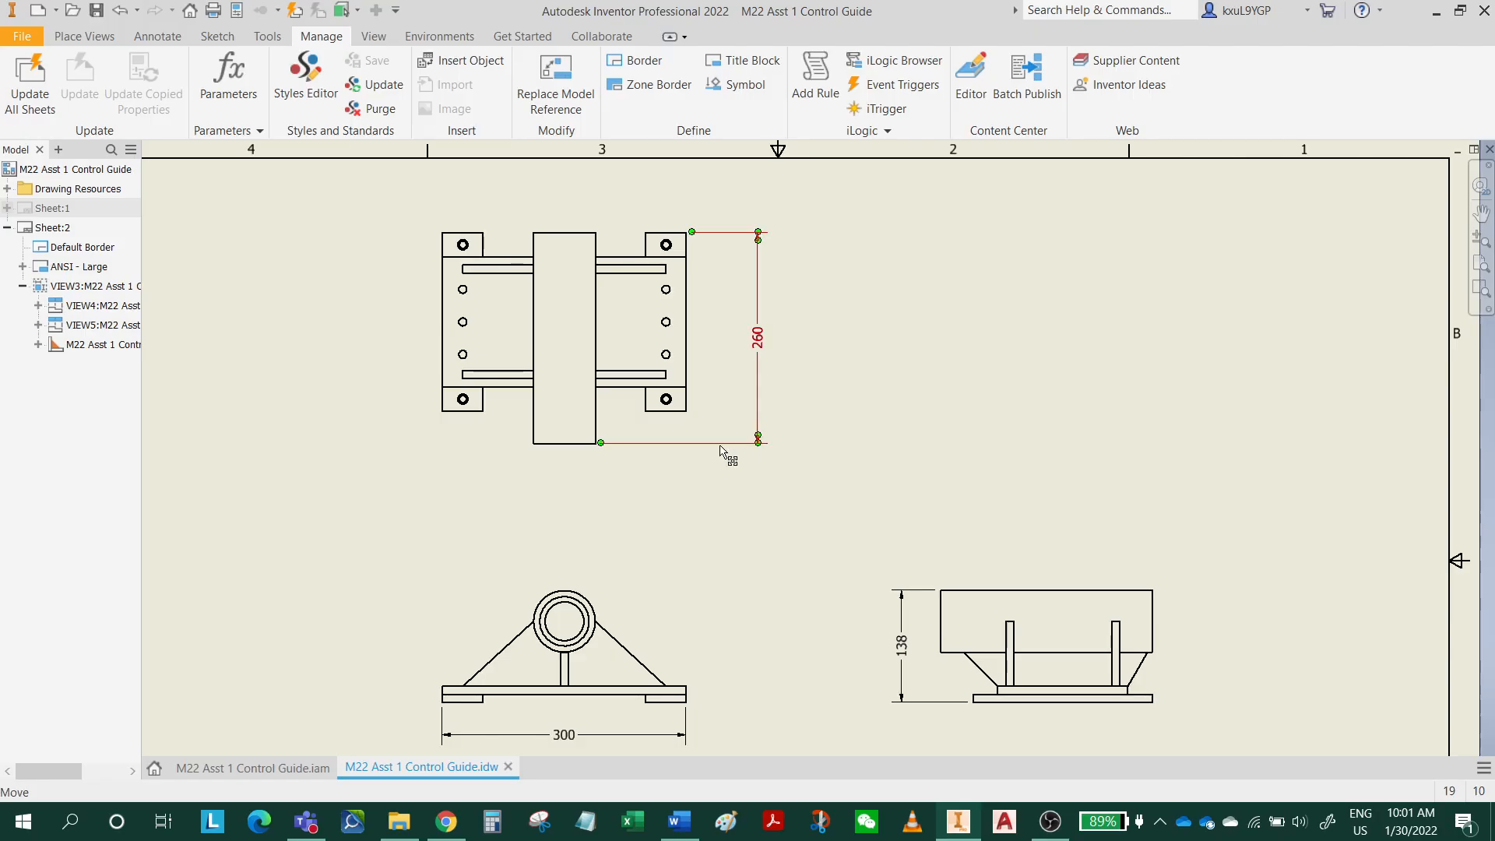
# Start the Automated Centerlines command on the top view of the control guide and open its settings.
pyautogui.moveTo(676, 416)
pyautogui.mouseDown(button='middle')
pyautogui.moveTo(687, 443)
pyautogui.moveTo(701, 422)
pyautogui.mouseUp(button='middle')
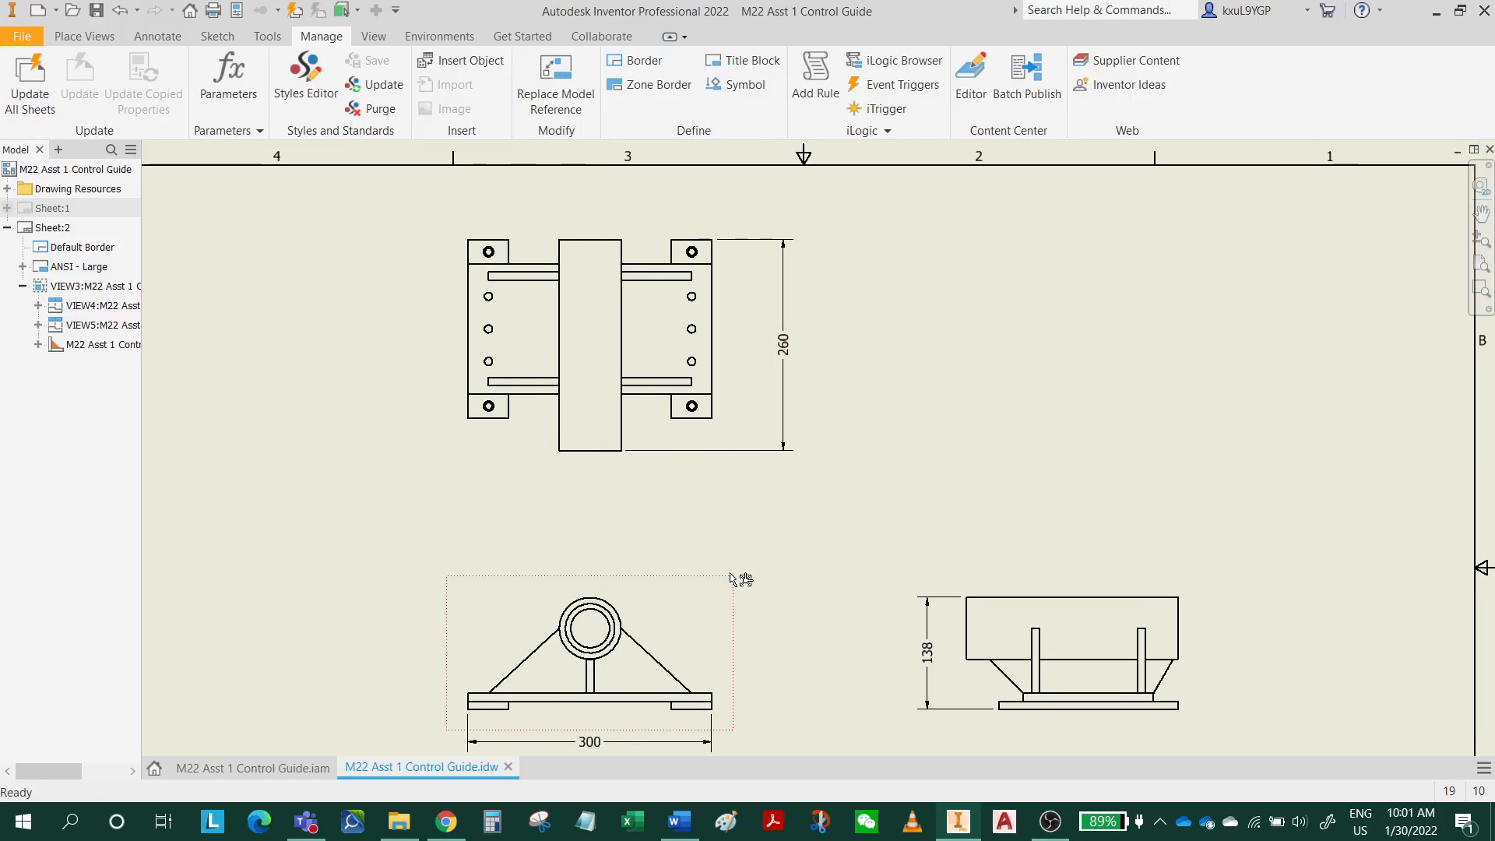
pyautogui.moveTo(730, 578); pyautogui.dragTo(736, 614, button='middle')
pyautogui.scroll(-5, 771, 386)
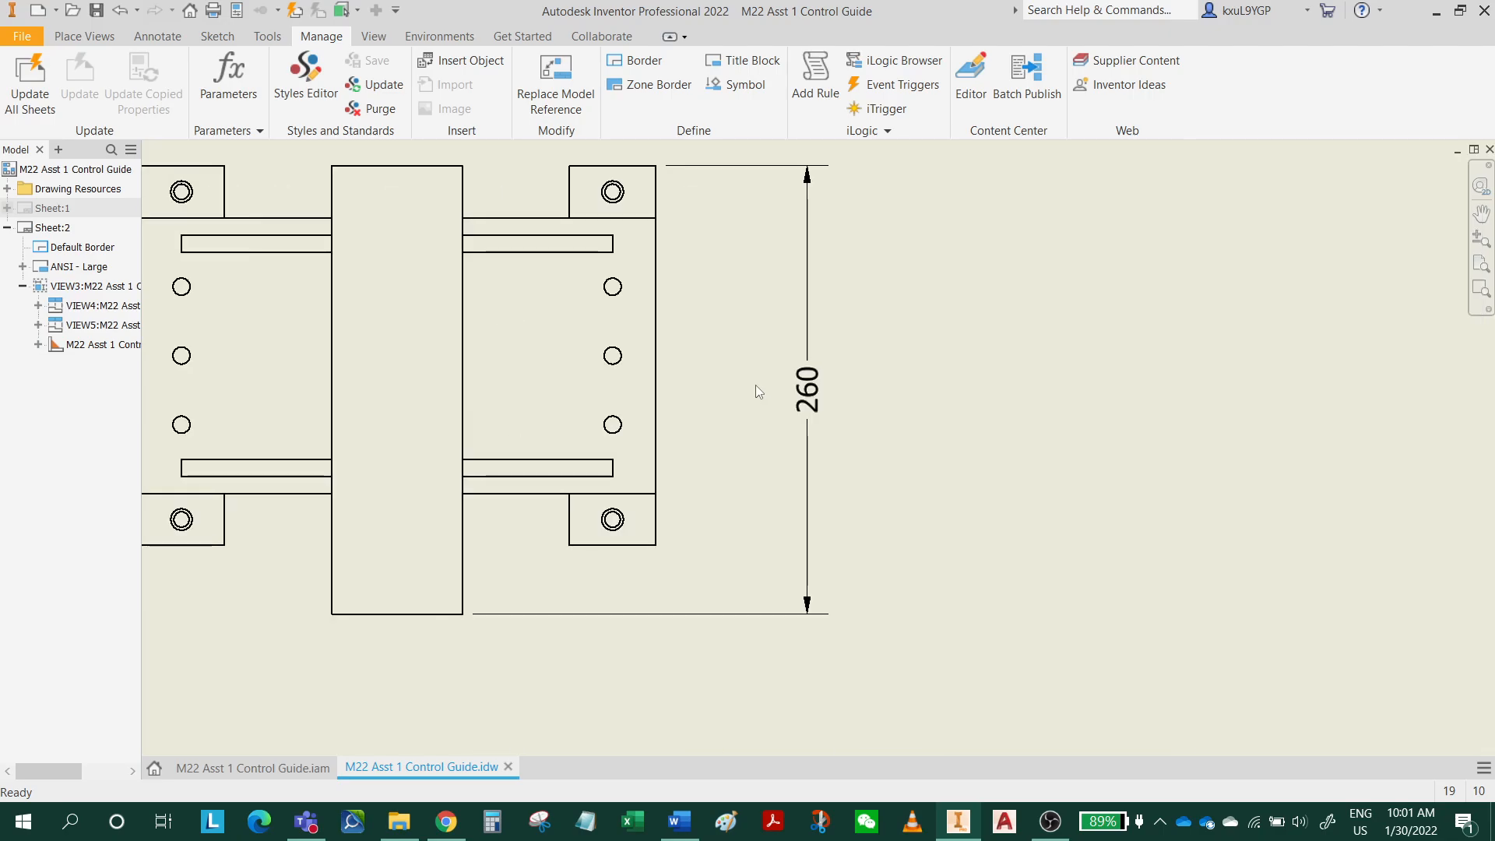
pyautogui.moveTo(755, 385); pyautogui.dragTo(819, 421, button='middle')
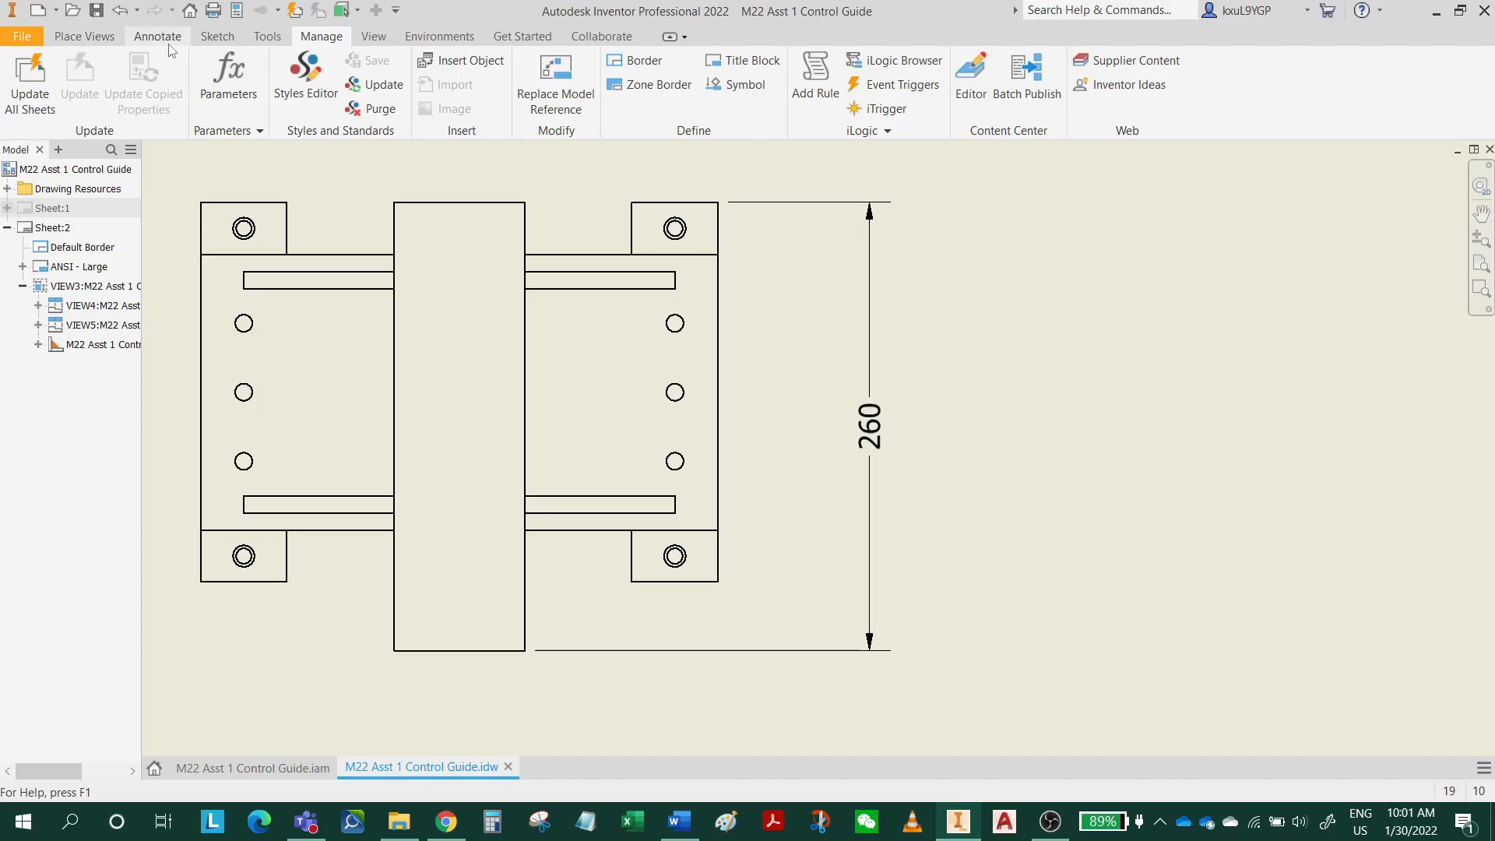
pyautogui.click(158, 36)
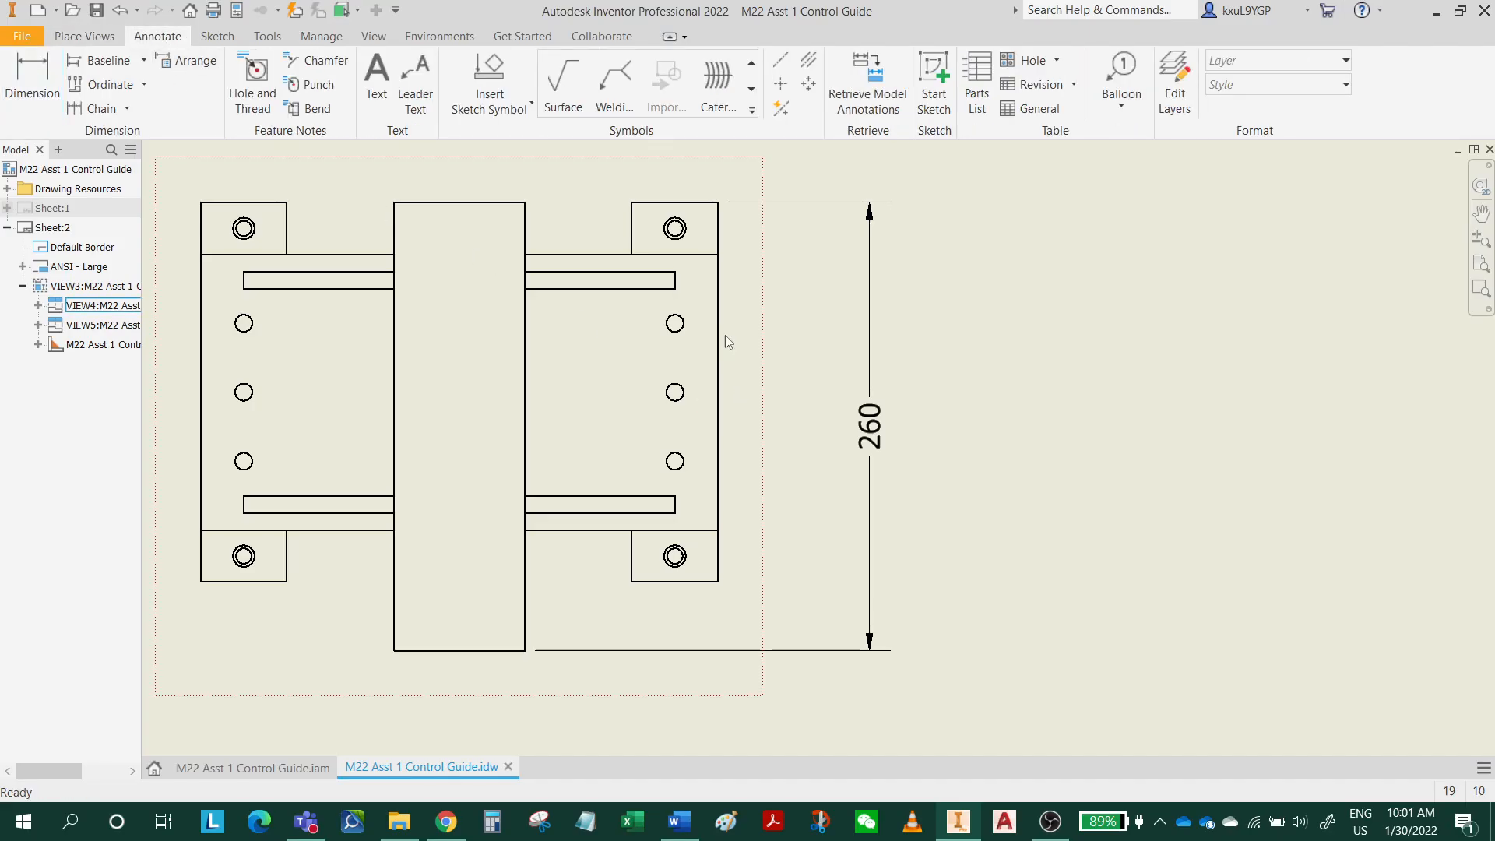
pyautogui.click(781, 108)
pyautogui.click(782, 109)
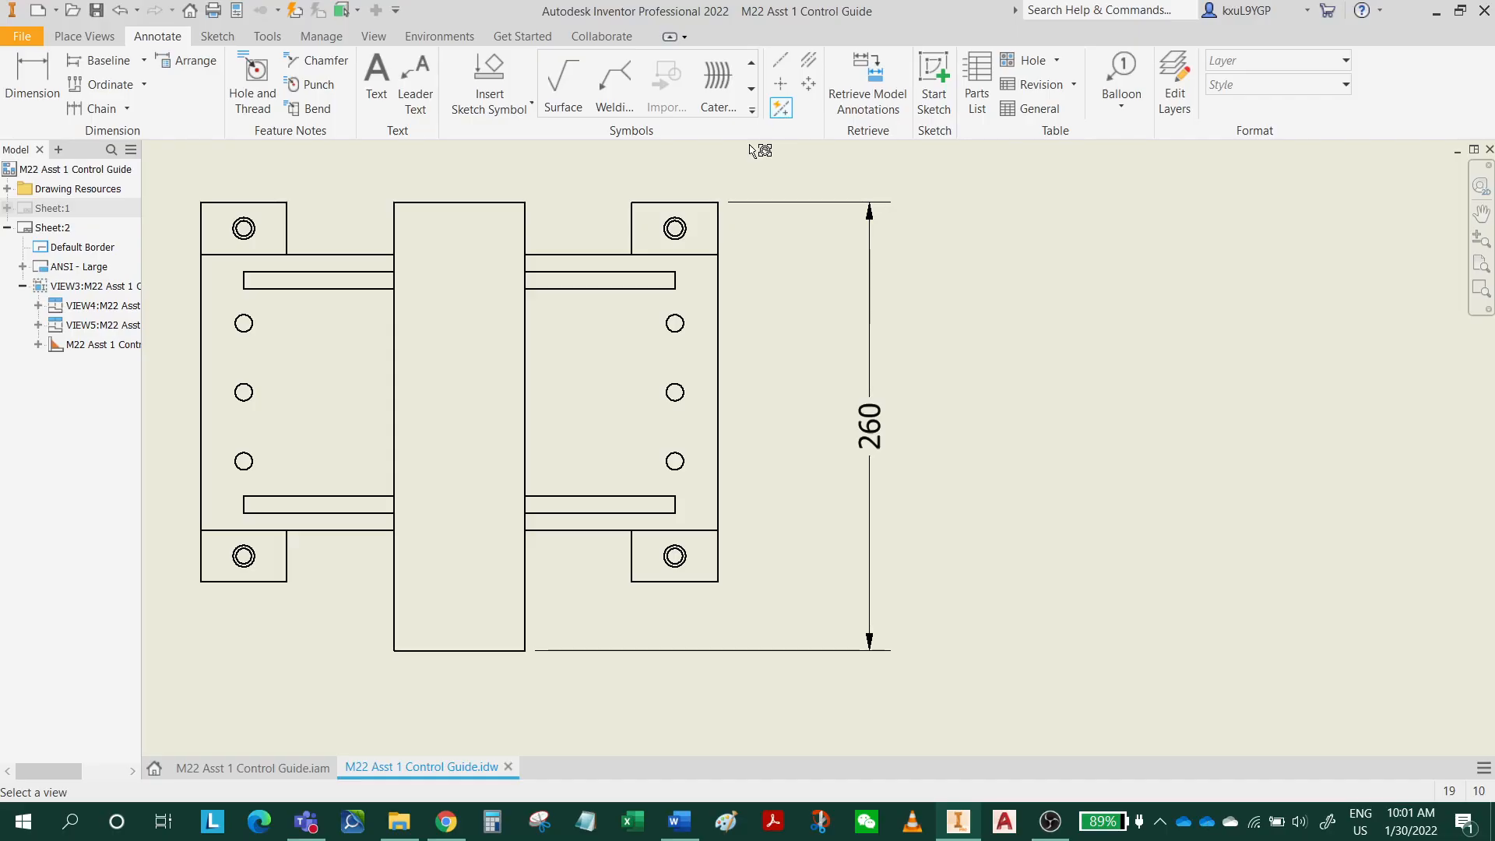
pyautogui.click(736, 381)
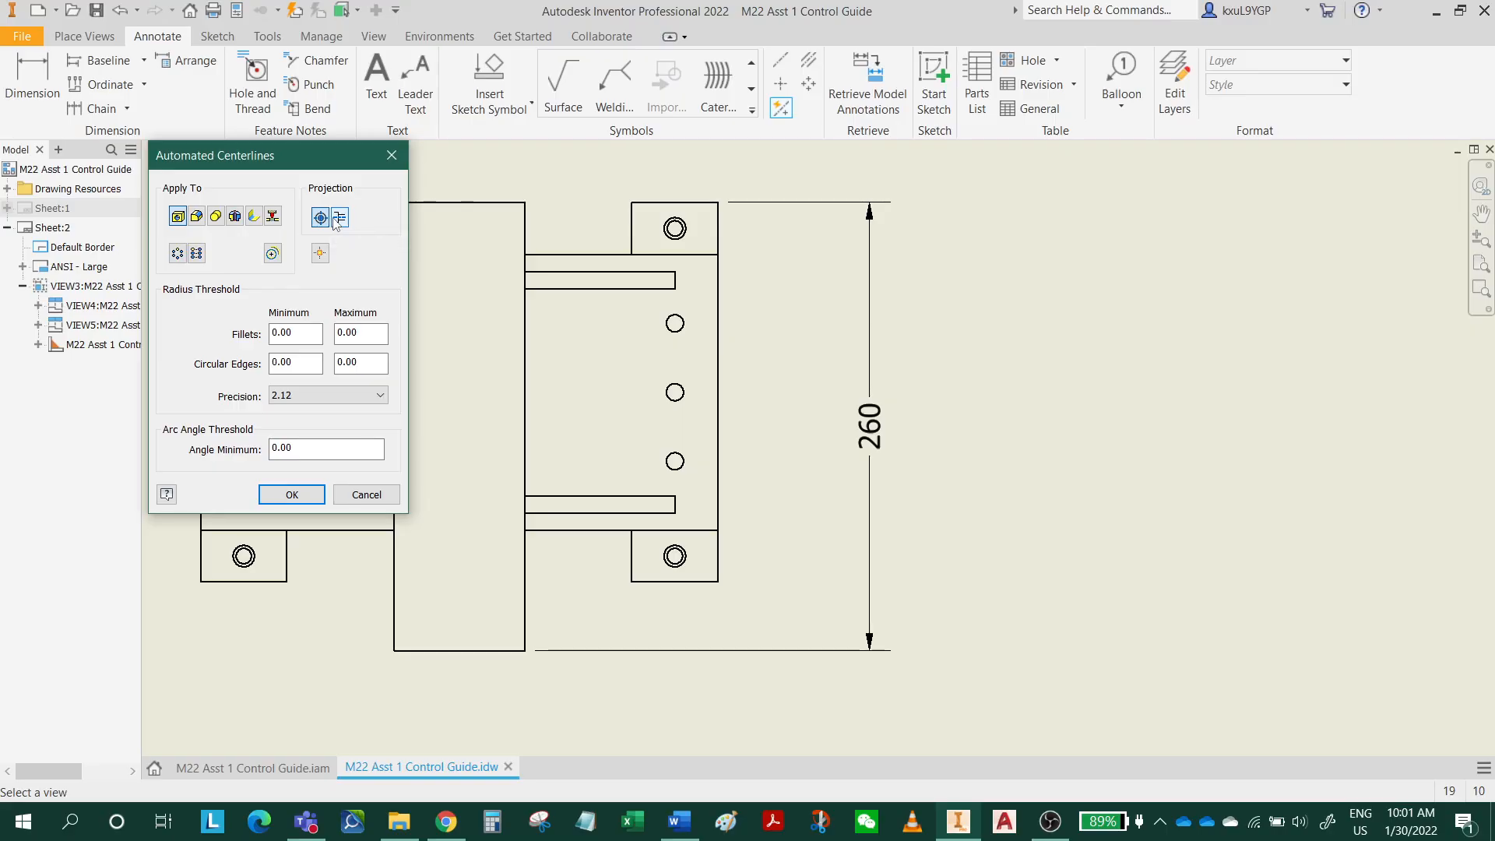
pyautogui.click(772, 367)
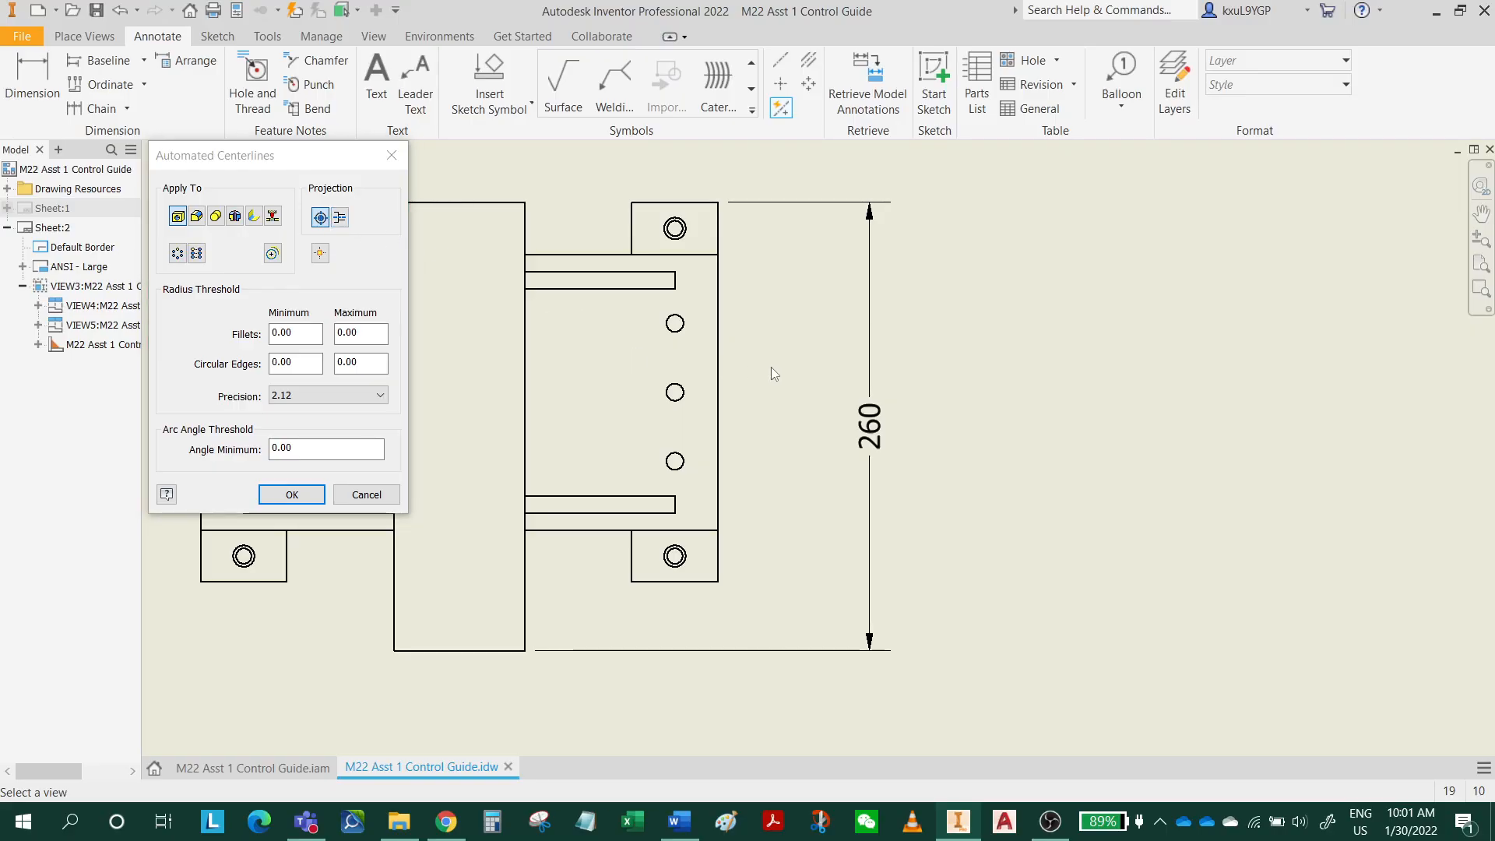
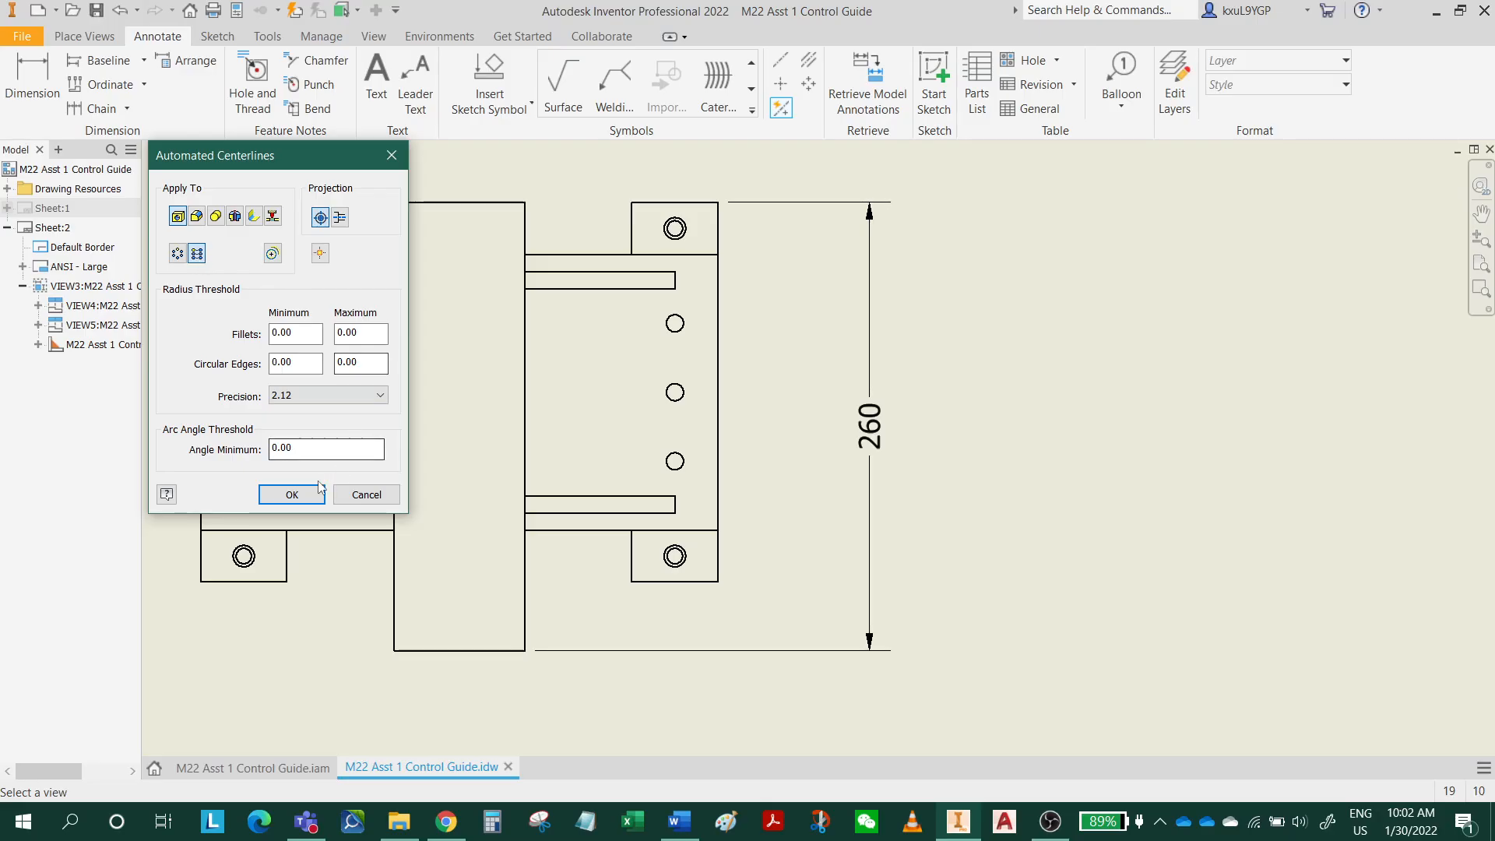
# Apply the automated centerlines to the top view's holes with the default settings and save the drawing.
pyautogui.click(294, 495)
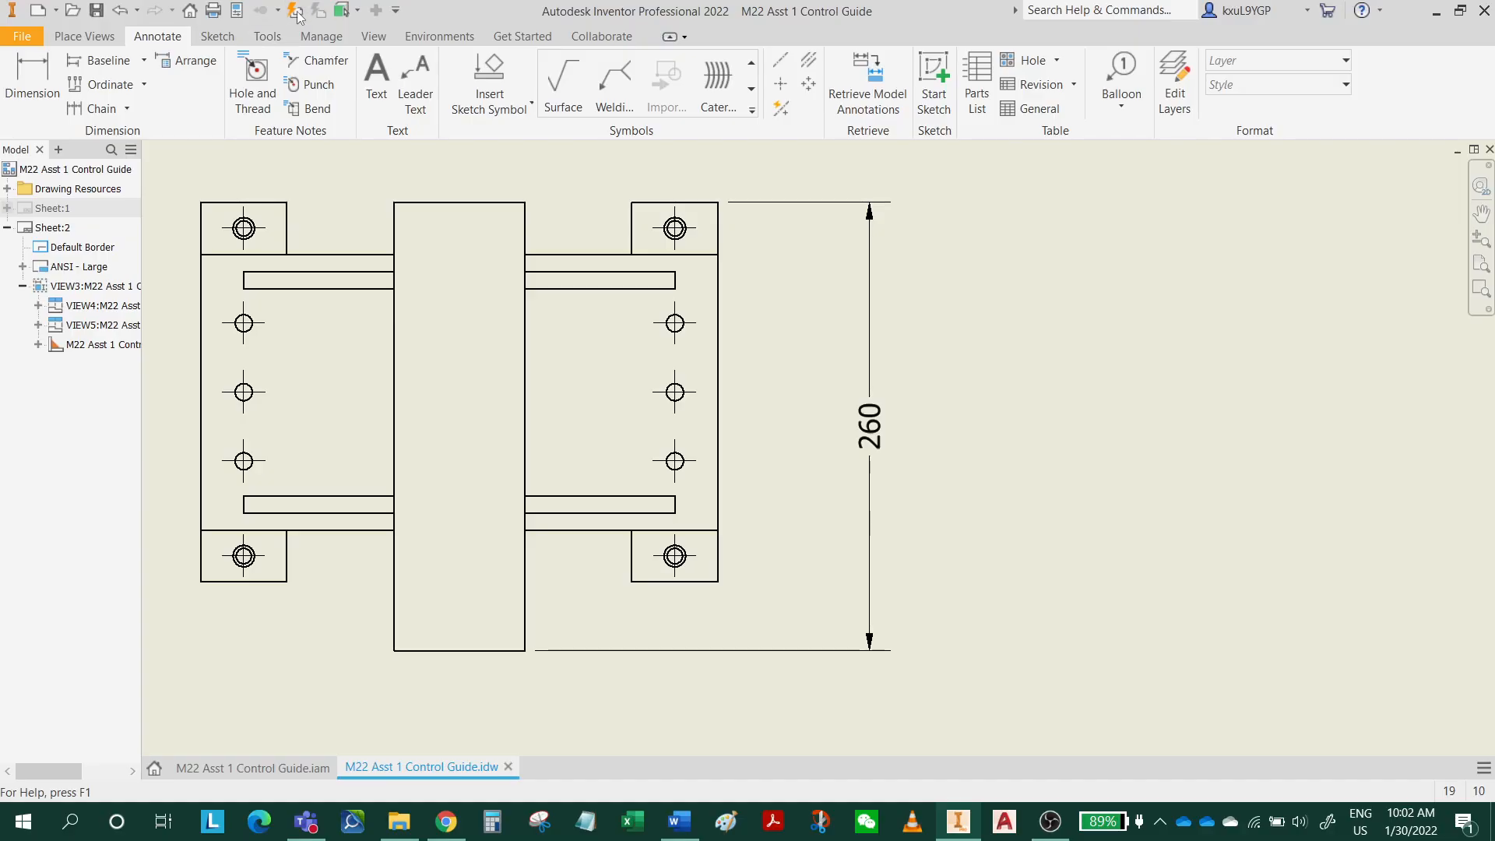
pyautogui.click(96, 11)
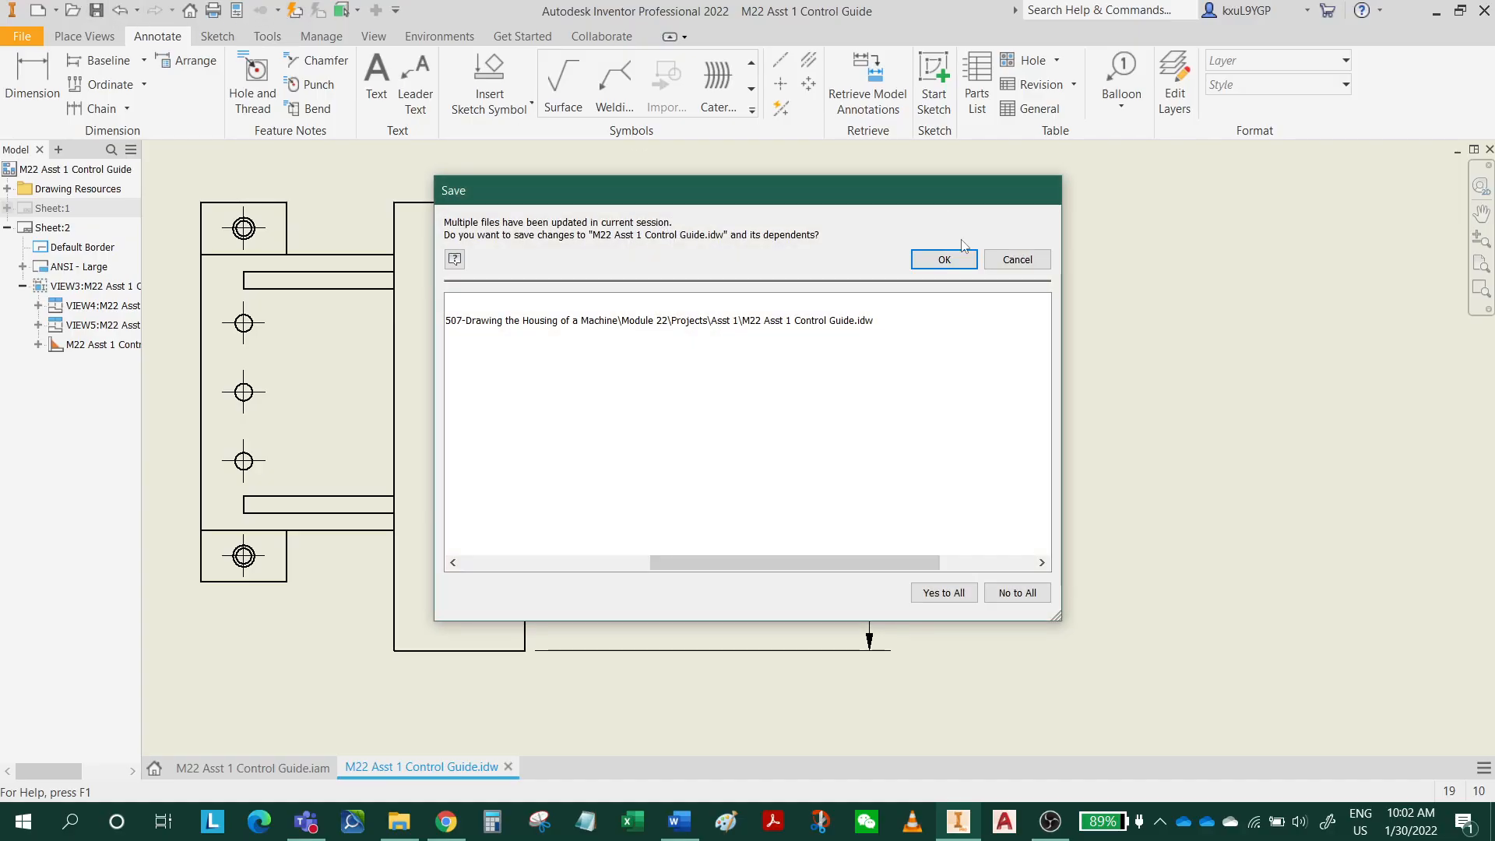
pyautogui.click(945, 265)
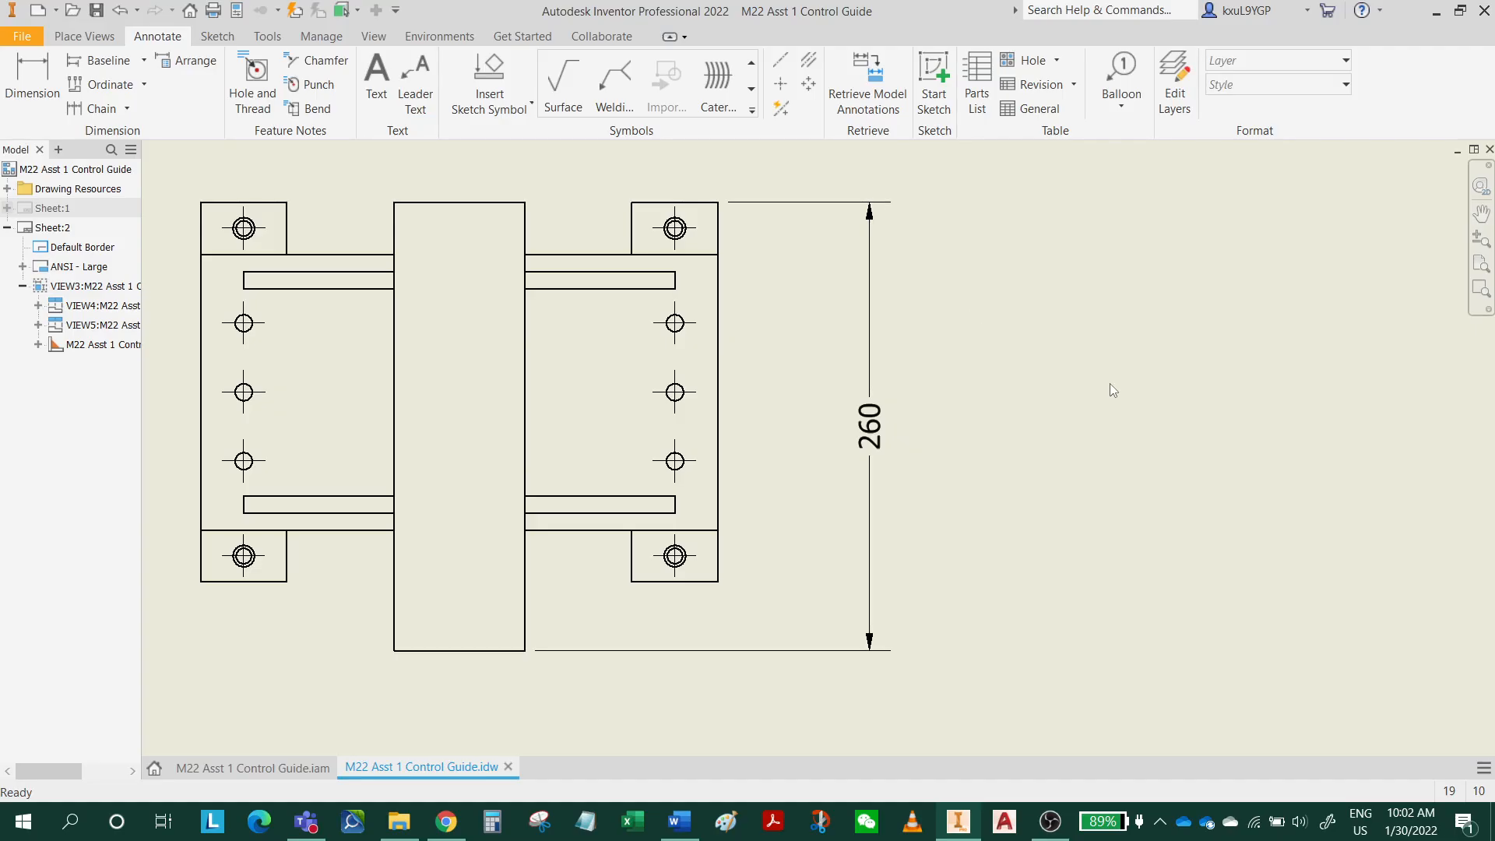
# Start a welding symbol in the front view with its leader running from the left foot's inner upper corner to below the 300 dimension.
pyautogui.moveTo(1030, 522); pyautogui.dragTo(1156, 171, button='middle')
pyautogui.moveTo(1078, 446); pyautogui.dragTo(1202, 88, button='middle')
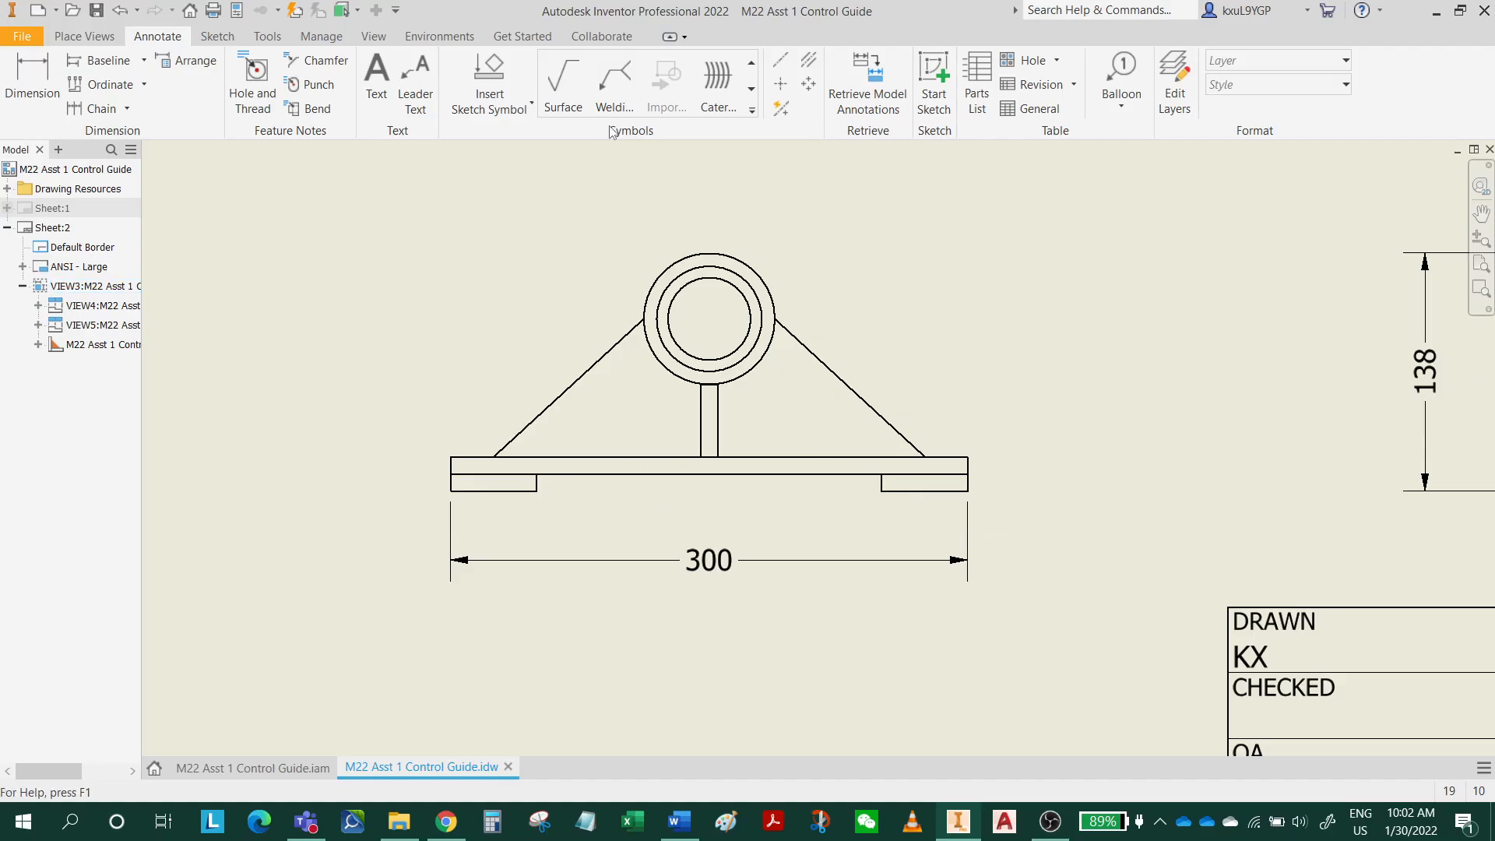
pyautogui.click(623, 76)
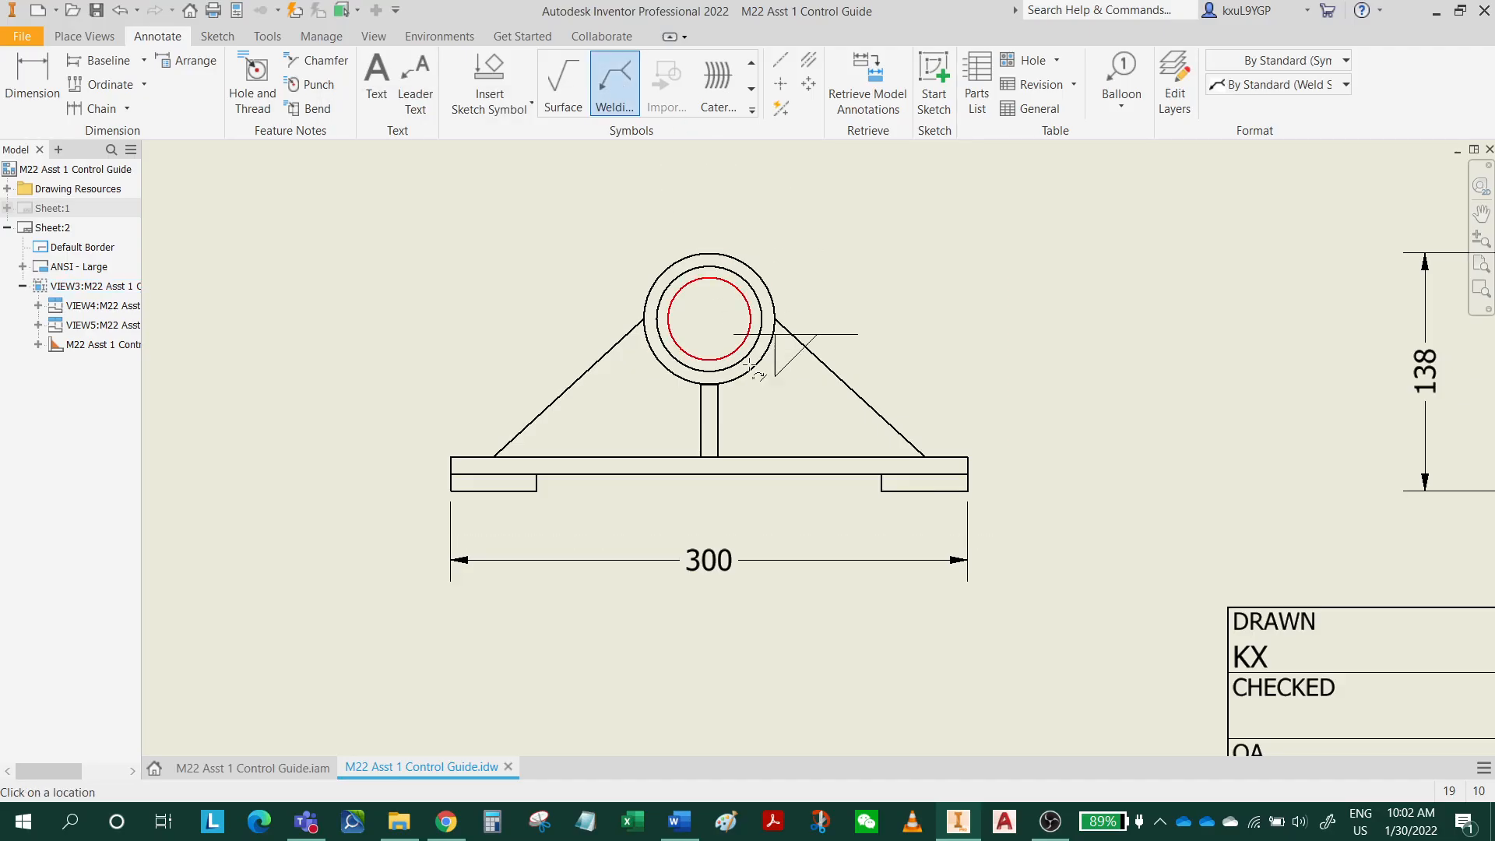
pyautogui.click(537, 474)
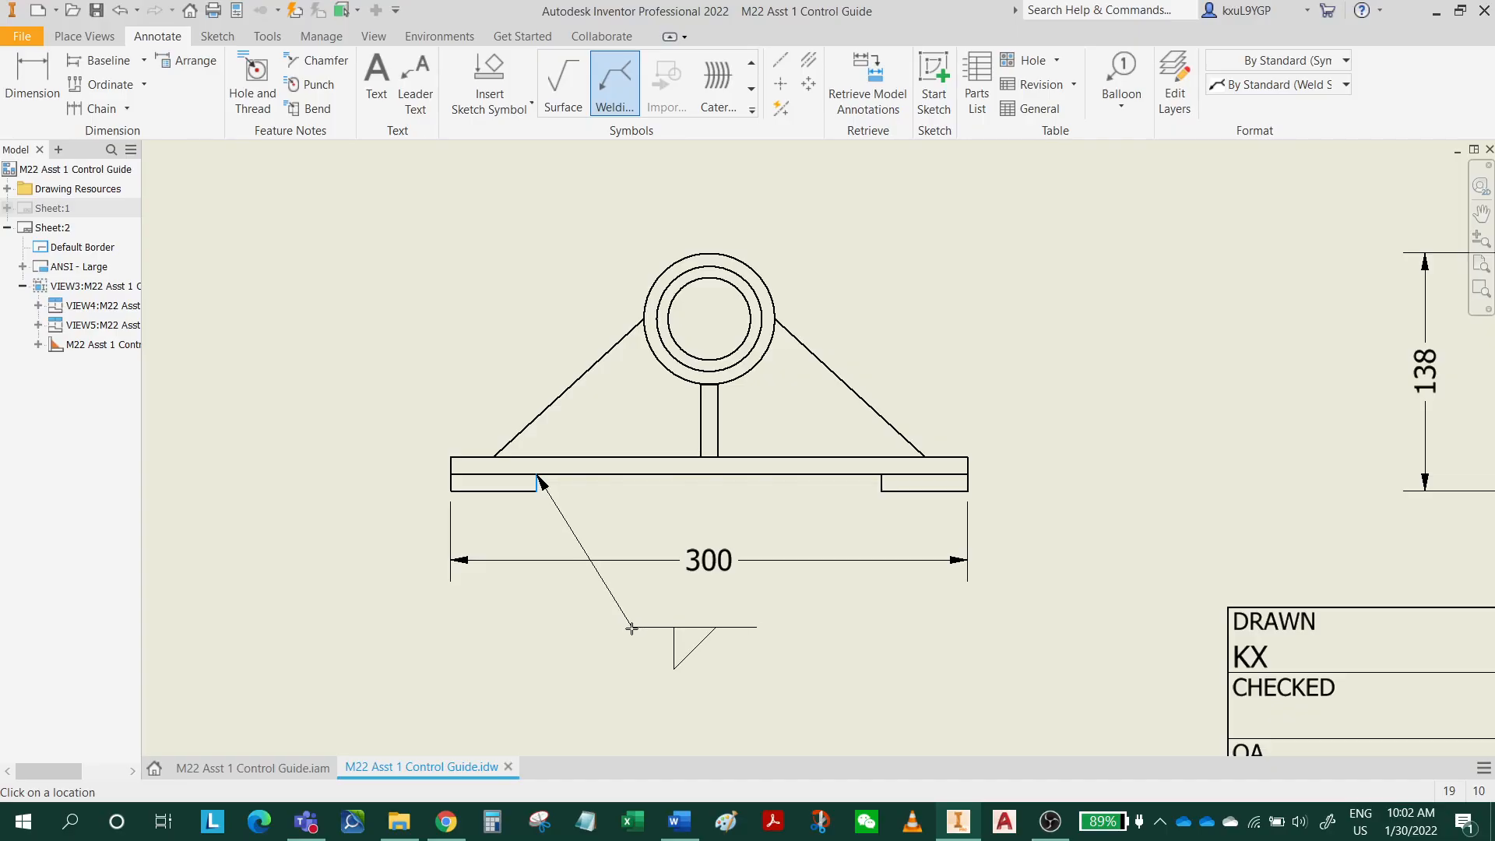
pyautogui.press('Escape')
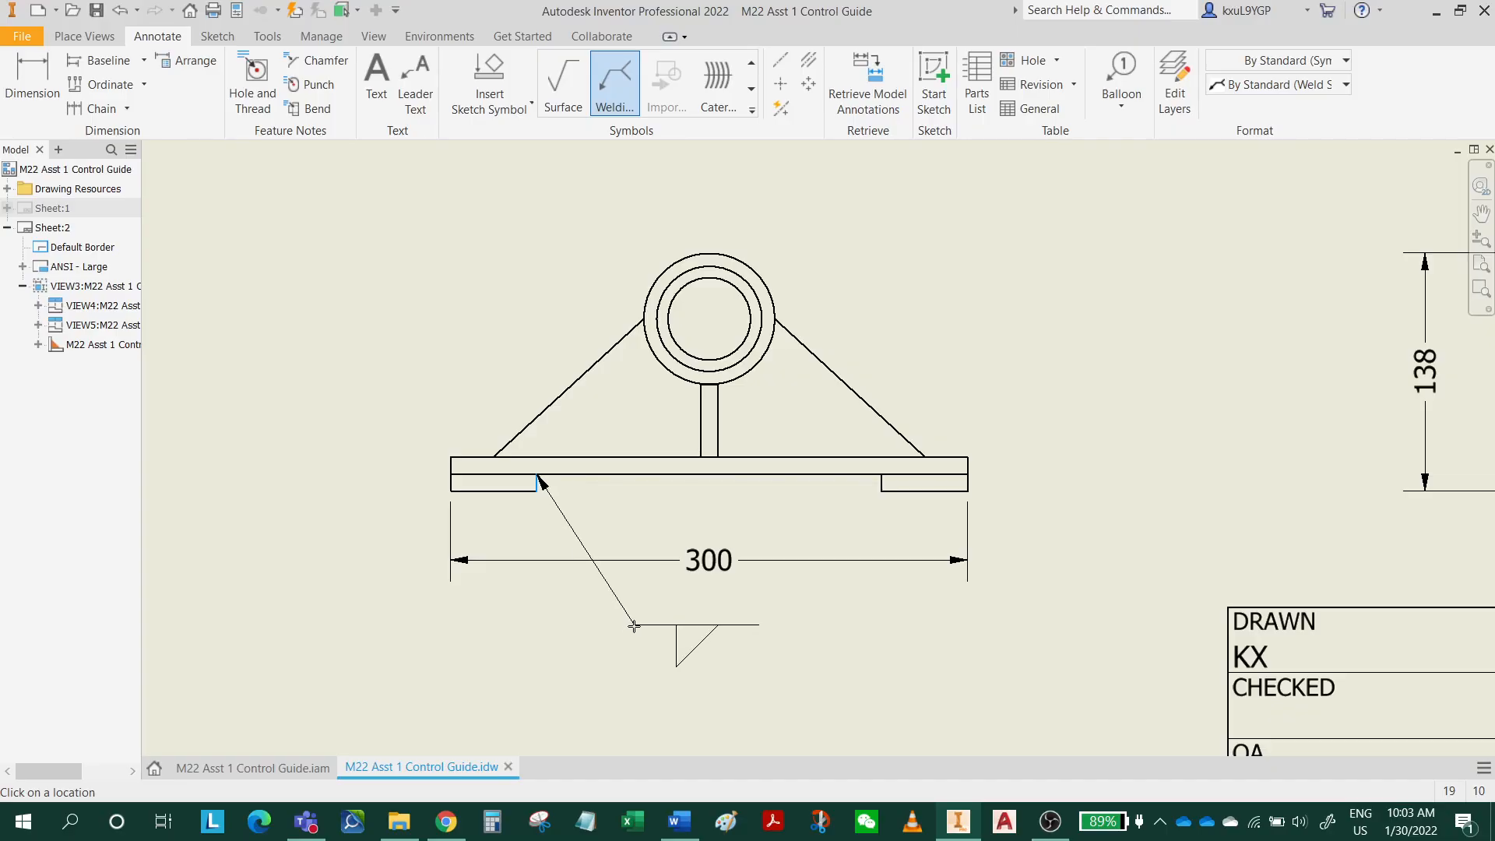
pyautogui.rightClick(635, 627)
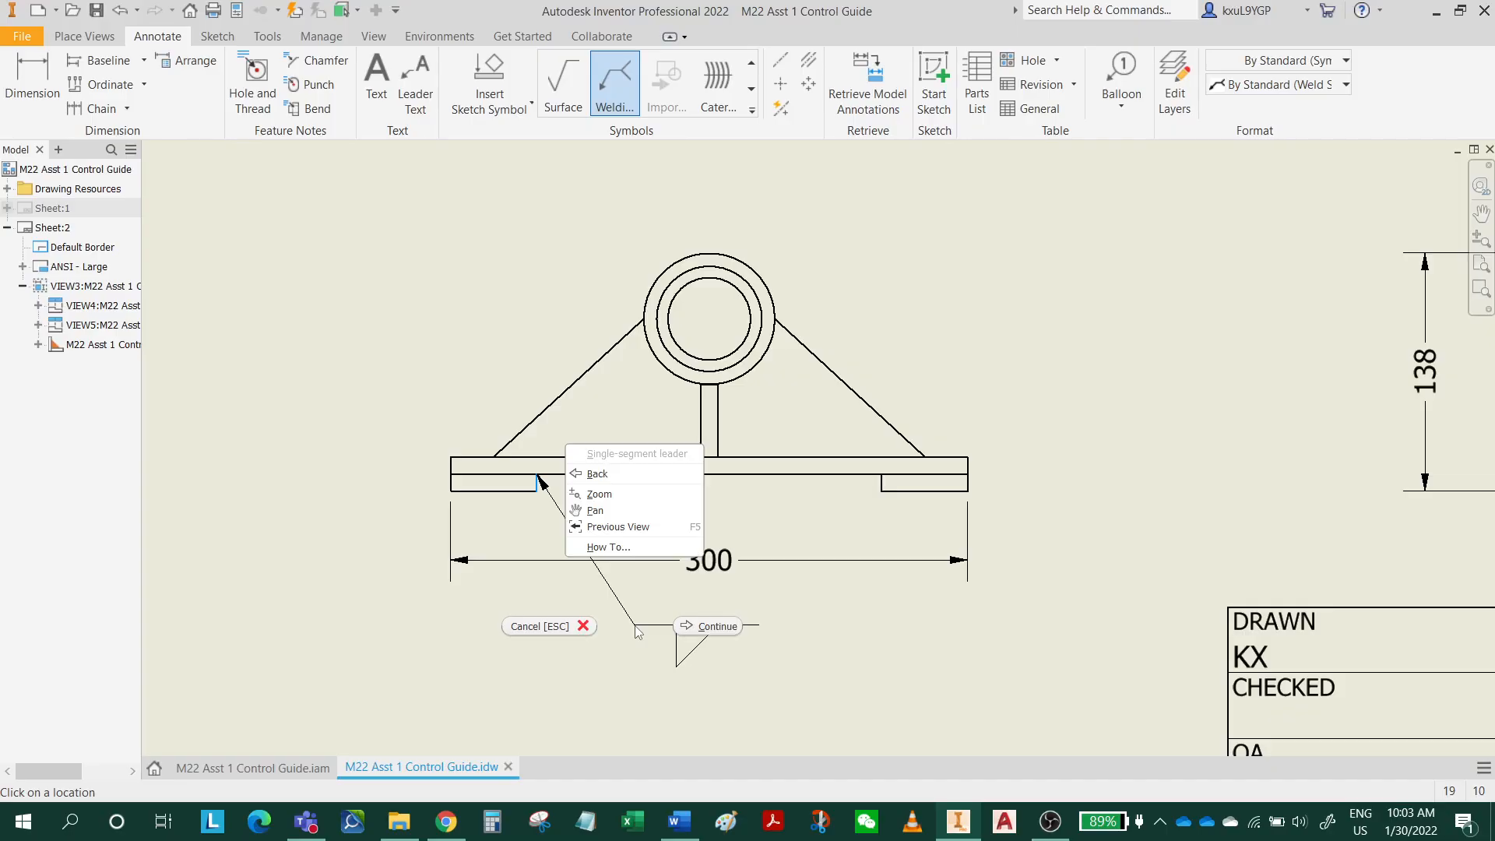
pyautogui.click(711, 627)
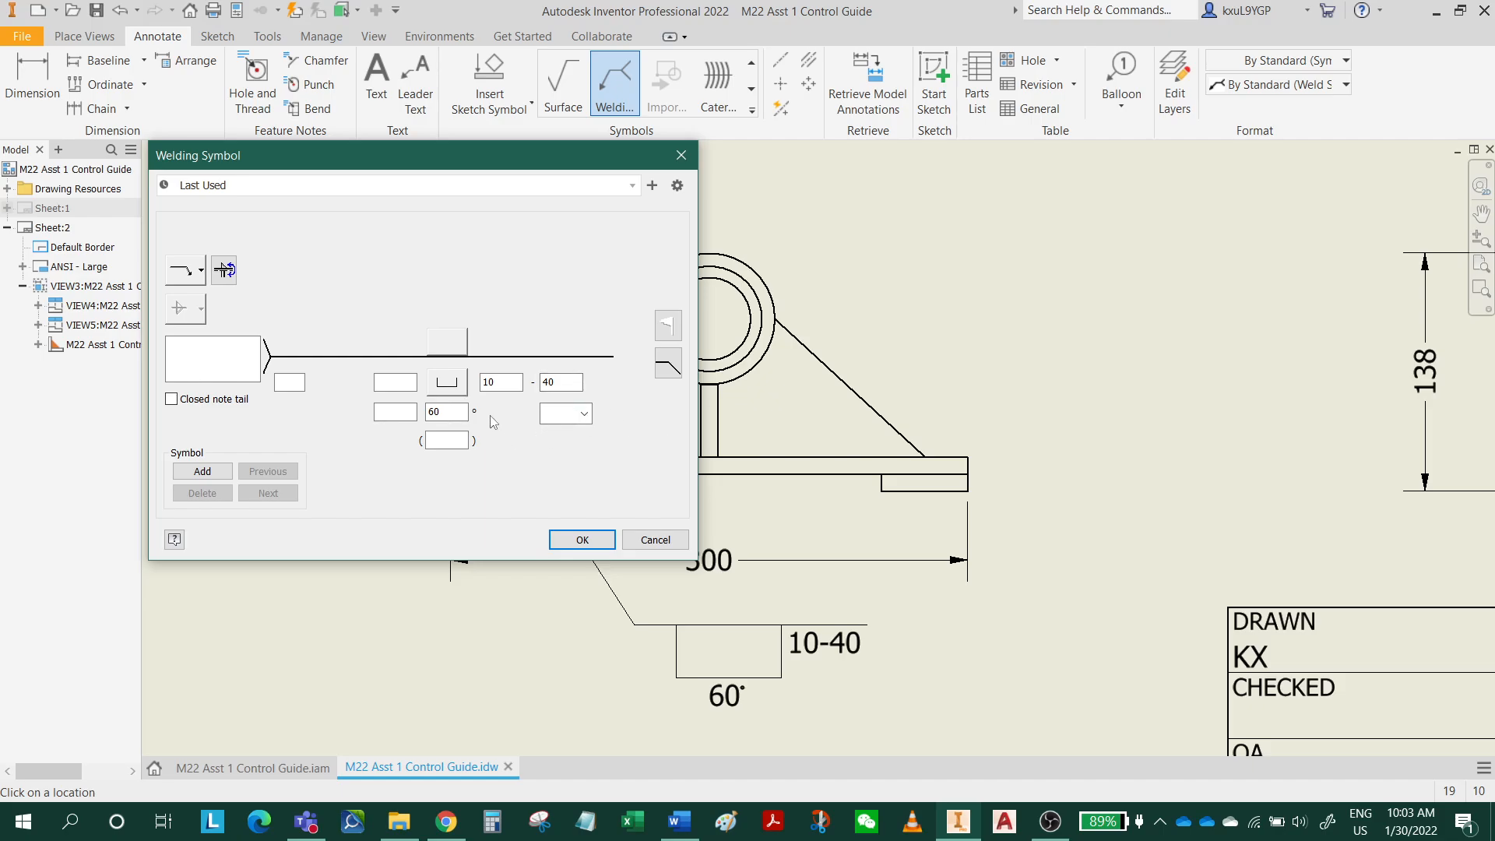
# Clear the angle, length and pitch values carried over in the welding symbol.
pyautogui.doubleClick(466, 408)
pyautogui.press('BackSpace')
pyautogui.doubleClick(510, 381)
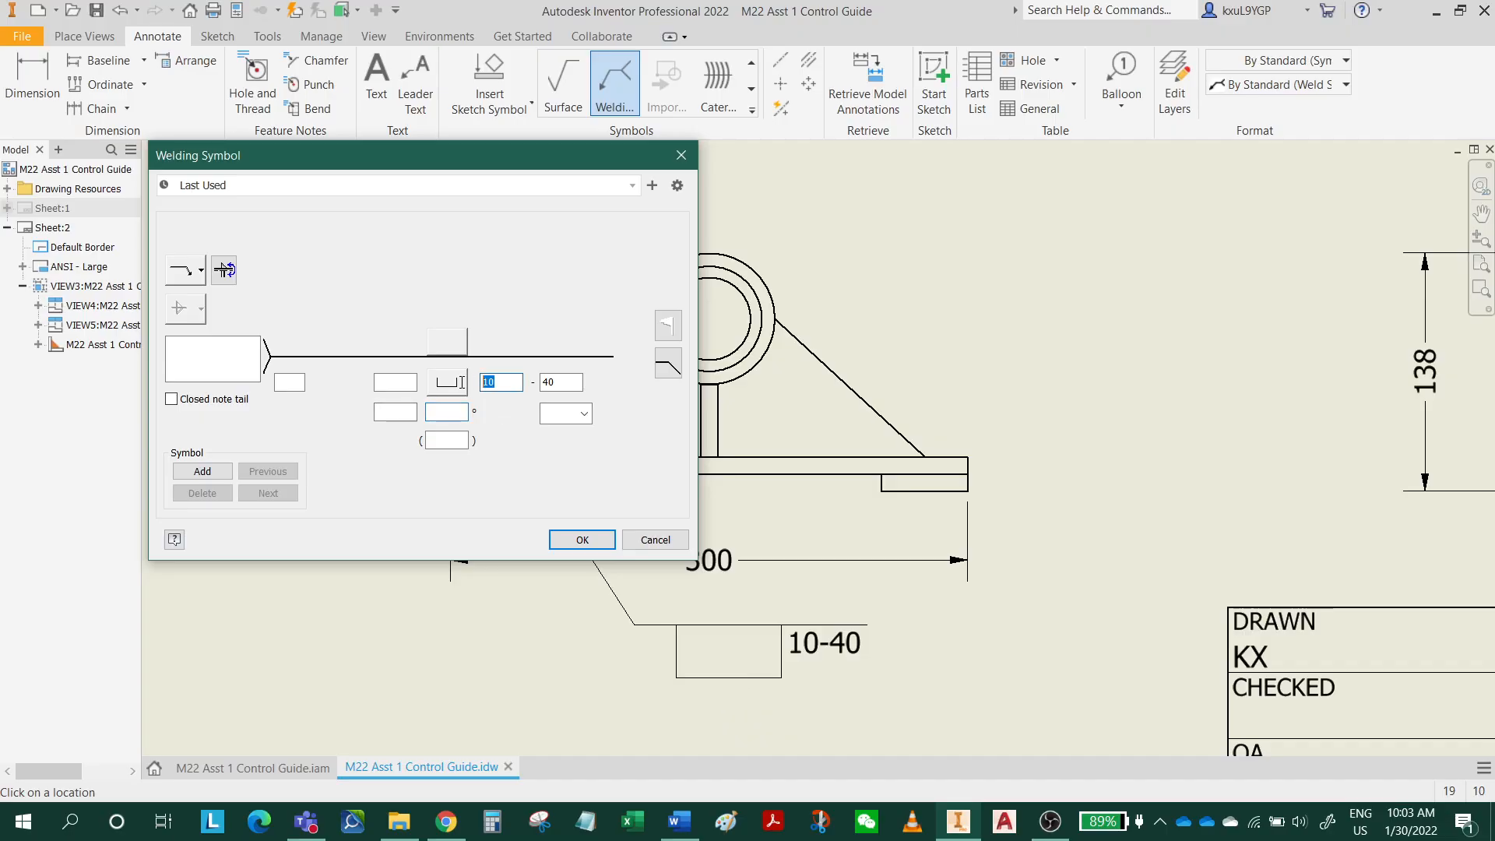
pyautogui.press('BackSpace')
pyautogui.press('Tab')
pyautogui.press('BackSpace')
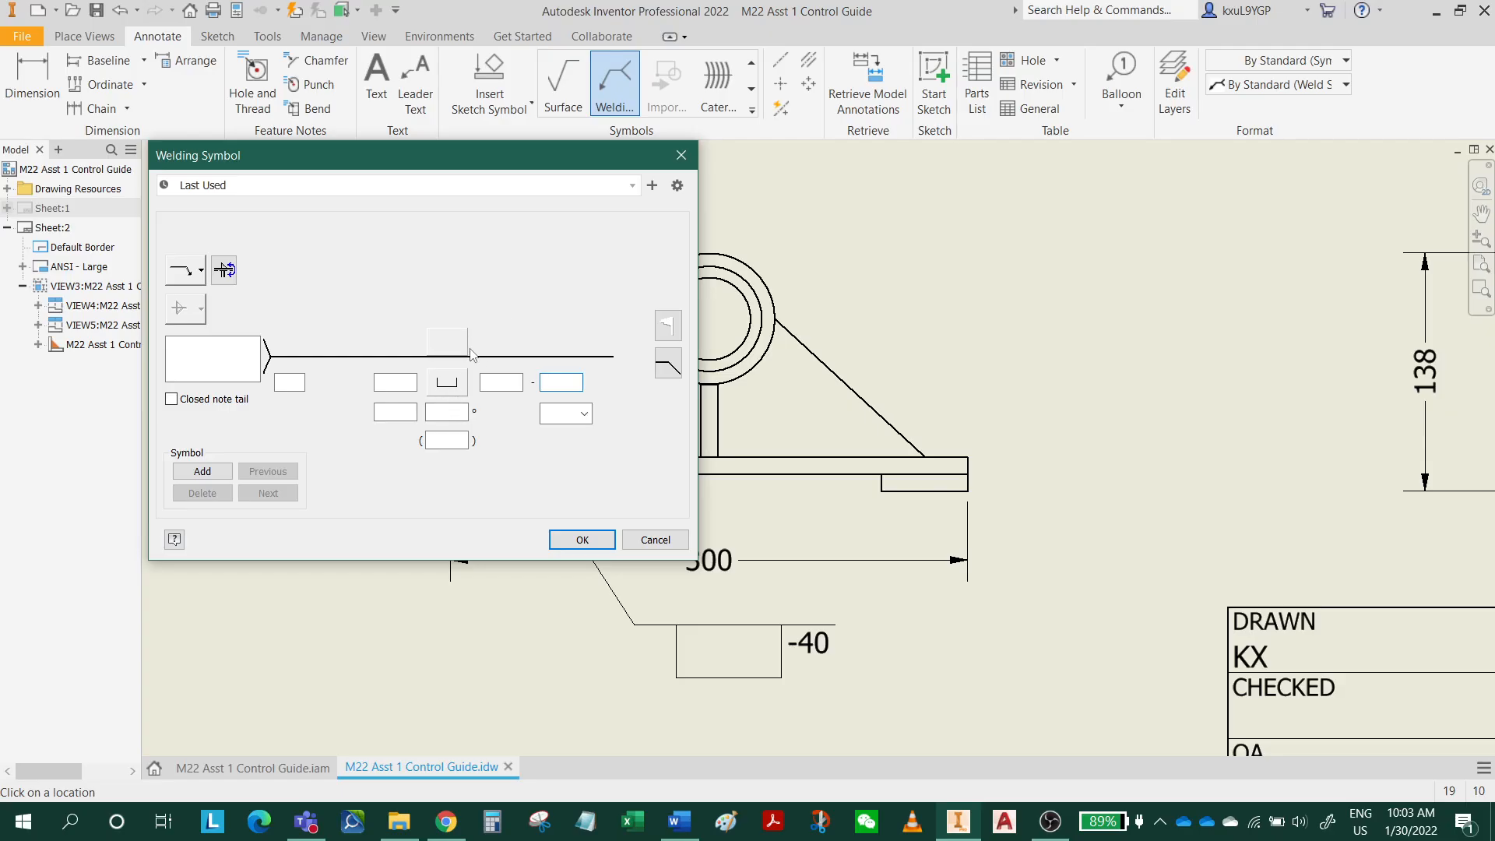
# Change the weld type to a fillet weld, set its length to 3, and accept the welding symbol.
pyautogui.click(449, 390)
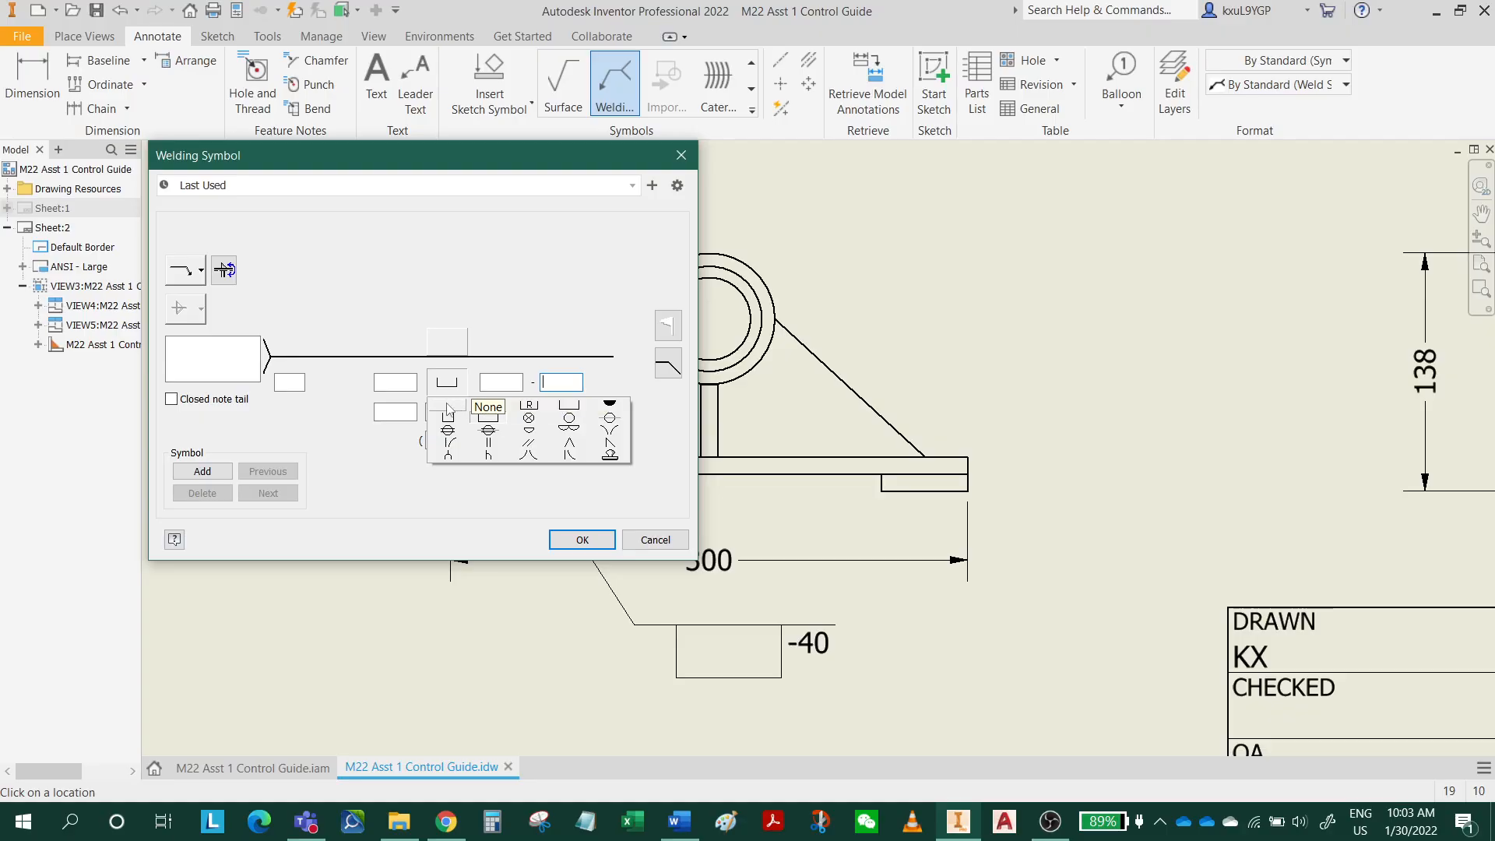
pyautogui.click(450, 408)
pyautogui.click(458, 387)
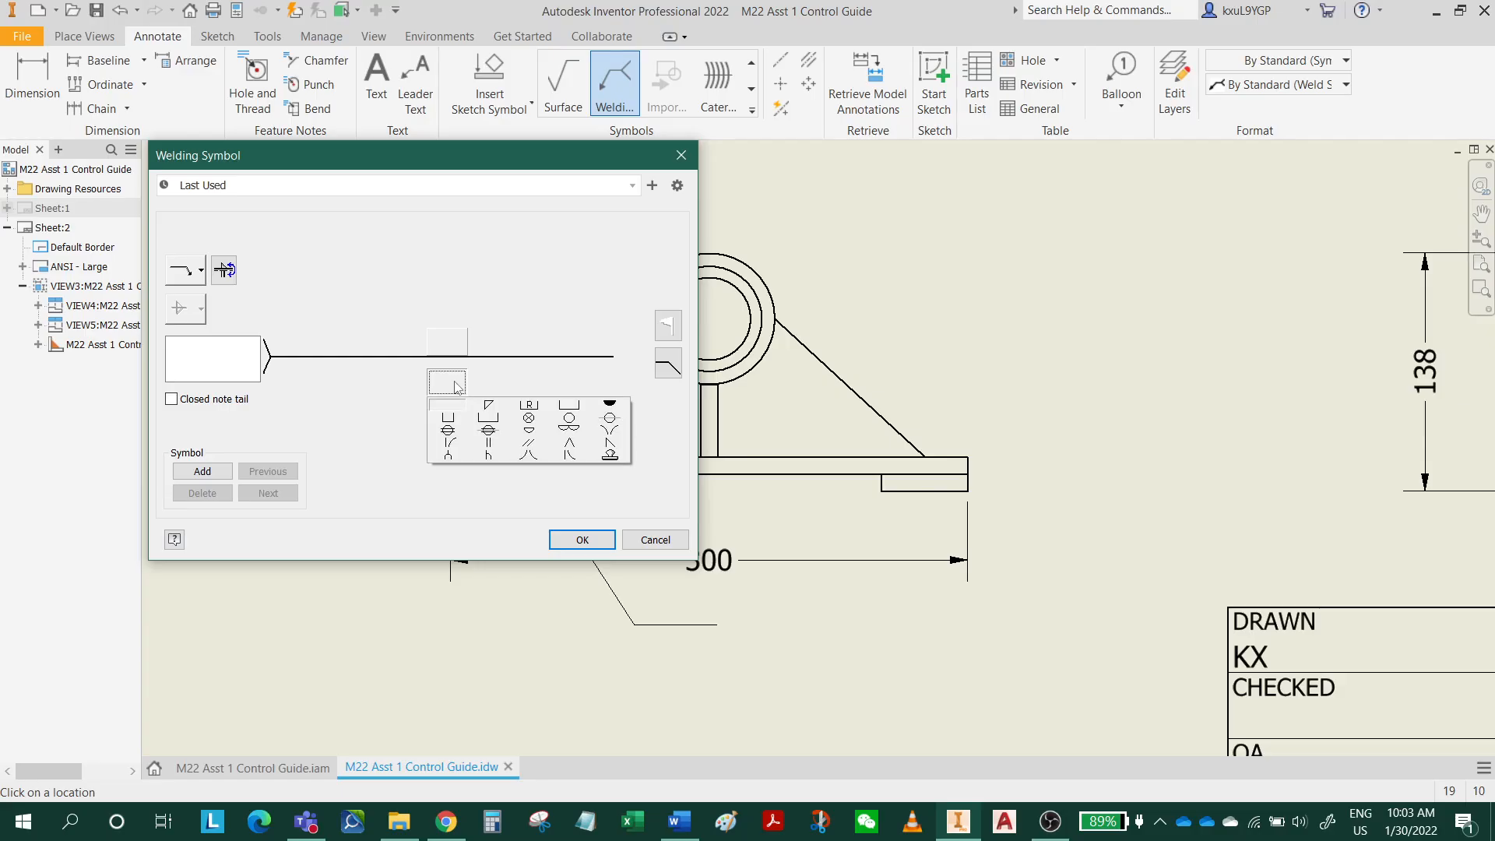
pyautogui.click(497, 407)
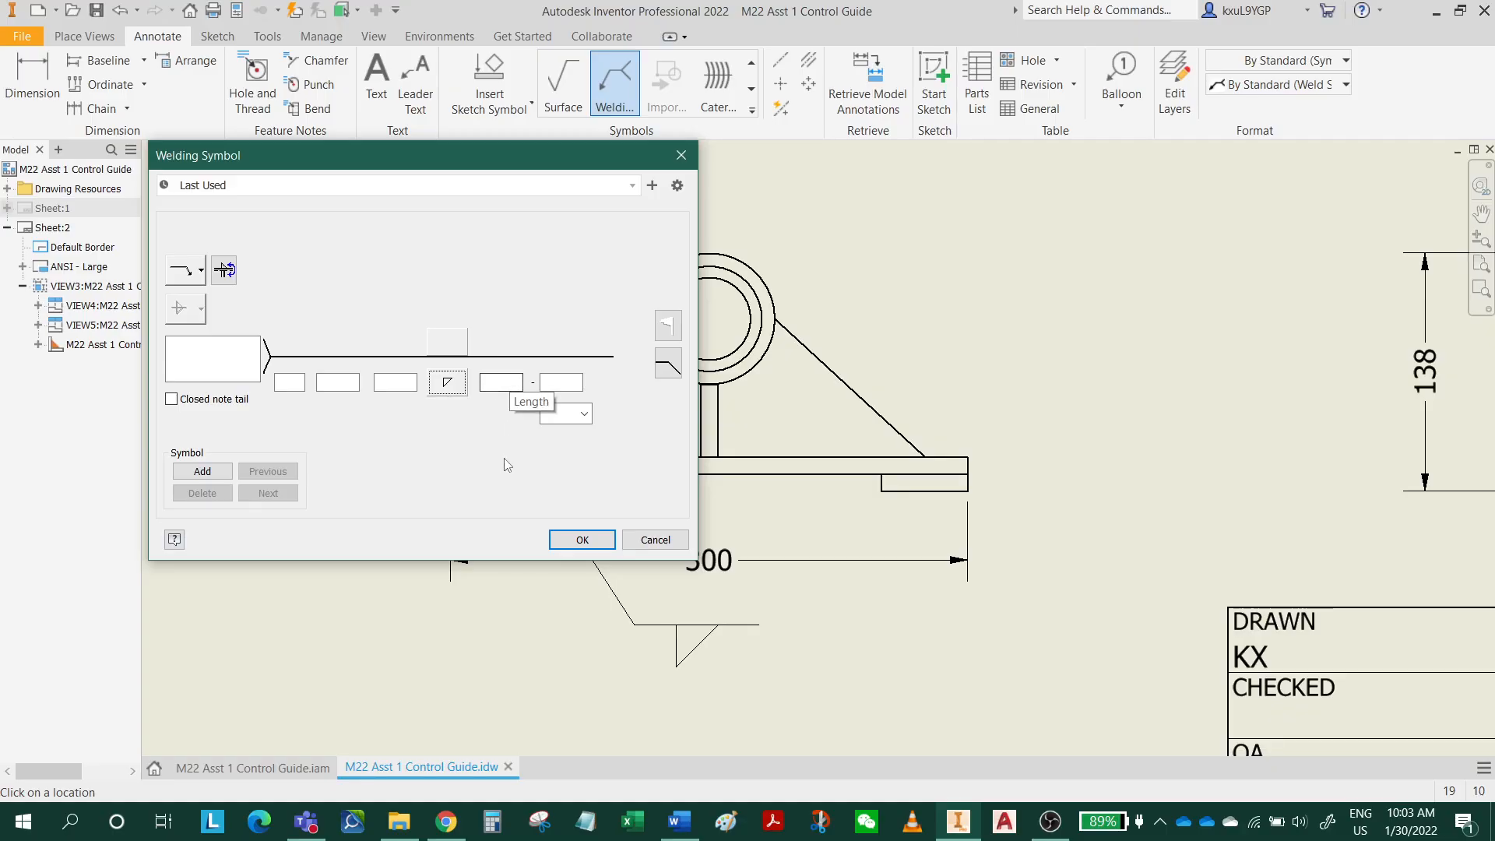
pyautogui.click(502, 382)
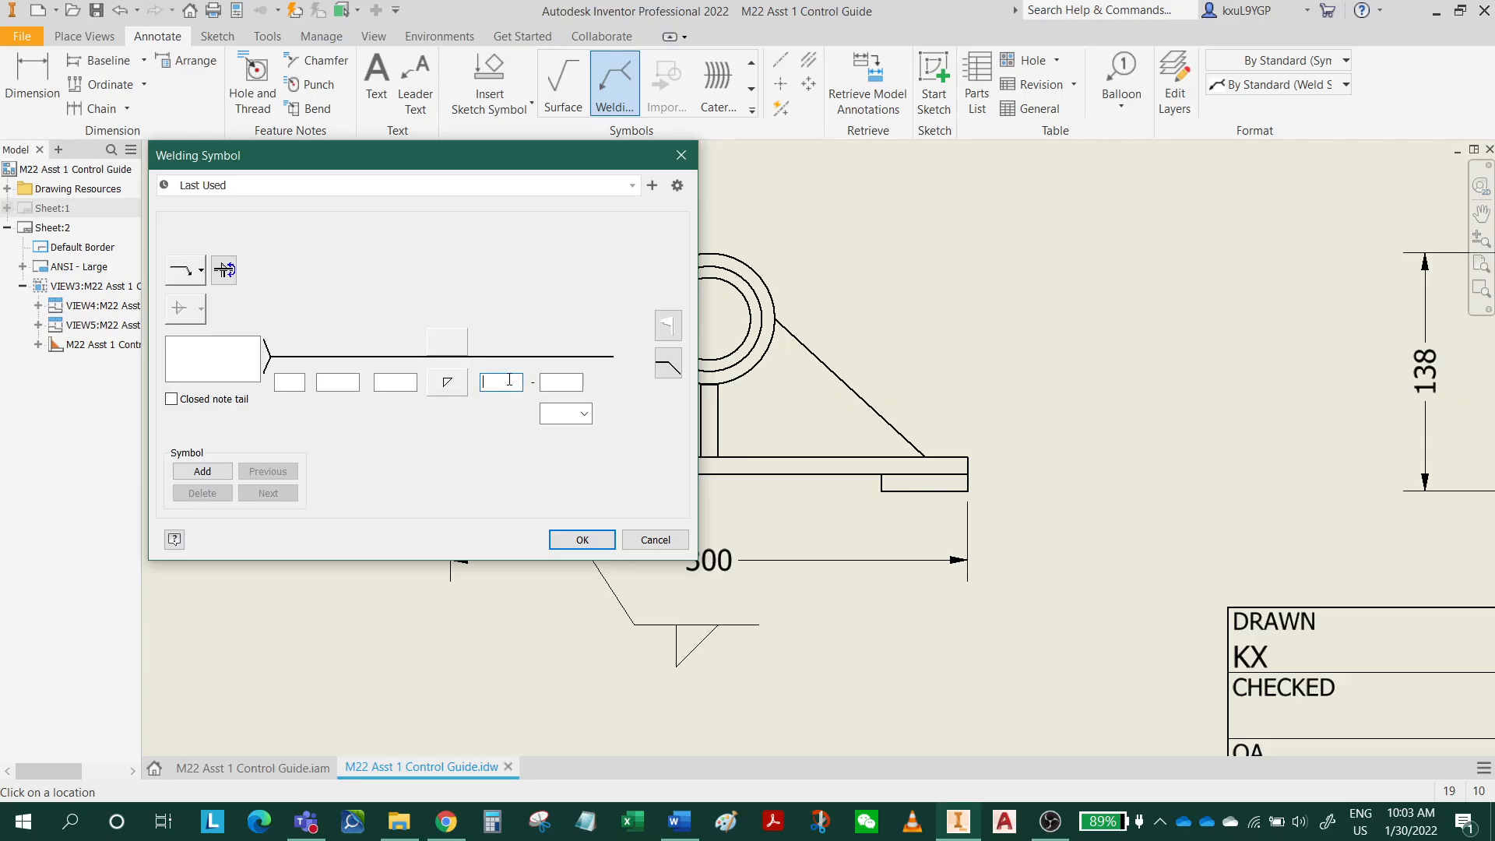
pyautogui.write('3')
pyautogui.click(588, 541)
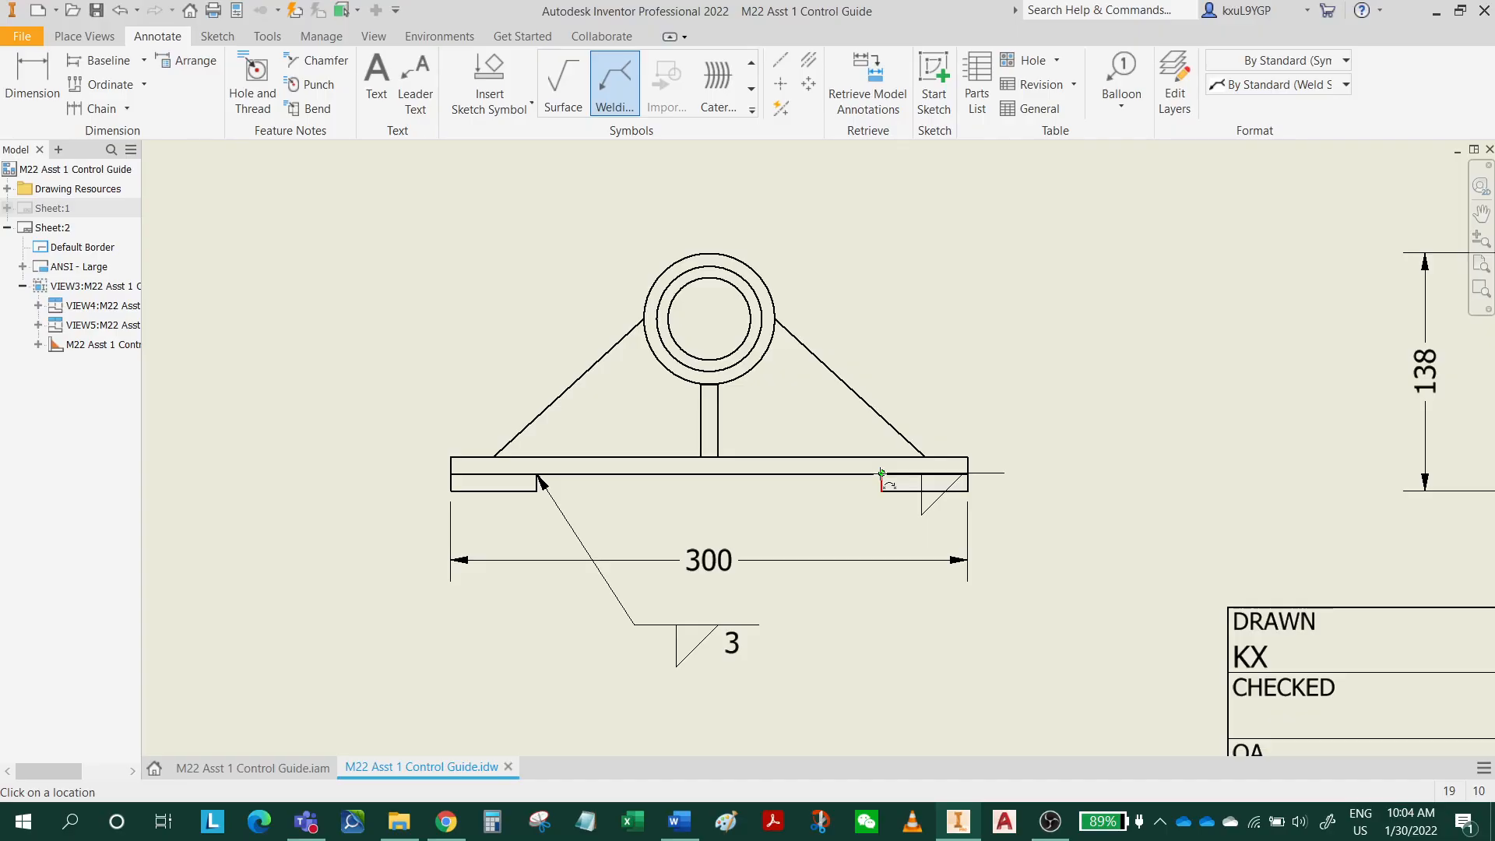
# Try to add a fillet weld symbol with length 3 at the right foot's inner upper corner, and delete it.
pyautogui.click(880, 478)
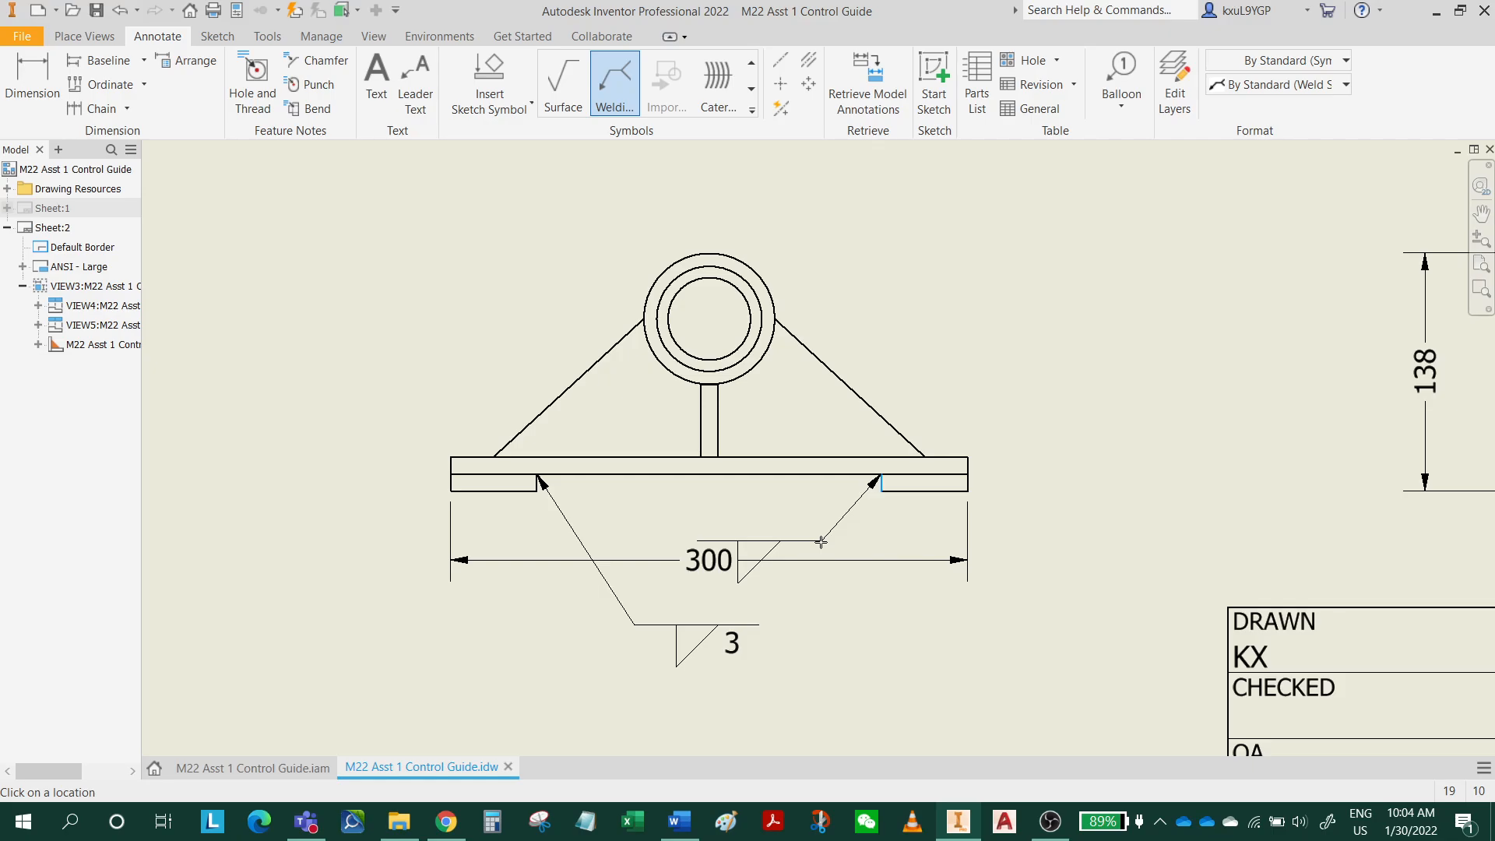
pyautogui.click(822, 542)
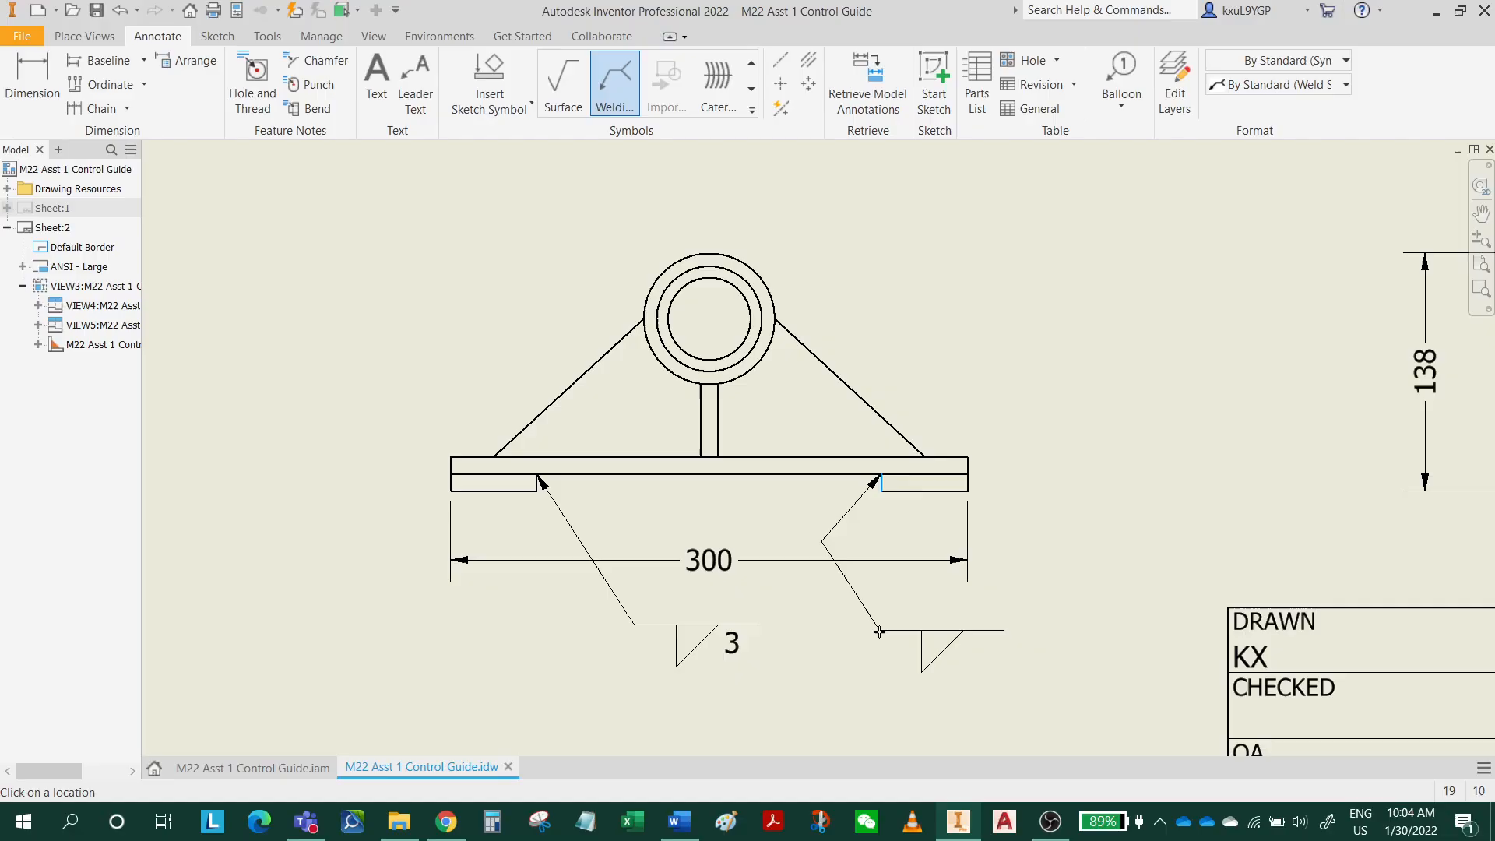
pyautogui.rightClick(880, 632)
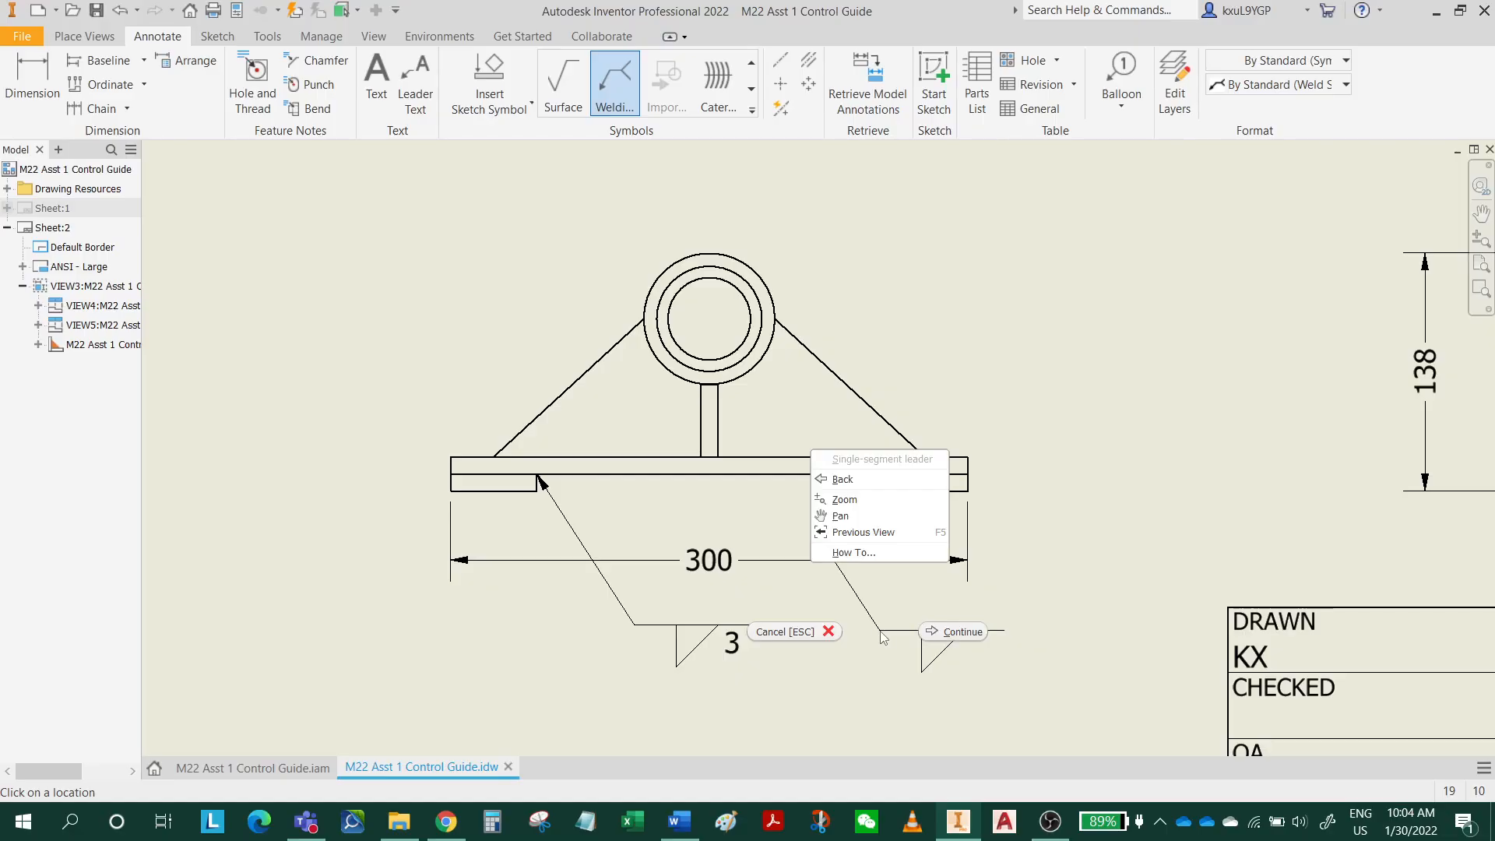
pyautogui.click(958, 631)
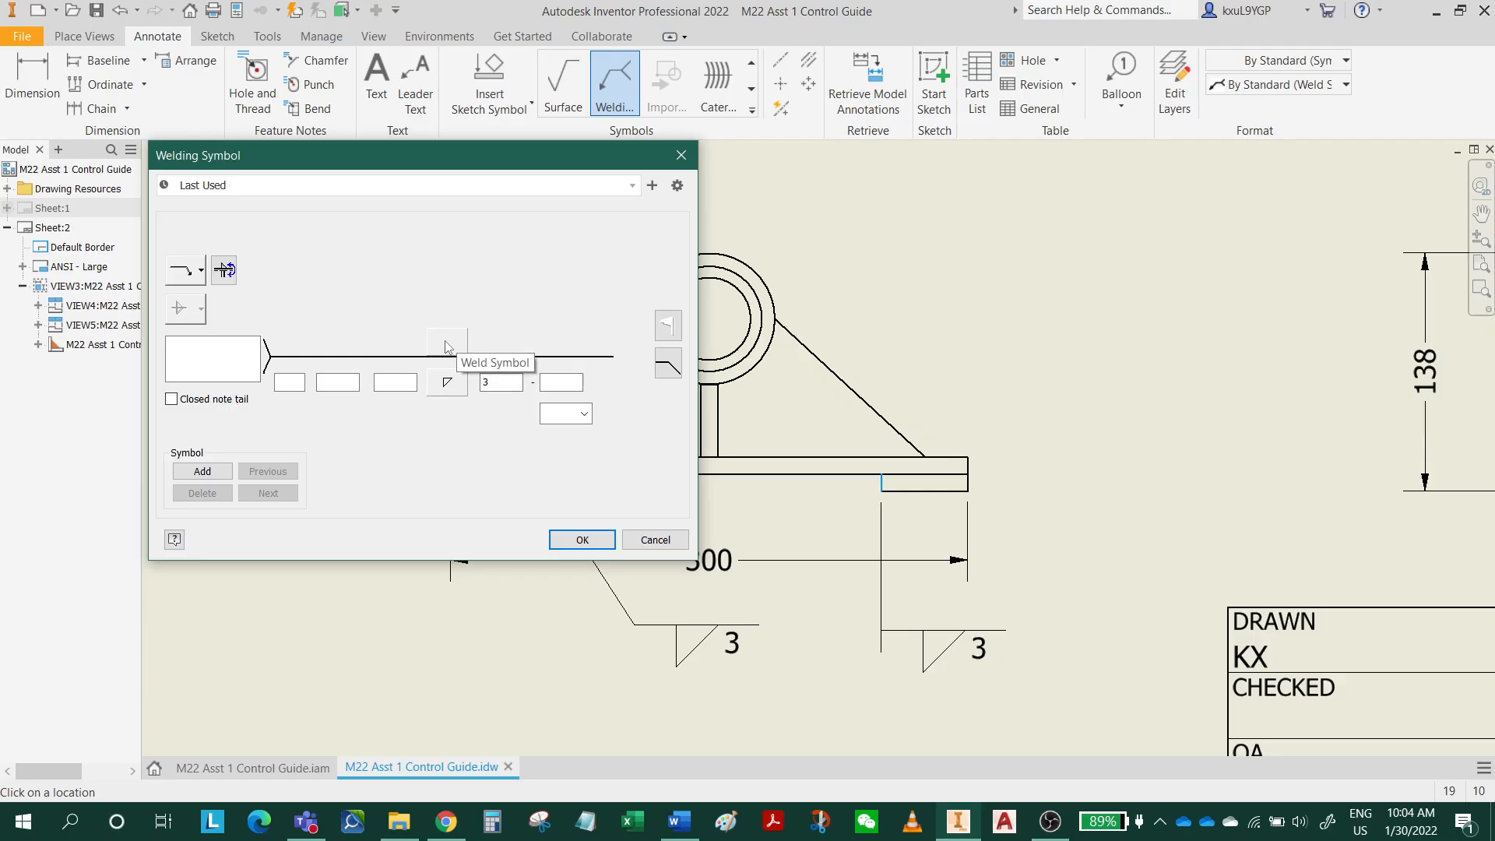
pyautogui.click(598, 541)
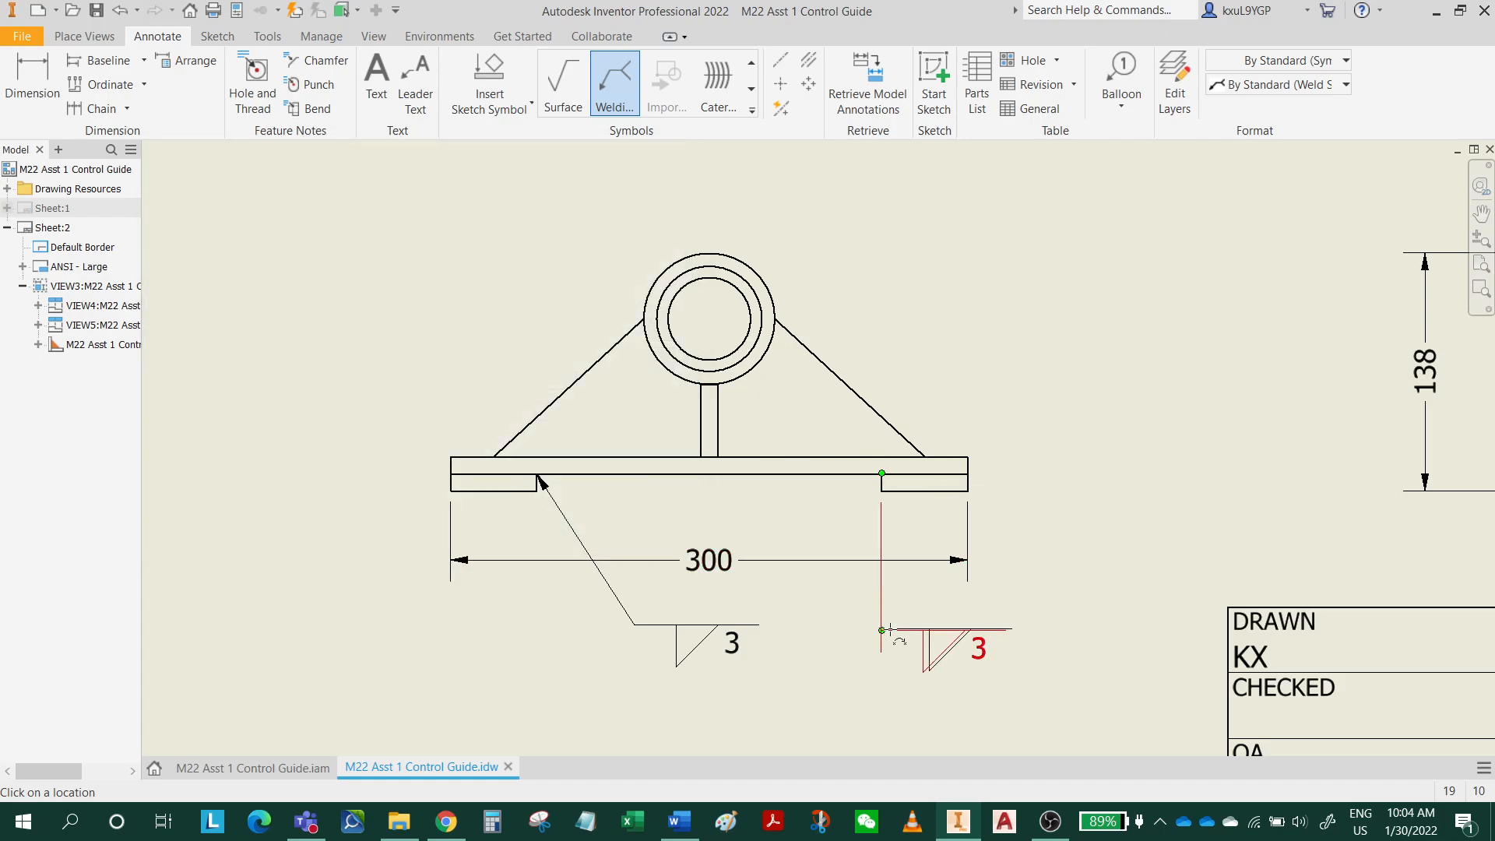
pyautogui.press('Escape')
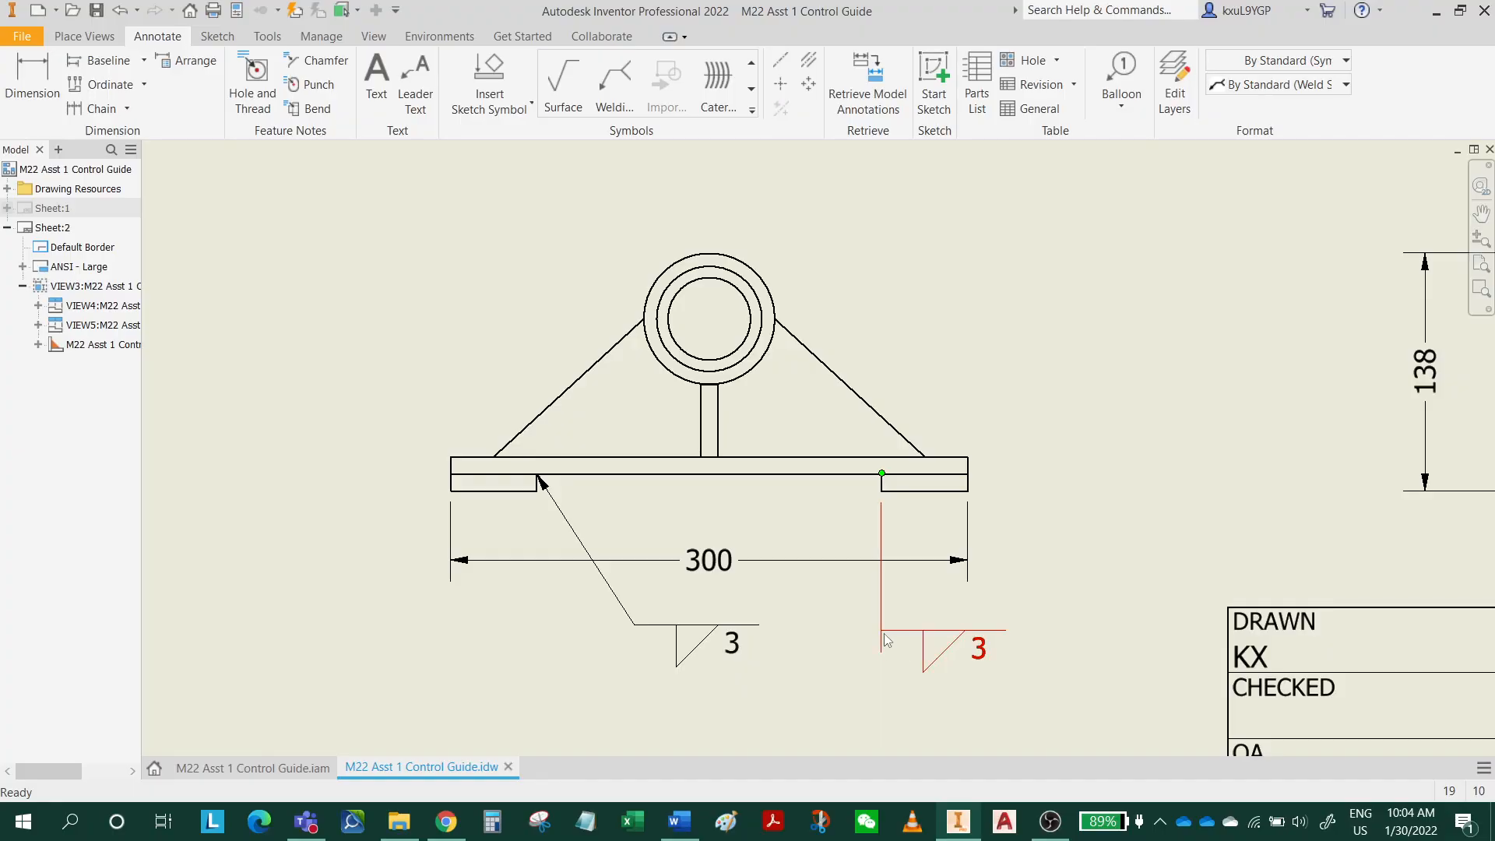
pyautogui.click(899, 638)
pyautogui.press('Delete')
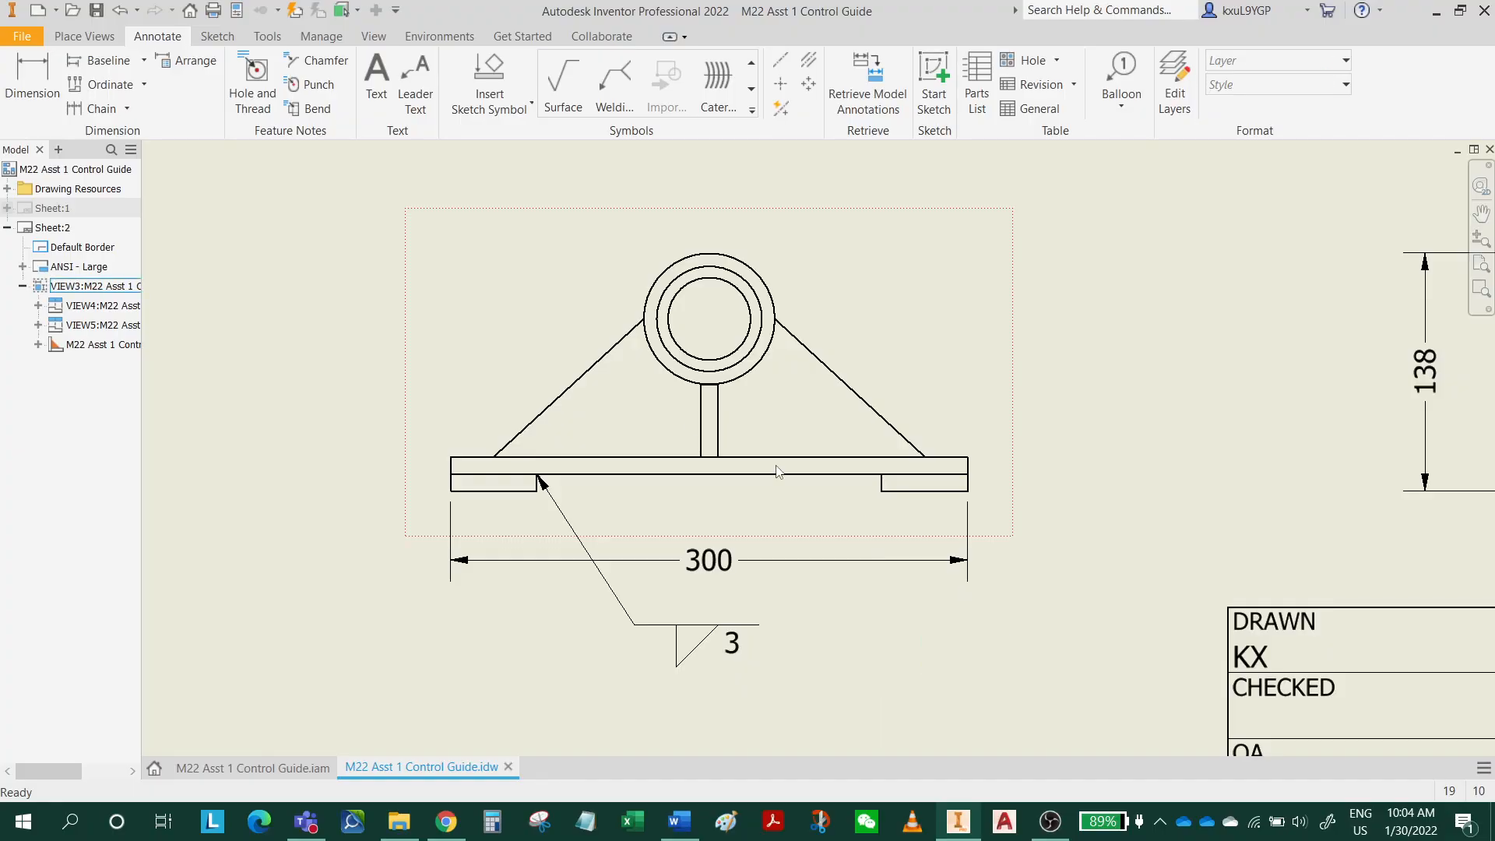
pyautogui.click(615, 87)
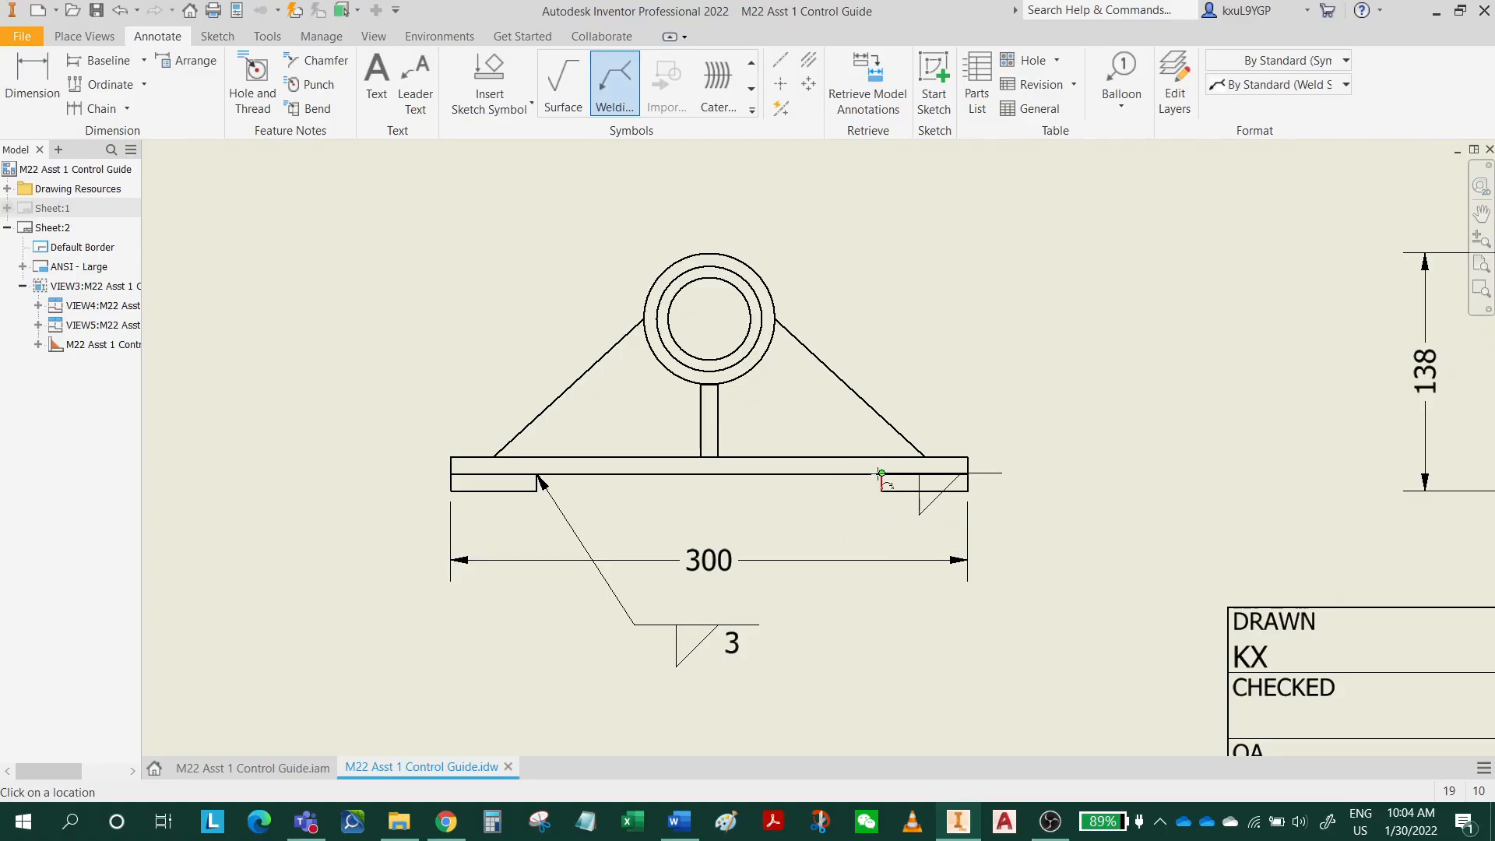
pyautogui.click(881, 472)
pyautogui.click(804, 598)
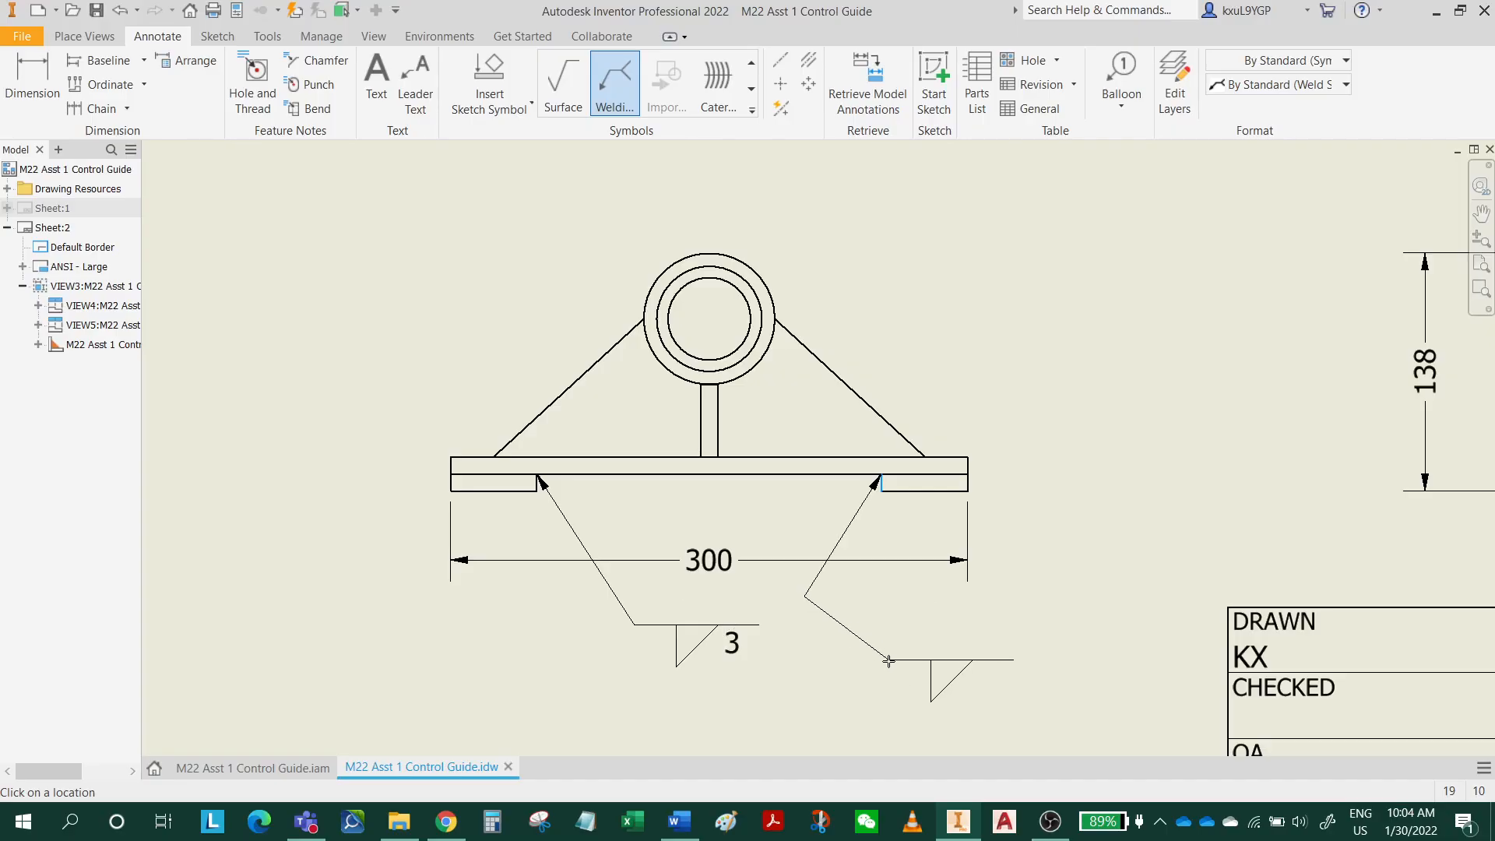
pyautogui.rightClick(896, 667)
pyautogui.click(961, 665)
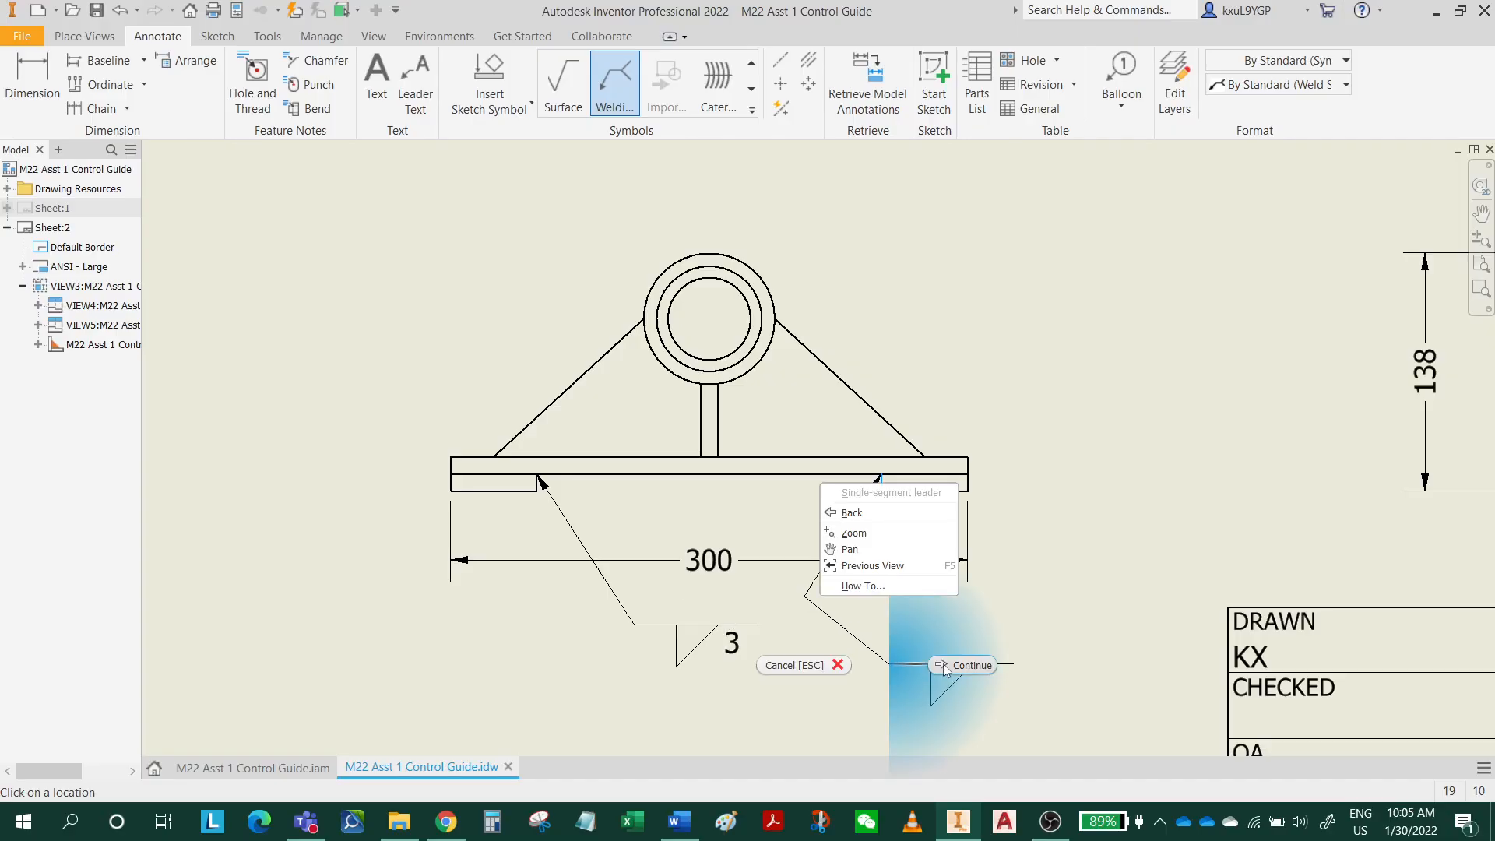
pyautogui.click(582, 540)
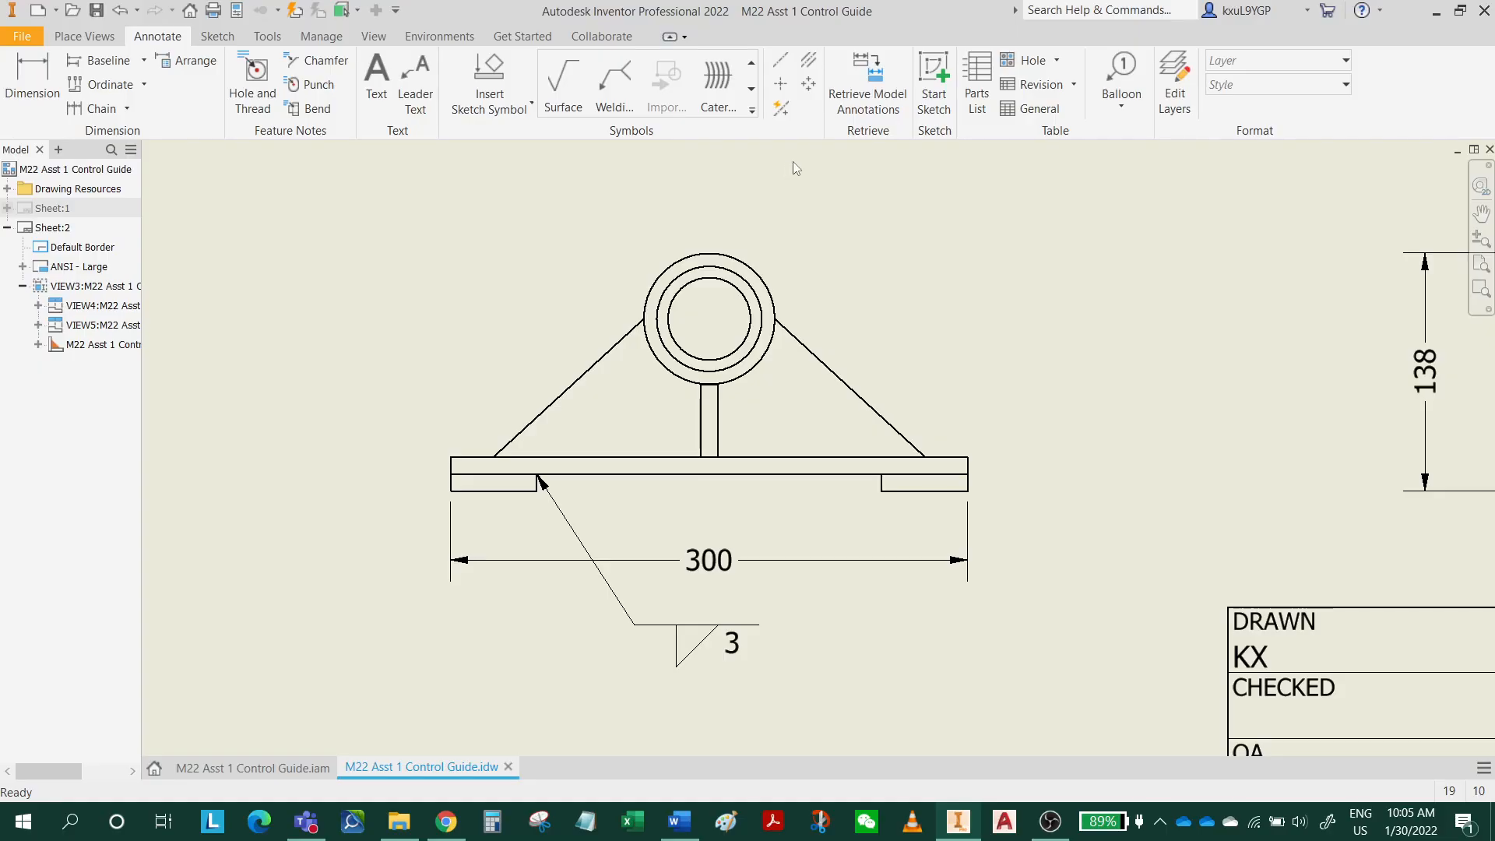
# Add a fillet weld symbol with length 3 and a bent leader at the right foot's inner upper corner, and move it slightly higher.
pyautogui.click(620, 101)
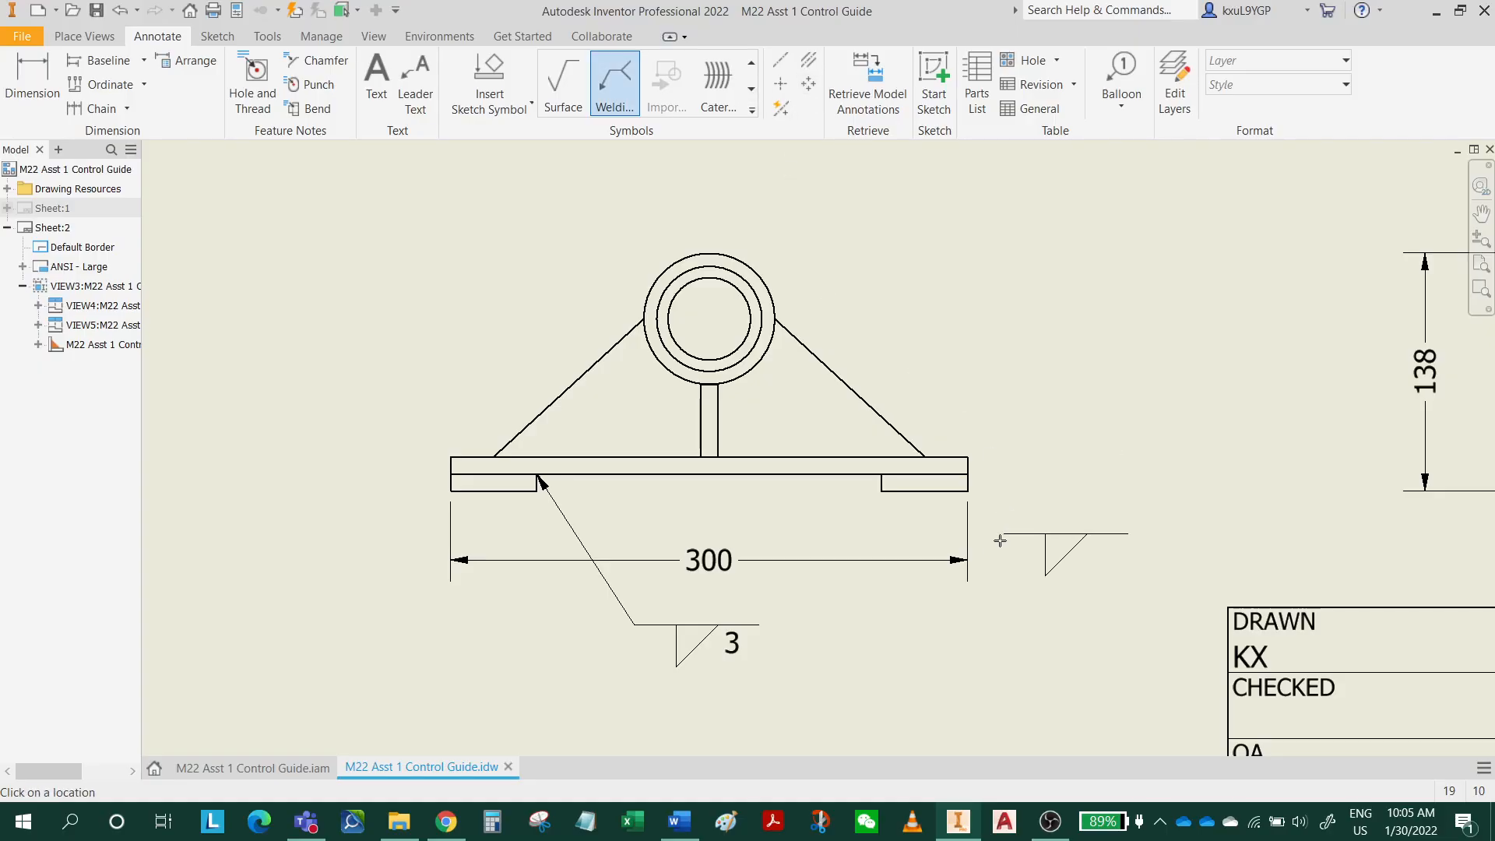
pyautogui.click(881, 474)
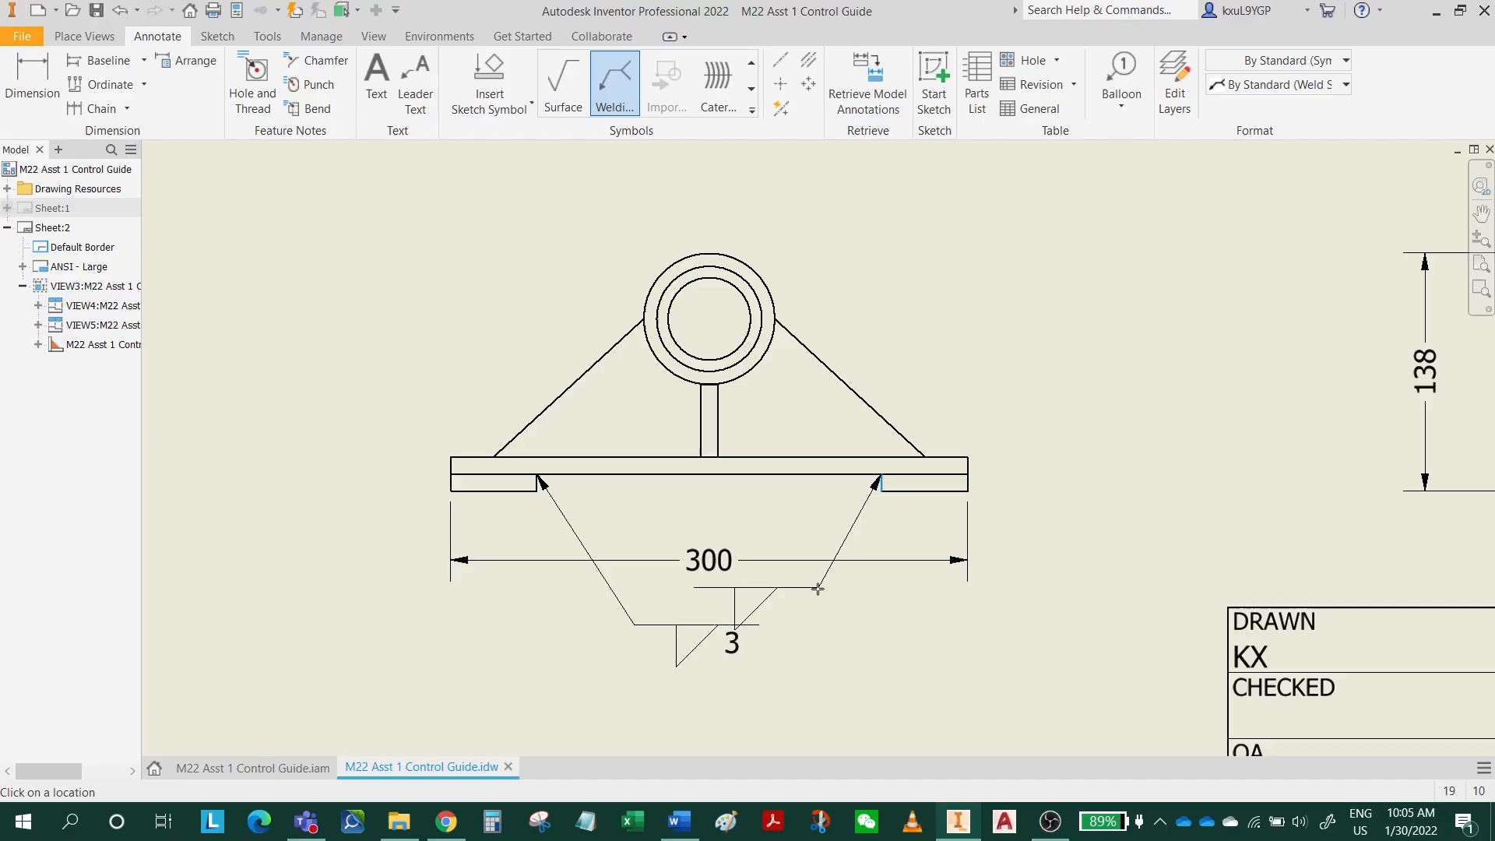
pyautogui.click(799, 594)
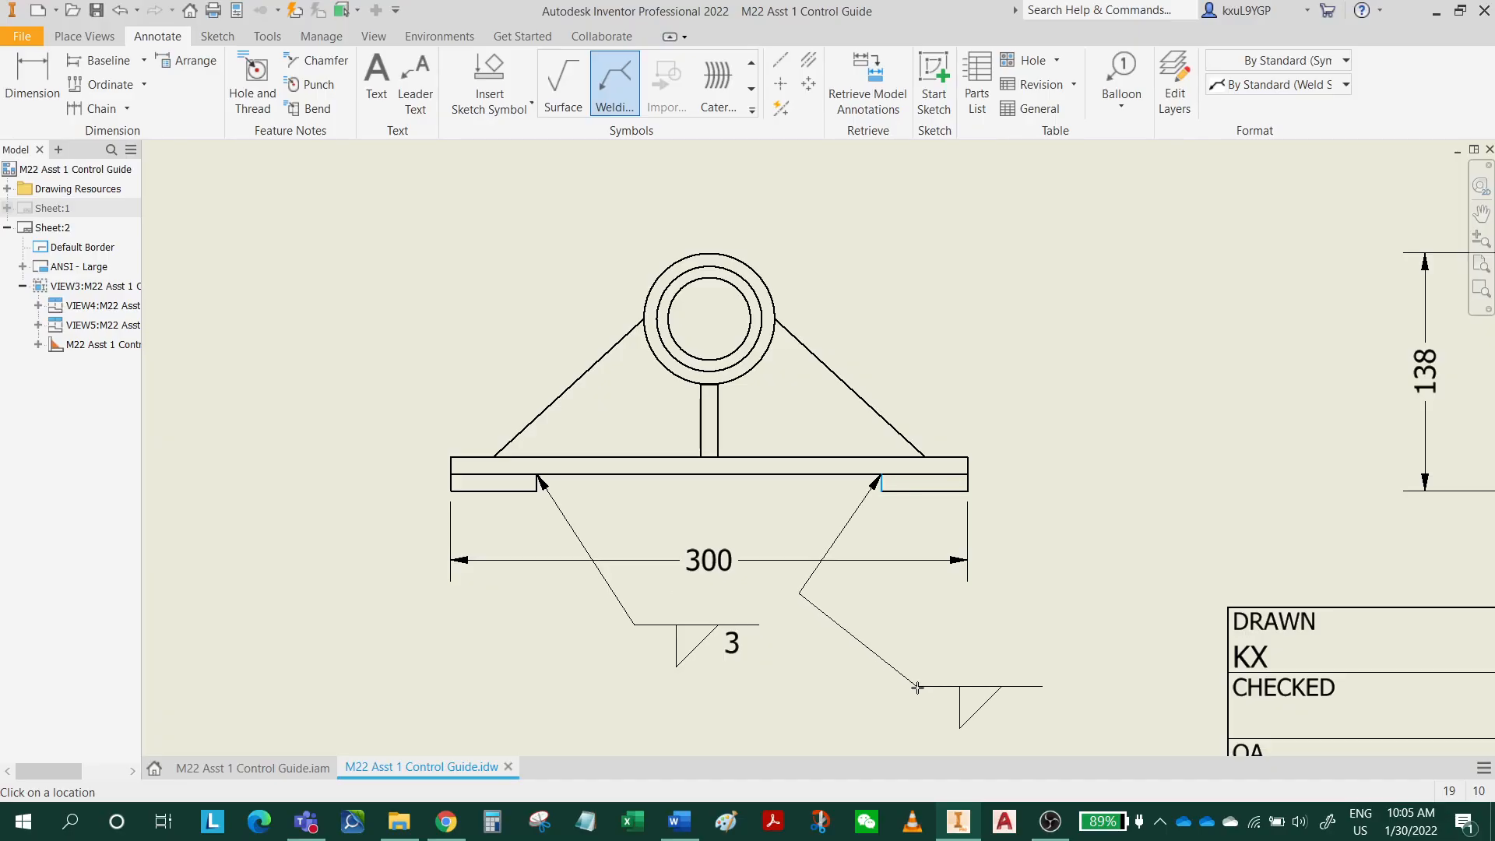
pyautogui.rightClick(921, 693)
pyautogui.click(985, 685)
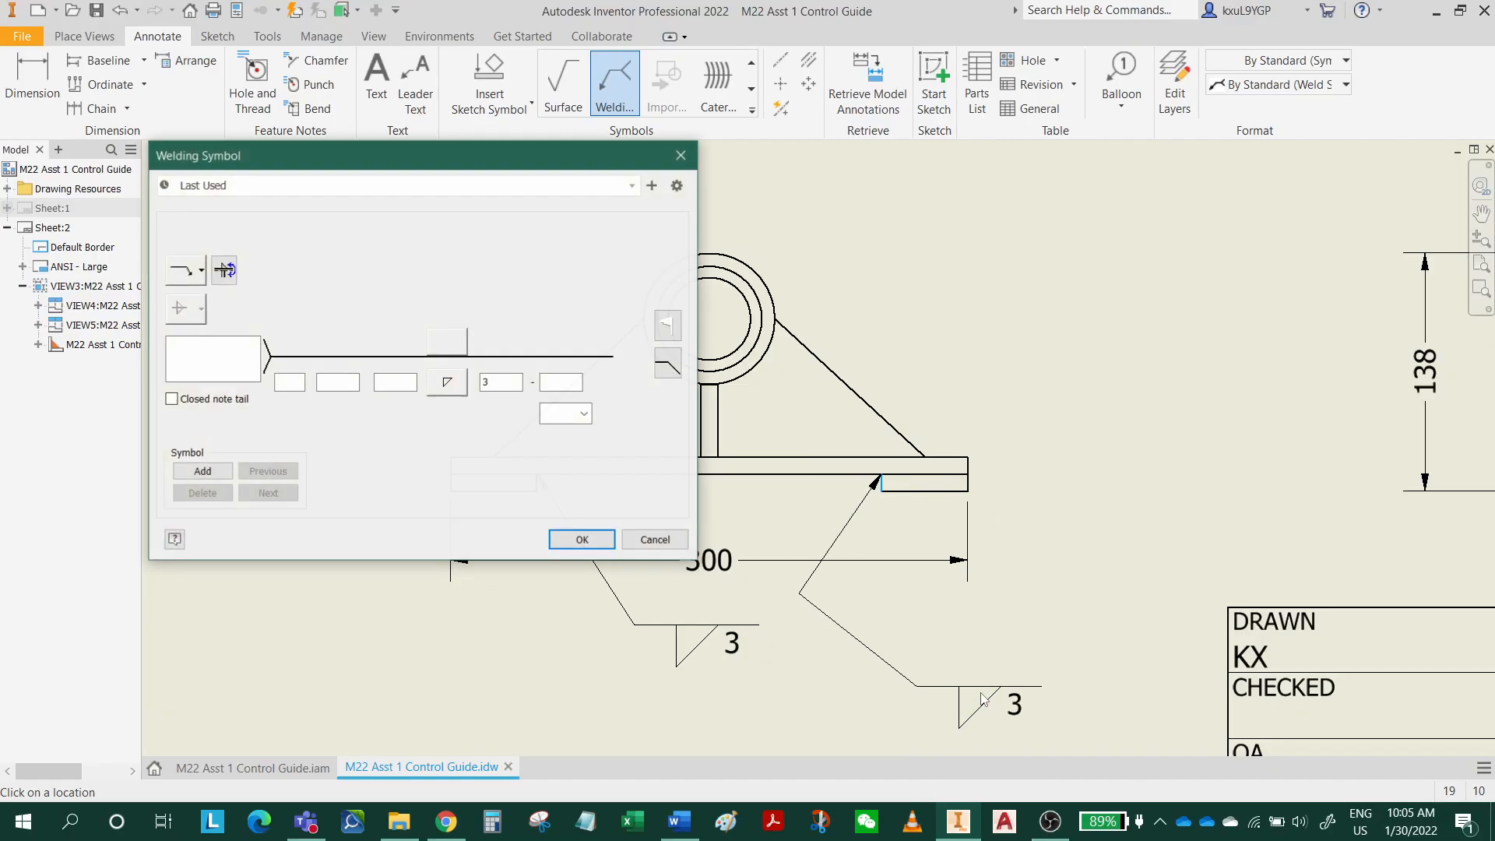
pyautogui.click(583, 540)
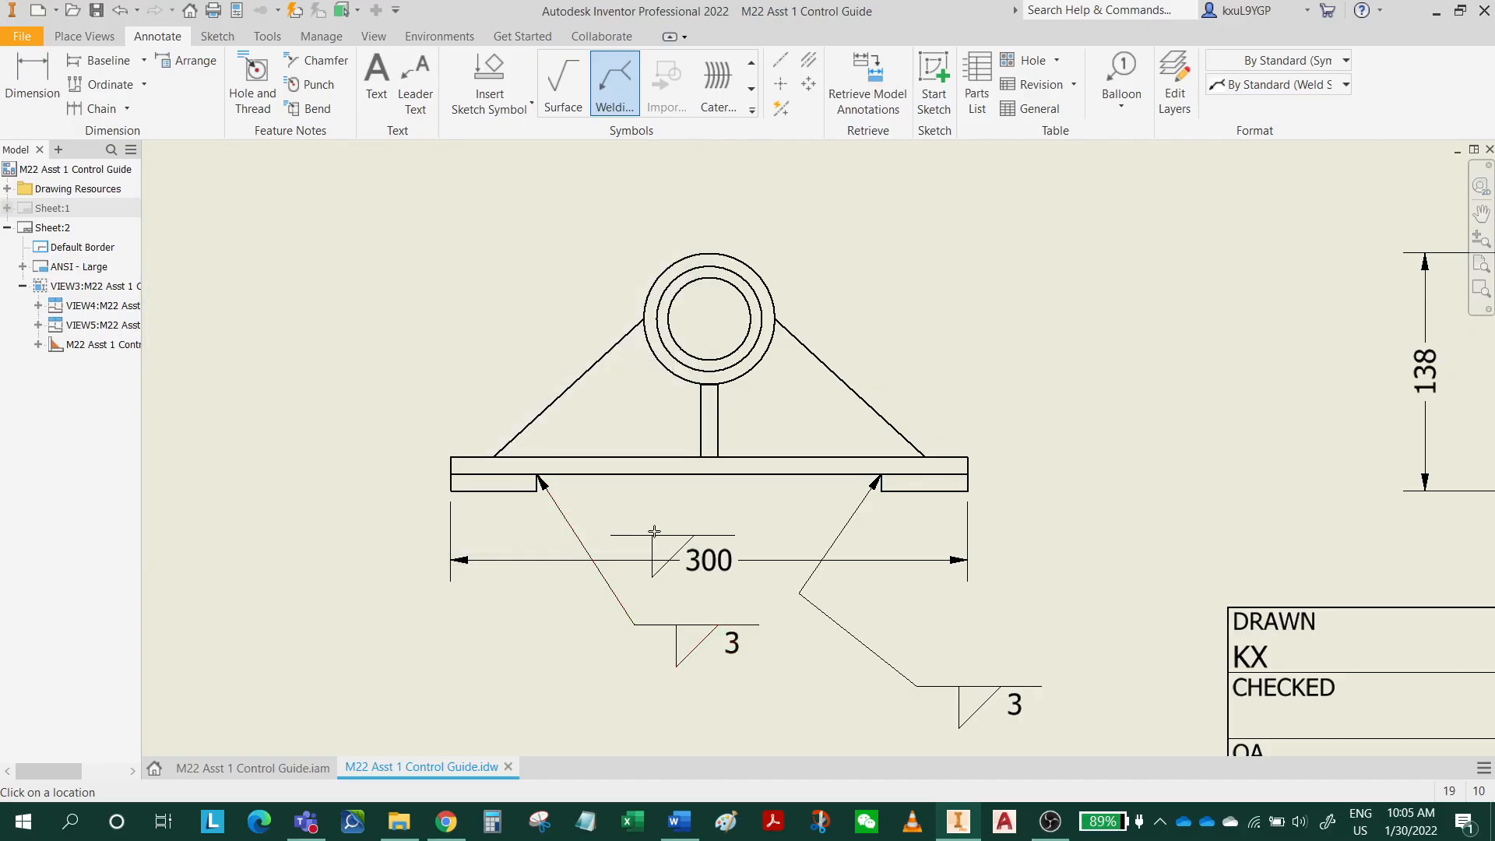
pyautogui.press('Escape')
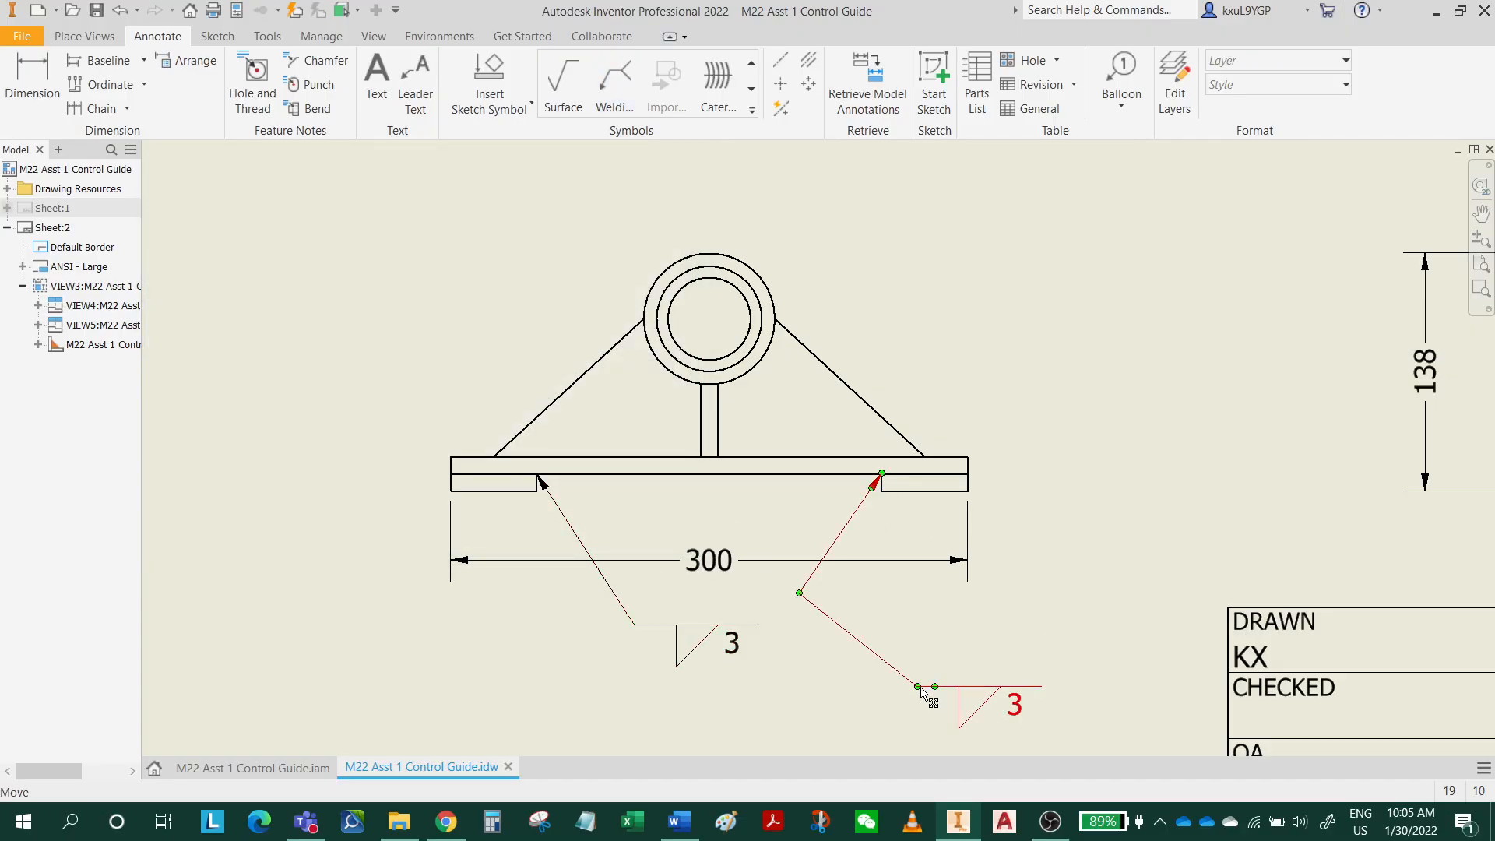
pyautogui.moveTo(924, 695); pyautogui.dragTo(947, 660)
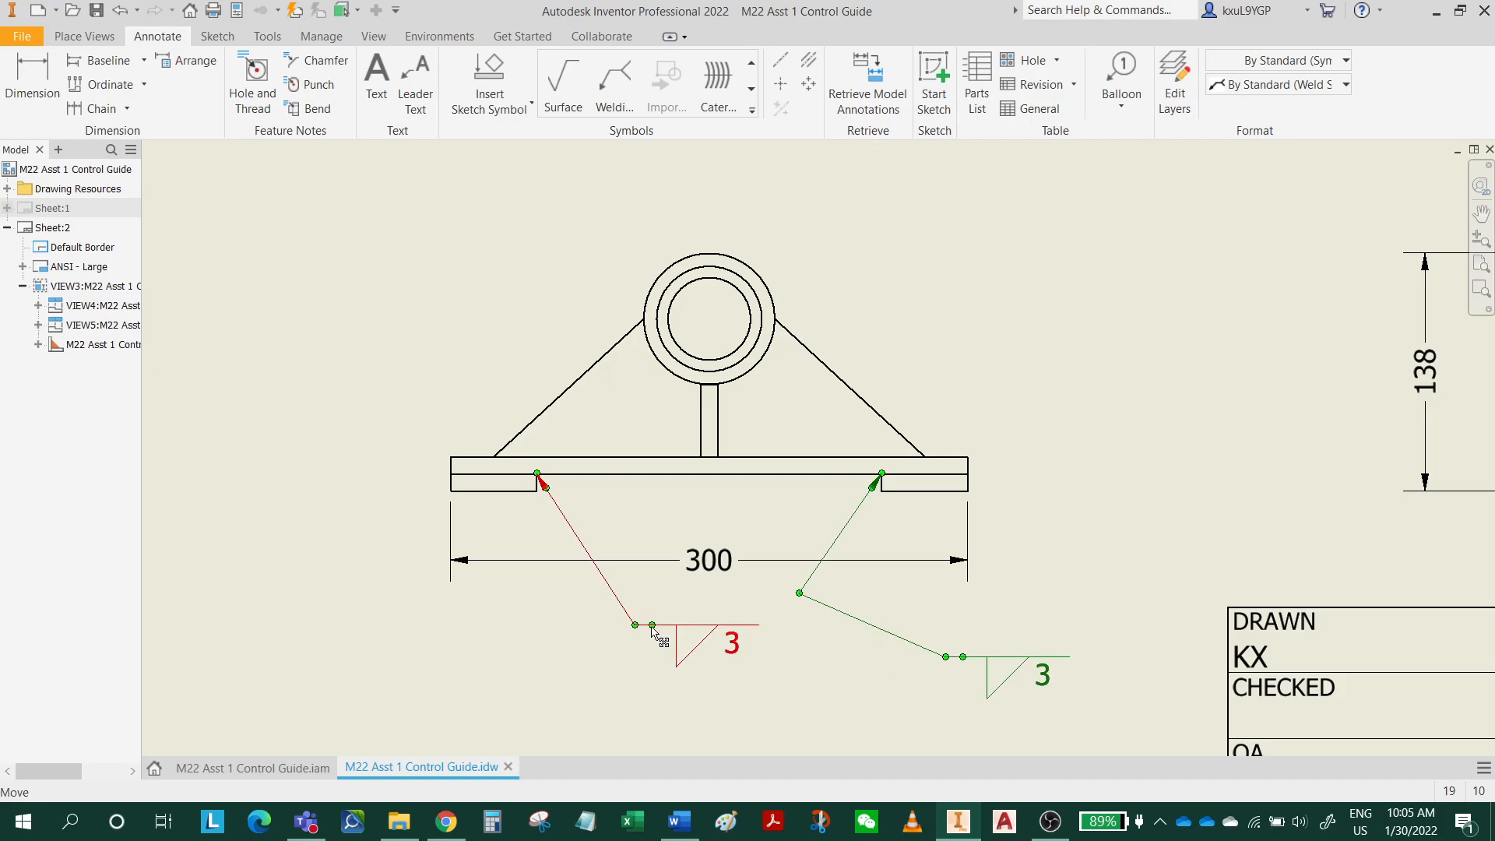
# Flip the left foot's weld symbol to the outer side of its leader and move the right foot's weld symbol slightly higher and inward.
pyautogui.moveTo(654, 632); pyautogui.dragTo(609, 648)
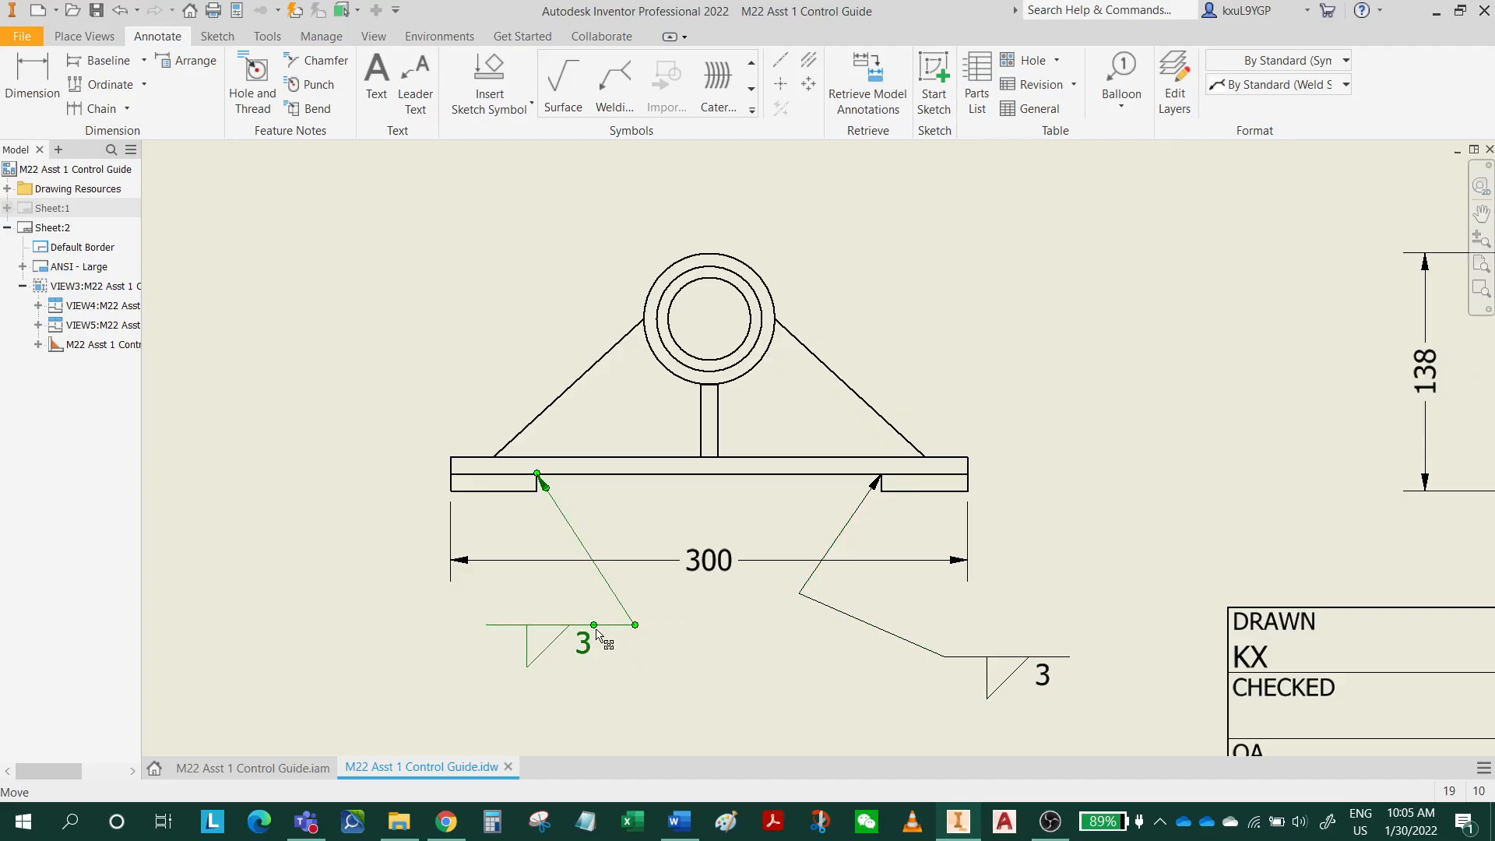
pyautogui.moveTo(595, 627); pyautogui.dragTo(442, 642)
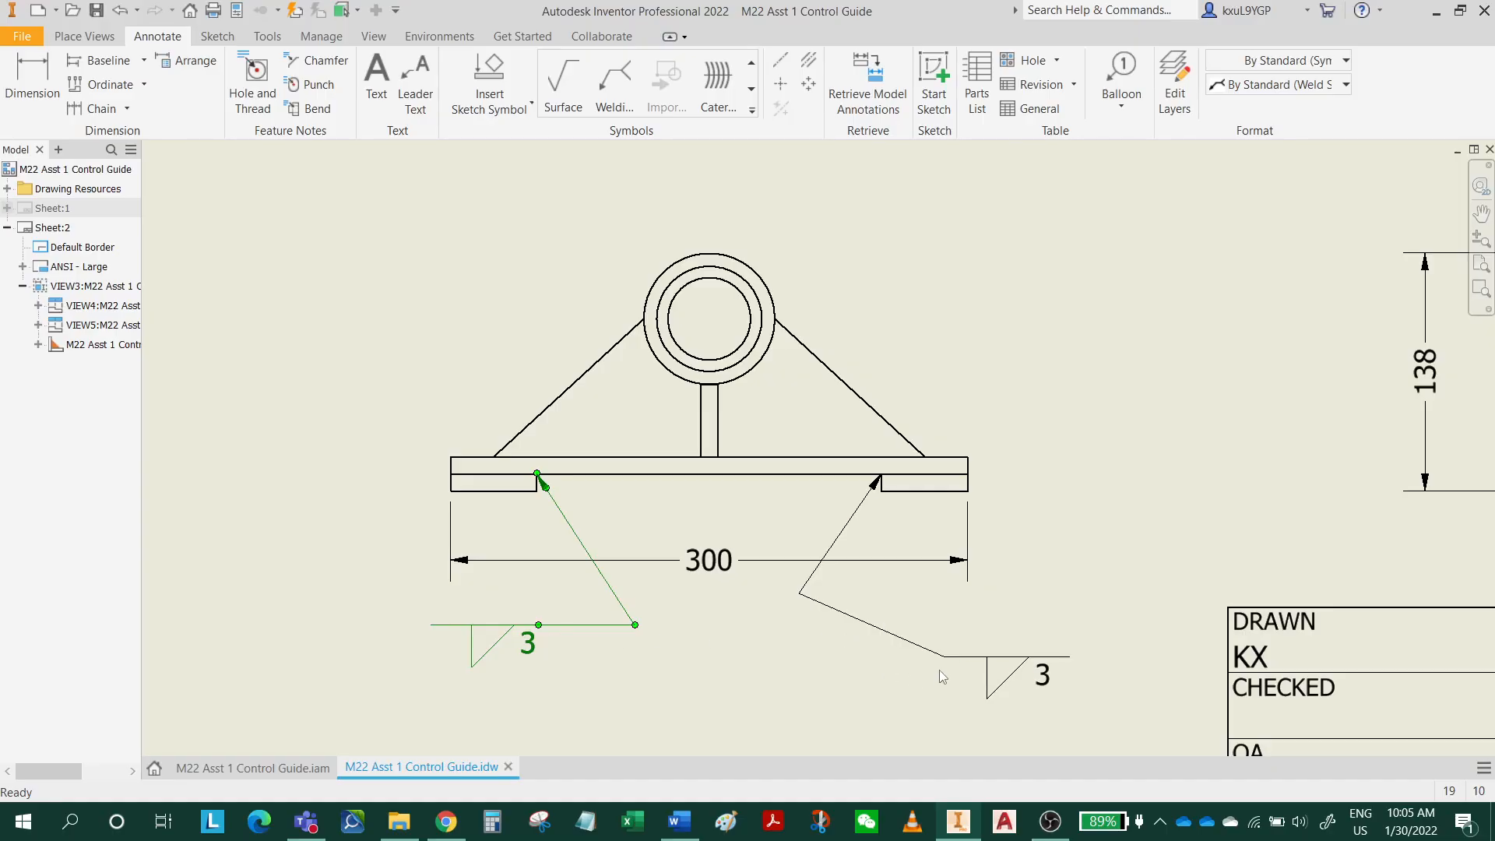
pyautogui.moveTo(951, 661)
pyautogui.mouseDown()
pyautogui.moveTo(670, 604)
pyautogui.moveTo(919, 613)
pyautogui.moveTo(916, 592)
pyautogui.moveTo(928, 651)
pyautogui.mouseUp()
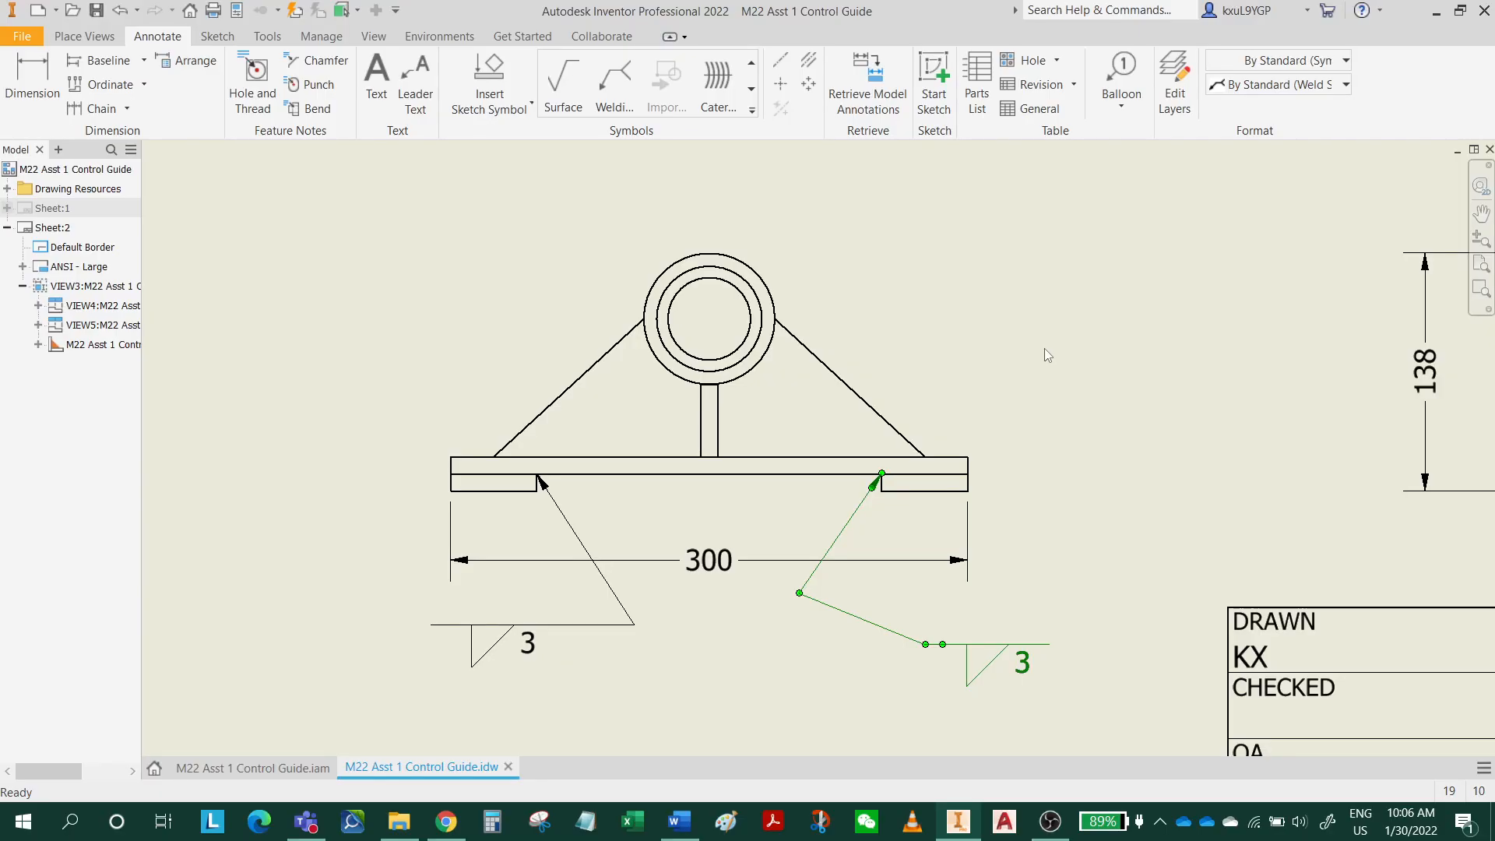
# Add an all-around fillet weld symbol with length 3 to the top view's upper-right rib, with its leader above the view.
pyautogui.moveTo(1051, 246); pyautogui.dragTo(1055, 590, button='middle')
pyautogui.moveTo(946, 517); pyautogui.dragTo(919, 651, button='middle')
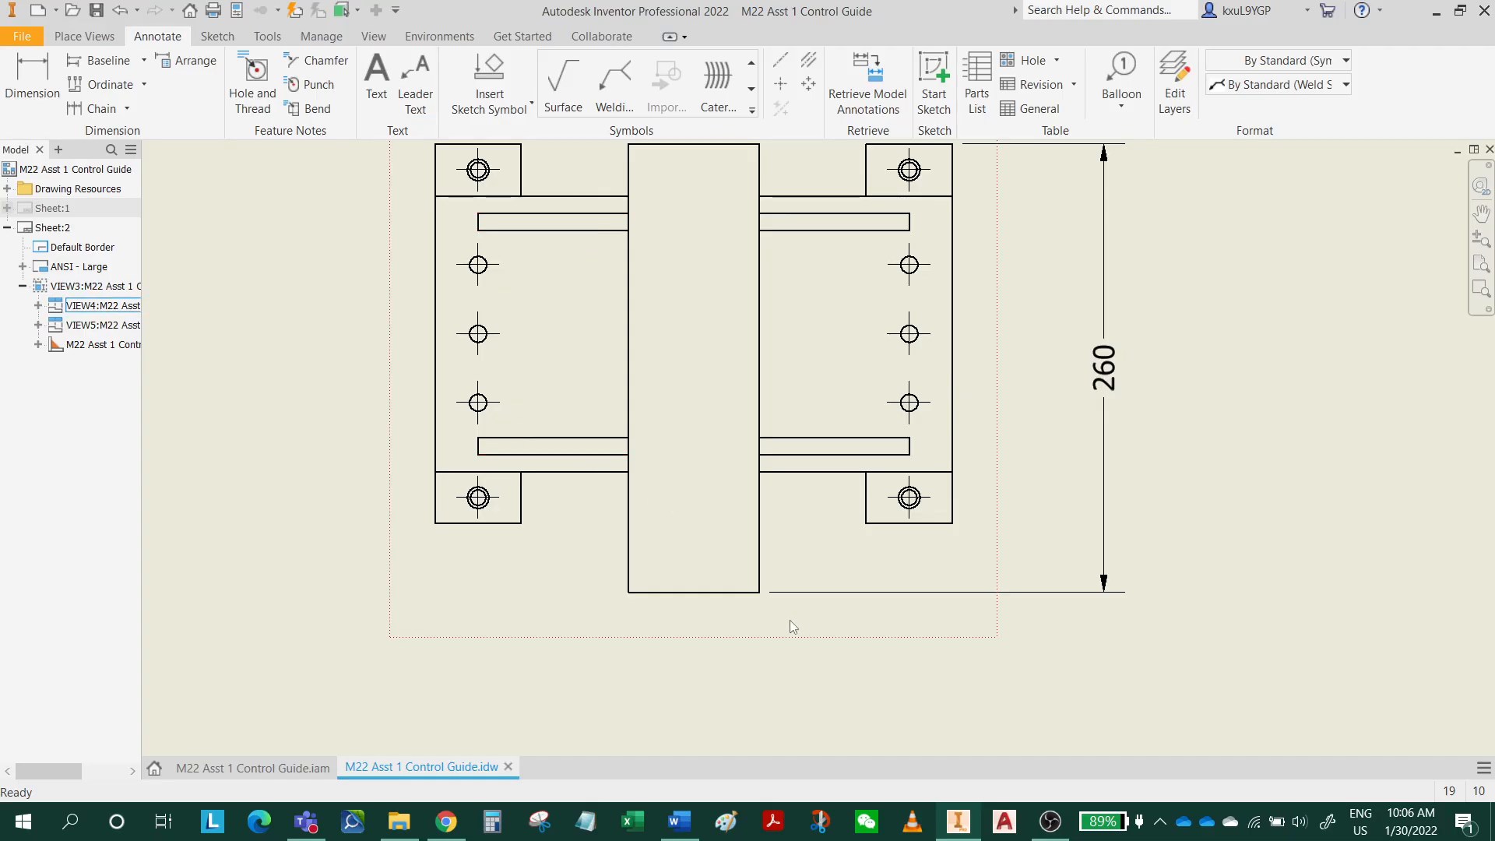
pyautogui.moveTo(908, 530); pyautogui.dragTo(866, 627, button='middle')
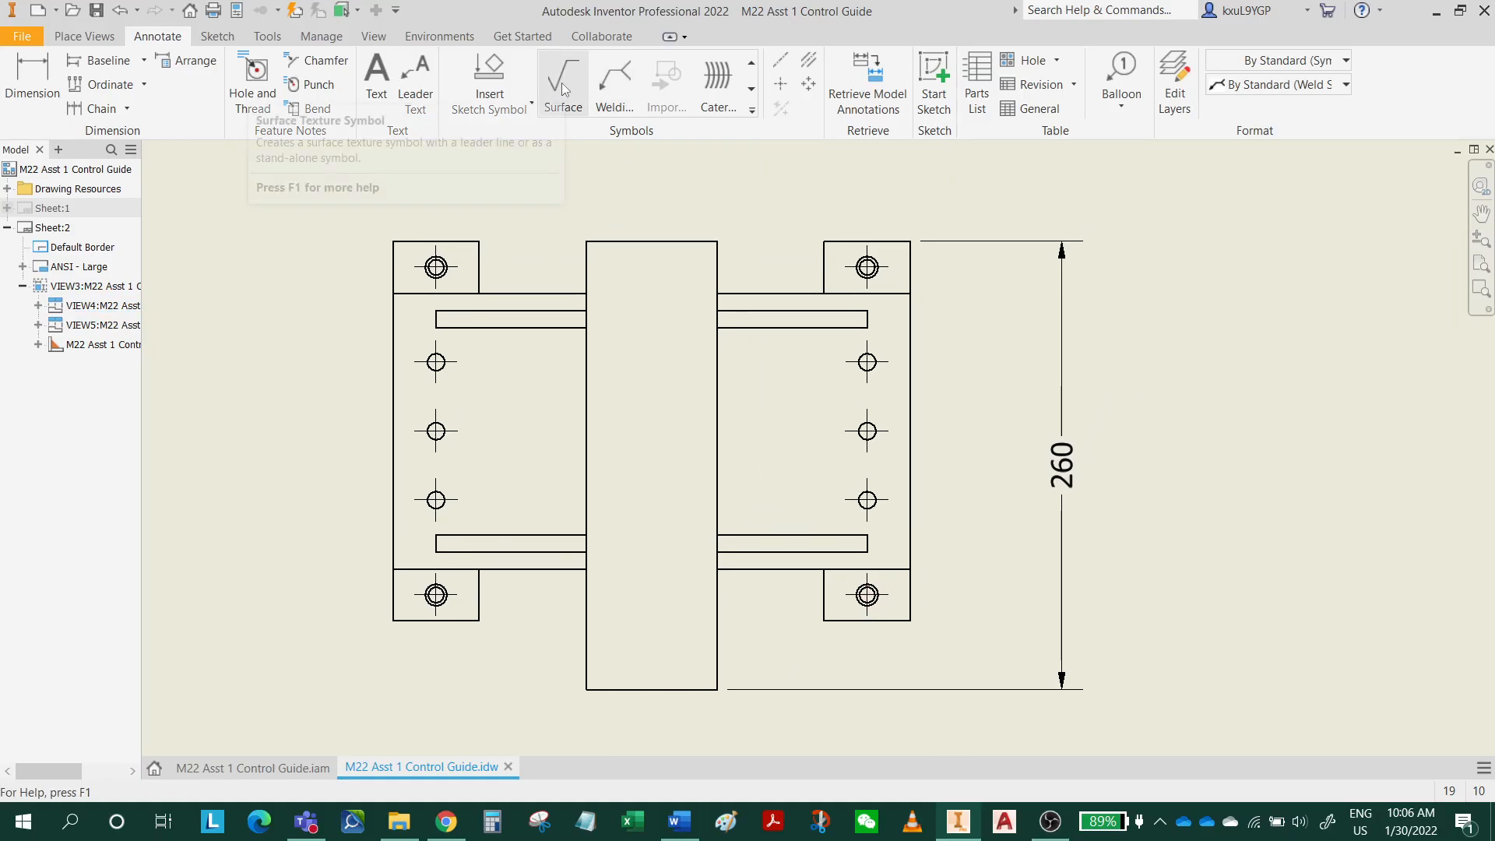
pyautogui.click(623, 87)
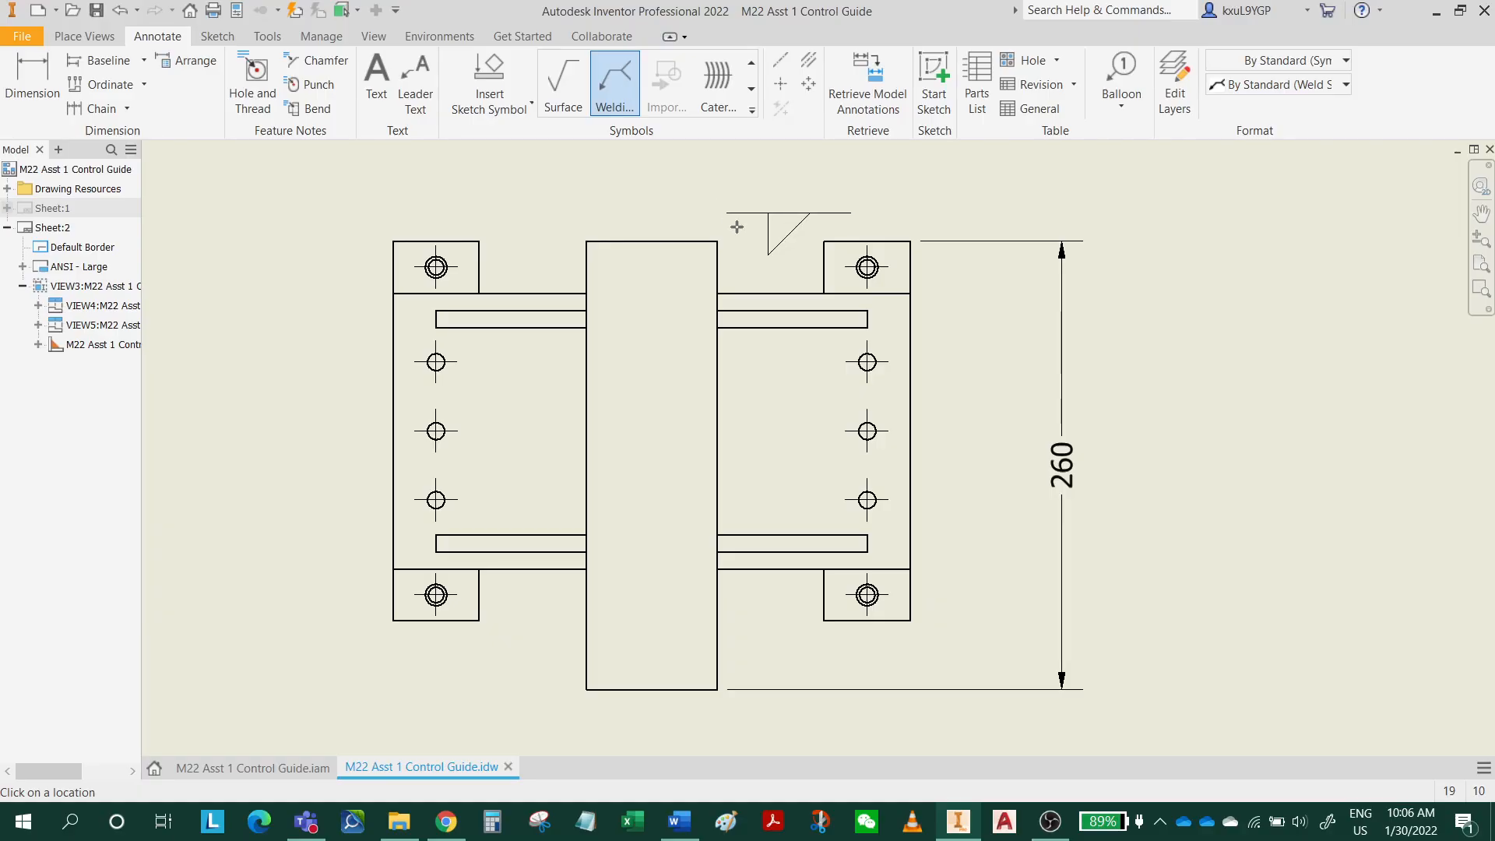
pyautogui.click(787, 312)
pyautogui.moveTo(815, 227); pyautogui.dragTo(785, 361, button='middle')
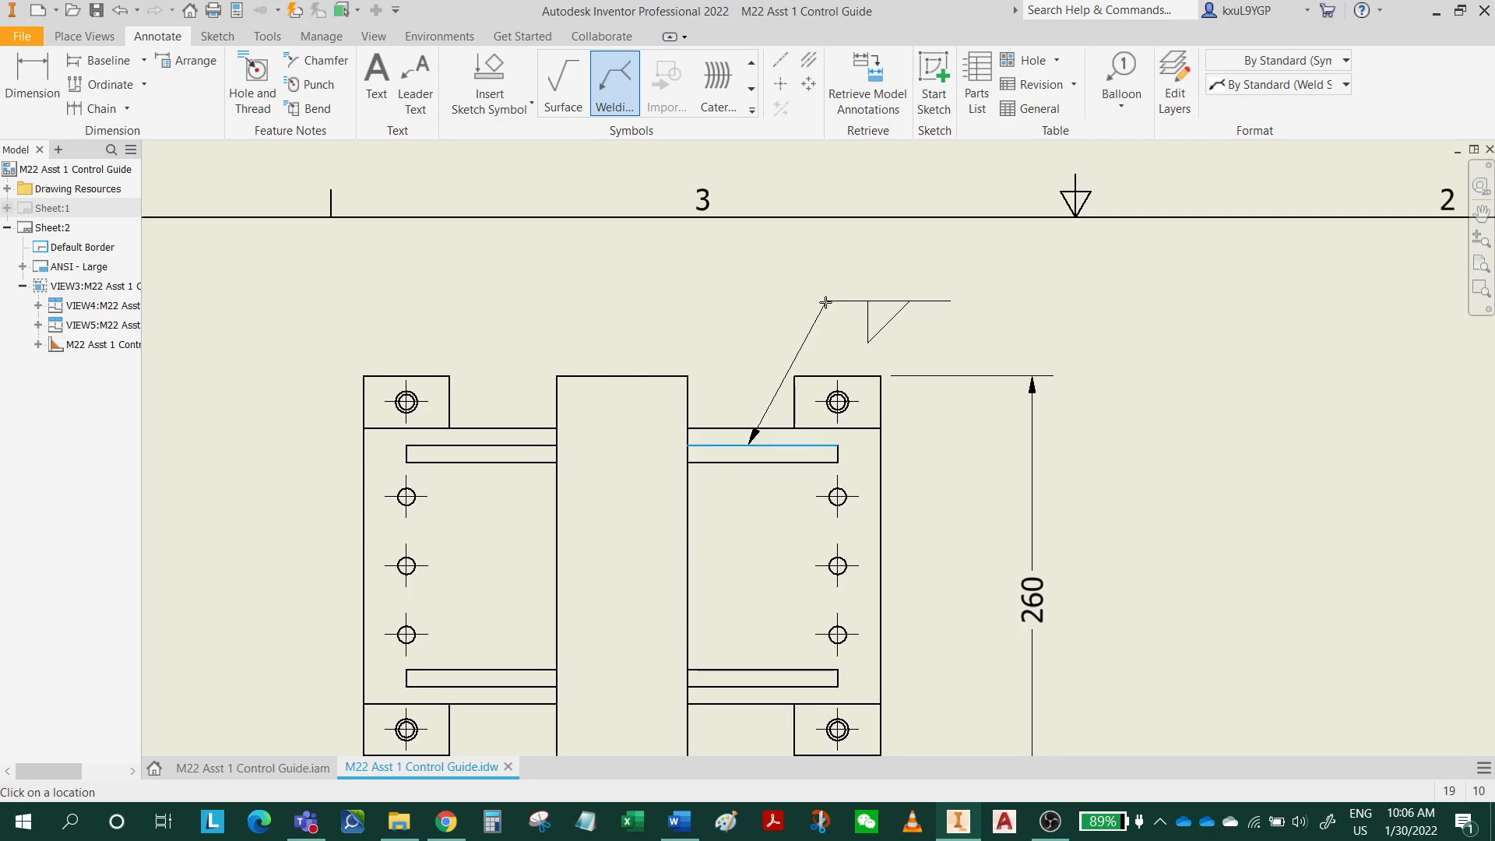
pyautogui.click(825, 302)
pyautogui.rightClick(825, 304)
pyautogui.click(902, 307)
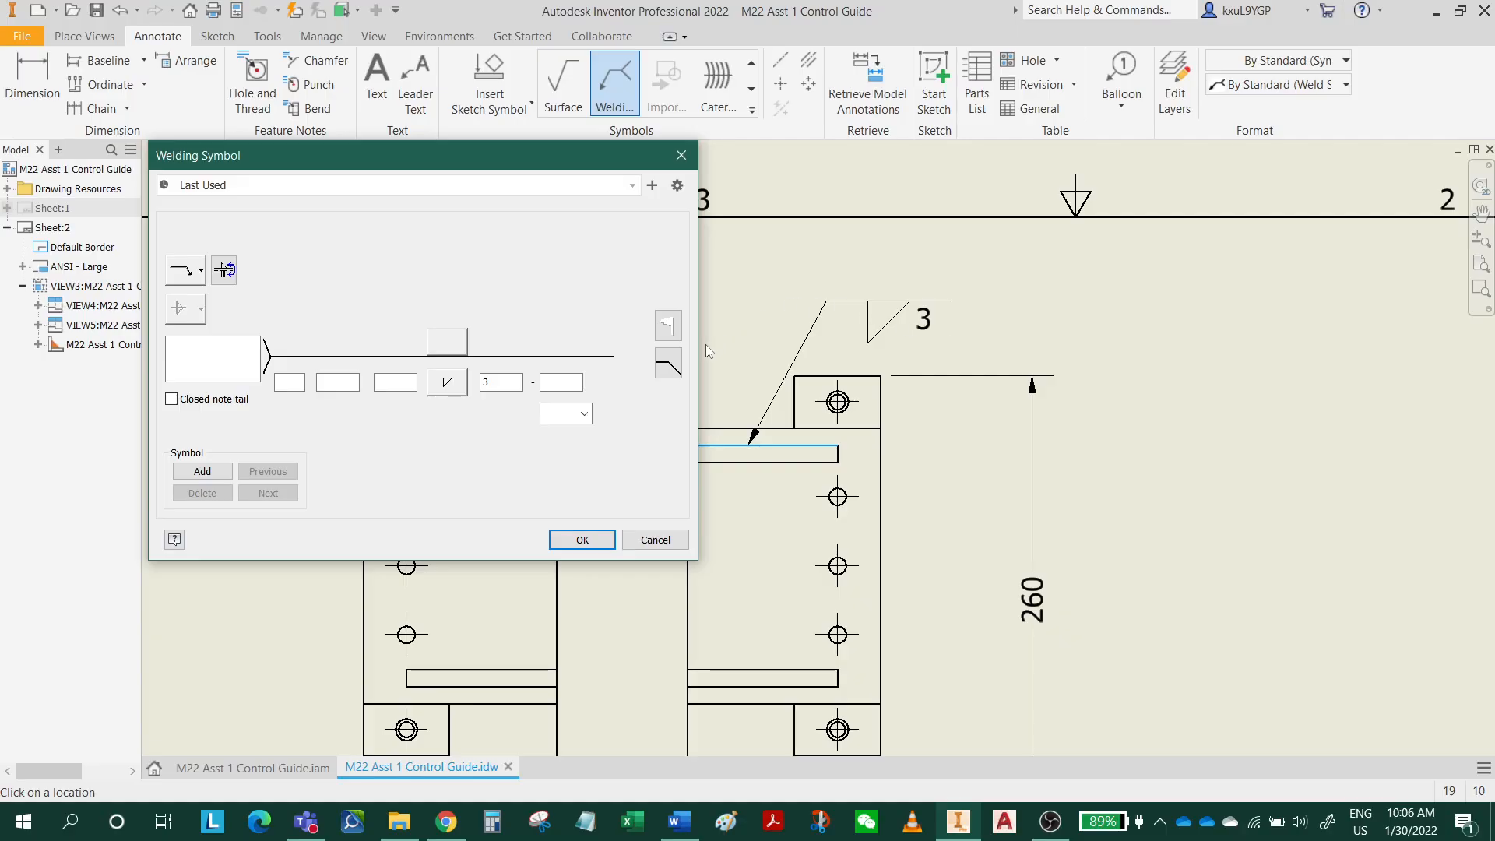
pyautogui.click(669, 364)
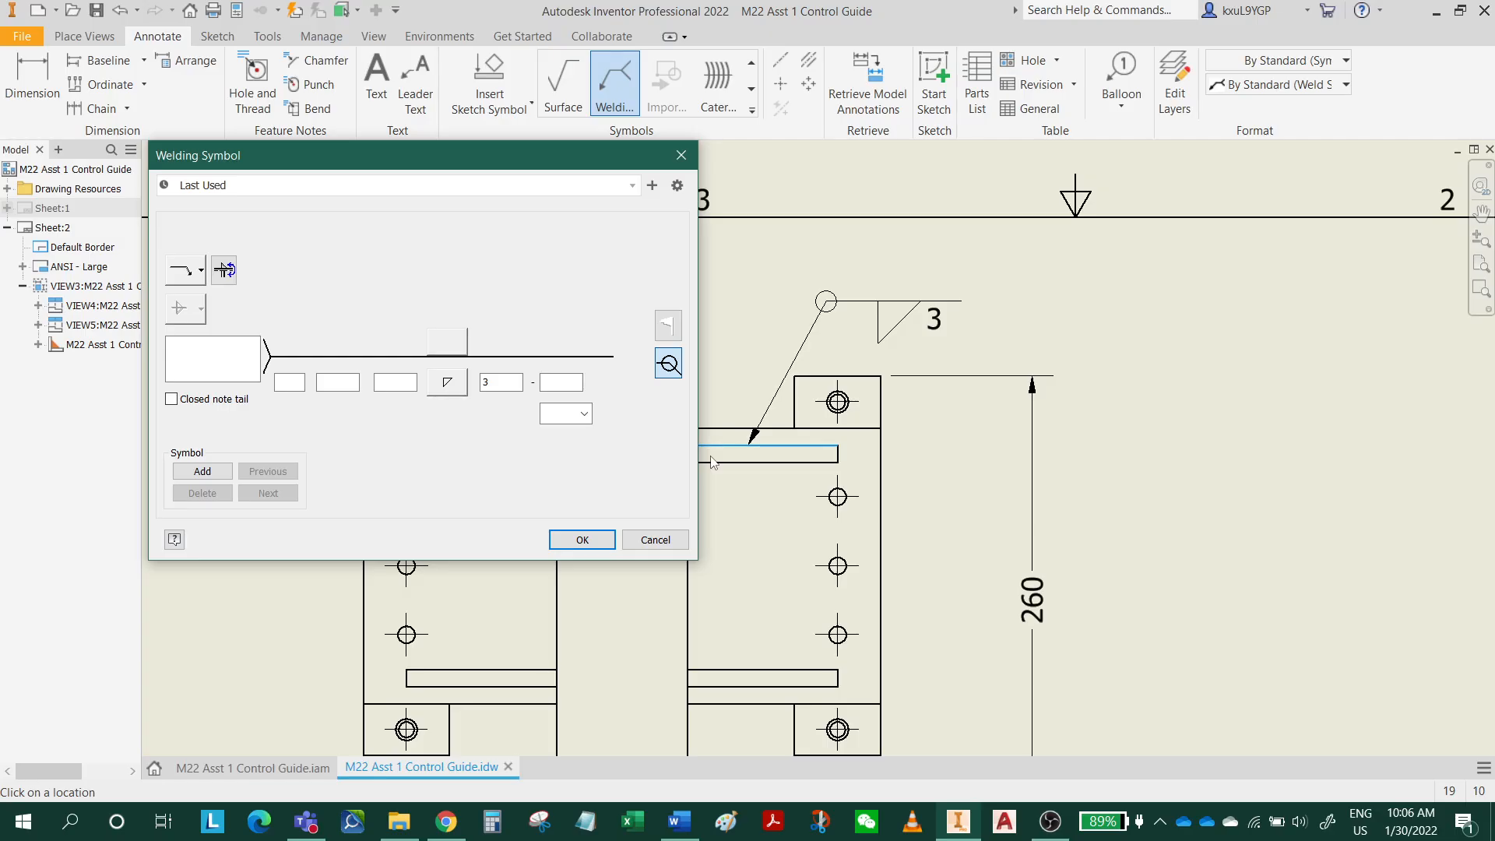
pyautogui.click(583, 540)
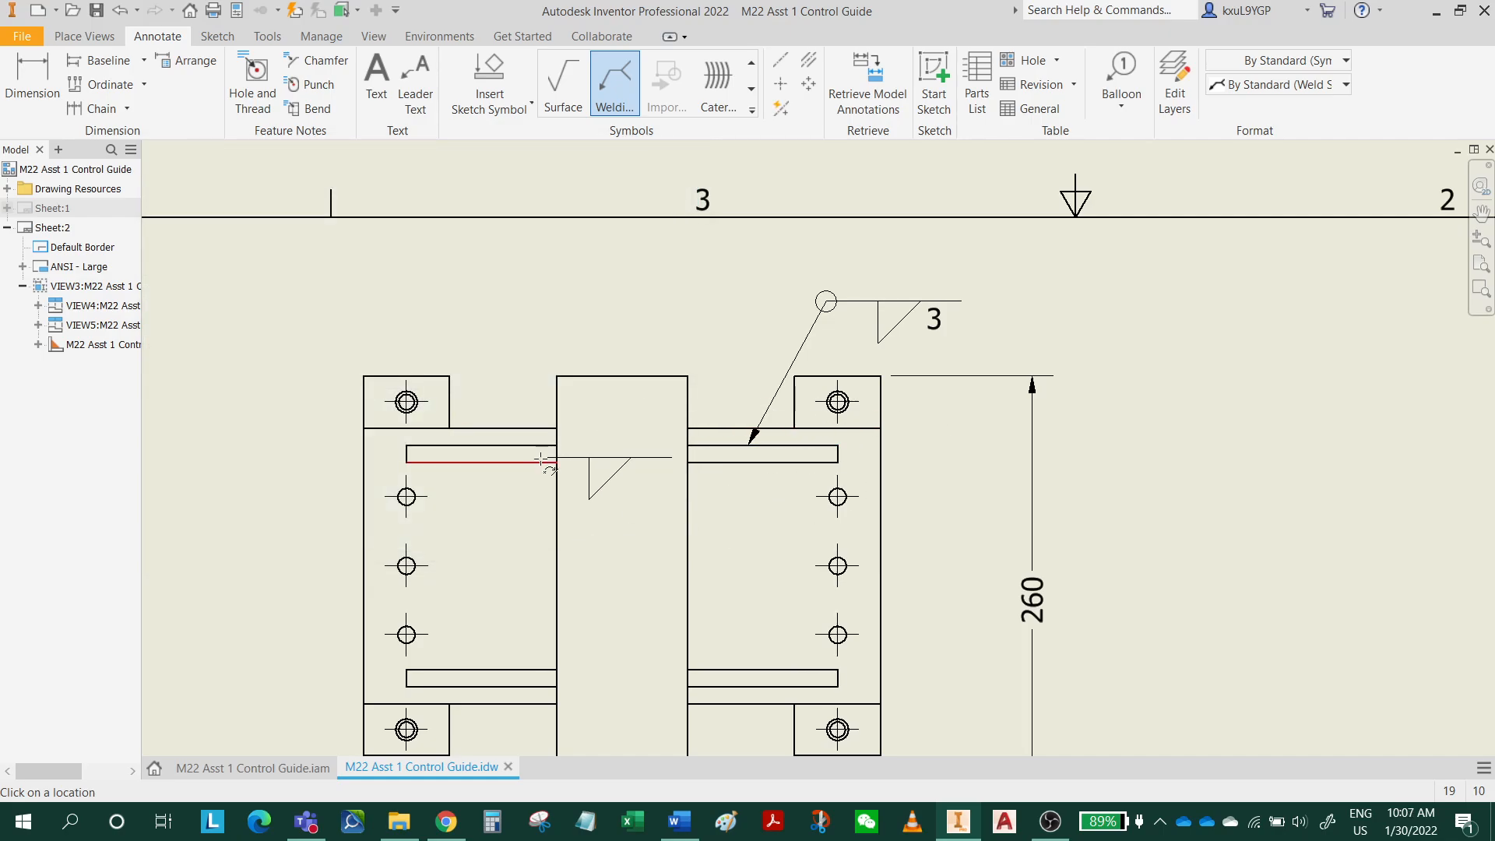
# Add an all-around fillet weld symbol with length 3 to the top view's upper-left rib.
pyautogui.click(505, 444)
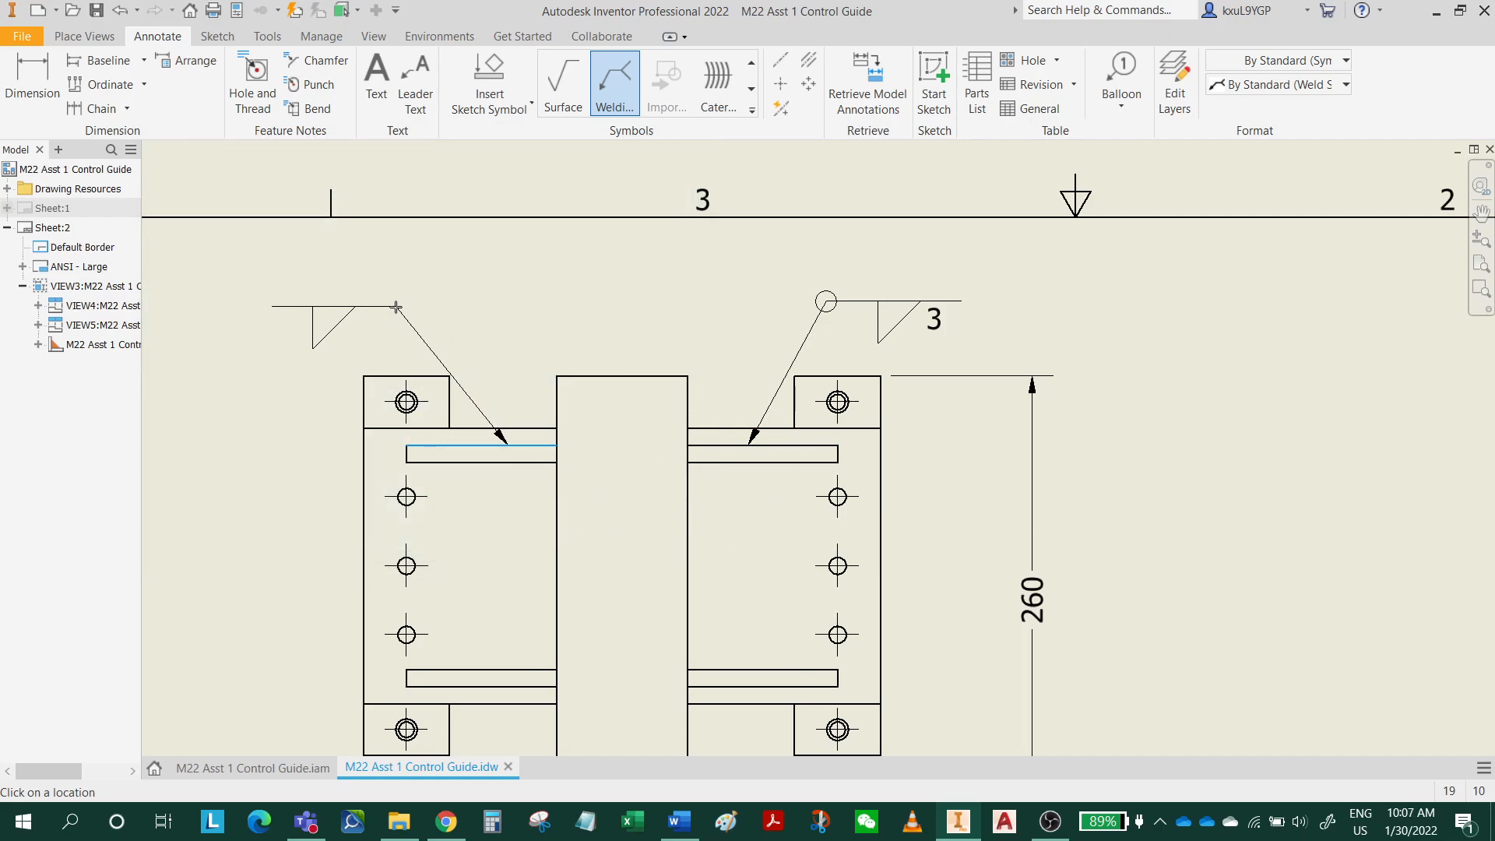
pyautogui.rightClick(402, 303)
pyautogui.click(471, 296)
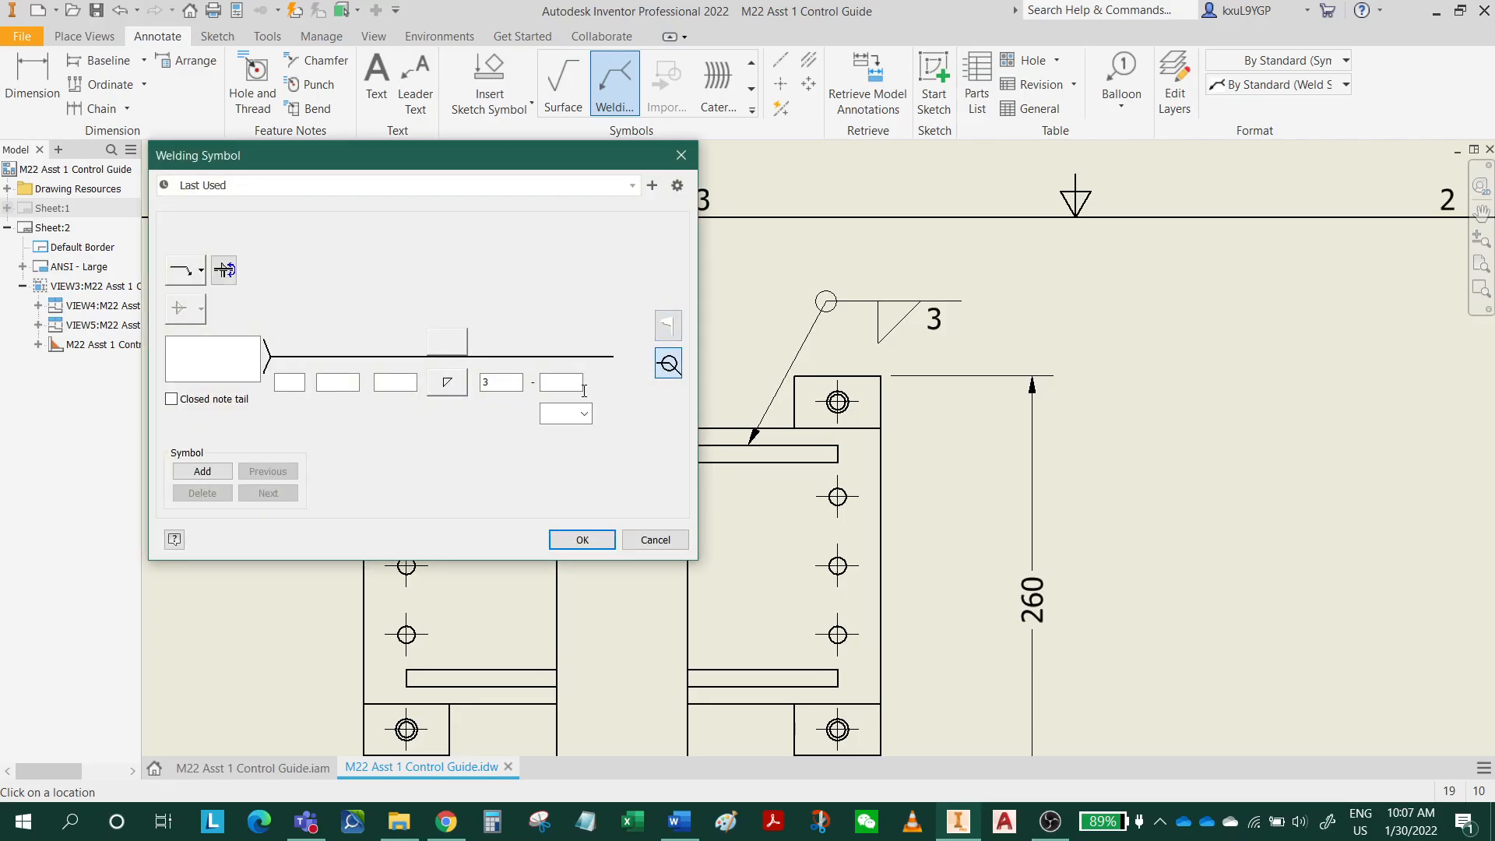
pyautogui.click(582, 539)
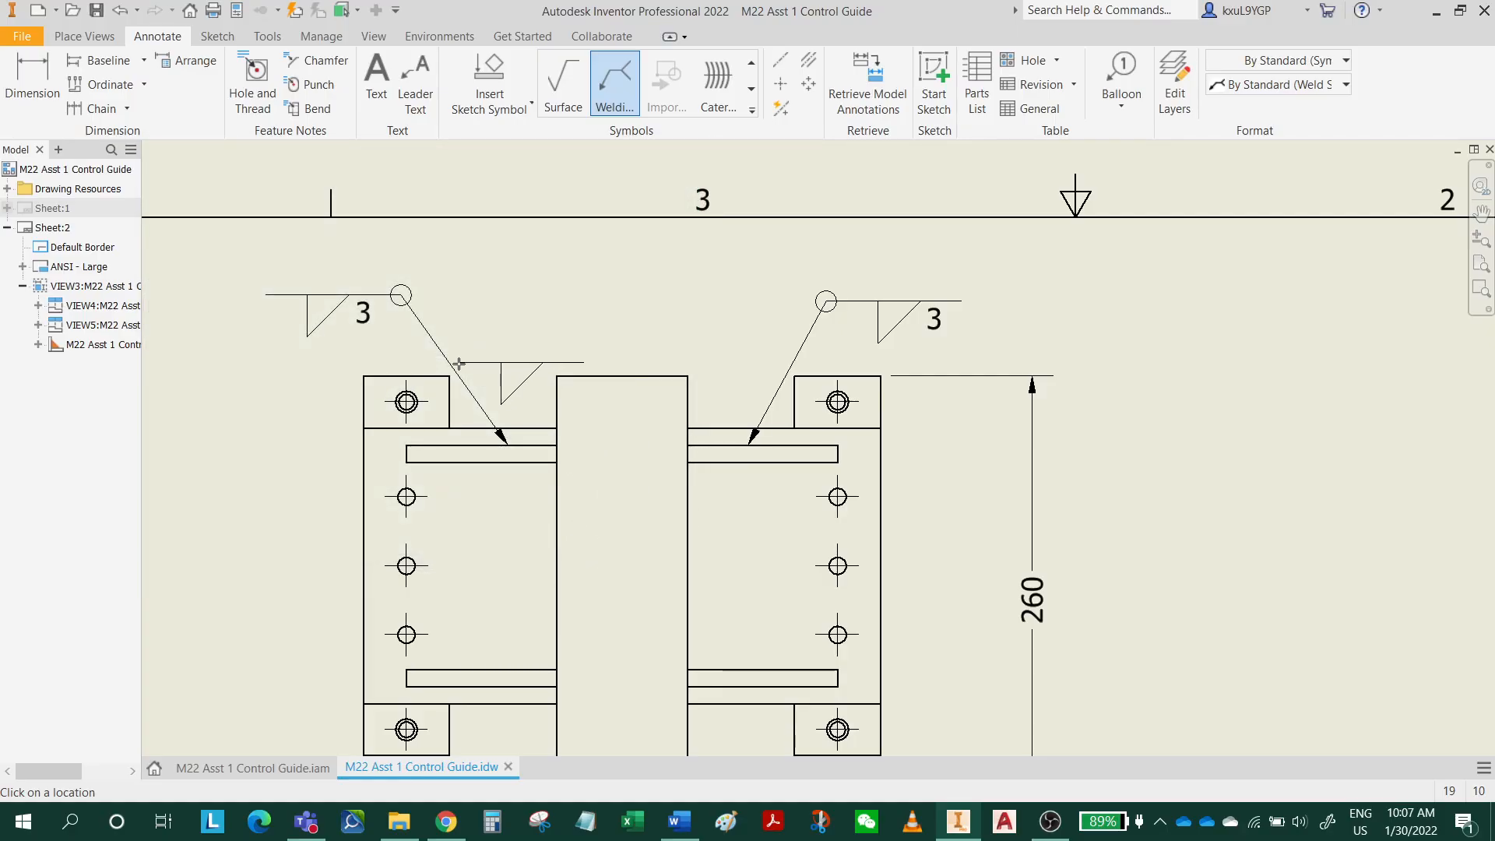
# Add an all-around fillet weld symbol with length 3 to the lower edge of the top view's lower-right rib.
pyautogui.moveTo(746, 517); pyautogui.dragTo(763, 377, button='middle')
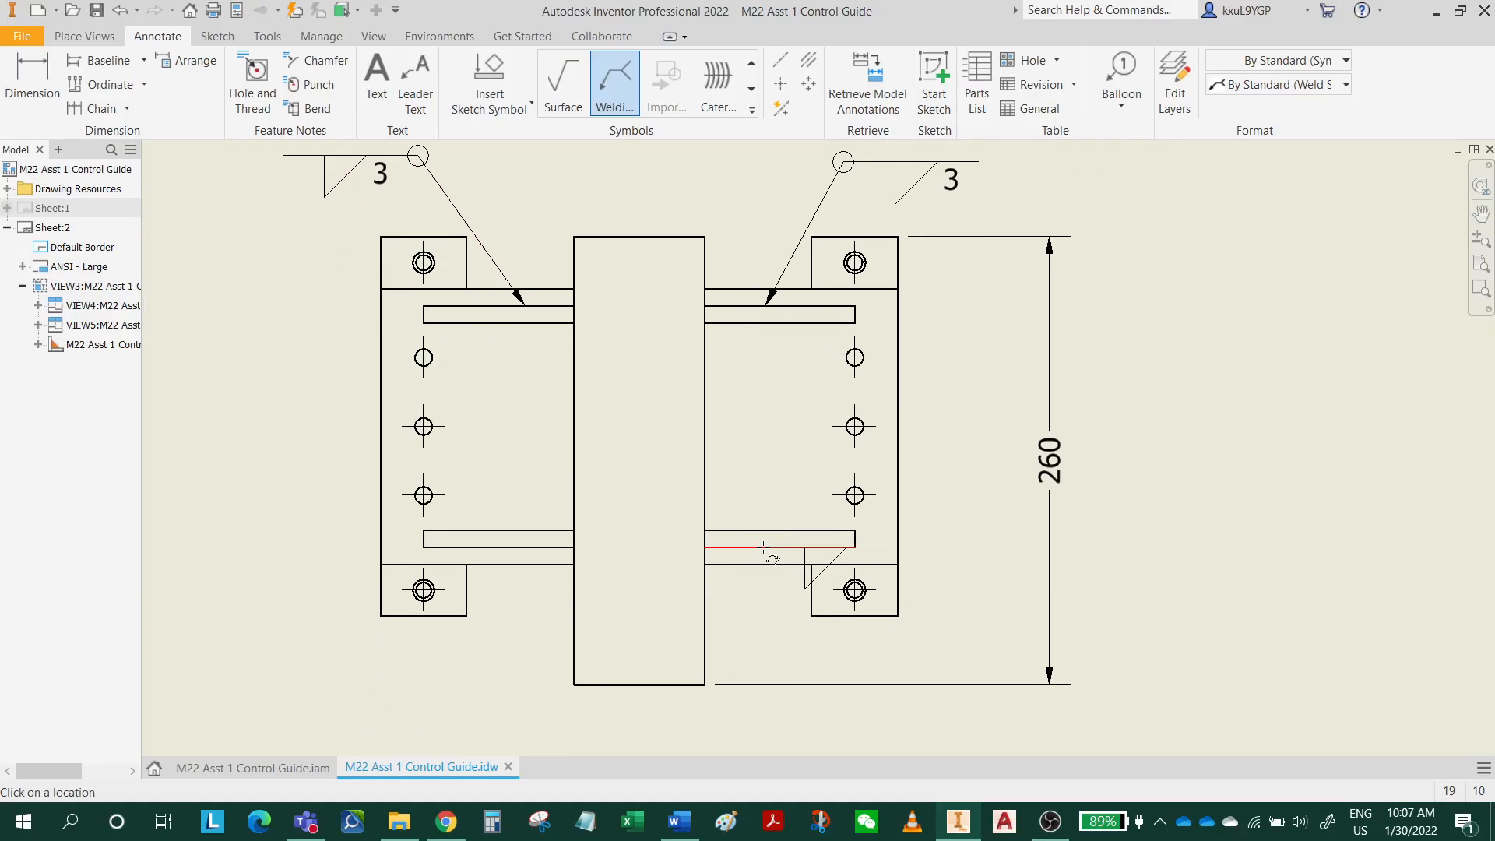
pyautogui.moveTo(802, 485); pyautogui.dragTo(779, 623, button='middle')
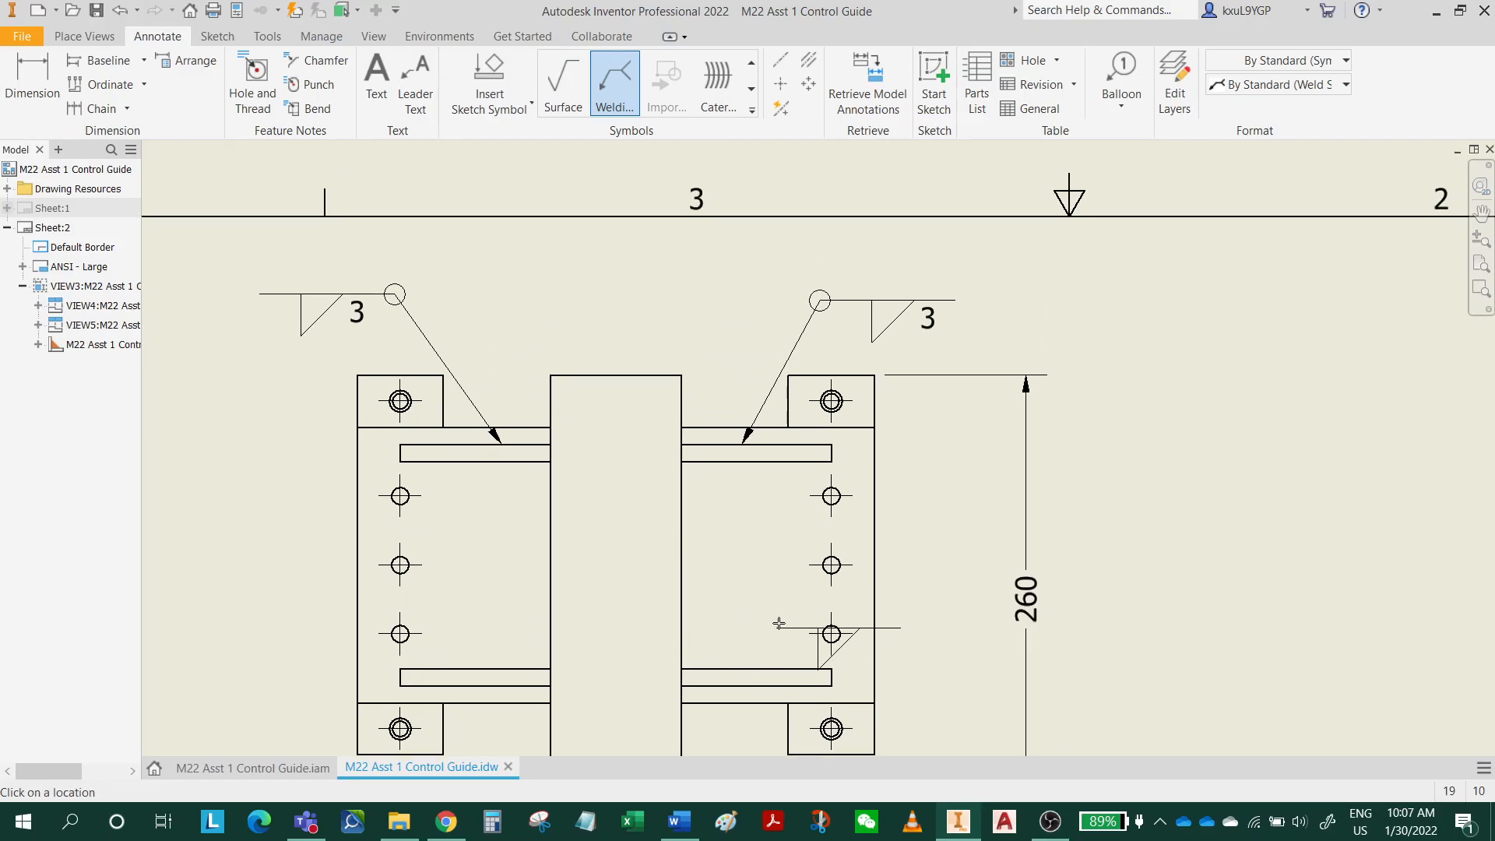
pyautogui.moveTo(747, 687); pyautogui.dragTo(739, 486, button='middle')
pyautogui.click(737, 485)
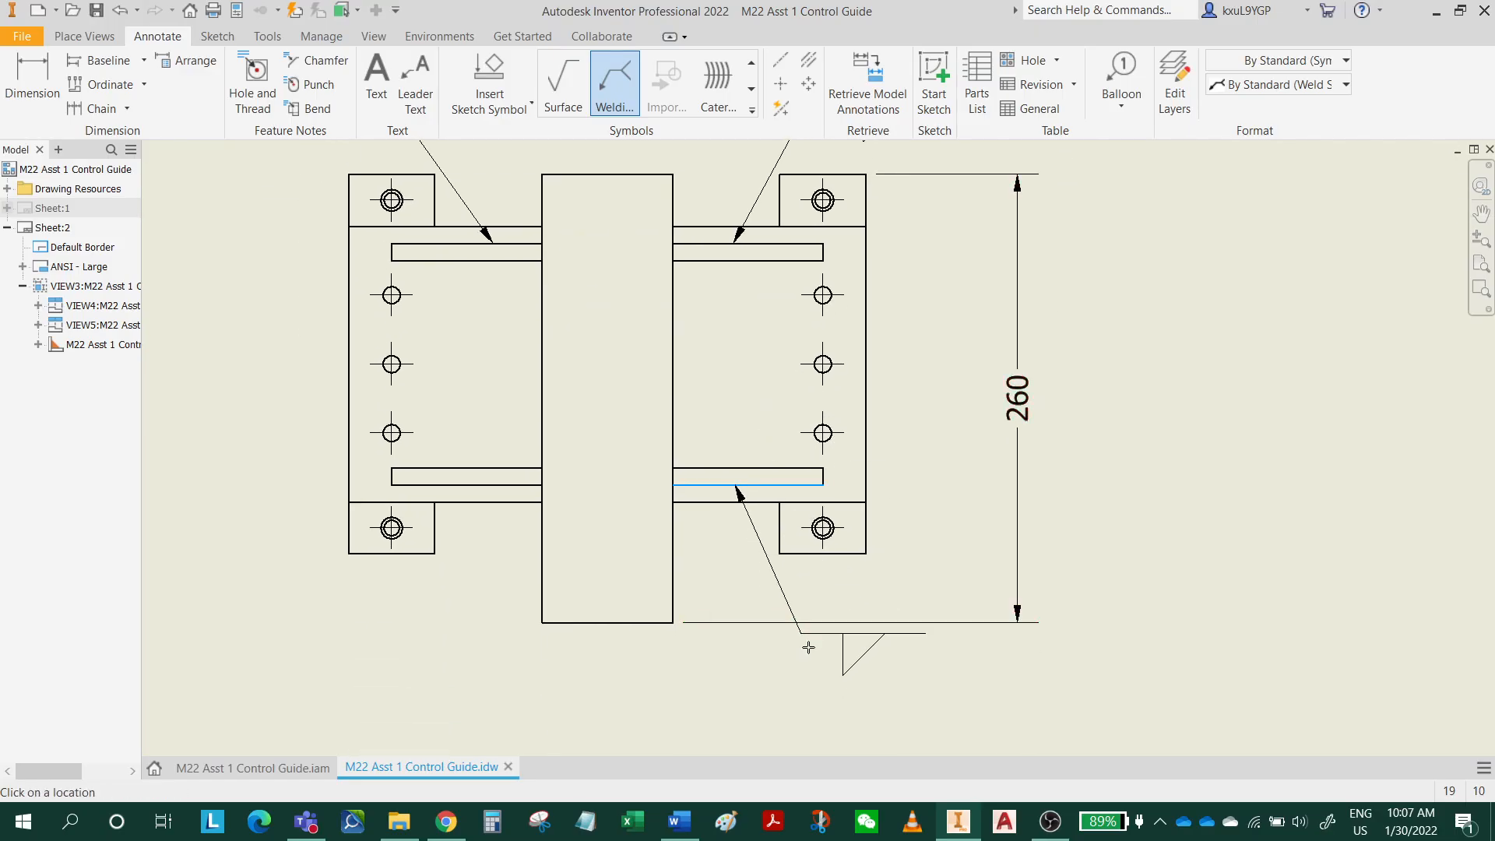
pyautogui.click(828, 671)
pyautogui.rightClick(829, 672)
pyautogui.click(899, 671)
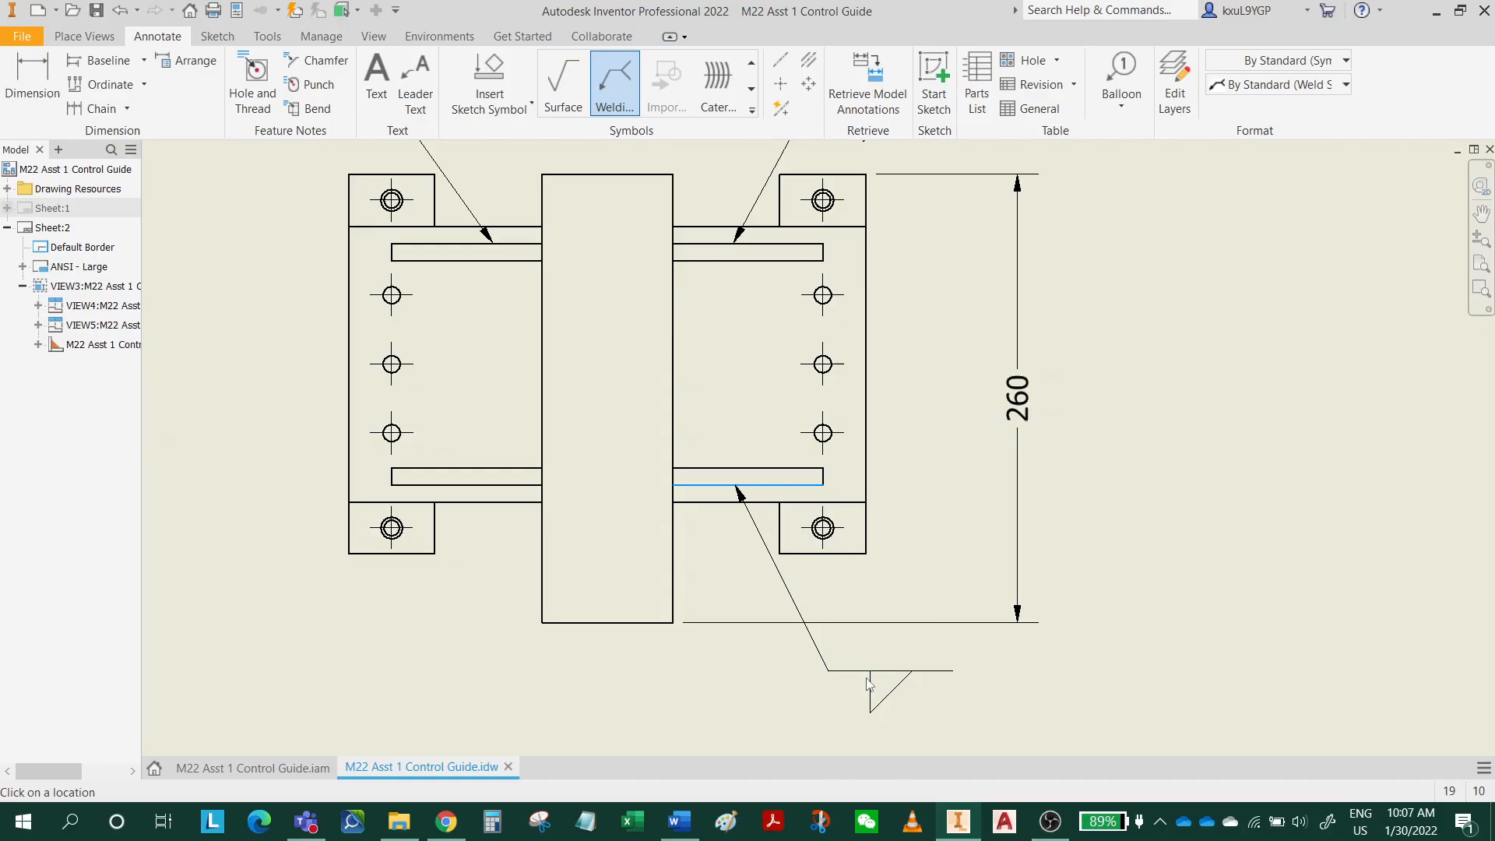
pyautogui.click(582, 539)
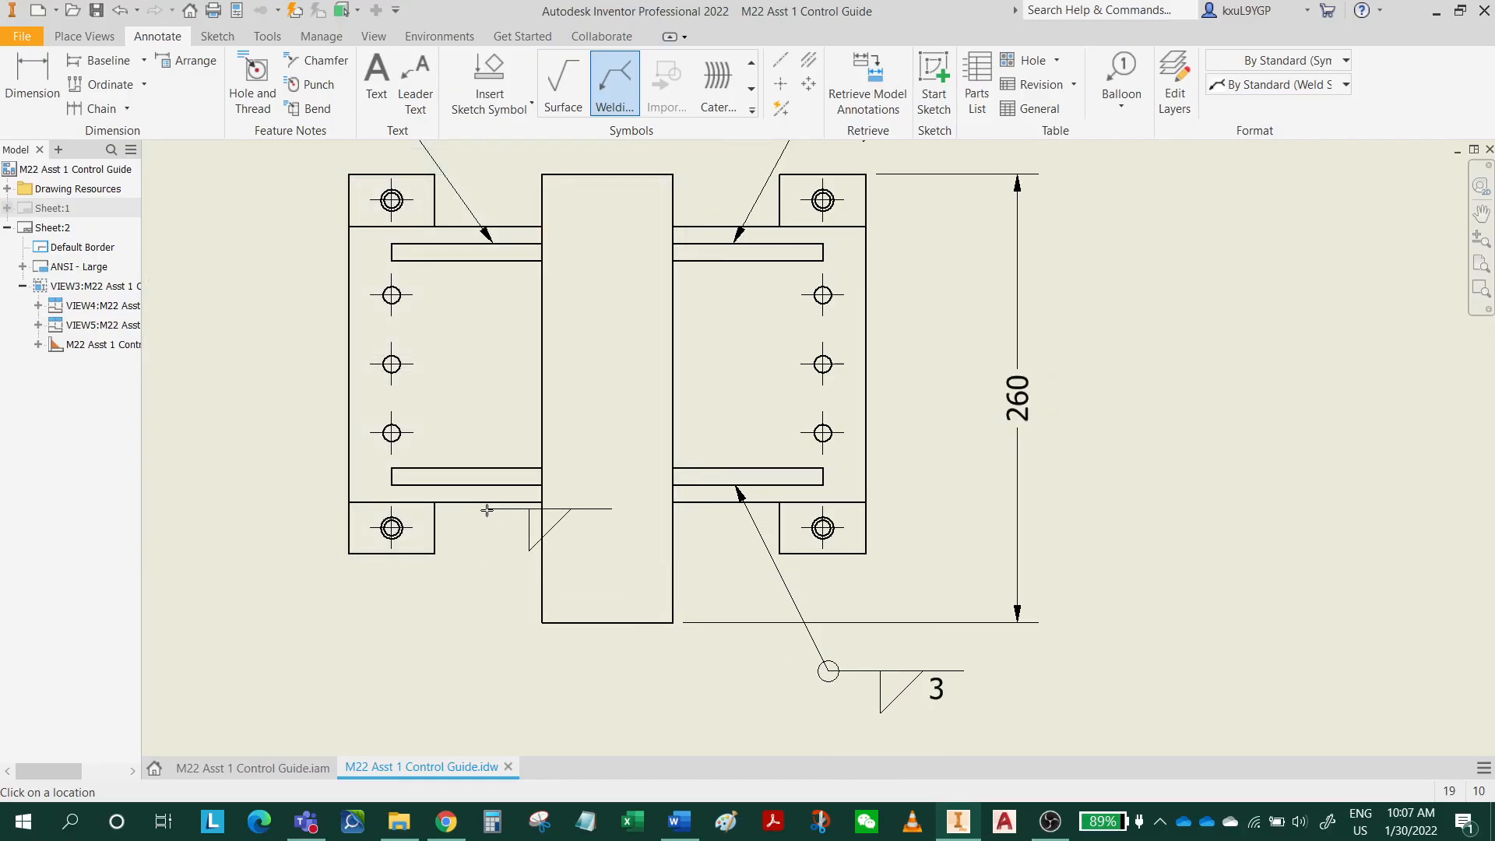
# Add an all-around fillet weld symbol with length 3 to the top view's lower-left rib, and end the welding symbol command.
pyautogui.click(483, 484)
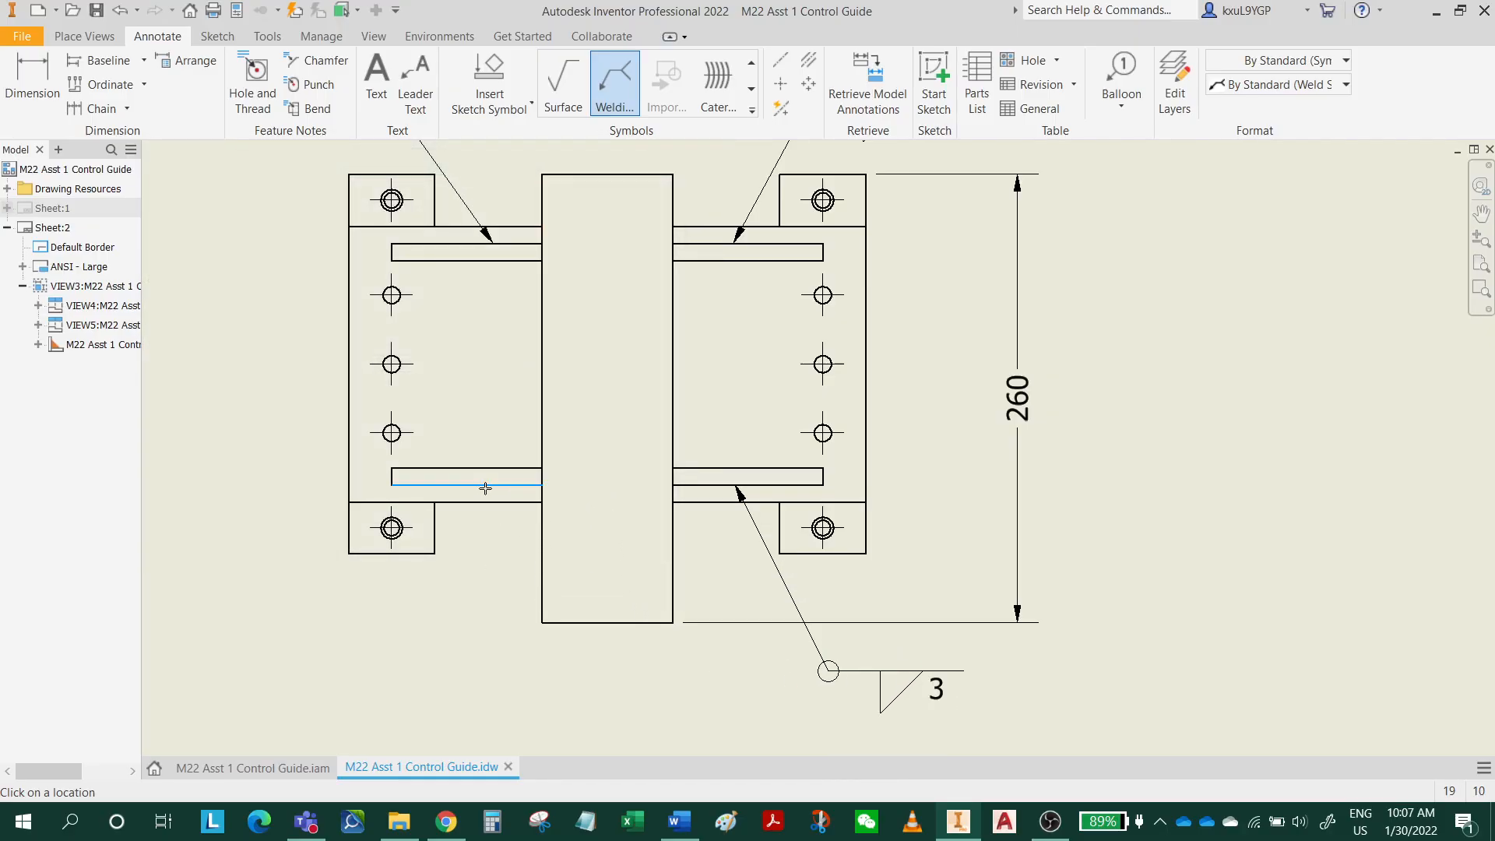
pyautogui.click(399, 621)
pyautogui.rightClick(398, 621)
pyautogui.click(465, 624)
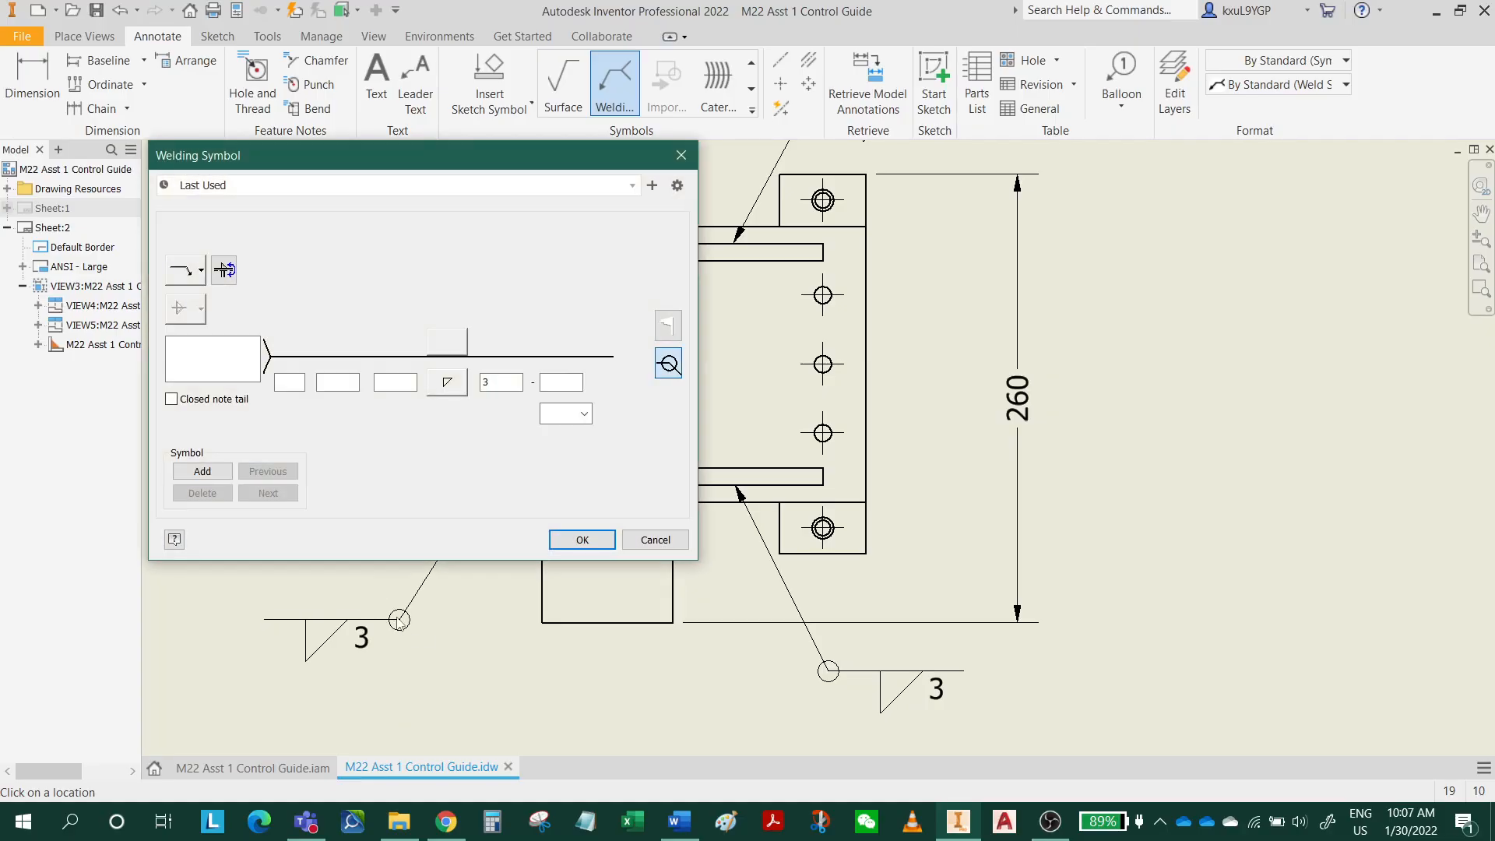
pyautogui.click(581, 544)
pyautogui.moveTo(823, 514)
pyautogui.mouseDown(button='middle')
pyautogui.moveTo(824, 649)
pyautogui.moveTo(865, 608)
pyautogui.moveTo(887, 475)
pyautogui.mouseUp(button='middle')
pyautogui.press('Escape')
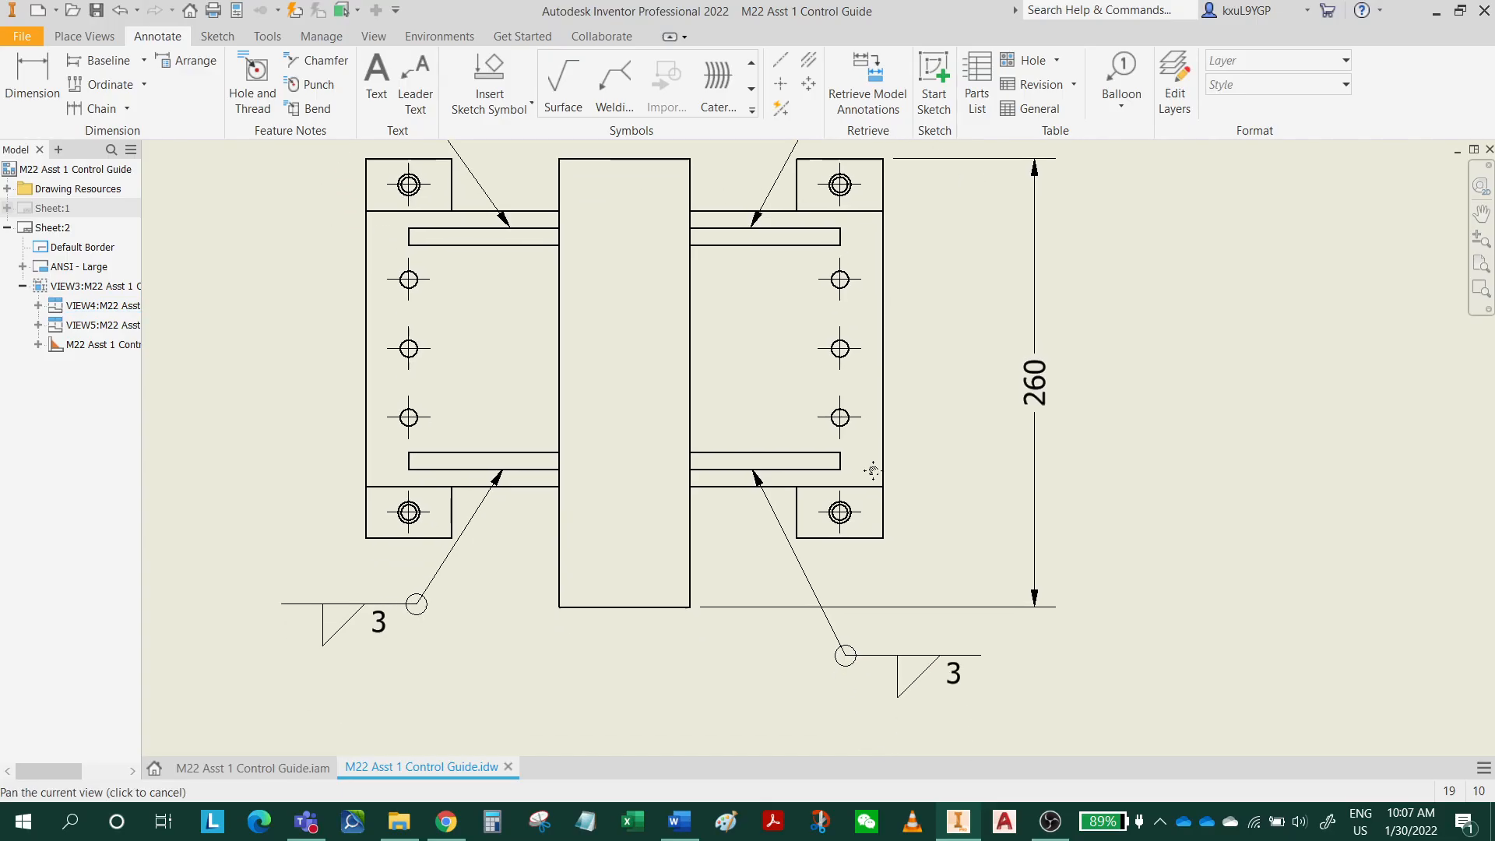
# Delete the weld symbols at the top view's lower-right, lower-left and upper-left ribs.
pyautogui.click(954, 672)
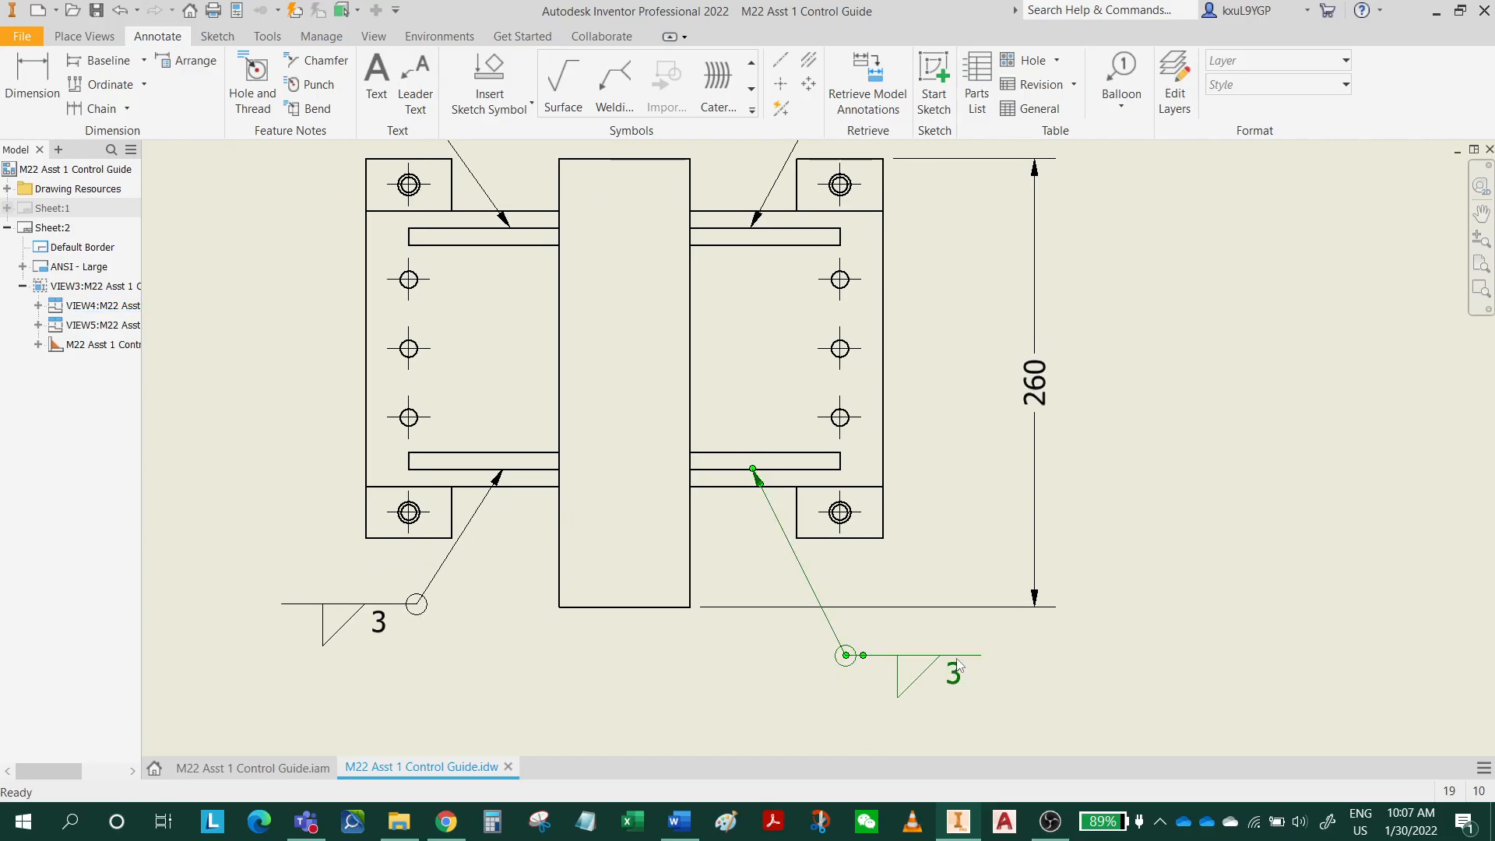
pyautogui.click(402, 605)
pyautogui.press('Delete')
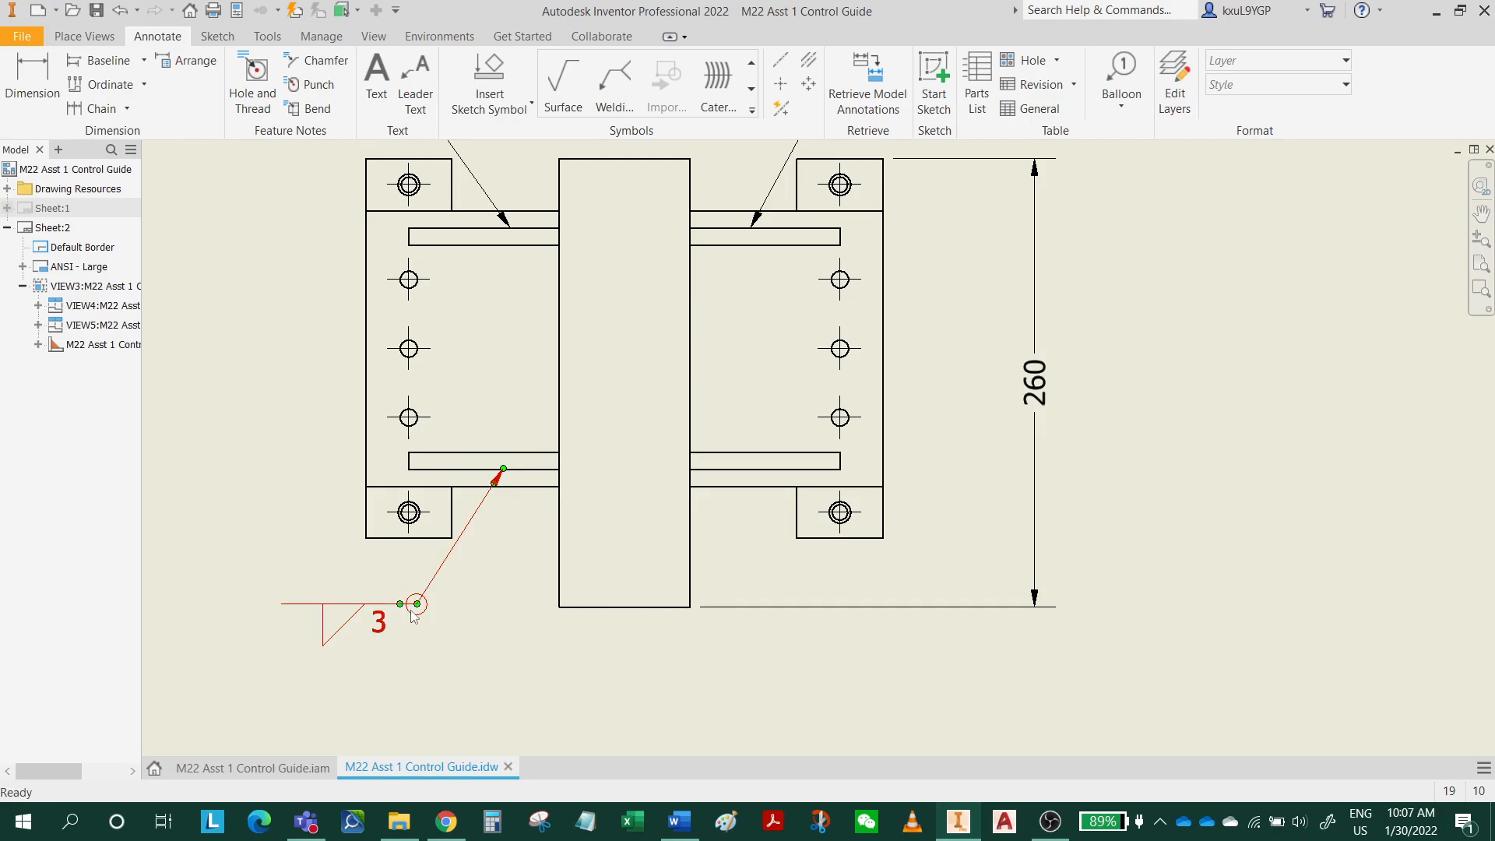
pyautogui.moveTo(534, 574); pyautogui.dragTo(527, 745, button='middle')
pyautogui.click(341, 259)
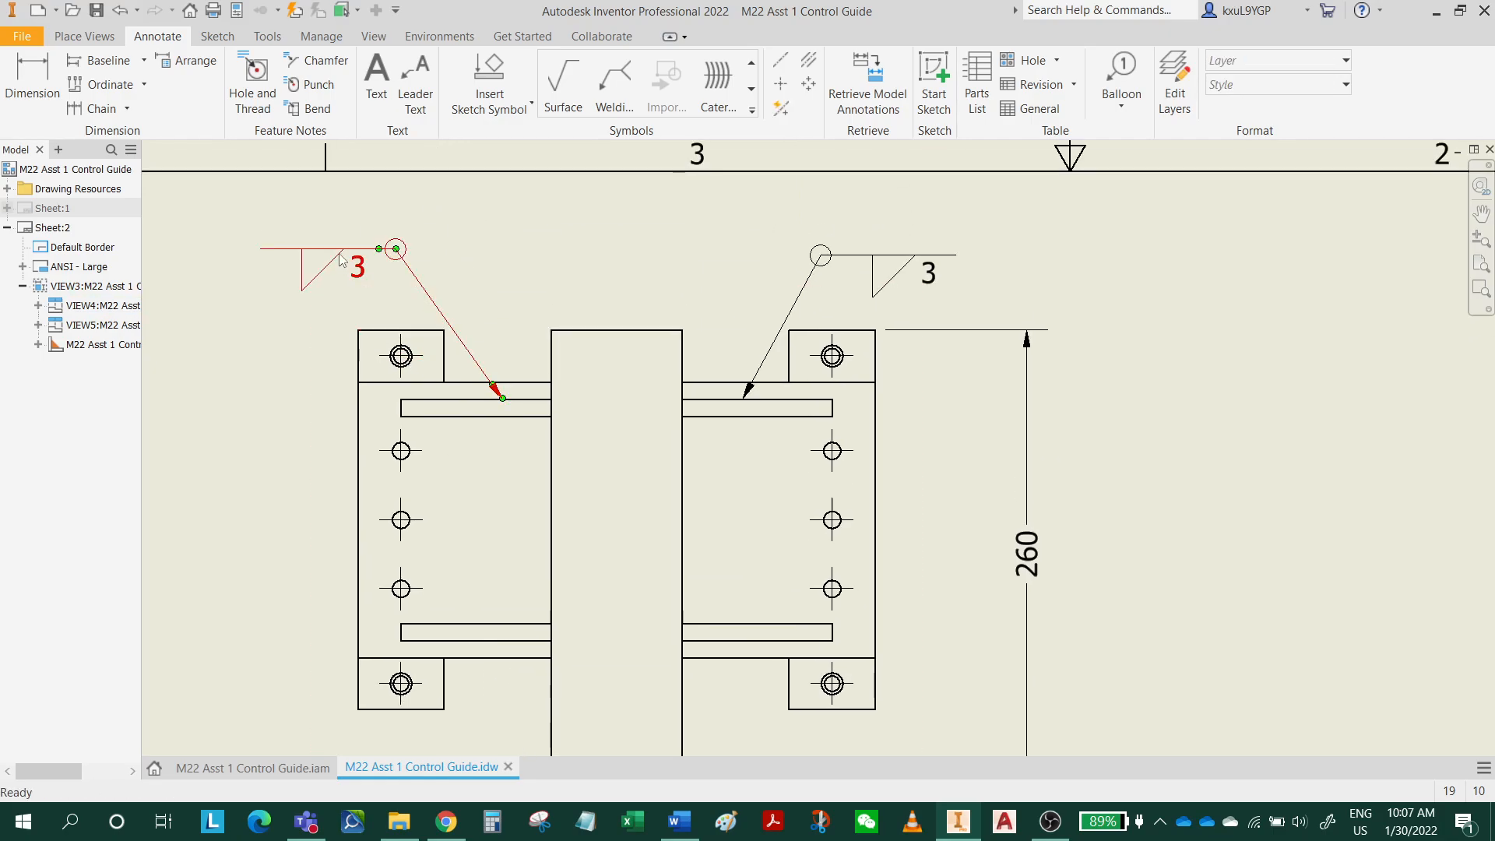
pyautogui.press('Delete')
# Add the tail note "TYP. OF 4" to the upper-right rib's weld symbol in the top view.
pyautogui.doubleClick(919, 269)
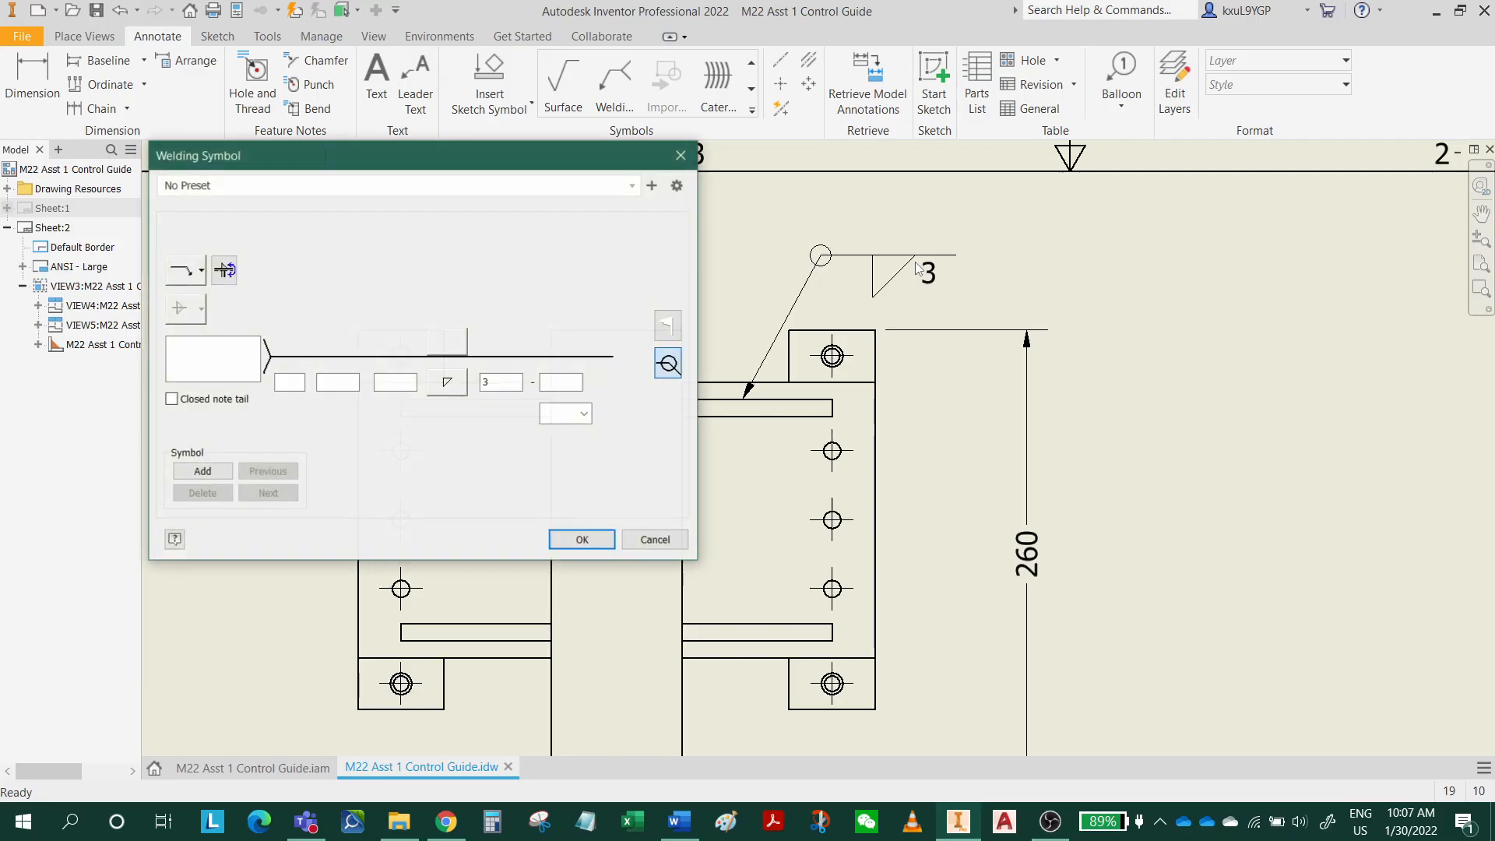
pyautogui.click(232, 358)
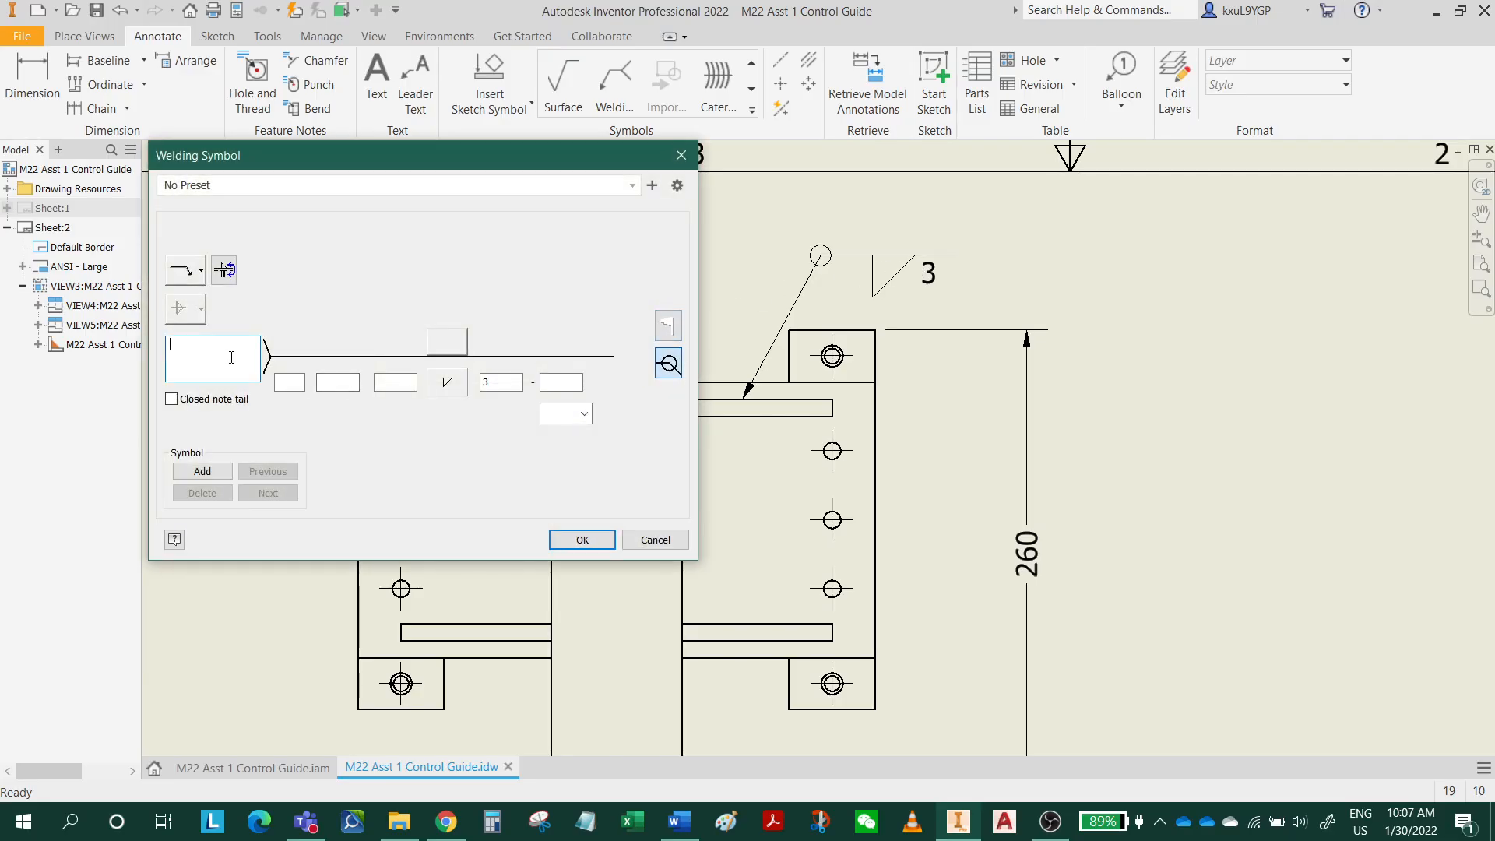
pyautogui.write('TYP.')
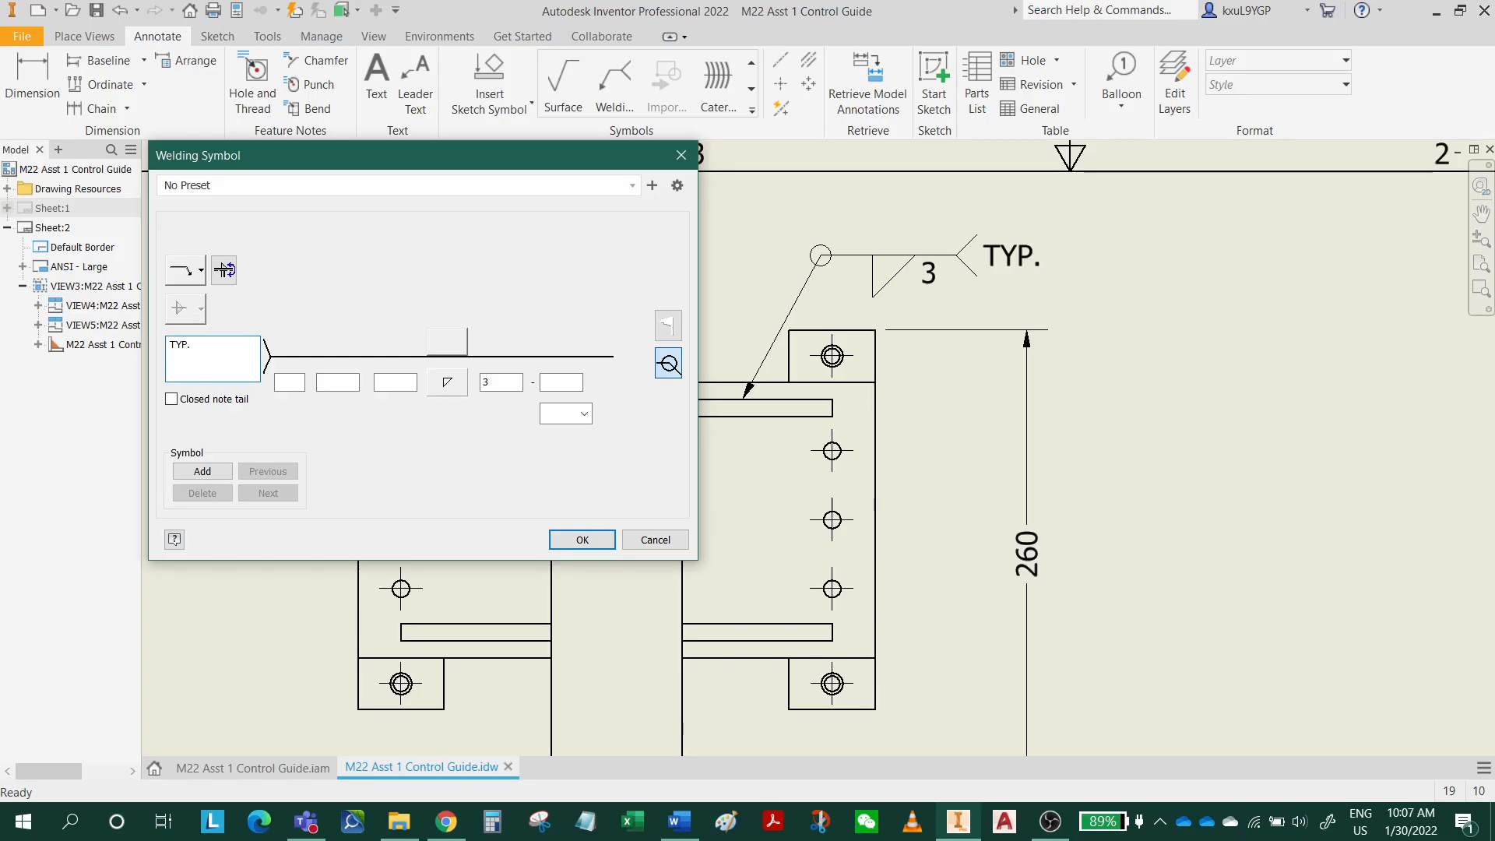
pyautogui.write(' OF 4')
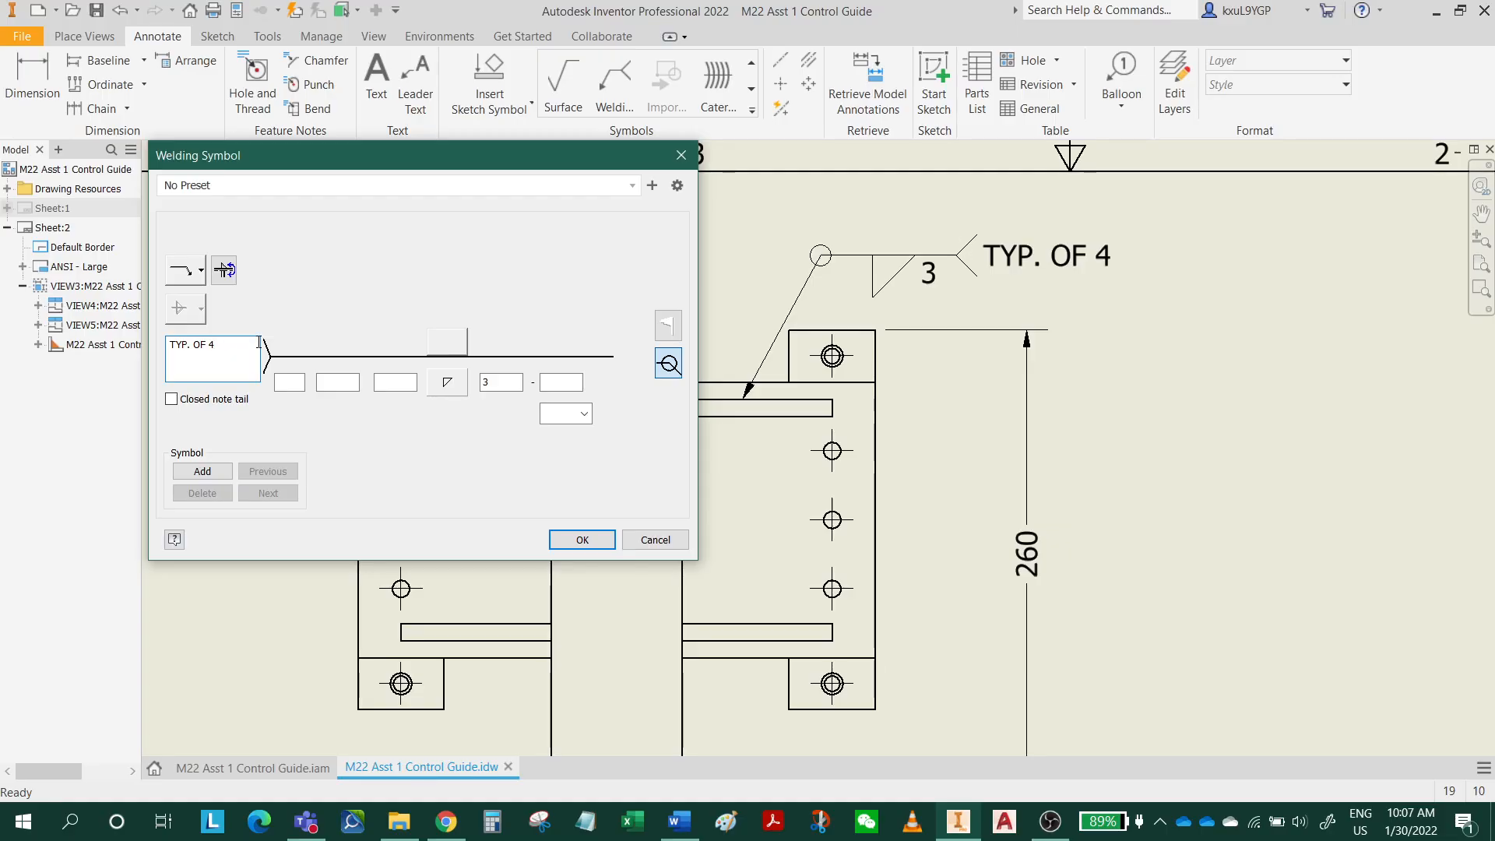
pyautogui.click(582, 539)
pyautogui.moveTo(942, 390); pyautogui.dragTo(986, 308, button='middle')
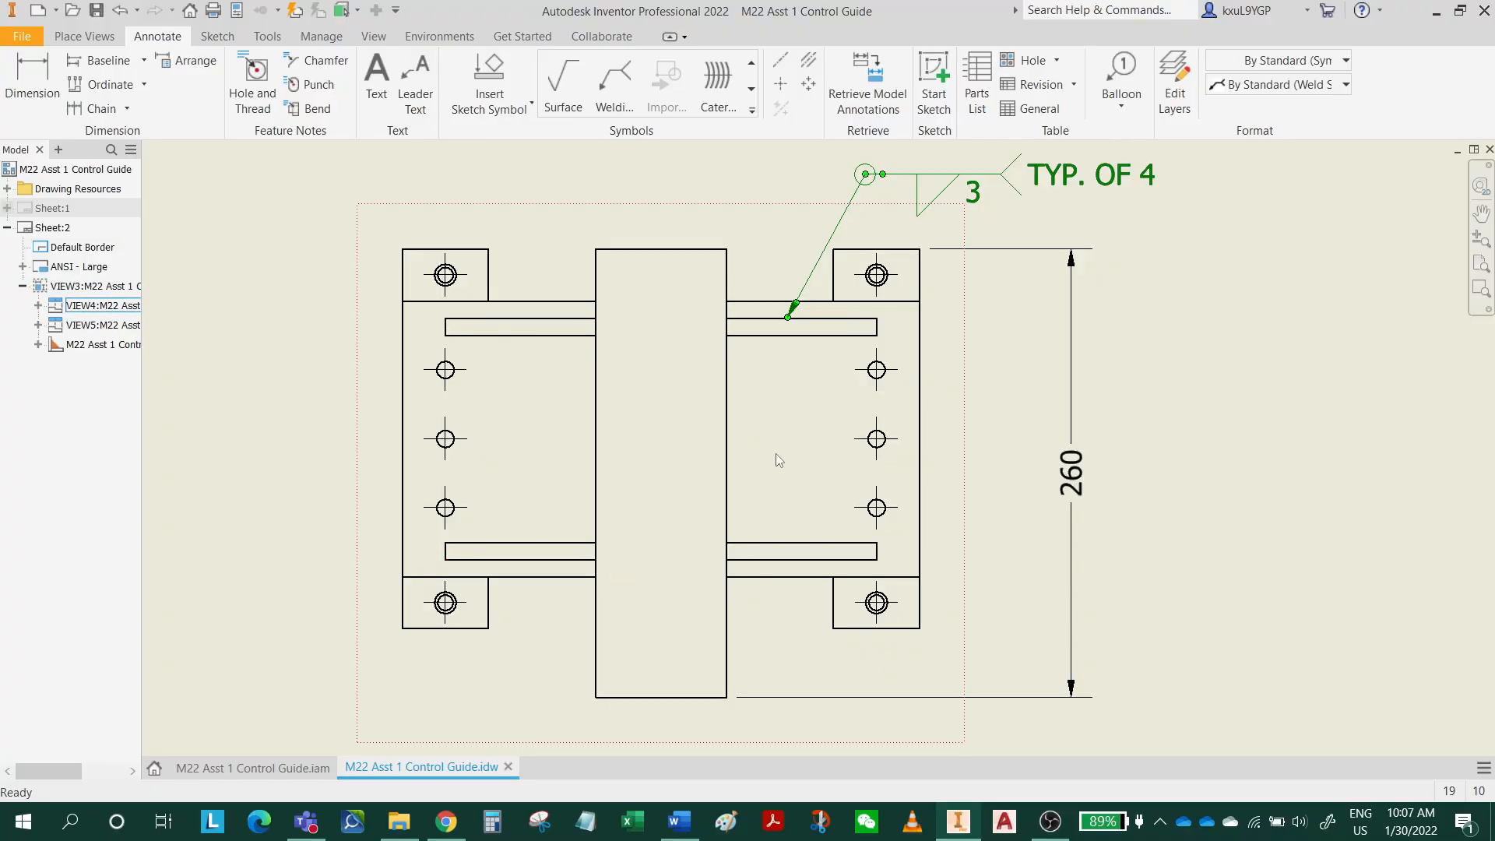
pyautogui.moveTo(880, 333); pyautogui.dragTo(812, 506, button='middle')
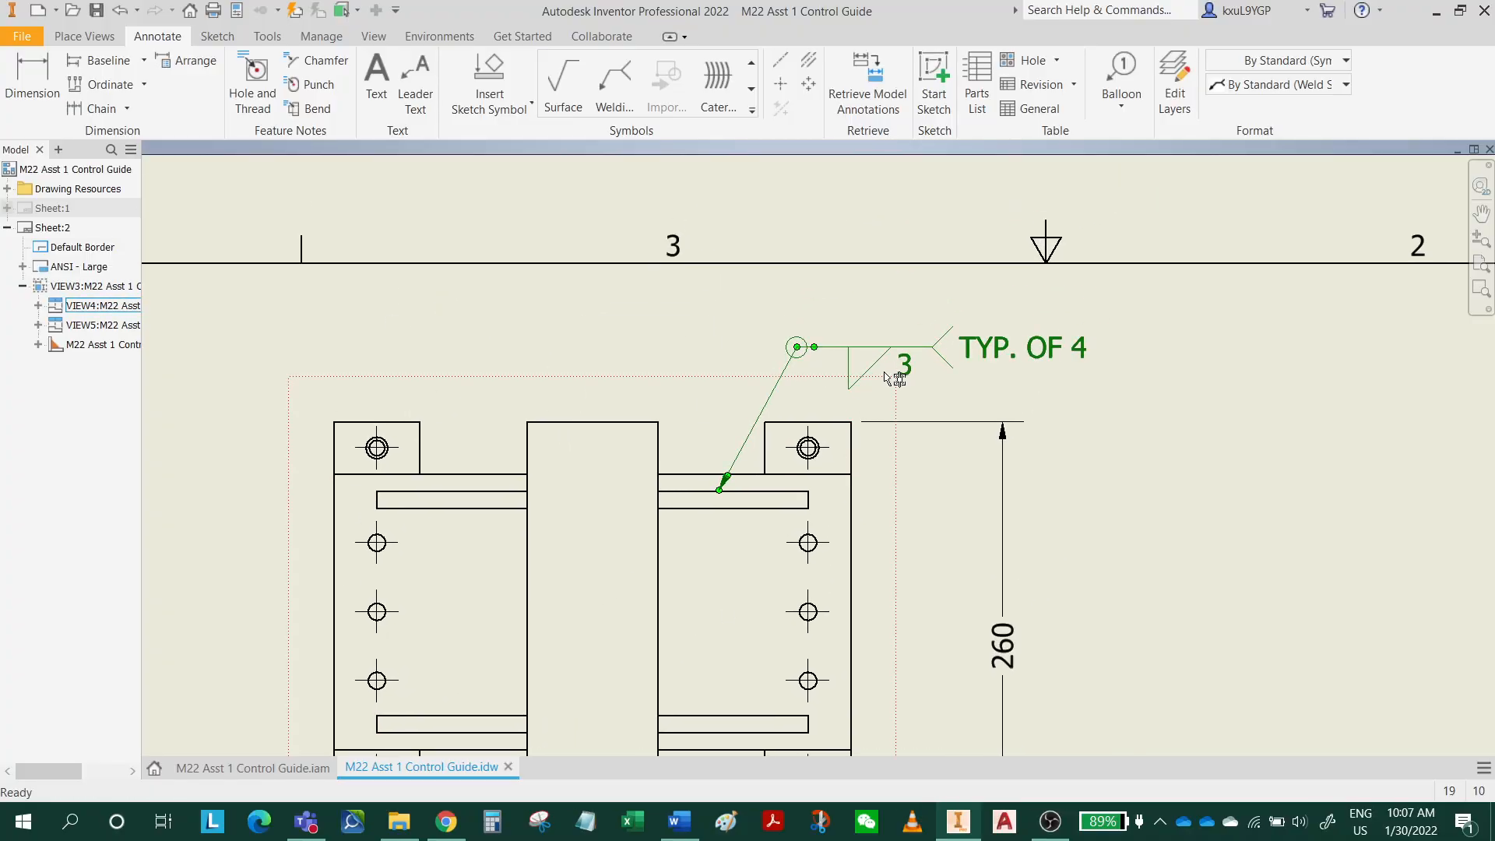
pyautogui.click(1156, 379)
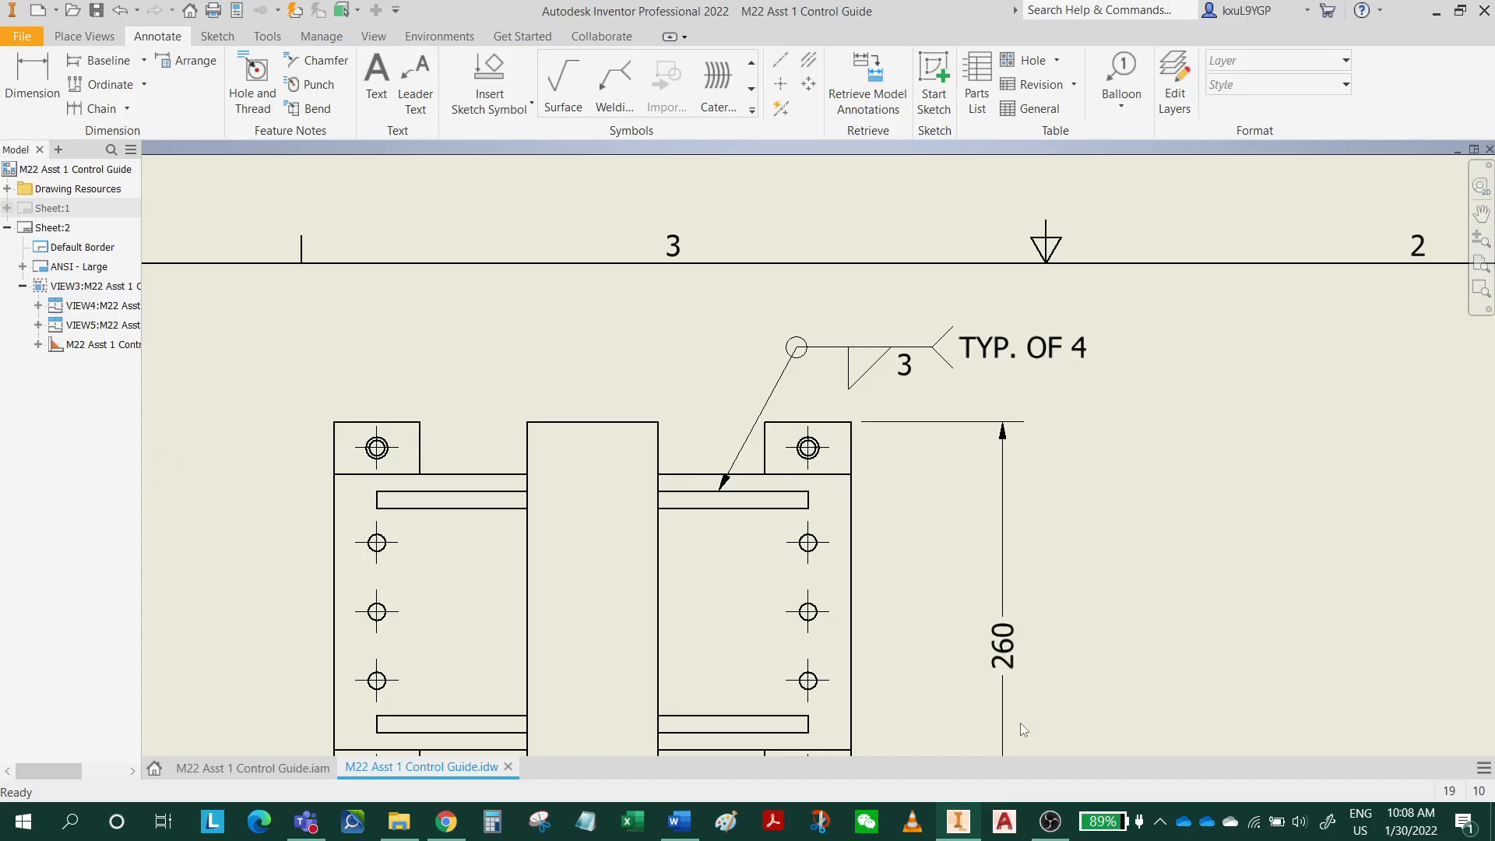
# Attach a welding symbol leader to the side view's joint between the upper and lower base plates, at the upper plate's right end.
pyautogui.scroll(-5, 1251, 751)
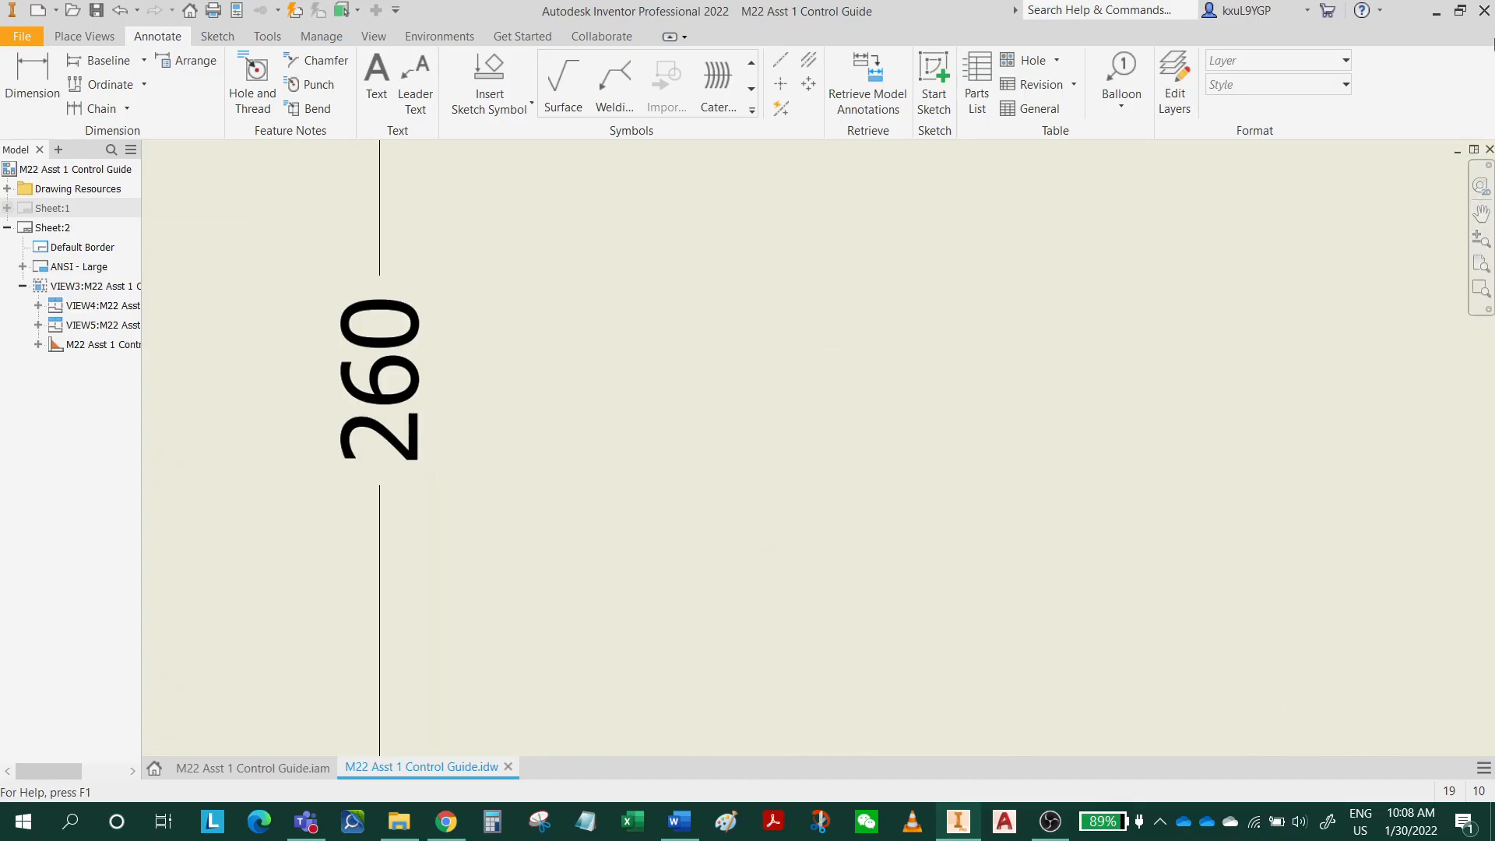
pyautogui.scroll(10, 1048, 371)
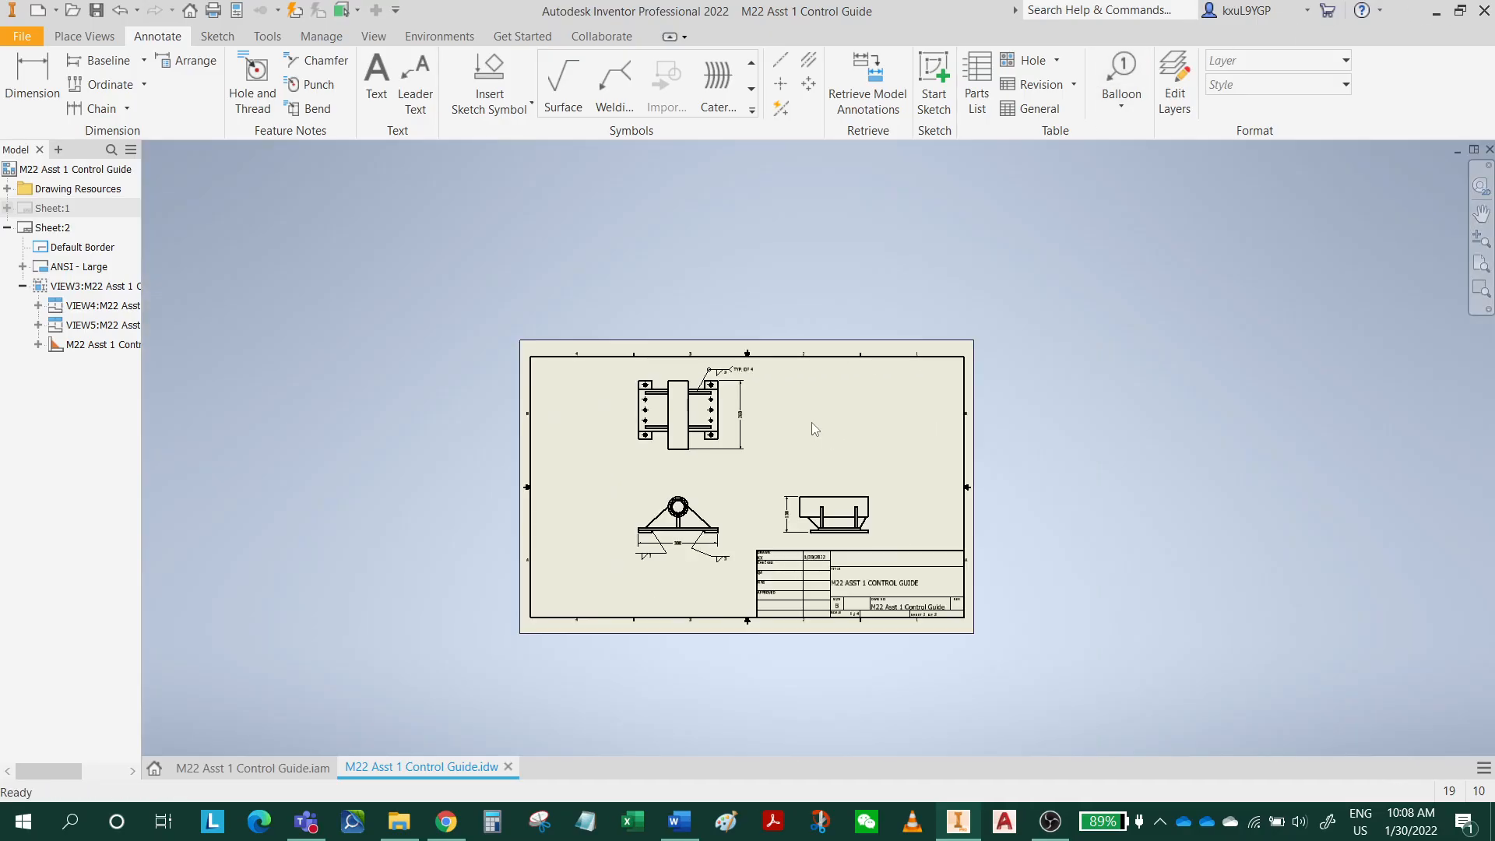
pyautogui.scroll(-5, 812, 422)
pyautogui.moveTo(913, 524); pyautogui.dragTo(899, 381, button='middle')
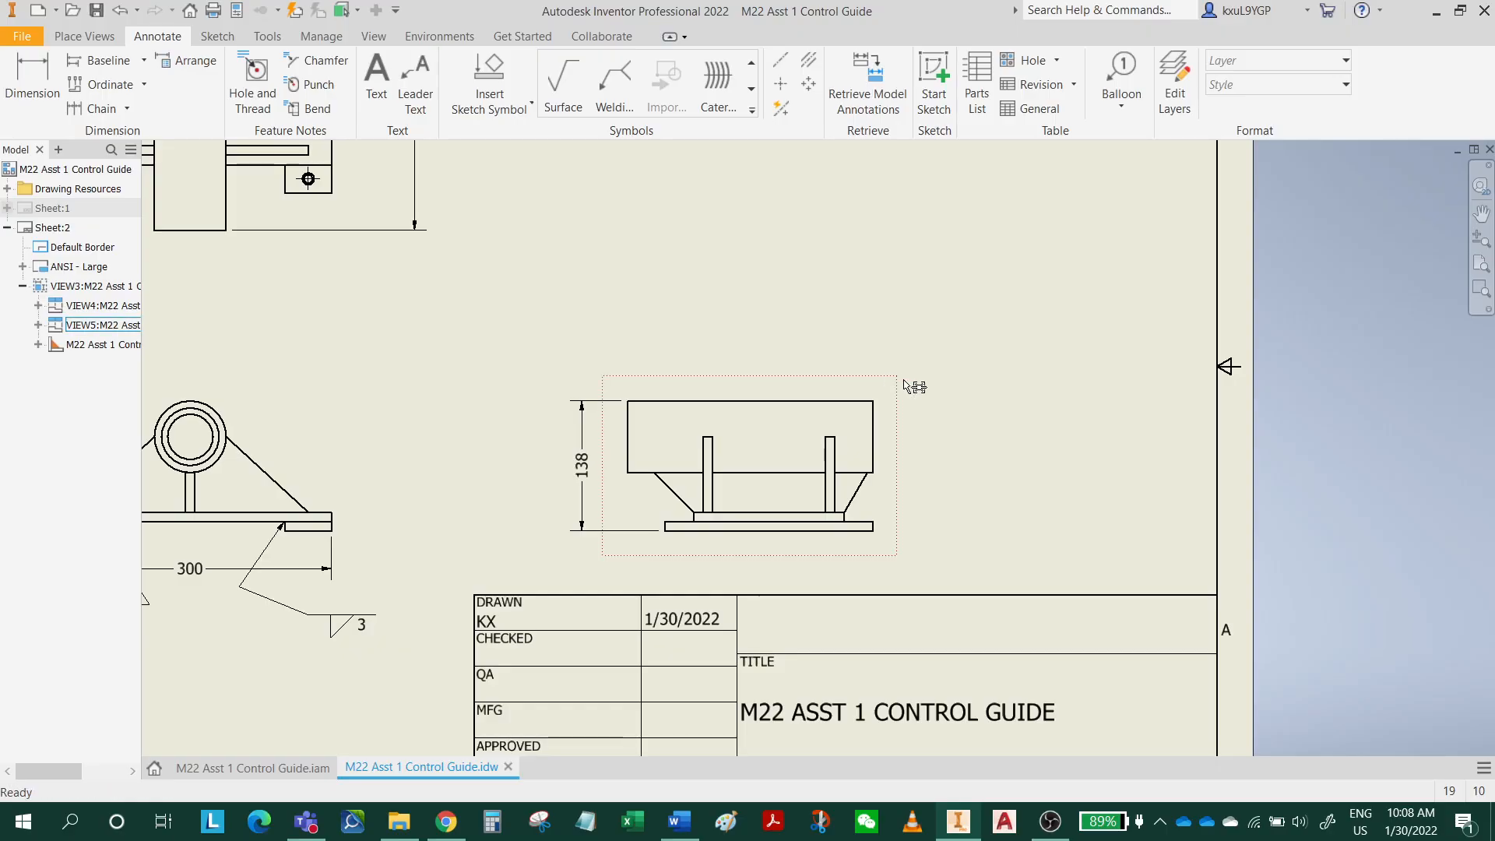
pyautogui.click(615, 83)
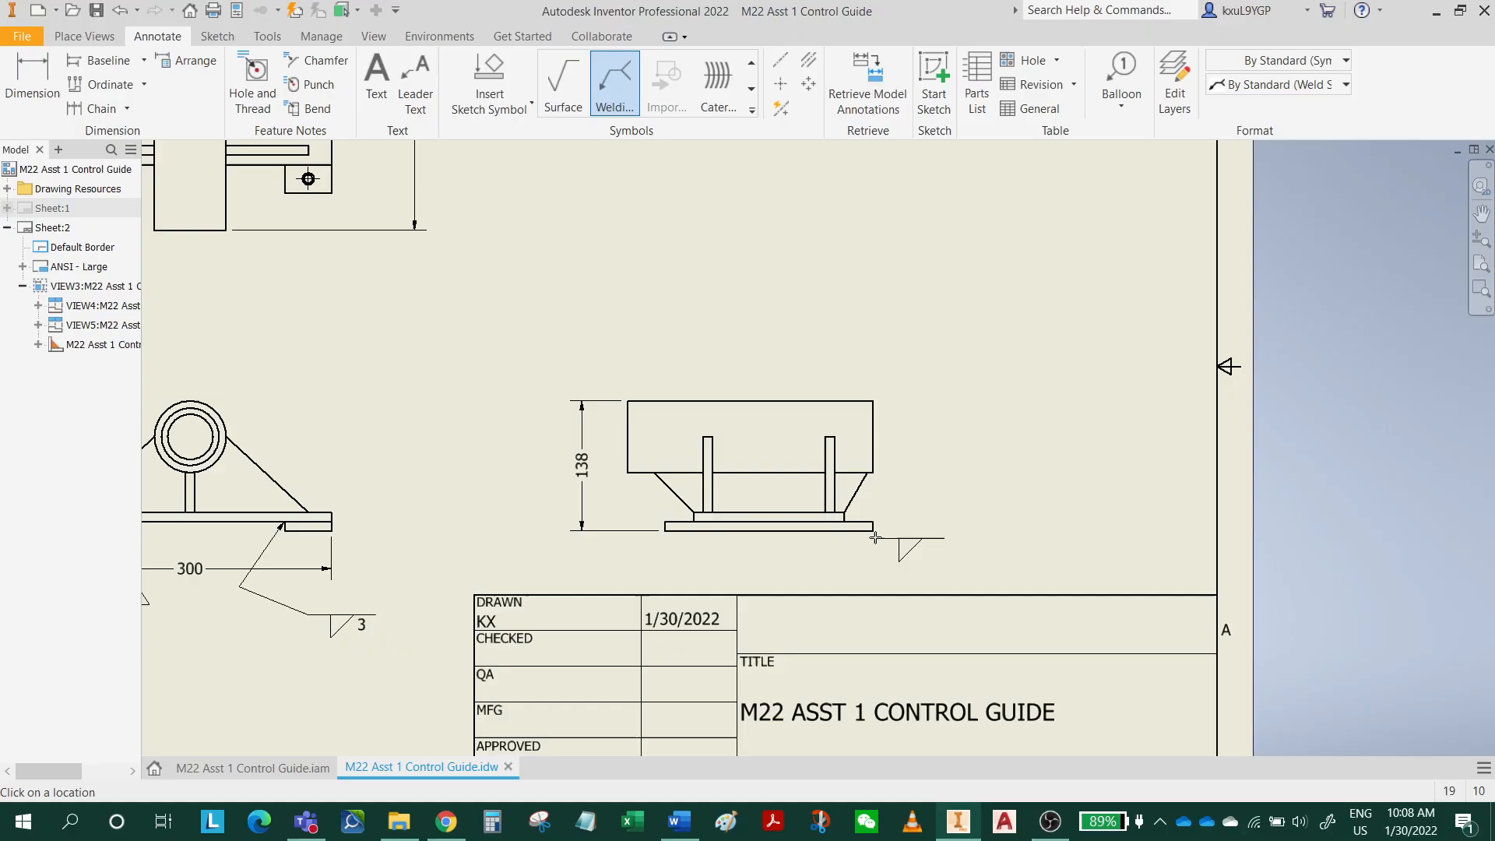
pyautogui.scroll(-3, 864, 521)
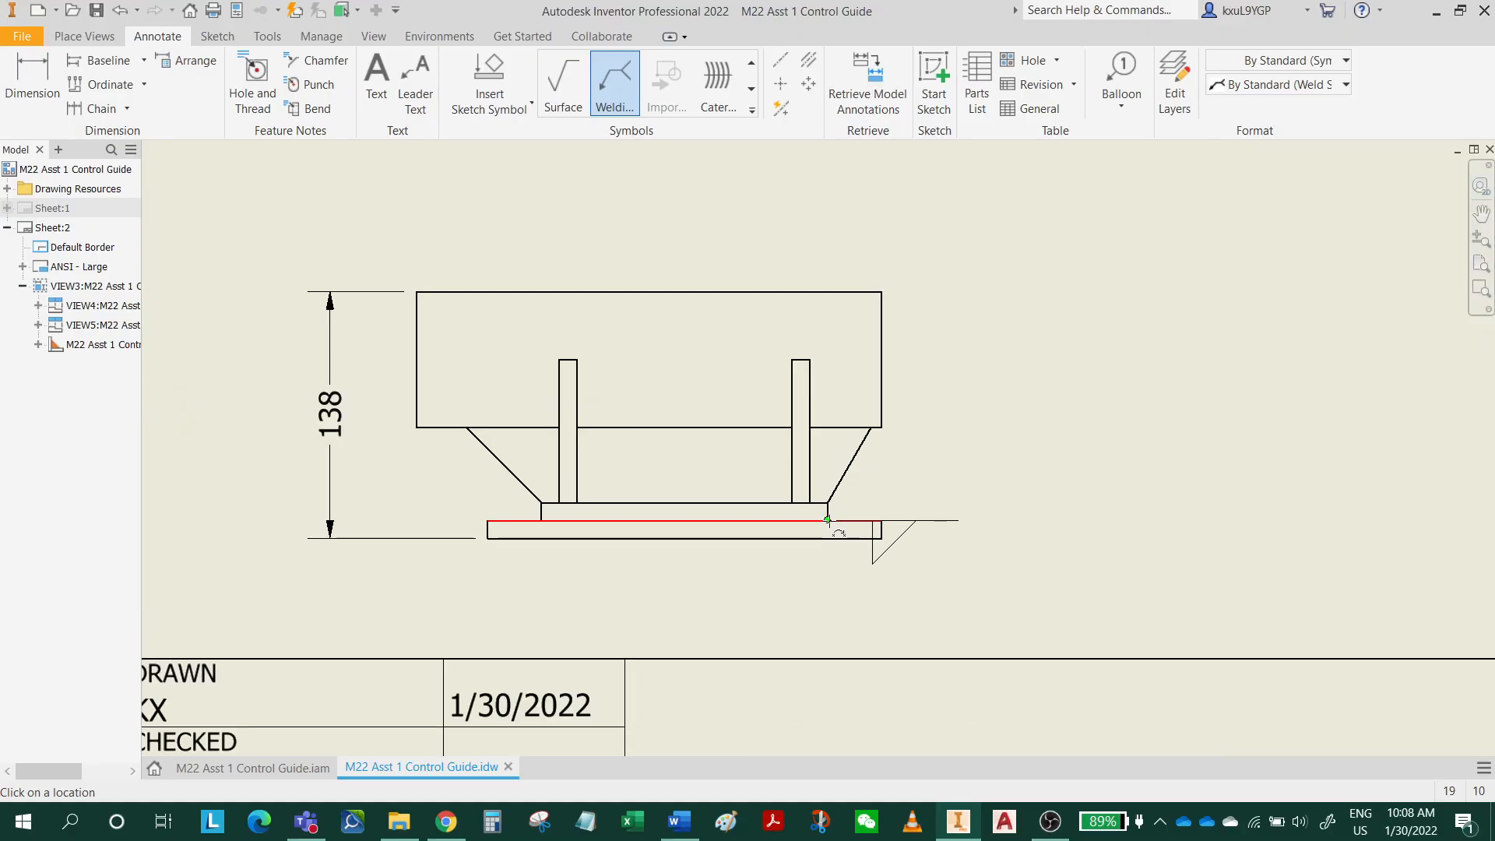
pyautogui.click(828, 519)
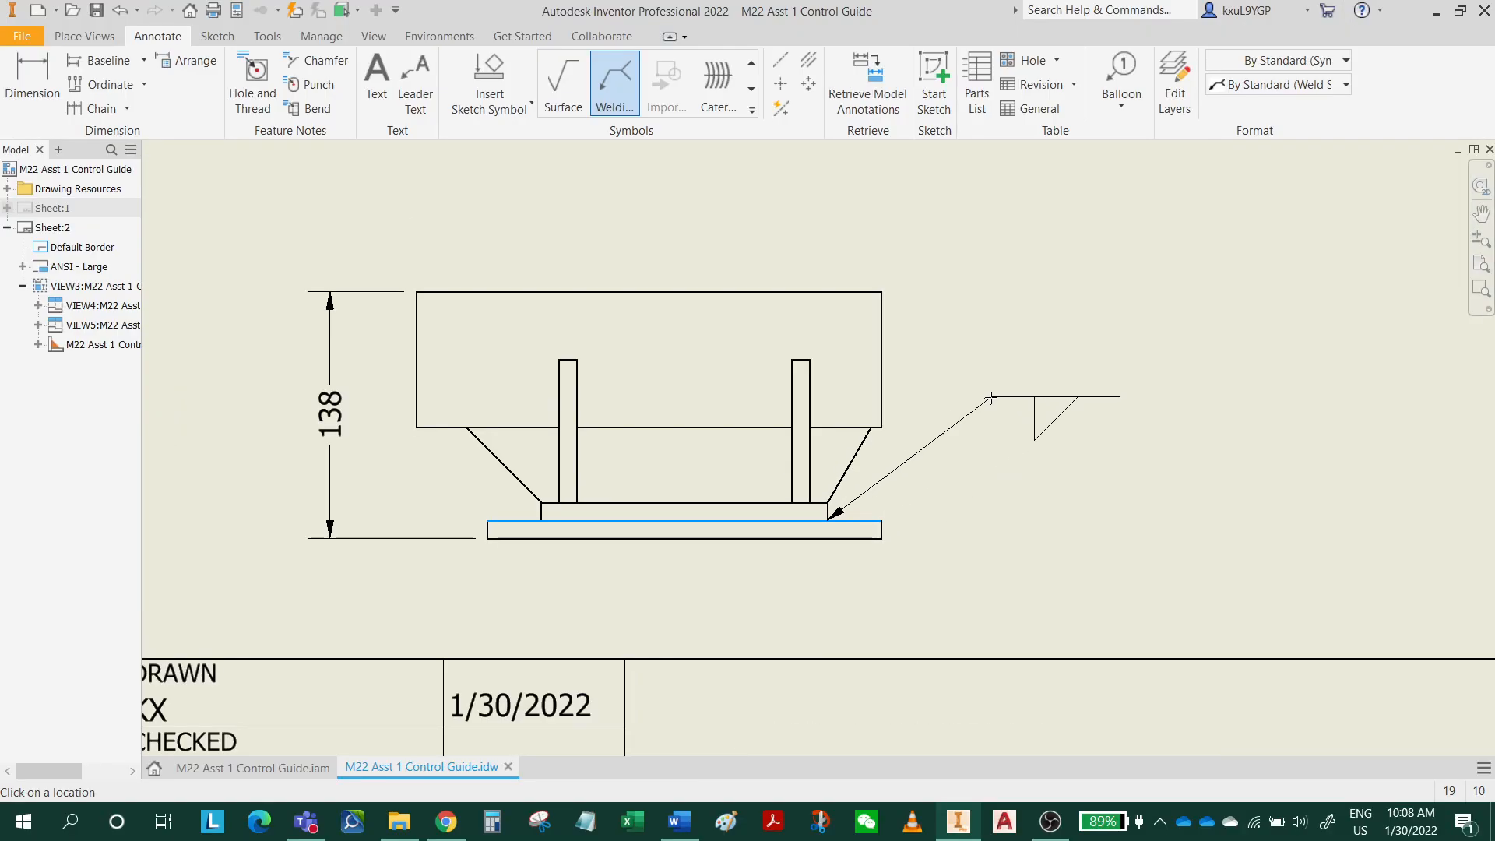
pyautogui.click(990, 398)
pyautogui.rightClick(991, 399)
pyautogui.click(1035, 399)
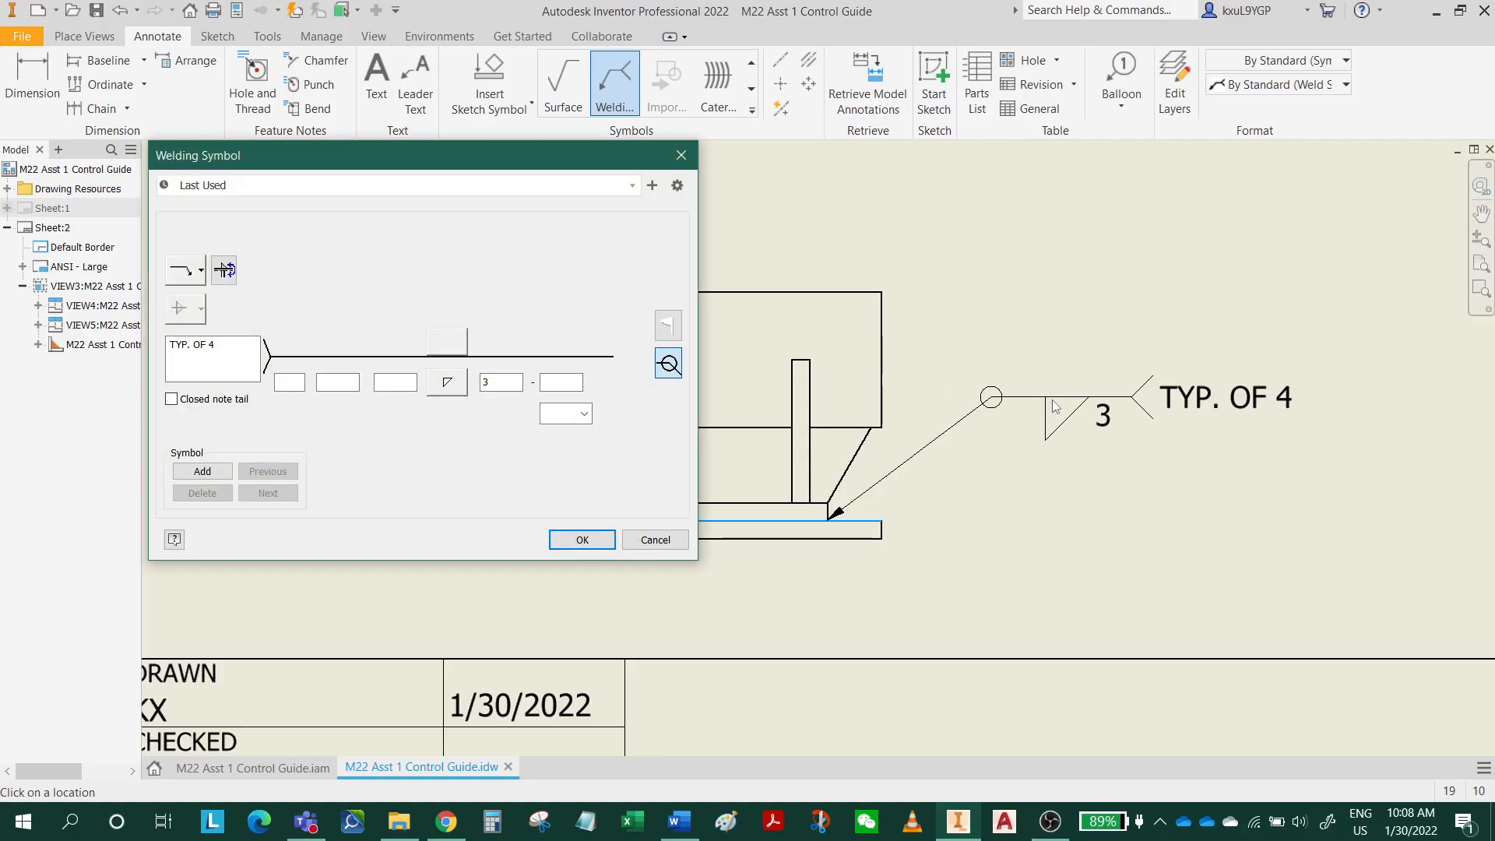
# Make the base-plate weld symbol a double-sided fillet with length 3 on both sides, without the all-around mark or tail note.
pyautogui.click(669, 364)
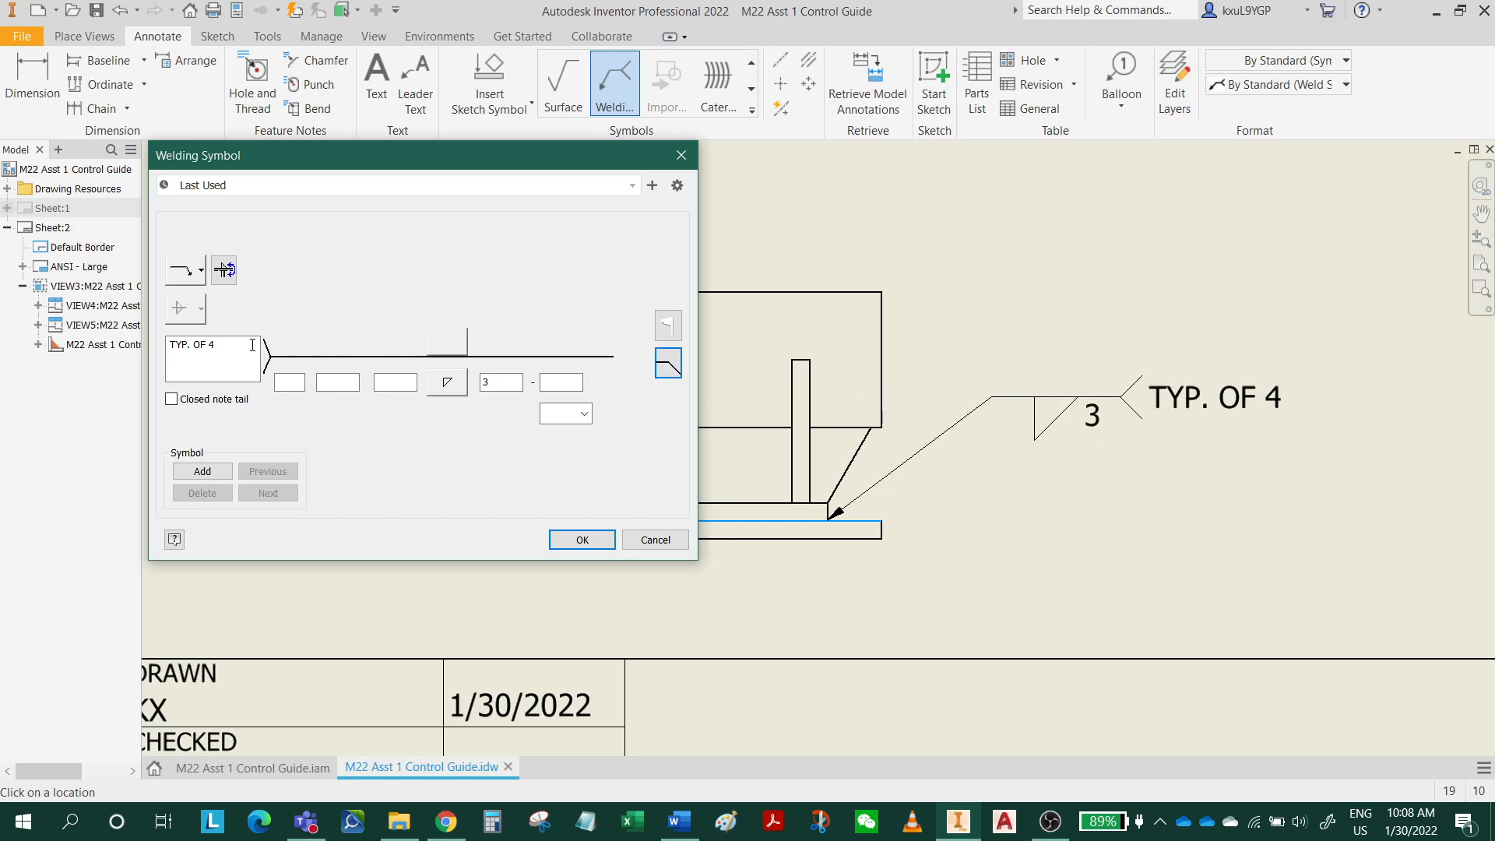
pyautogui.moveTo(252, 345); pyautogui.dragTo(70, 343)
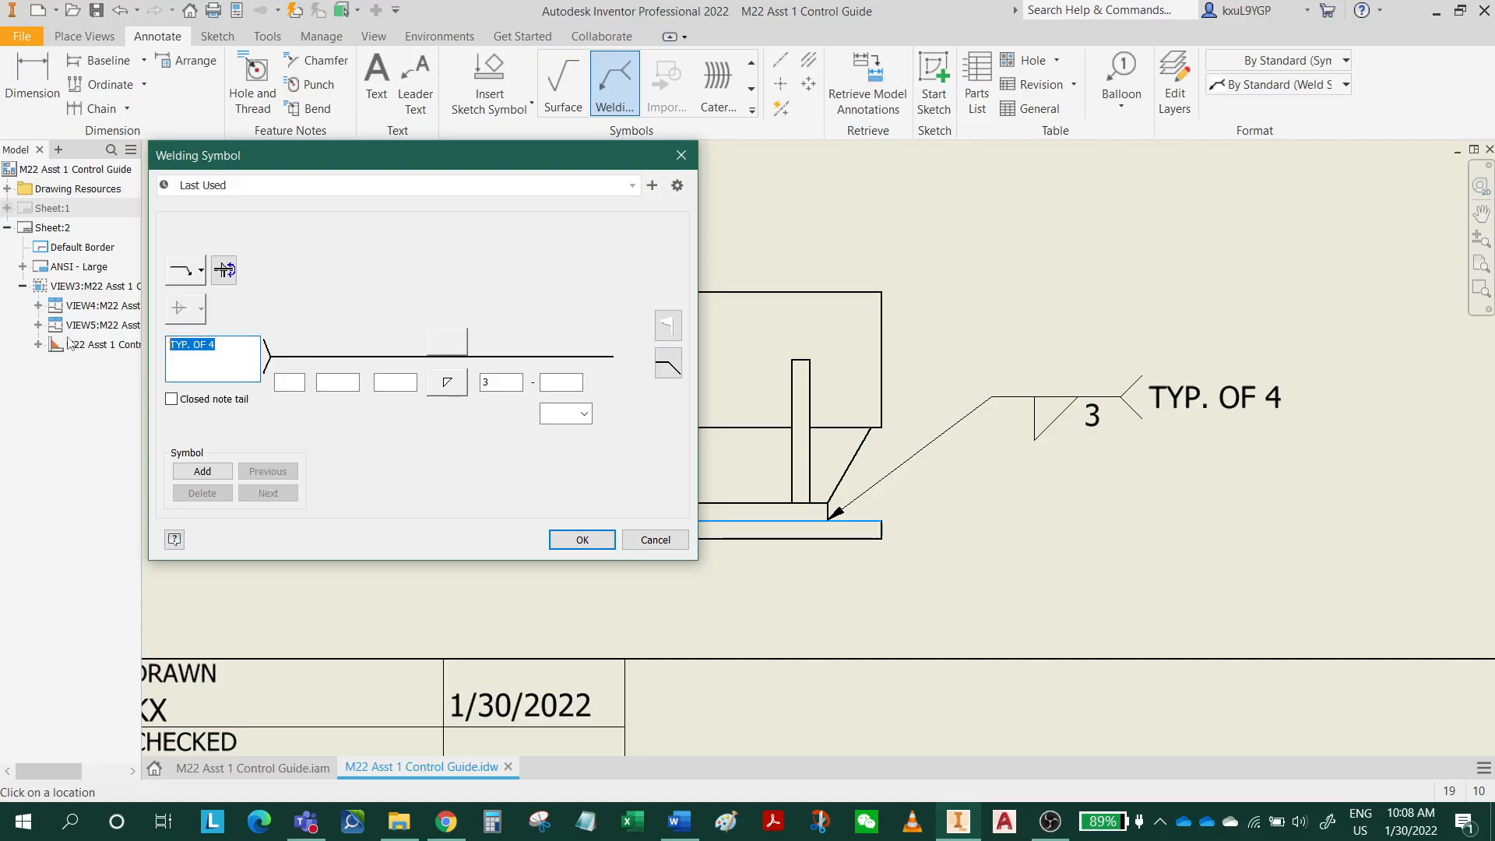
pyautogui.press('Delete')
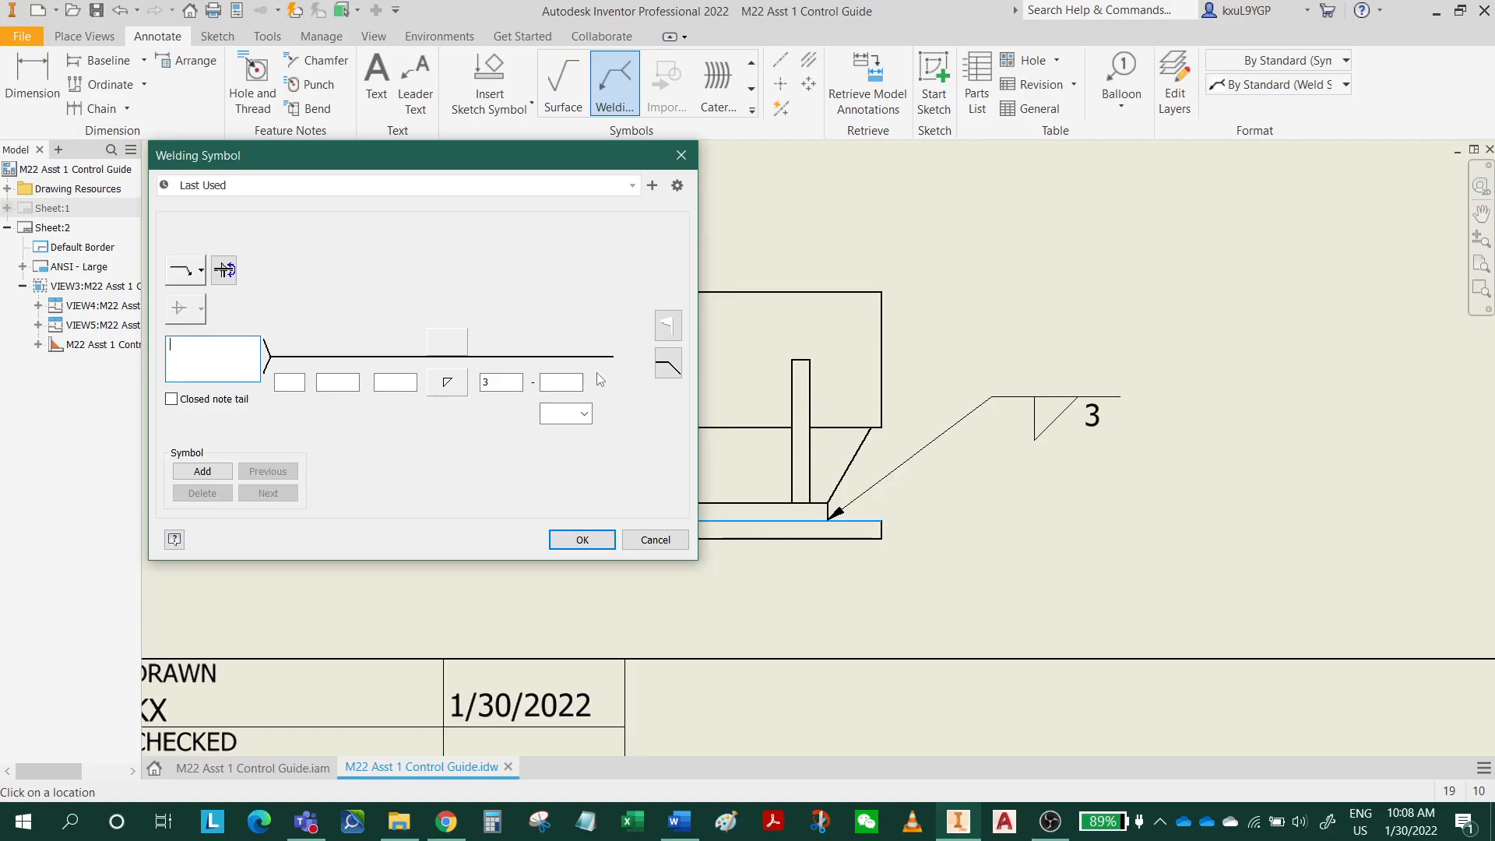
pyautogui.click(449, 341)
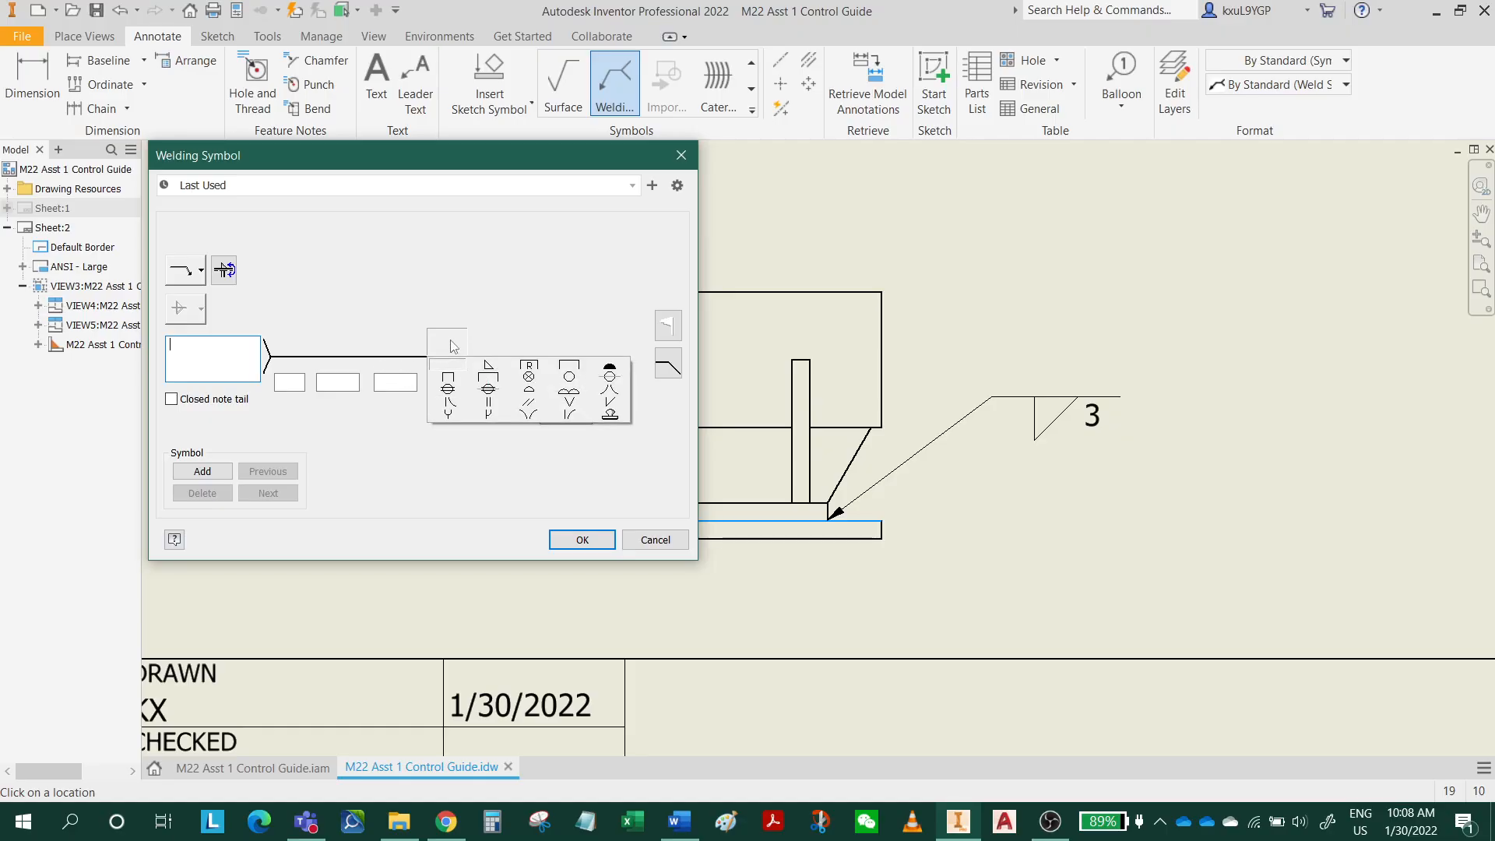
pyautogui.click(491, 366)
pyautogui.click(505, 345)
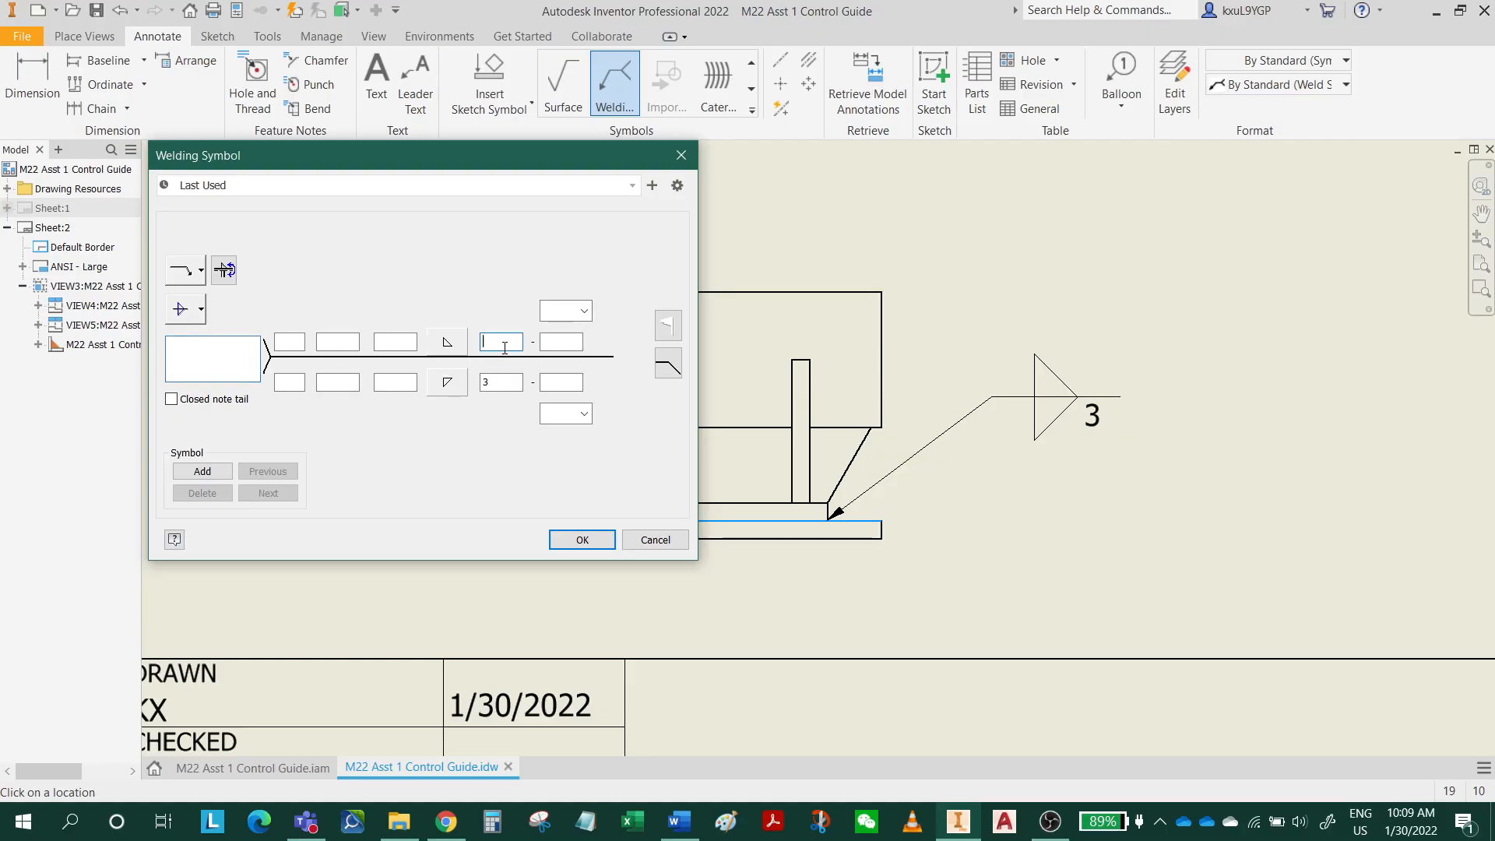
pyautogui.click(582, 539)
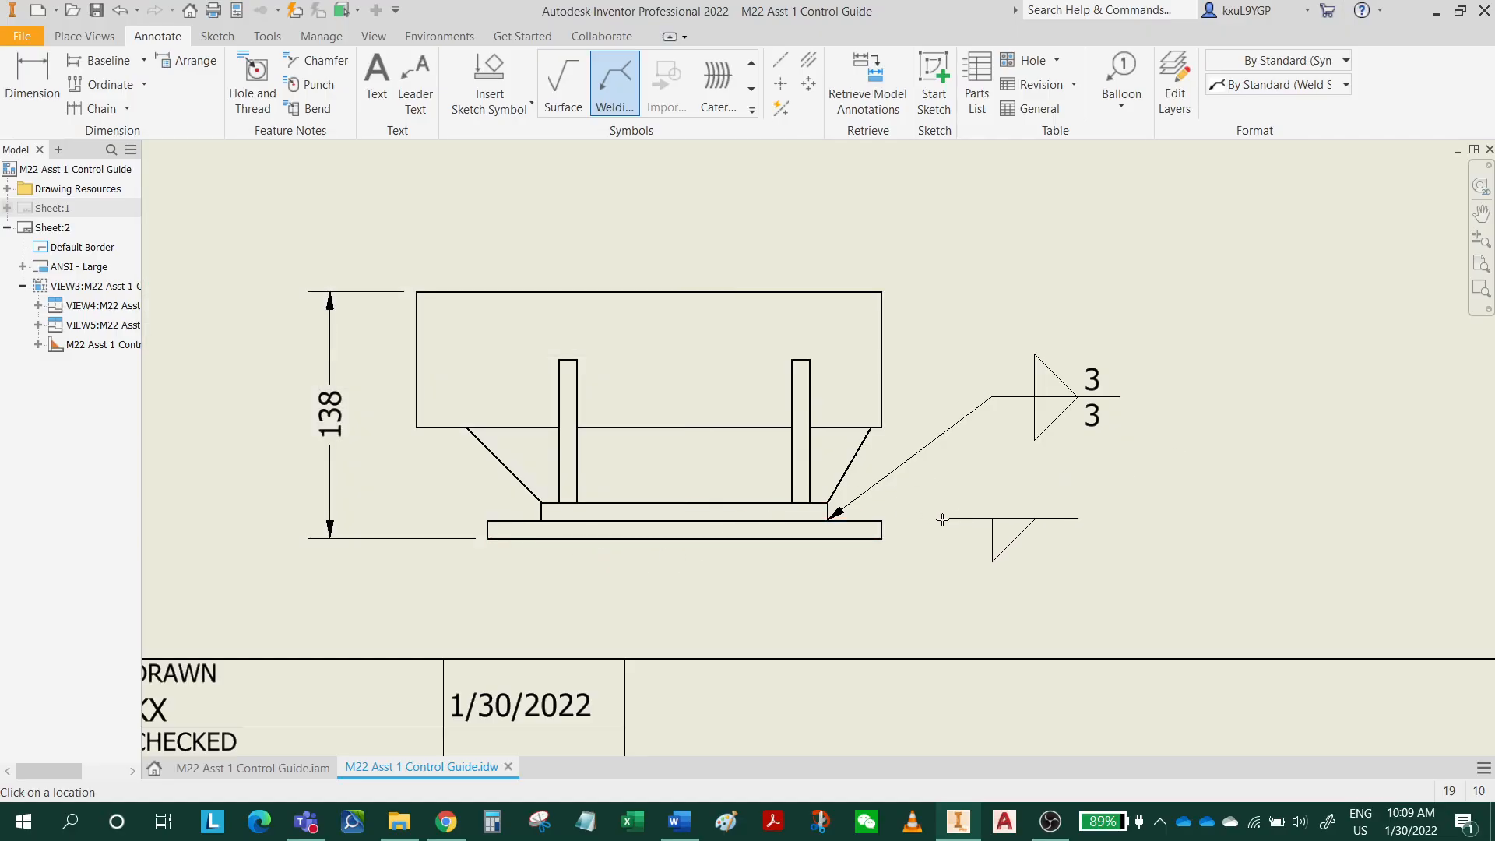
# Add a double-sided fillet weld symbol with length 3 to the cylinder's lower edge between the two ribs in the side view.
pyautogui.moveTo(691, 585); pyautogui.dragTo(845, 498, button='middle')
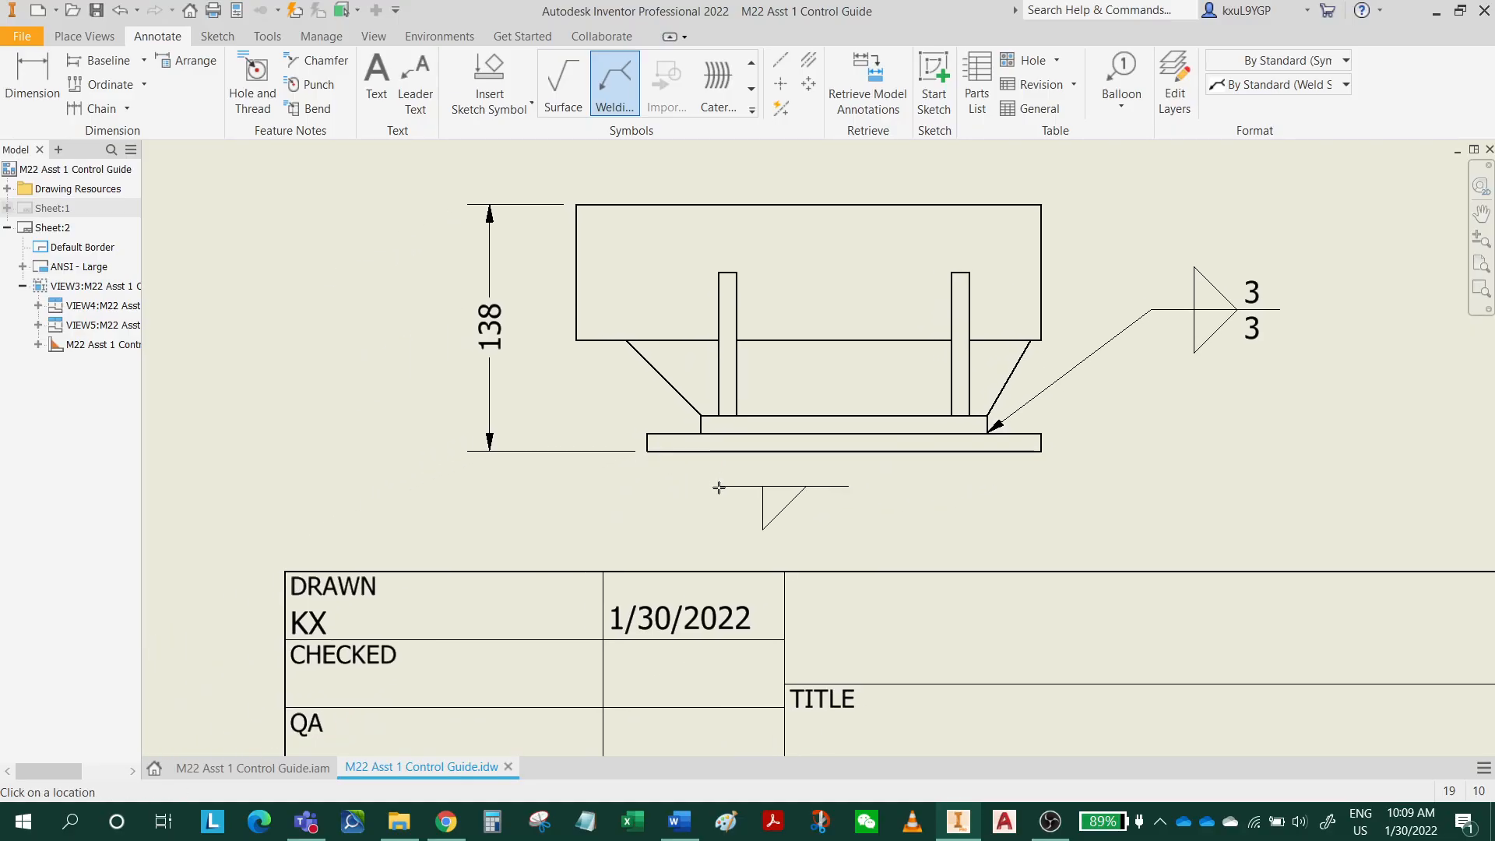
pyautogui.click(832, 344)
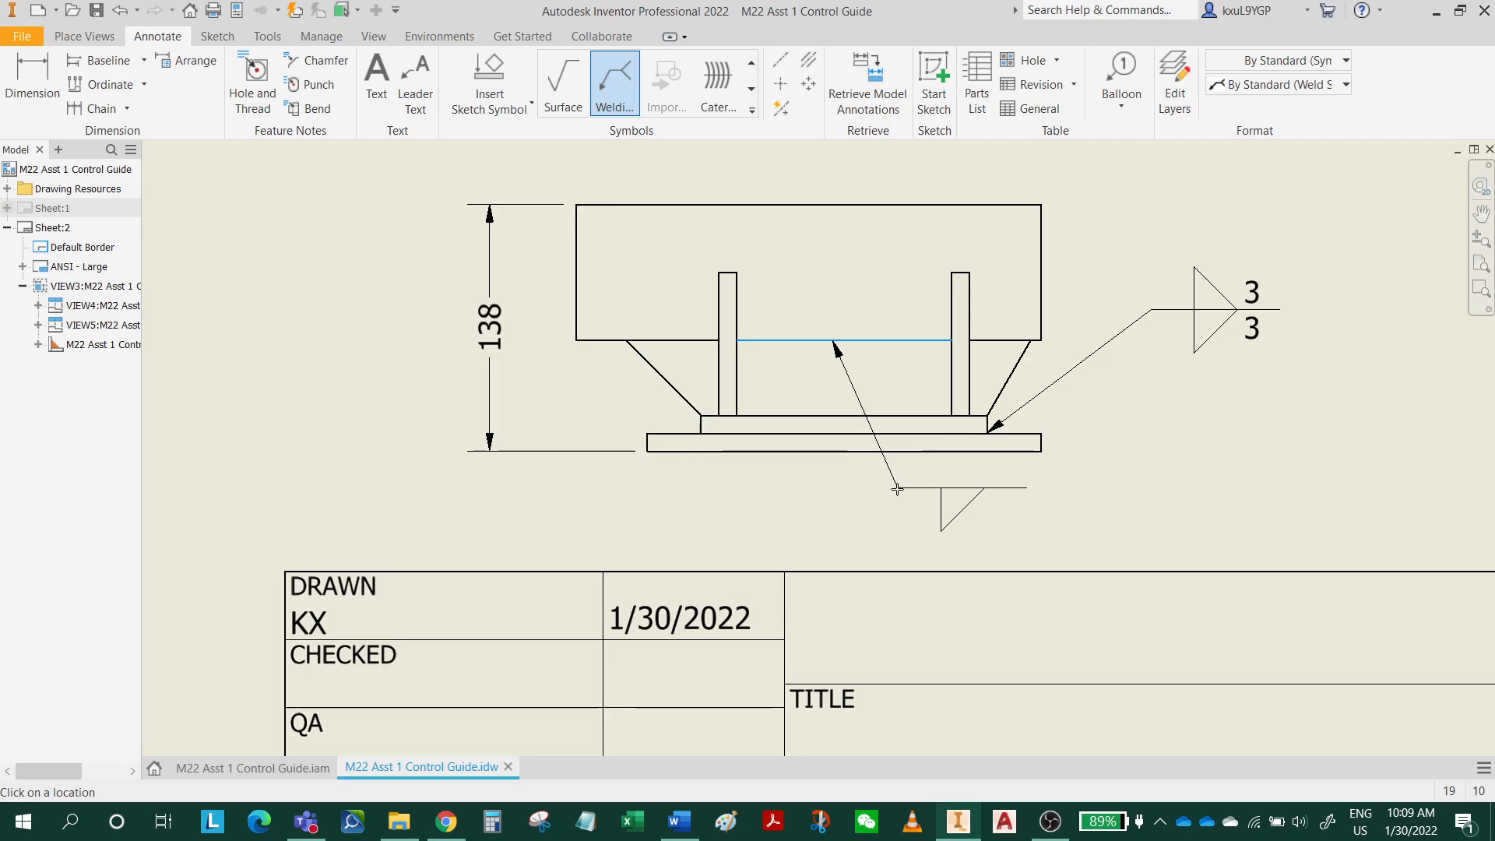
pyautogui.rightClick(910, 500)
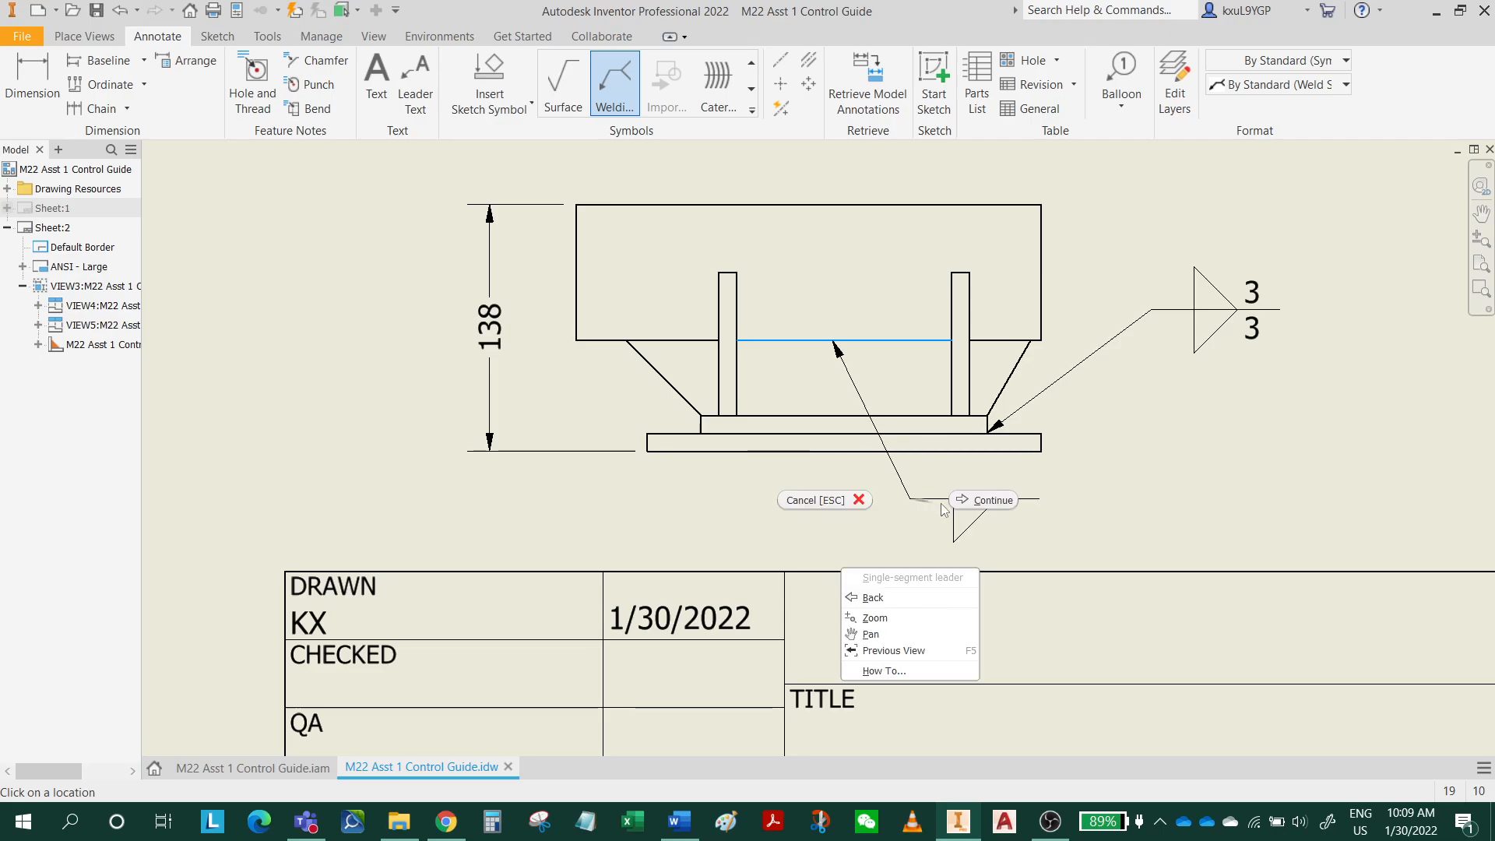
pyautogui.click(970, 495)
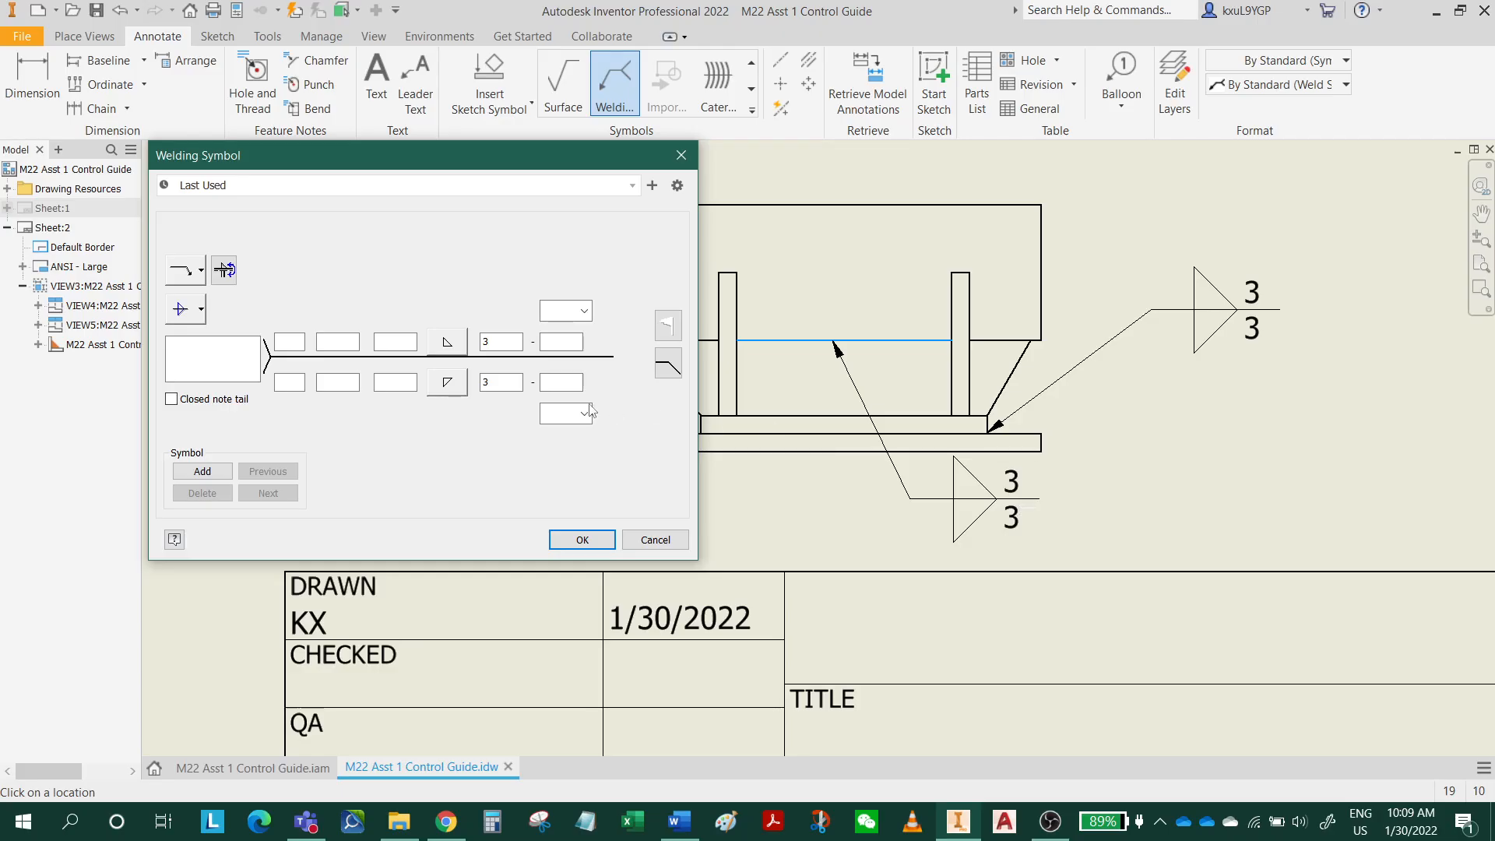
pyautogui.click(581, 539)
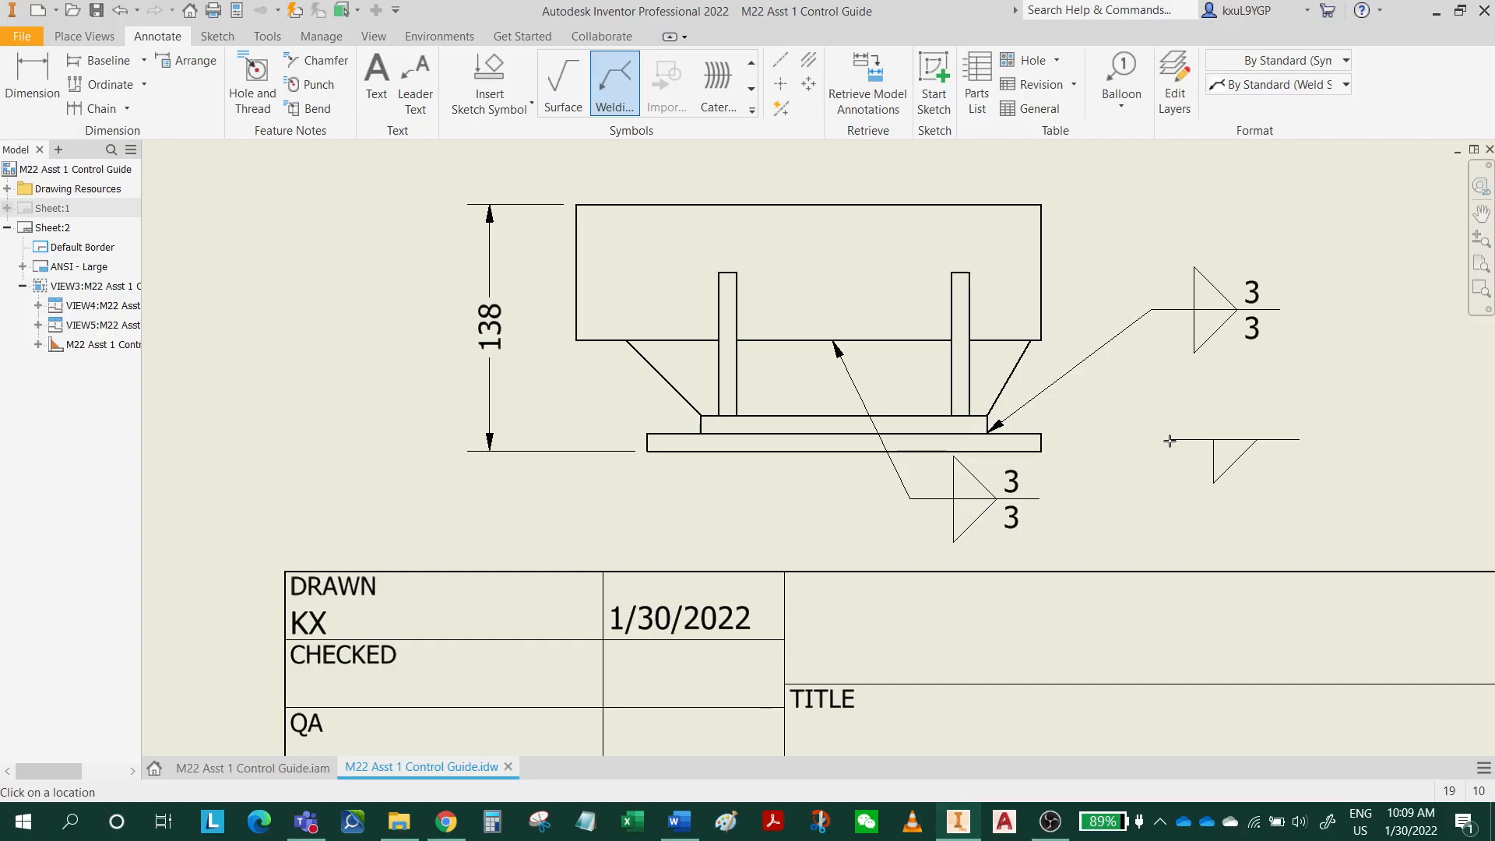
# Attach another welding symbol leader to the middle hole of the top view's right-hand column of small holes.
pyautogui.moveTo(910, 316); pyautogui.dragTo(1011, 529, button='middle')
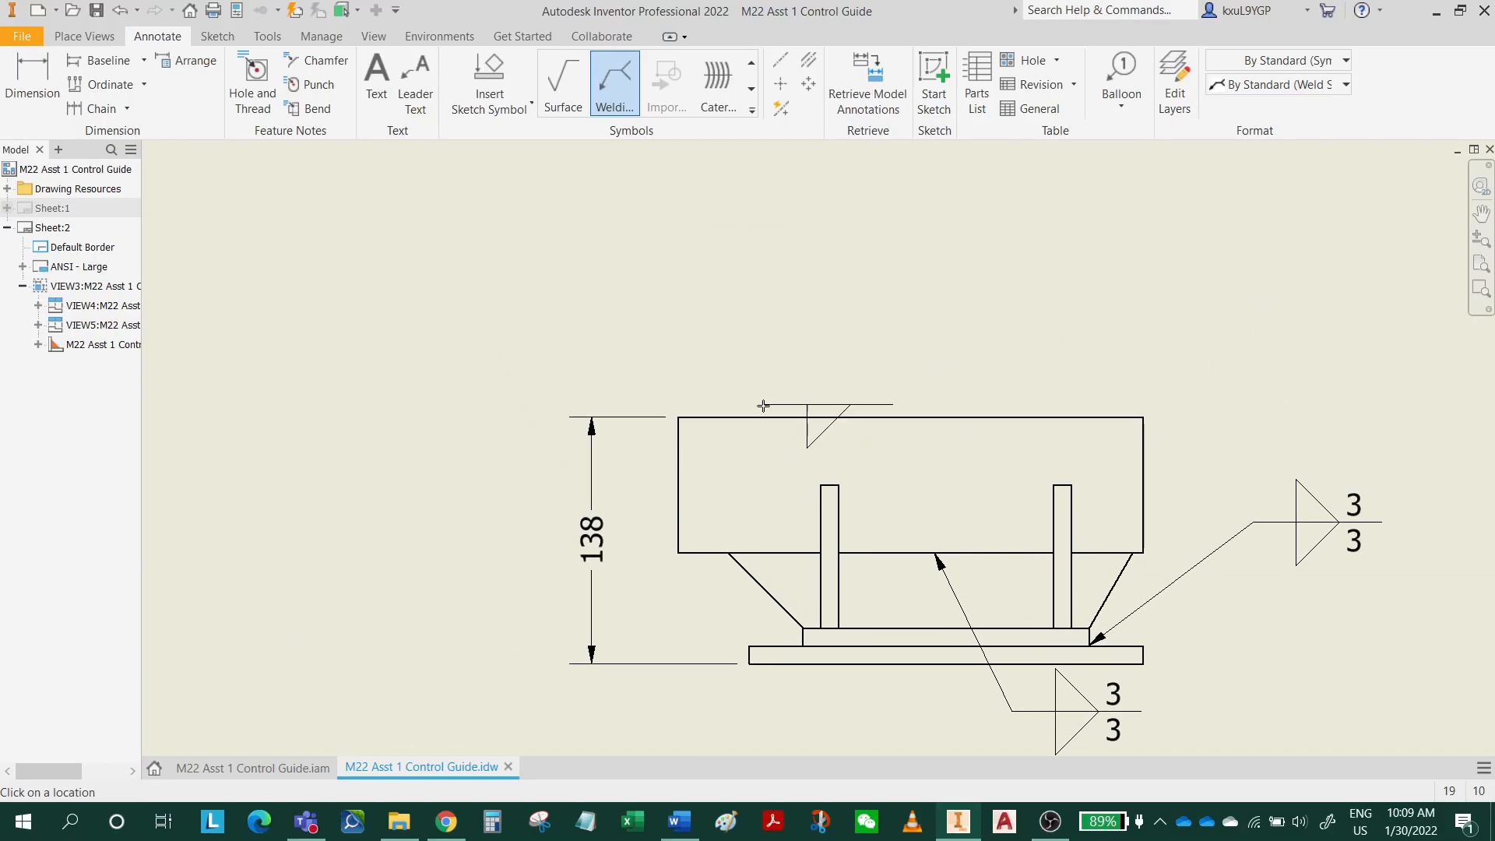
pyautogui.scroll(-2, 764, 408)
pyautogui.moveTo(651, 392)
pyautogui.mouseDown(button='middle')
pyautogui.moveTo(673, 464)
pyautogui.moveTo(812, 621)
pyautogui.mouseUp(button='middle')
pyautogui.moveTo(543, 317); pyautogui.dragTo(696, 439, button='middle')
pyautogui.scroll(3, 682, 418)
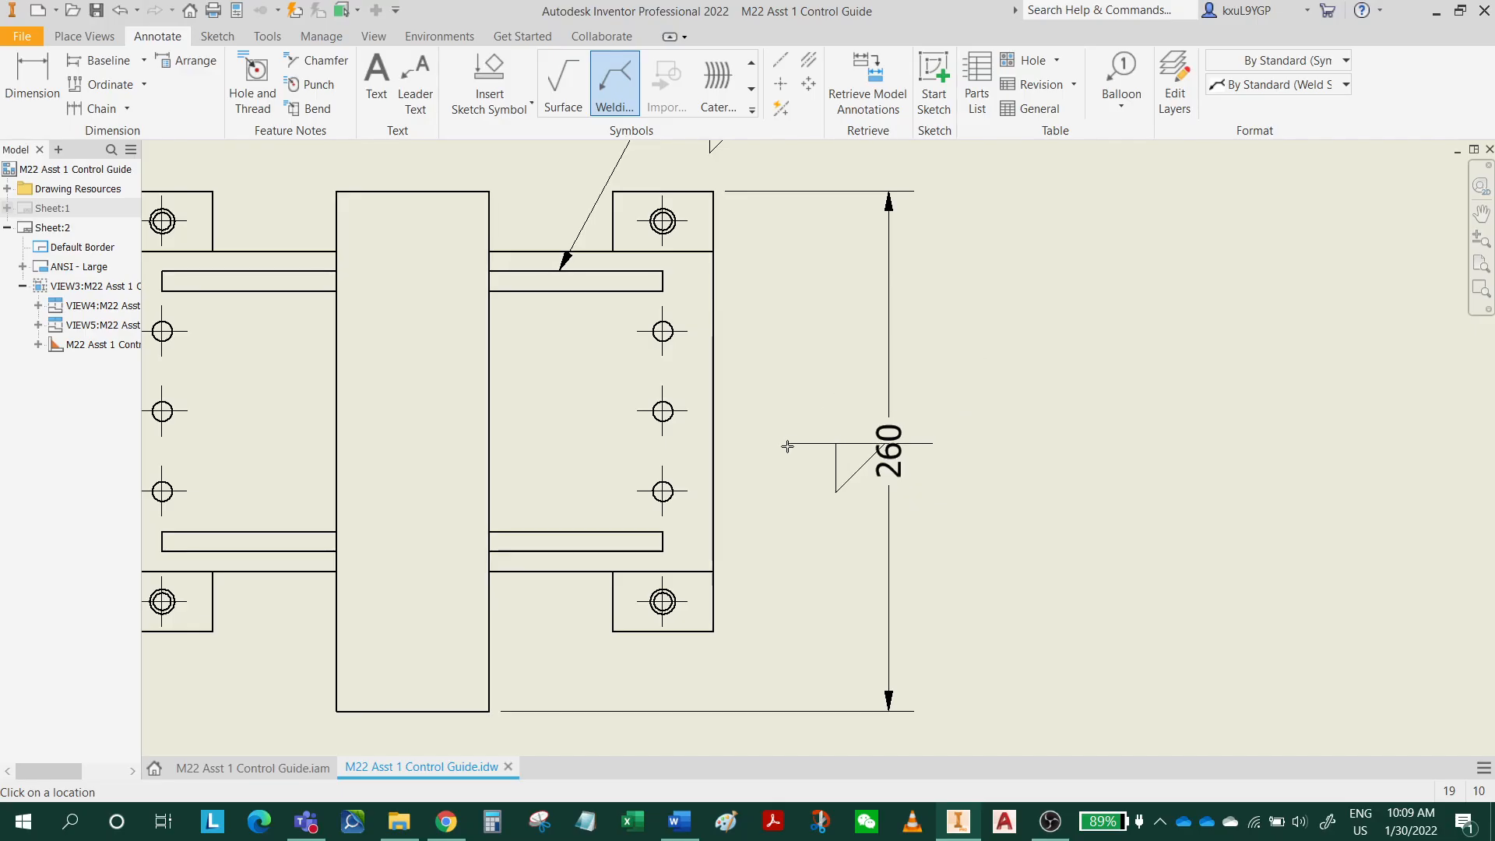
pyautogui.moveTo(796, 483); pyautogui.dragTo(824, 564, button='middle')
pyautogui.moveTo(798, 511); pyautogui.dragTo(798, 512, button='middle')
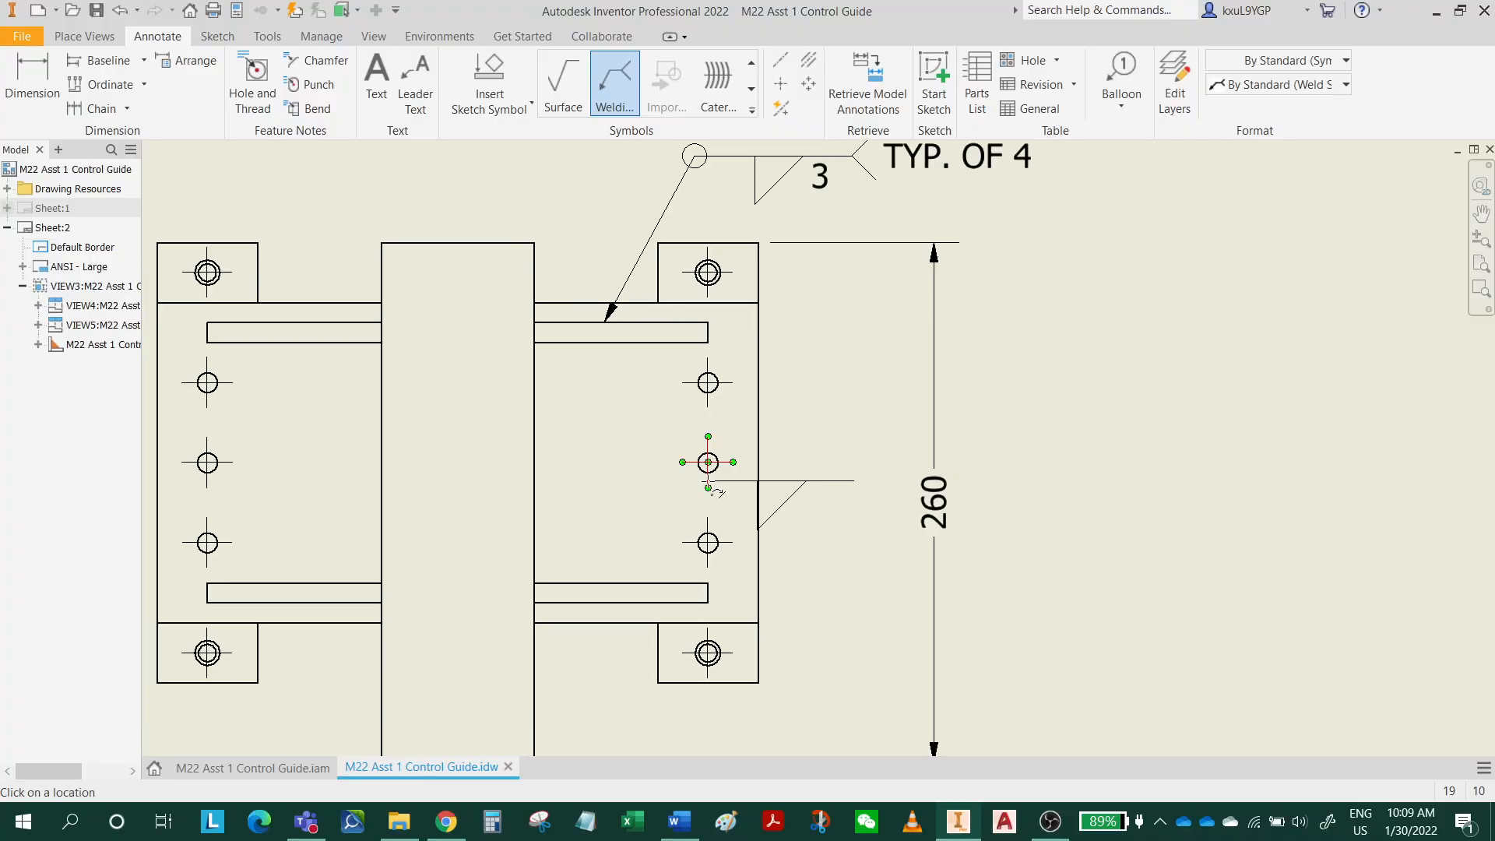
pyautogui.scroll(-5, 714, 430)
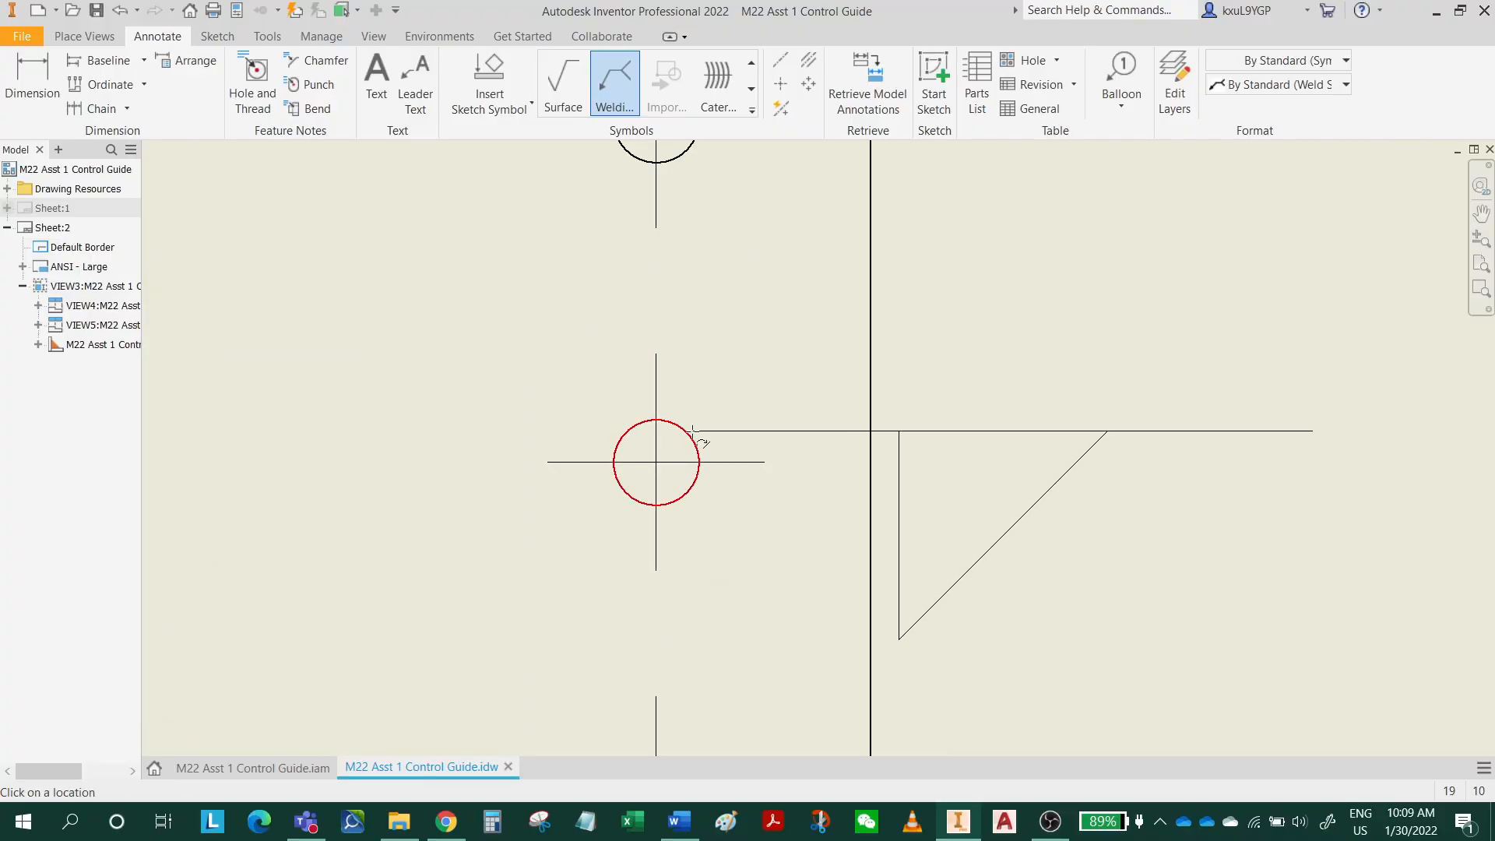
pyautogui.click(698, 438)
pyautogui.moveTo(931, 264); pyautogui.dragTo(739, 558, button='middle')
pyautogui.scroll(4, 775, 409)
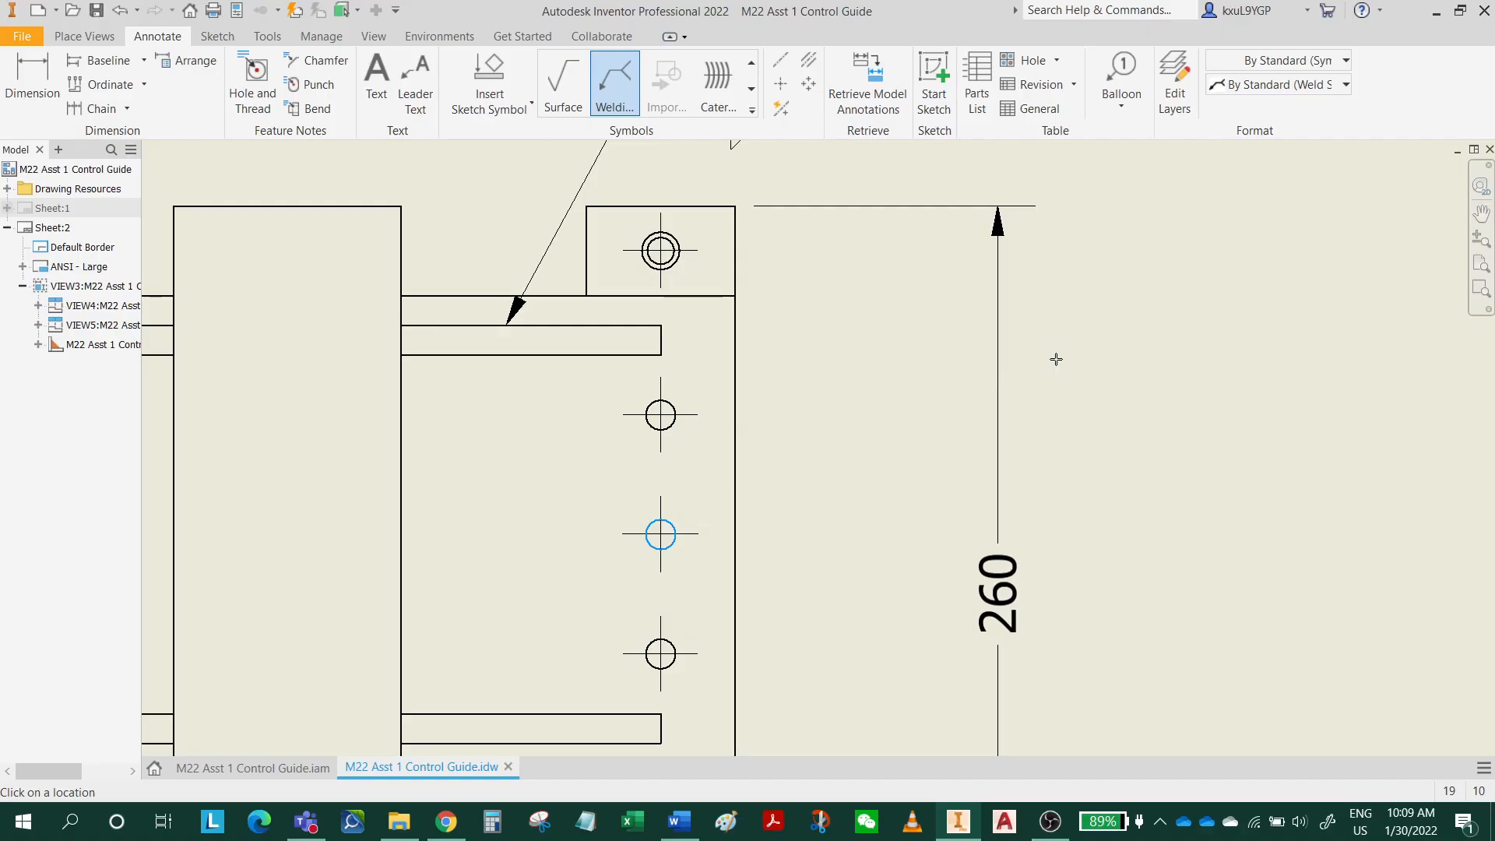
pyautogui.rightClick(1056, 359)
pyautogui.click(1130, 366)
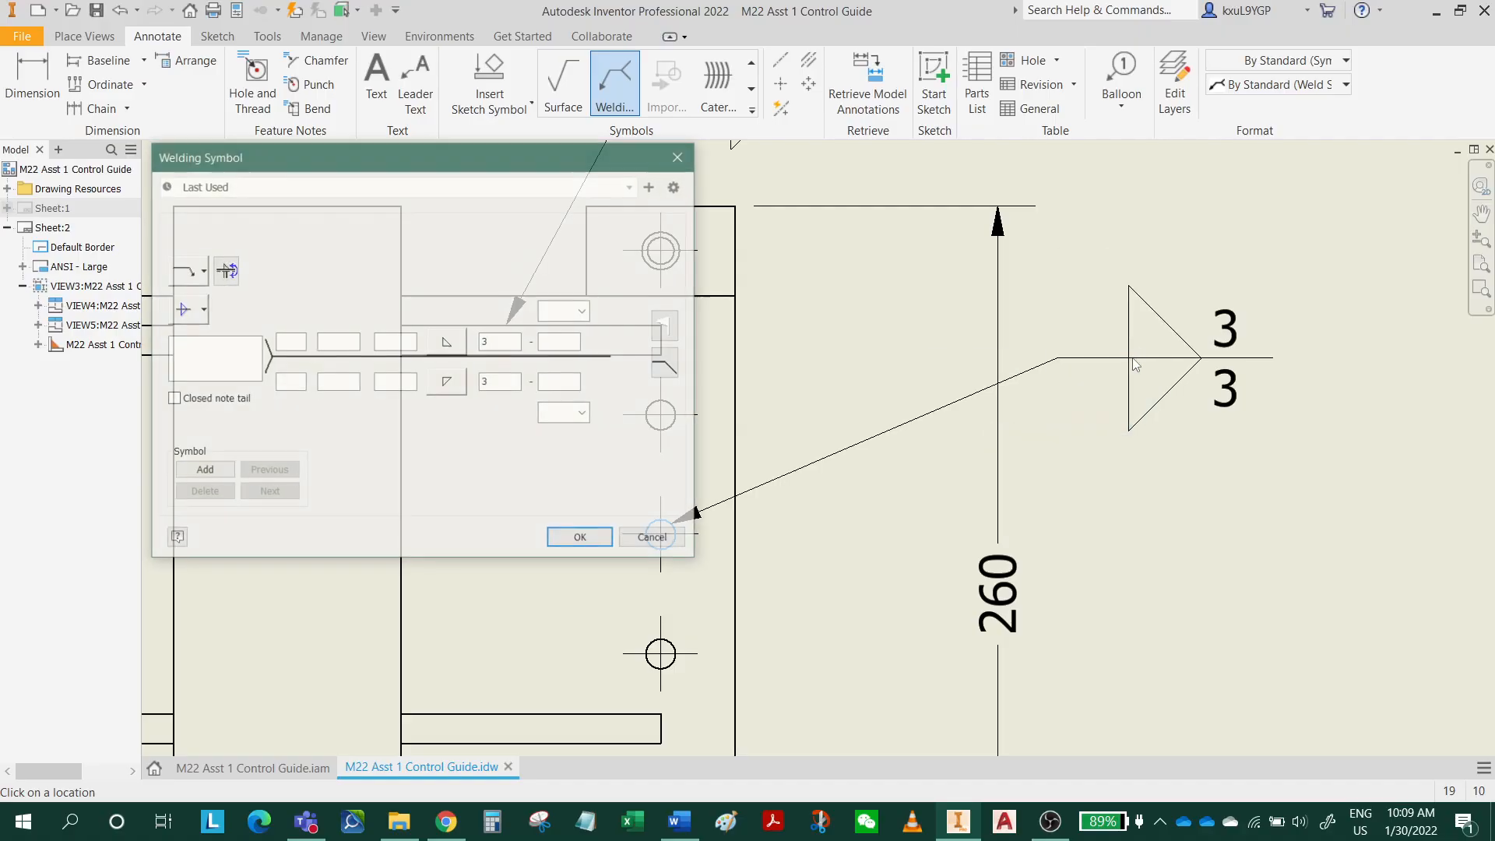
# Define the hole's weld as an arrow-side plug/slot weld with length 10, pitch 40 and a 60° angle, removing the other-side fillet.
pyautogui.click(455, 387)
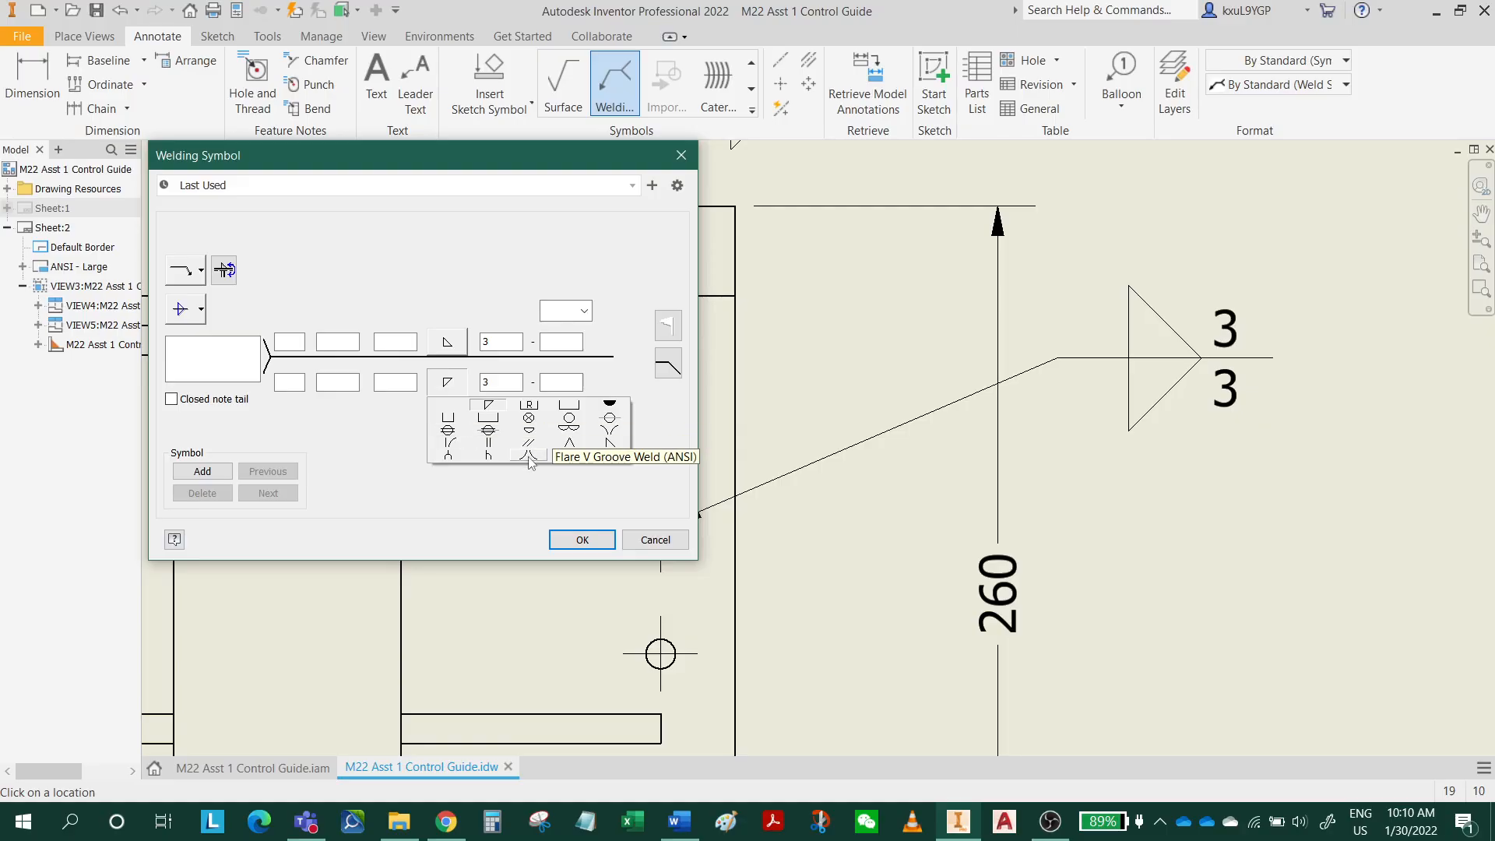
pyautogui.click(575, 407)
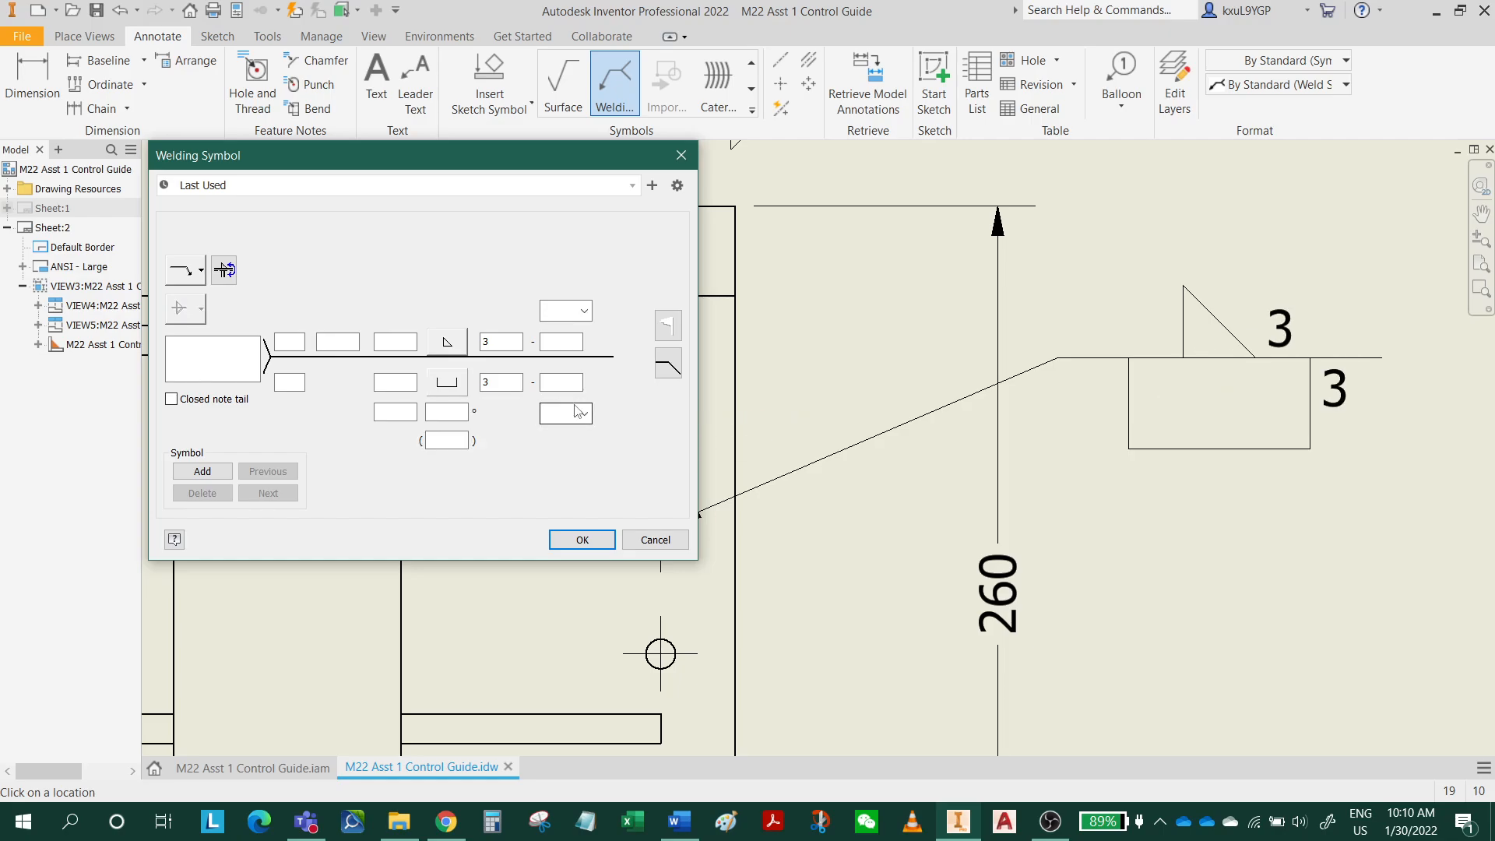
pyautogui.click(448, 343)
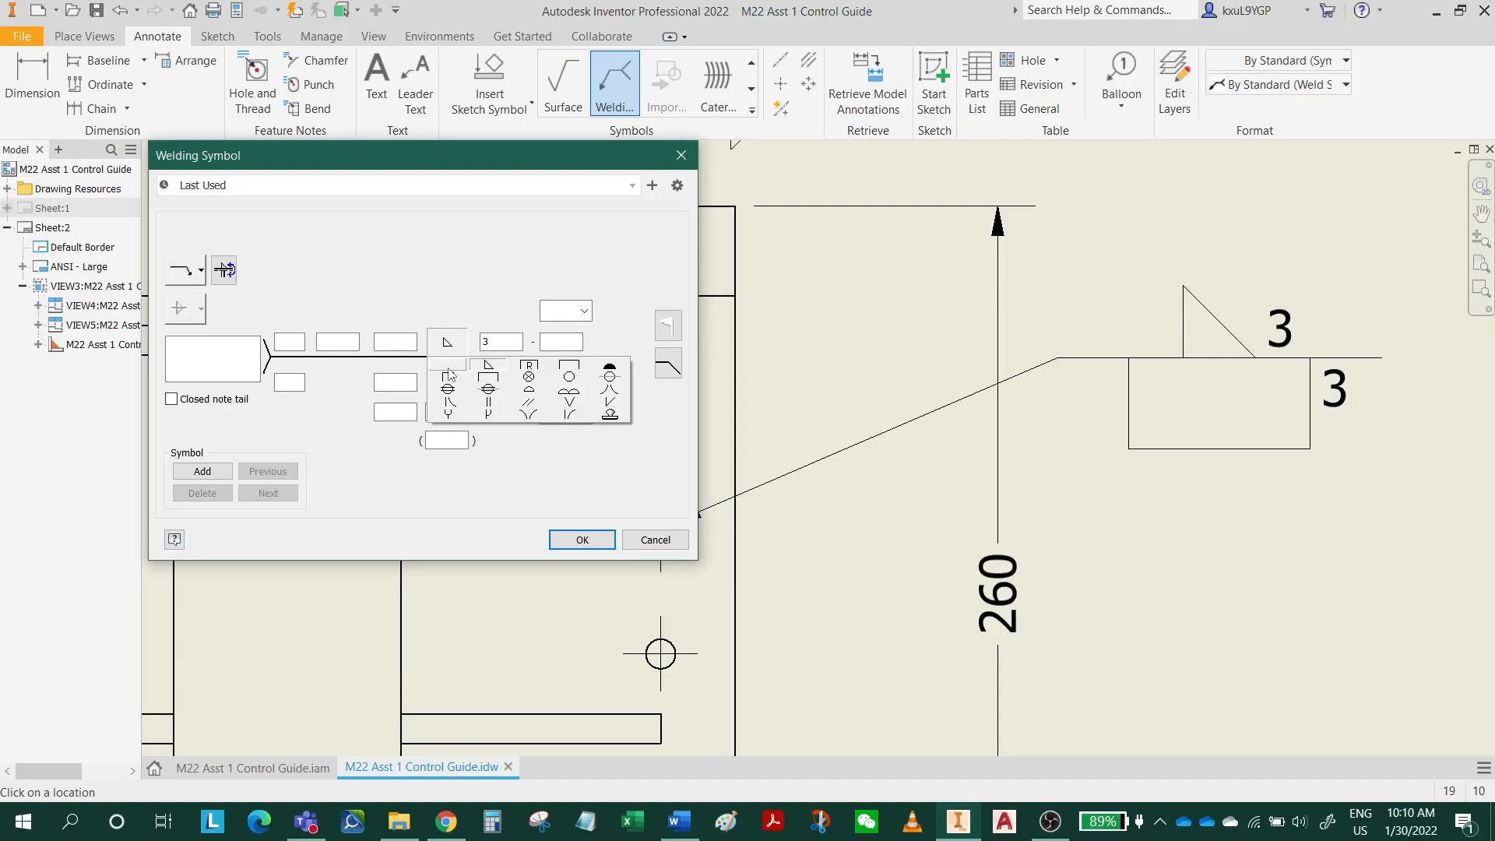
pyautogui.click(448, 373)
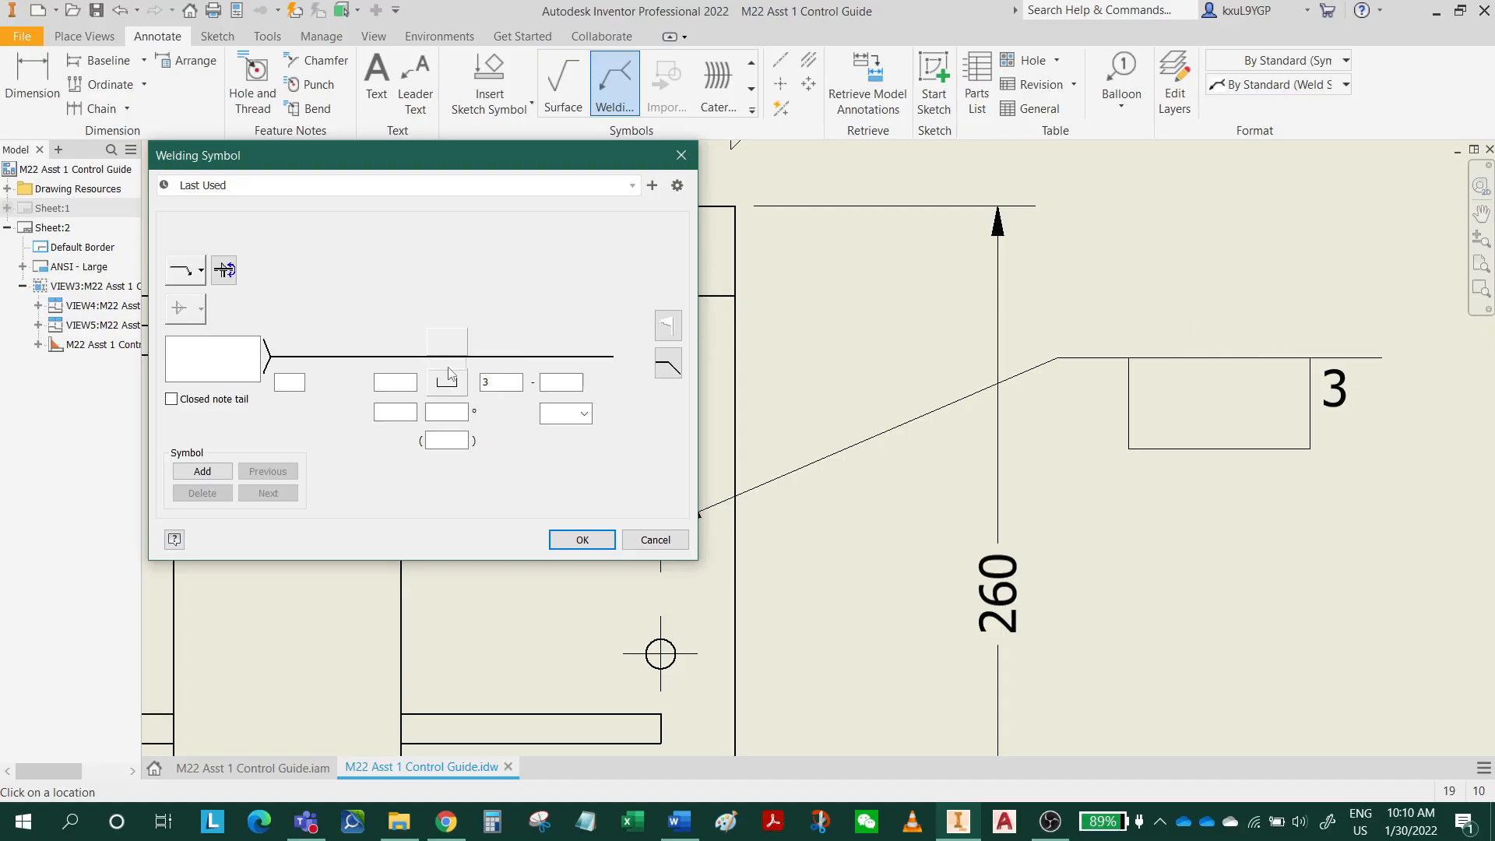
pyautogui.doubleClick(484, 382)
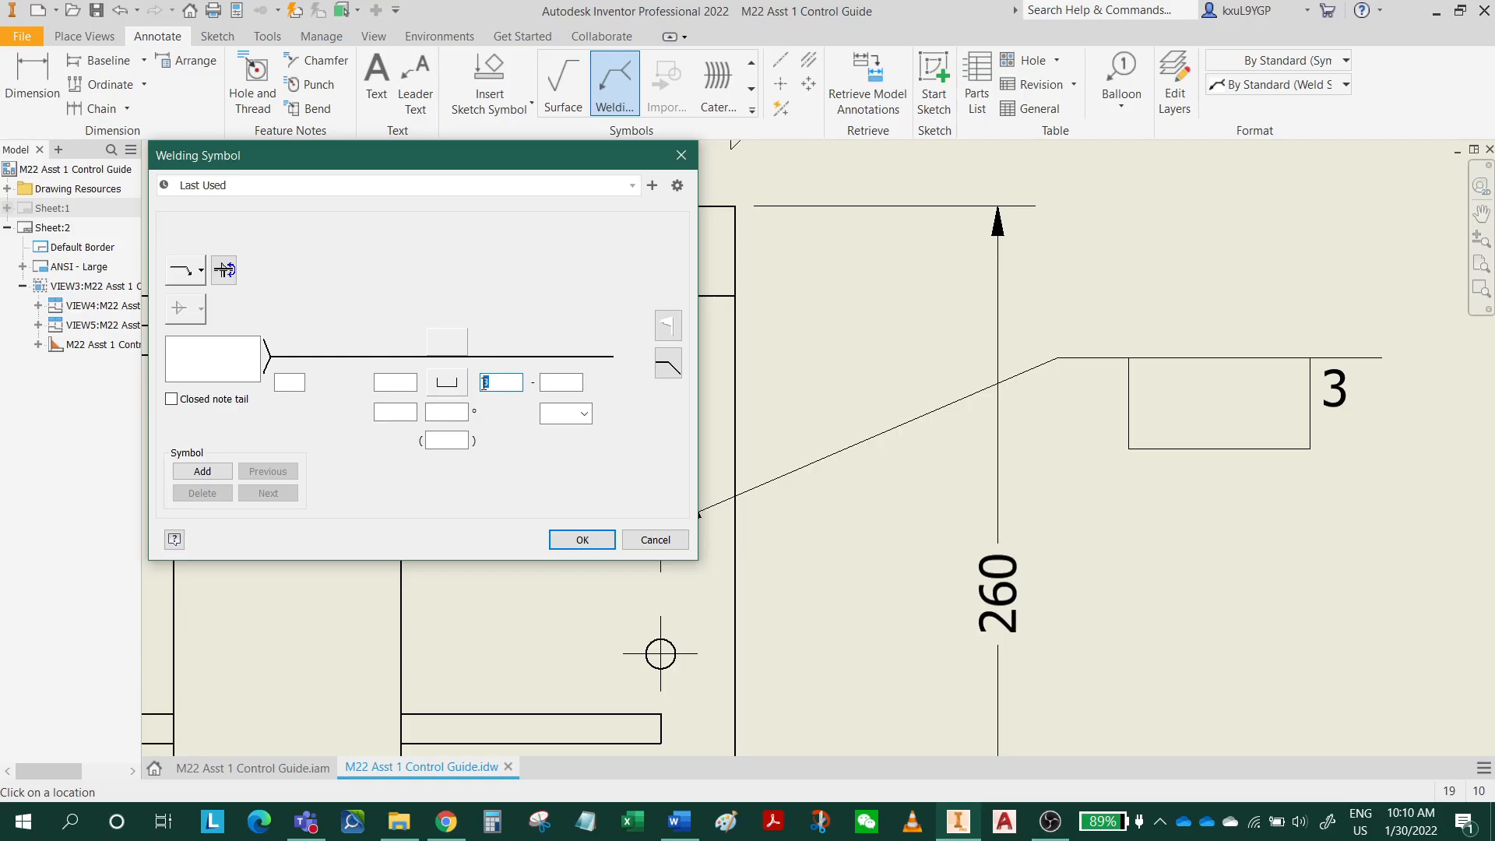
pyautogui.click(566, 388)
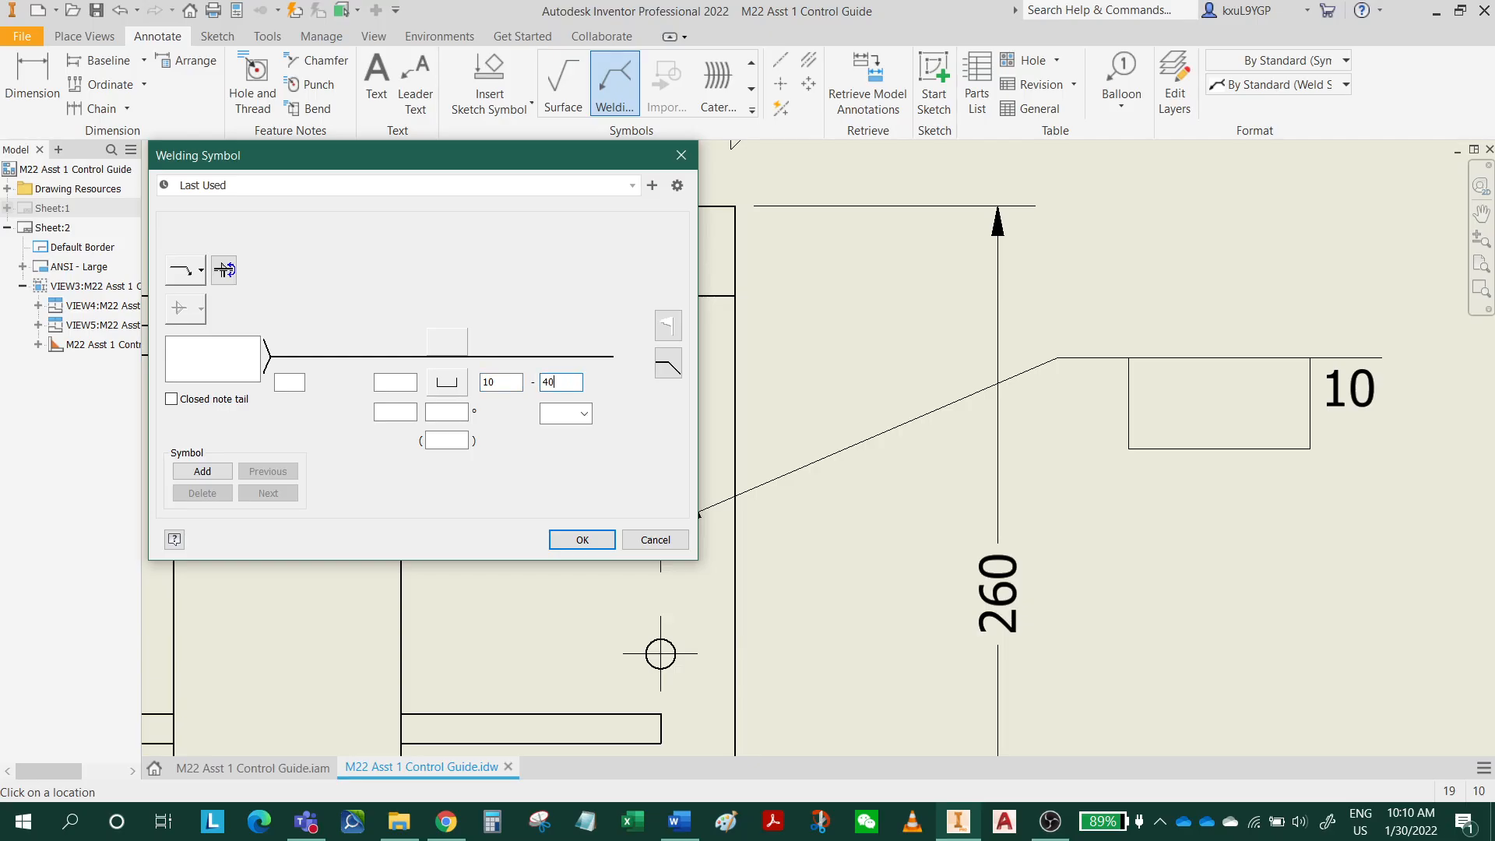
pyautogui.click(449, 413)
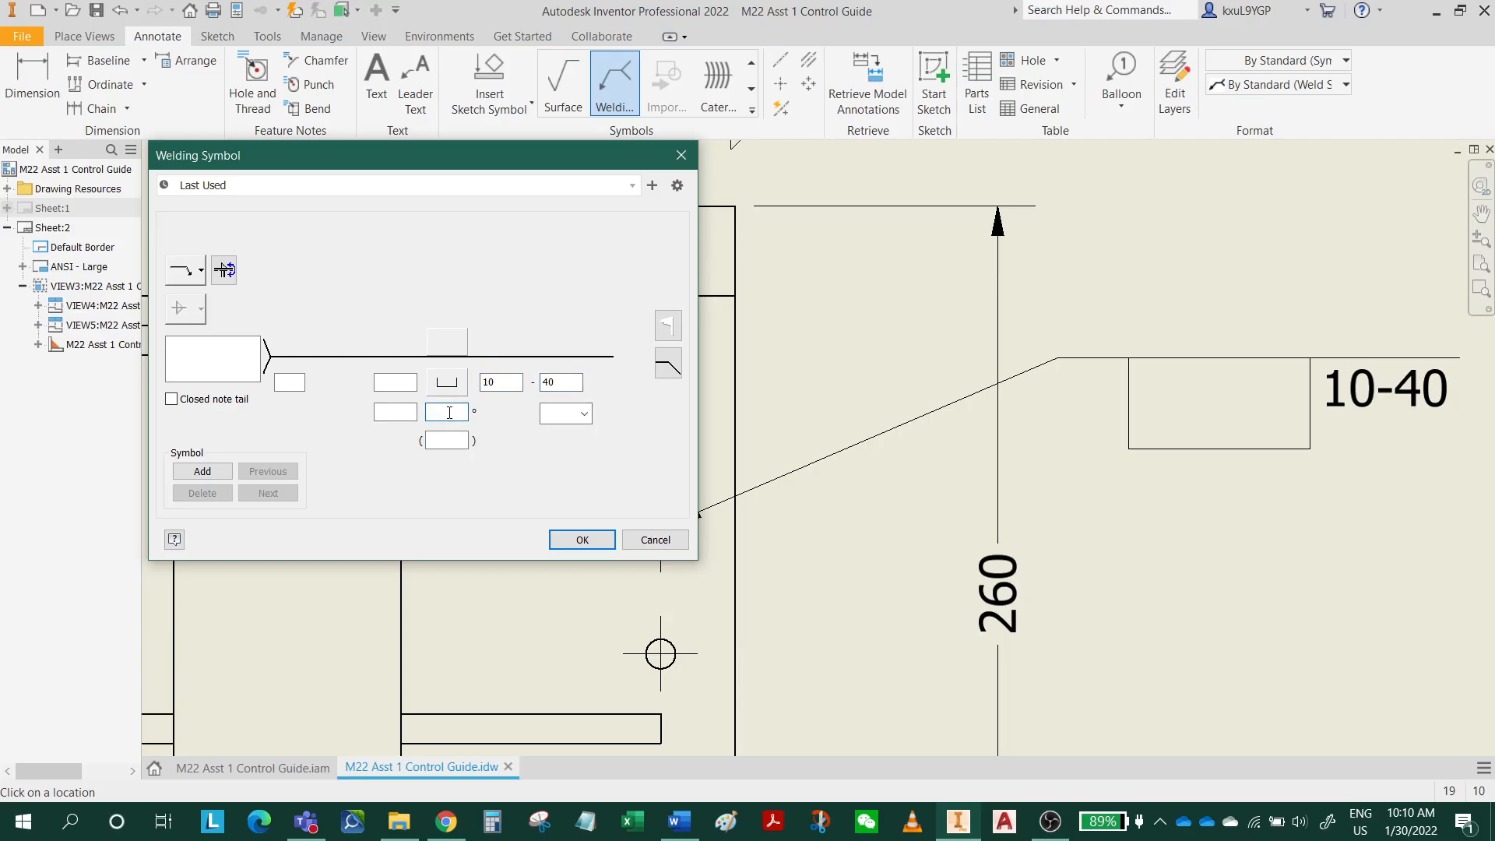
pyautogui.click(582, 539)
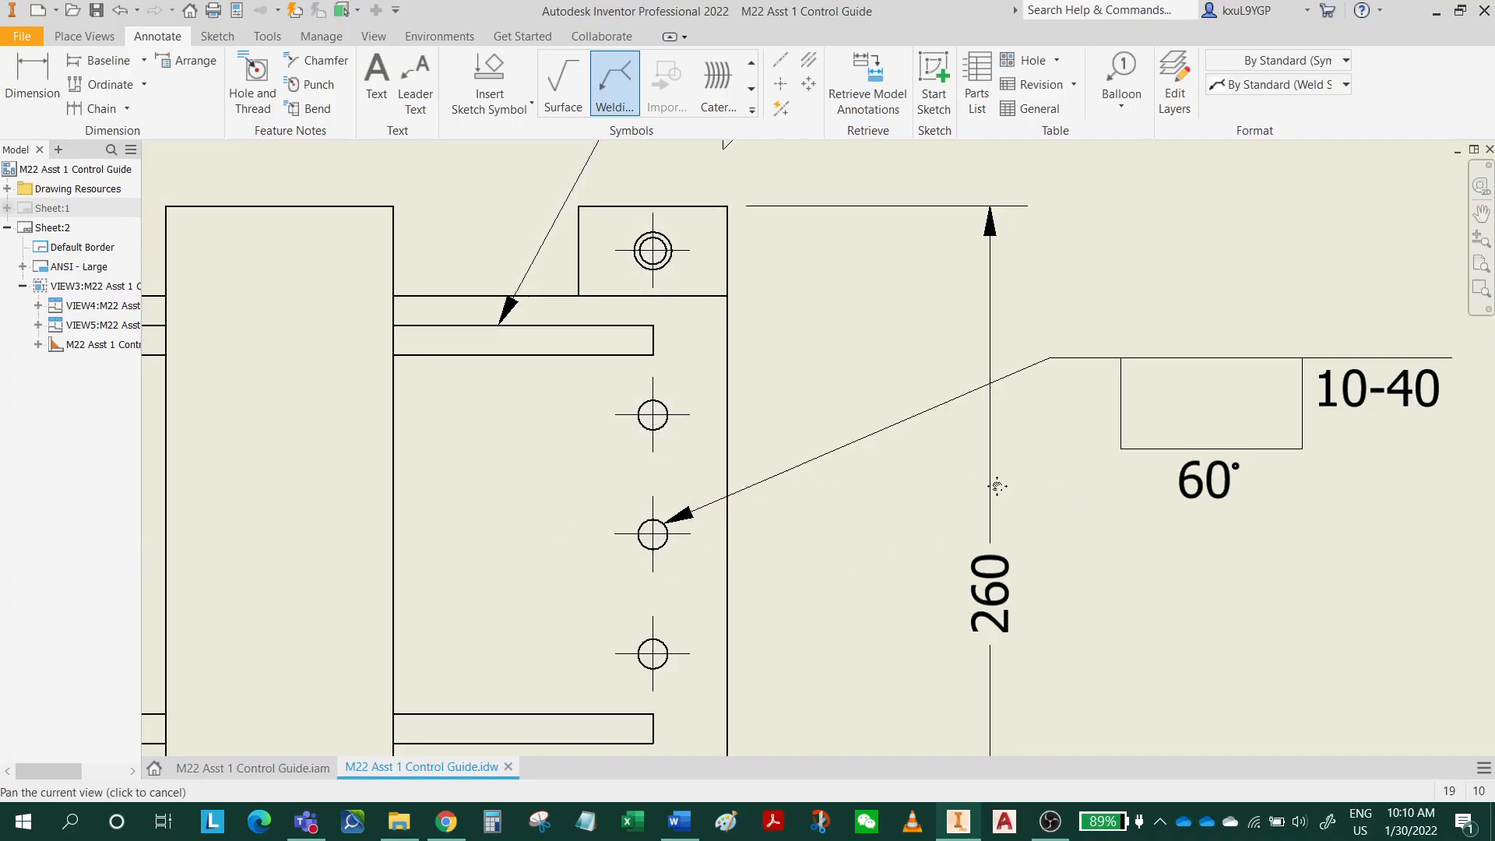
# End the welding symbol command and move the top view's overall vertical dimension closer to the part.
pyautogui.moveTo(1183, 437); pyautogui.dragTo(935, 434, button='middle')
pyautogui.moveTo(848, 461); pyautogui.dragTo(1015, 354, button='middle')
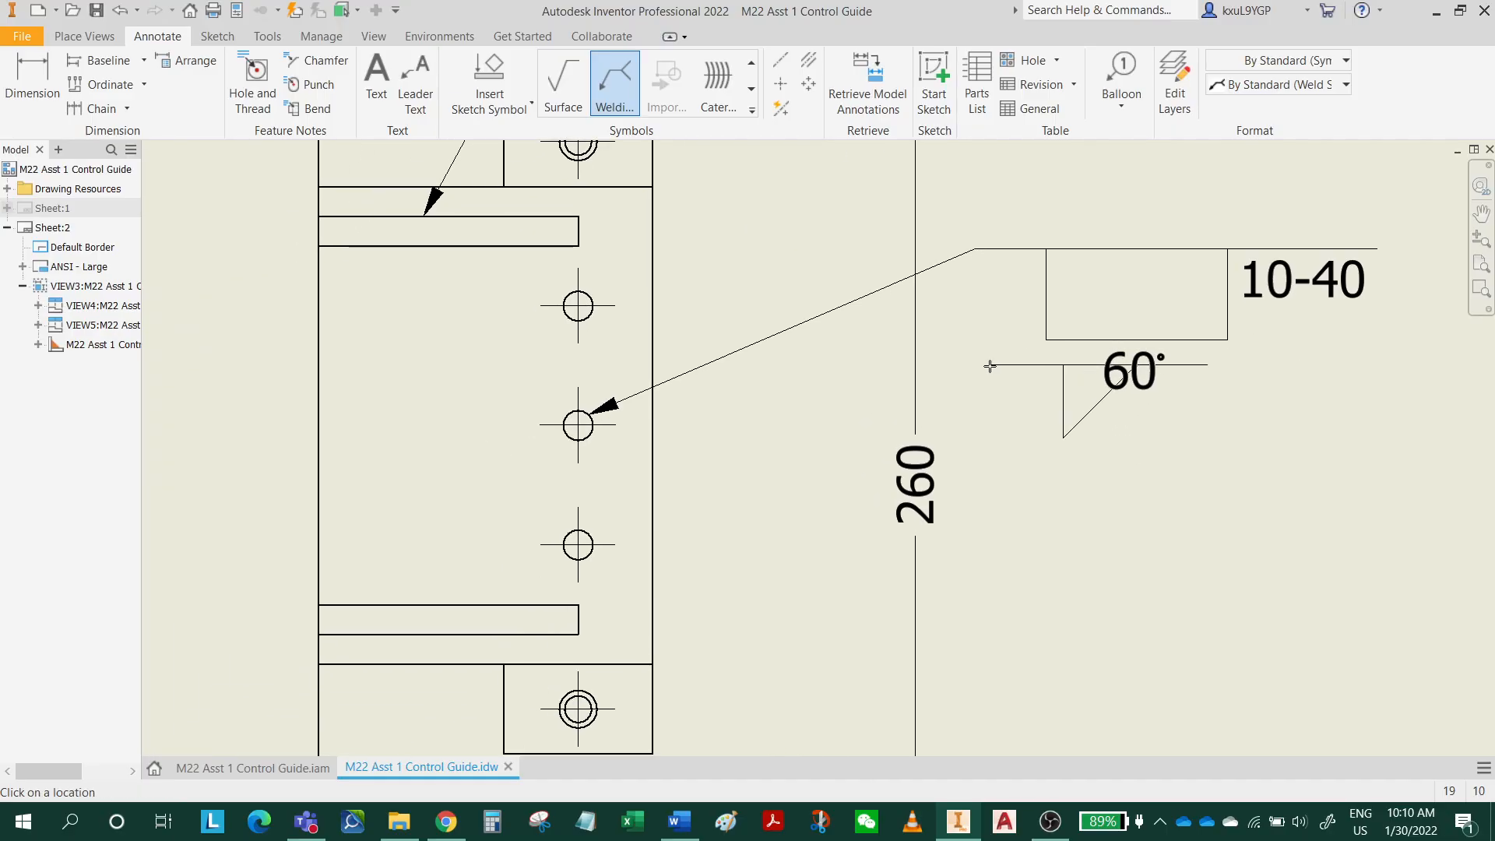
pyautogui.scroll(-2, 992, 300)
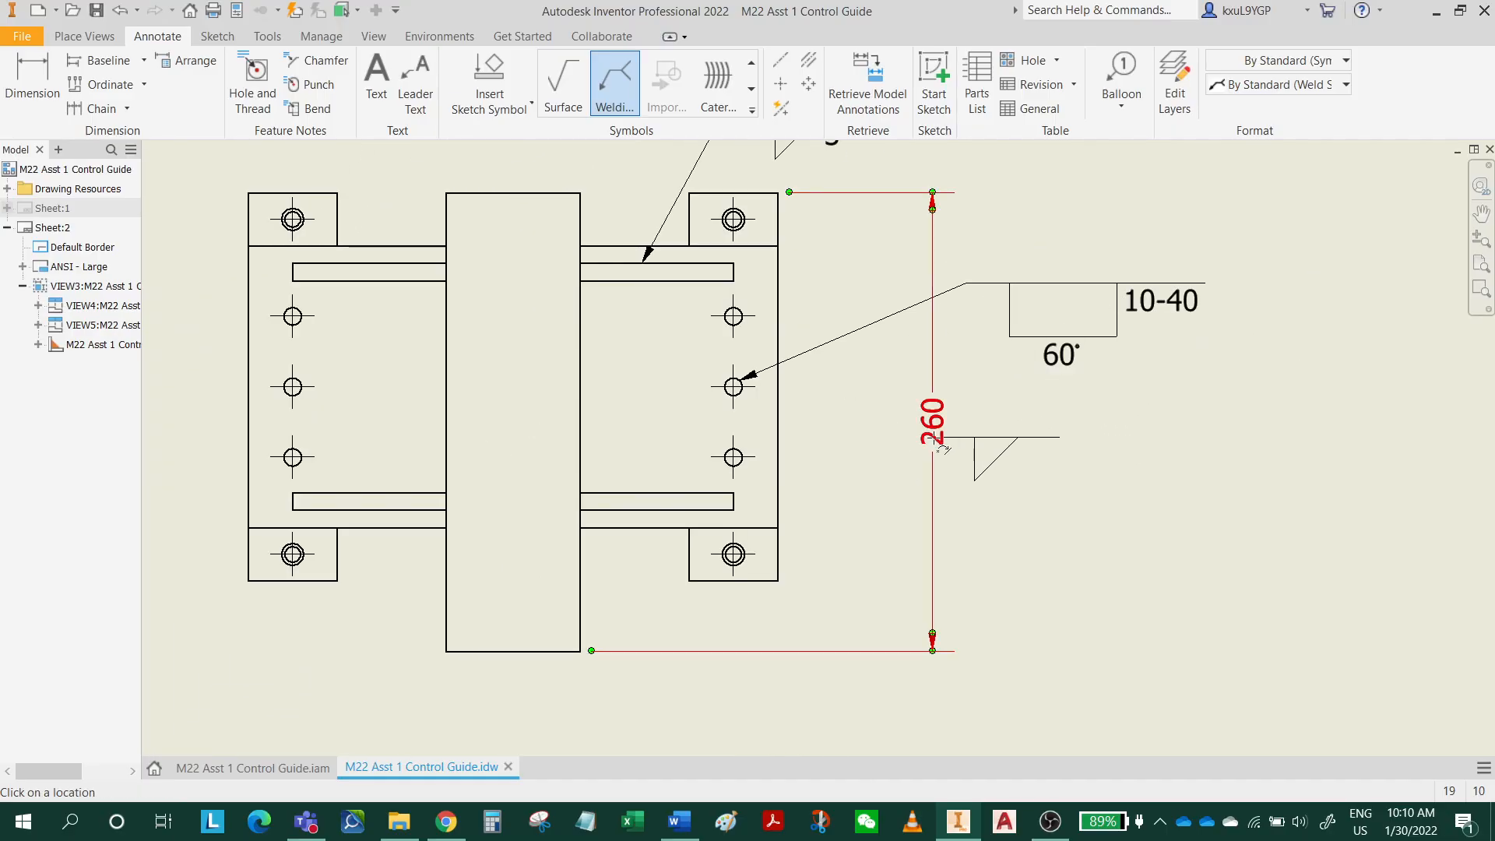
pyautogui.press('Escape')
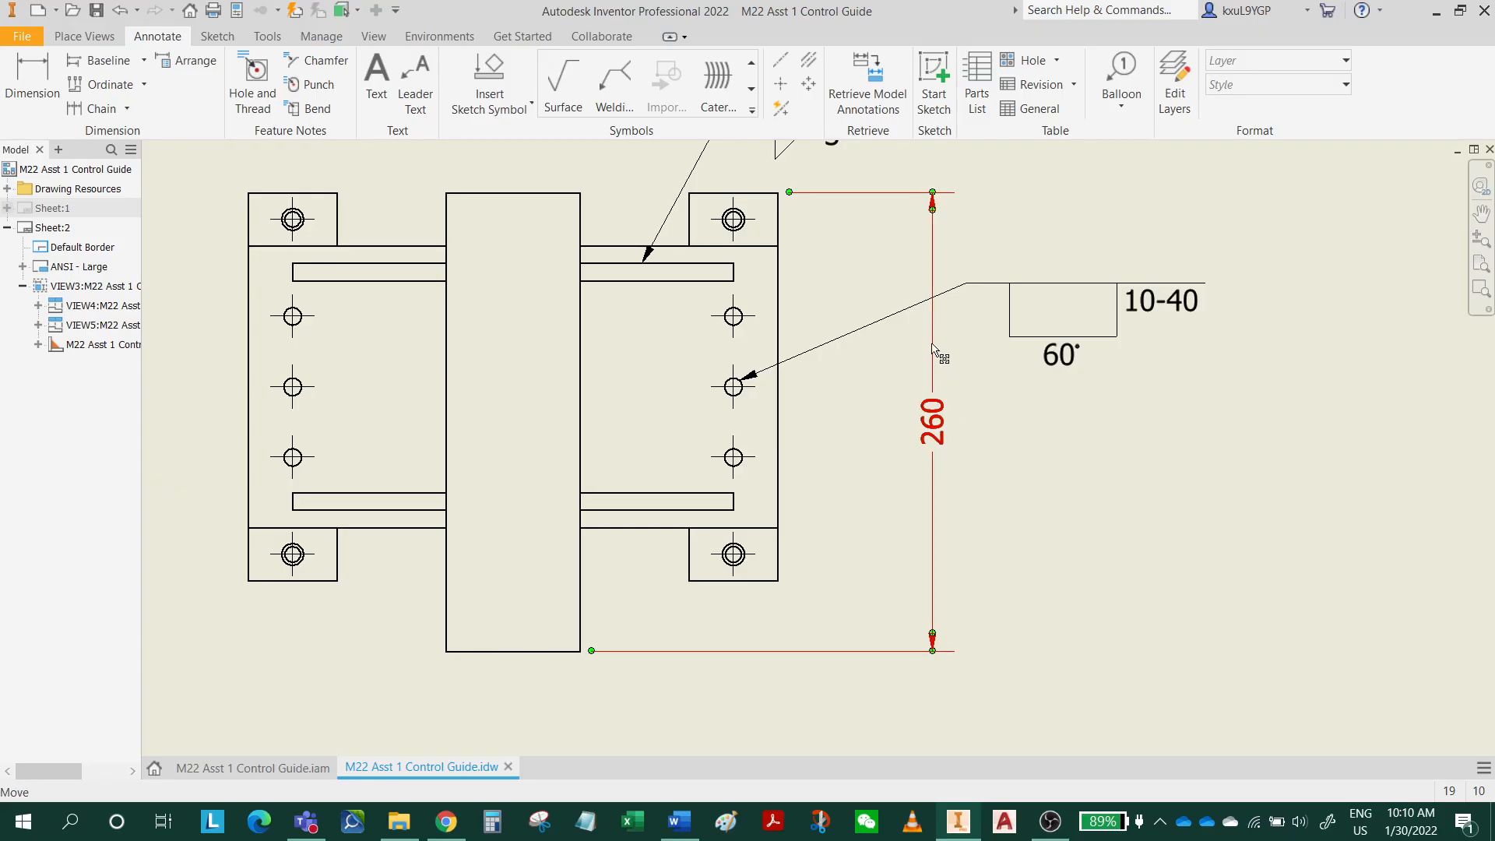
pyautogui.moveTo(934, 425); pyautogui.dragTo(857, 421)
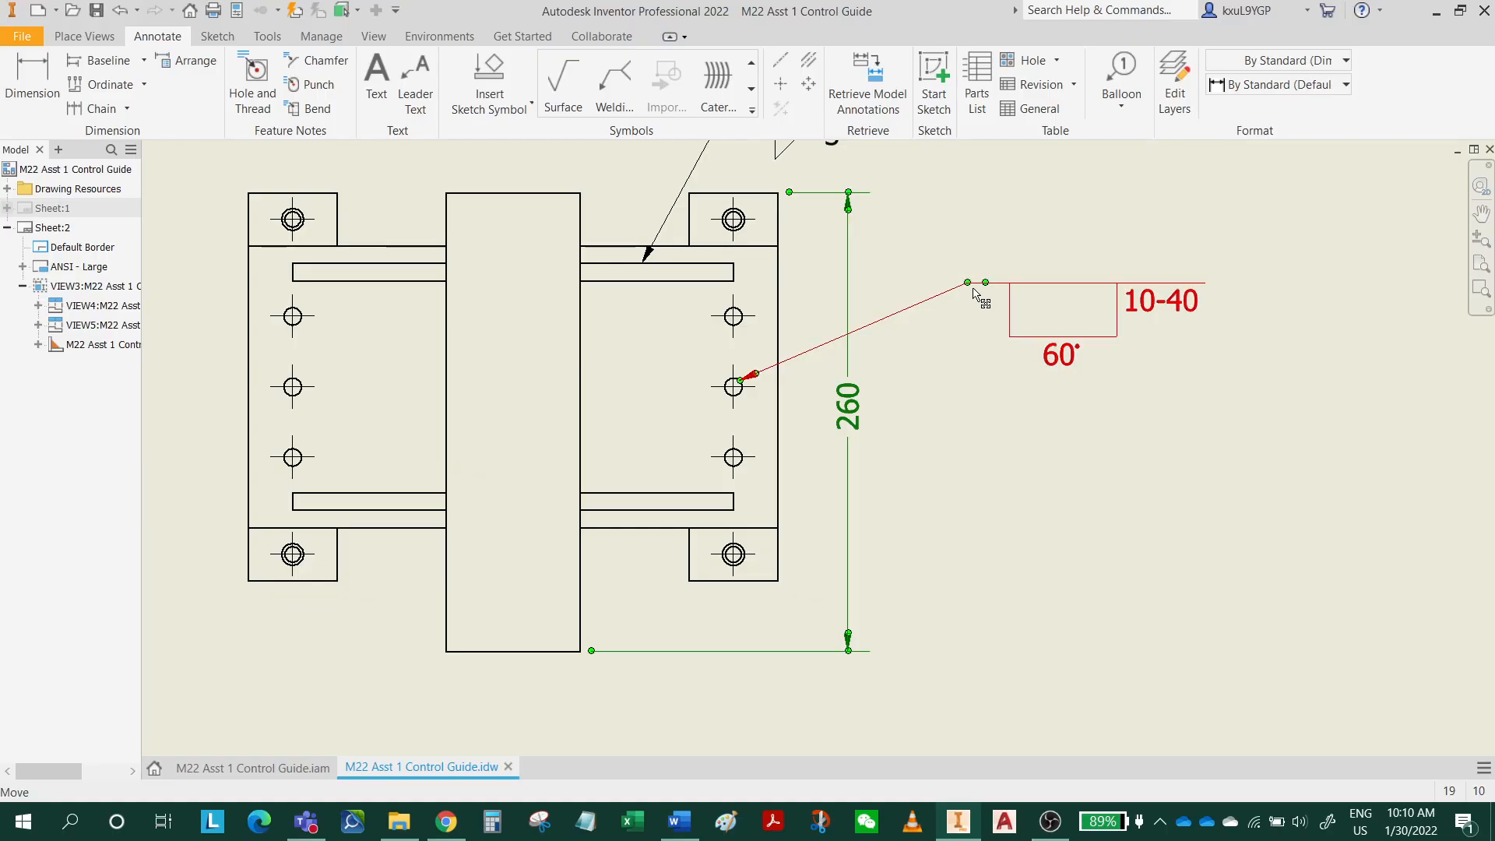
# Move the plug weld symbol on the top view's right-hand middle hole closer to the view and slightly higher.
pyautogui.moveTo(969, 287); pyautogui.dragTo(881, 256)
pyautogui.scroll(-5, 994, 522)
pyautogui.moveTo(921, 506); pyautogui.dragTo(1141, 512, button='middle')
pyautogui.scroll(6, 923, 437)
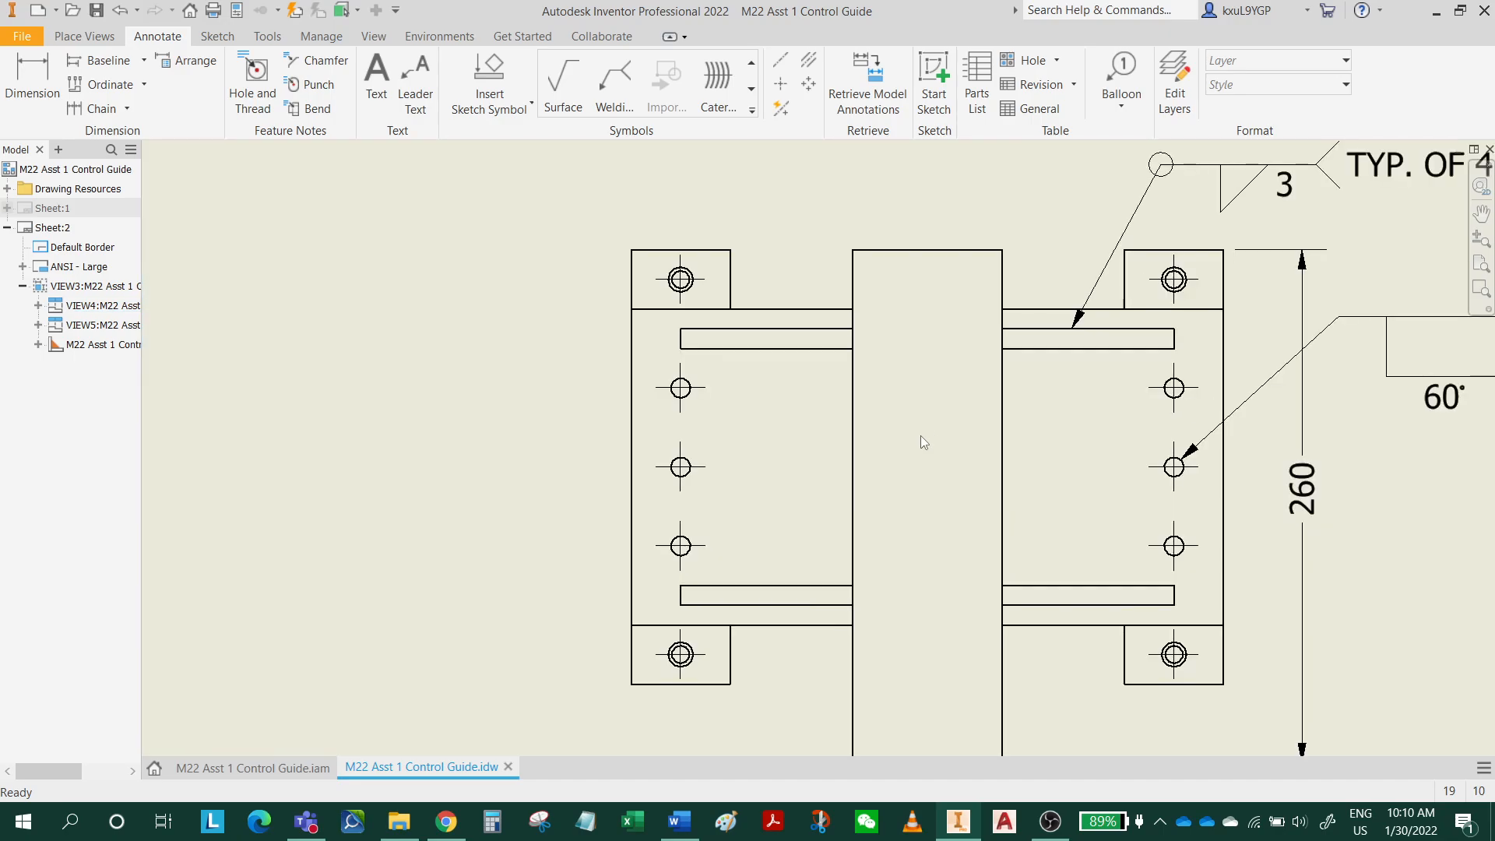
pyautogui.moveTo(870, 482); pyautogui.dragTo(883, 533, button='middle')
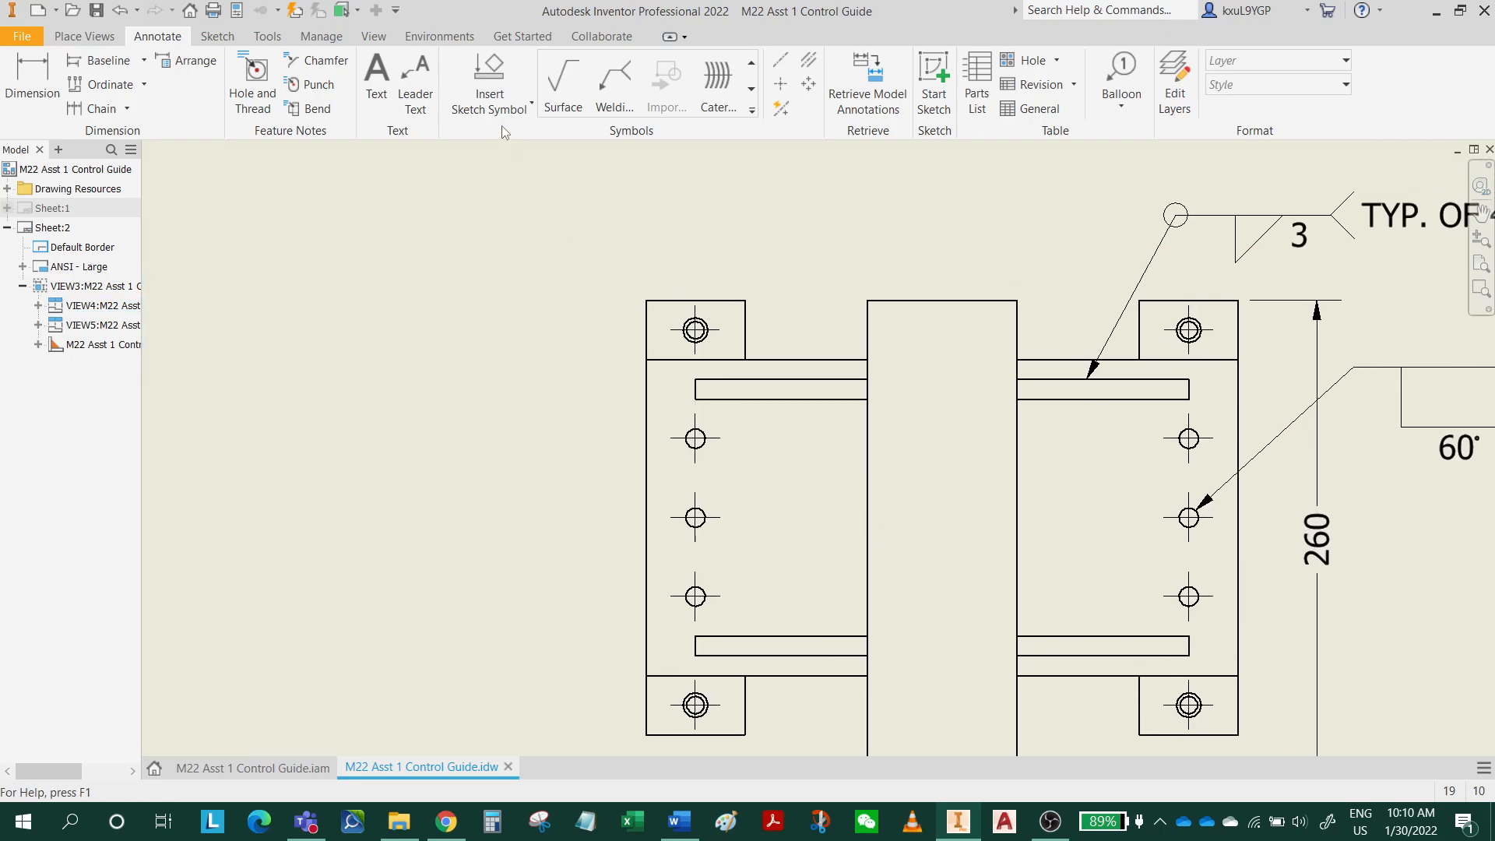
pyautogui.click(614, 81)
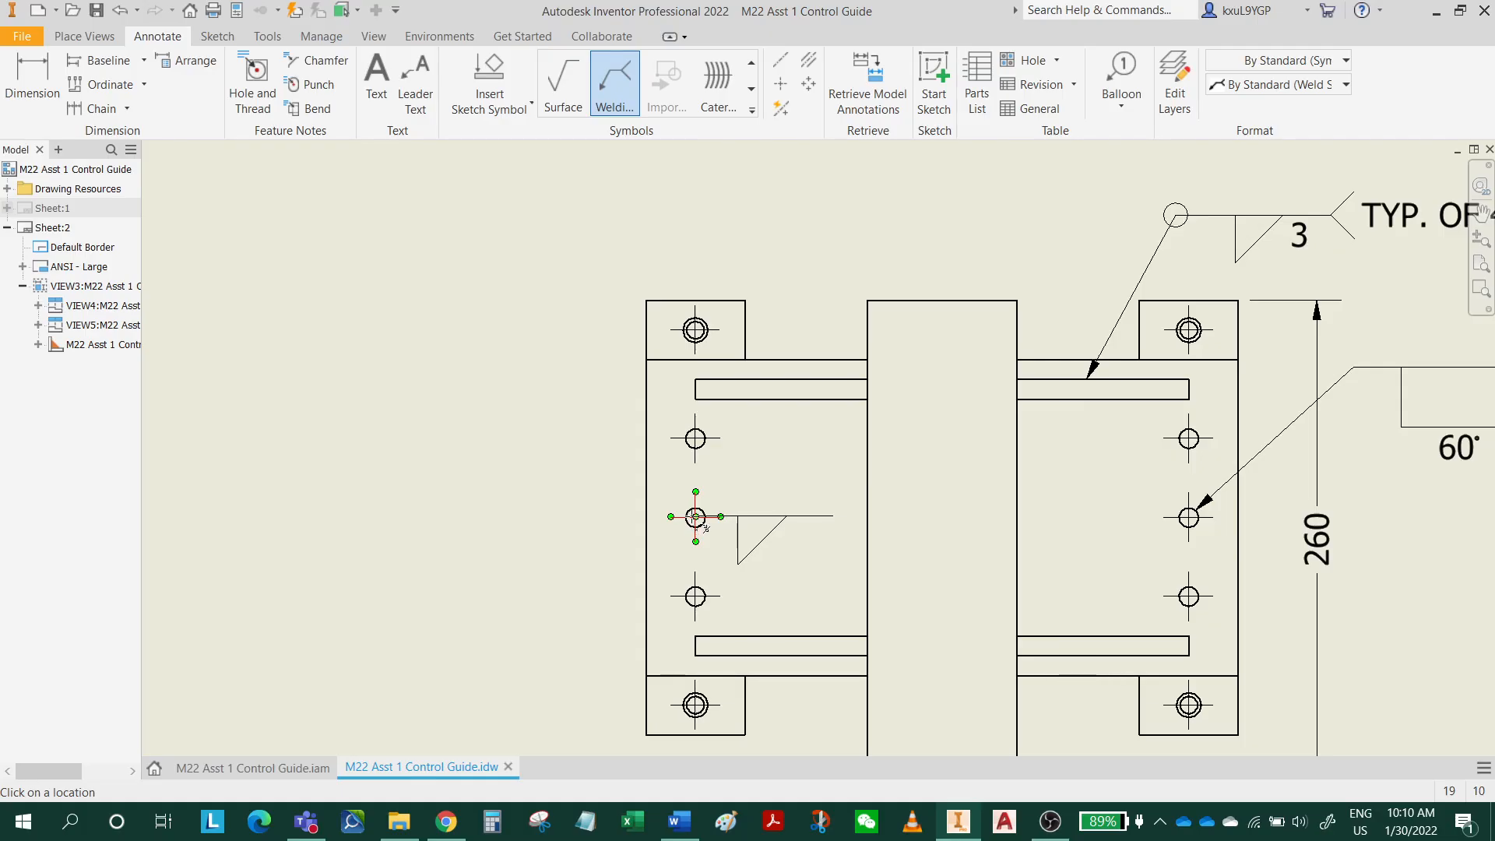
pyautogui.click(695, 516)
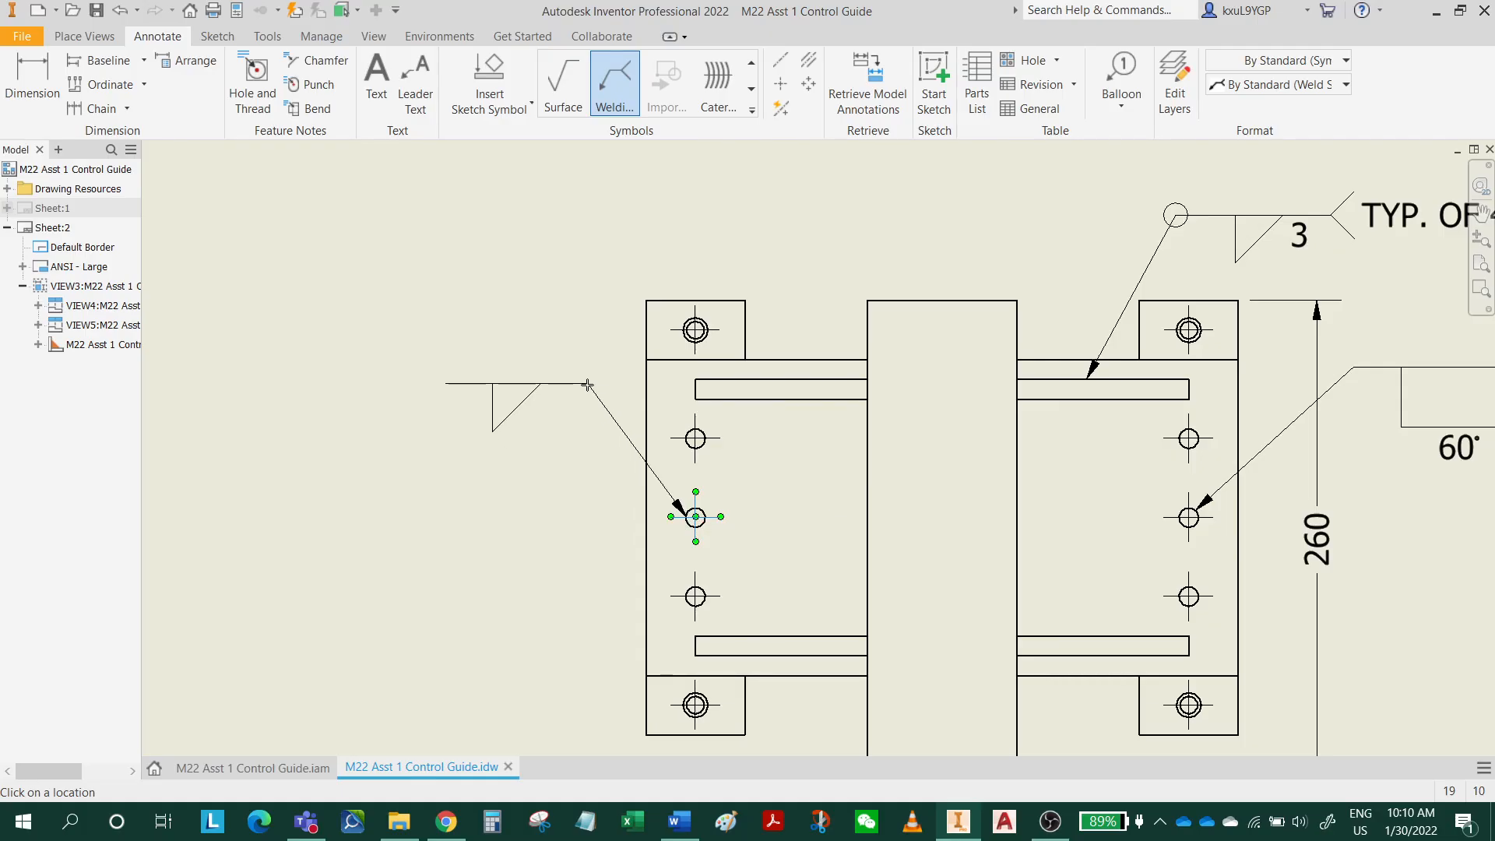
pyautogui.press('Escape')
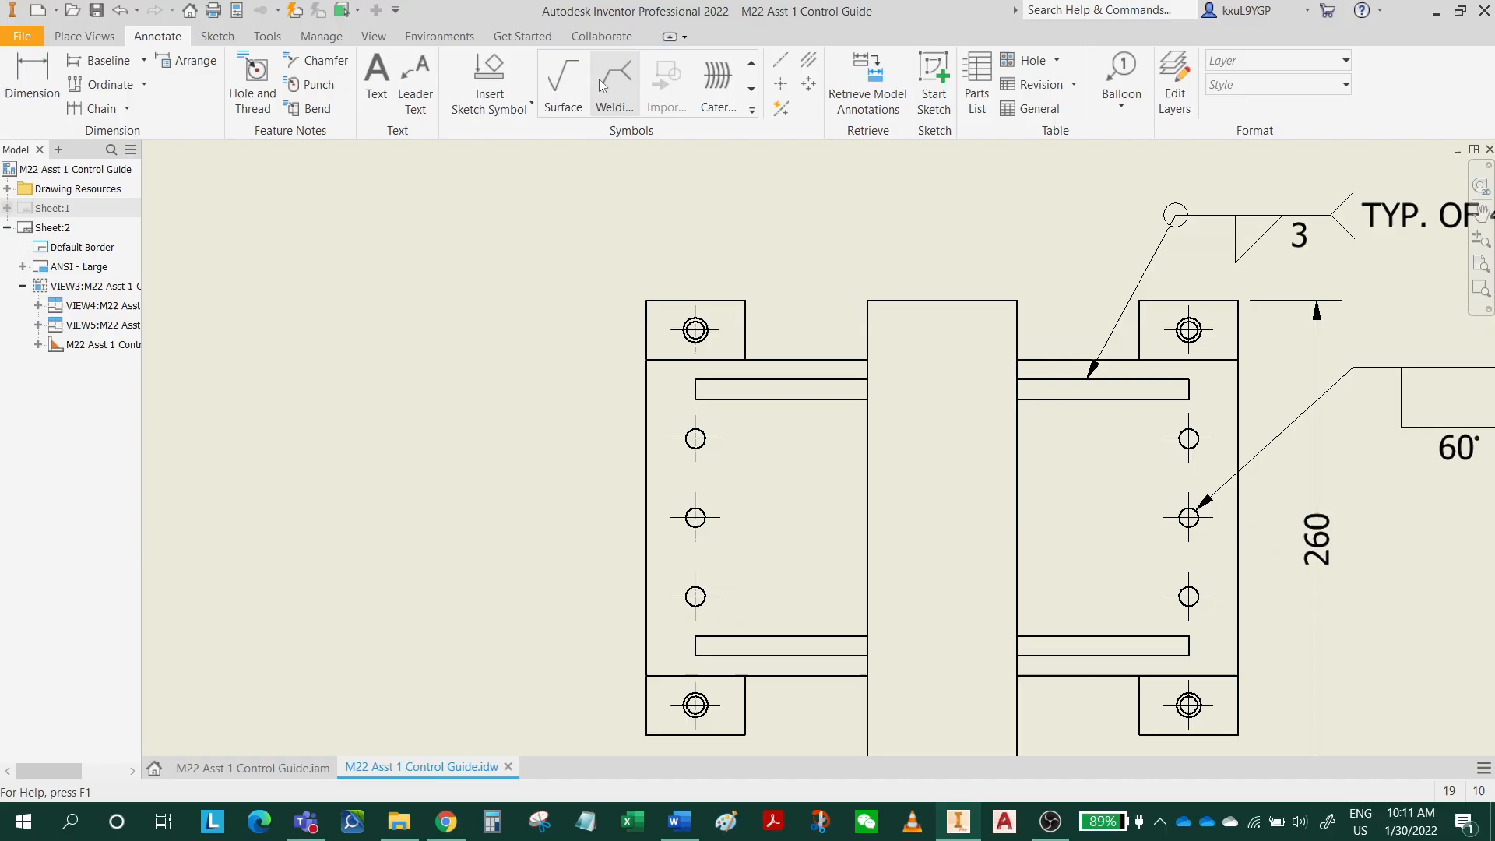
# Add an arrow-side plug weld symbol with length 10, pitch 40 and a 60° angle to the middle hole of the top view's left-hand column.
pyautogui.scroll(5, 675, 571)
pyautogui.scroll(-2, 687, 498)
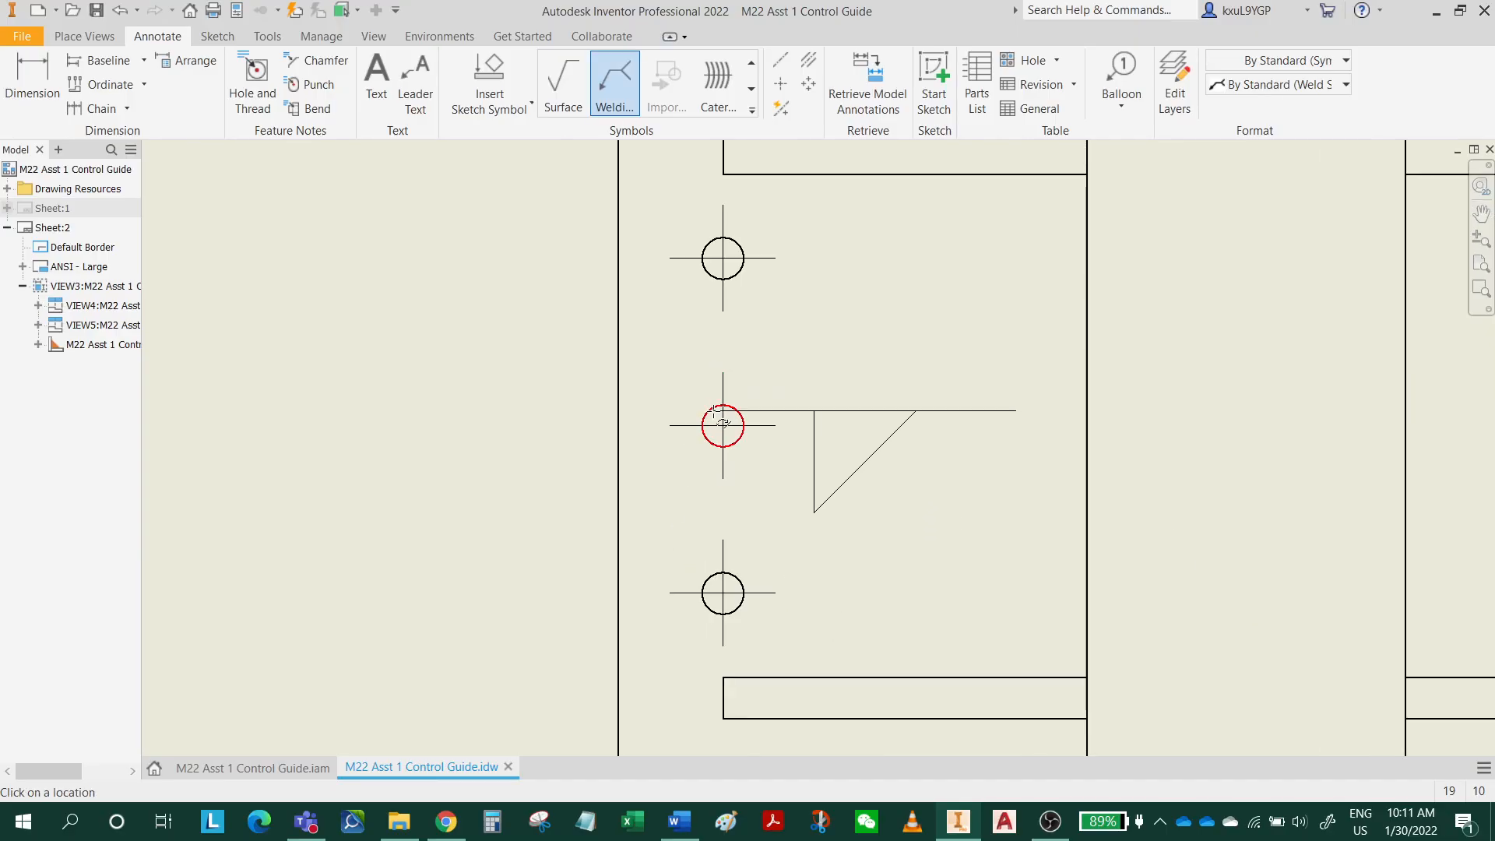
pyautogui.click(707, 408)
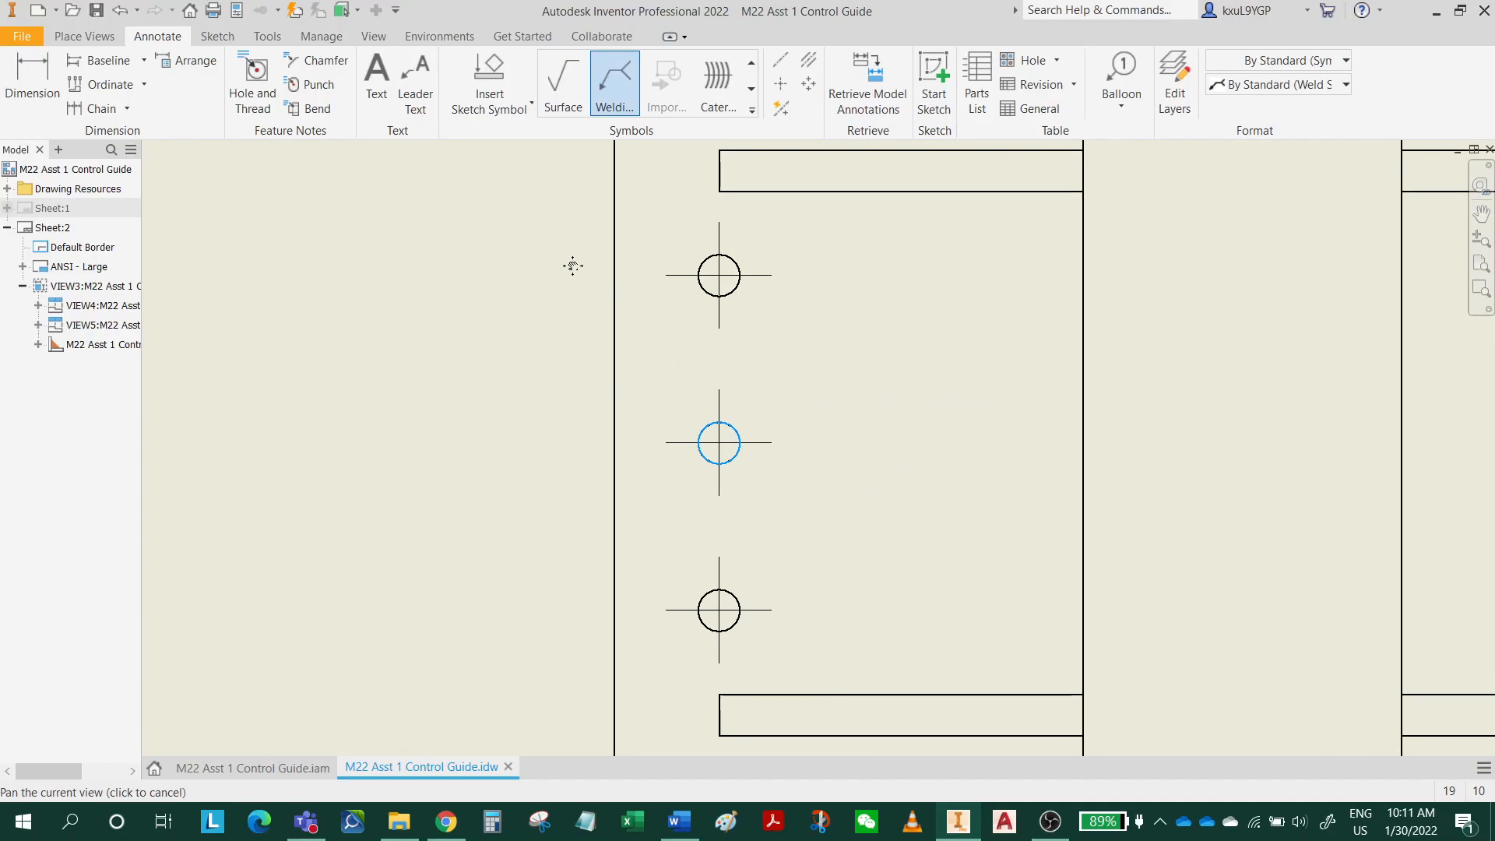
pyautogui.scroll(-2, 567, 254)
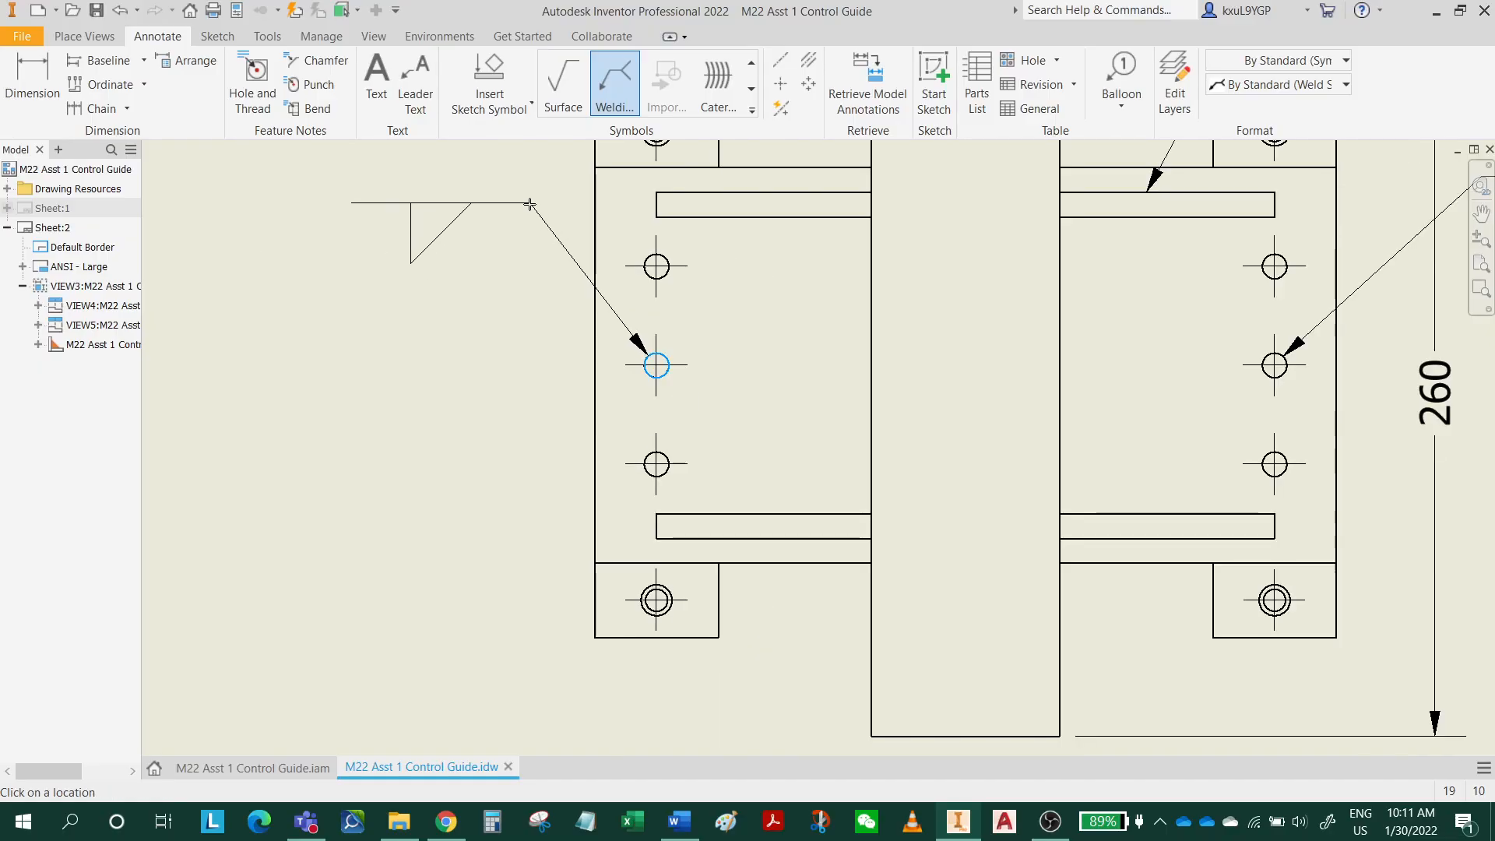
pyautogui.rightClick(529, 204)
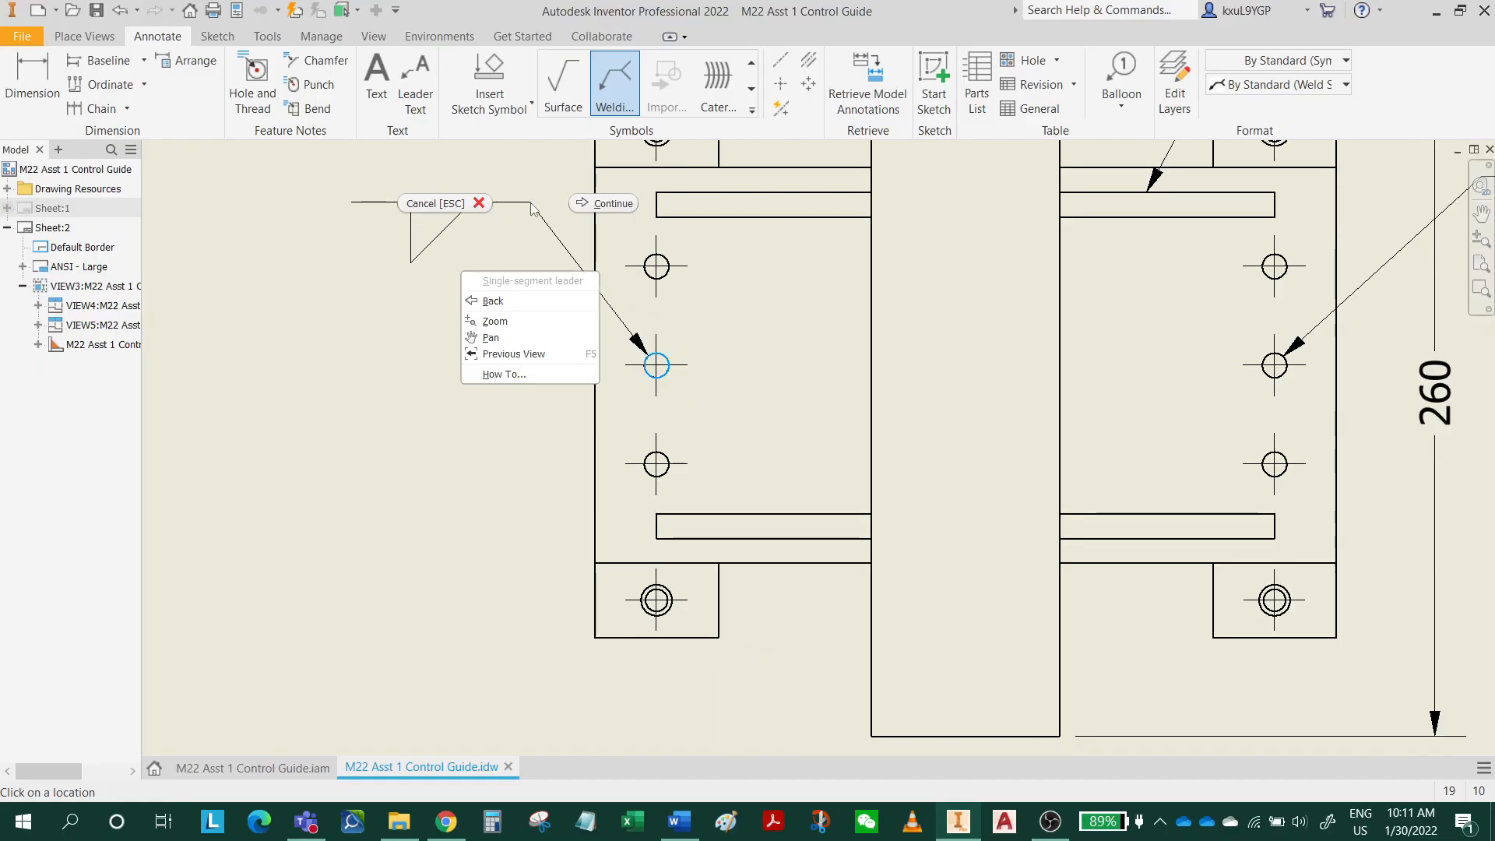
pyautogui.click(501, 284)
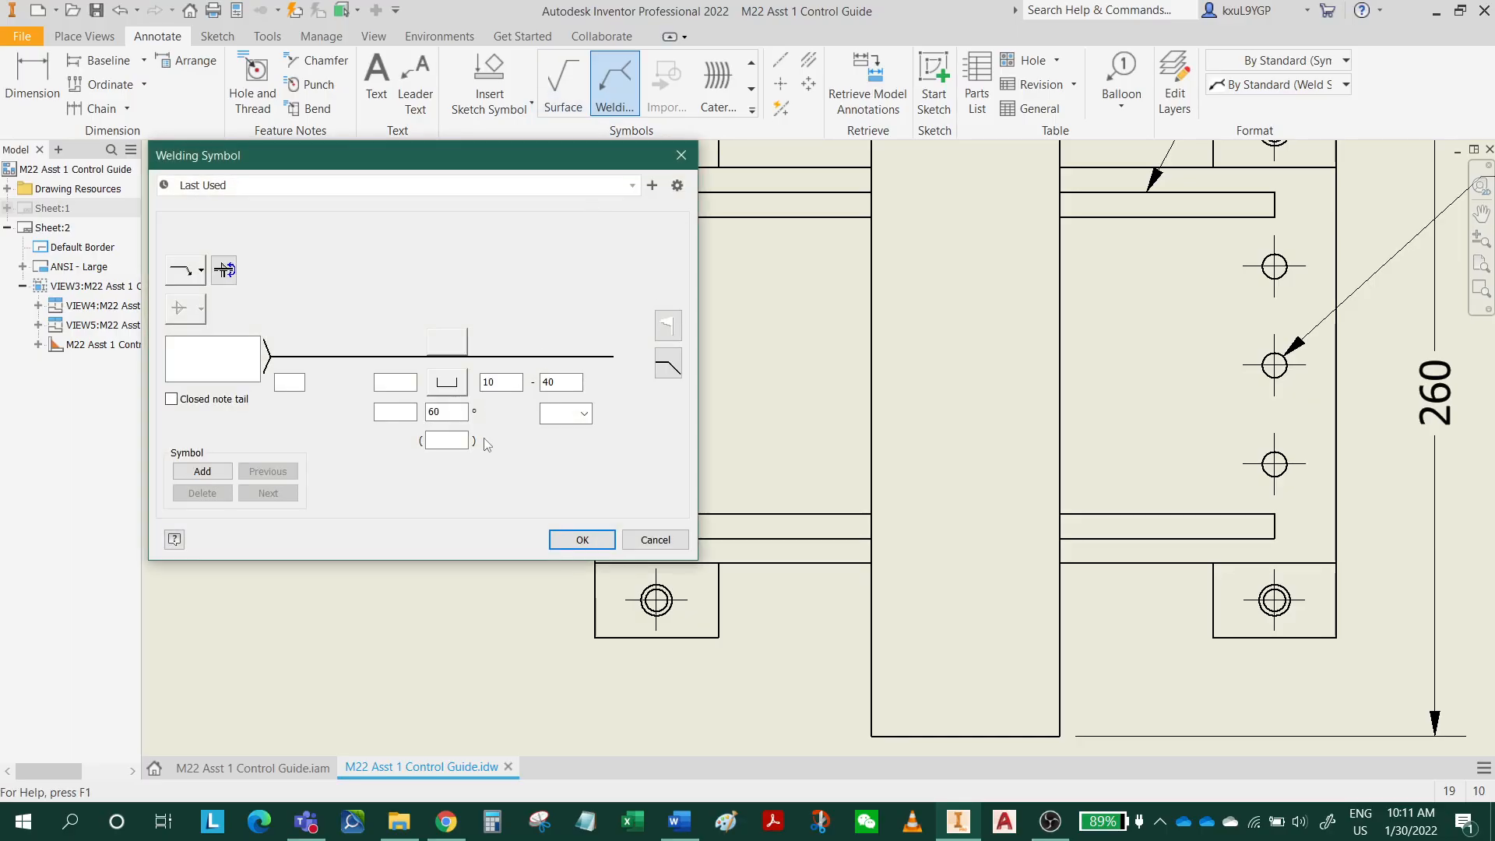
pyautogui.click(581, 540)
# End the welding symbol command and save the changes to M22 Asst 1 Control Guide.idw.
pyautogui.scroll(-3, 549, 463)
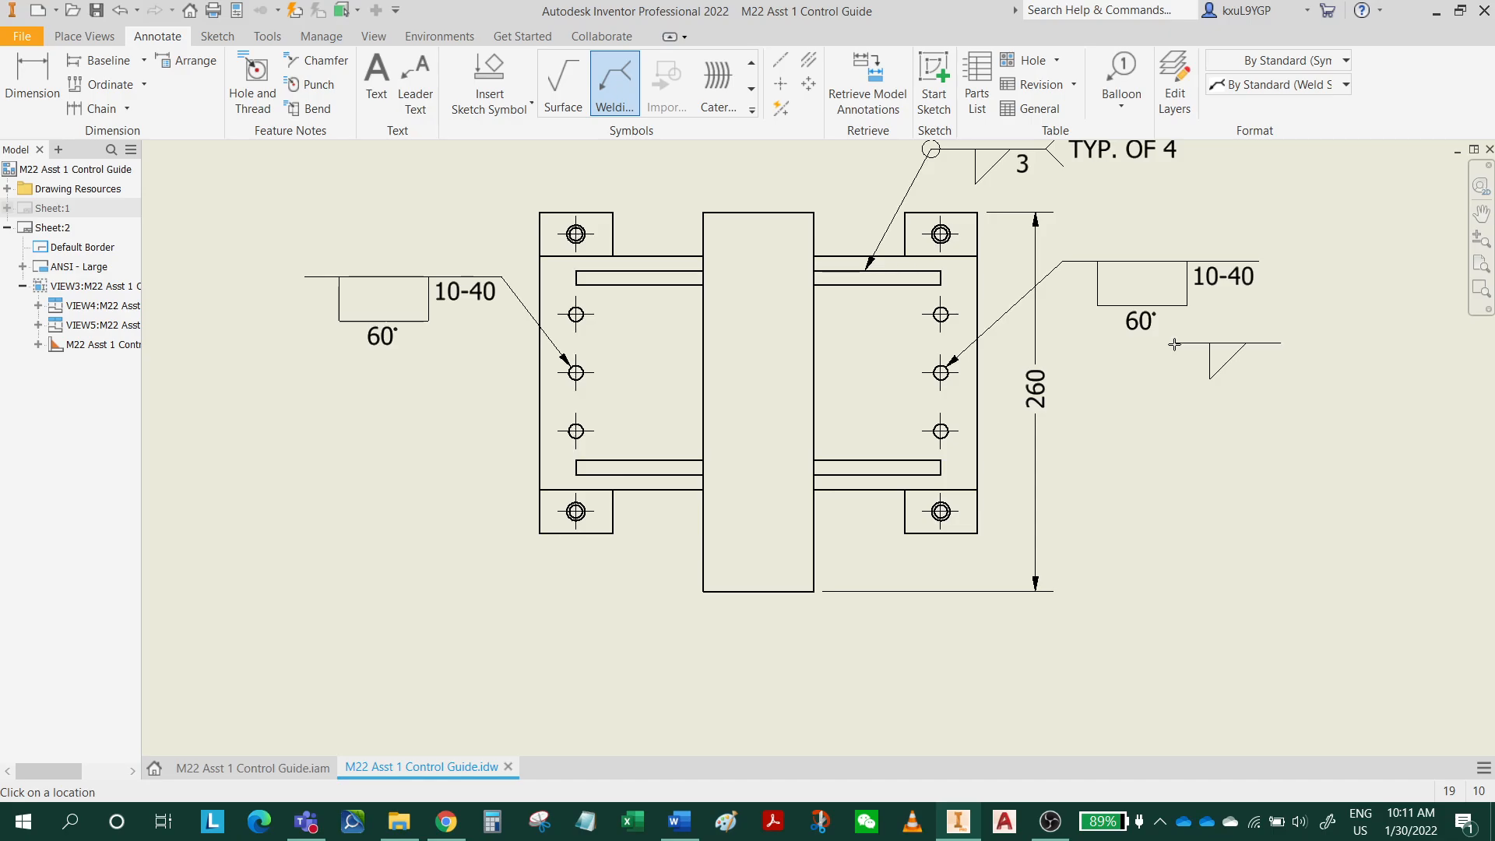
pyautogui.scroll(-4, 1136, 450)
pyautogui.scroll(3, 1136, 452)
pyautogui.scroll(-2, 1136, 453)
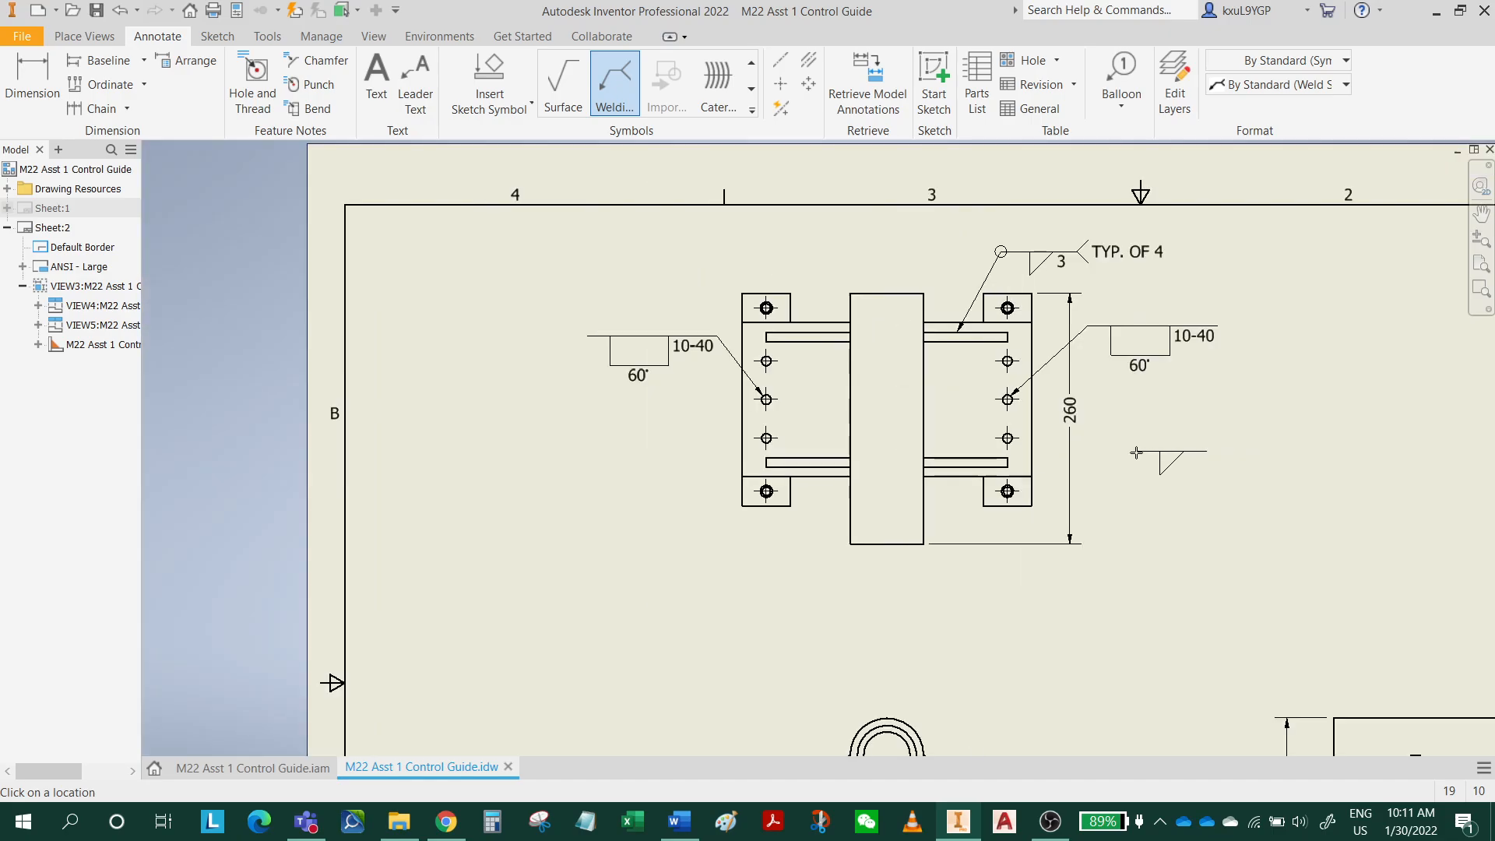
pyautogui.scroll(-2, 1137, 453)
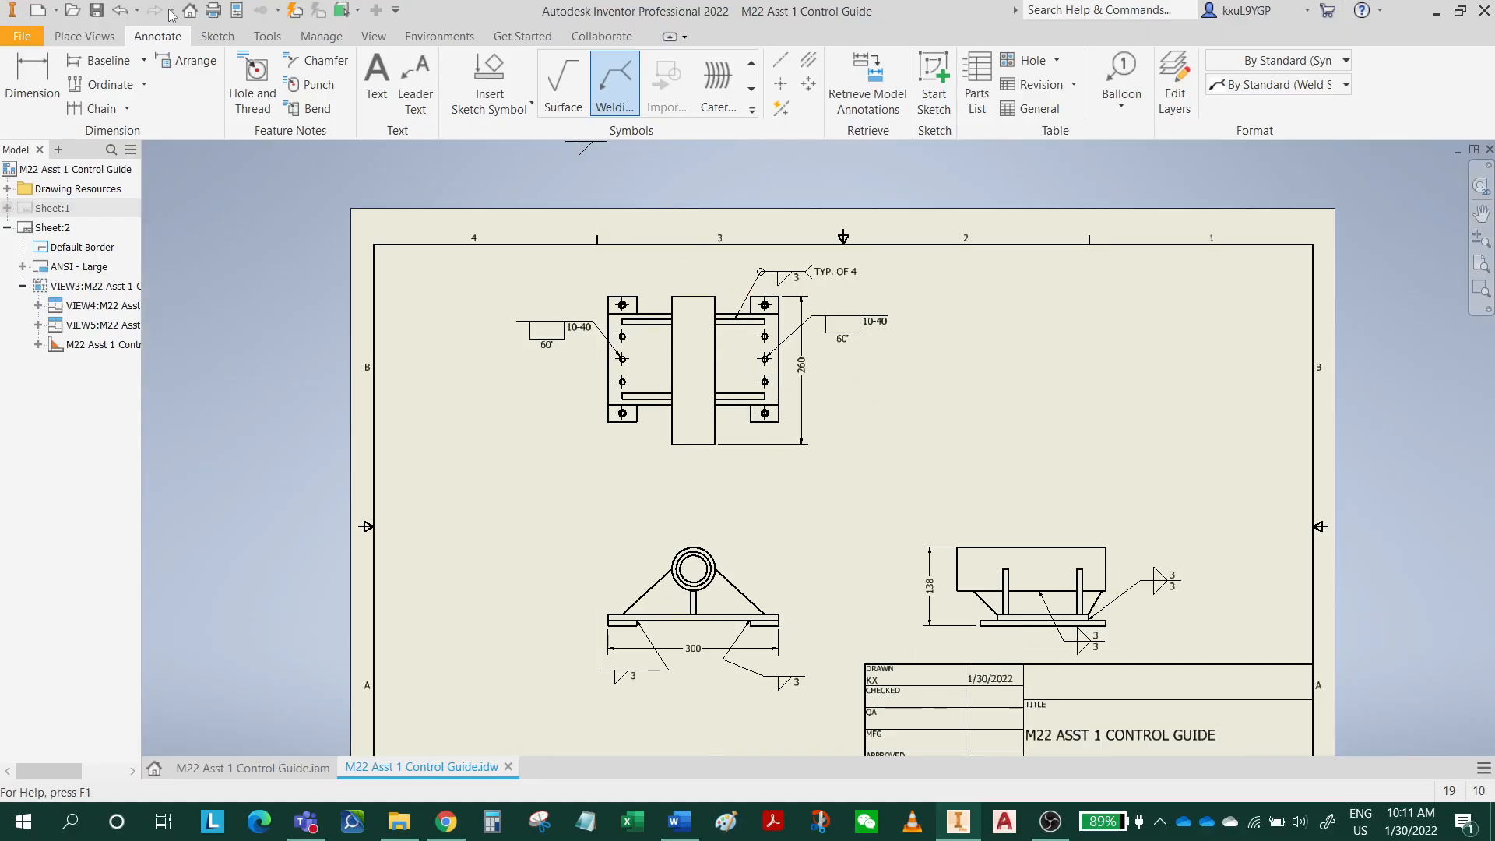
pyautogui.click(96, 10)
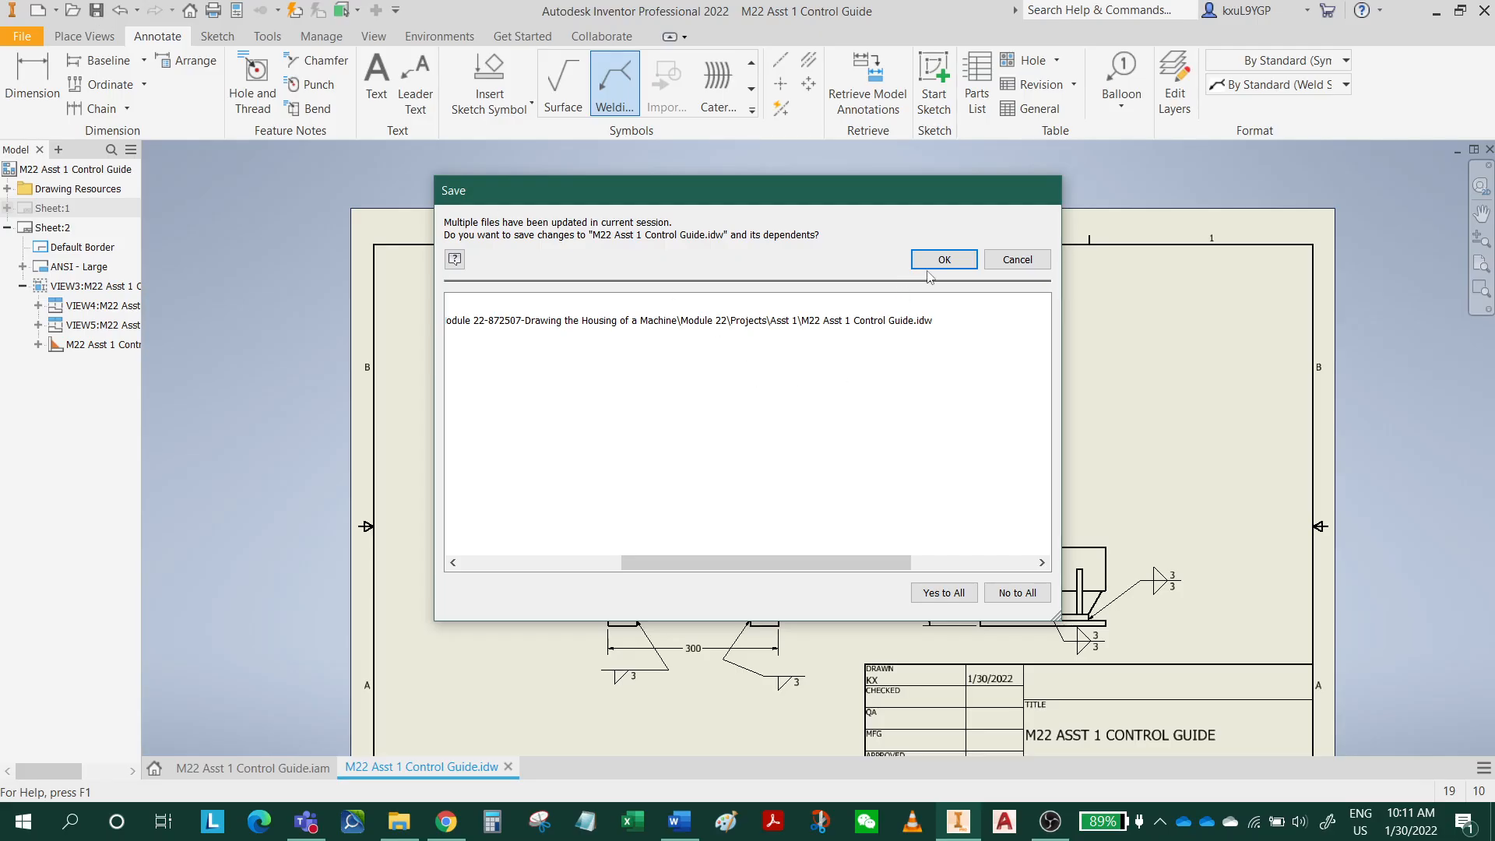
pyautogui.click(961, 262)
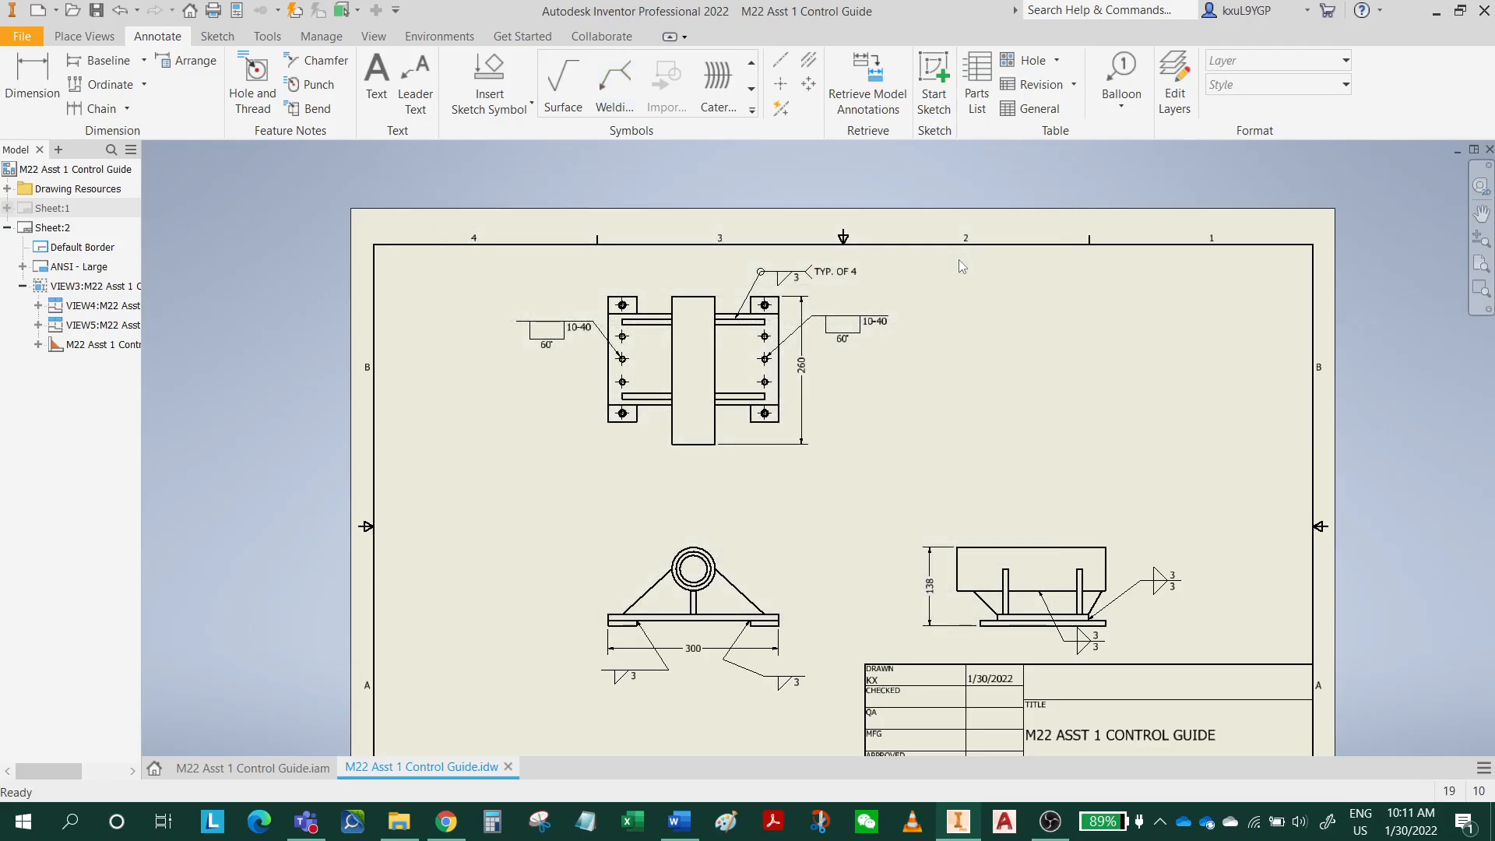
# Switch to the Word assignment, copy item 9's notes from Material through Blanket tolerance notes, and return to the Inventor drawing.
pyautogui.click(697, 820)
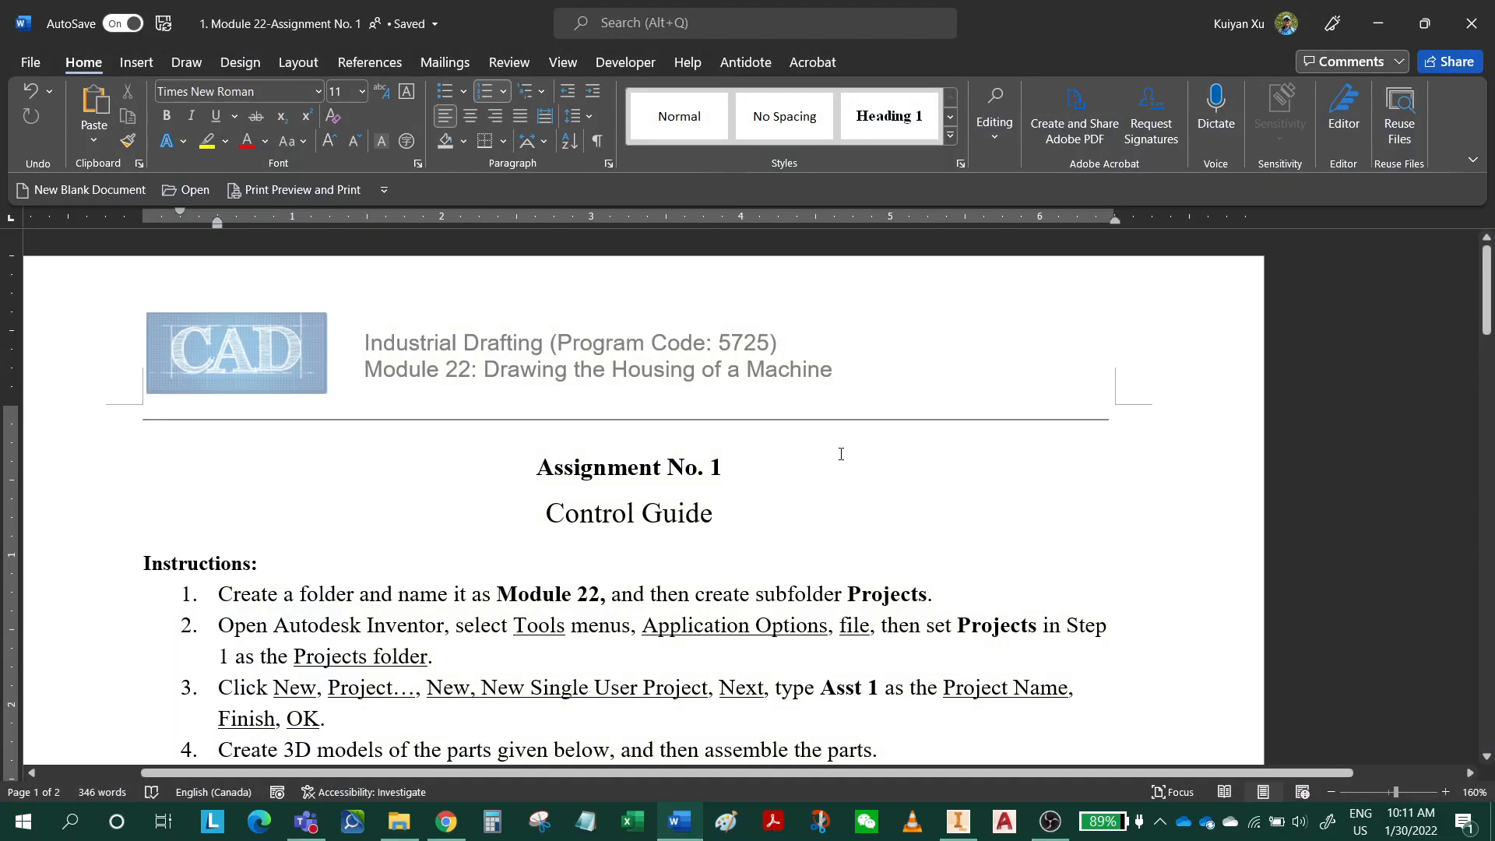
pyautogui.scroll(-20, 842, 451)
pyautogui.scroll(13, 840, 468)
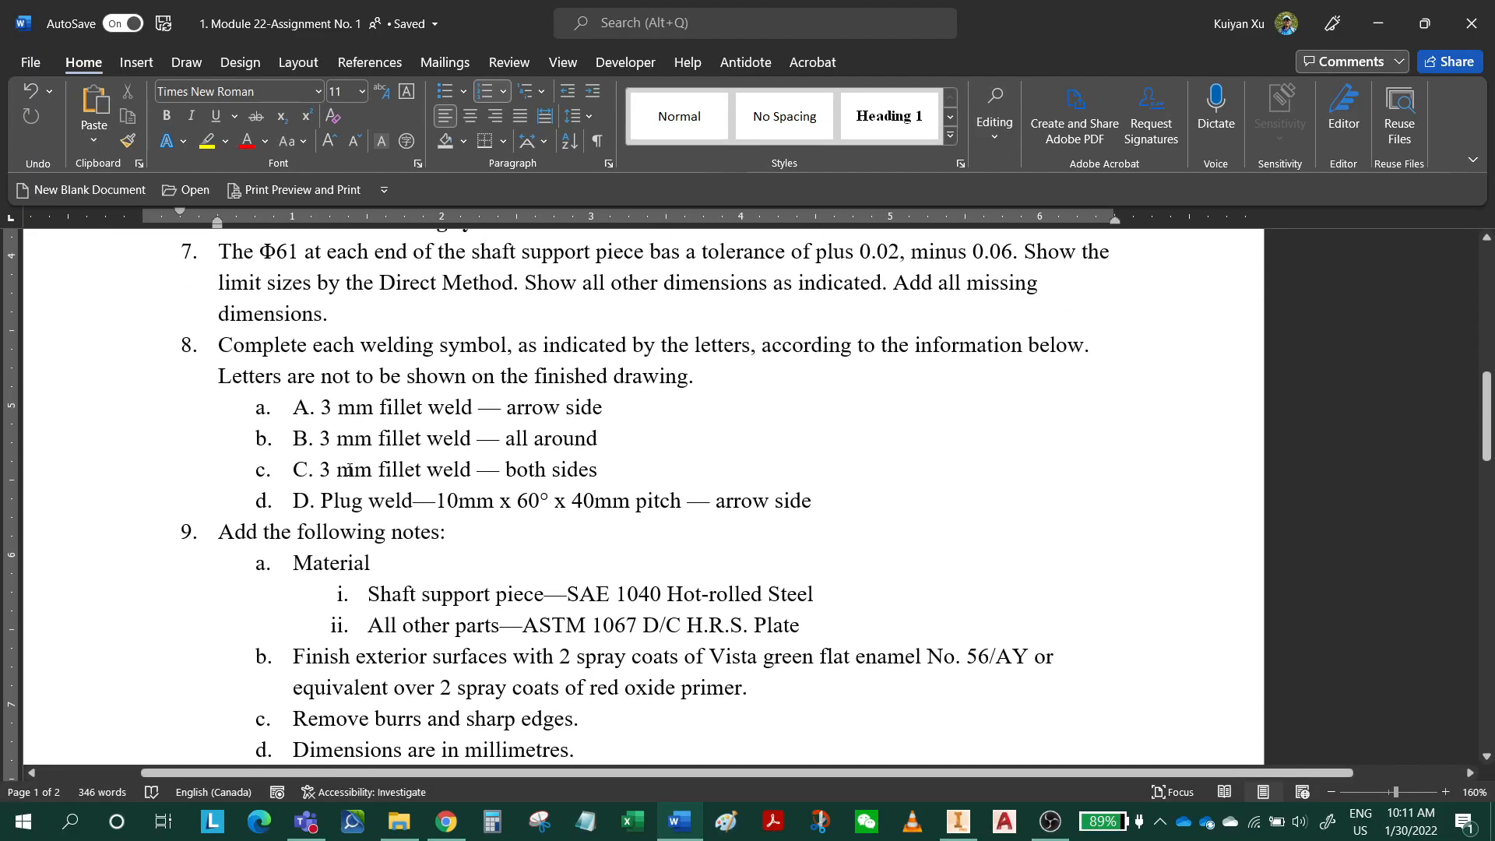
pyautogui.scroll(-1, 260, 580)
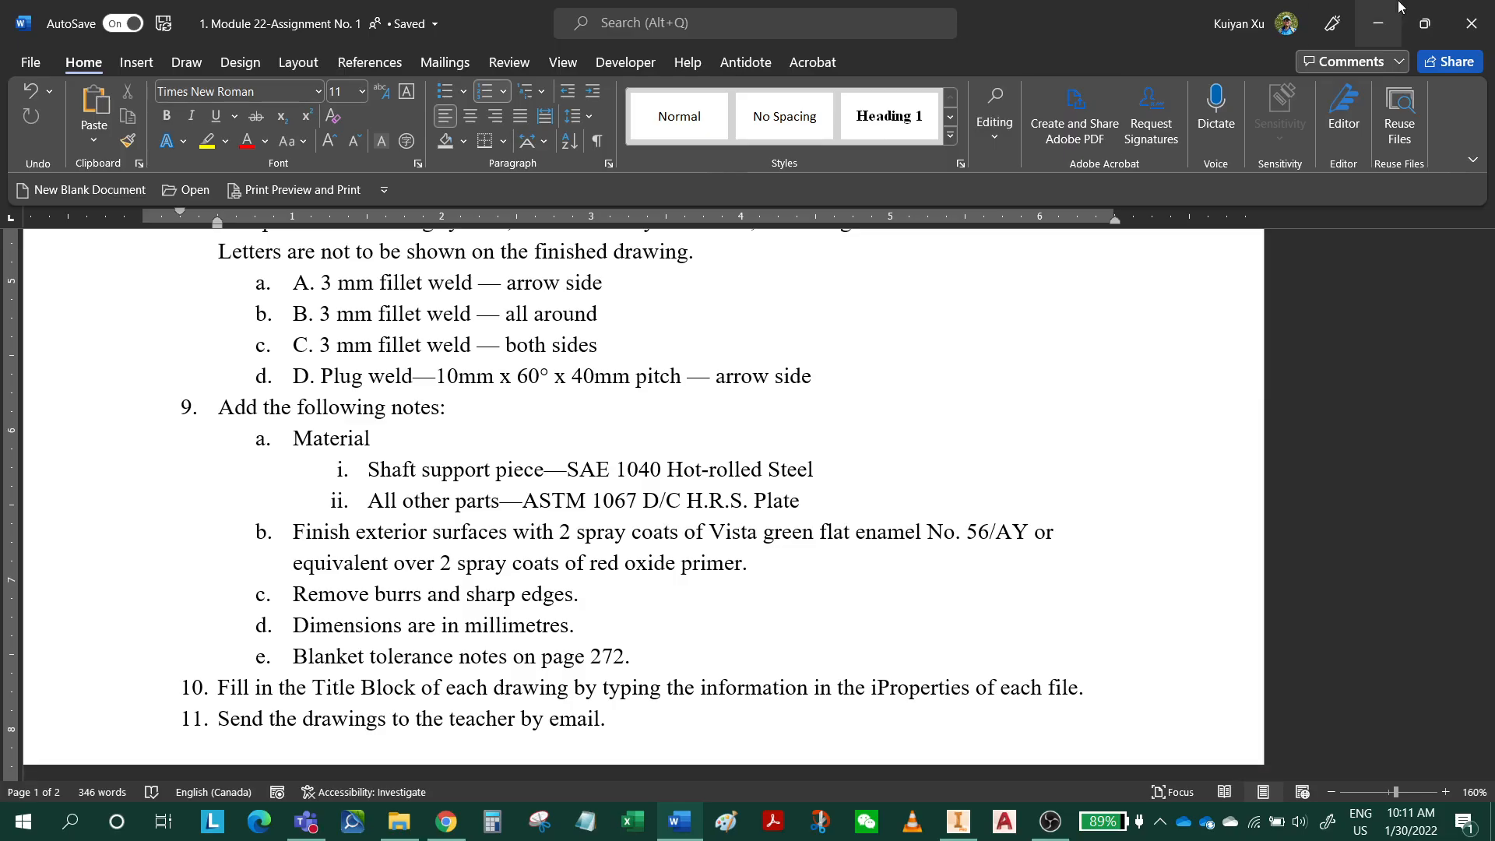
pyautogui.click(1378, 23)
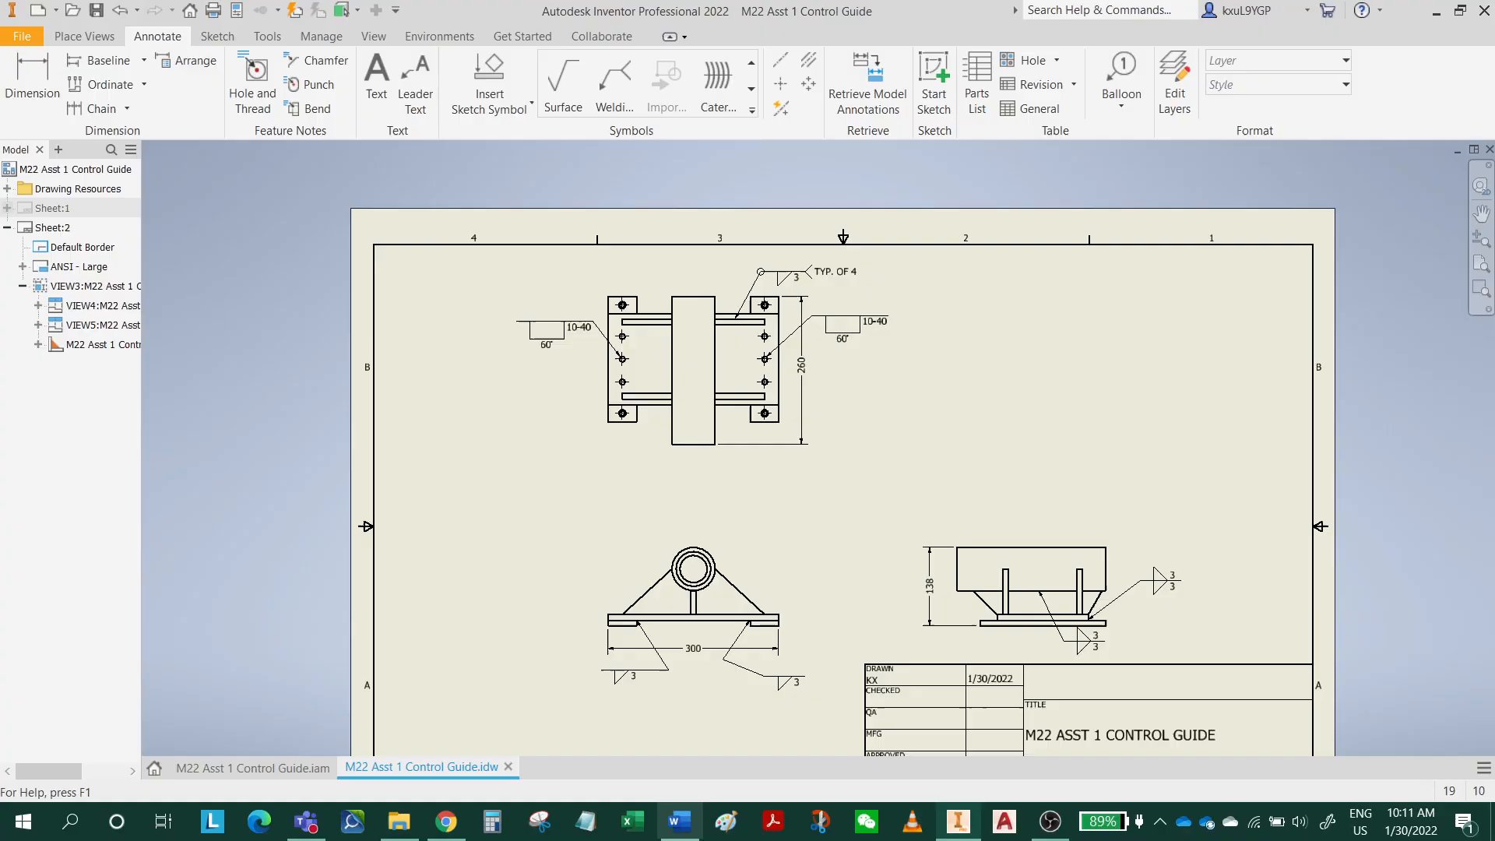
pyautogui.click(679, 822)
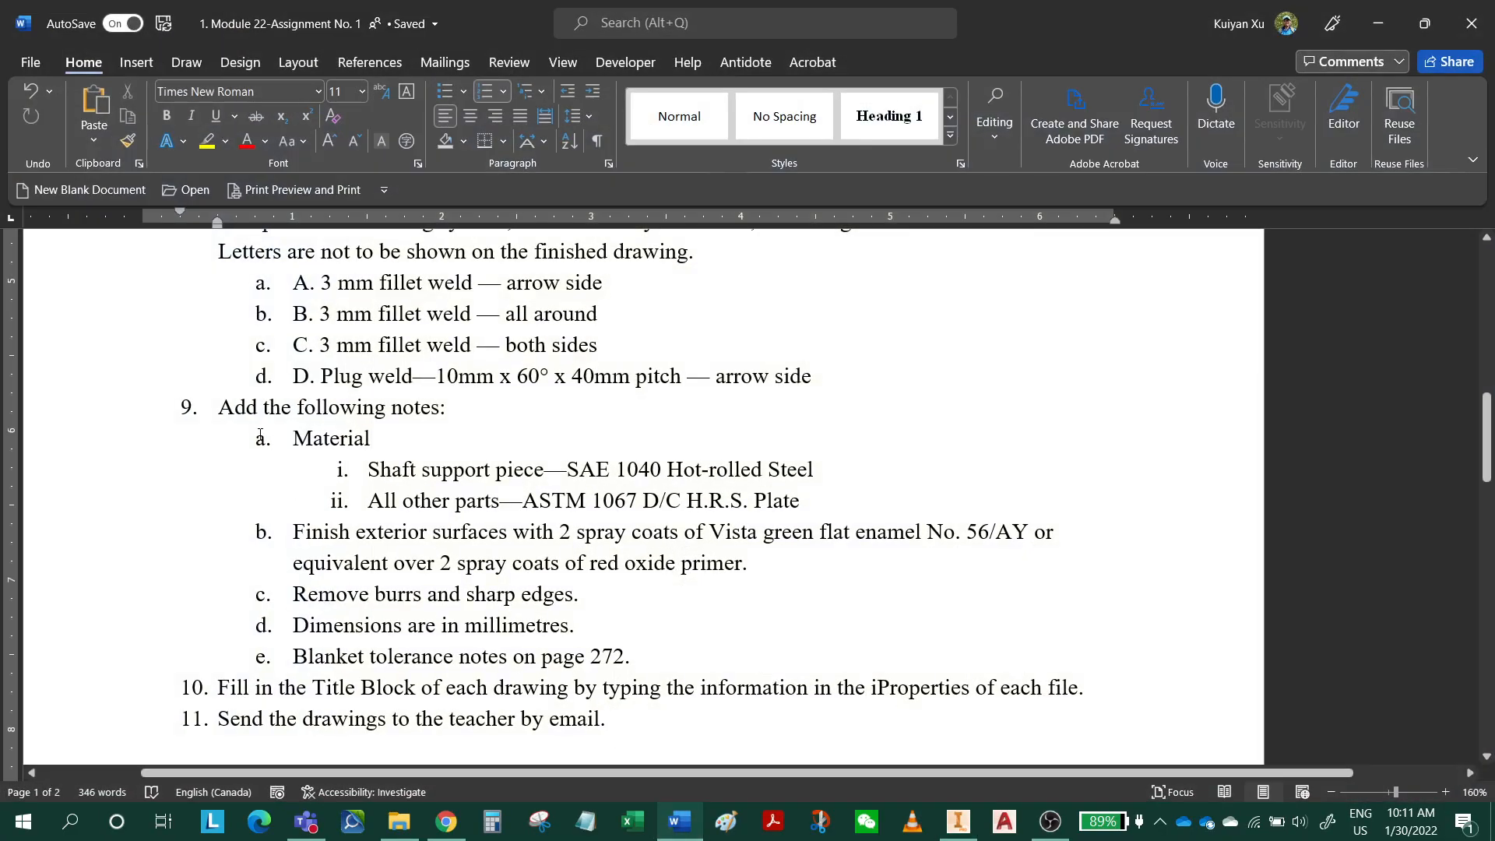
pyautogui.moveTo(293, 439); pyautogui.dragTo(658, 649)
pyautogui.rightClick(504, 547)
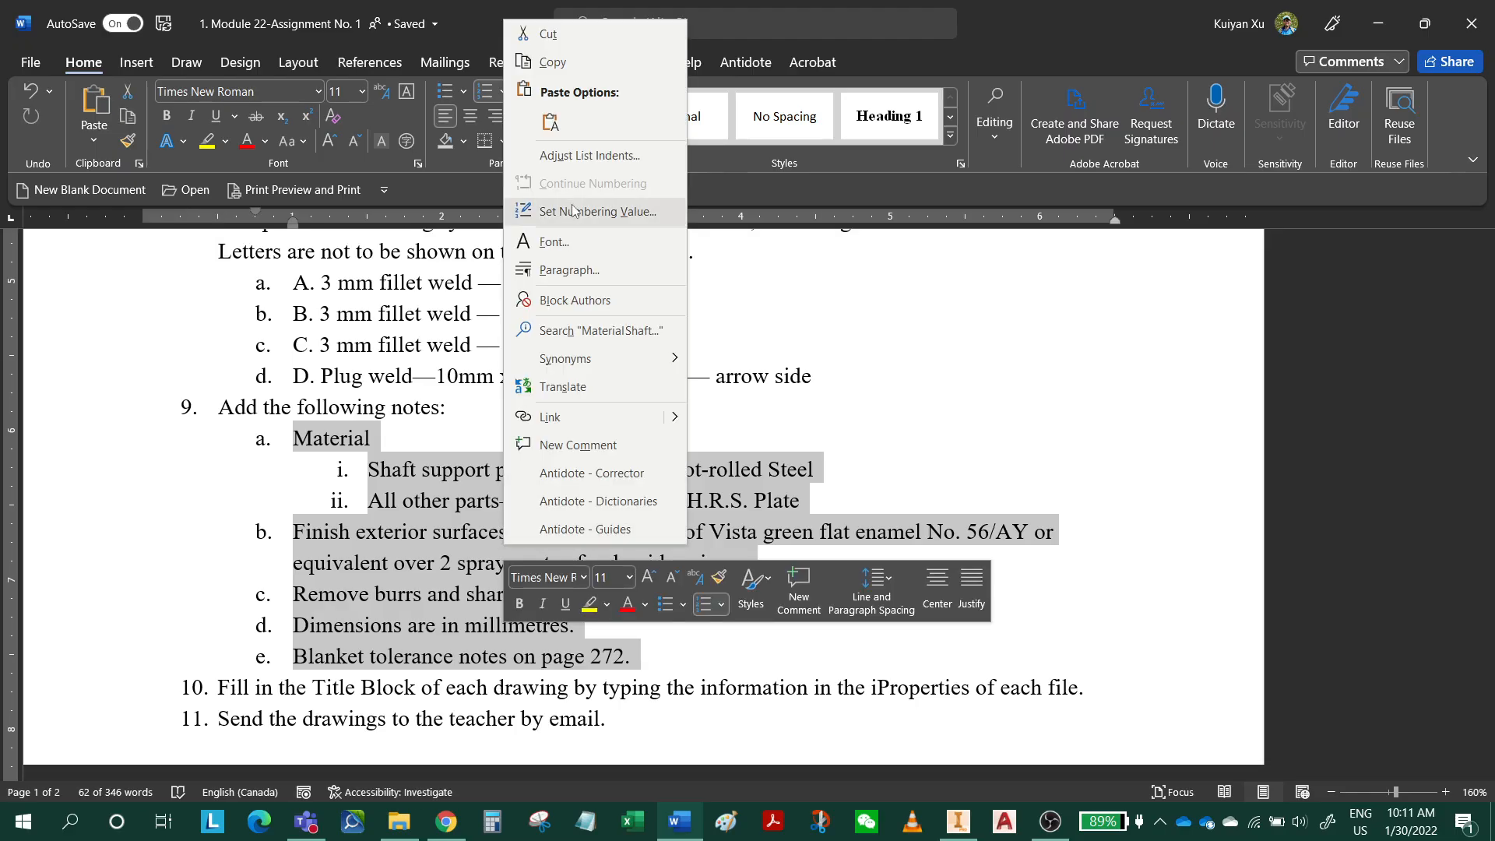
pyautogui.click(553, 62)
pyautogui.click(1378, 23)
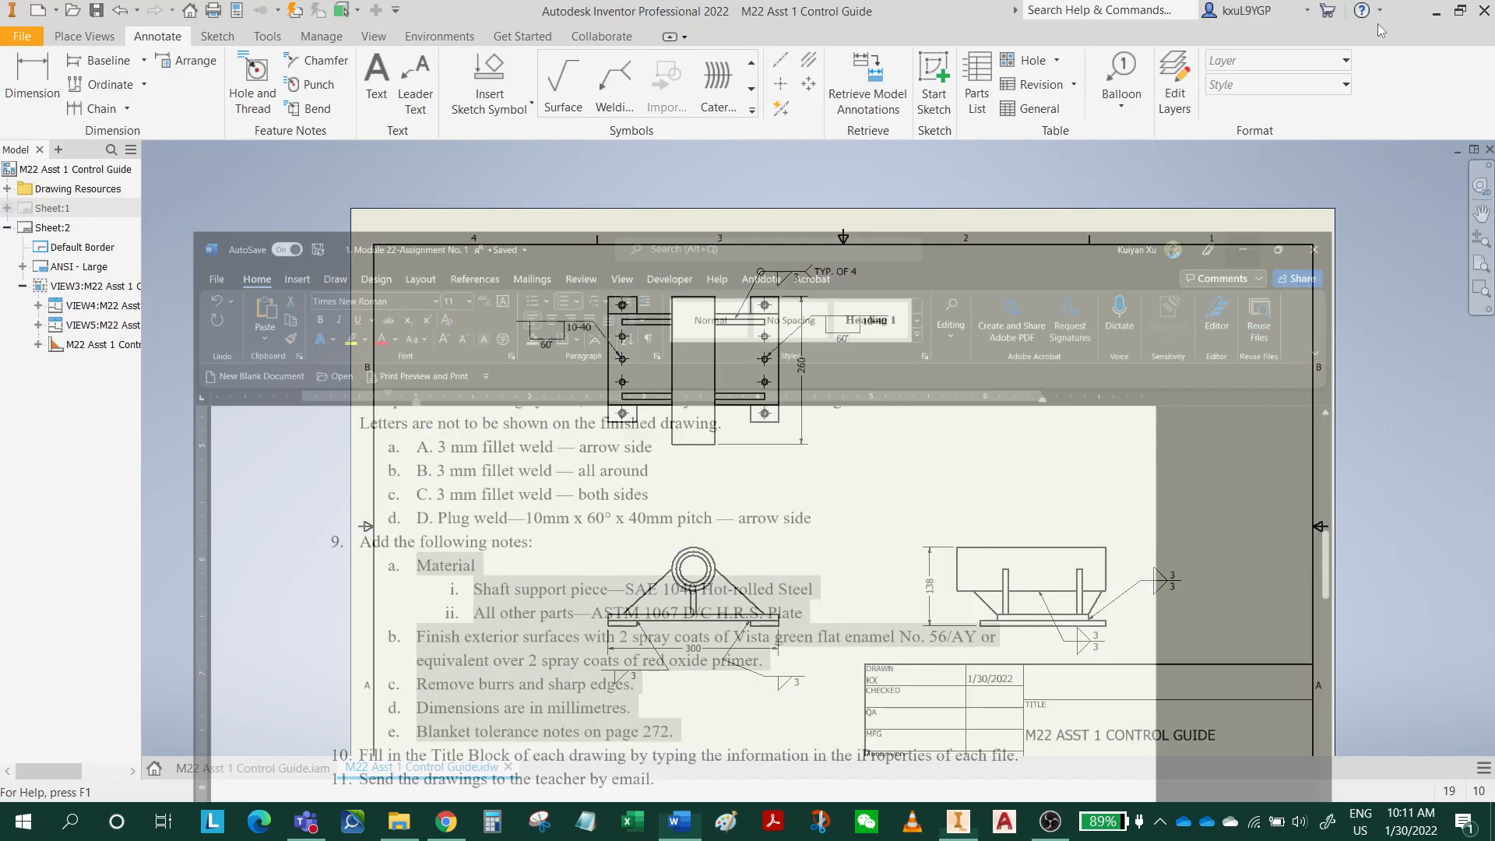
# Place a text note in the empty area beside the top view, paste the copied notes into it and select all the lines.
pyautogui.click(377, 78)
pyautogui.click(953, 275)
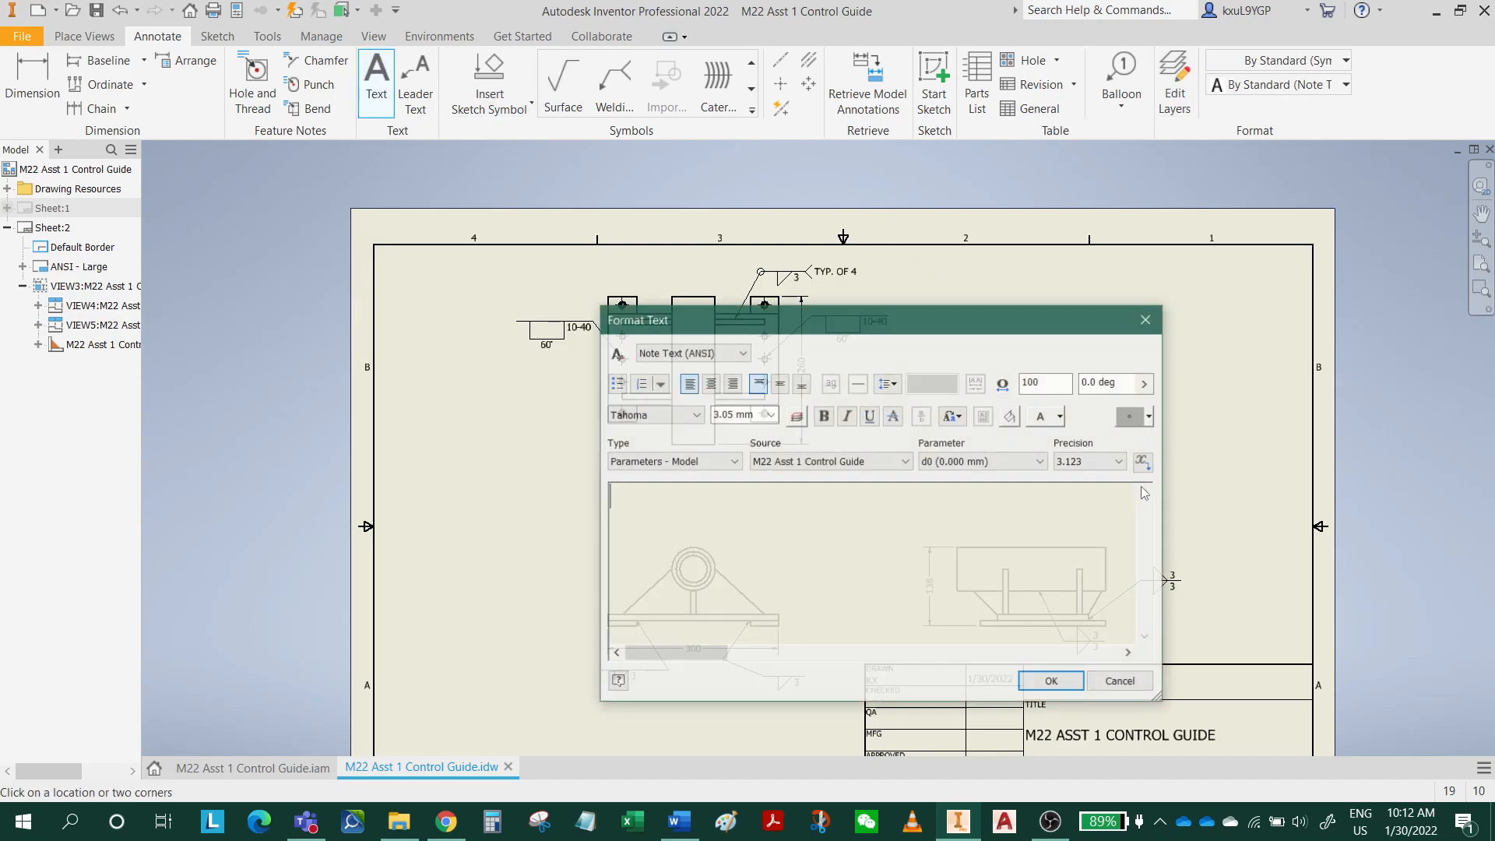
pyautogui.rightClick(755, 526)
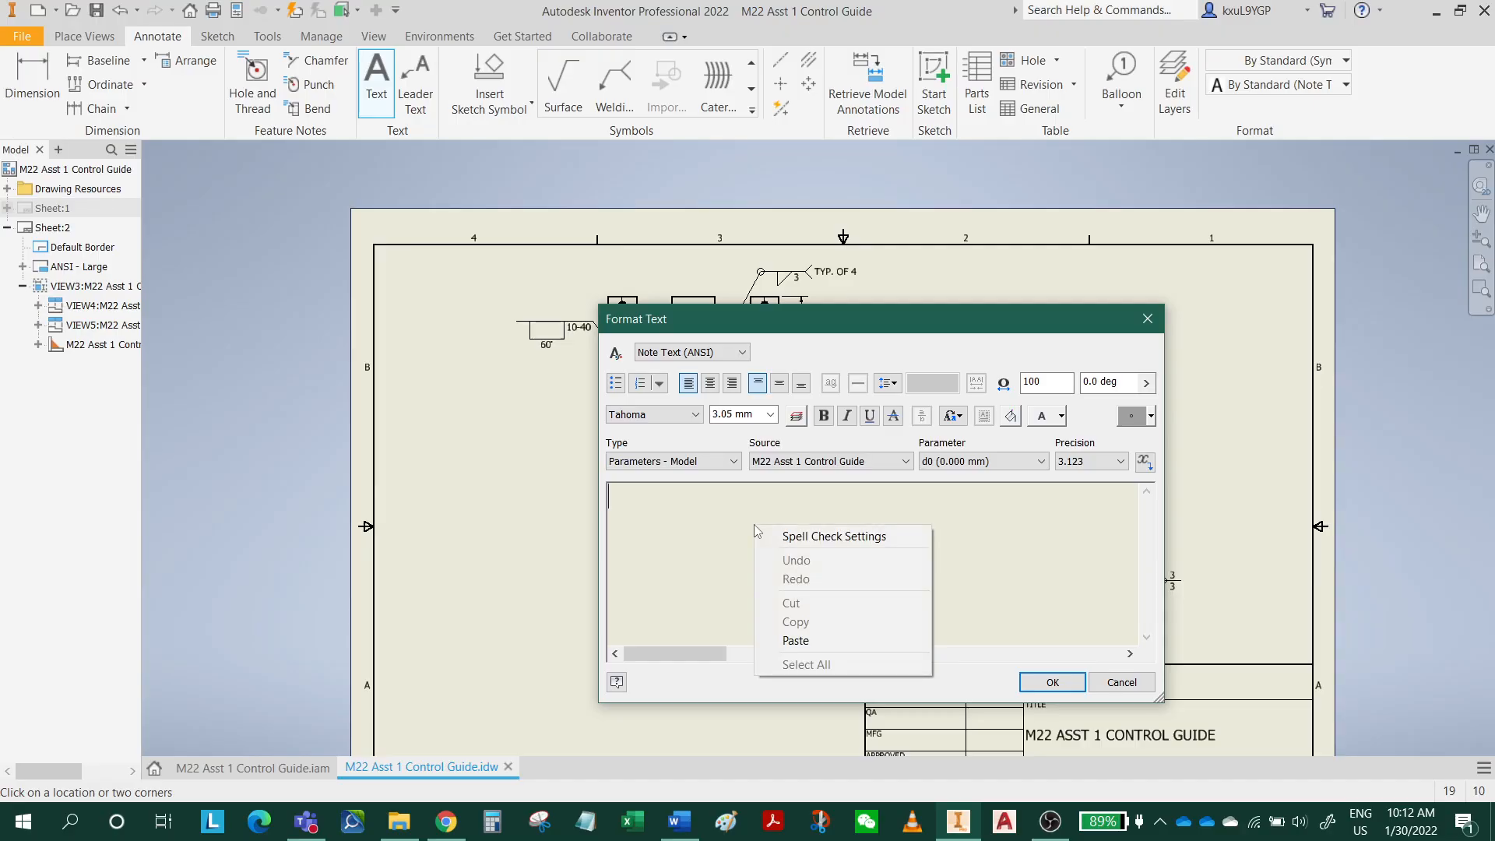
pyautogui.click(810, 645)
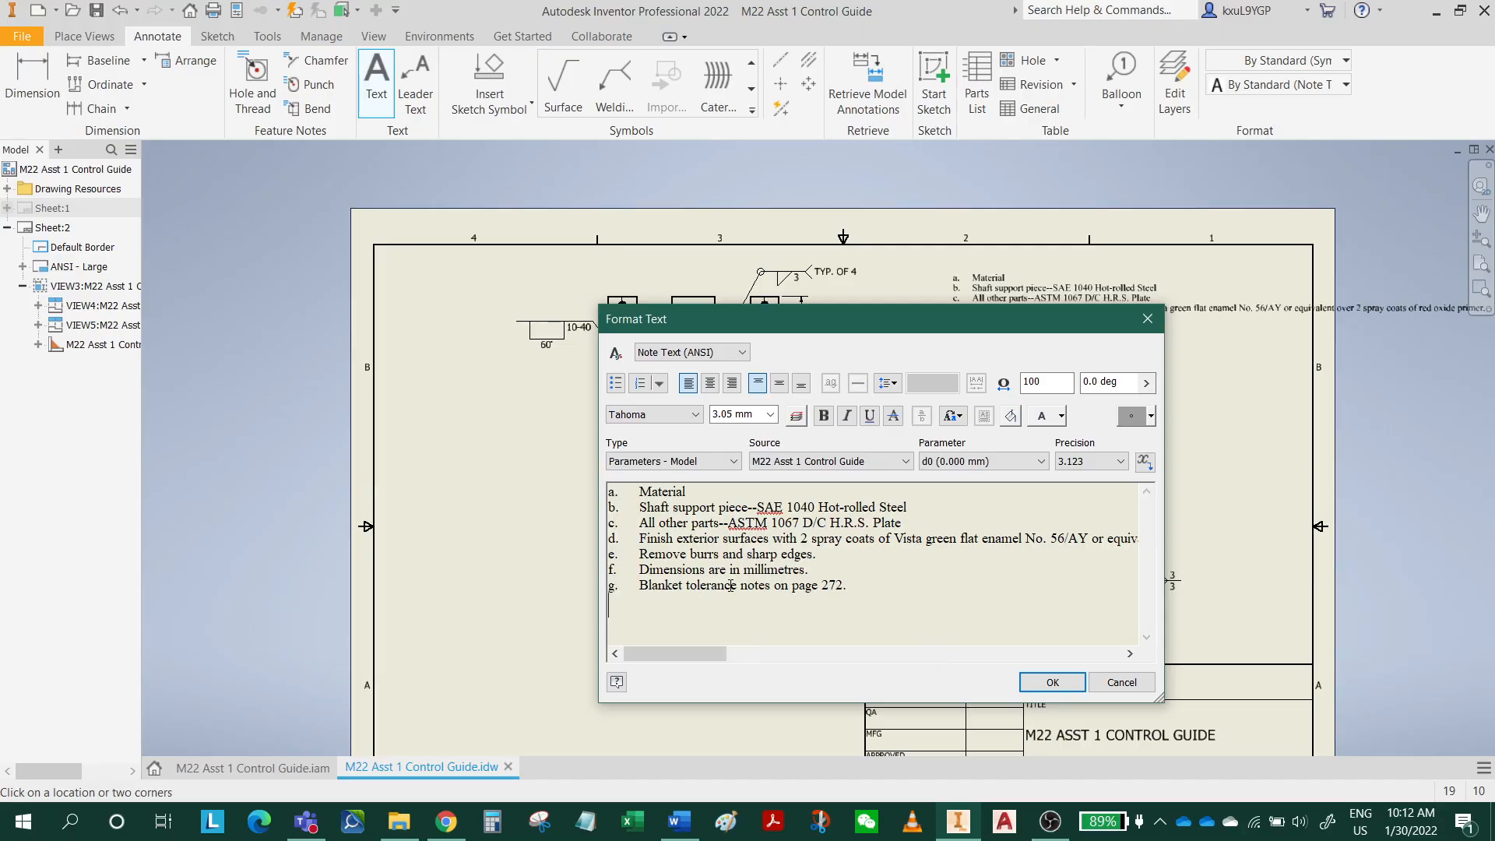
pyautogui.press('BackSpace')
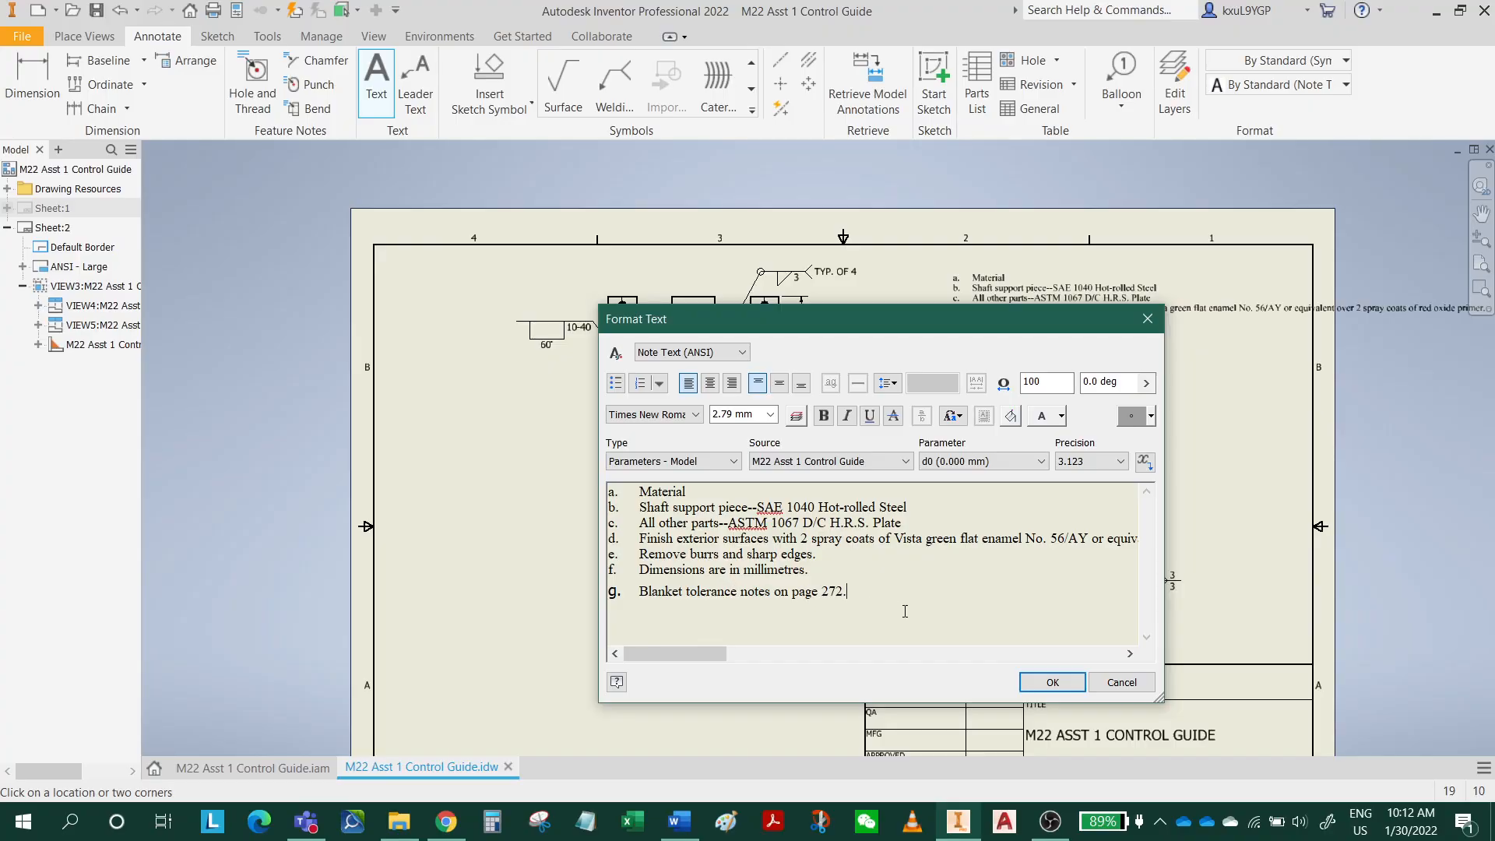
pyautogui.press('Return')
pyautogui.moveTo(867, 585); pyautogui.dragTo(599, 488)
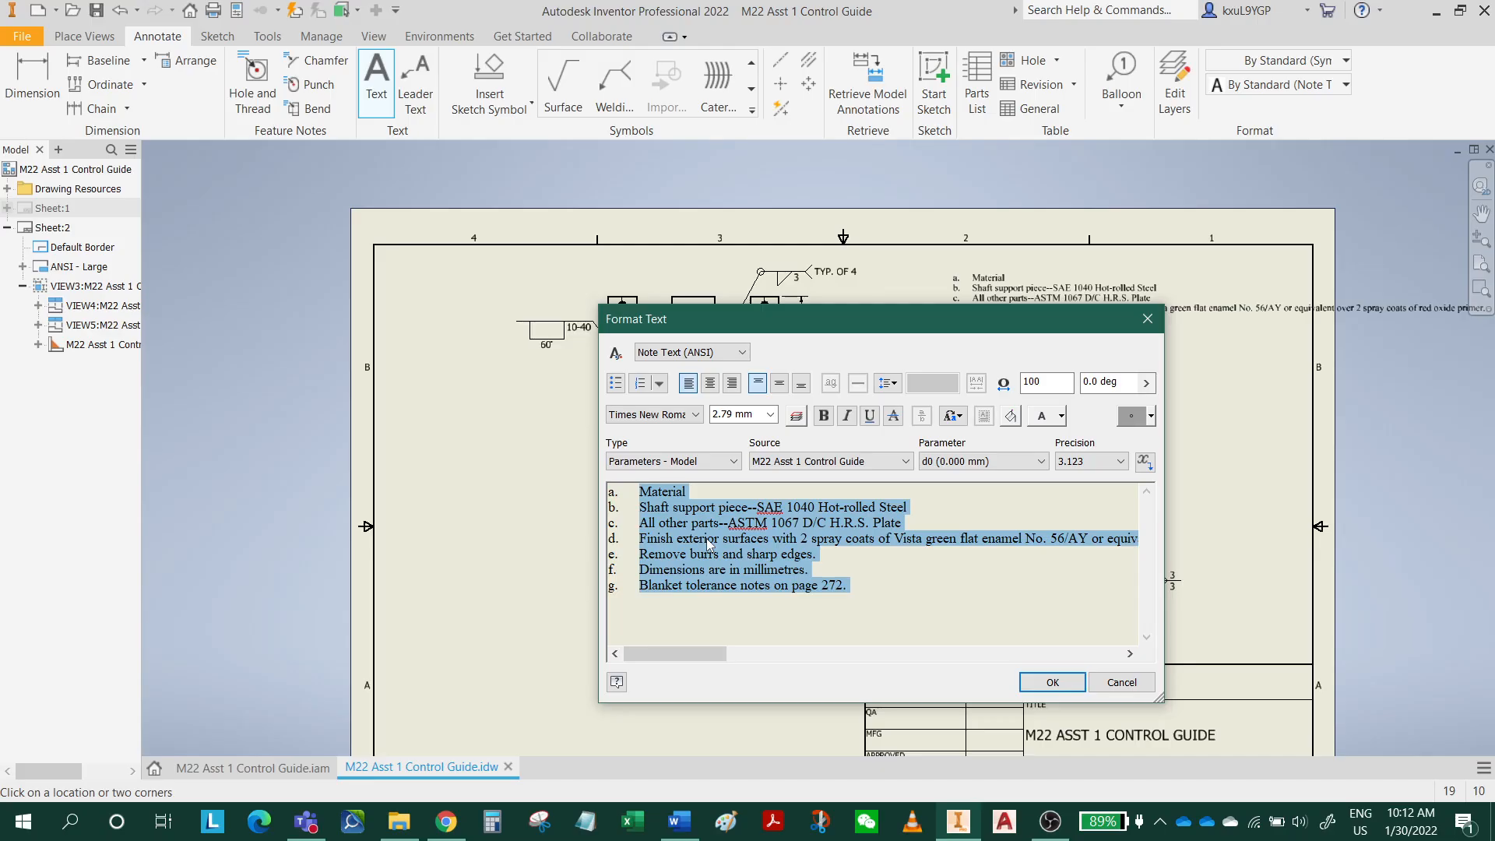
pyautogui.click(744, 352)
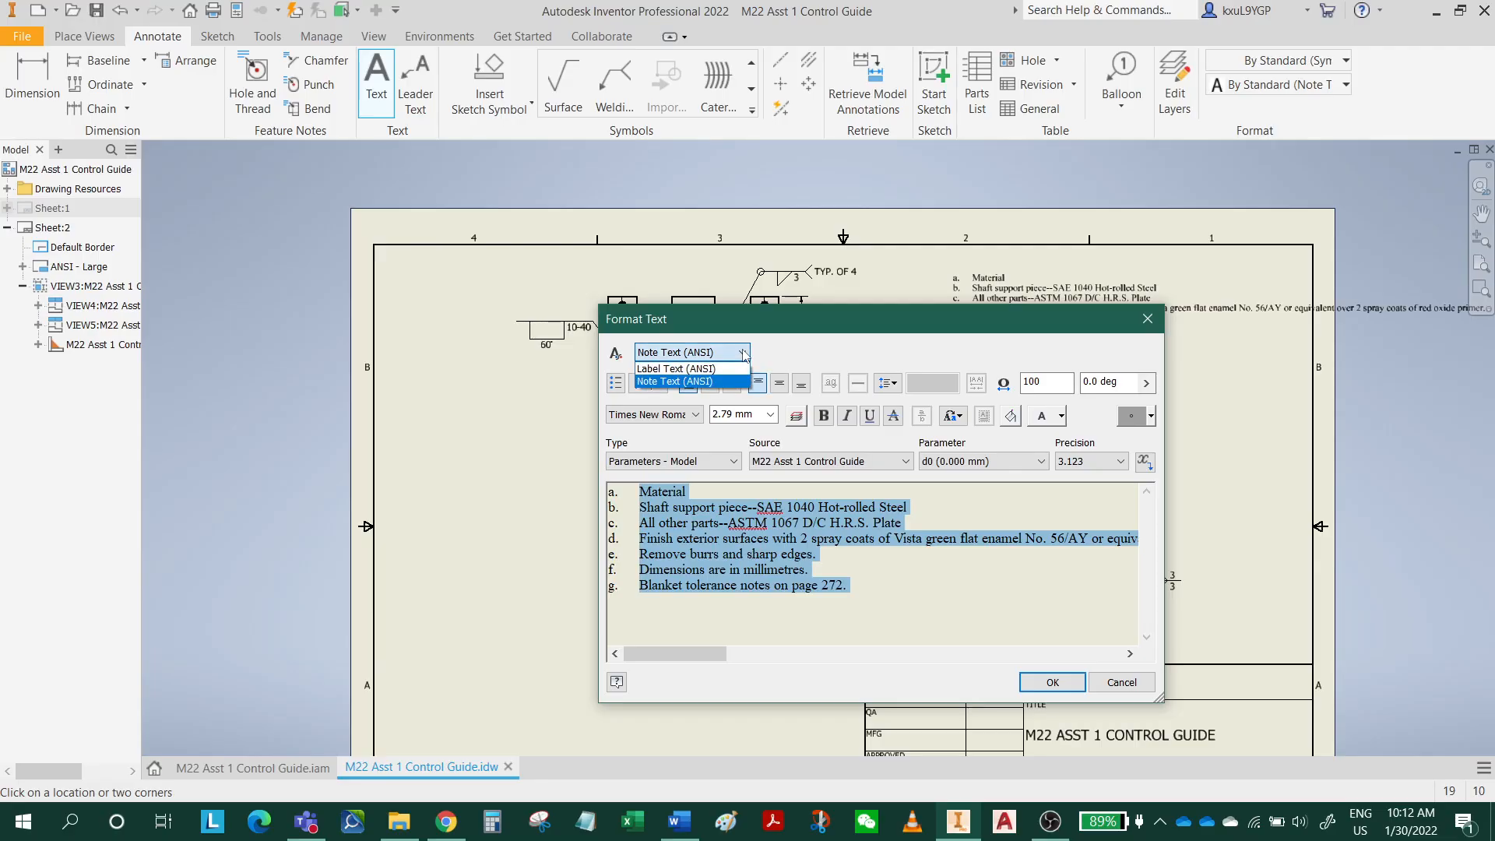
pyautogui.click(807, 359)
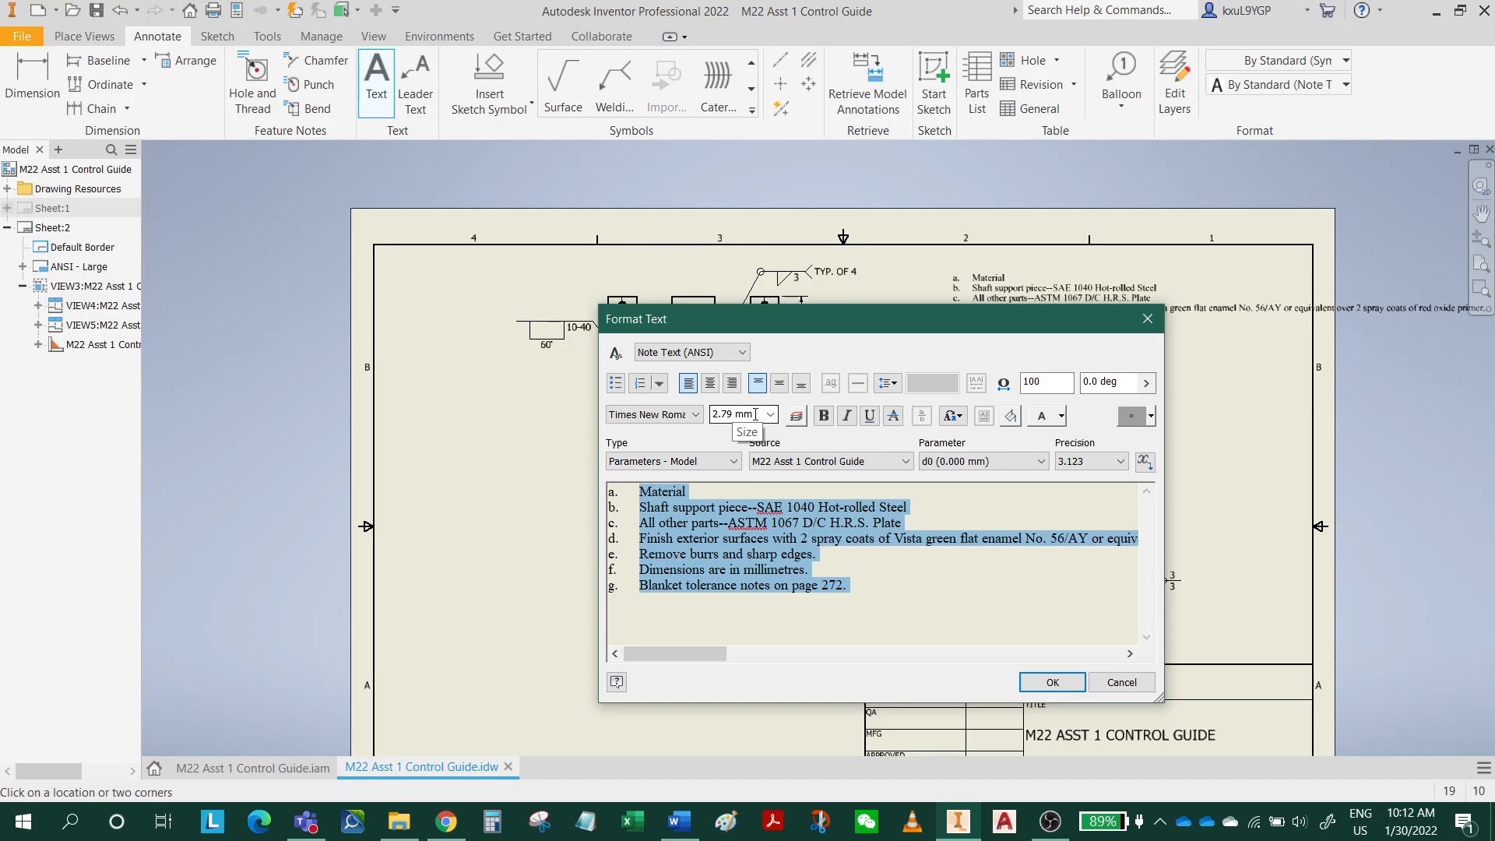
pyautogui.click(687, 419)
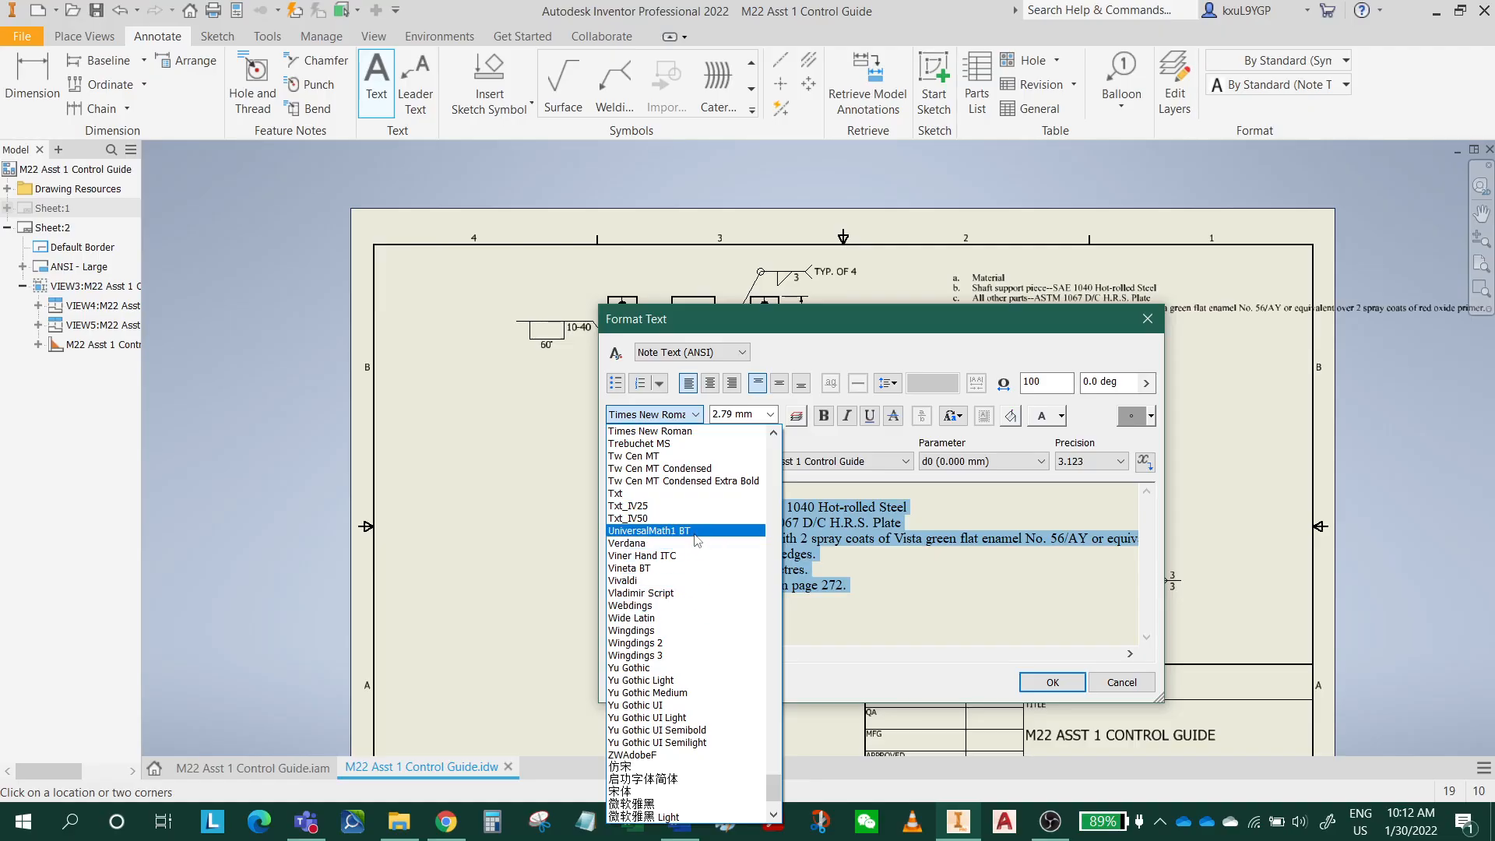
pyautogui.scroll(-2, 699, 604)
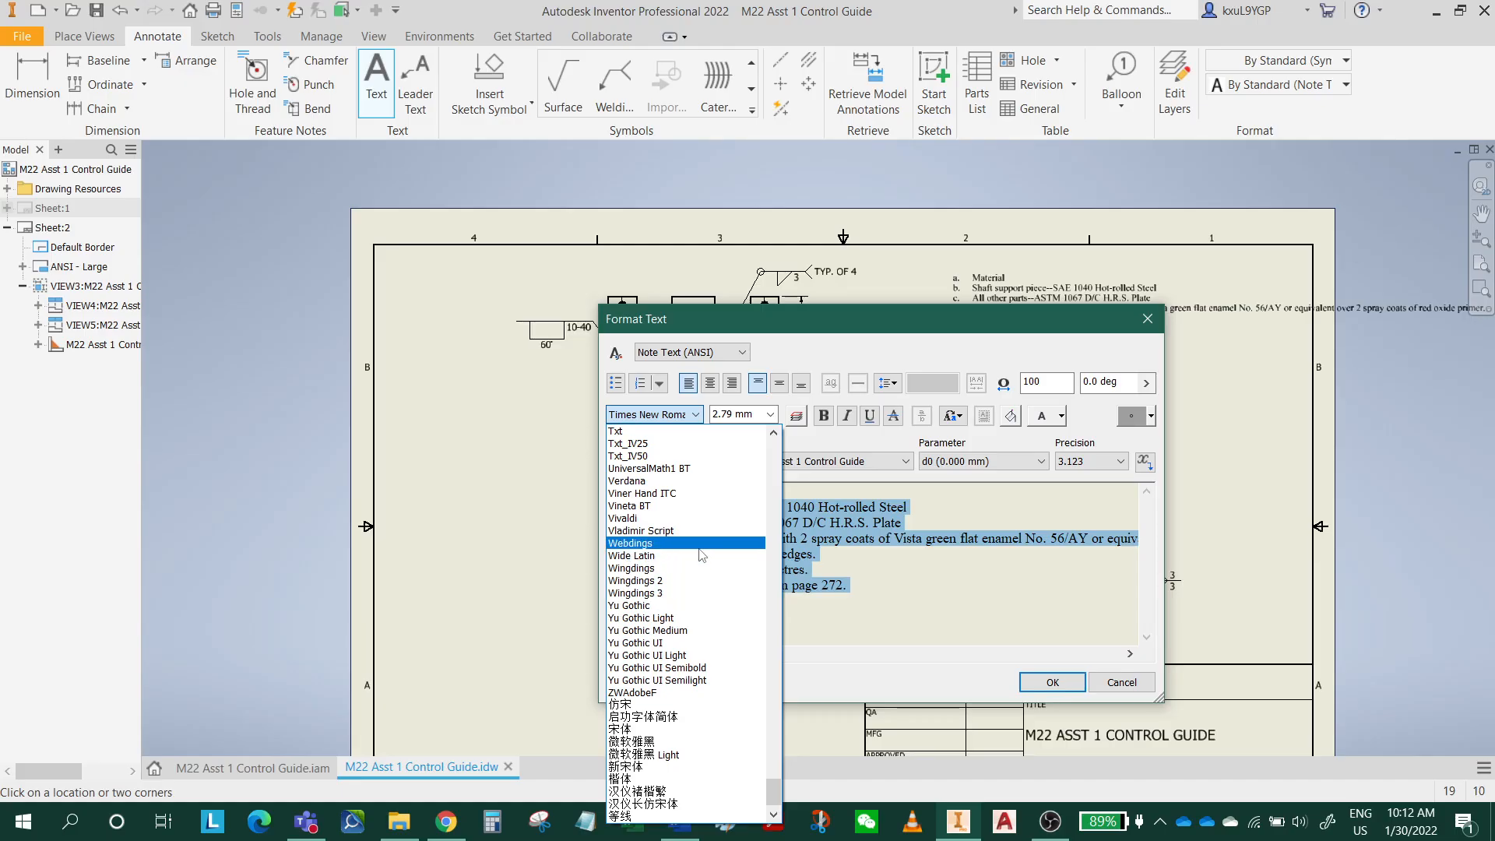
pyautogui.scroll(3, 711, 536)
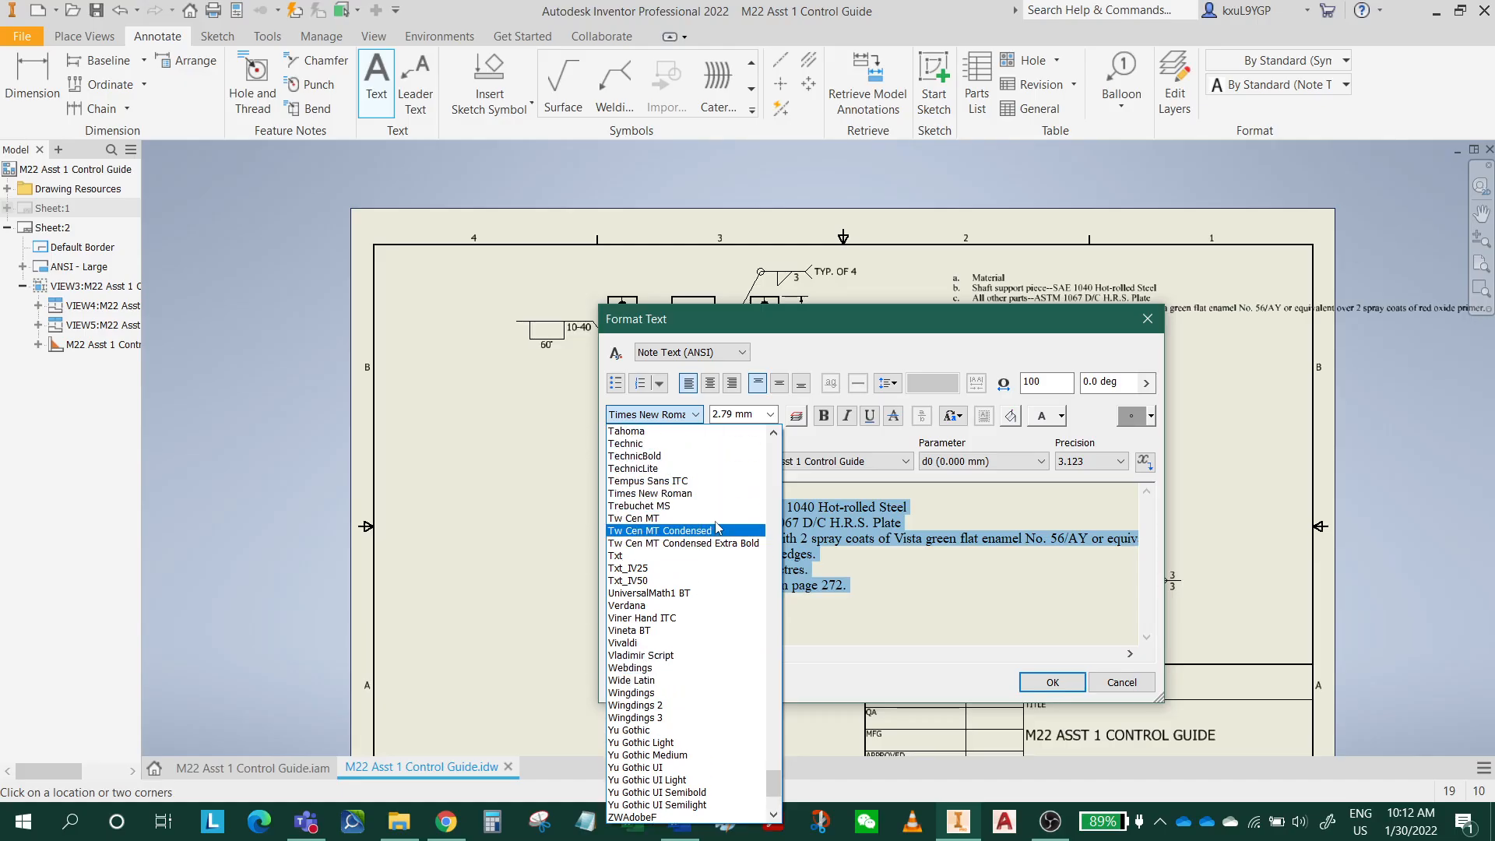
pyautogui.click(802, 339)
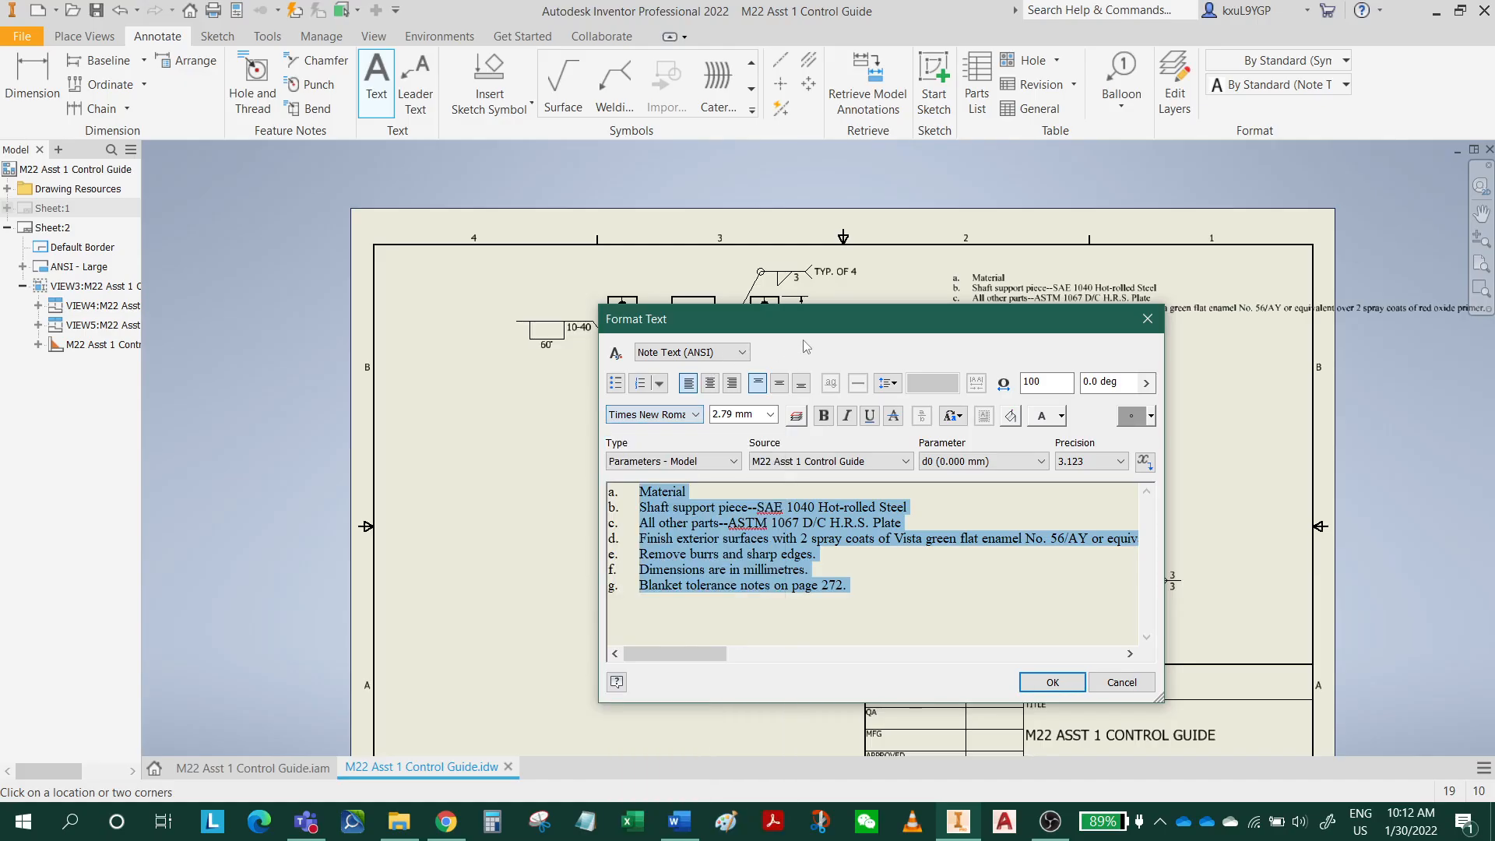
# Set the text size of the selected notes to 4 mm and accept the text note.
pyautogui.click(733, 414)
pyautogui.click(733, 414)
pyautogui.moveTo(733, 414); pyautogui.dragTo(673, 412)
pyautogui.write('4')
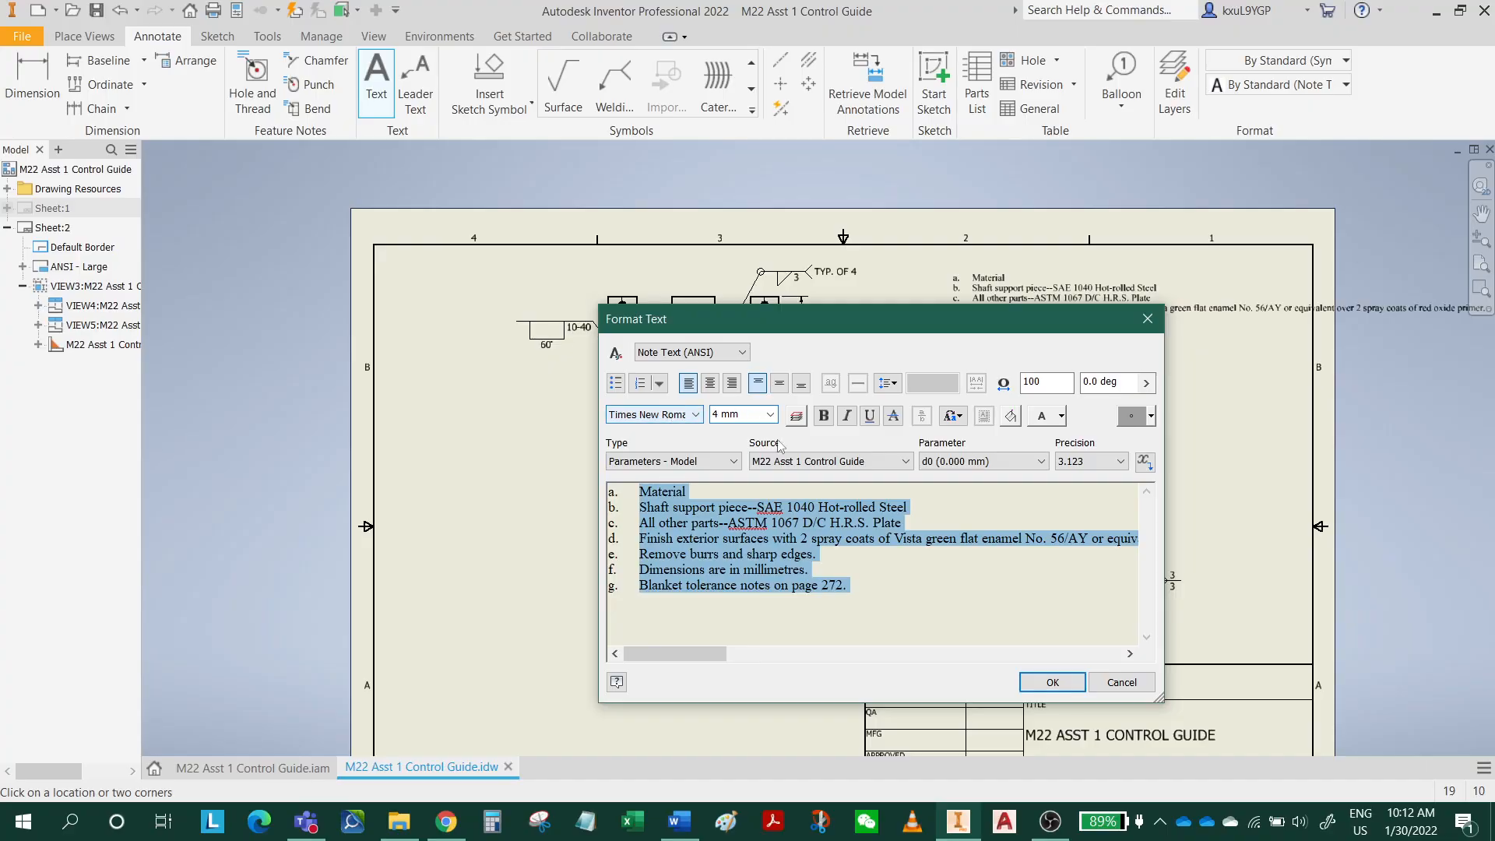
pyautogui.click(1052, 683)
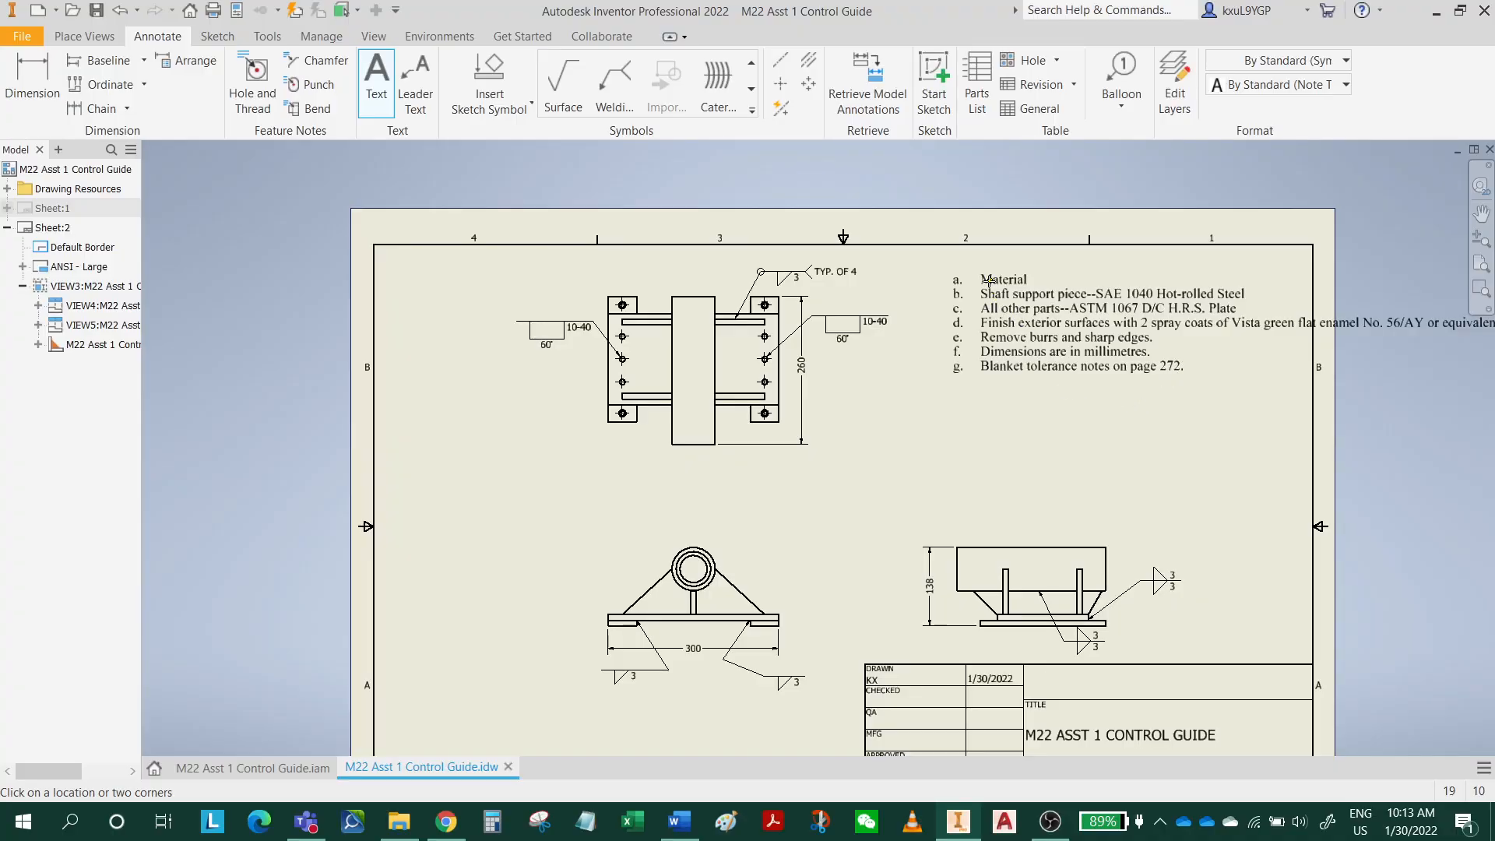
# Move the notes block lower and closer to the top view, and break note d after "Vista" onto an unlettered continuation line without a leading space.
pyautogui.press('Escape')
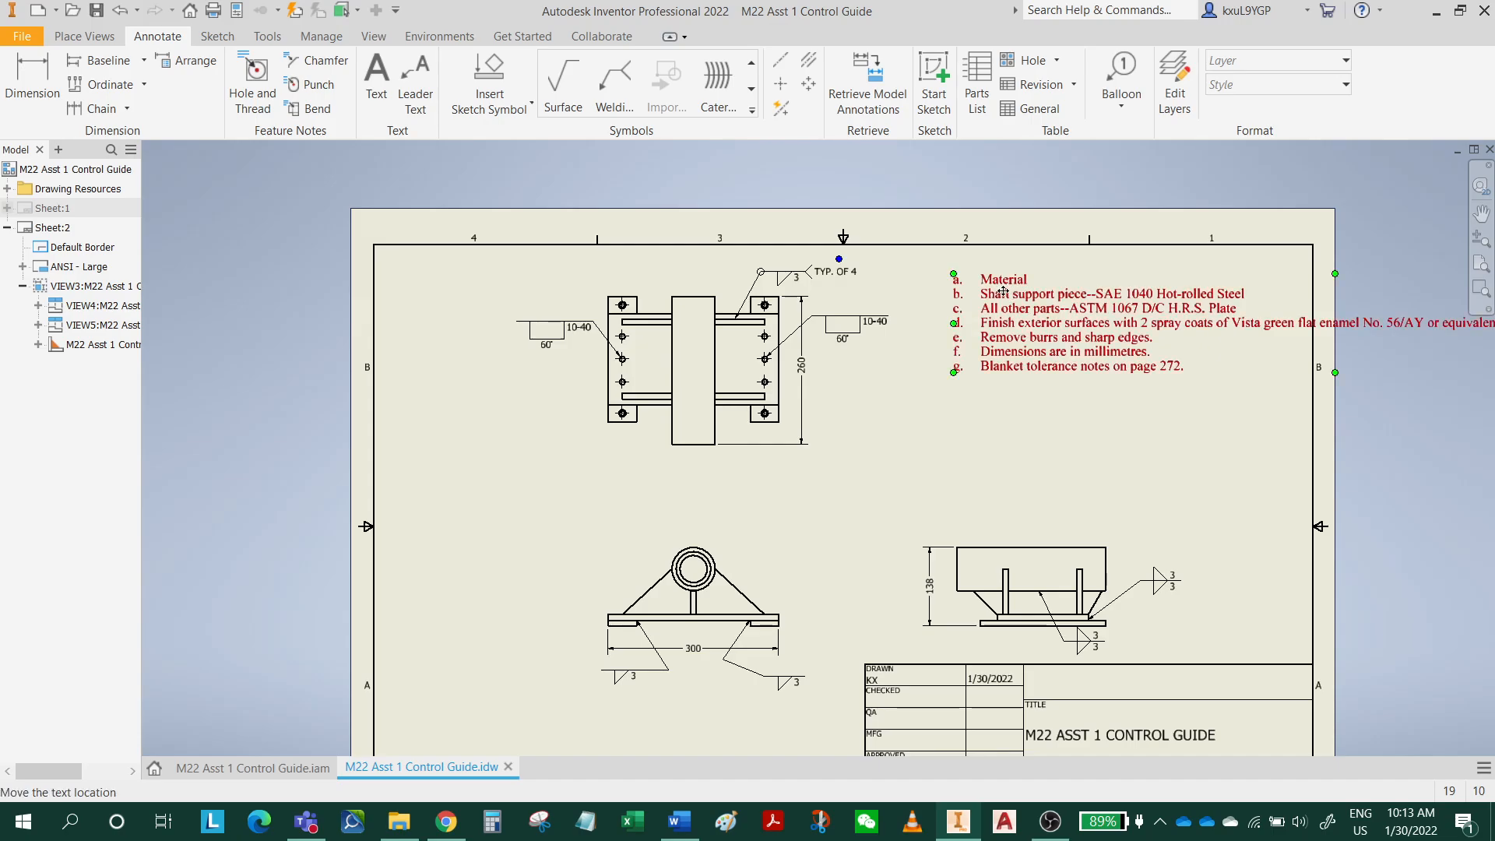
pyautogui.moveTo(1003, 293); pyautogui.dragTo(968, 336)
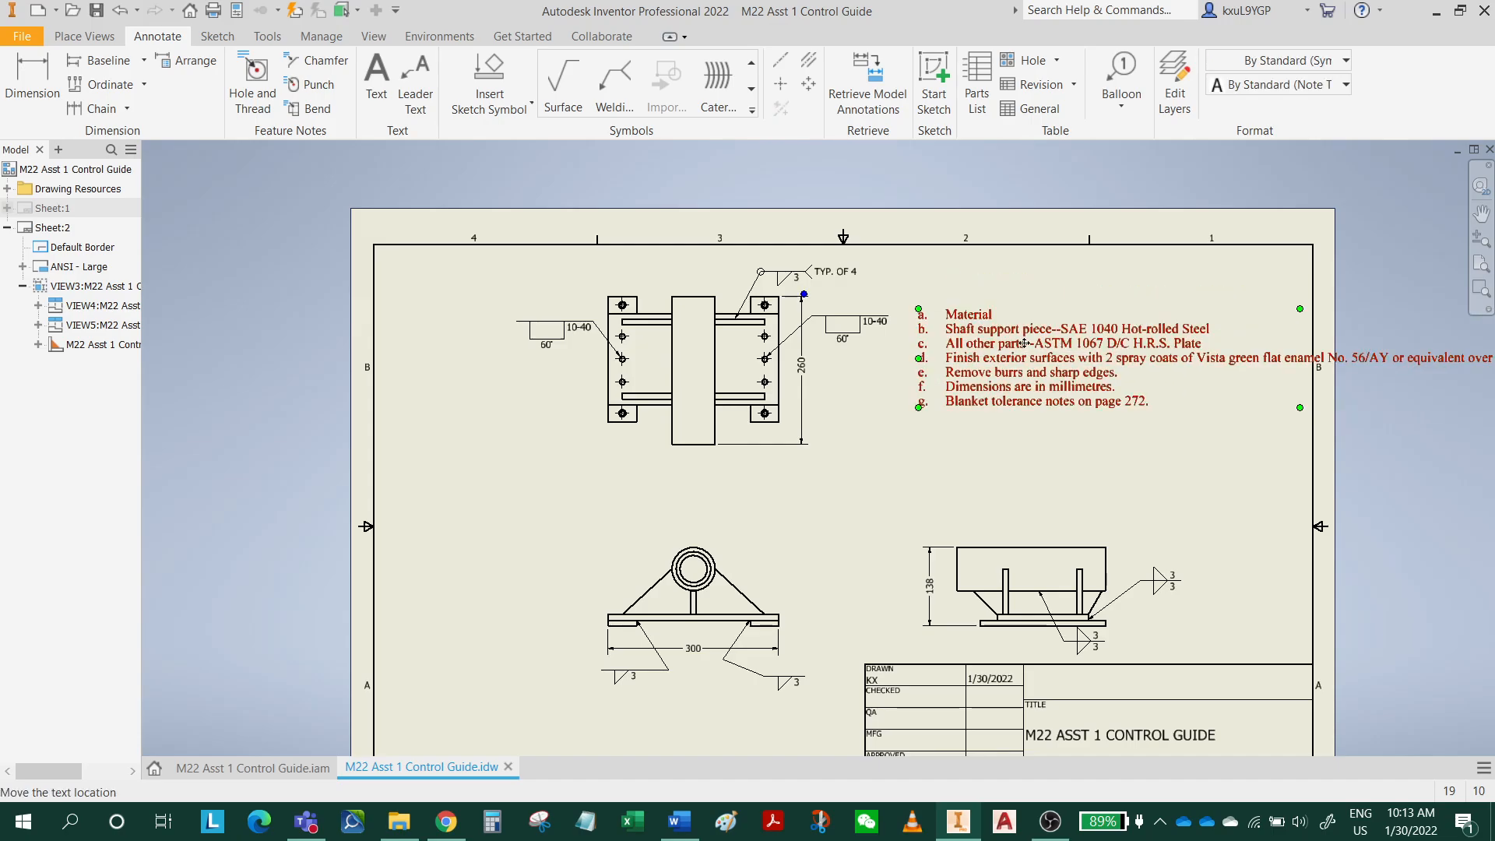
pyautogui.doubleClick(1181, 359)
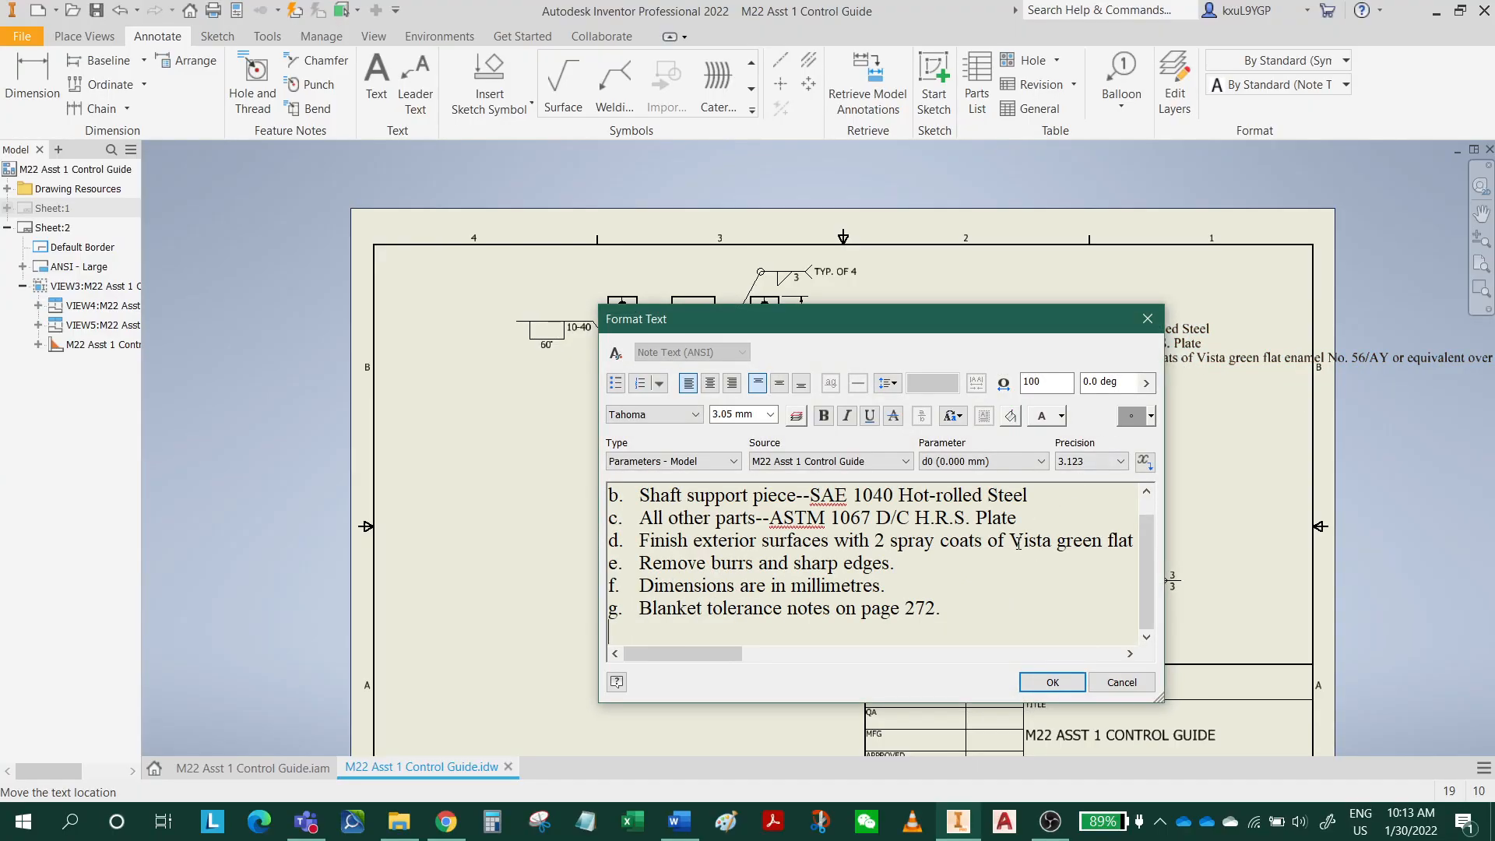
pyautogui.click(1056, 539)
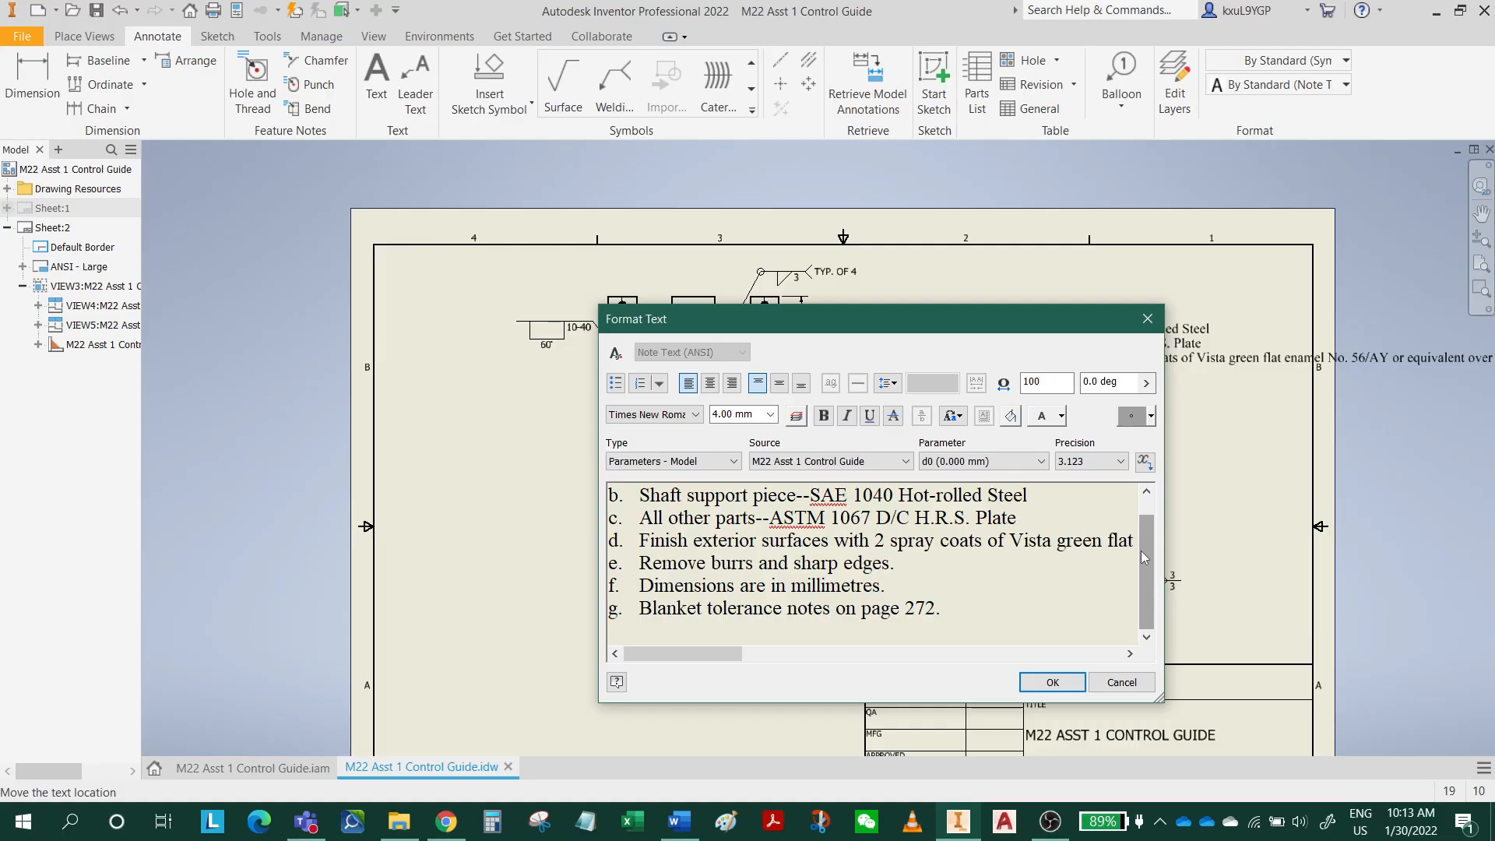
pyautogui.press('Return')
pyautogui.press('BackSpace')
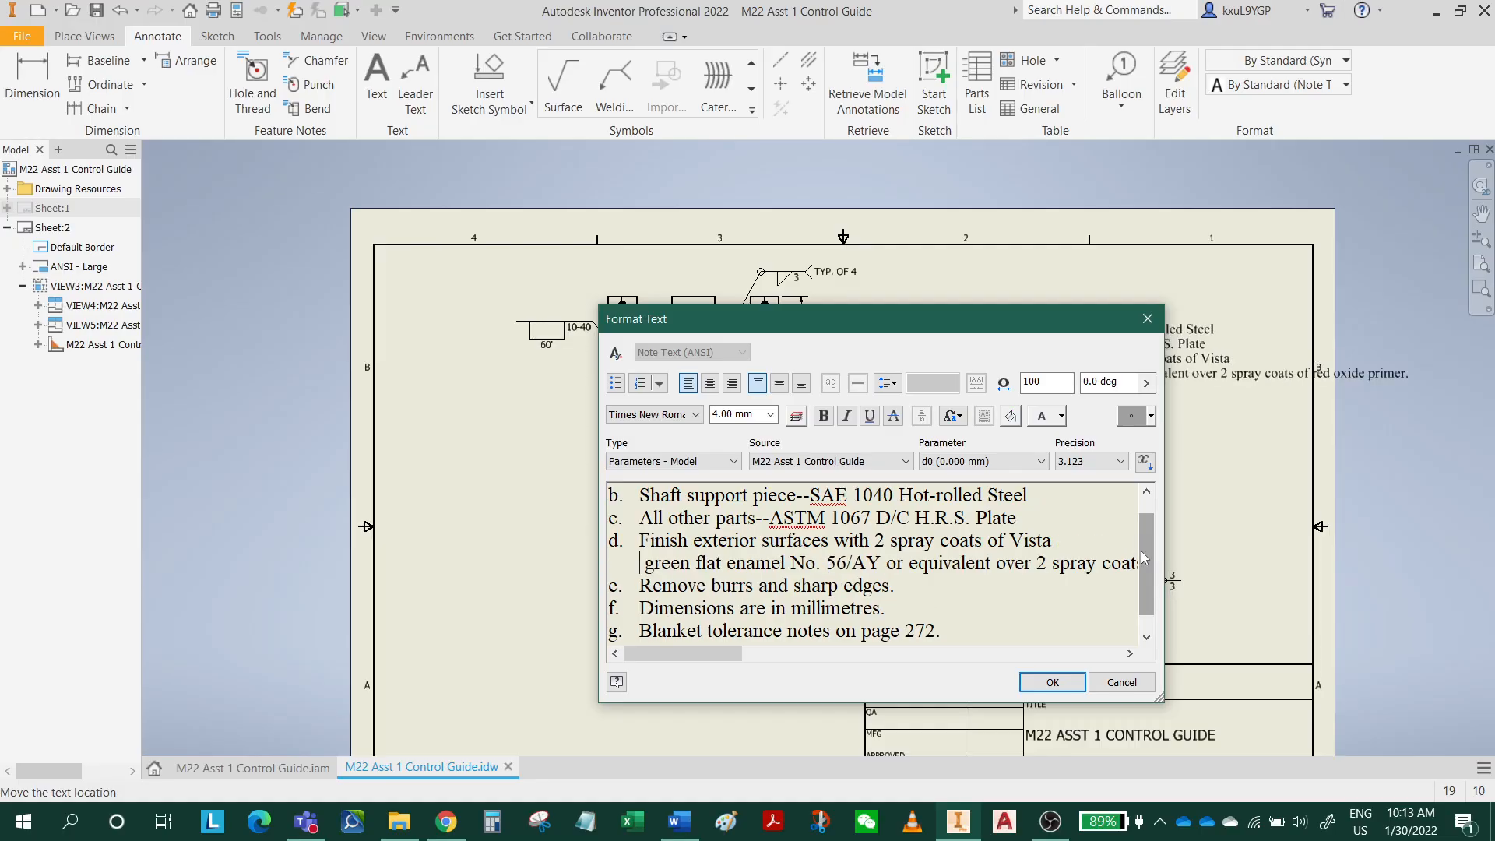
pyautogui.press('Delete')
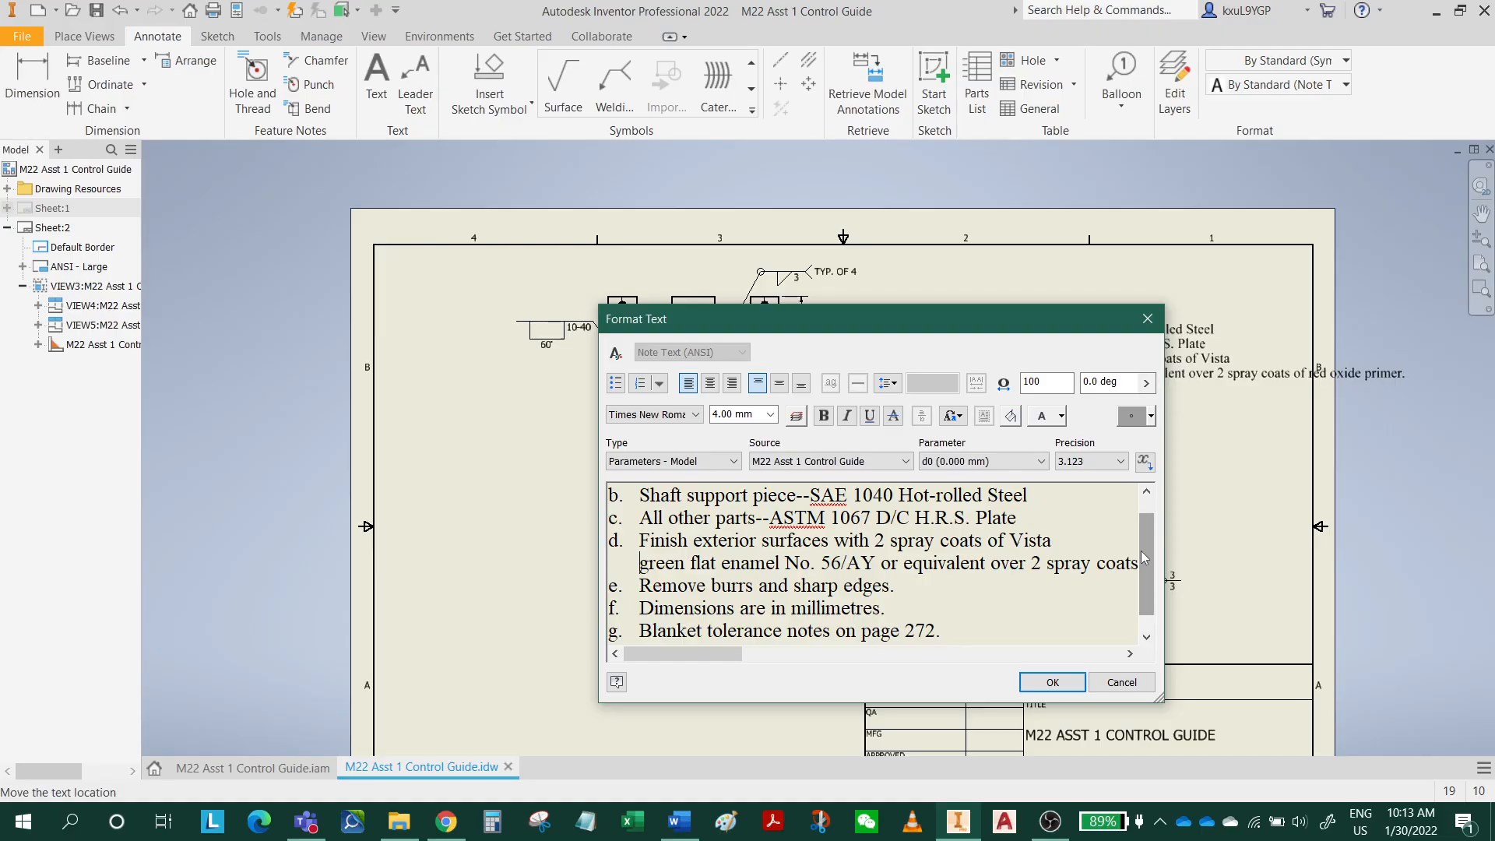
pyautogui.click(1053, 683)
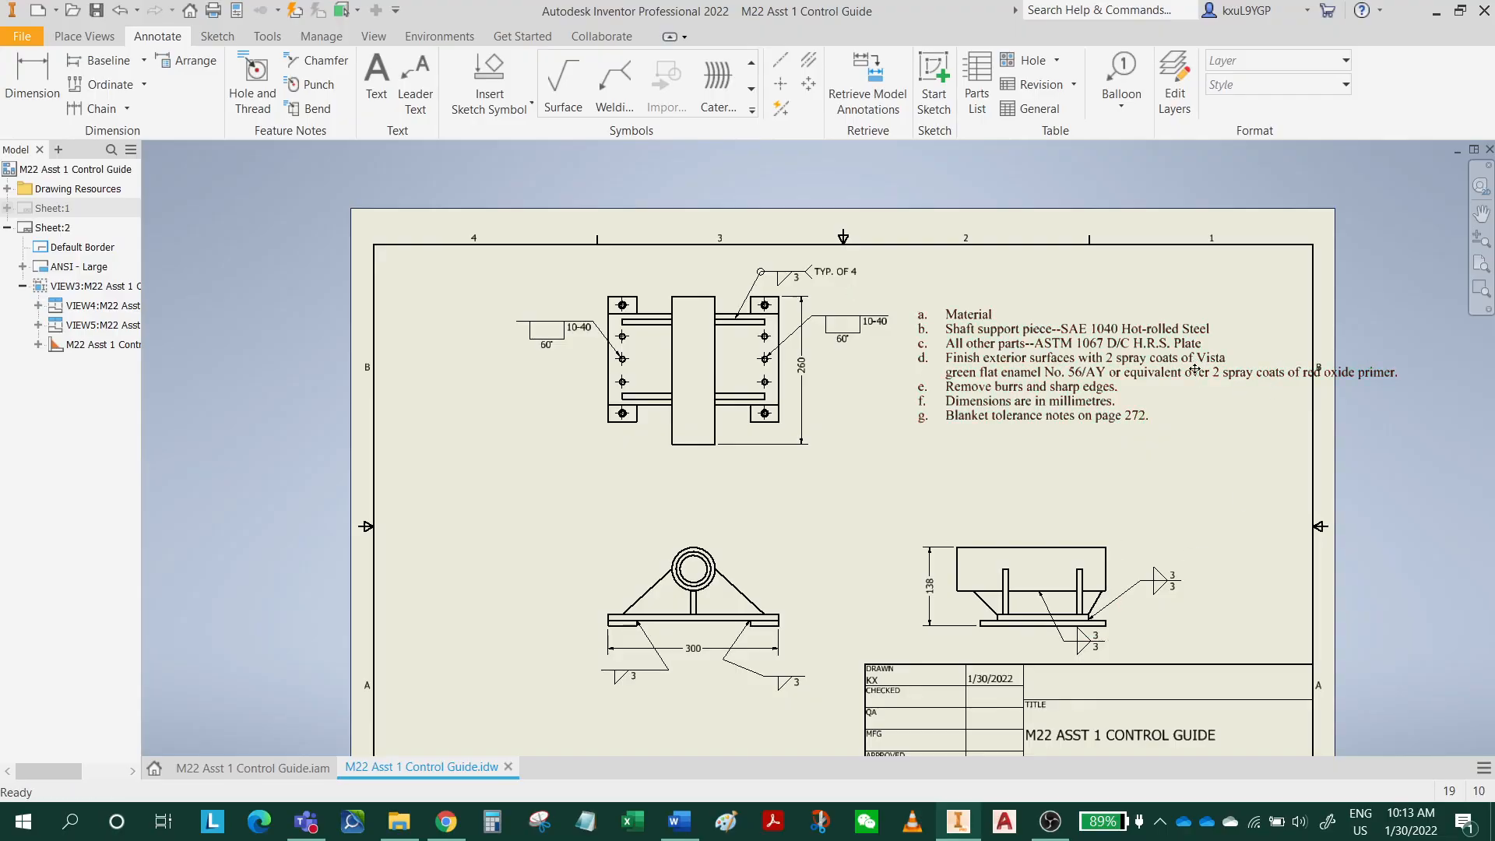
# Break note d again before "spray coats of red oxide primer", keeping the continuation line unlettered, and accept the text.
pyautogui.doubleClick(1164, 372)
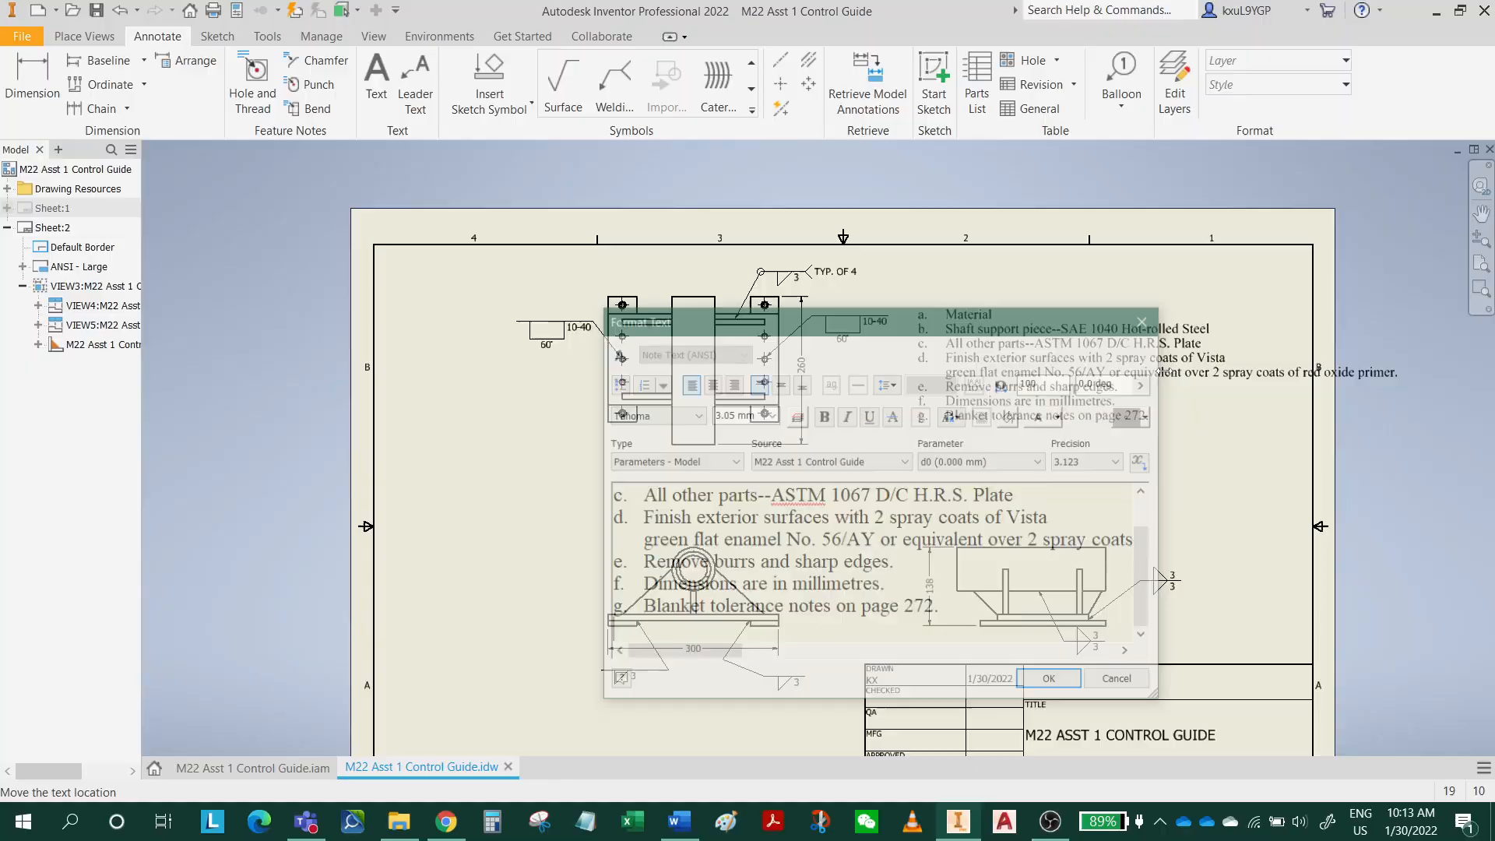
pyautogui.click(1050, 540)
pyautogui.press('Return')
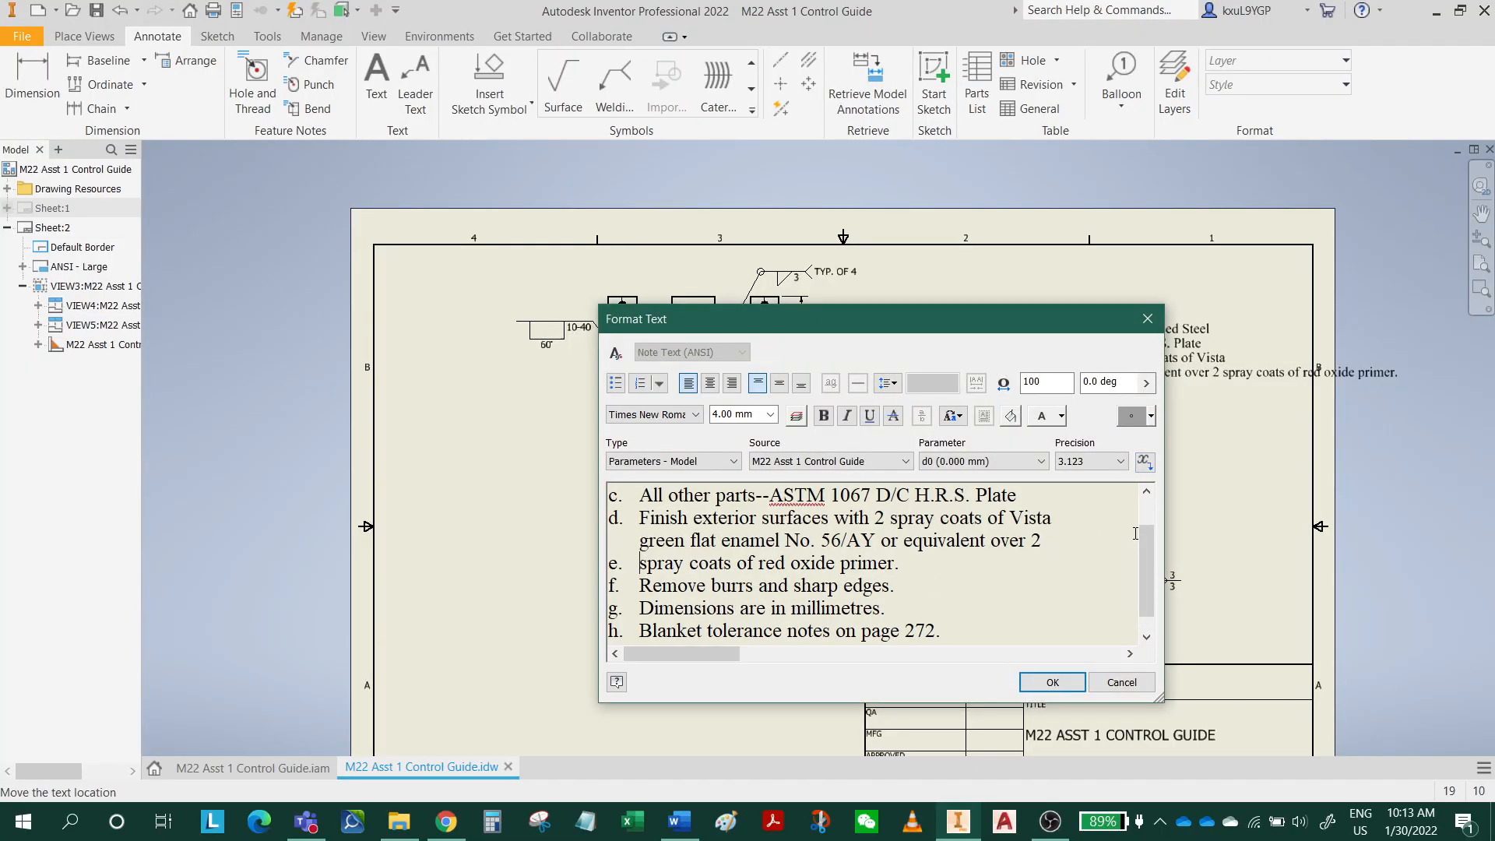
pyautogui.press('BackSpace')
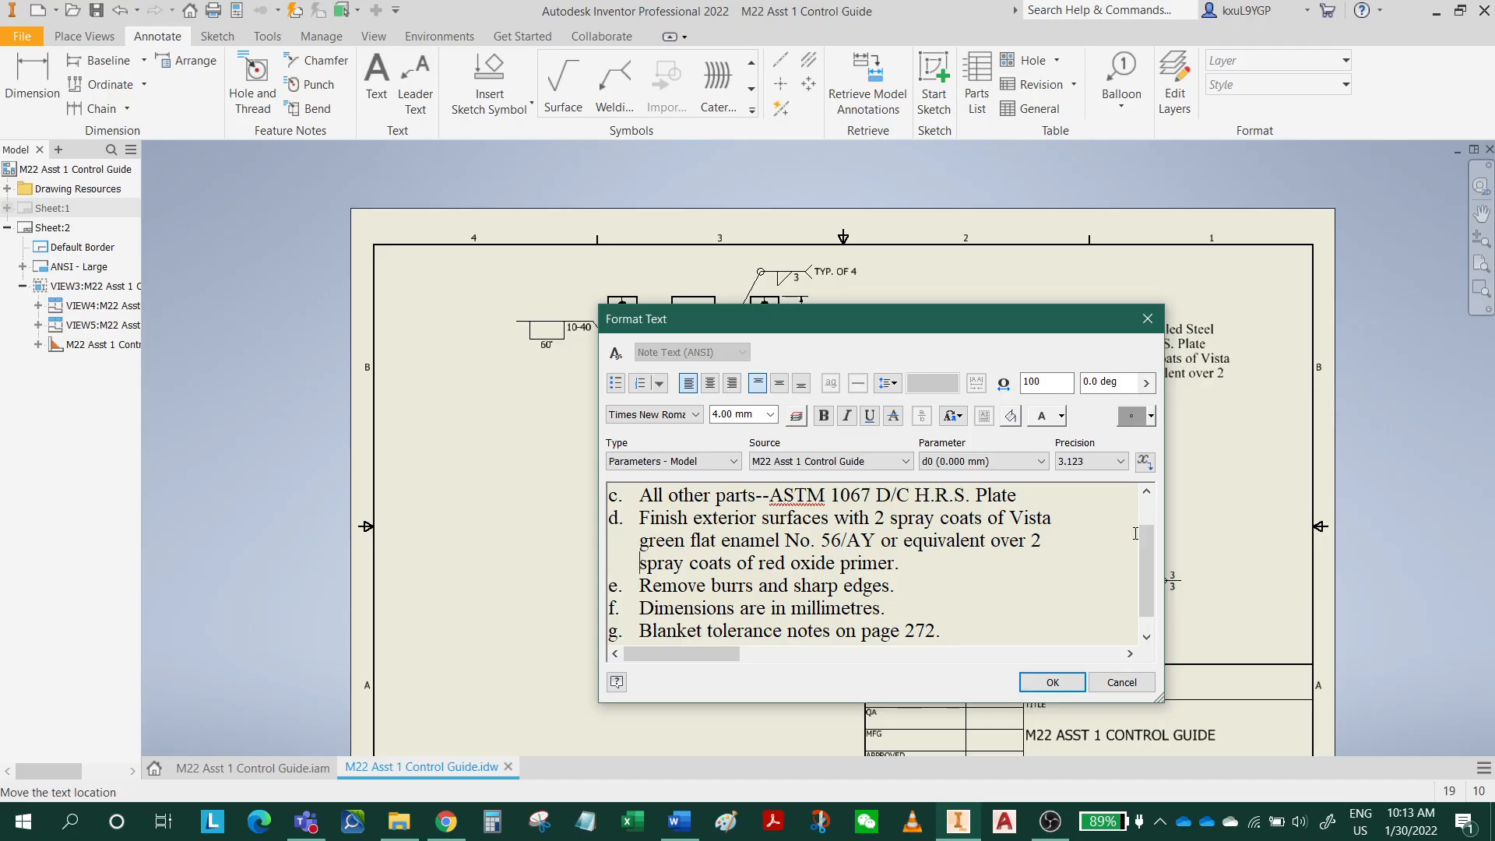
pyautogui.click(1042, 682)
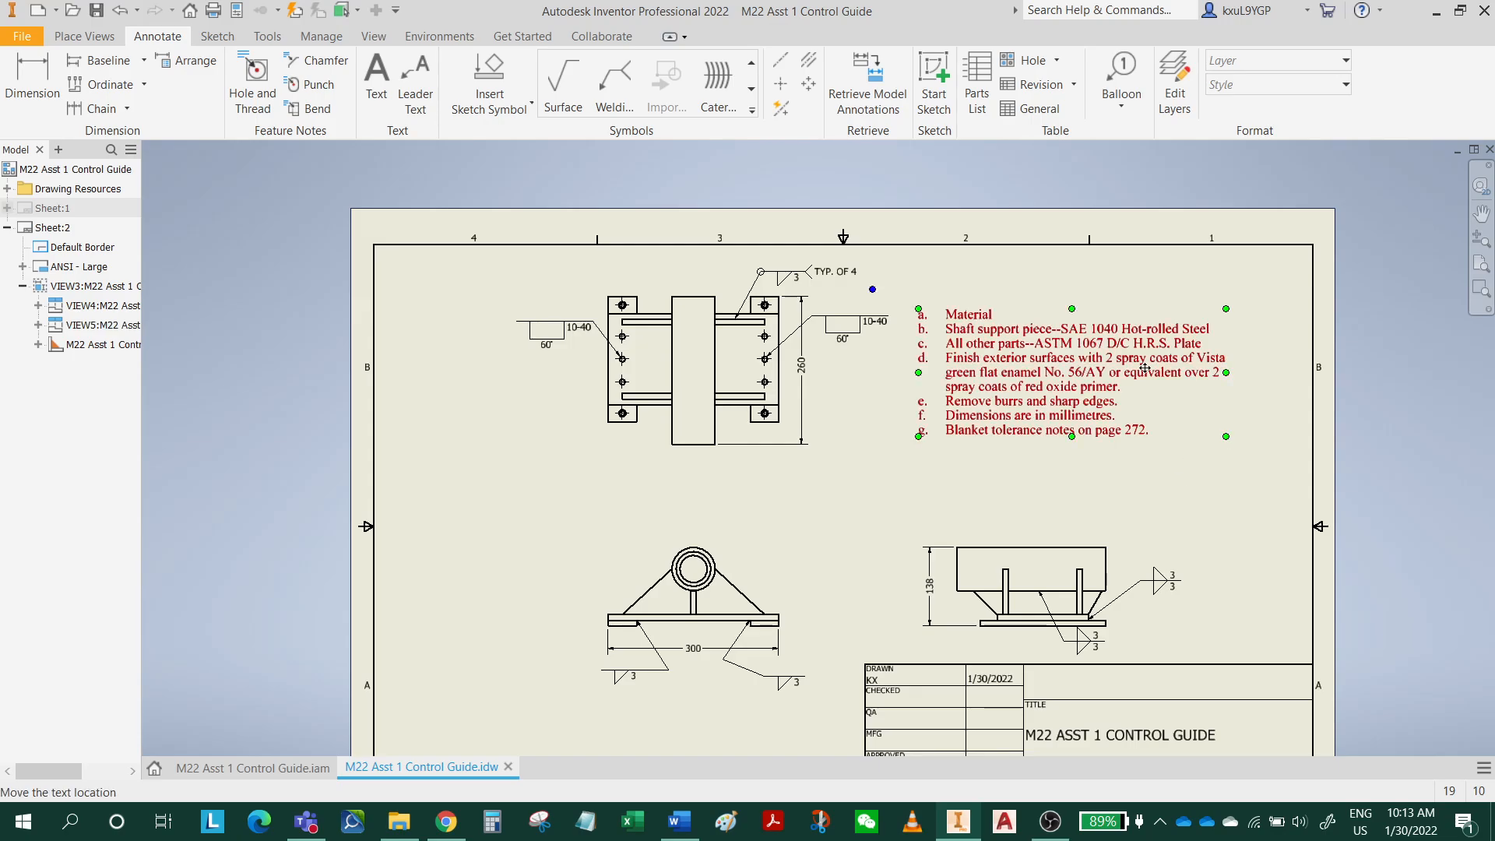
# Fit the whole sheet in view and save the changes to M22 Asst 1 Control Guide.idw.
pyautogui.press('Home')
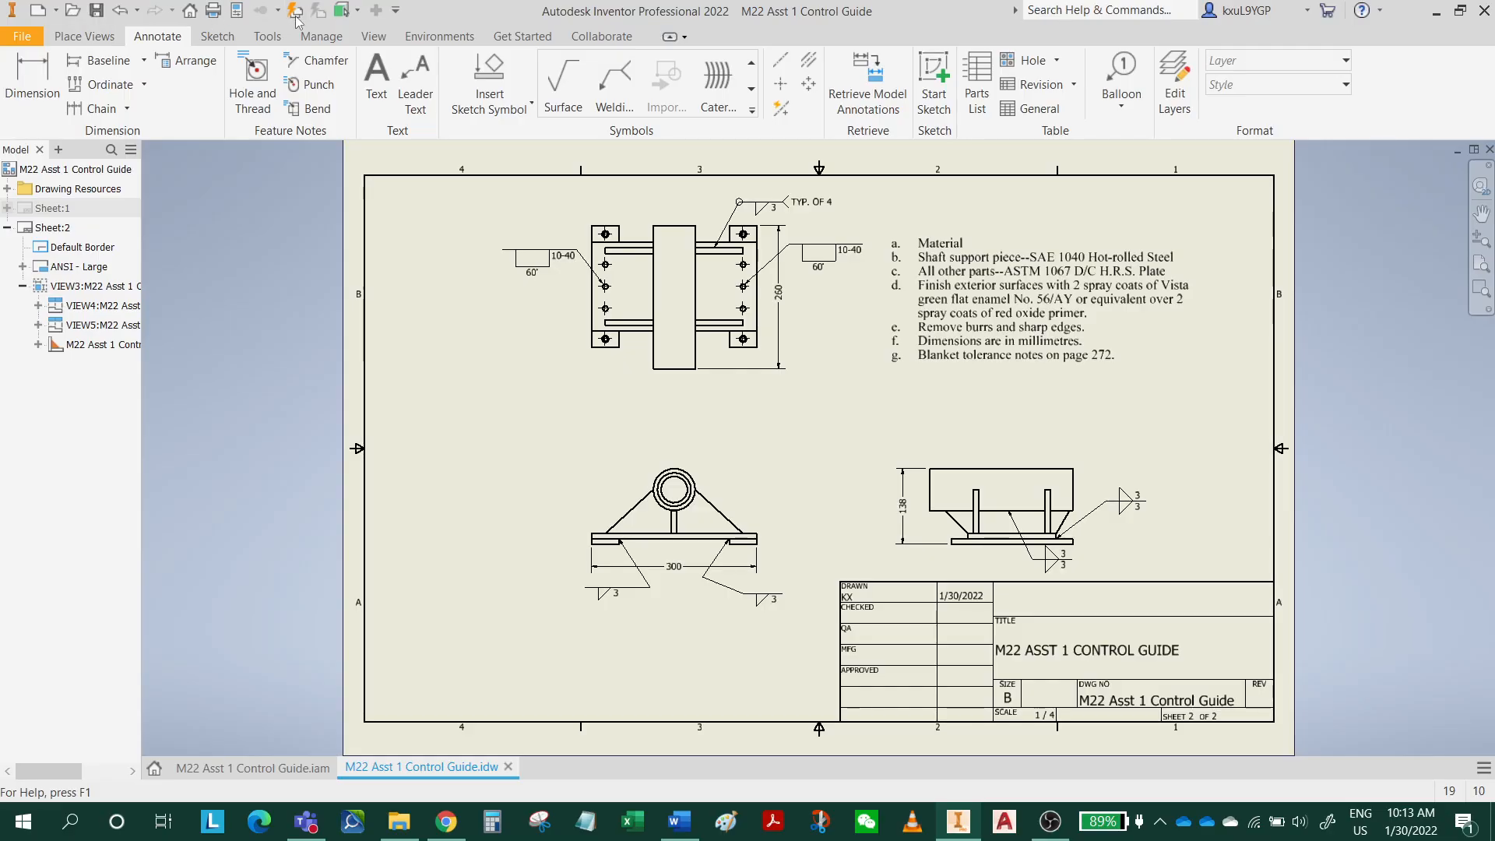
pyautogui.click(96, 11)
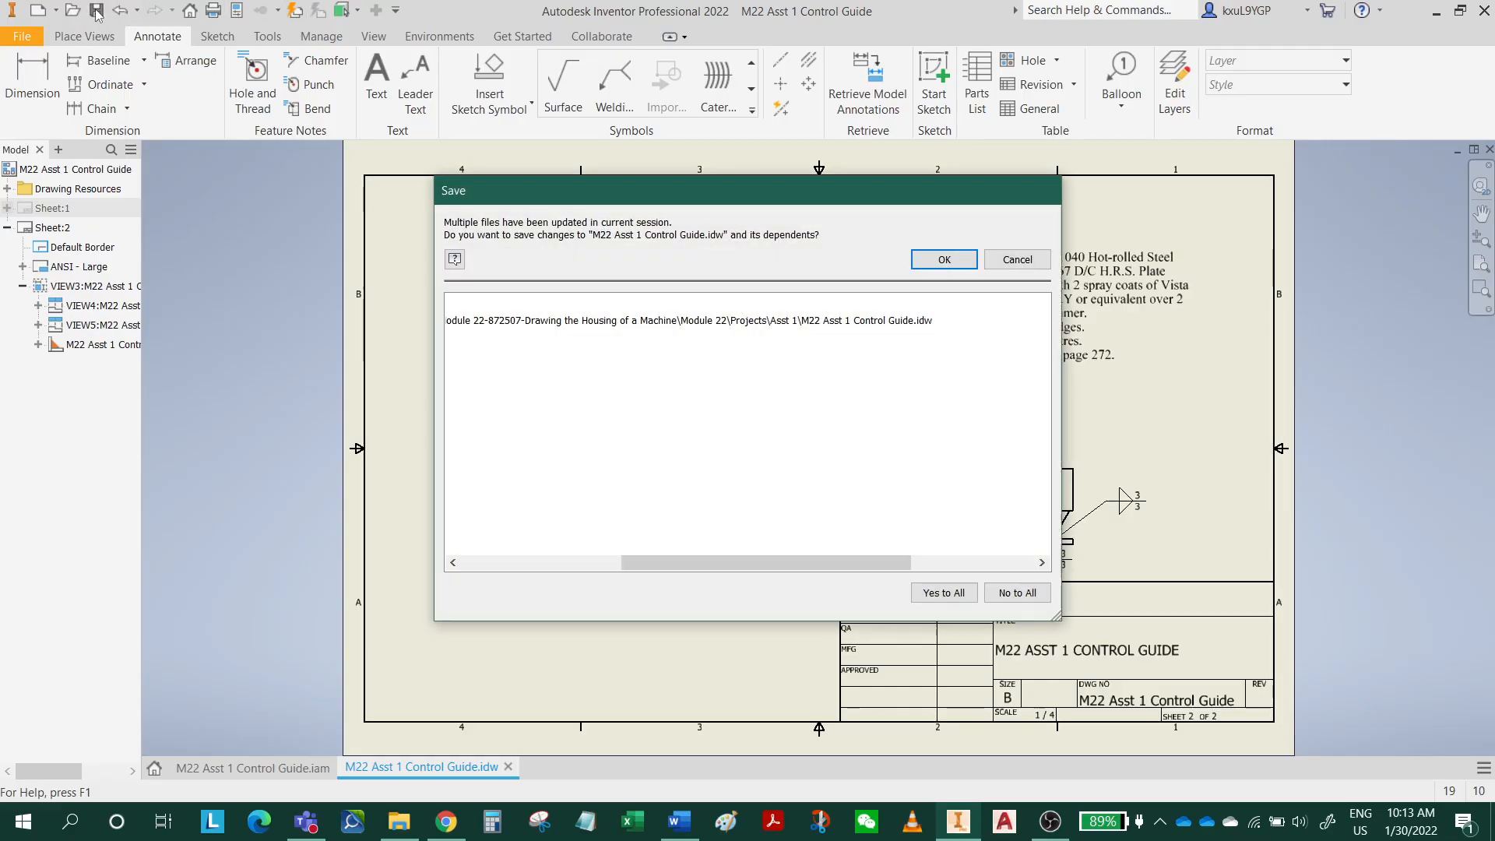
pyautogui.click(944, 259)
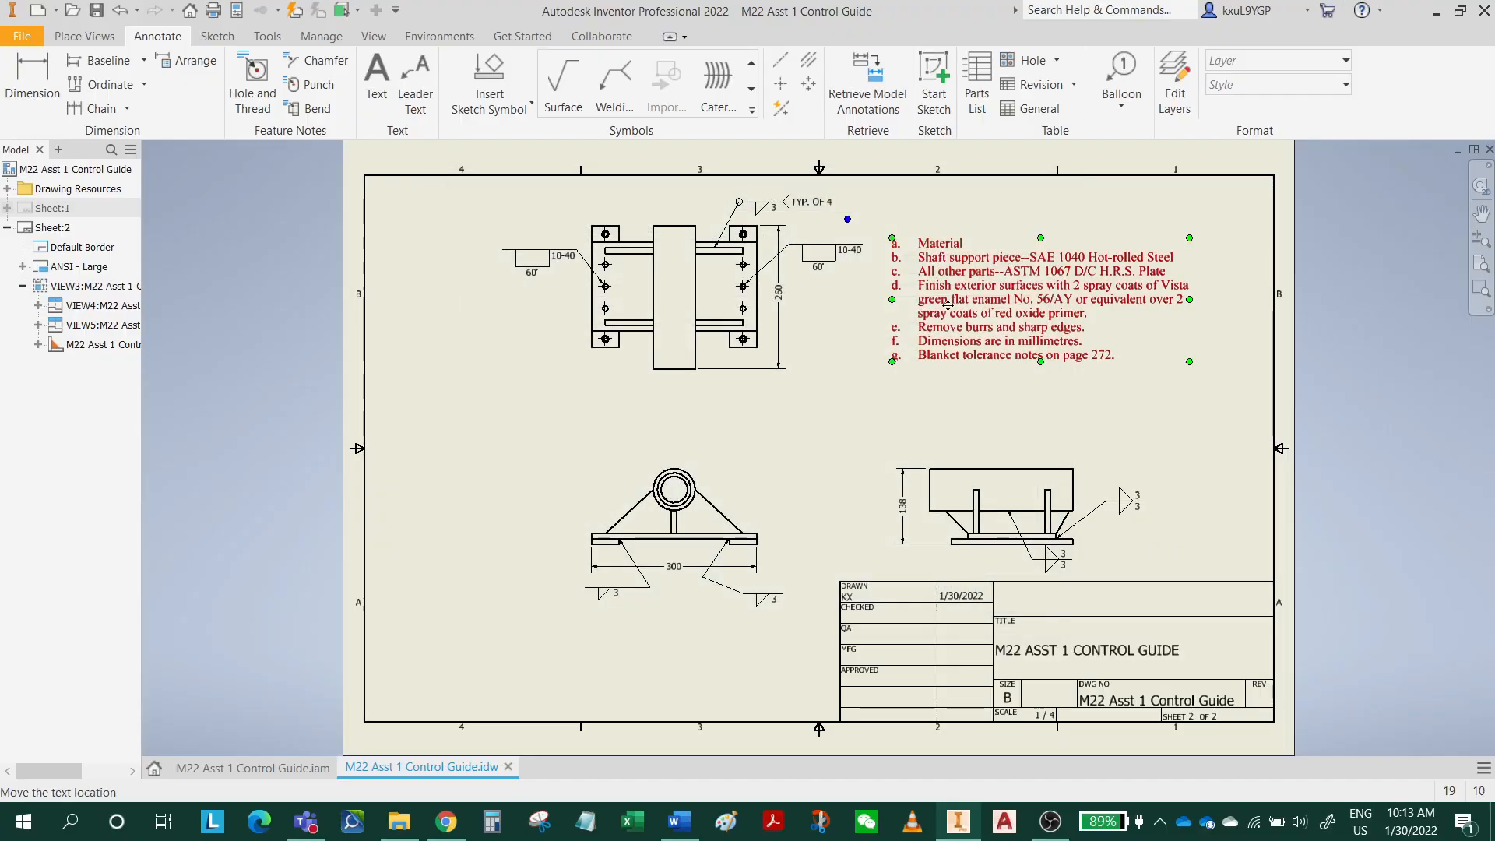